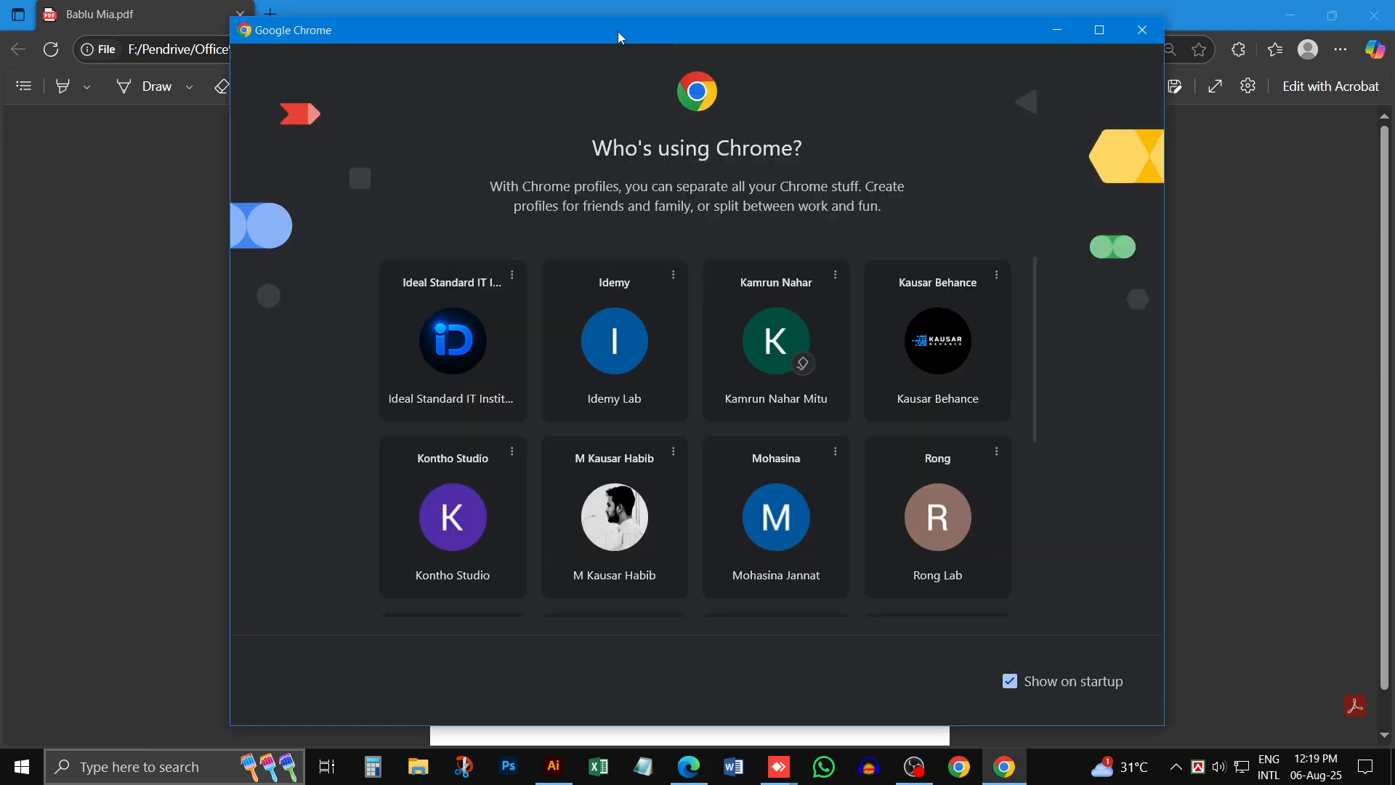
- Open Chrome with the Idemy profile and search Google Images for "pad"
{"action": "left_click", "coordinate": [650, 368]}
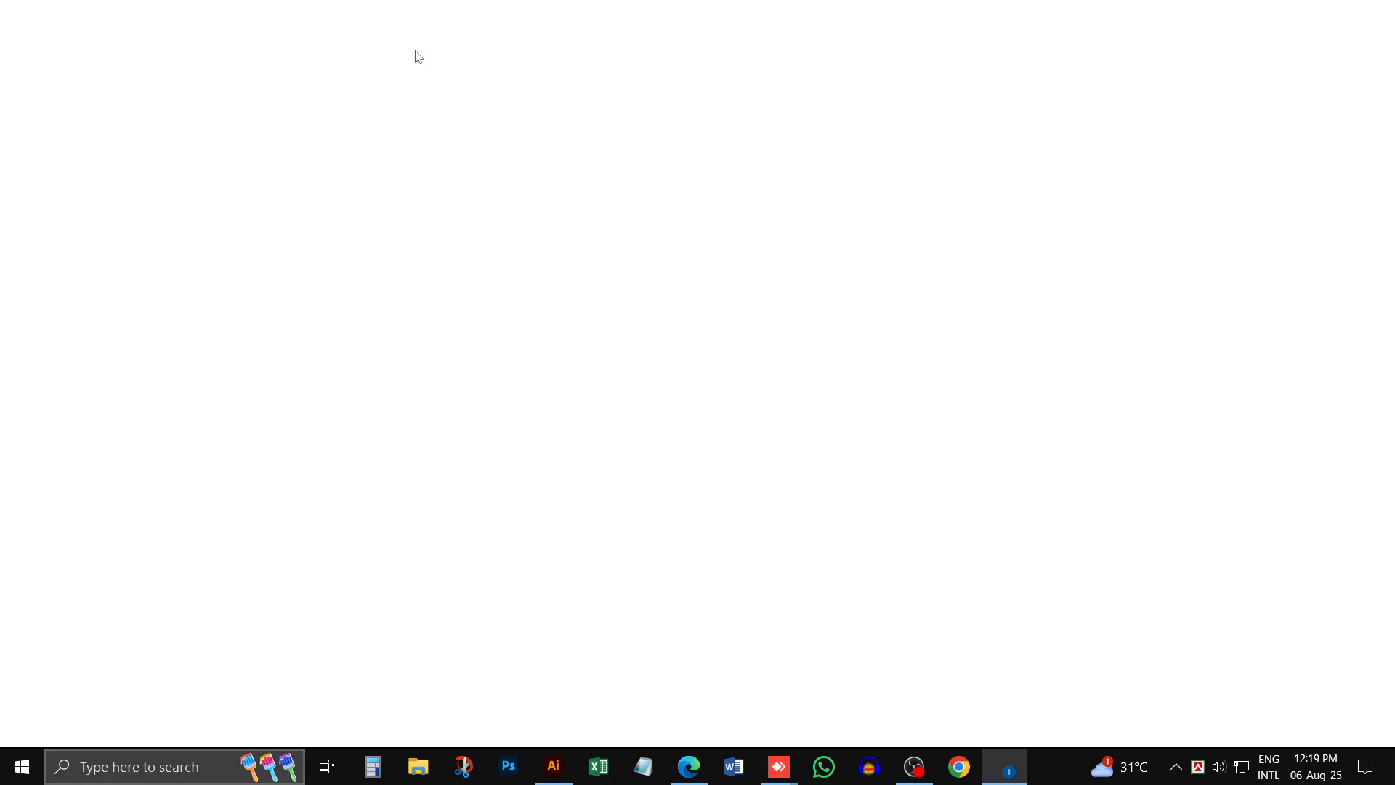
{"action": "left_click", "coordinate": [289, 50]}
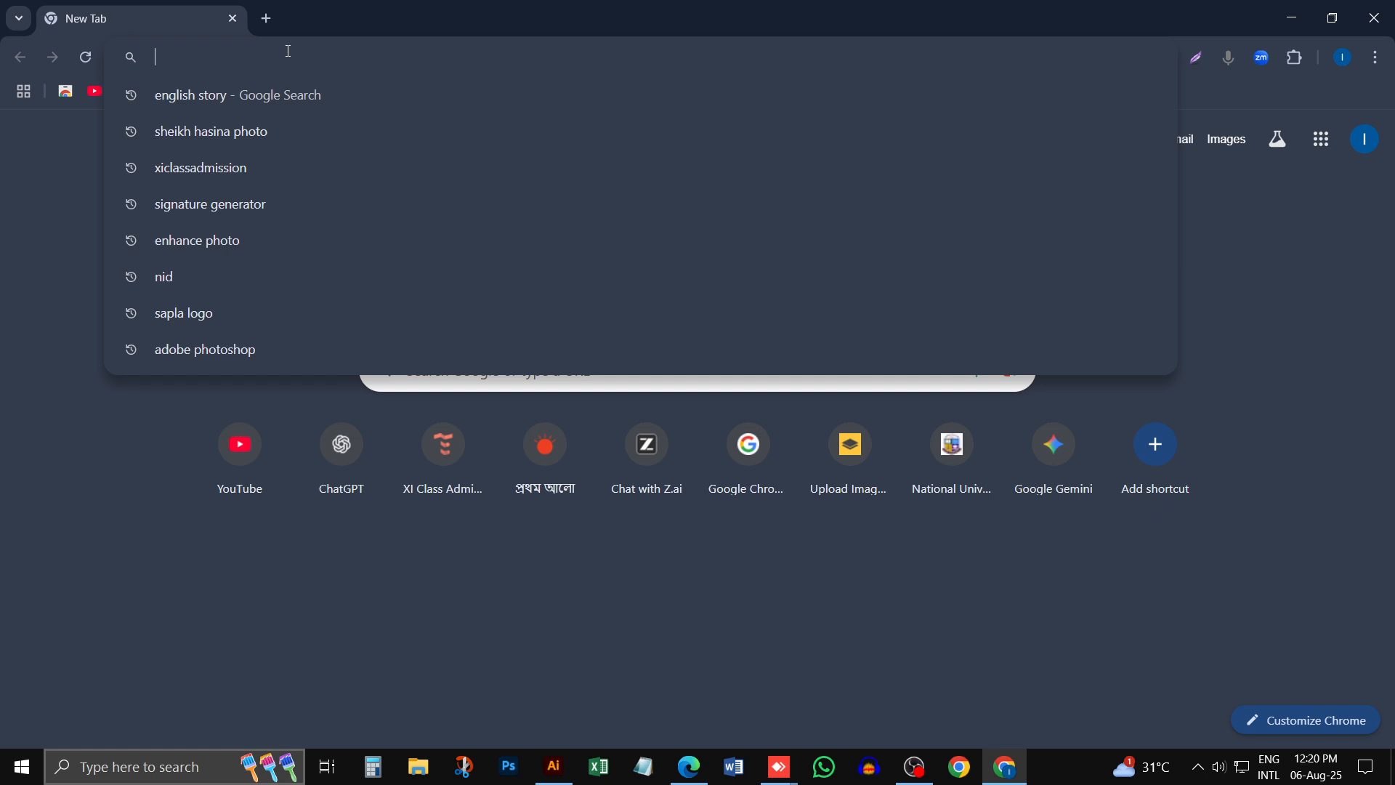
{"action": "type", "text": "r"}
{"action": "key", "text": "BackSpace"}
{"action": "key", "text": "BackSpace"}
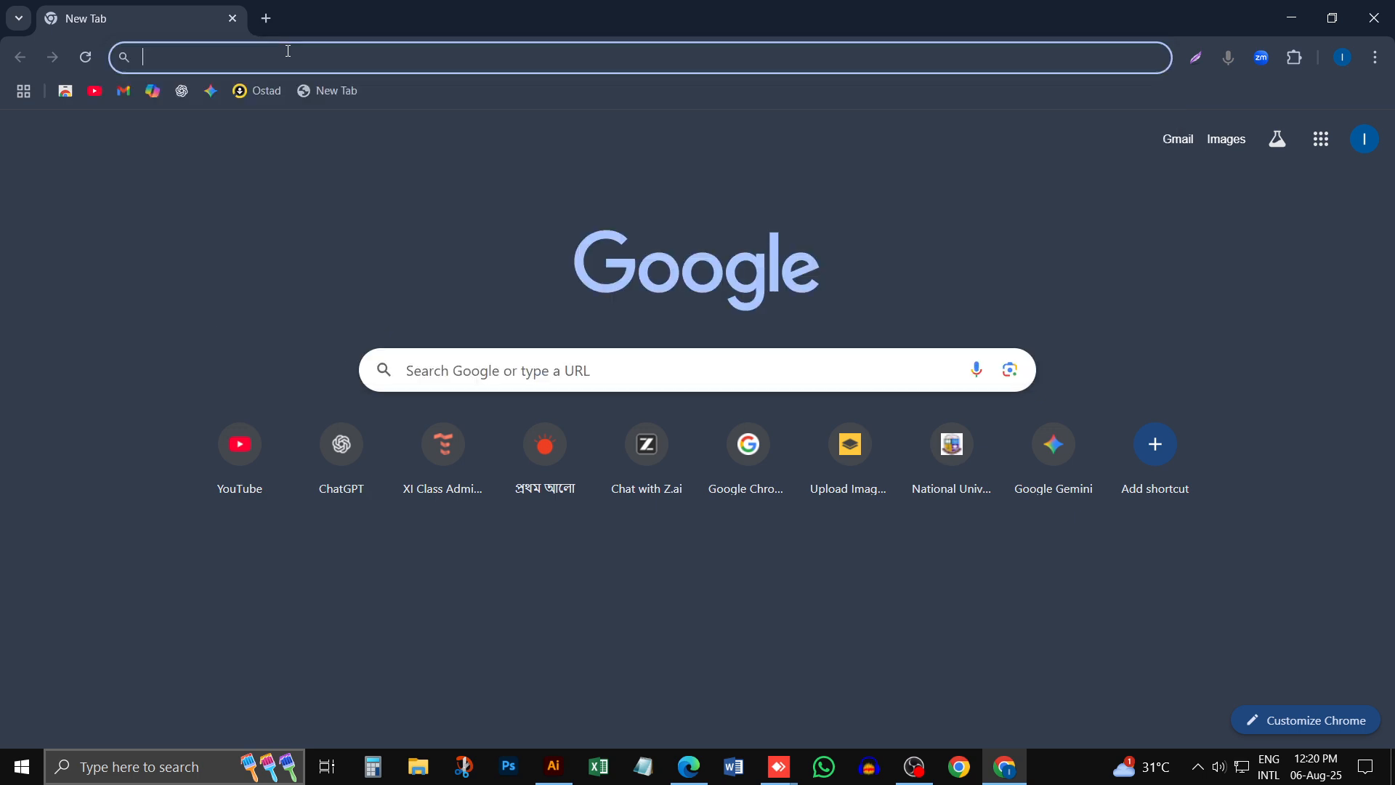
{"action": "type", "text": "ra"}
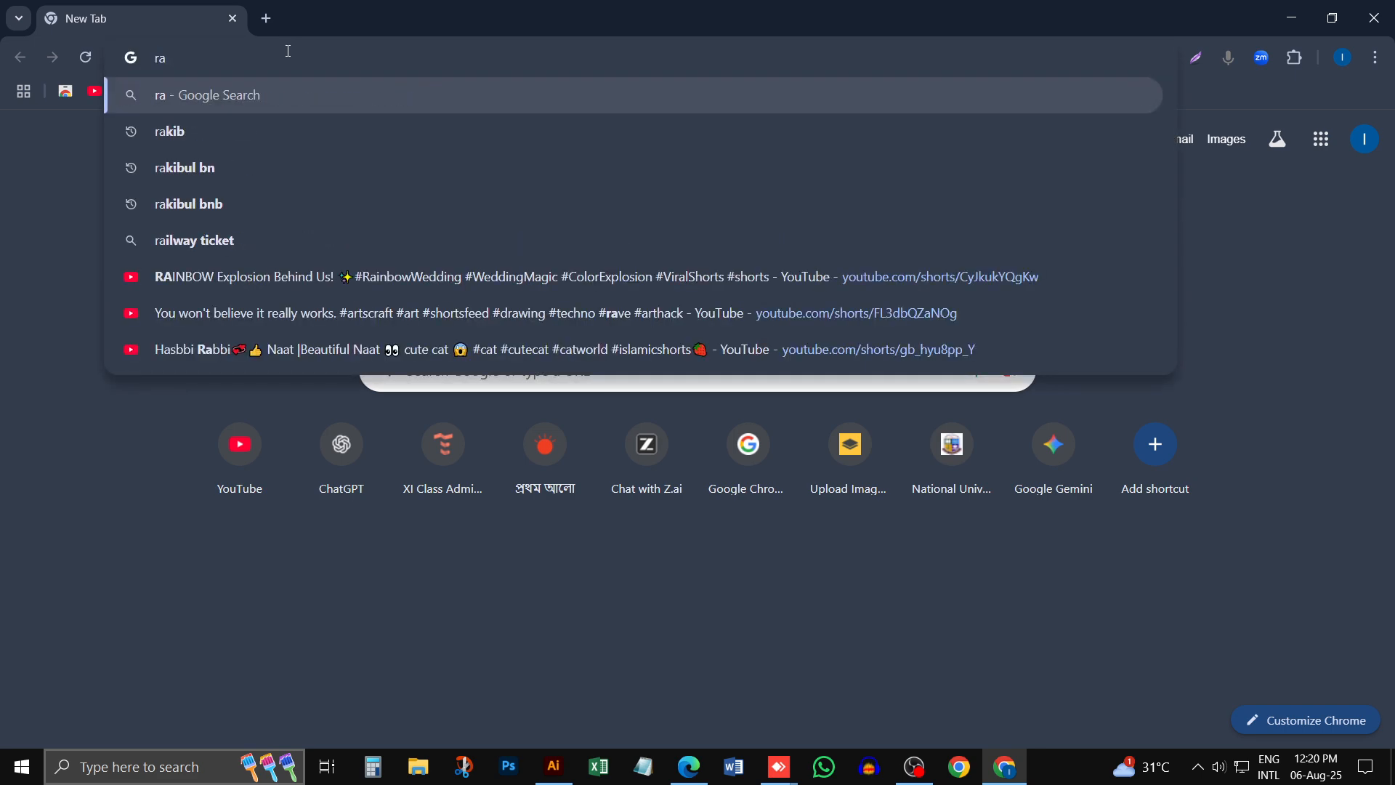
{"action": "key", "text": "BackSpace"}
{"action": "key", "text": "BackSpace"}
{"action": "type", "text": "pad"}
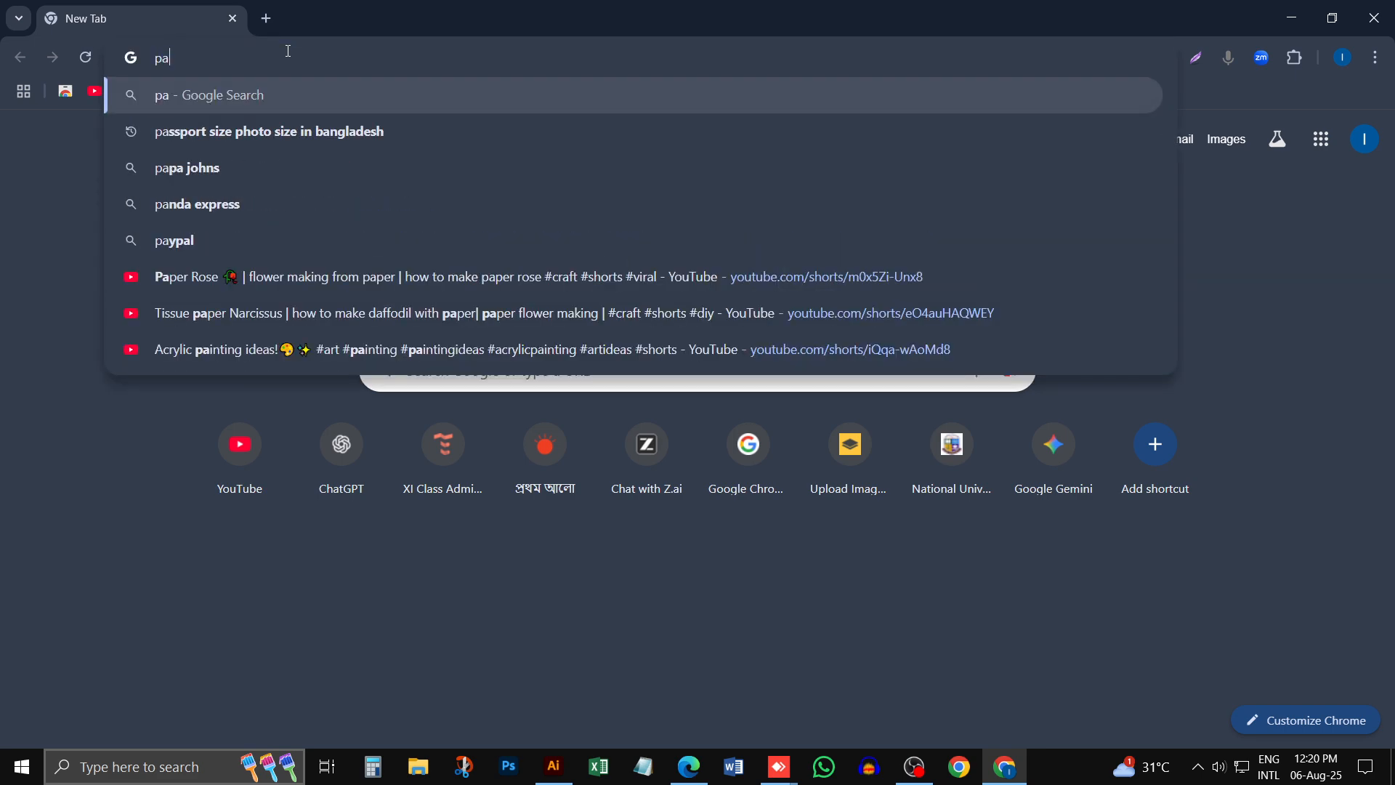
{"action": "key", "text": "Return"}
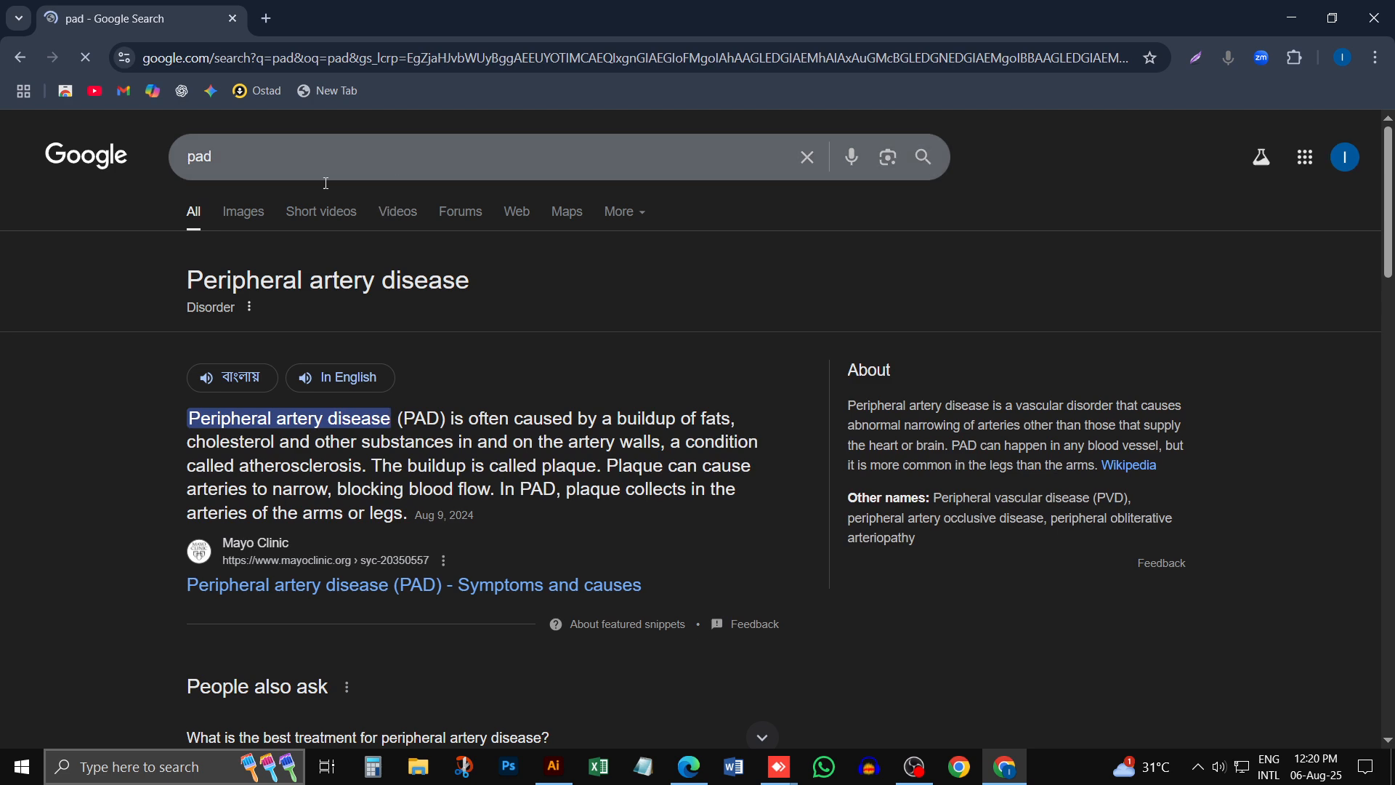
{"action": "left_click", "coordinate": [247, 212]}
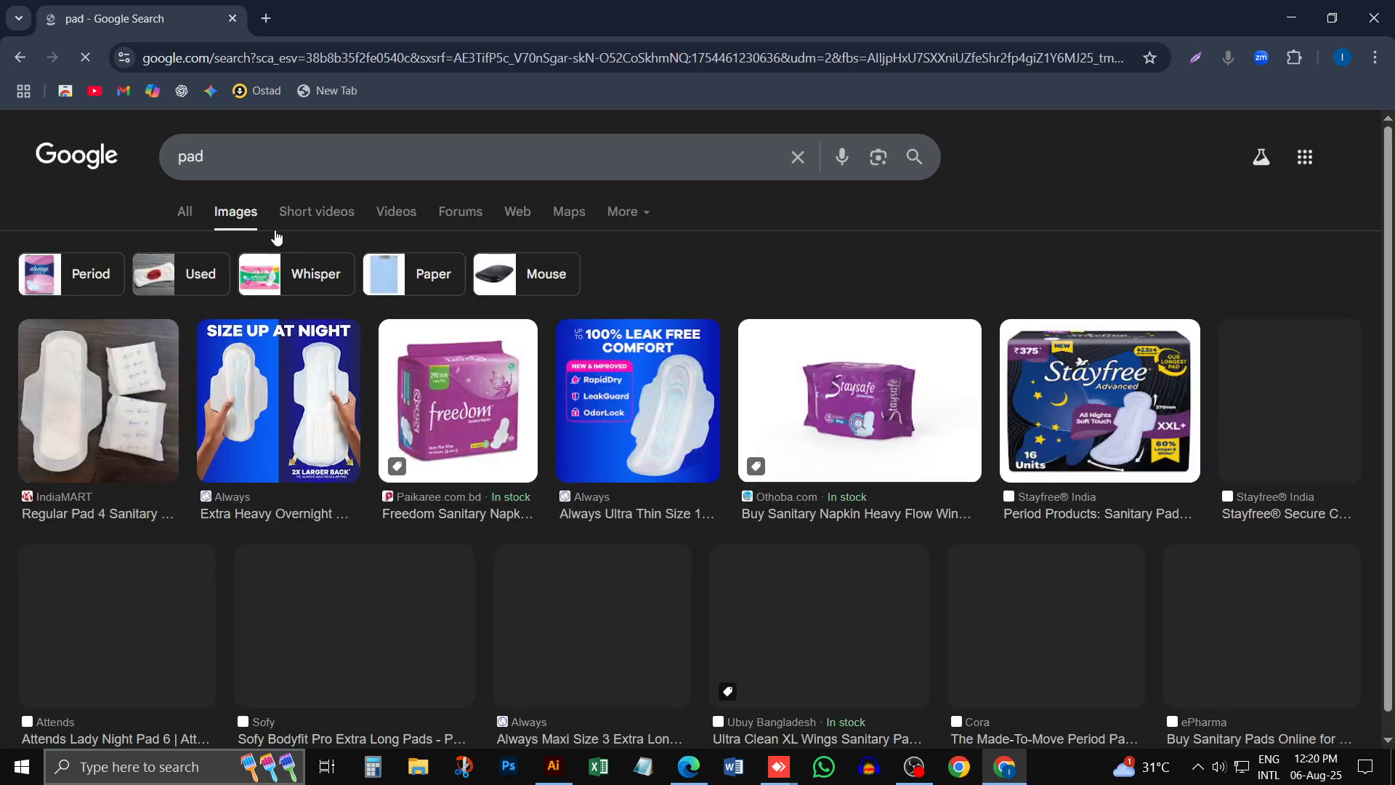
- Change the image search query to "pad design" and run it
{"action": "left_click", "coordinate": [264, 144]}
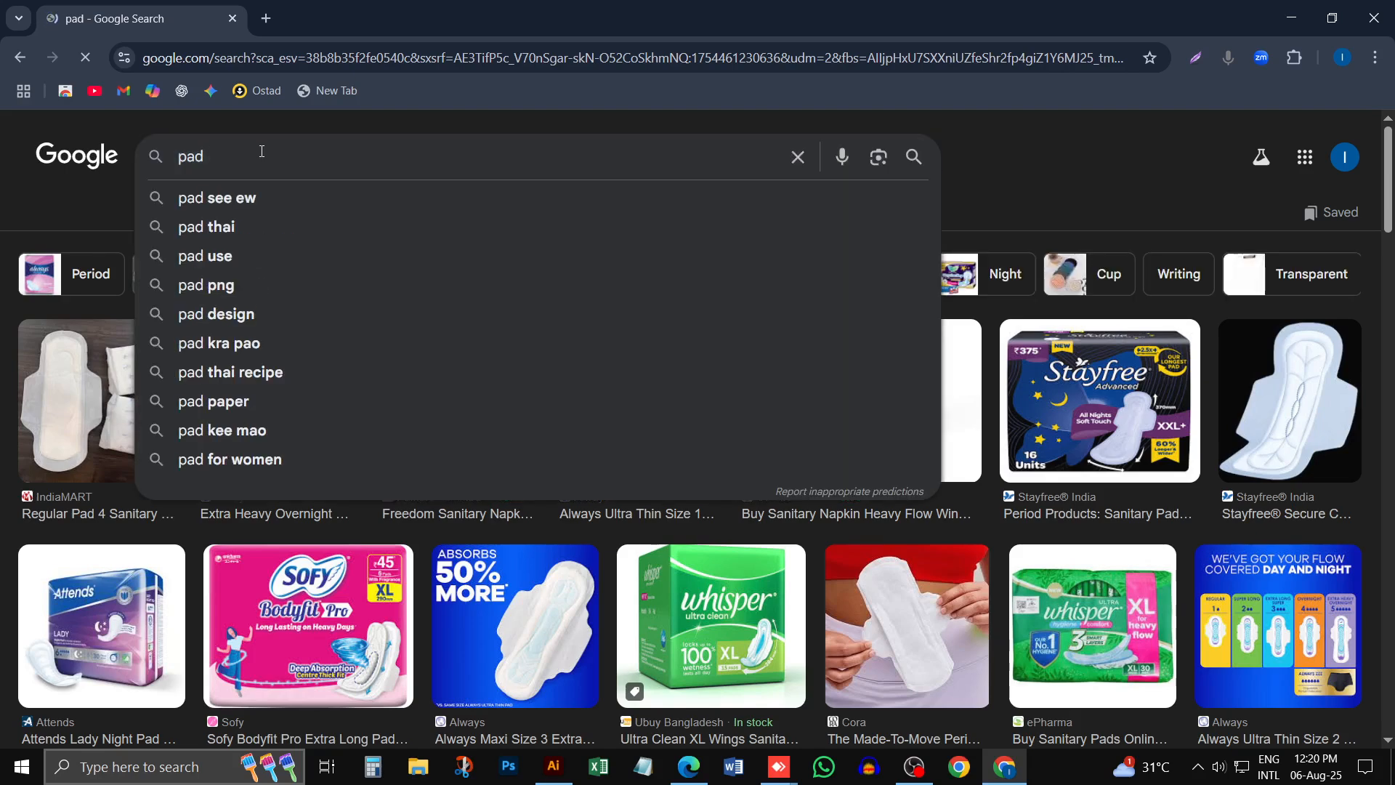
{"action": "key", "text": "ctrl+a"}
{"action": "key", "text": "BackSpace"}
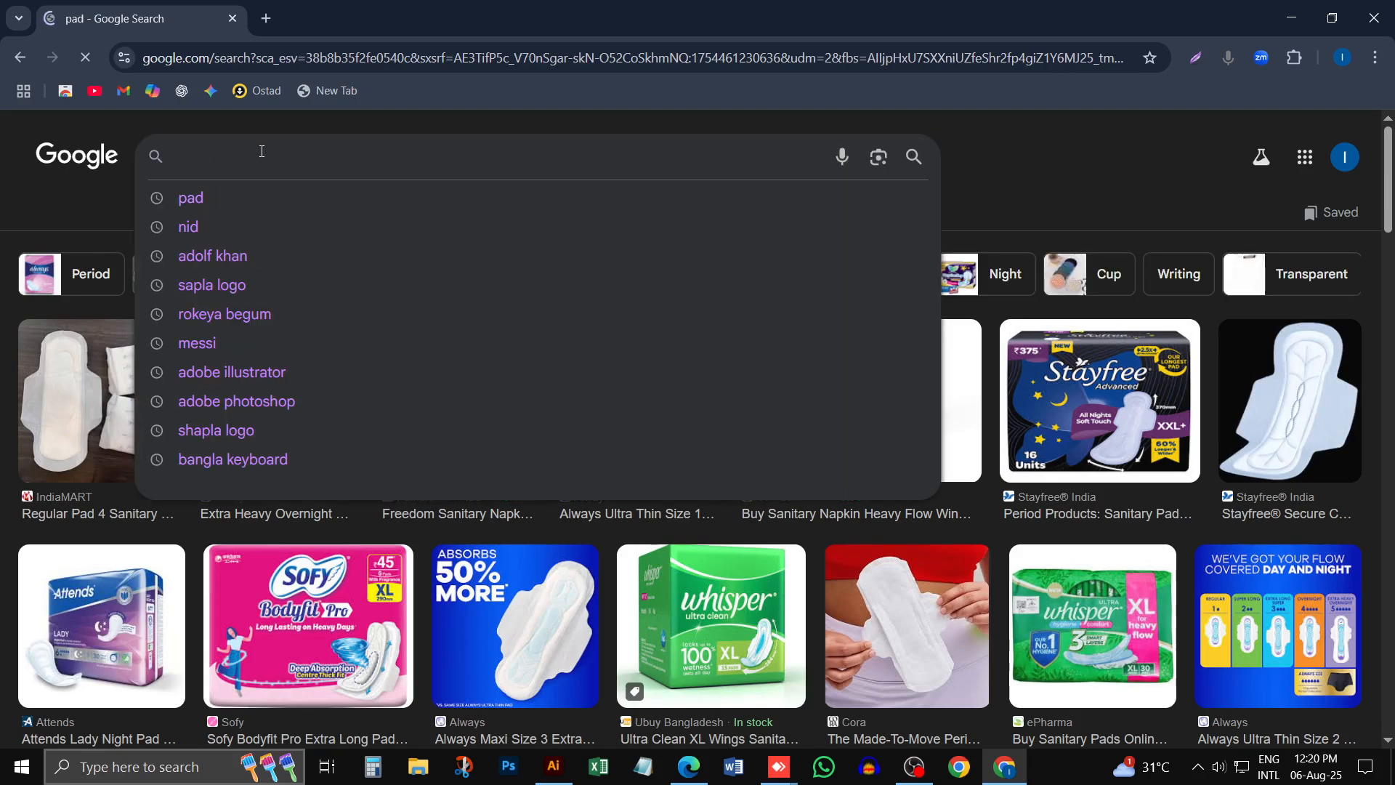
{"action": "type", "text": "pad"}
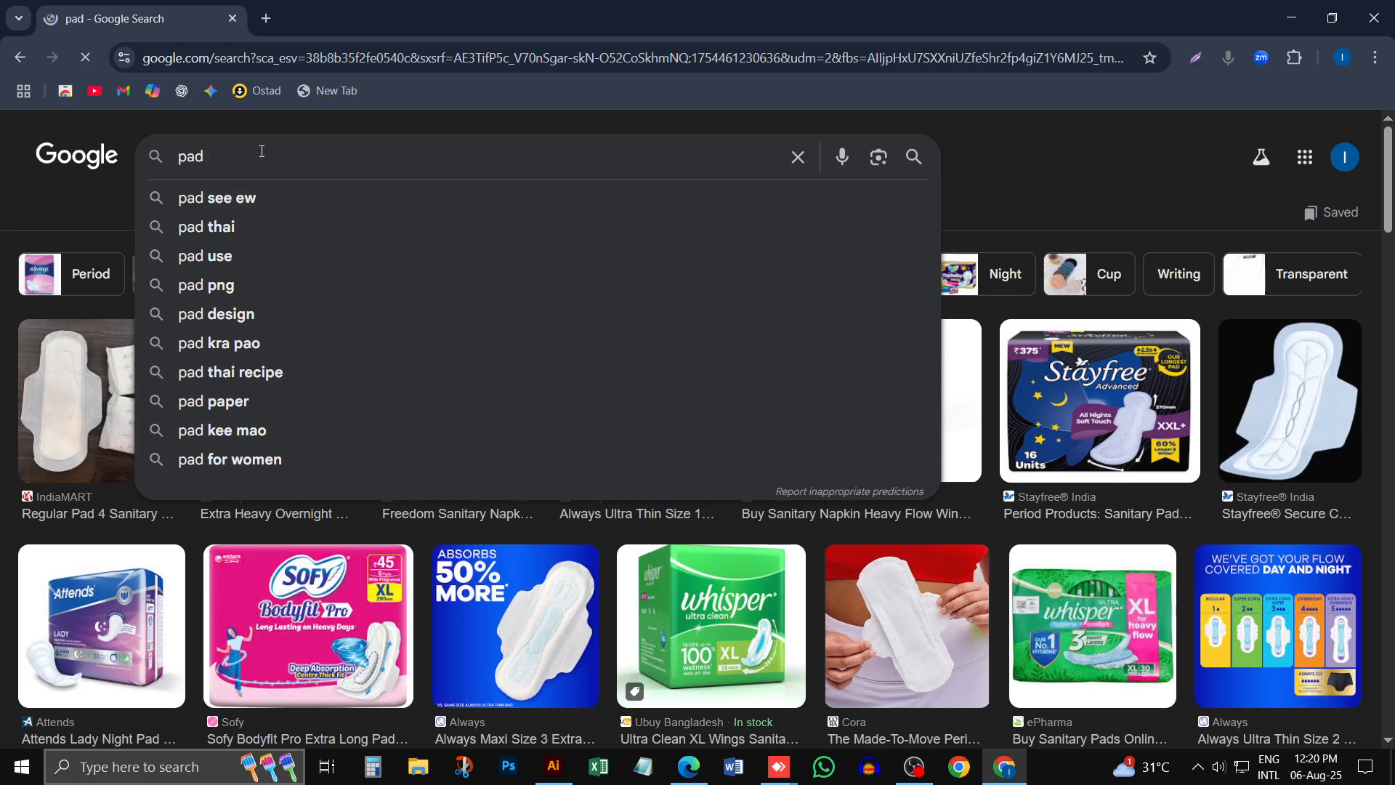
{"action": "type", "text": " design"}
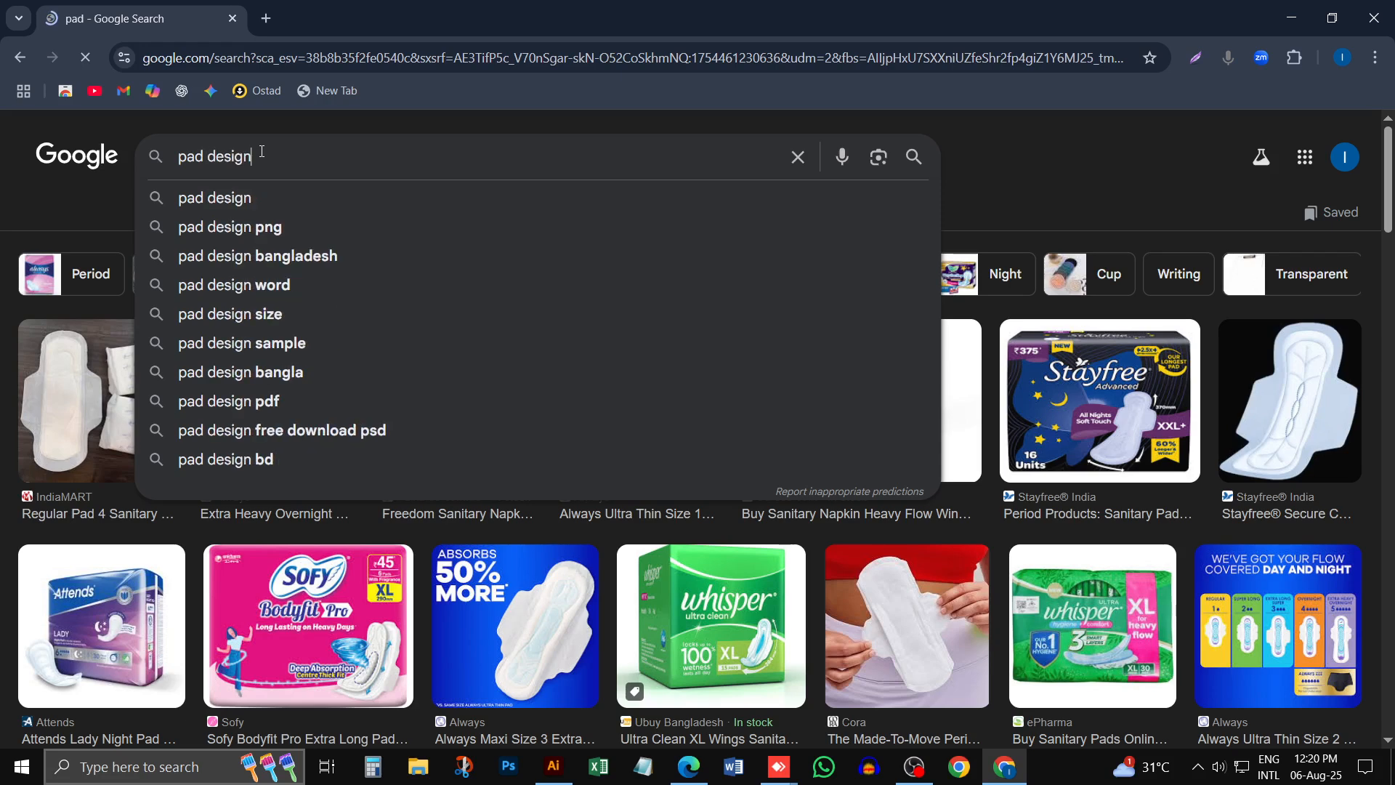
{"action": "key", "text": "Return"}
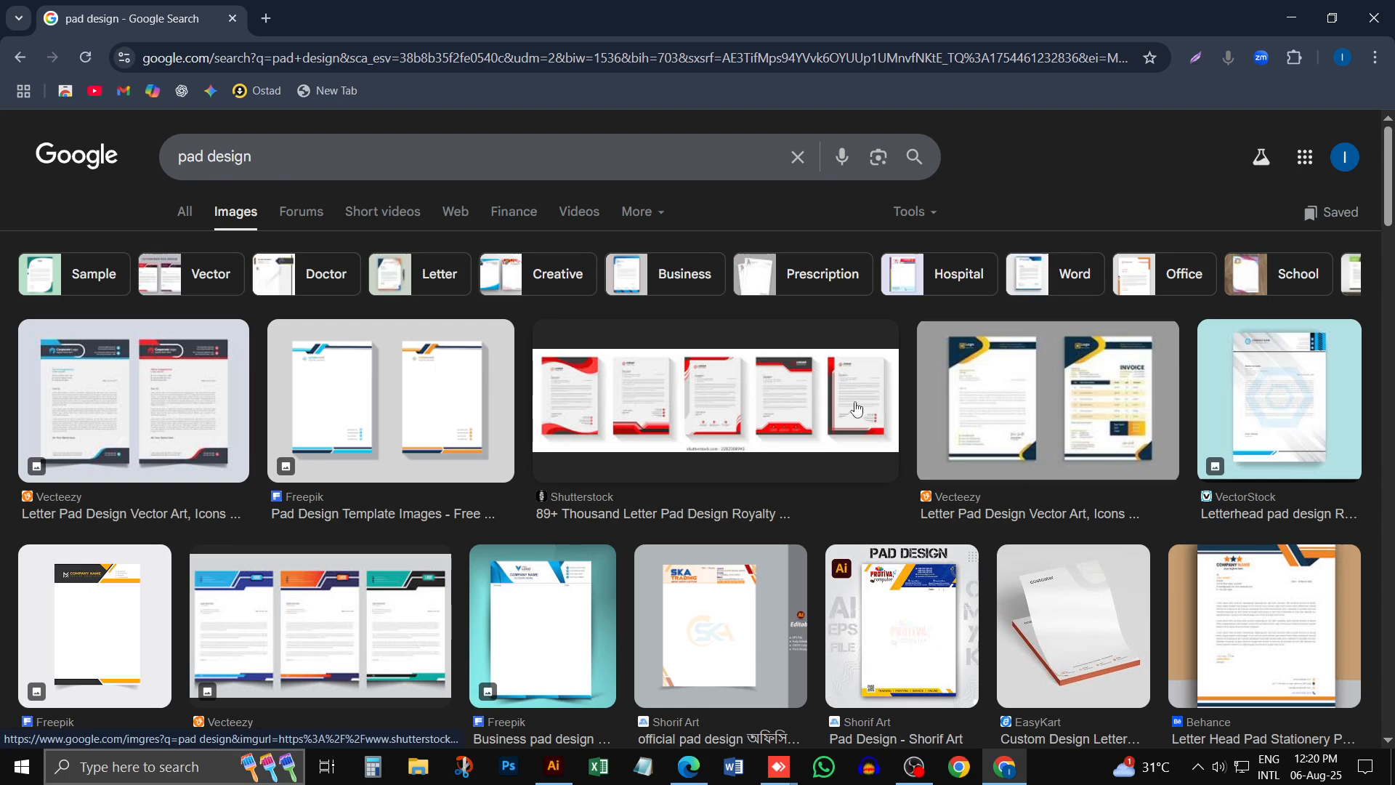
- Browse the pad design results and open the Doctor Pad Design image from Dribbble full size in its own browser tab
{"action": "scroll", "coordinate": [727, 435], "scroll_direction": "down", "scroll_amount": 1}
{"action": "scroll", "coordinate": [544, 562], "scroll_direction": "down", "scroll_amount": 9}
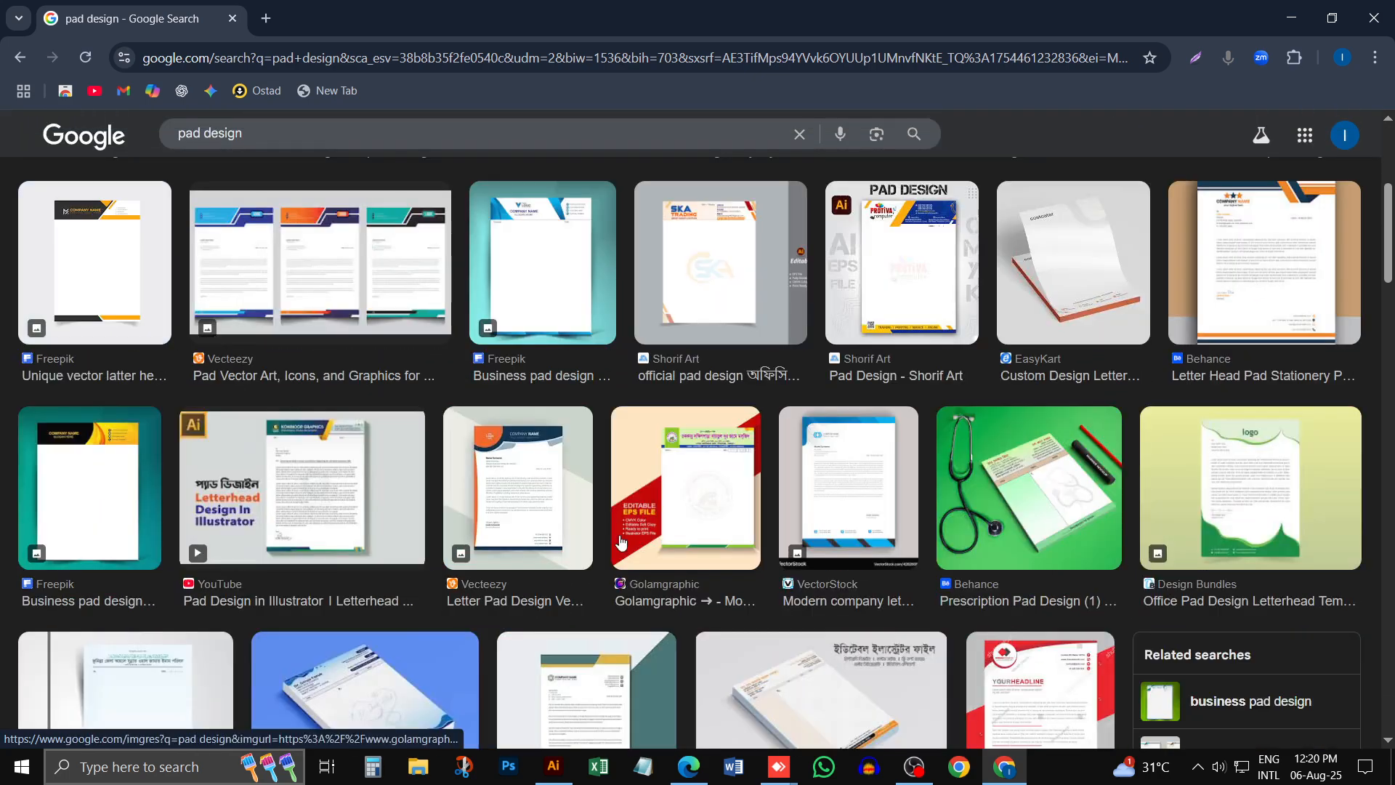
{"action": "scroll", "coordinate": [618, 509], "scroll_direction": "down", "scroll_amount": 4}
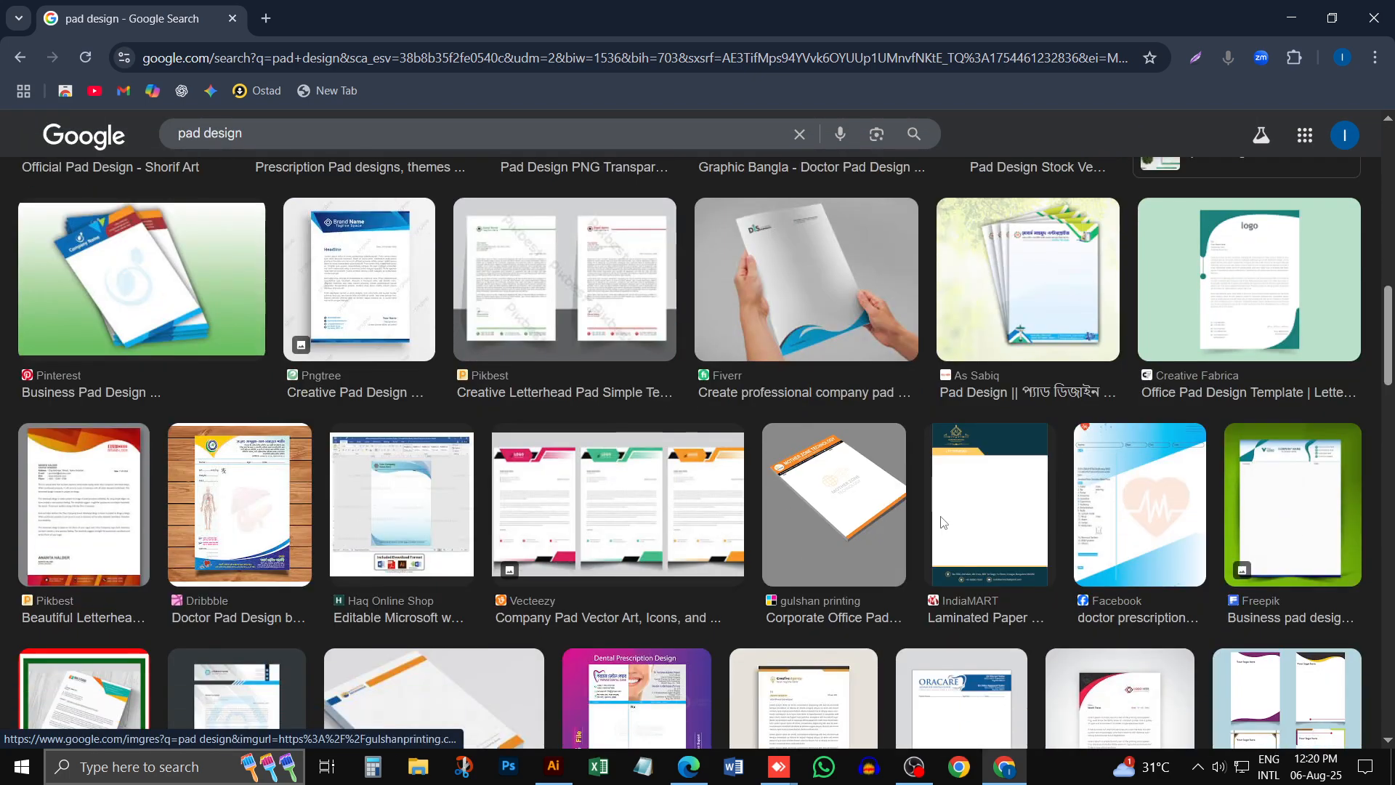
{"action": "scroll", "coordinate": [1139, 397], "scroll_direction": "up", "scroll_amount": 2}
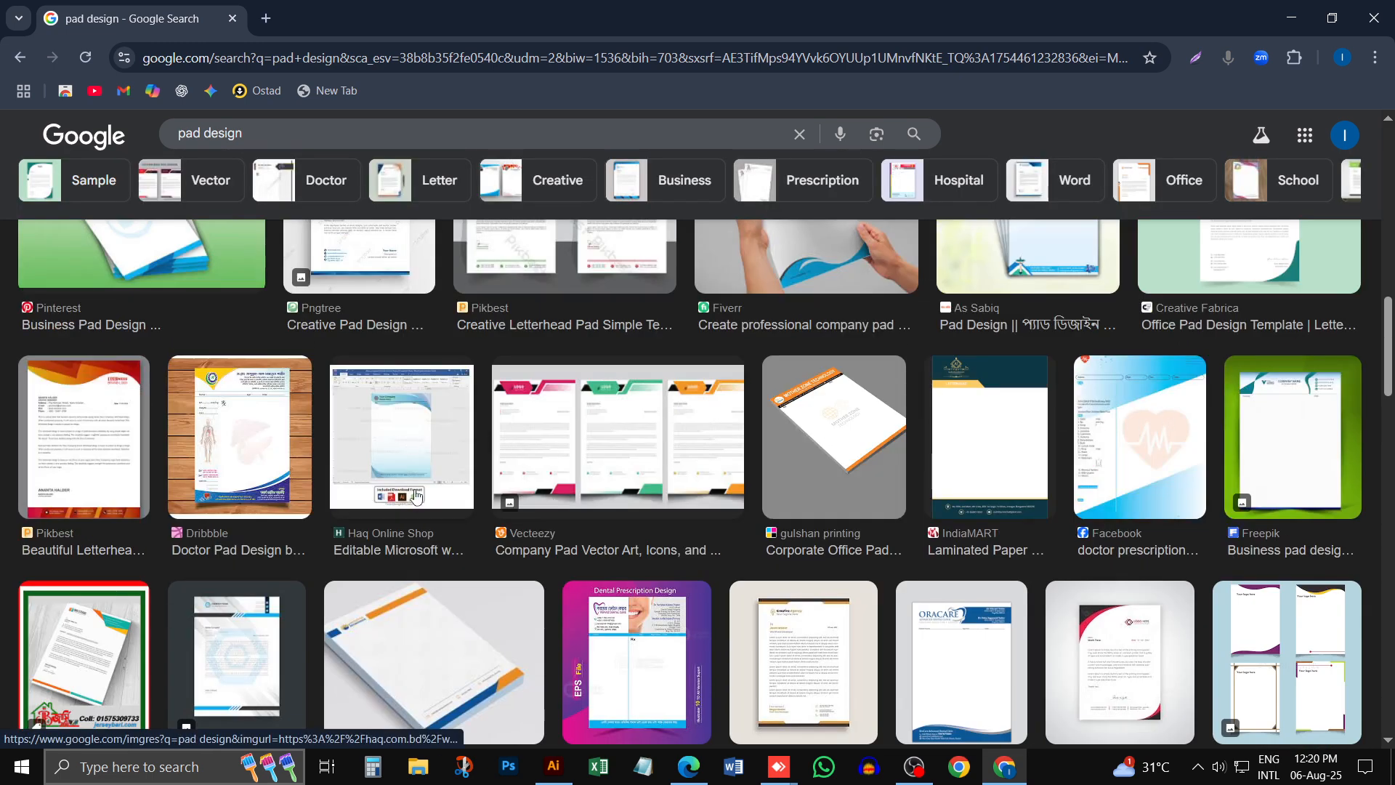
{"action": "scroll", "coordinate": [327, 348], "scroll_direction": "down", "scroll_amount": 3}
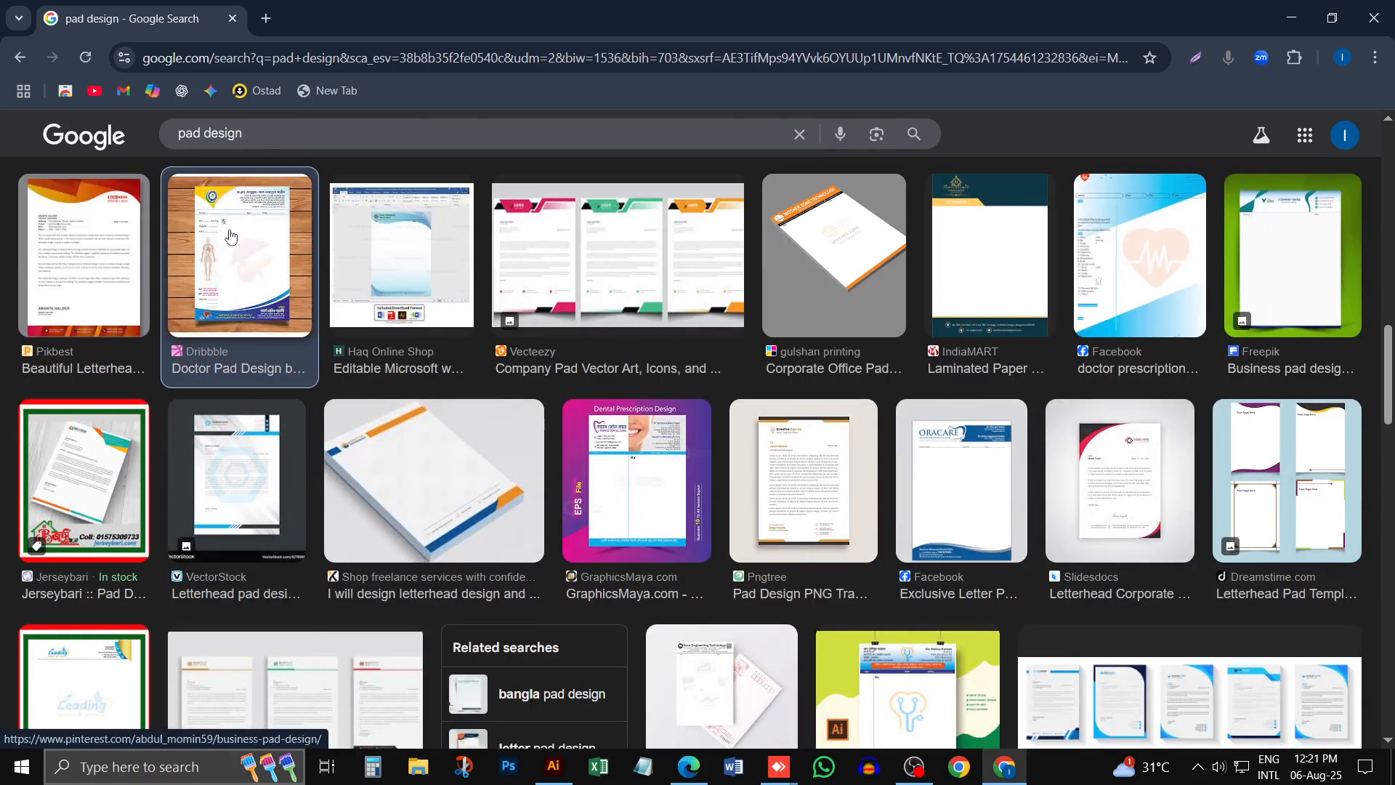
{"action": "left_click", "coordinate": [230, 235]}
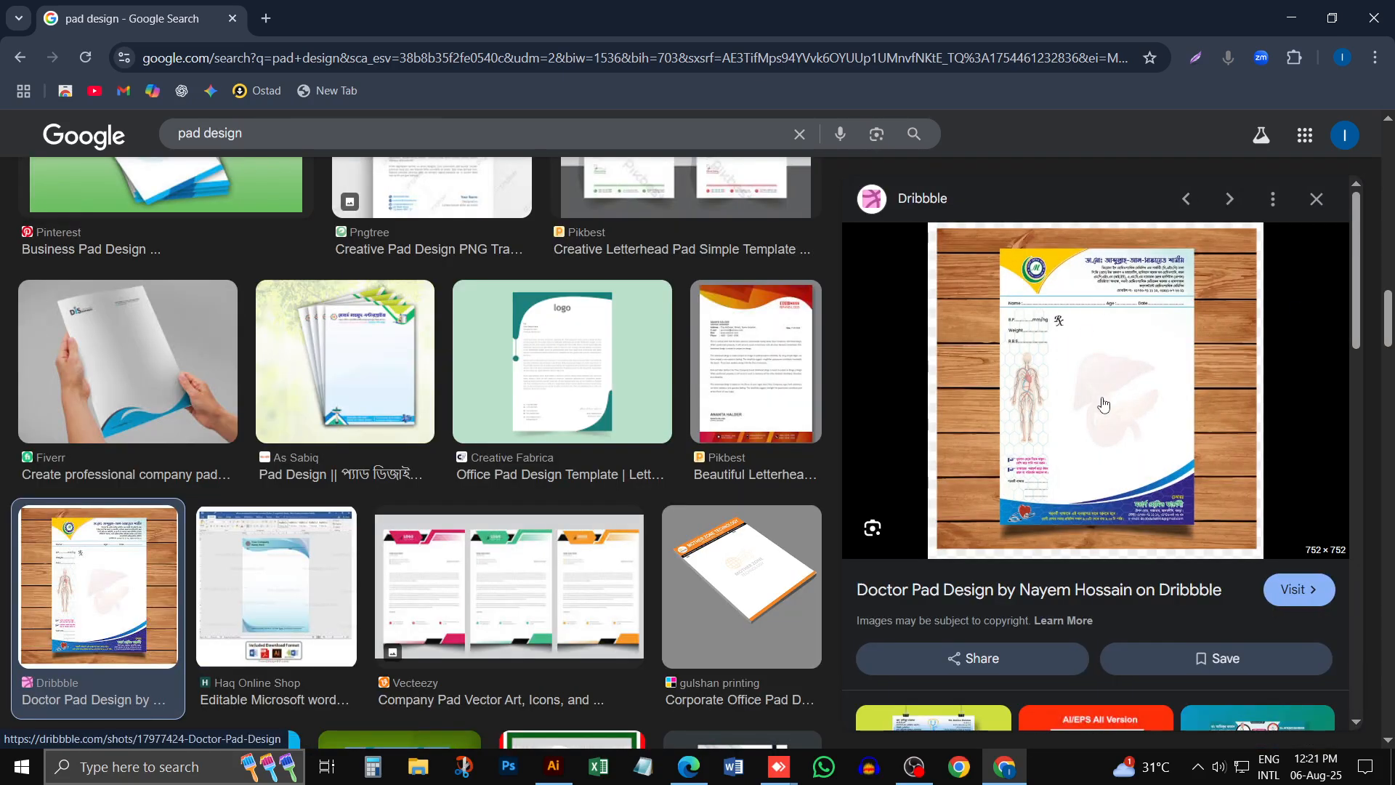
{"action": "right_click", "coordinate": [1105, 360]}
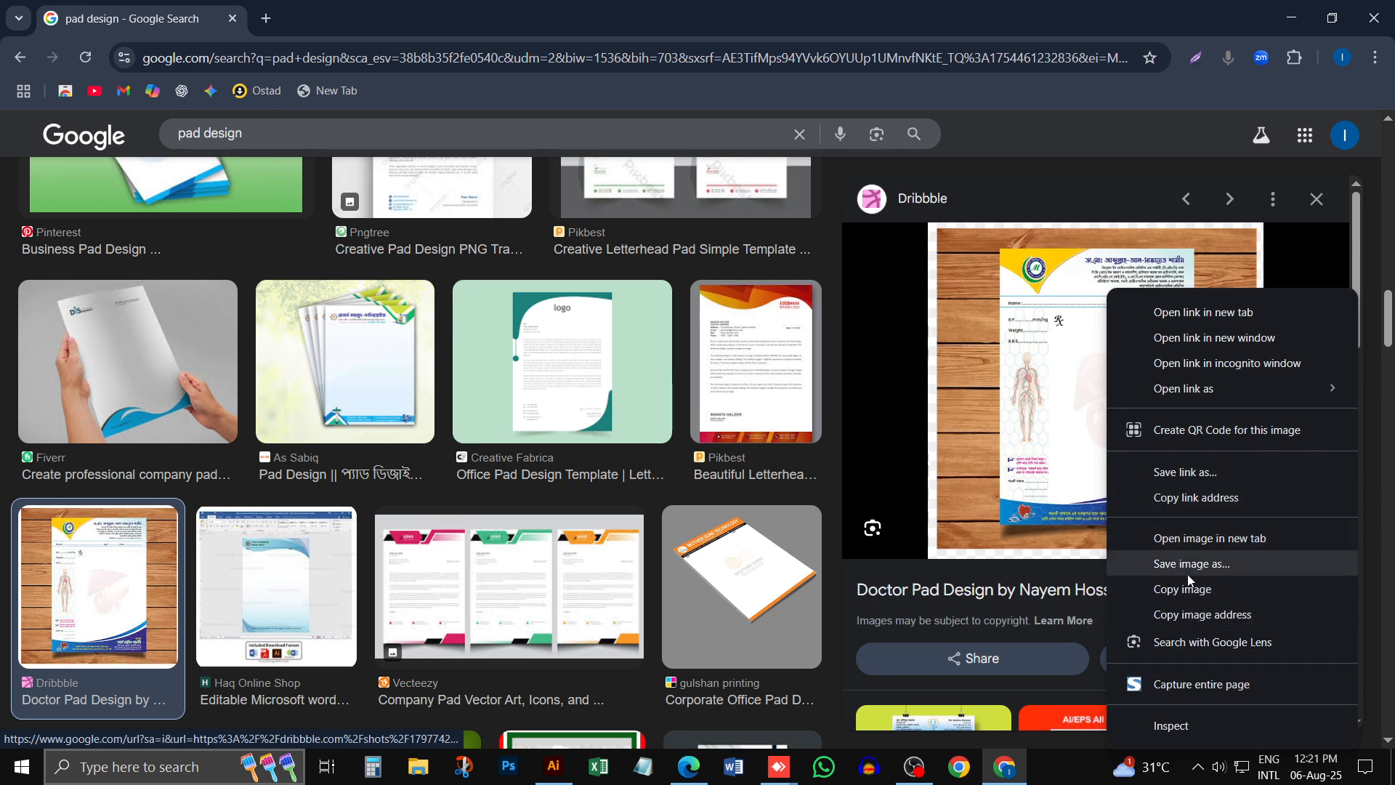
{"action": "left_click", "coordinate": [1210, 538]}
{"action": "left_click", "coordinate": [405, 29]}
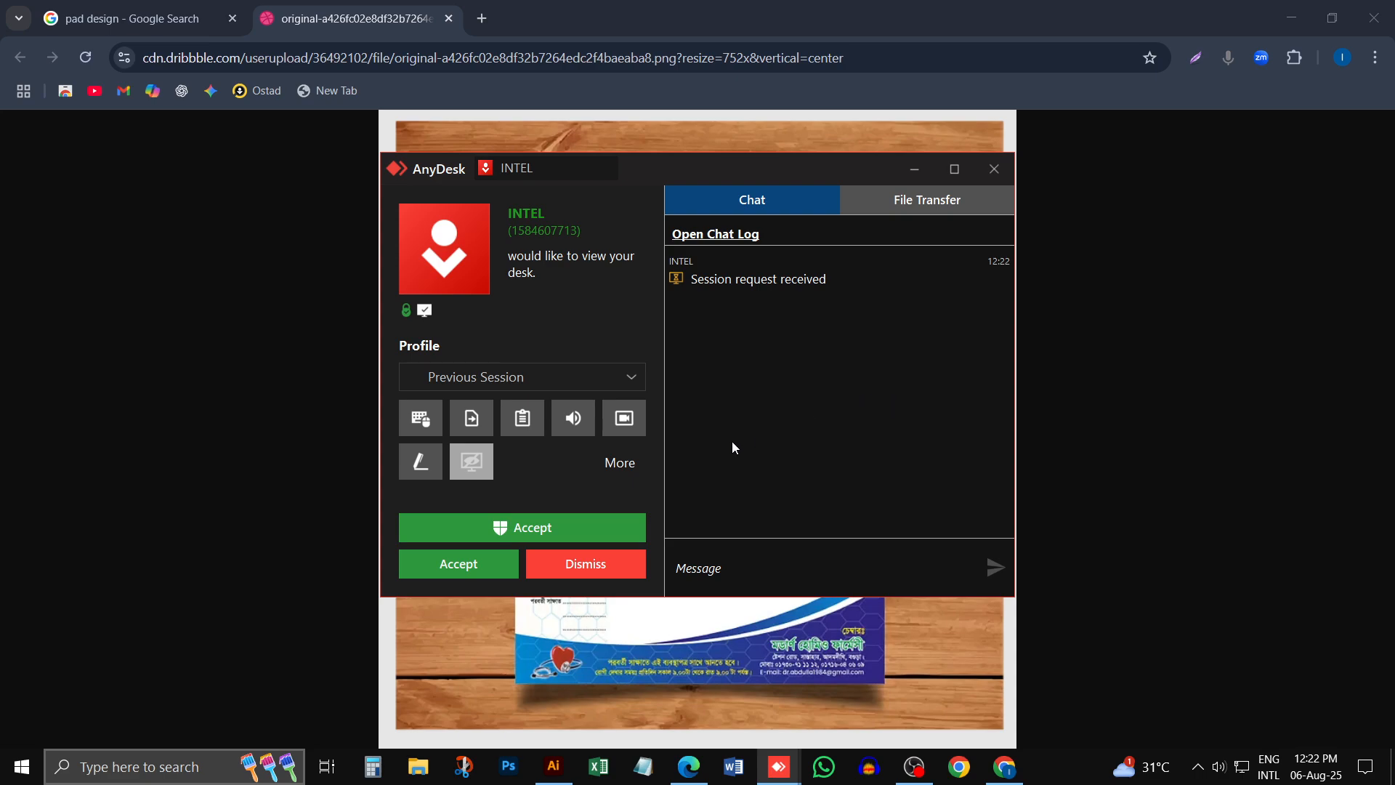
- Accept the incoming AnyDesk request to view the desktop and minimise the session window
{"action": "left_click", "coordinate": [469, 530]}
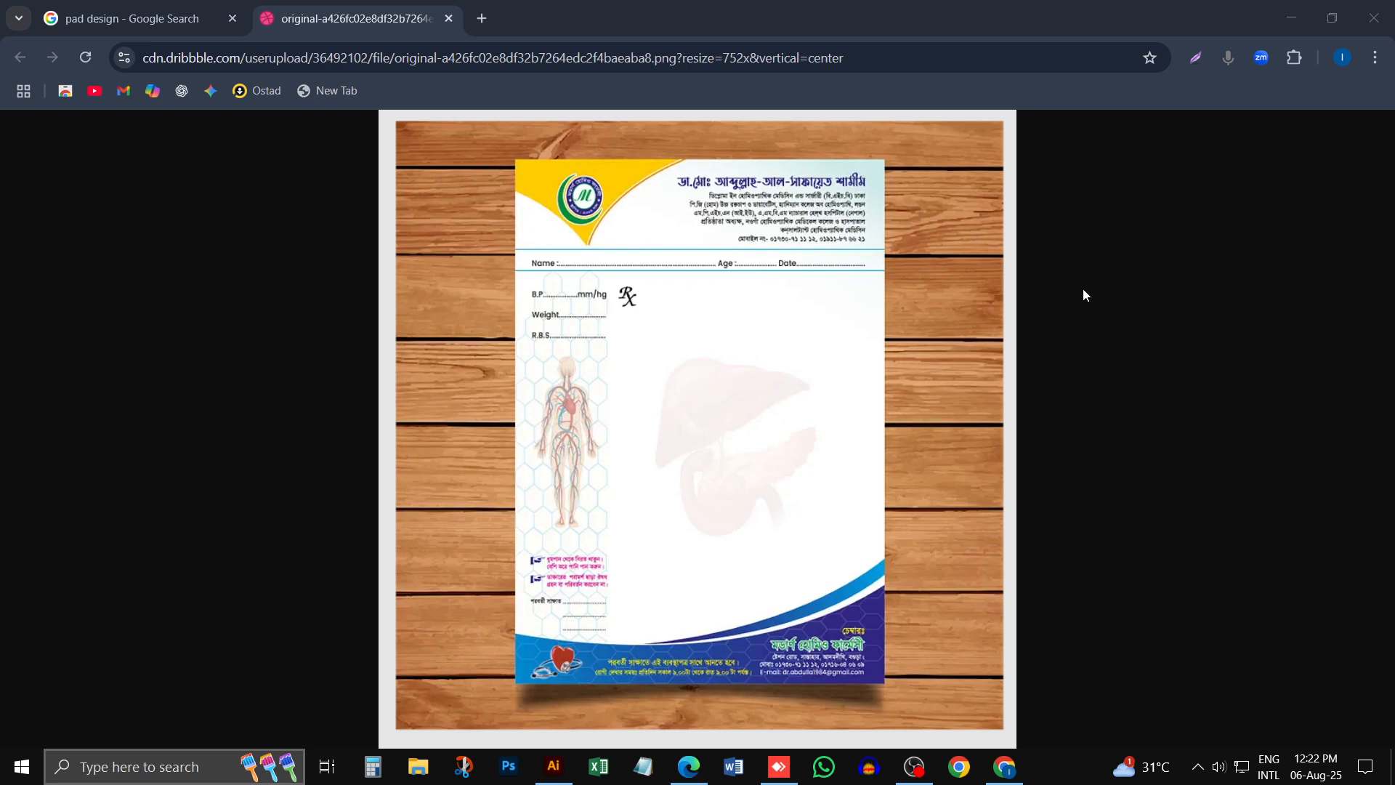
{"action": "left_click", "coordinate": [568, 9]}
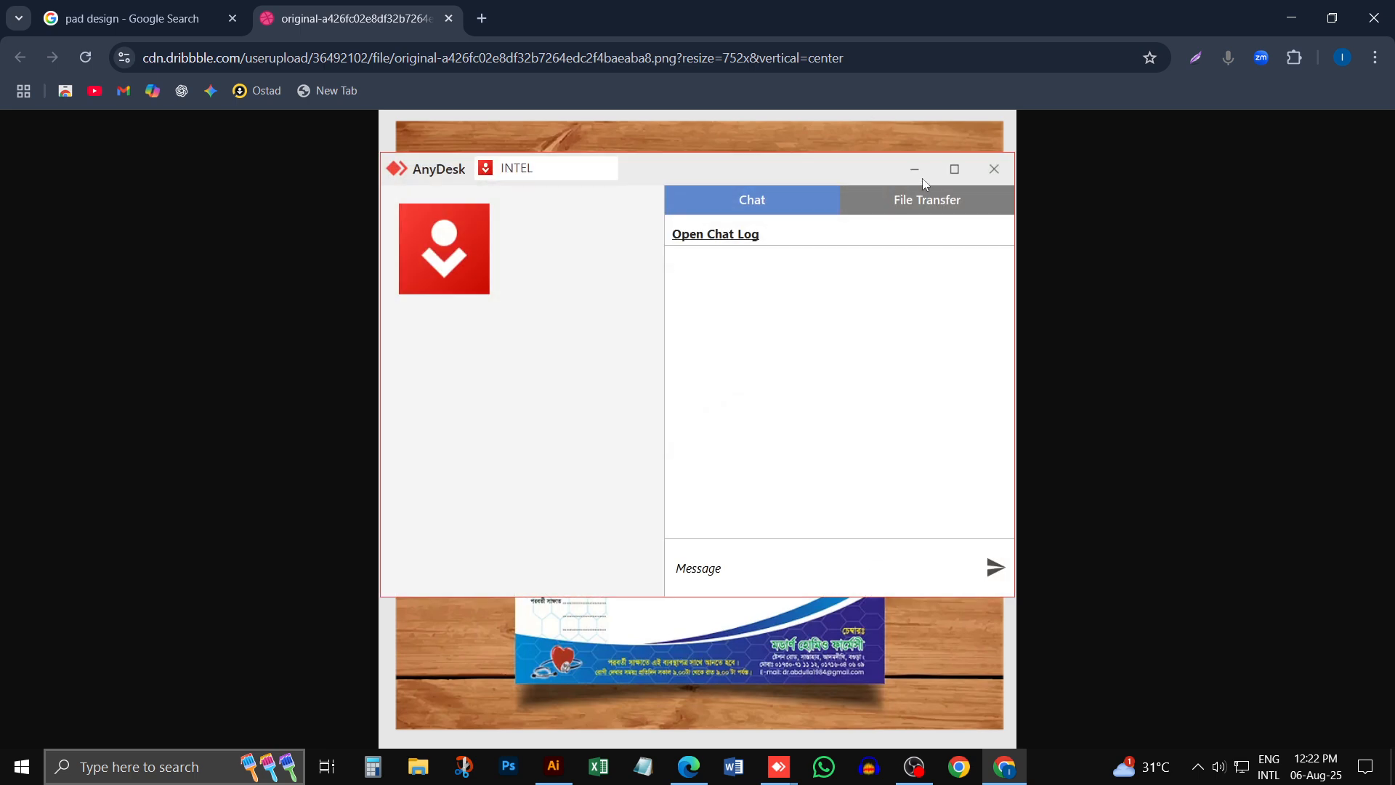
{"action": "left_click", "coordinate": [920, 177]}
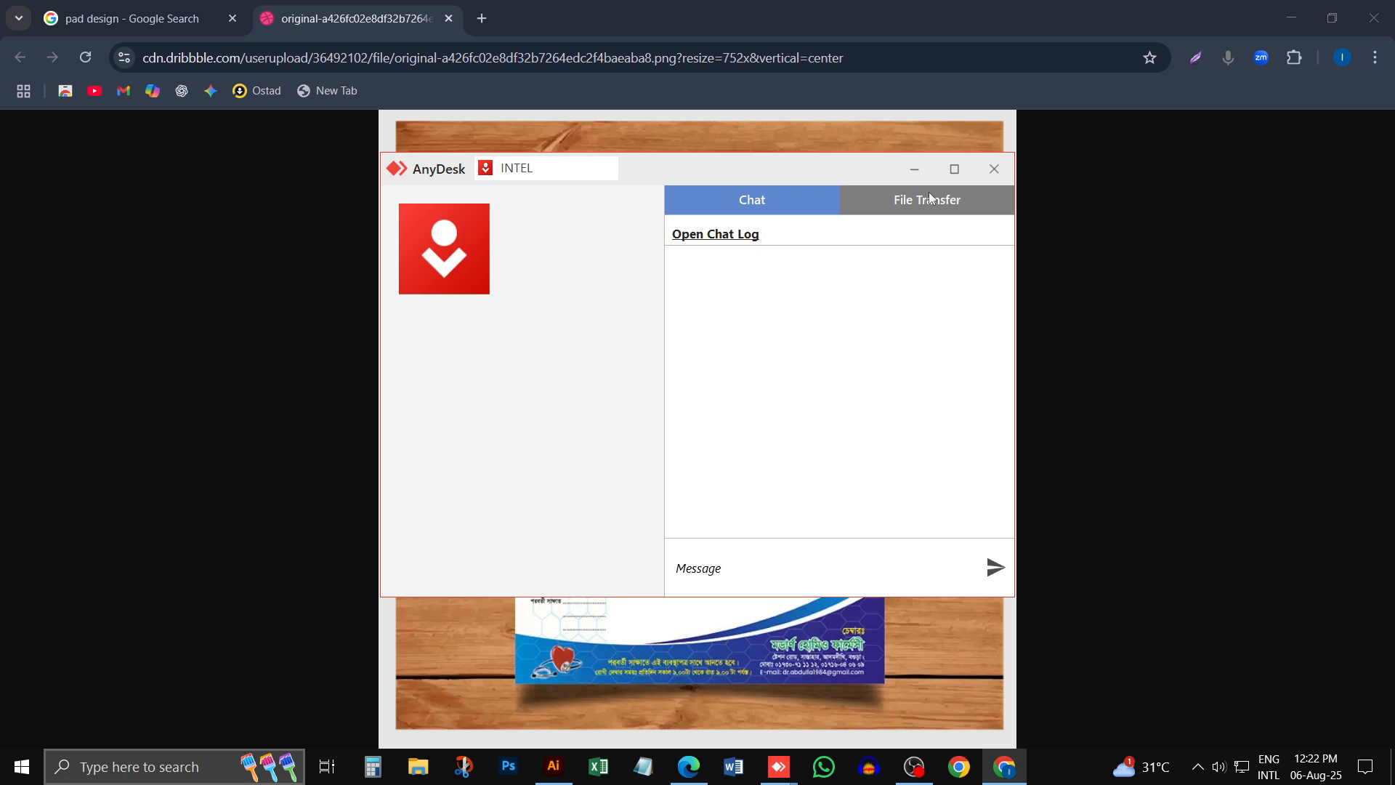
{"action": "left_click", "coordinate": [916, 174]}
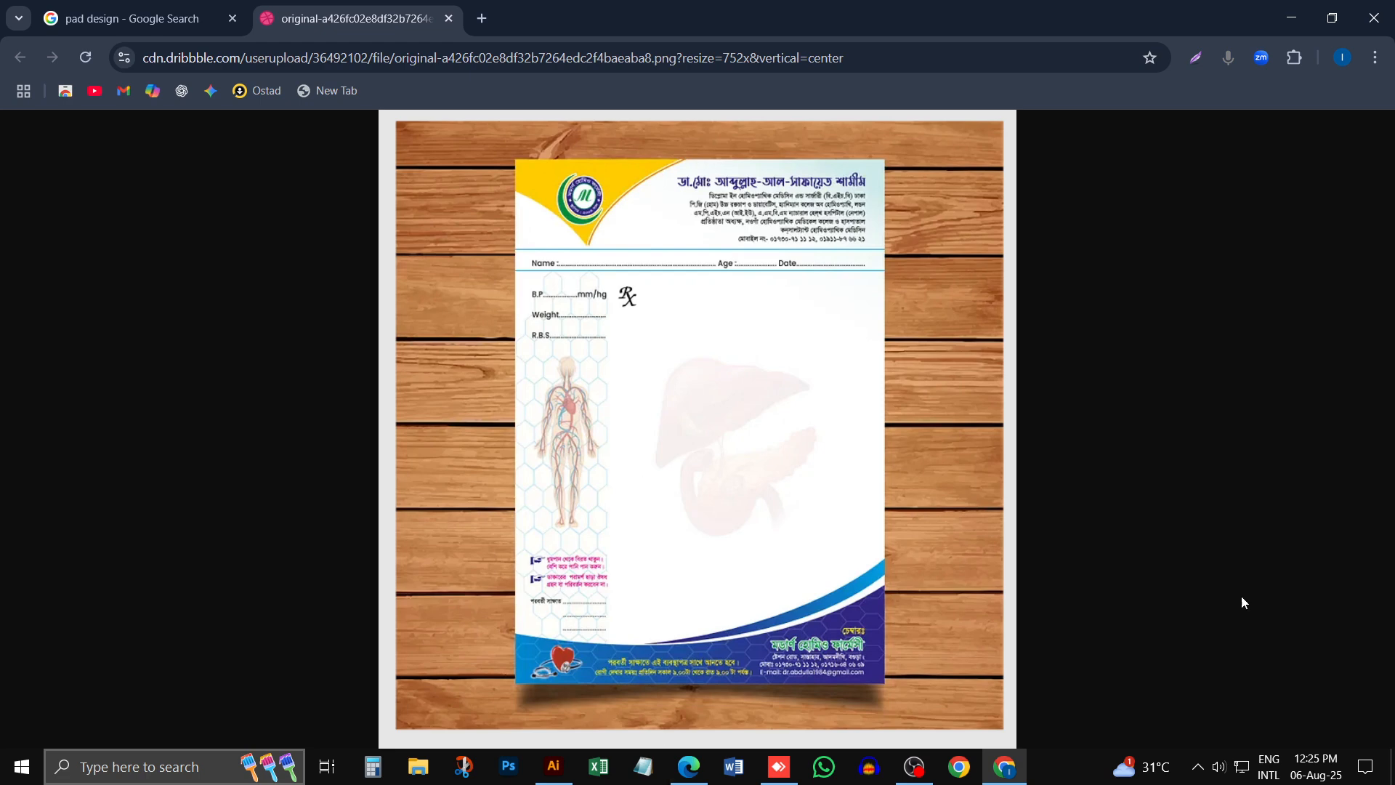
- Switch from Chrome to the certificate PDF open in Edge and examine its letterhead up close
{"action": "left_click", "coordinate": [1291, 18]}
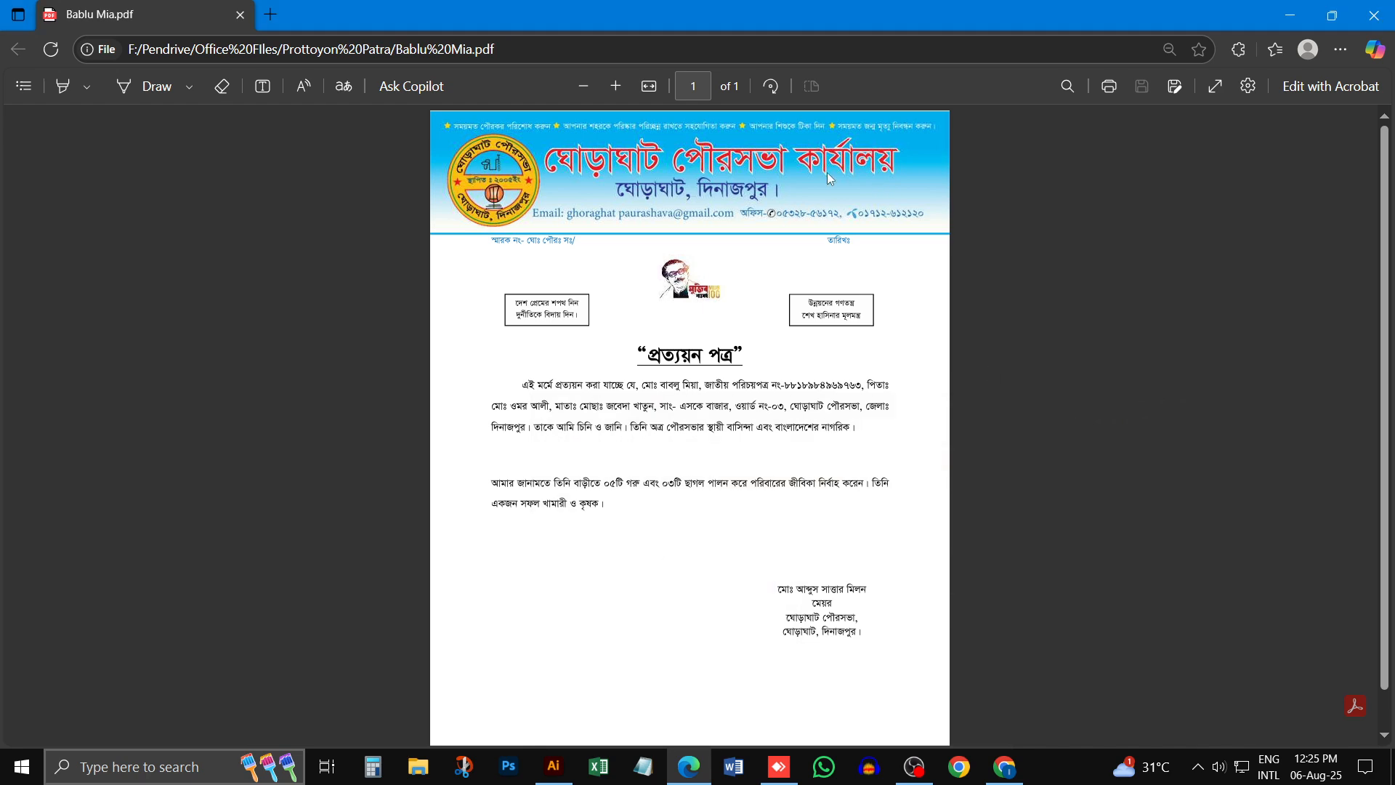
{"action": "scroll", "coordinate": [639, 267], "scroll_direction": "up", "scroll_amount": 2}
{"action": "scroll", "coordinate": [639, 267], "scroll_direction": "up", "scroll_amount": 1}
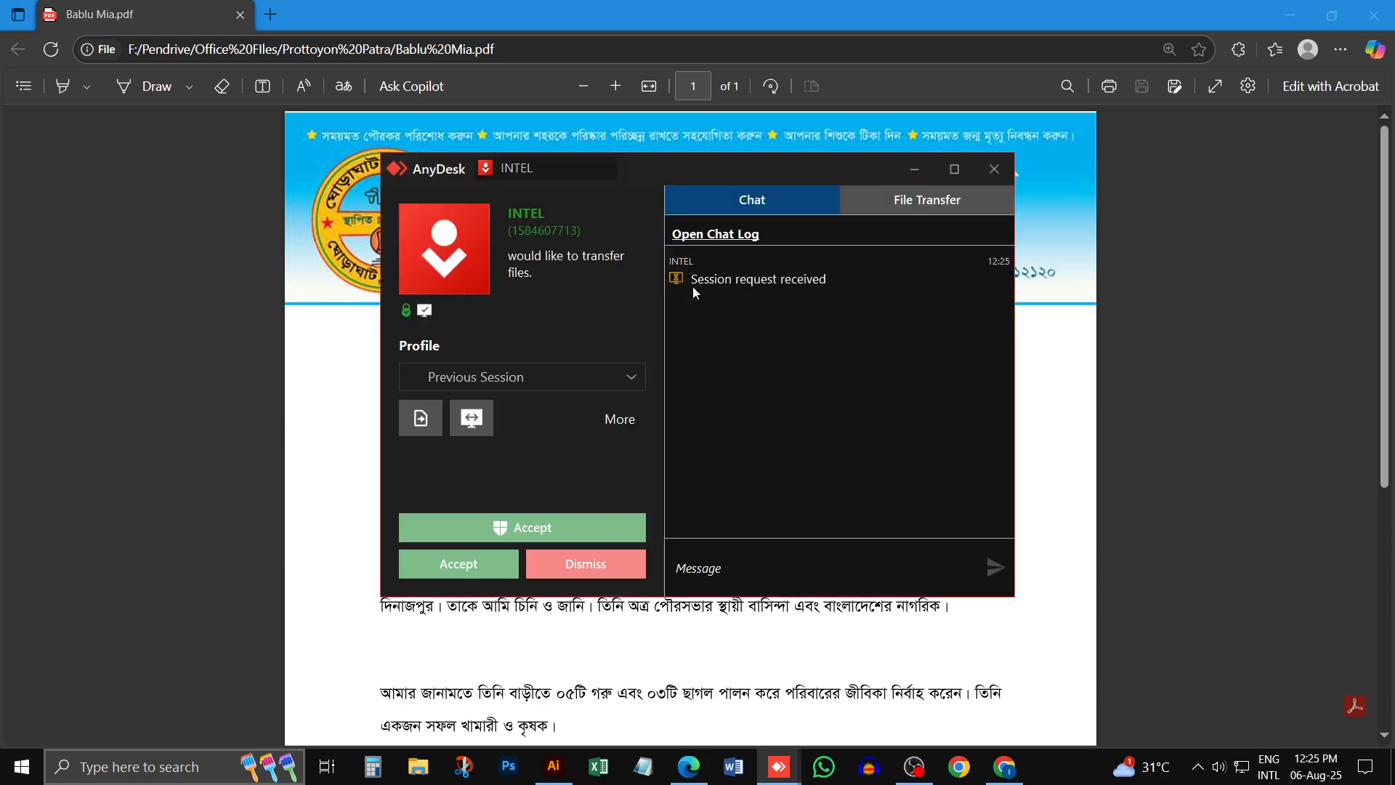
- Accept the incoming AnyDesk file transfer request and put both the session window and the main AnyDesk window out of the way
{"action": "left_click", "coordinate": [521, 528]}
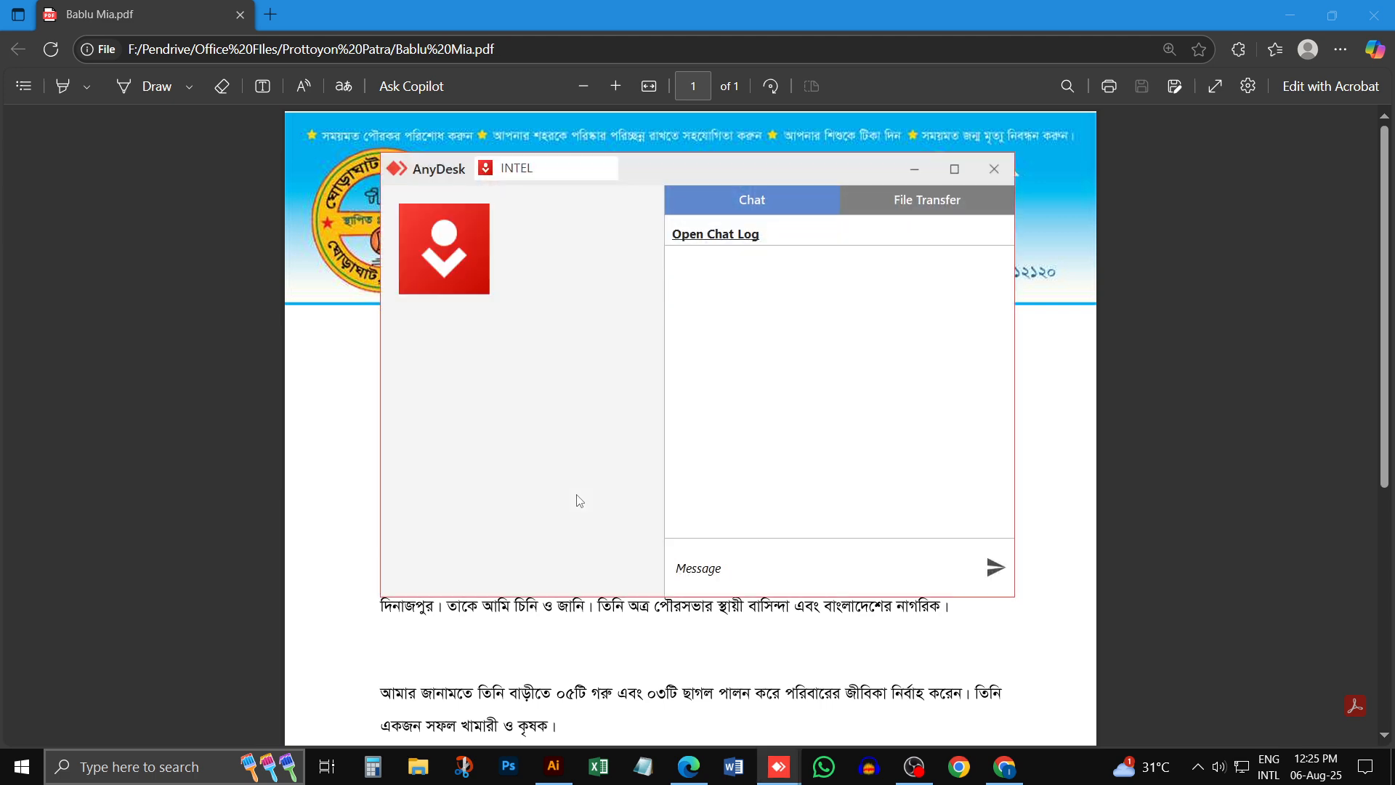
{"action": "left_click", "coordinate": [920, 175]}
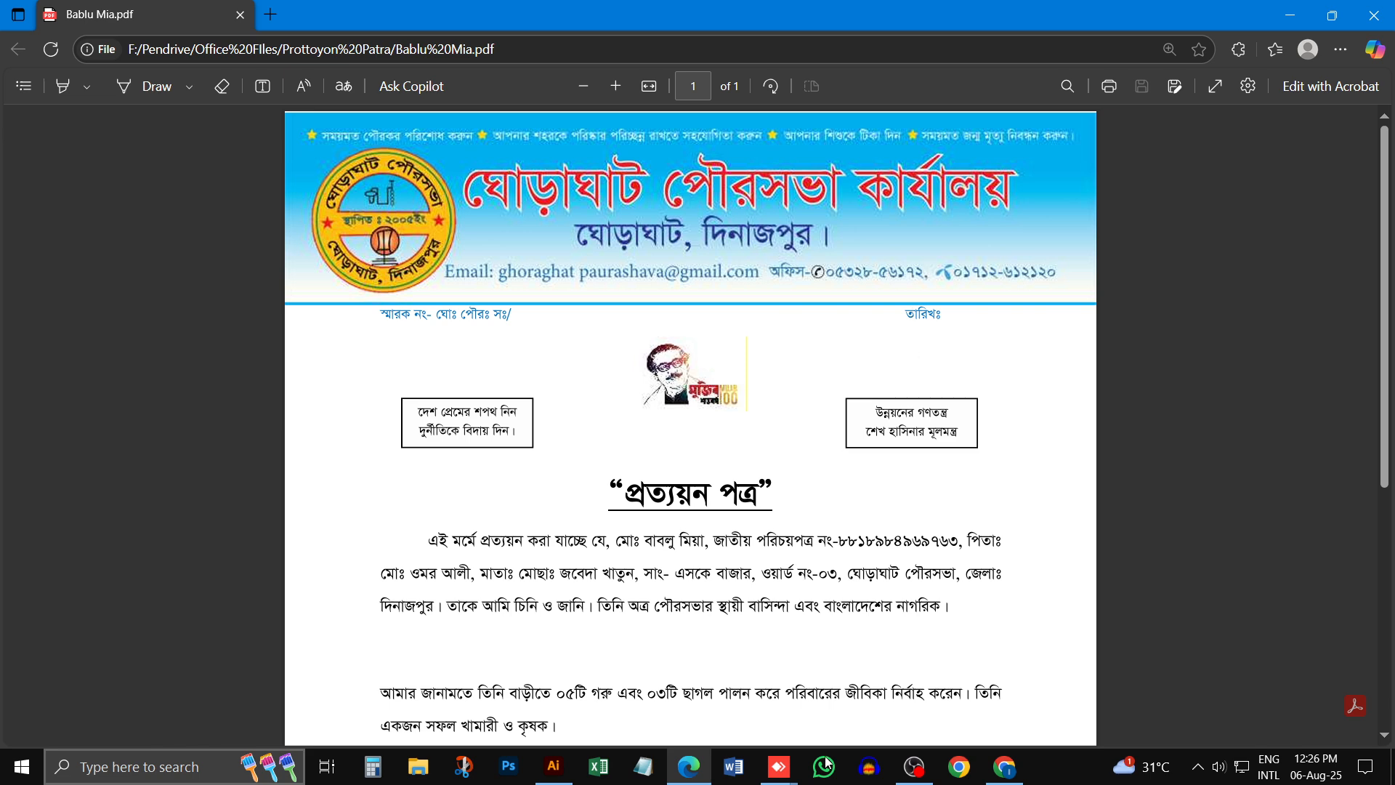
{"action": "left_click", "coordinate": [785, 767]}
{"action": "left_click", "coordinate": [775, 712]}
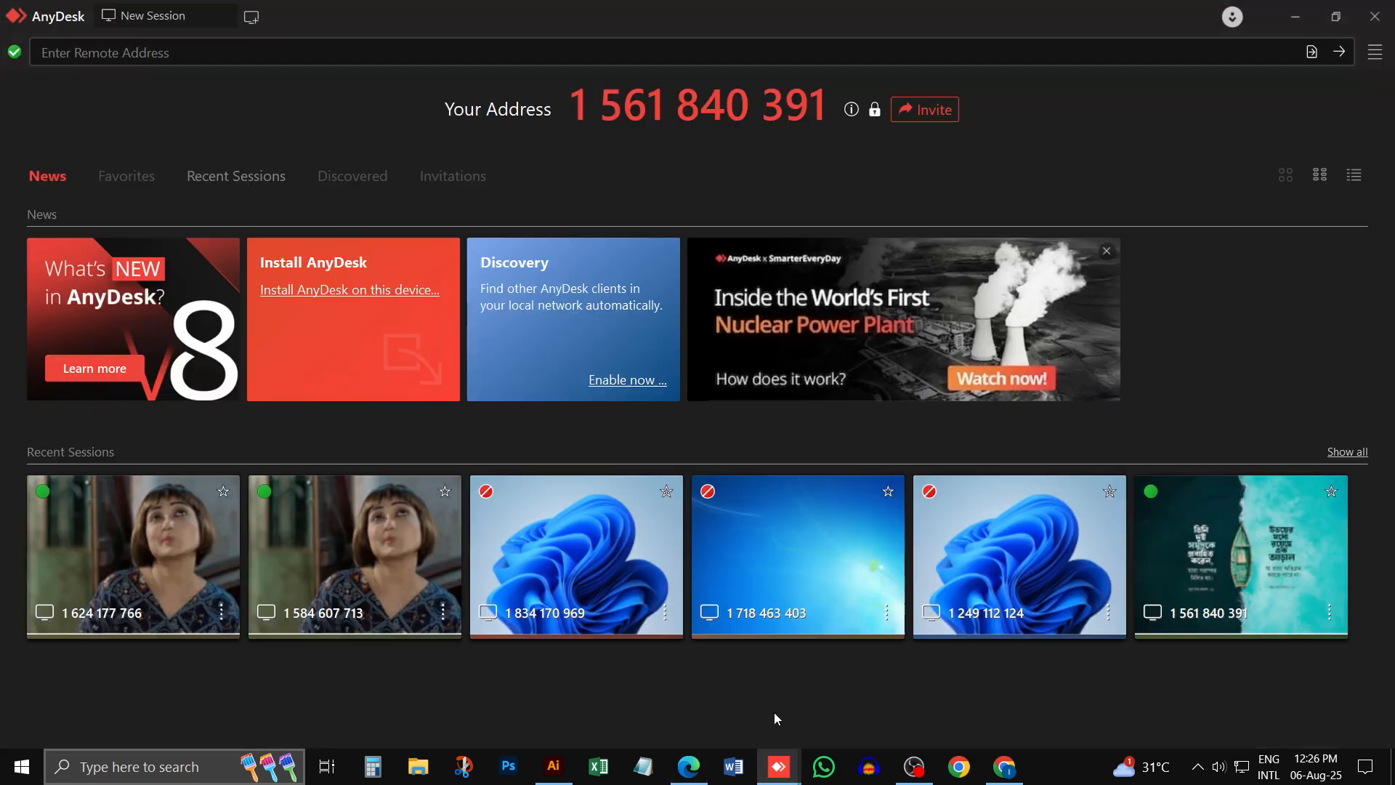
{"action": "left_click", "coordinate": [779, 767]}
{"action": "left_click", "coordinate": [836, 695]}
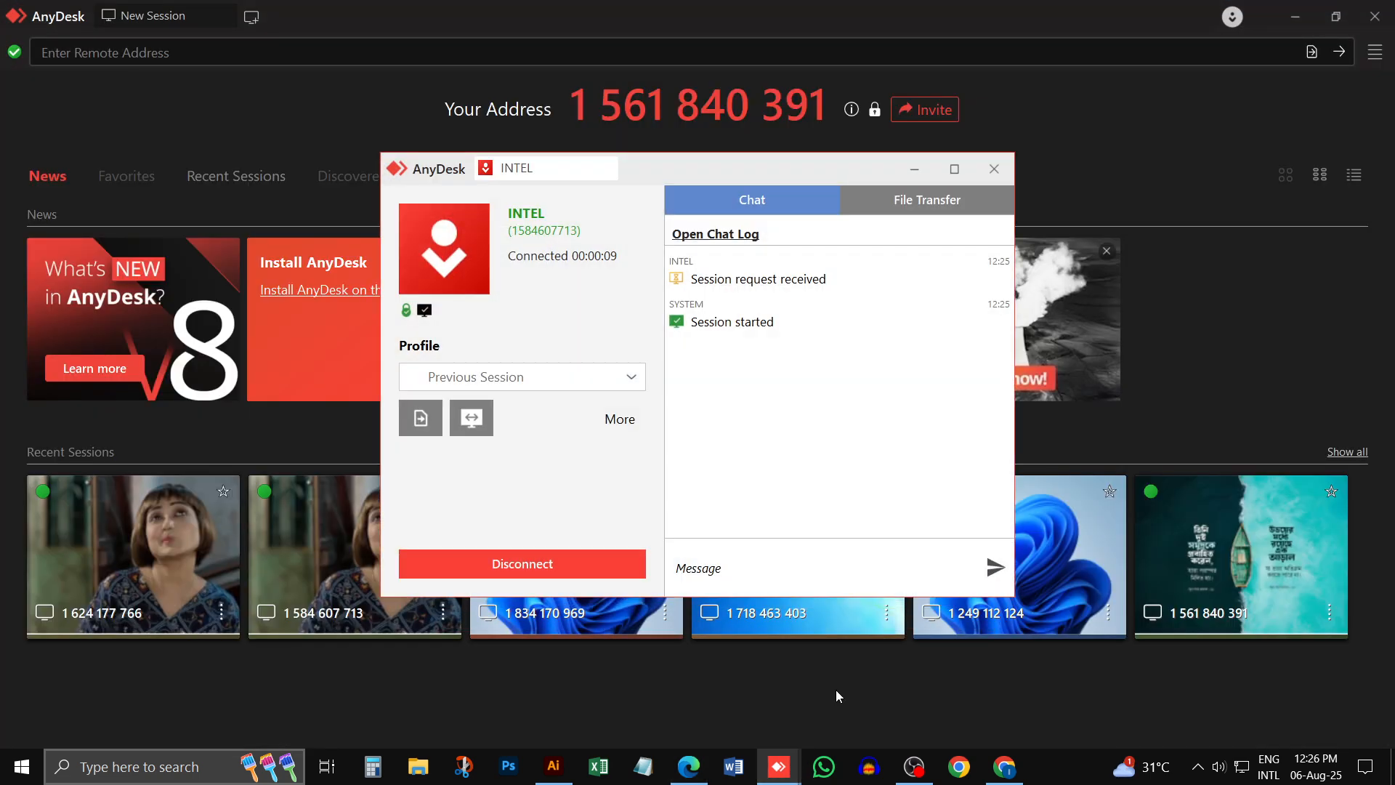
{"action": "left_click", "coordinate": [912, 197]}
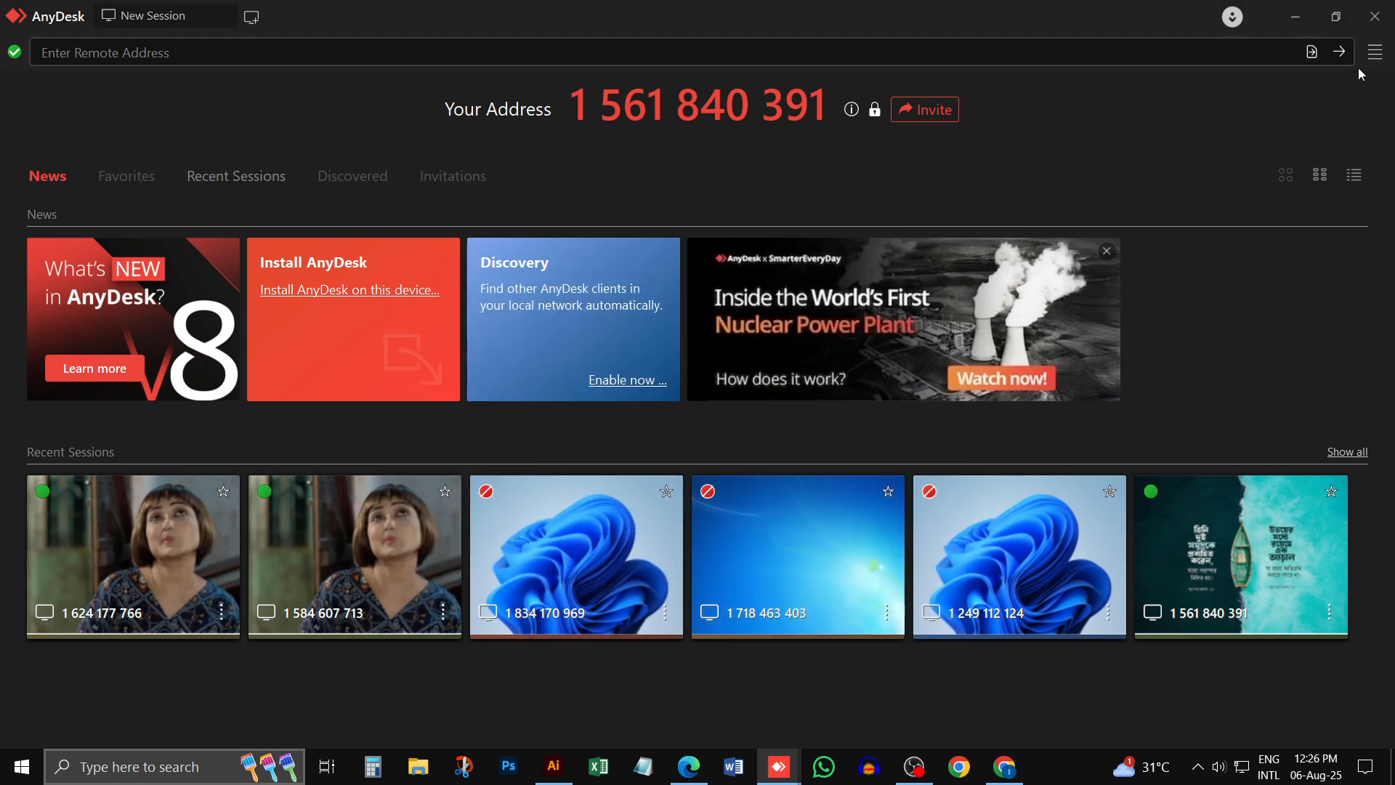
{"action": "left_click", "coordinate": [1296, 16]}
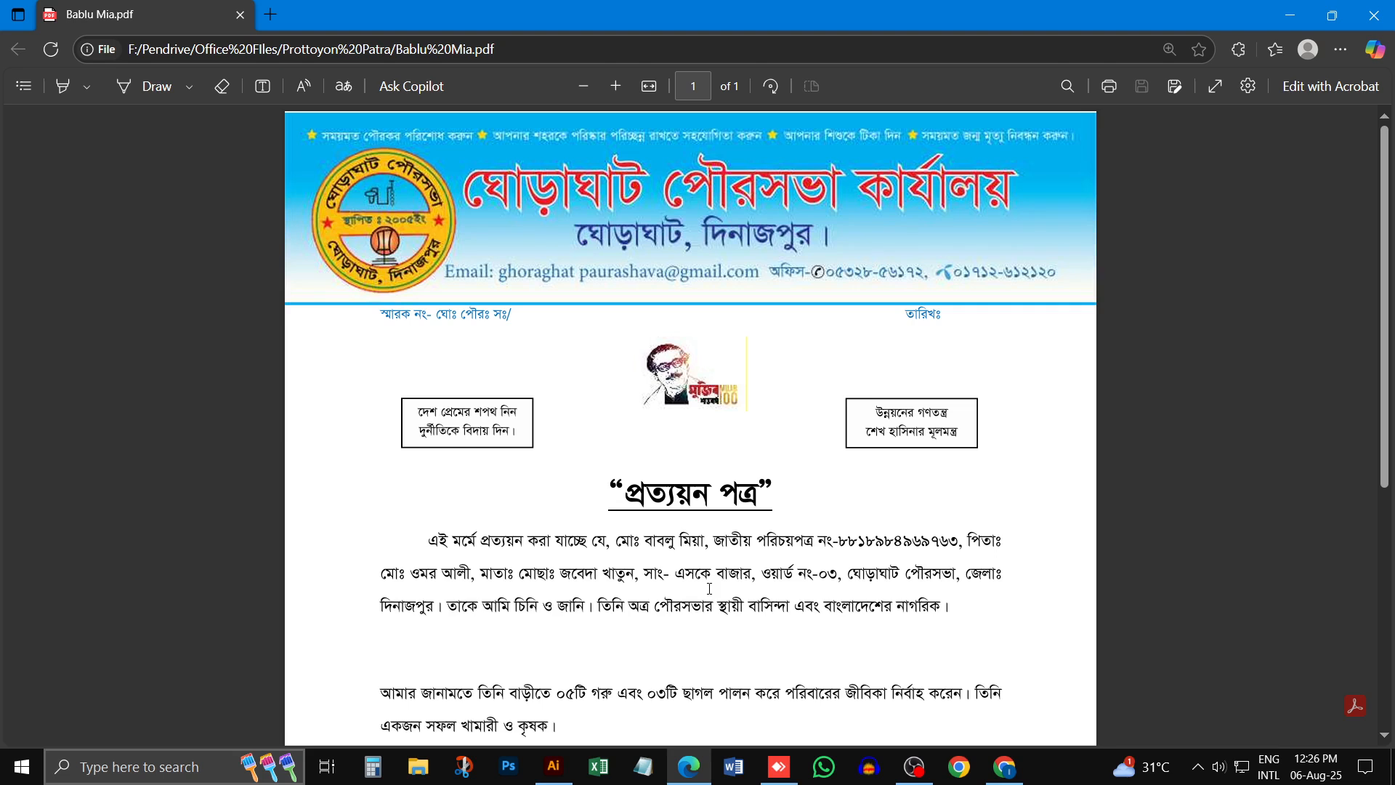
- Bring up the AnyDesk session window and minimise it
{"action": "left_click", "coordinate": [775, 772]}
{"action": "left_click", "coordinate": [774, 772]}
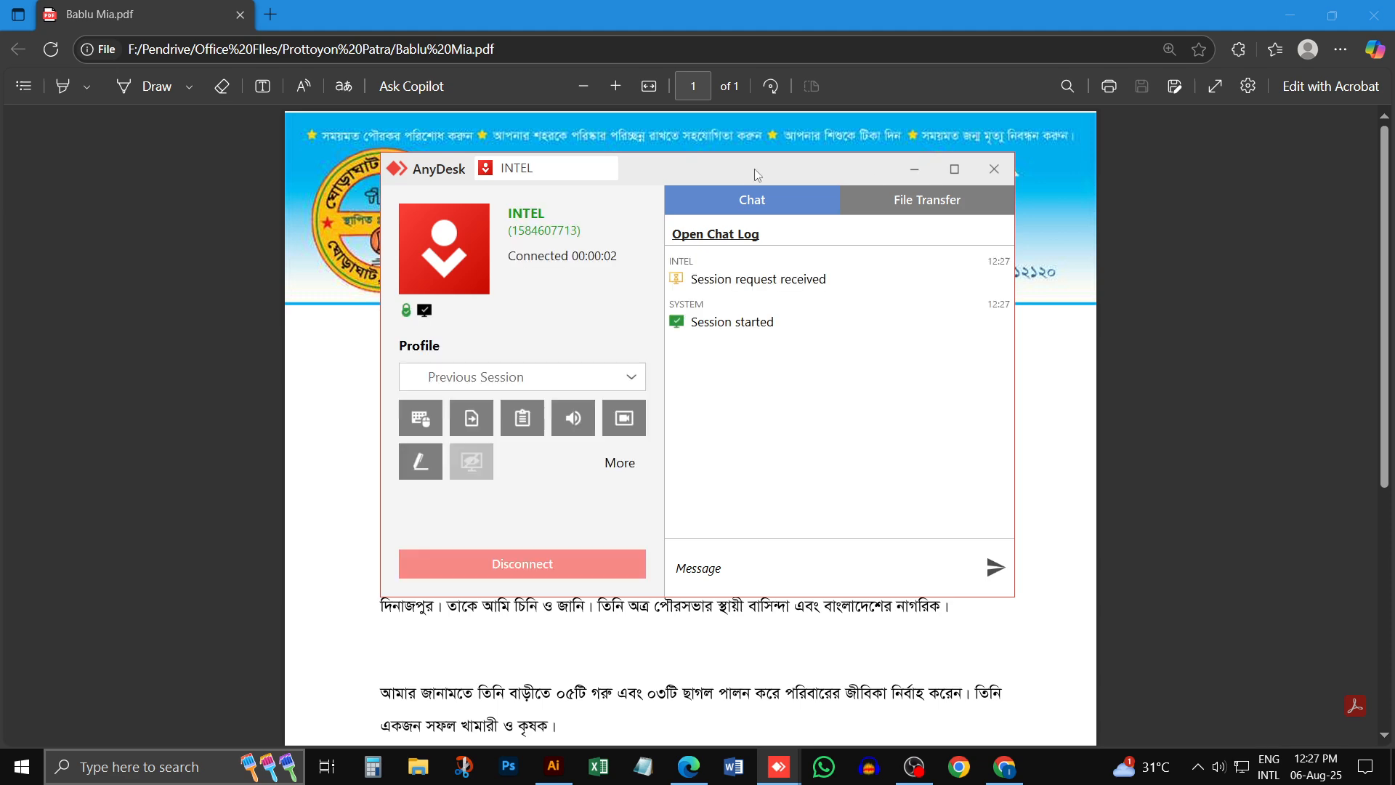
{"action": "left_click", "coordinate": [913, 169]}
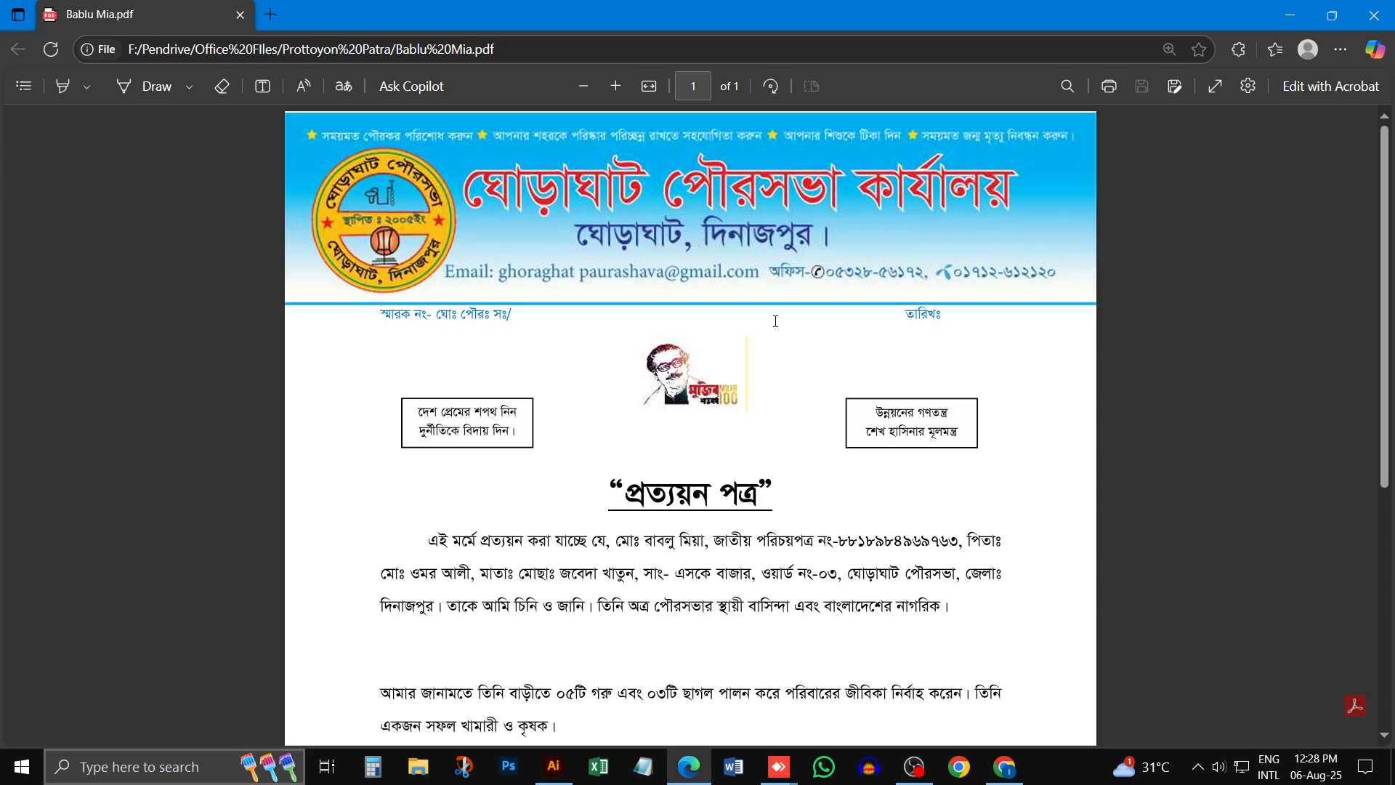
- Take a closer look at the certificate's letterhead and close the Edge window with the PDF
{"action": "scroll", "coordinate": [768, 224], "scroll_direction": "up", "scroll_amount": 1}
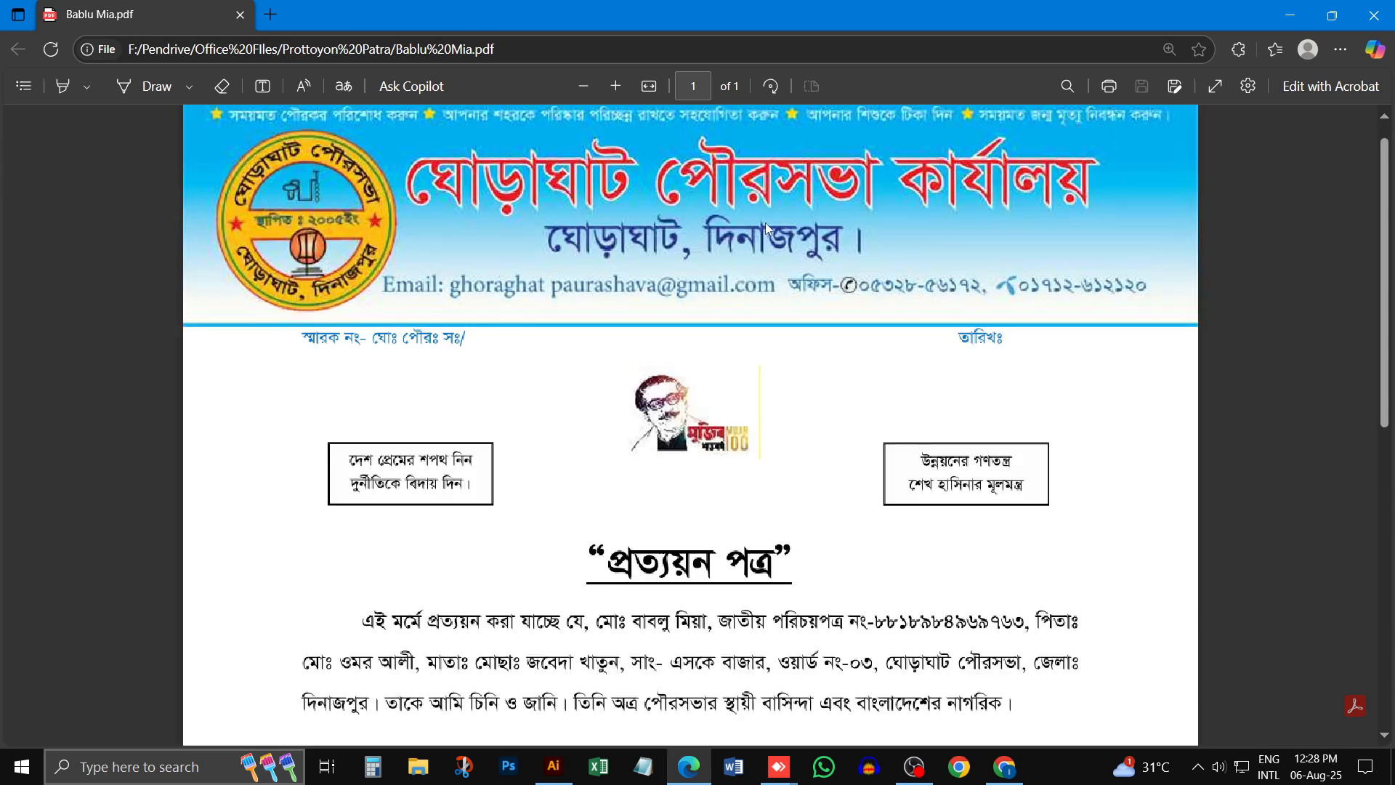
{"action": "left_click", "coordinate": [1374, 15]}
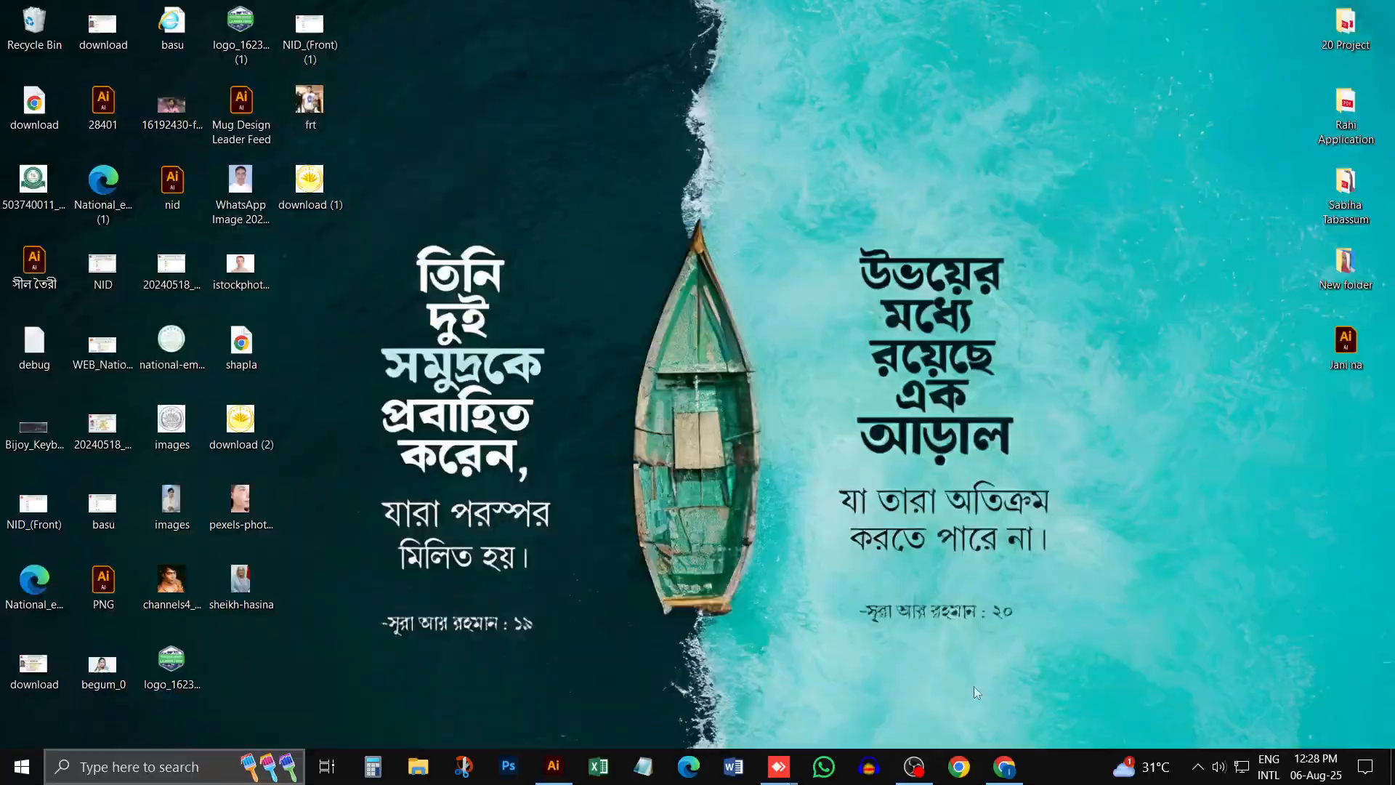
- Switch to Illustrator, open the recent certificate PDF from File Explorer in it, and accept the notice about reinterpreted PDF objects
{"action": "left_click", "coordinate": [554, 767]}
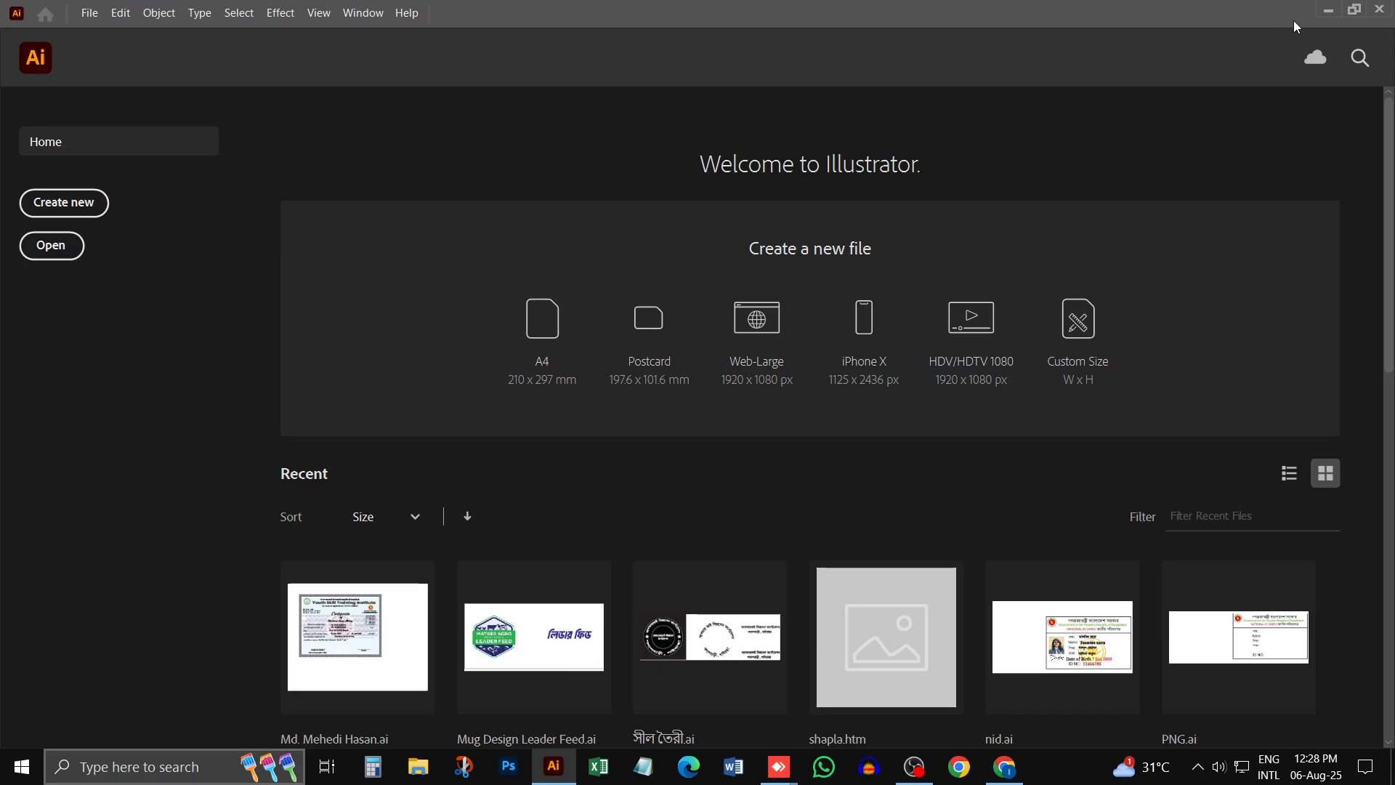
{"action": "left_click", "coordinate": [1327, 10]}
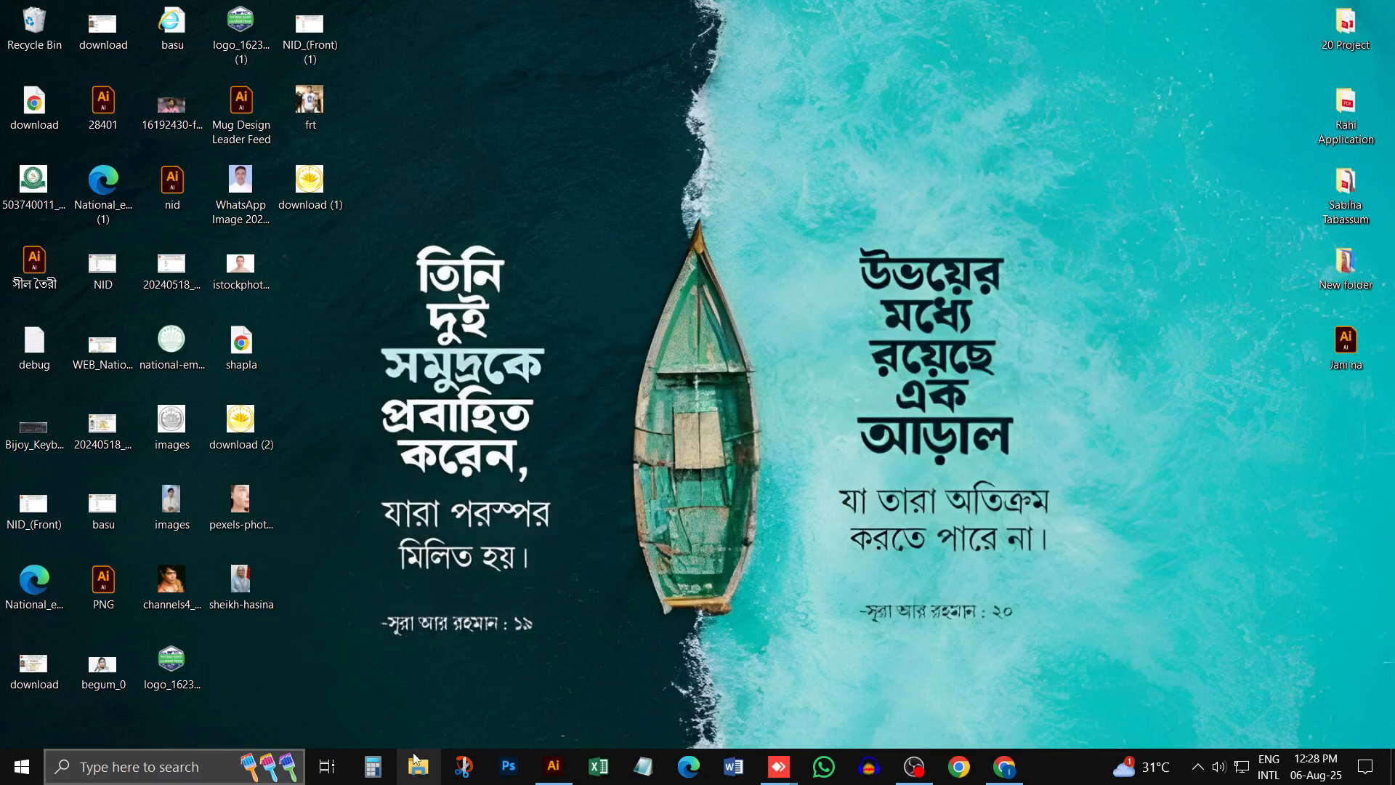
{"action": "left_click", "coordinate": [417, 764]}
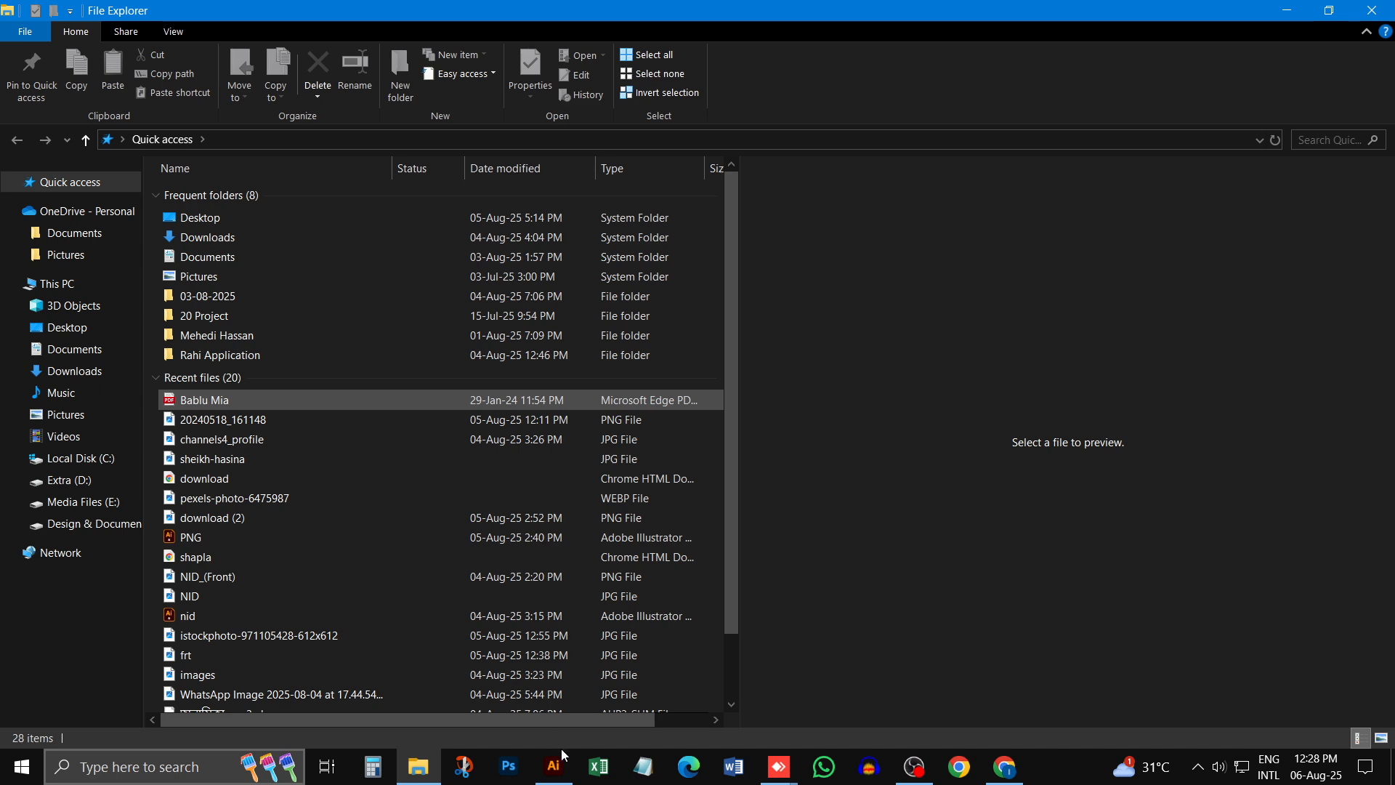
{"action": "left_click_drag", "start_coordinate": [564, 755], "coordinate": [434, 264]}
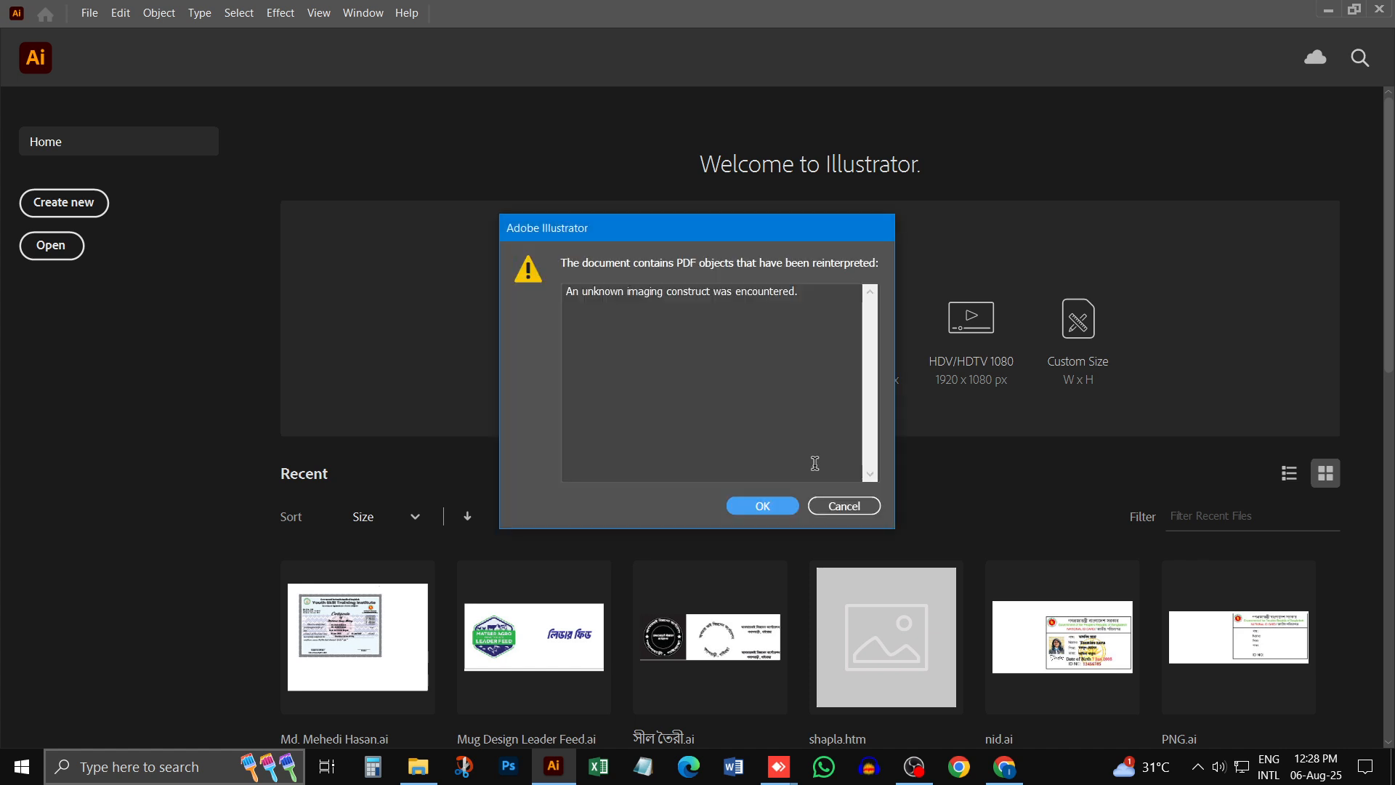
{"action": "left_click", "coordinate": [778, 507]}
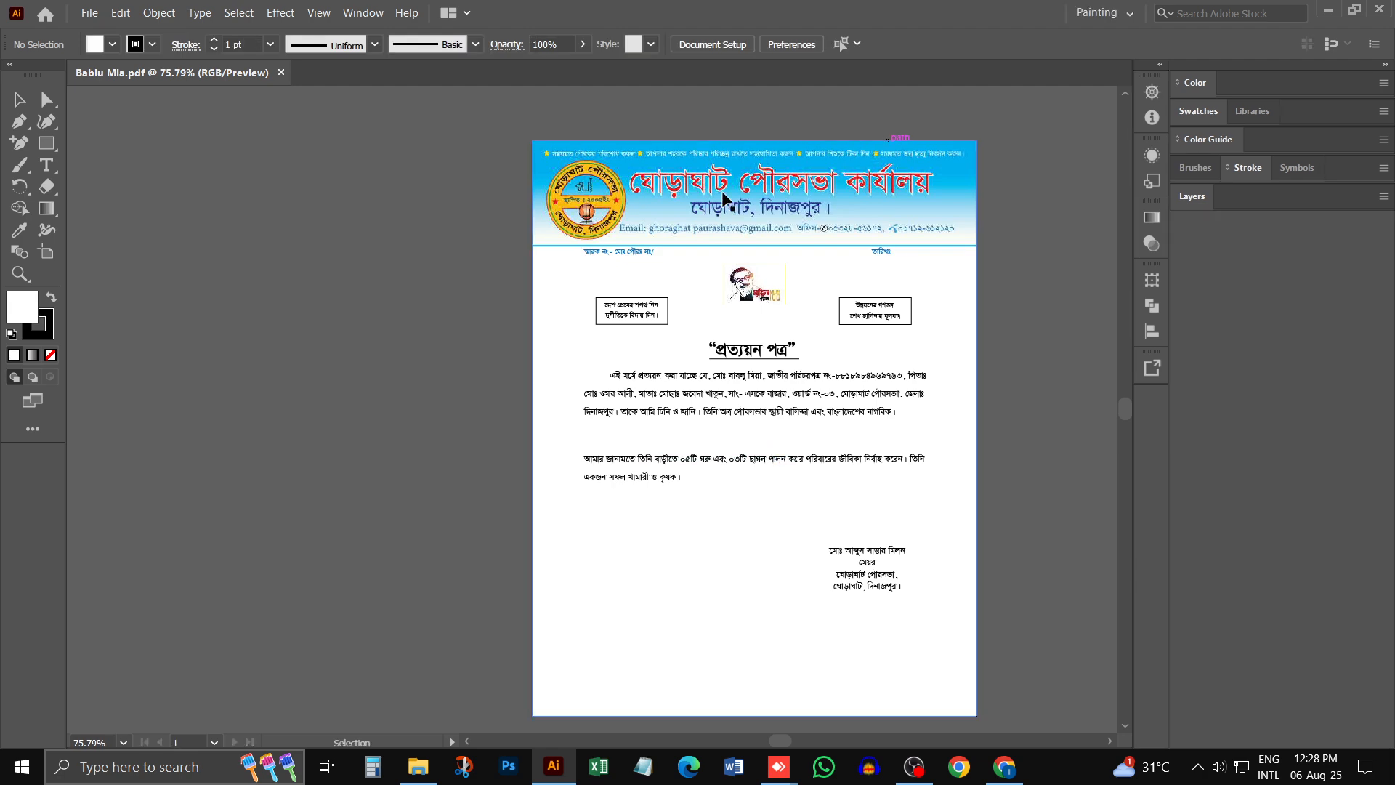
{"action": "left_click", "coordinate": [768, 196]}
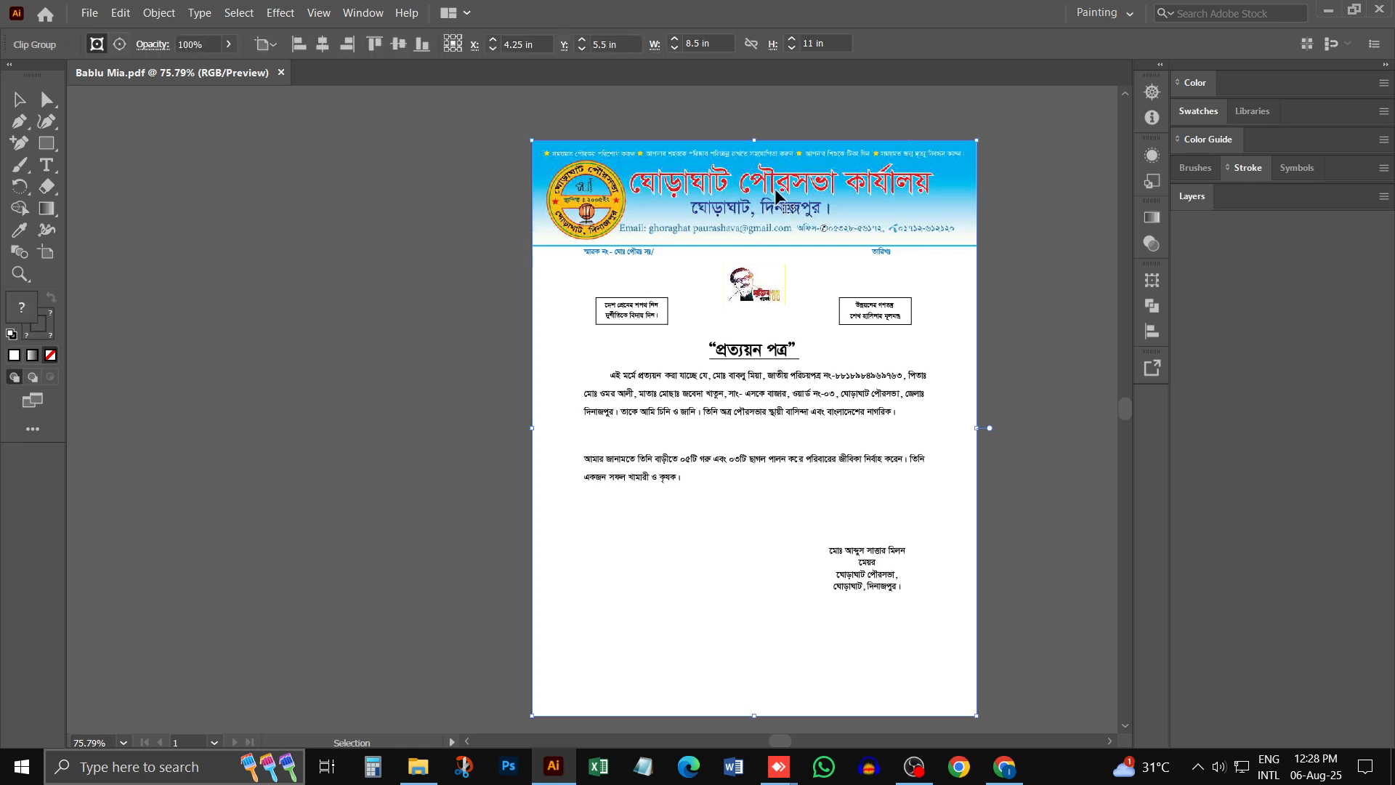
{"action": "left_click_drag", "start_coordinate": [776, 196], "coordinate": [283, 196]}
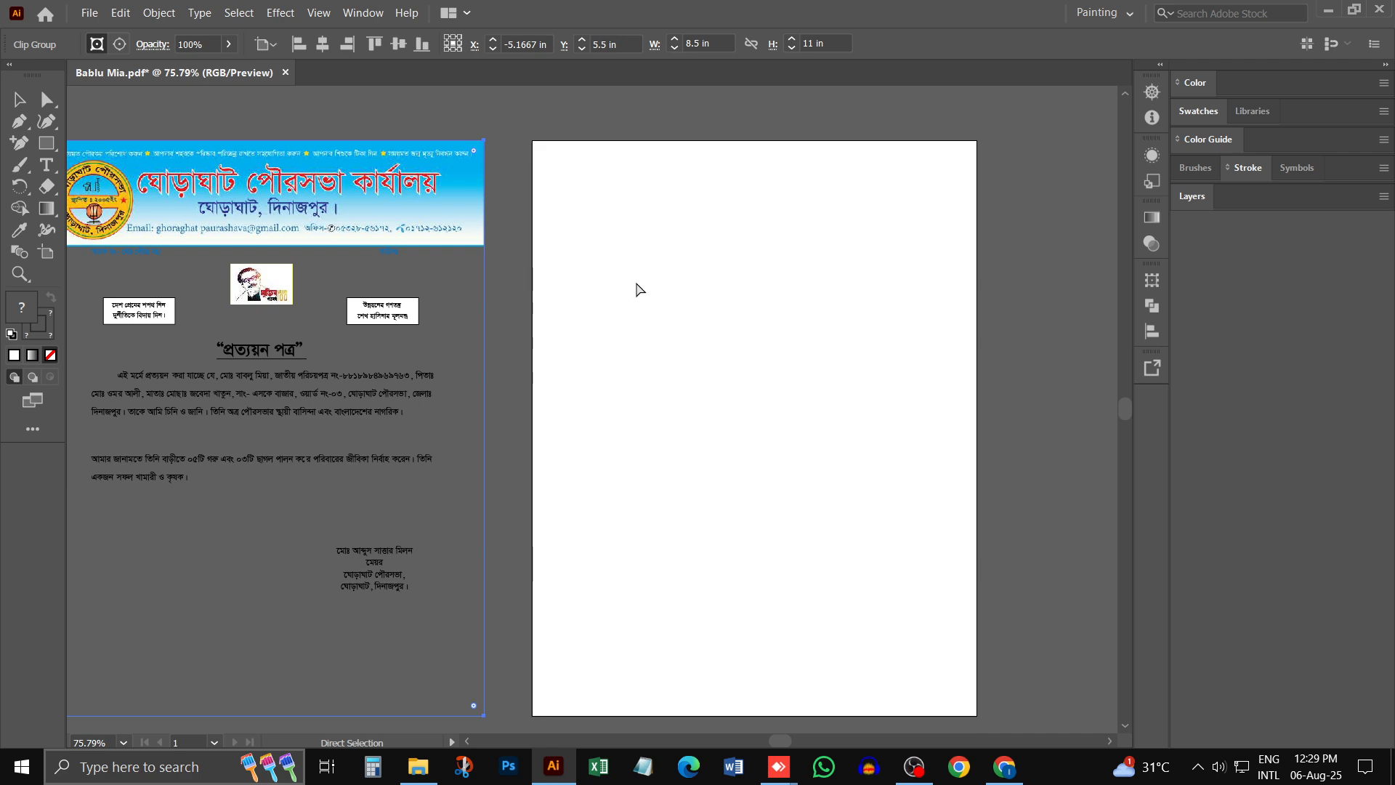
{"action": "key", "text": "ctrl+z"}
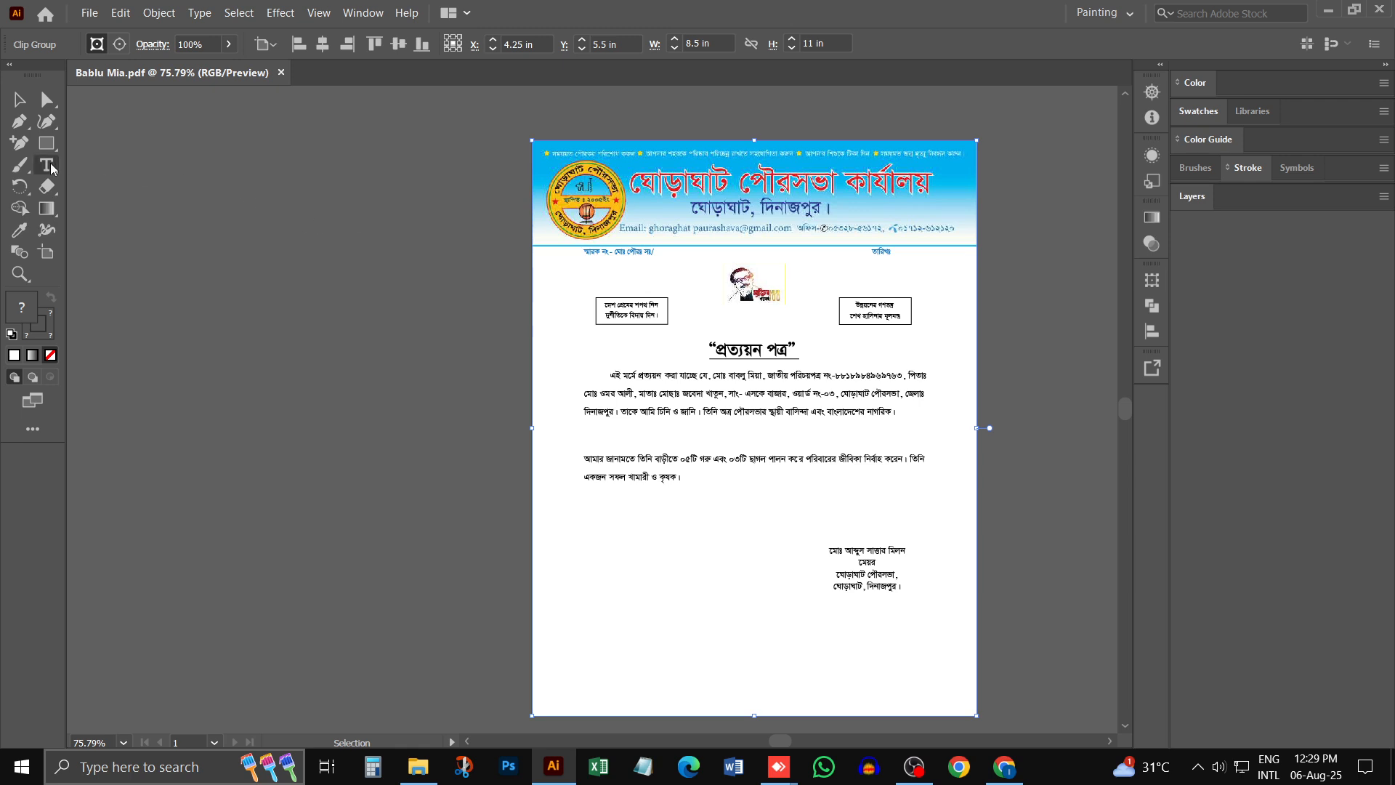
- Draw a white rectangle of about 8.5 x 11 in over the whole certificate page and send it behind the artwork
{"action": "left_click", "coordinate": [47, 143]}
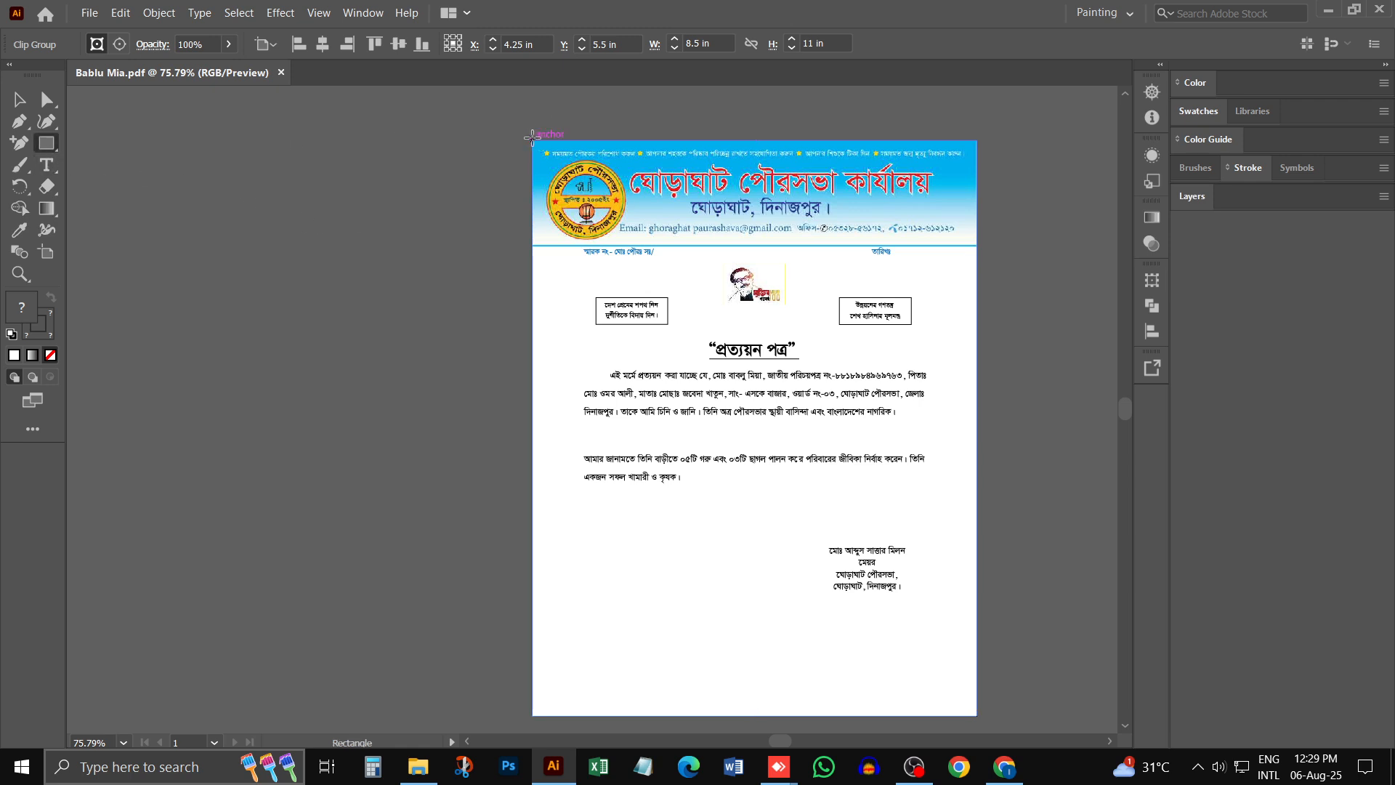
{"action": "left_click_drag", "start_coordinate": [533, 136], "coordinate": [975, 714]}
{"action": "left_click", "coordinate": [17, 102]}
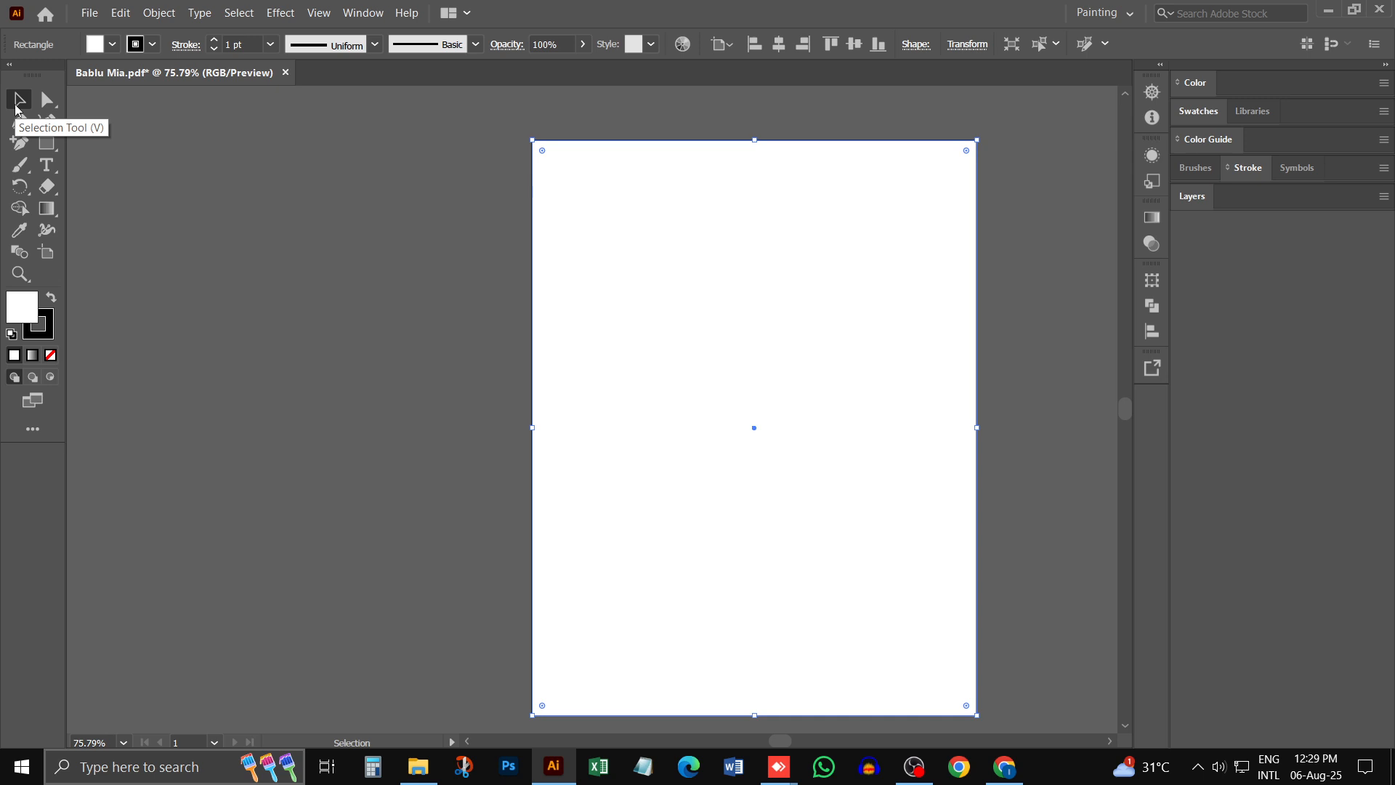
{"action": "key", "text": "ctrl+shift+bracketleft"}
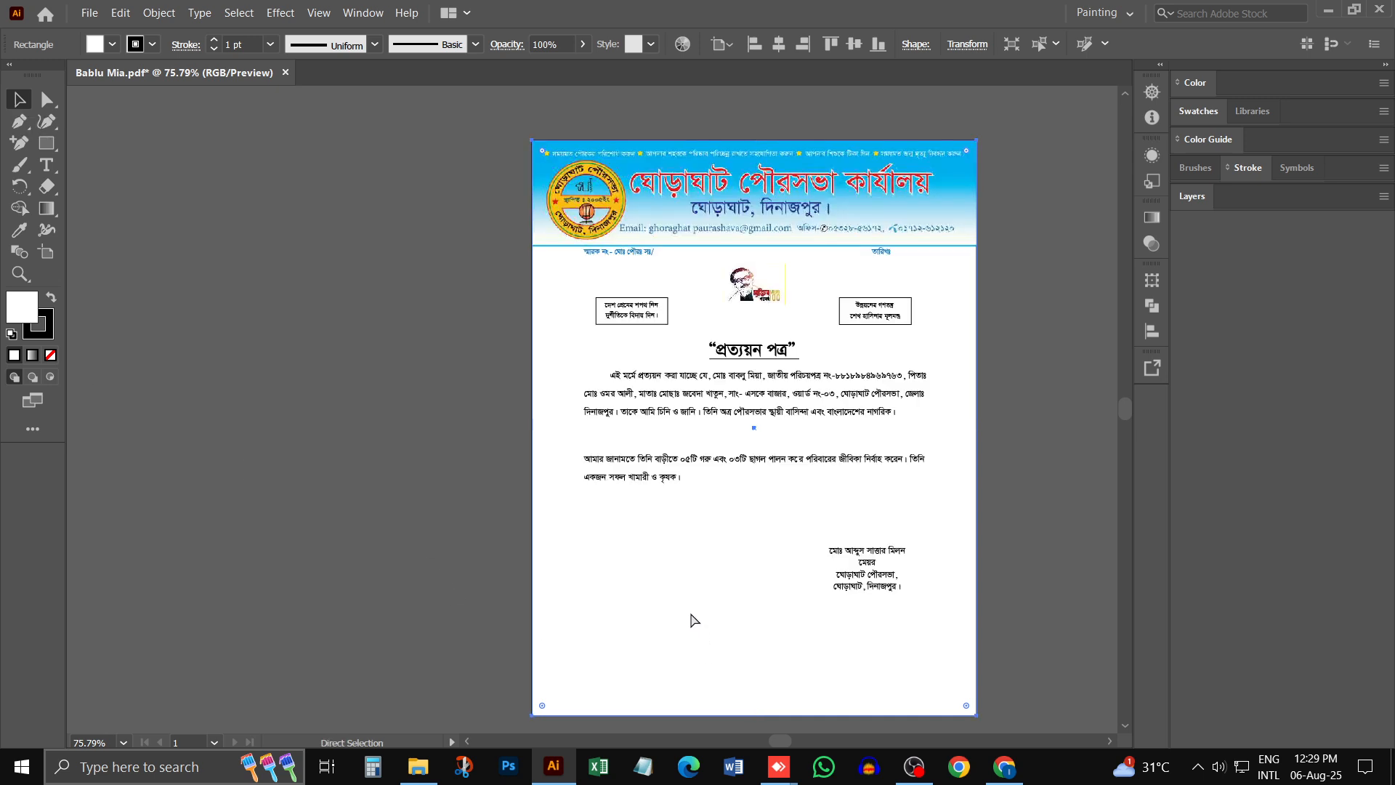
- Group the certificate artwork with its white backing rectangle and move the group off the artboard to the left, leaving nothing selected
{"action": "left_click_drag", "start_coordinate": [436, 145], "coordinate": [1101, 704]}
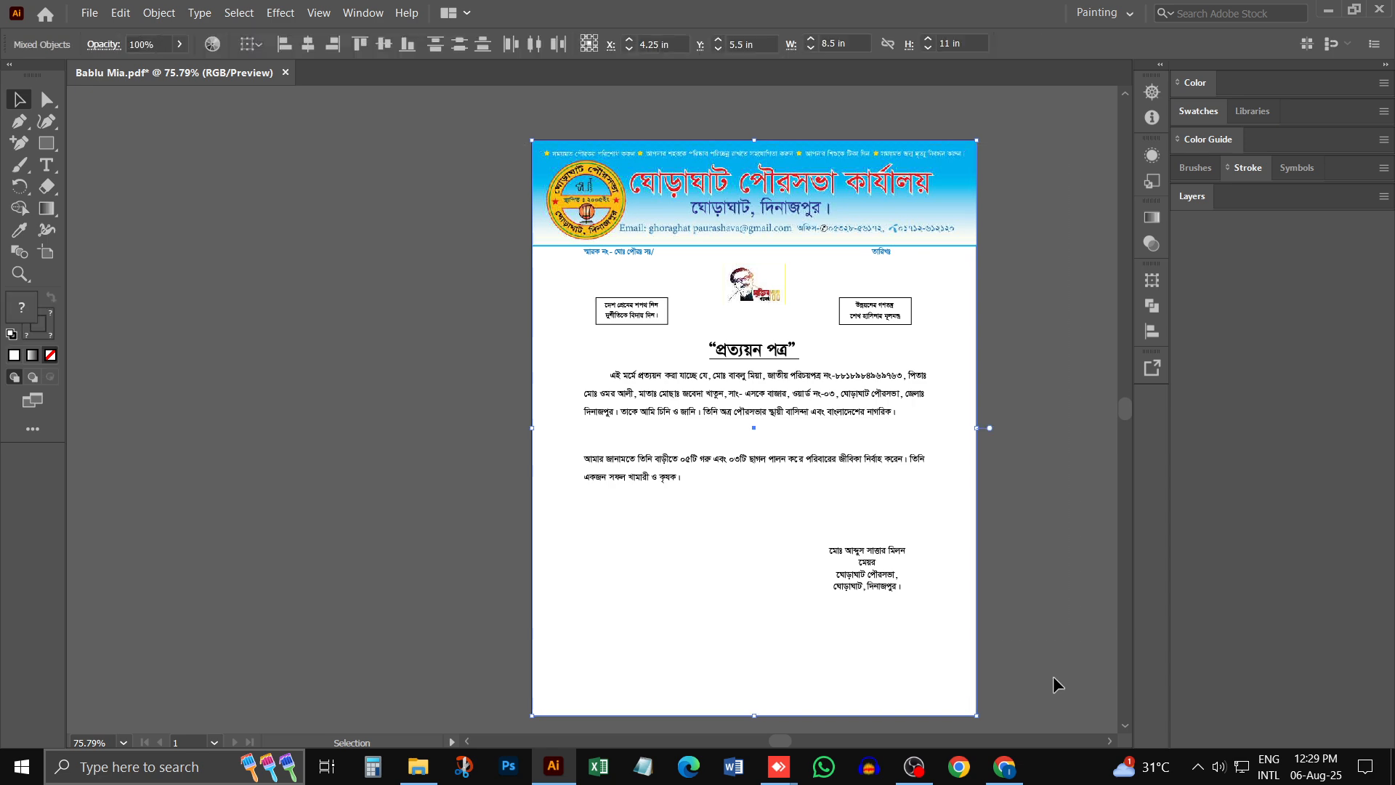
{"action": "left_click_drag", "start_coordinate": [802, 404], "coordinate": [309, 405]}
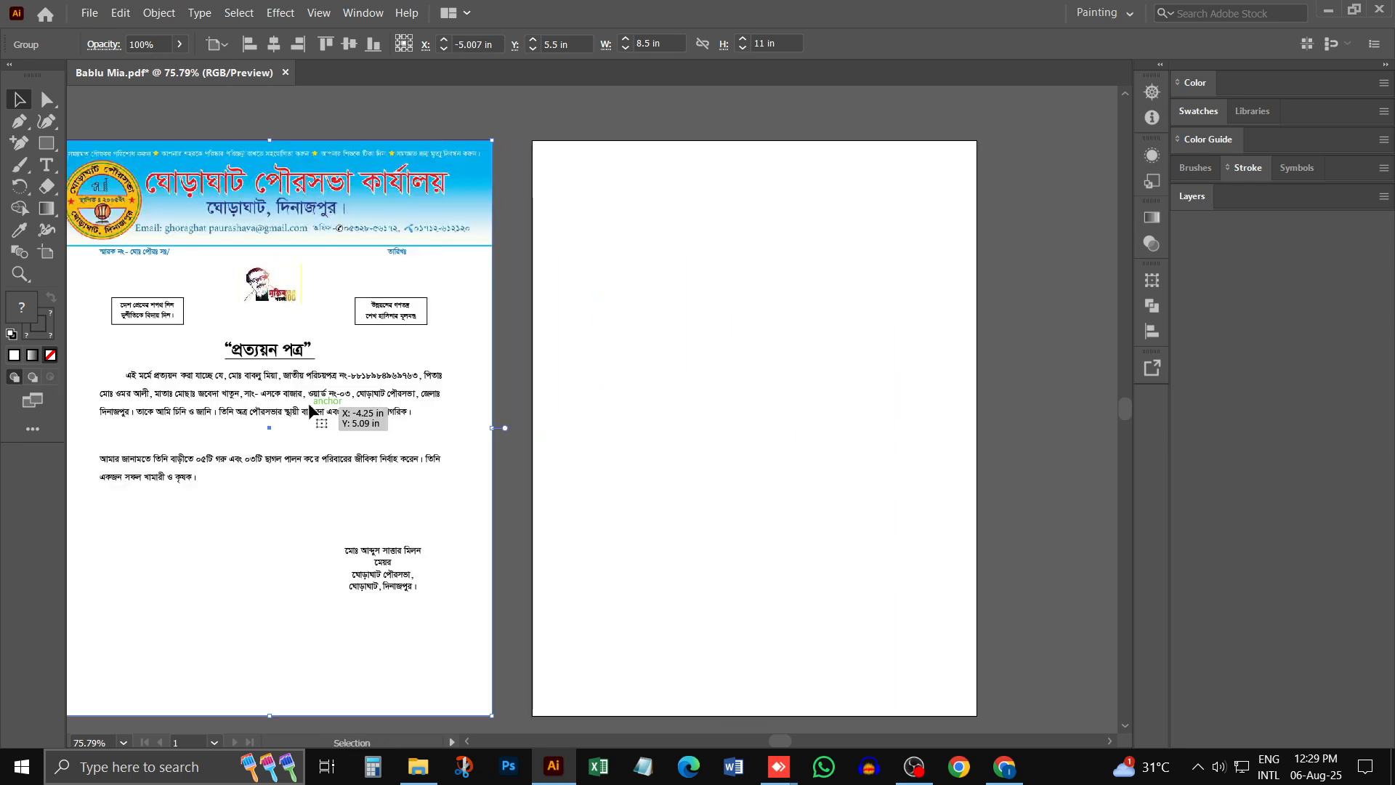
{"action": "key", "text": "ctrl+shift+a"}
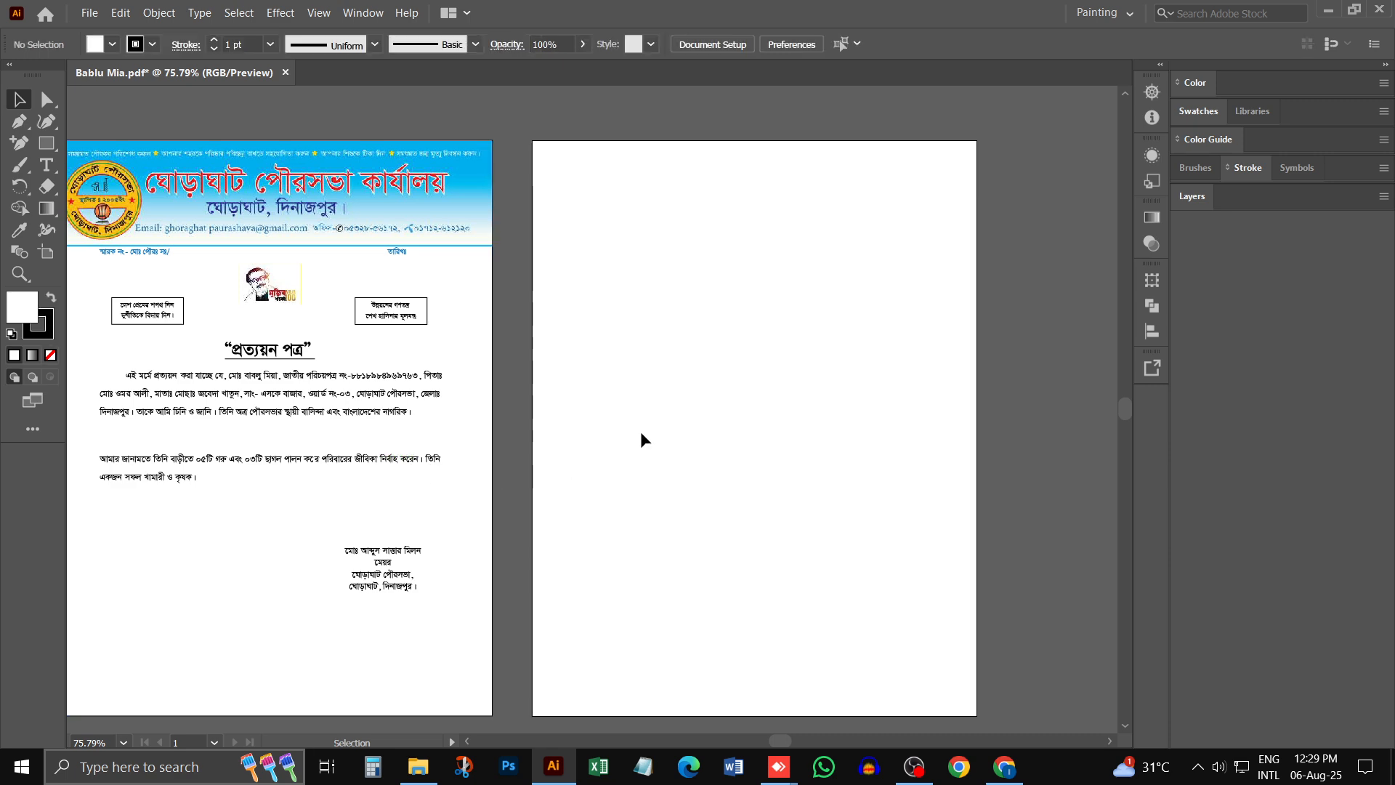
- Examine the certificate's letterhead up close, including its header band, logo, contact line and reference and date fields
{"action": "left_click_drag", "start_coordinate": [478, 383], "coordinate": [870, 397]}
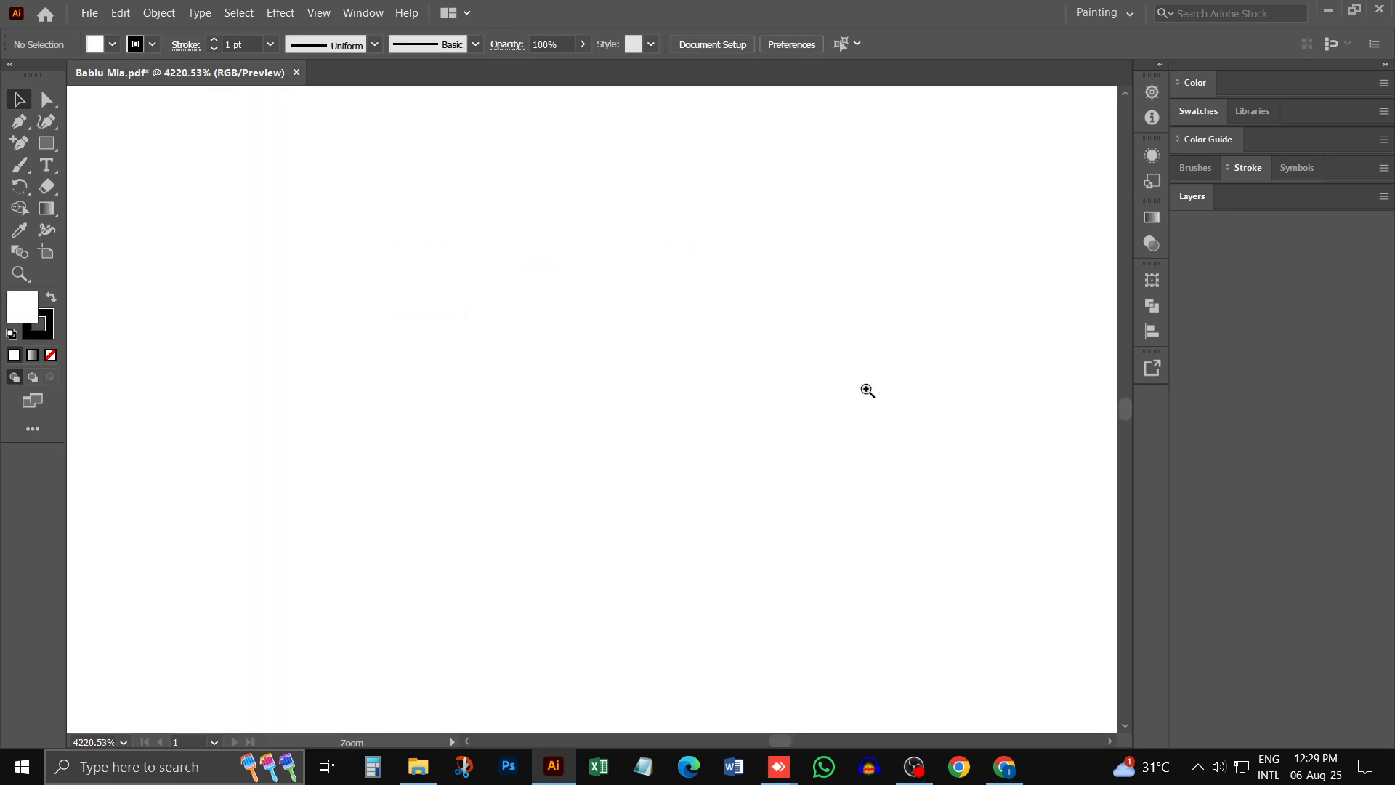
{"action": "scroll", "coordinate": [426, 305], "scroll_direction": "down", "scroll_amount": 6}
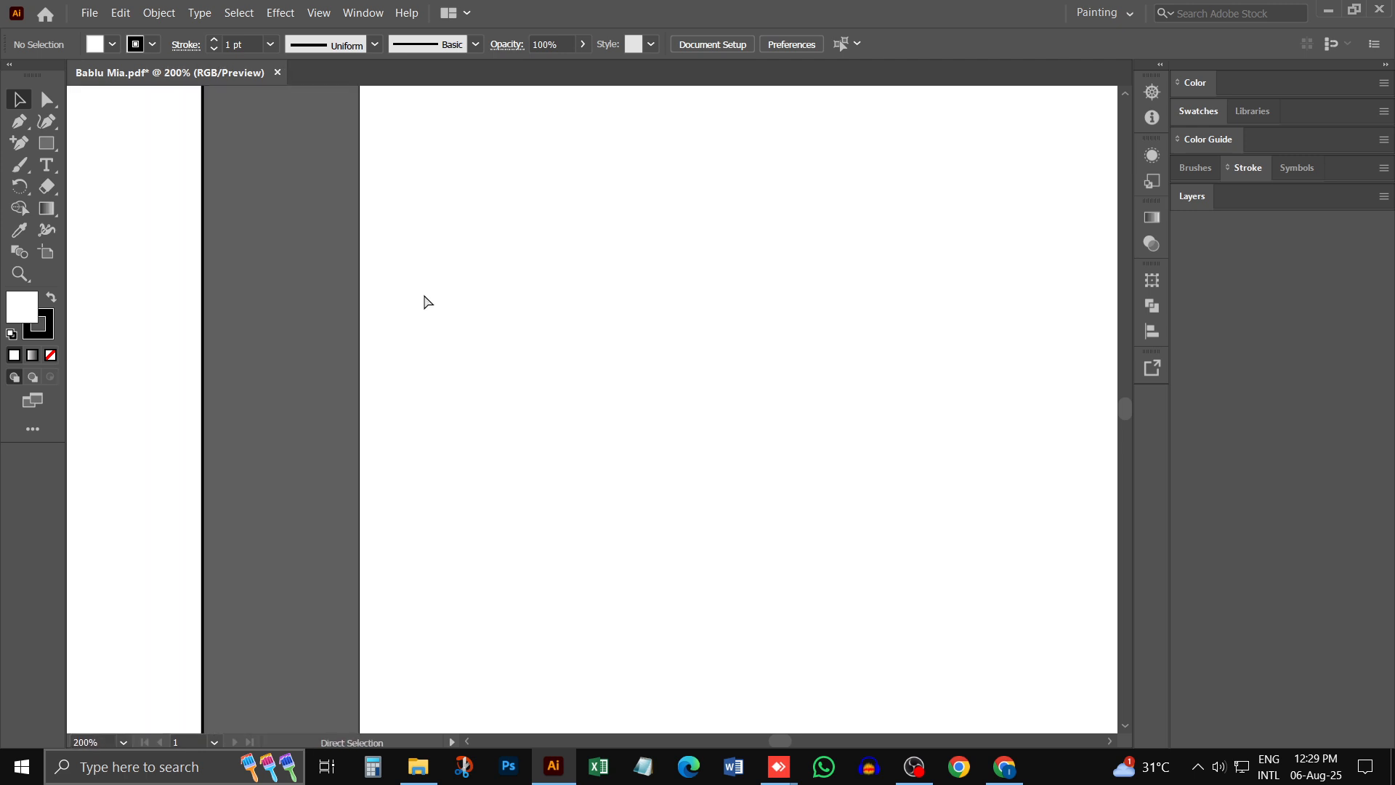
{"action": "scroll", "coordinate": [426, 302], "scroll_direction": "down", "scroll_amount": 5}
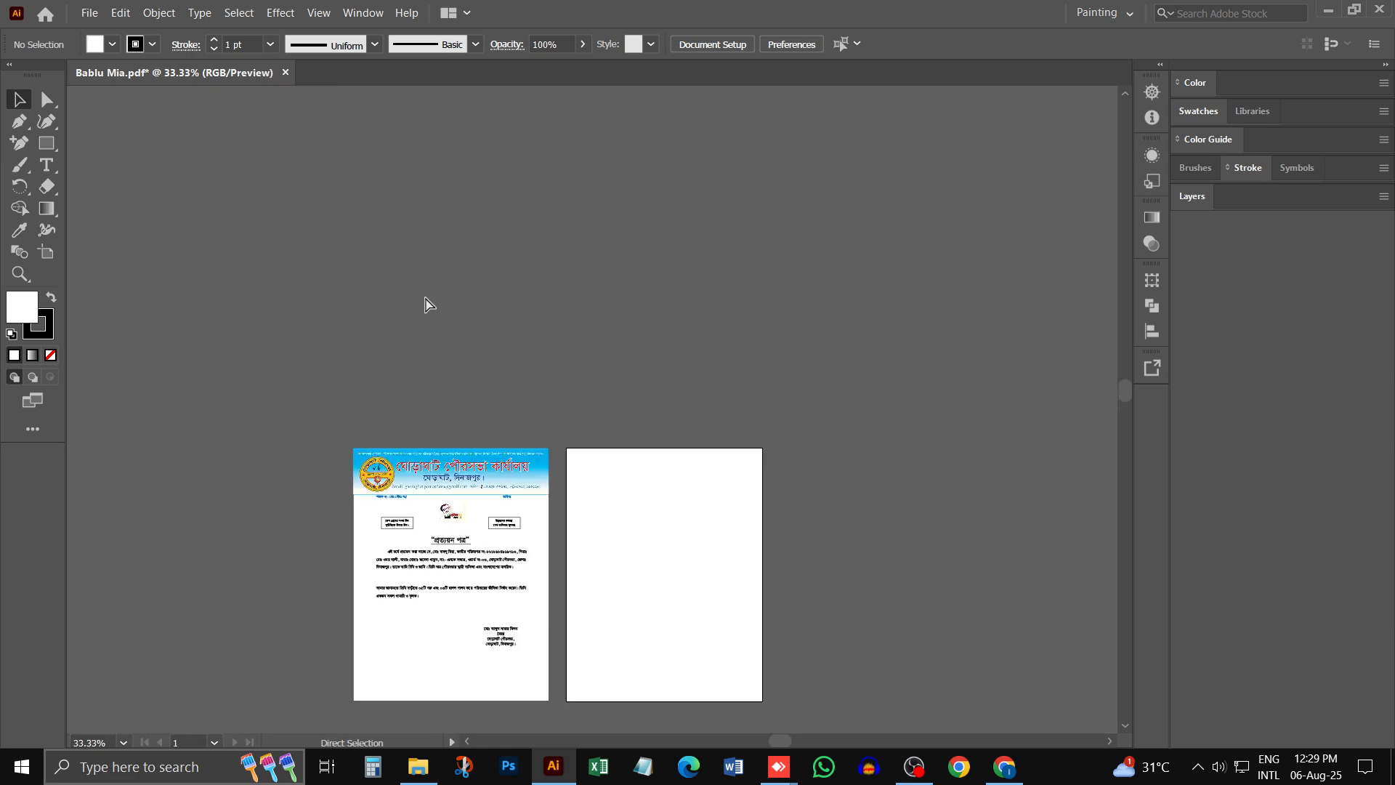
{"action": "scroll", "coordinate": [489, 490], "scroll_direction": "up", "scroll_amount": 1}
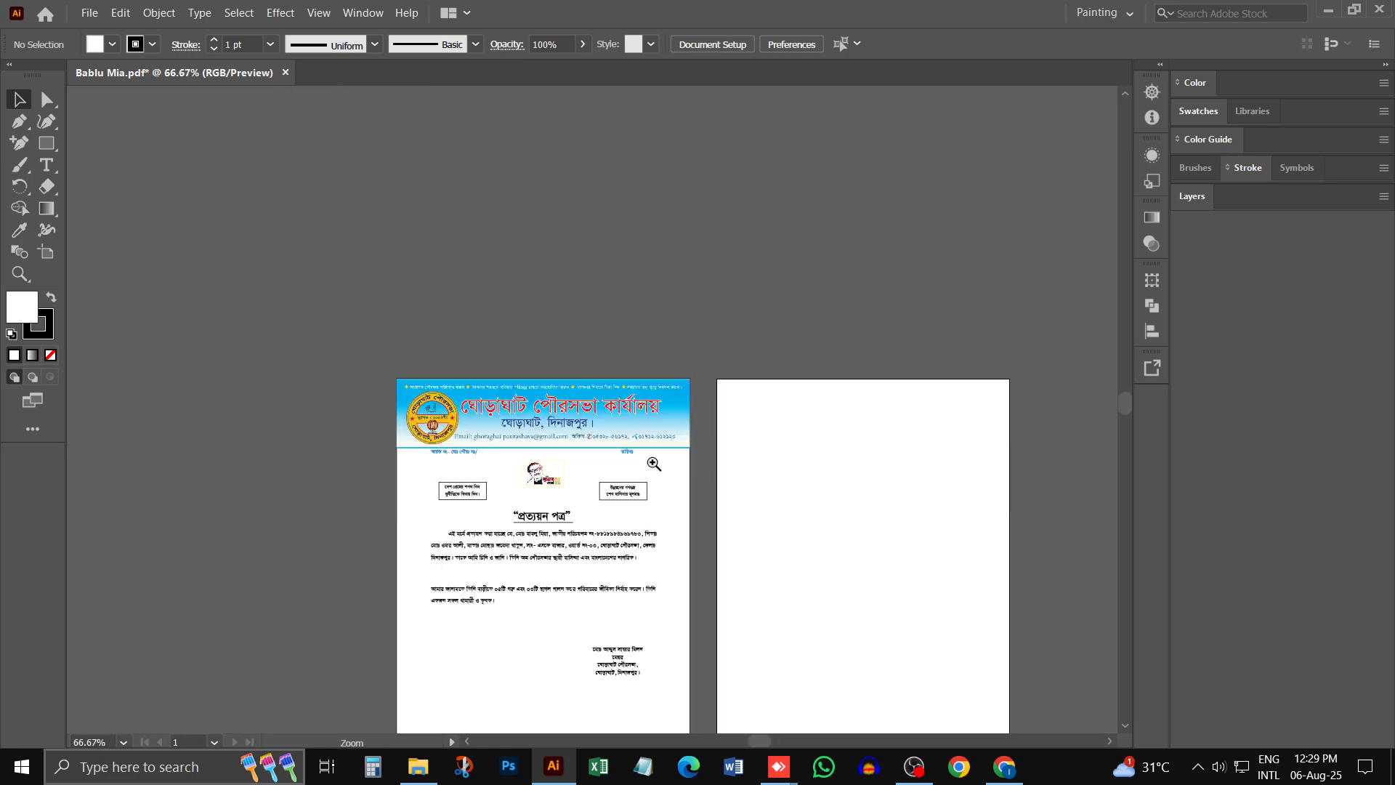
{"action": "scroll", "coordinate": [653, 465], "scroll_direction": "up", "scroll_amount": 1}
{"action": "left_click", "coordinate": [781, 429], "text": "ctrl"}
{"action": "left_click_drag", "start_coordinate": [865, 374], "coordinate": [781, 350]}
{"action": "left_click_drag", "start_coordinate": [903, 349], "coordinate": [672, 321]}
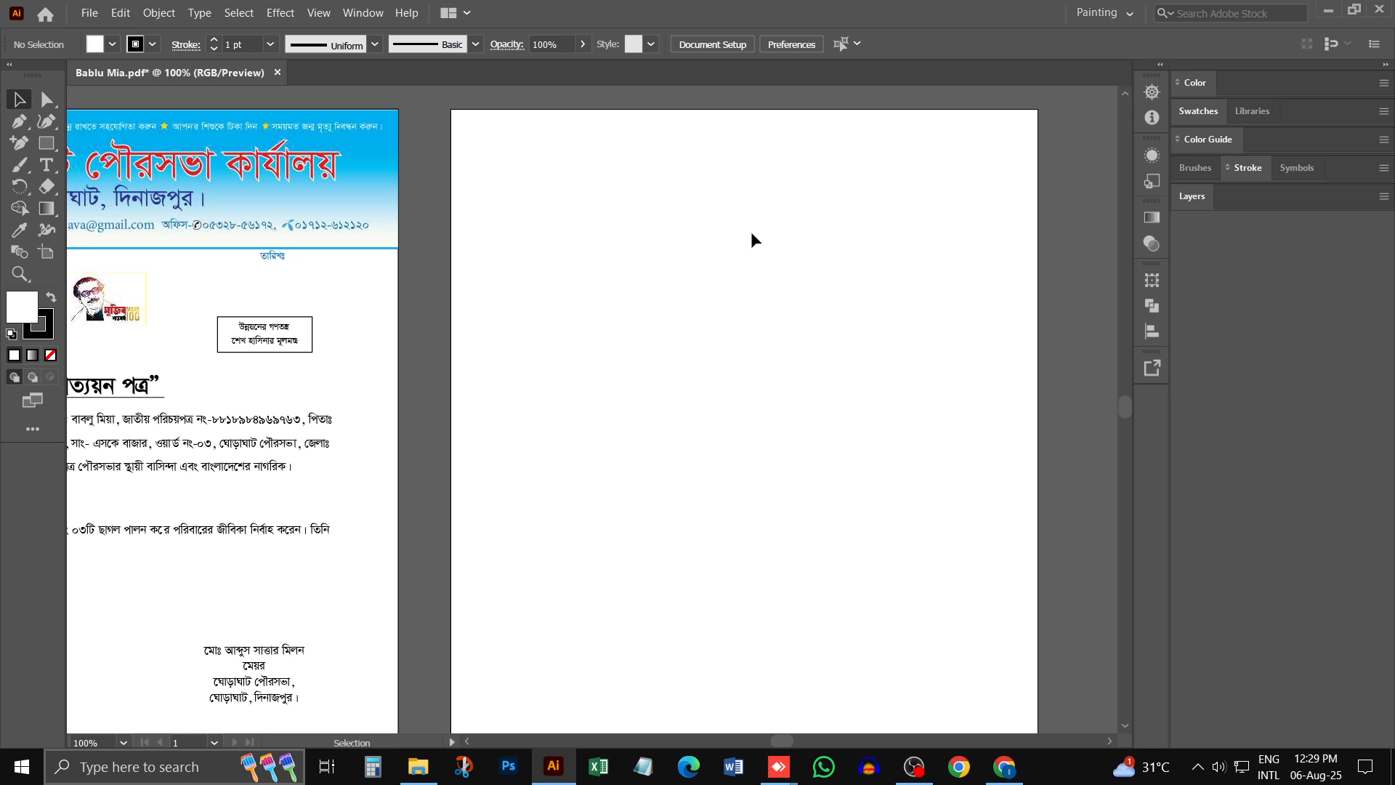
{"action": "scroll", "coordinate": [639, 254], "scroll_direction": "down", "scroll_amount": 1}
{"action": "scroll", "coordinate": [643, 295], "scroll_direction": "left", "scroll_amount": 1}
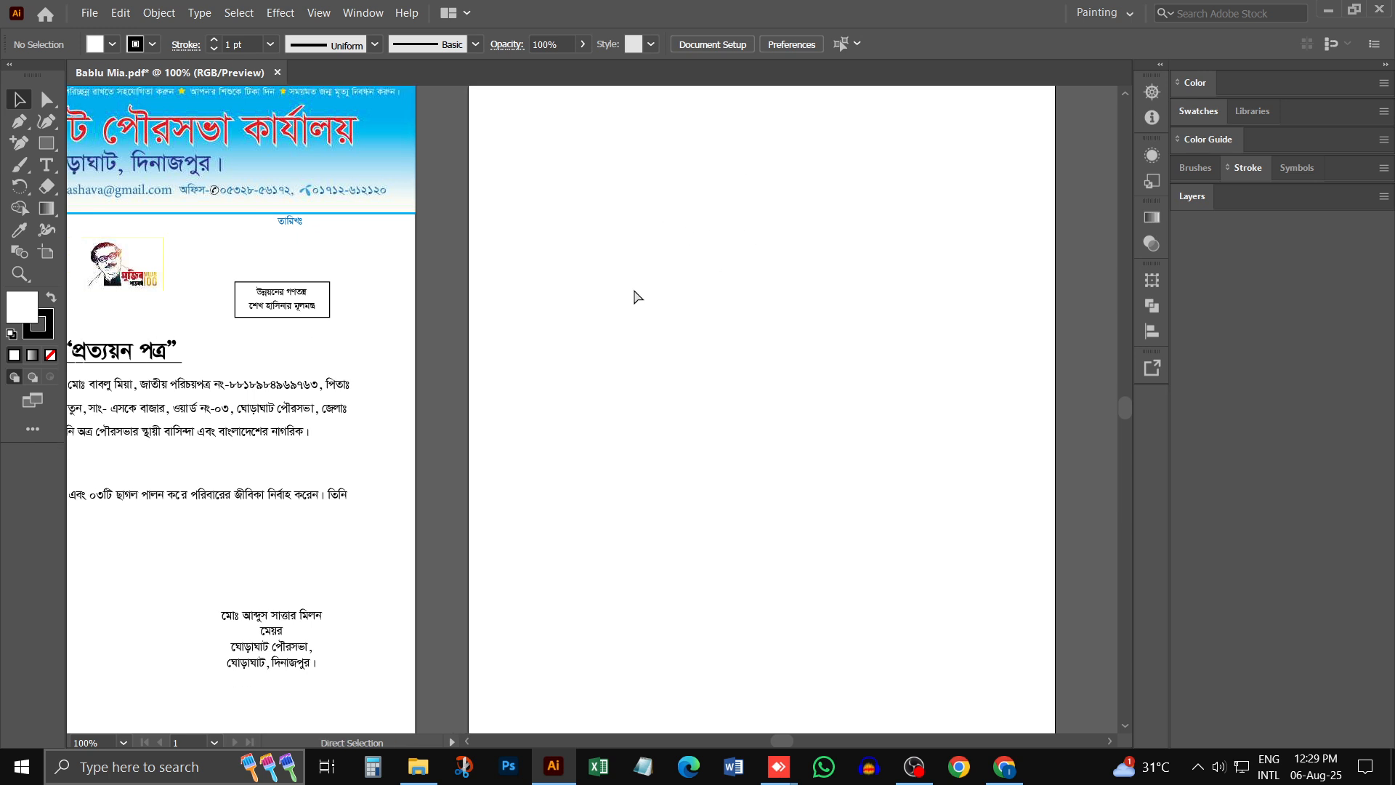
{"action": "scroll", "coordinate": [555, 295], "scroll_direction": "left", "scroll_amount": 3}
{"action": "scroll", "coordinate": [819, 309], "scroll_direction": "up", "scroll_amount": 2}
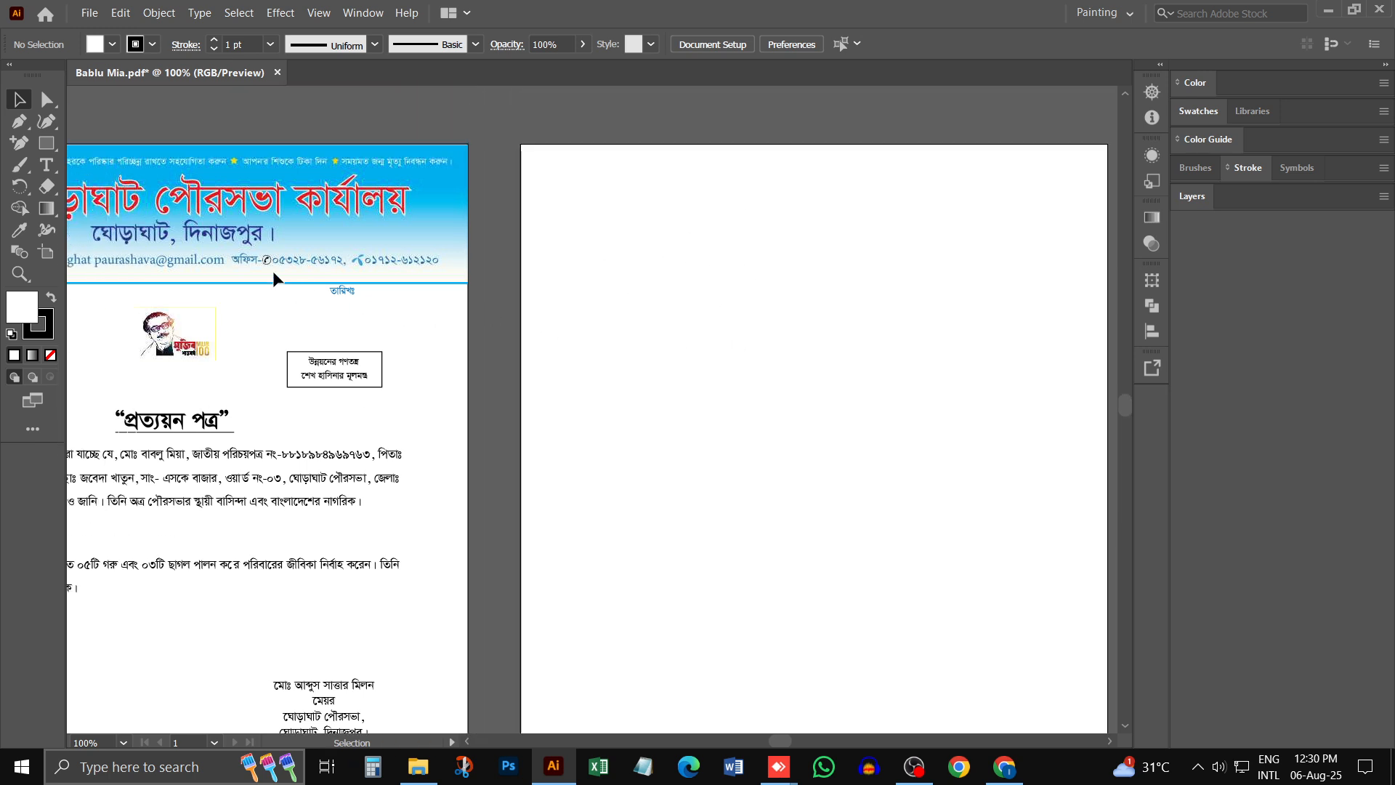
{"action": "scroll", "coordinate": [274, 278], "scroll_direction": "left", "scroll_amount": 11}
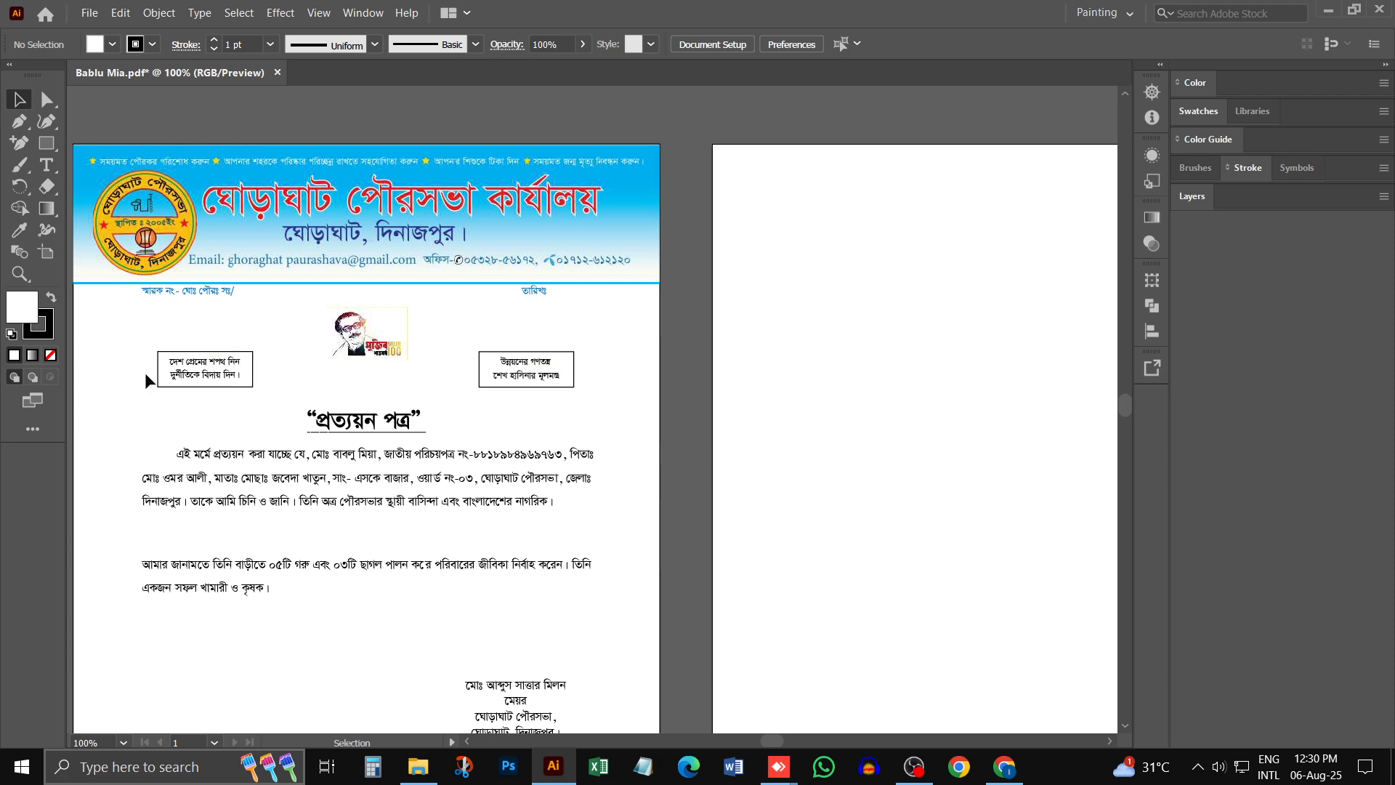
{"action": "scroll", "coordinate": [307, 375], "scroll_direction": "left", "scroll_amount": 1}
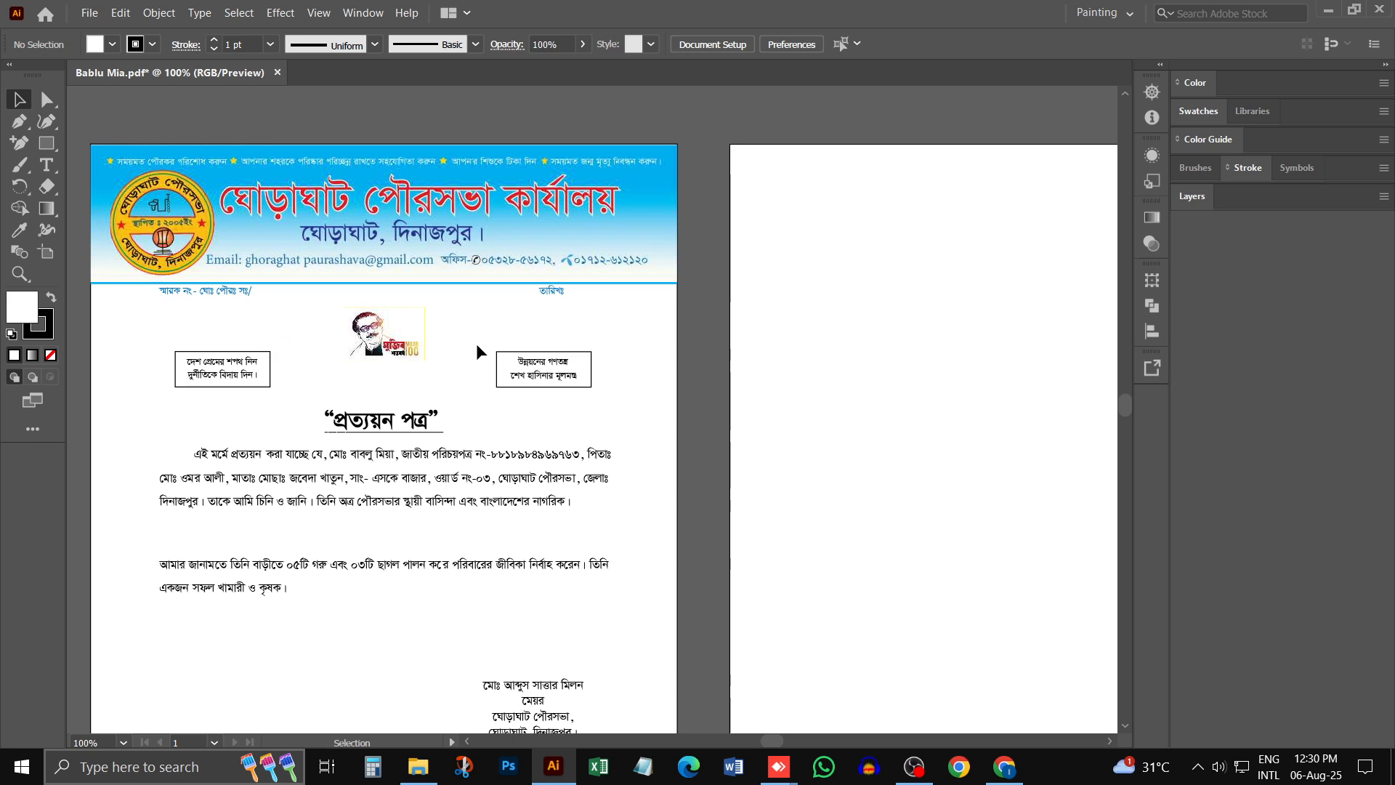
{"action": "scroll", "coordinate": [477, 349], "scroll_direction": "up", "scroll_amount": 1}
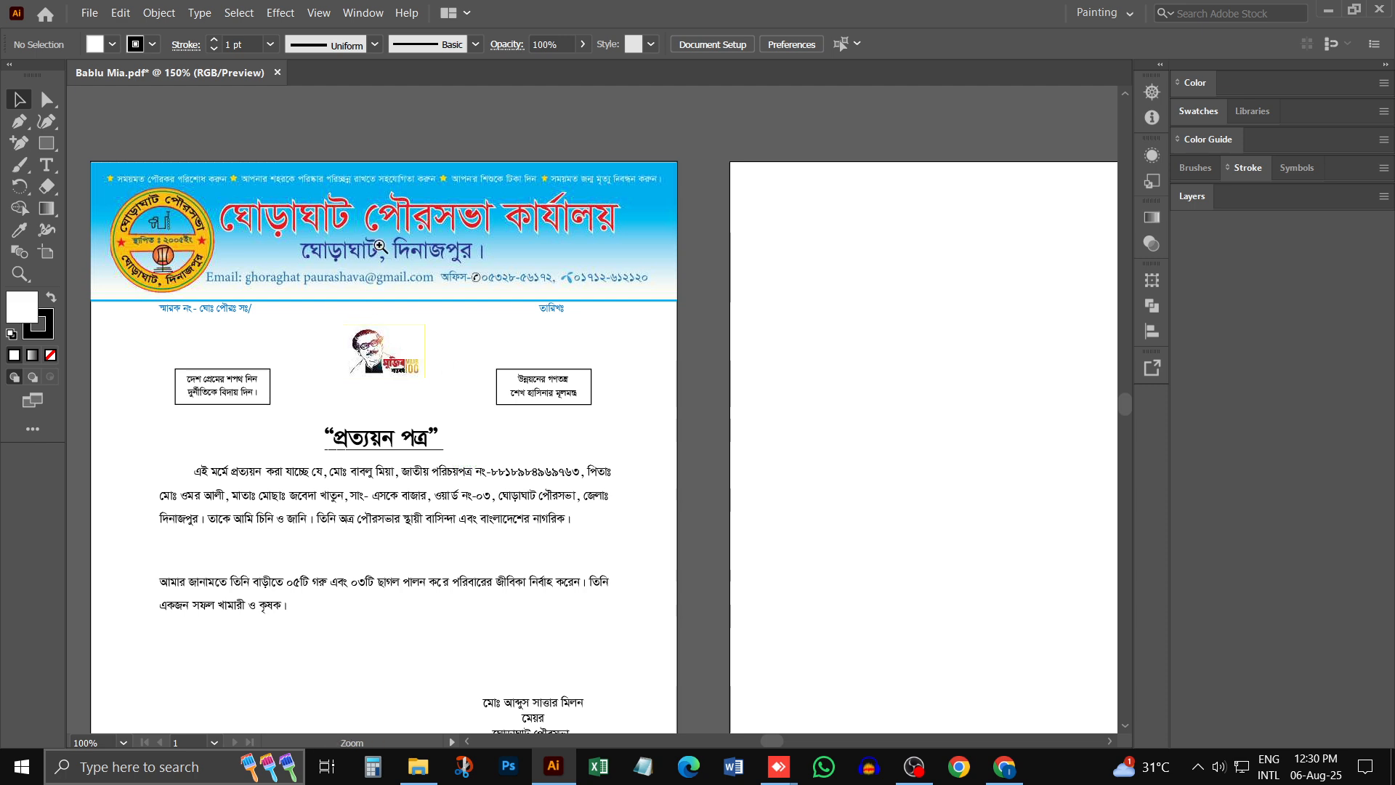
{"action": "key", "text": "ctrl+equal"}
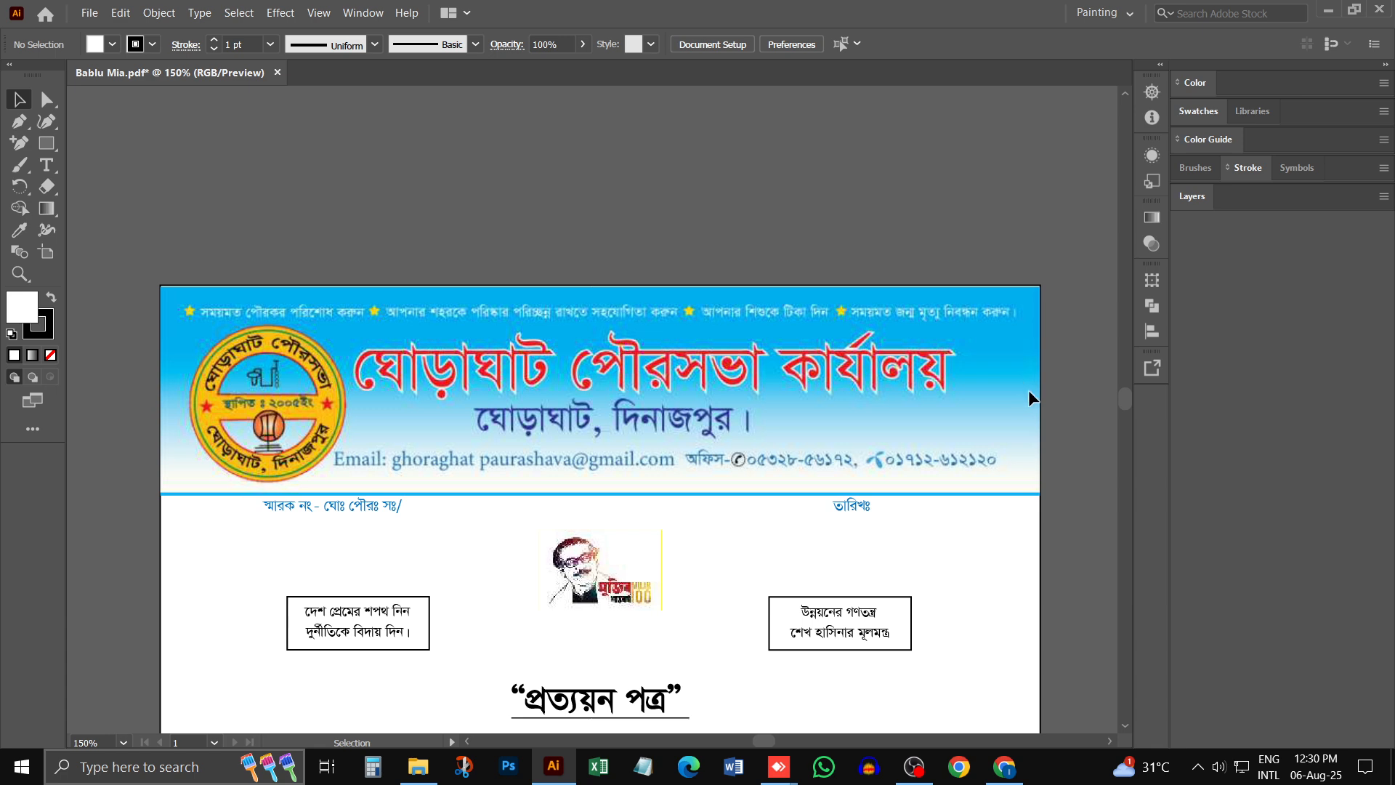
- Draw a small upright rectangle in the upper part of the blank artboard beside the certificate
{"action": "left_click_drag", "start_coordinate": [1027, 389], "coordinate": [577, 306]}
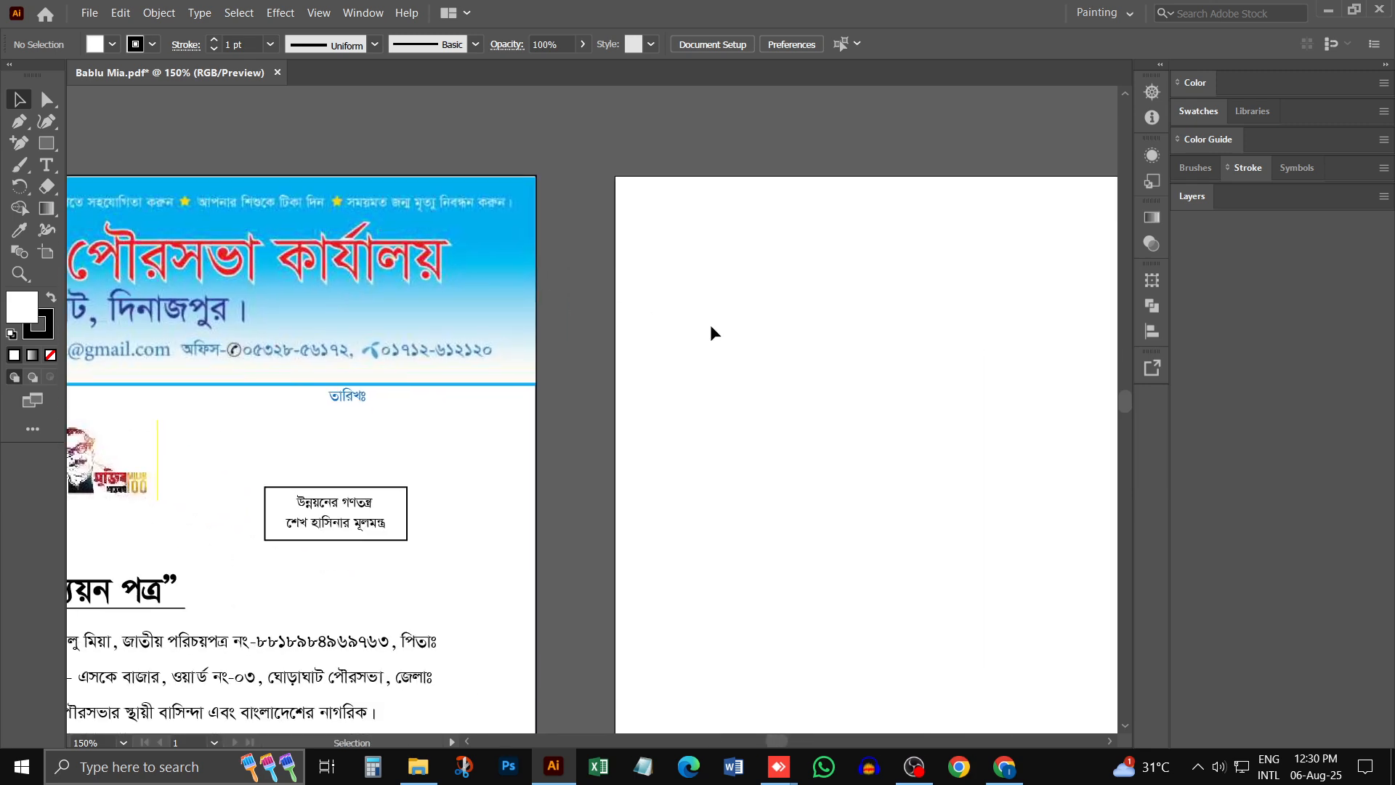
{"action": "left_click_drag", "start_coordinate": [709, 330], "coordinate": [635, 311]}
{"action": "left_click", "coordinate": [45, 143]}
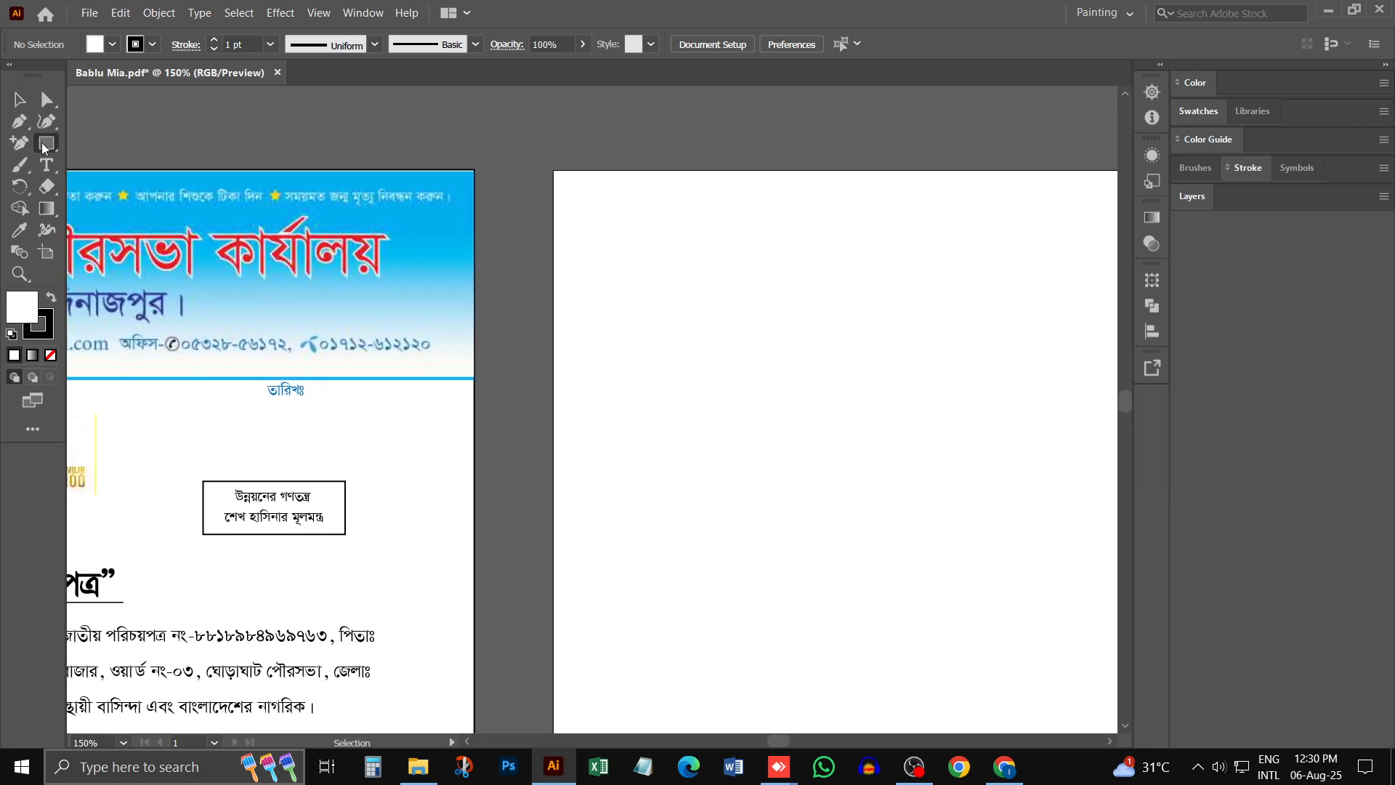
{"action": "left_click_drag", "start_coordinate": [741, 268], "coordinate": [847, 388]}
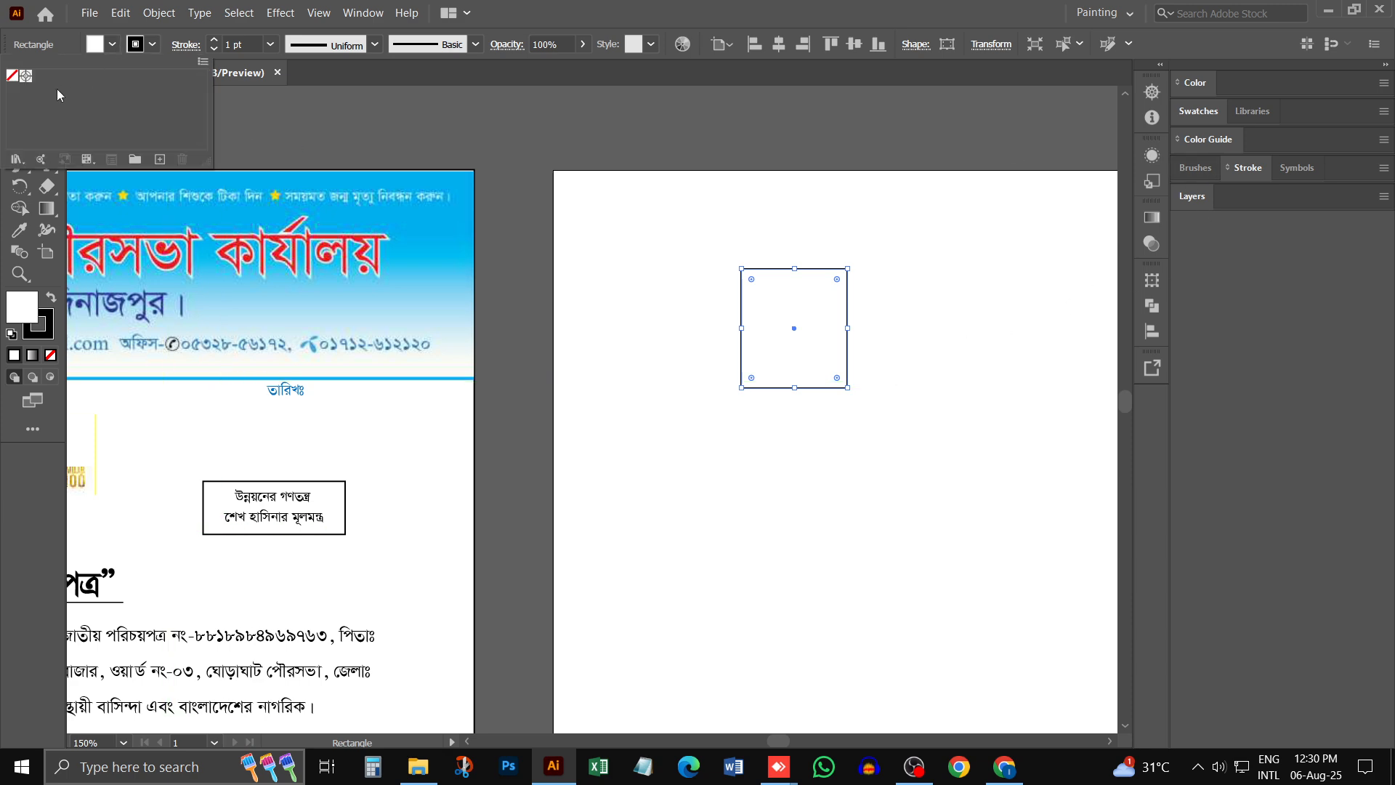
- Fill the small rectangle with bright blue 03BEFF and remove its stroke
{"action": "left_click", "coordinate": [51, 299]}
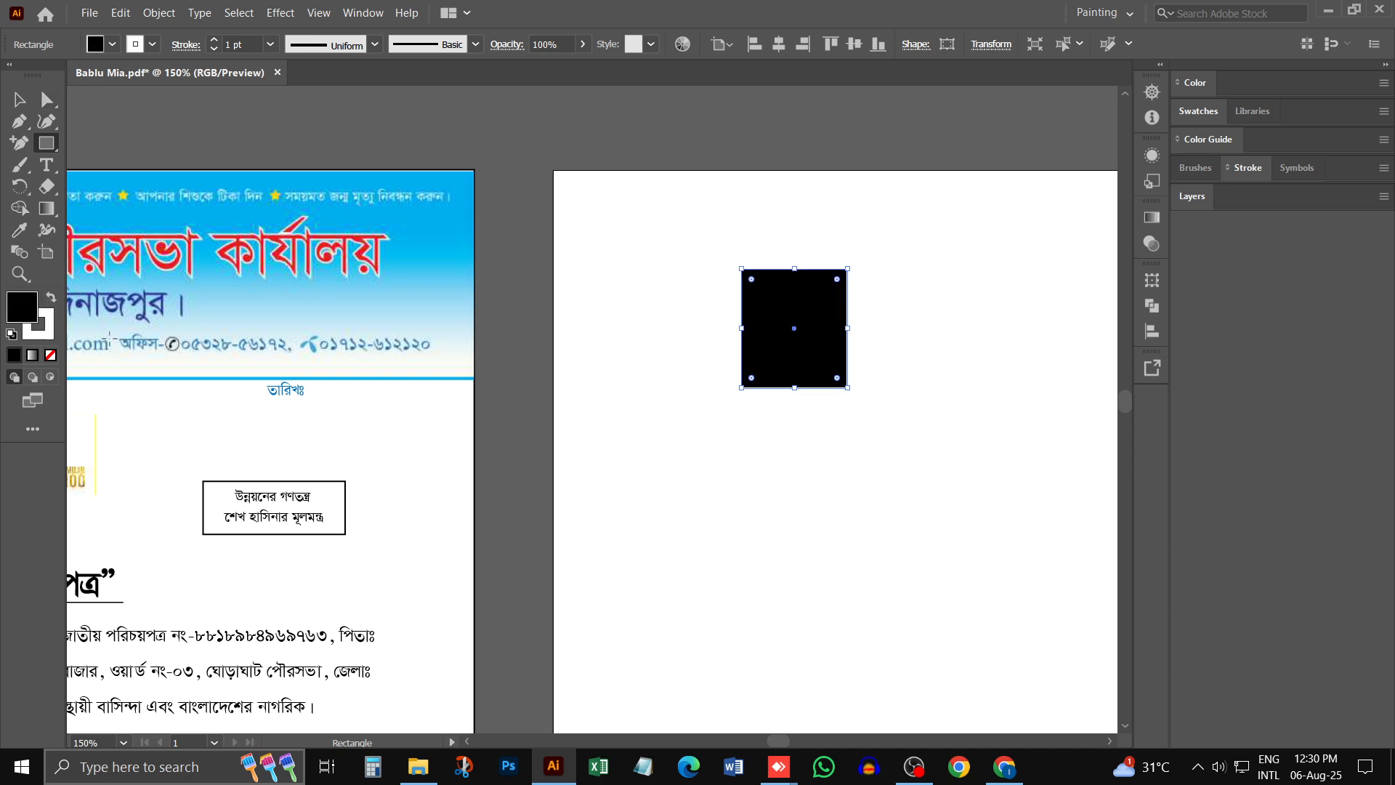
{"action": "double_click", "coordinate": [24, 307]}
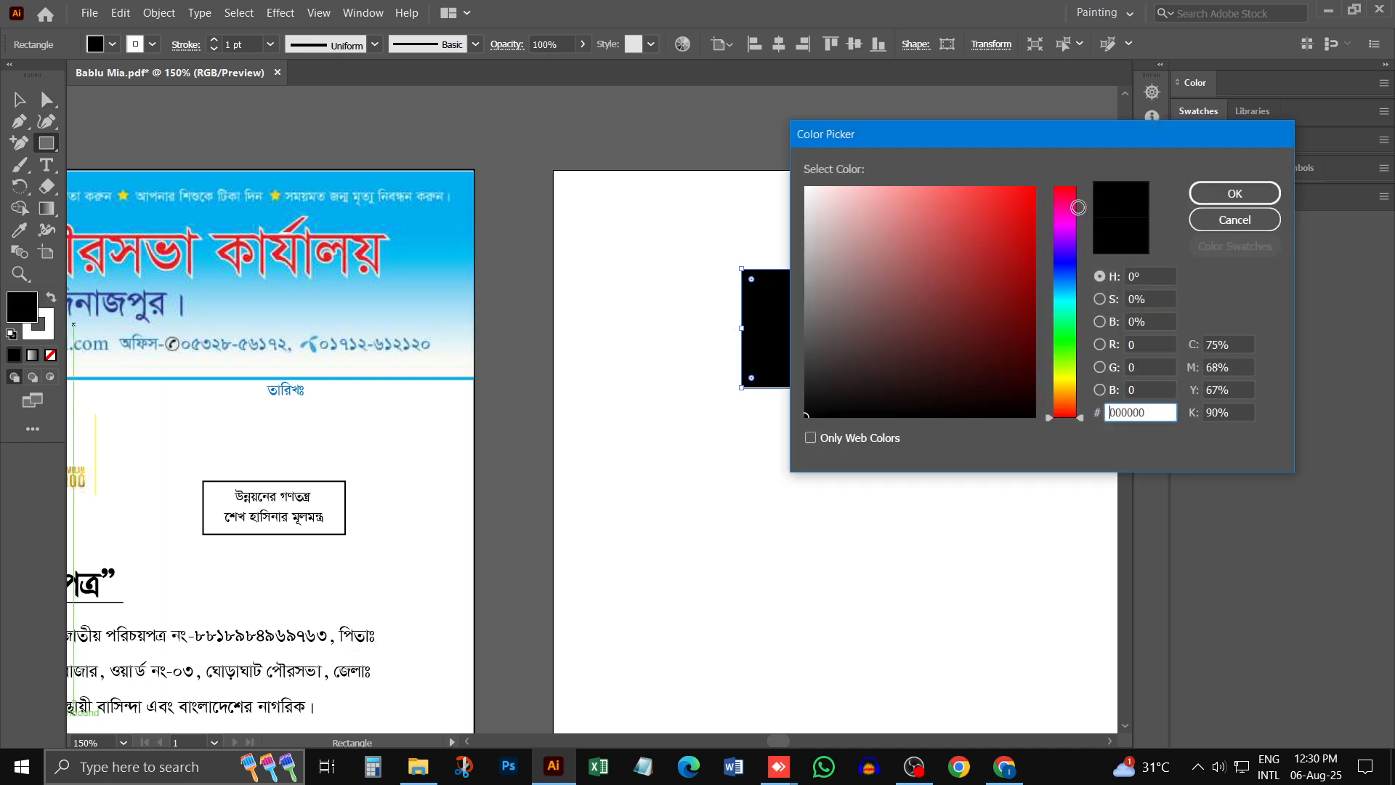
{"action": "left_click_drag", "start_coordinate": [1075, 207], "coordinate": [1071, 293]}
{"action": "left_click_drag", "start_coordinate": [1025, 202], "coordinate": [1034, 186]}
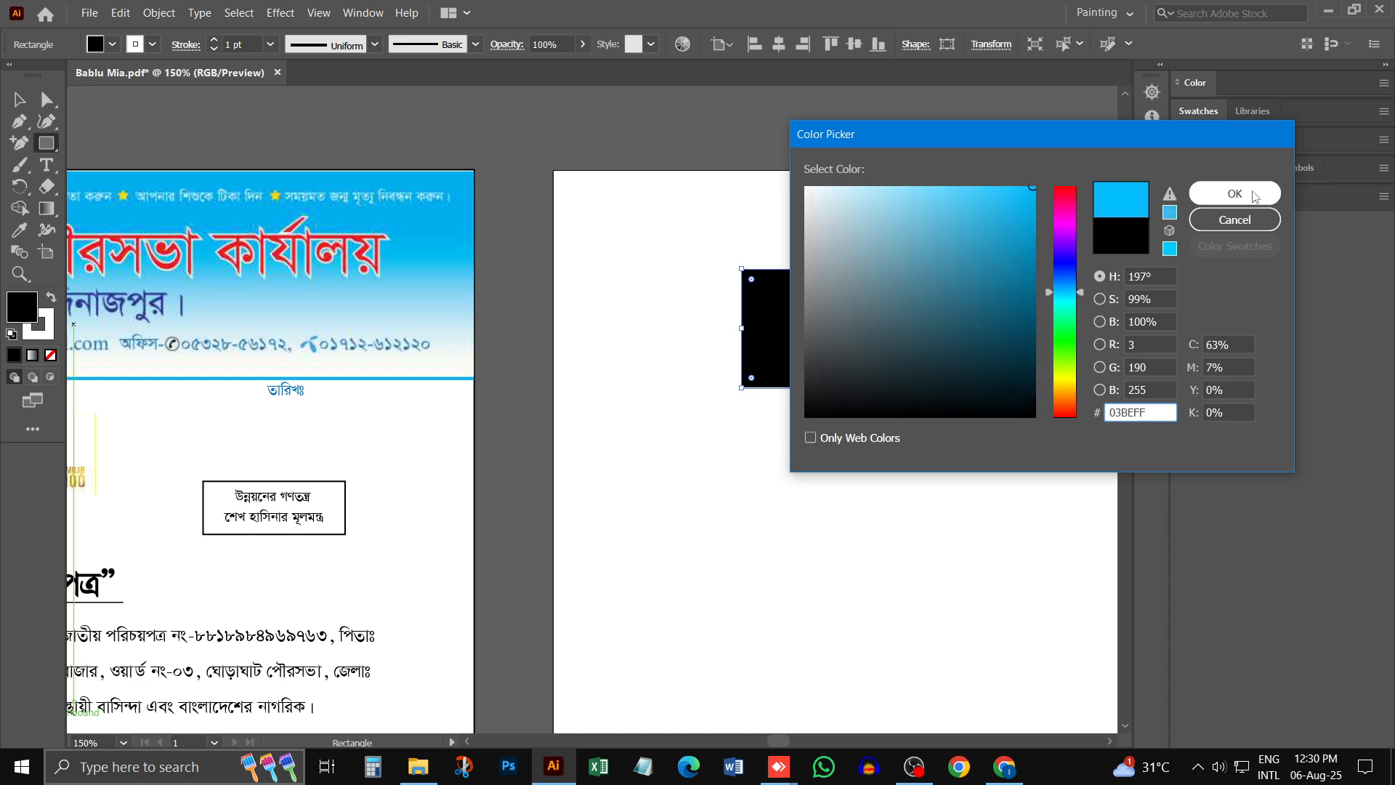
{"action": "left_click", "coordinate": [1254, 195]}
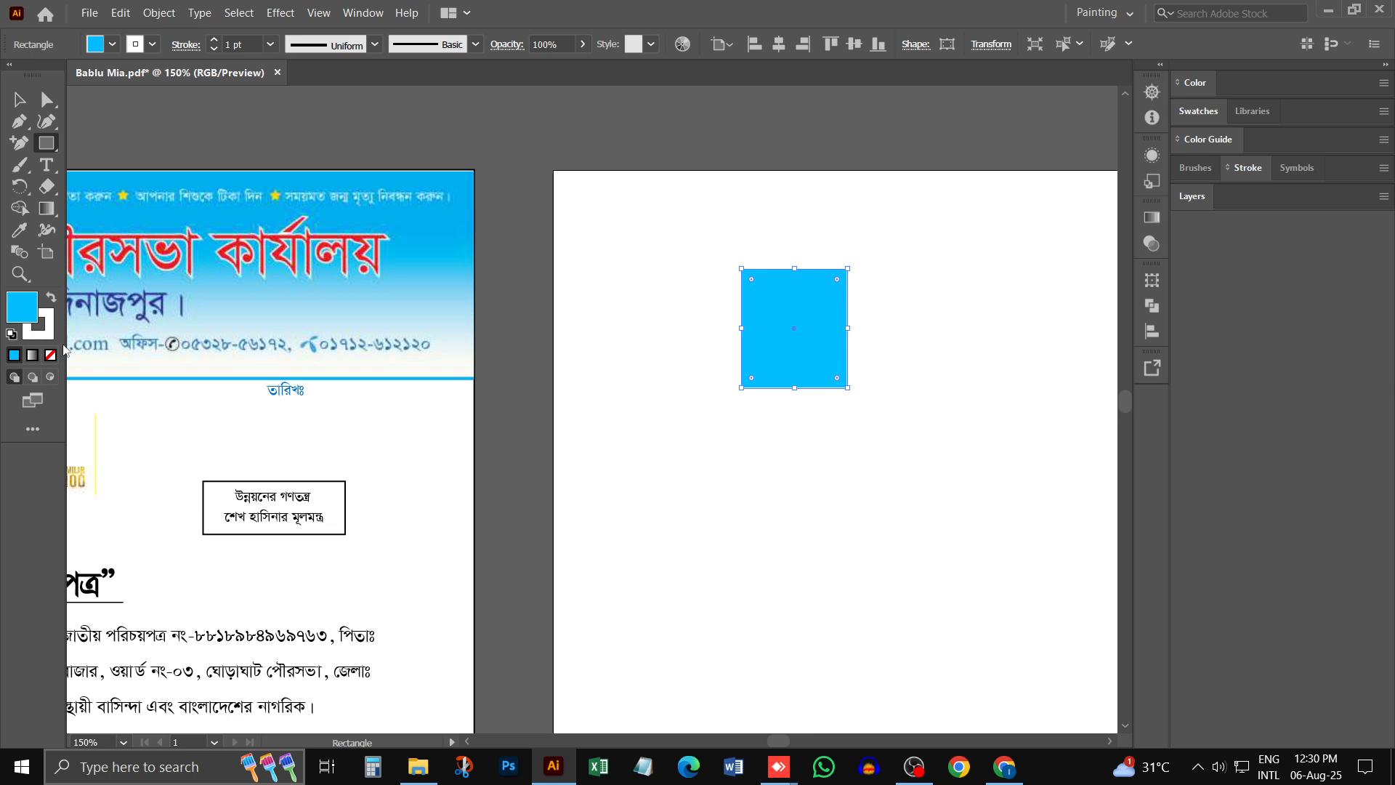
{"action": "left_click", "coordinate": [31, 336]}
{"action": "left_click", "coordinate": [50, 355]}
{"action": "left_click", "coordinate": [29, 307]}
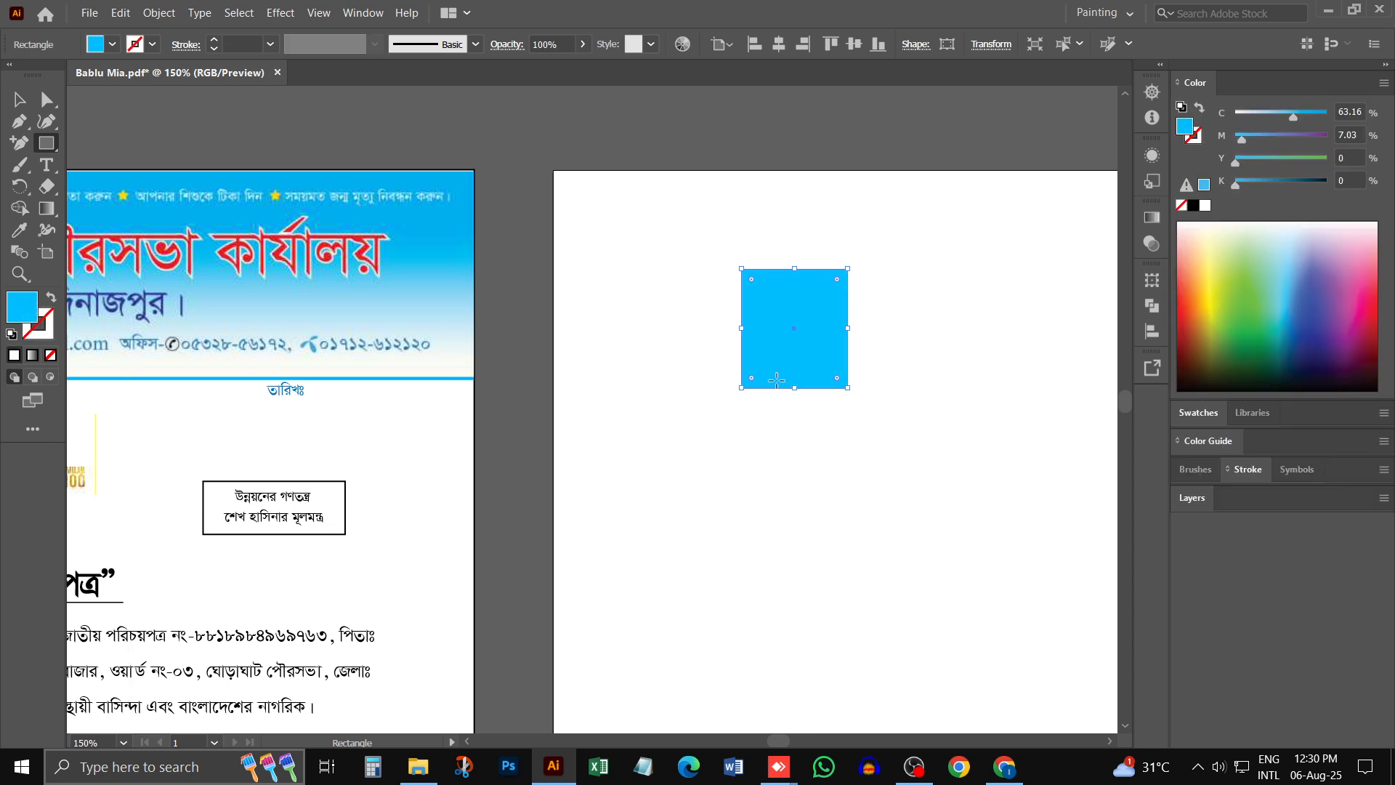
- Duplicate the bright blue rectangle beside the original and apply a linear gradient fill to the copy
{"action": "left_click_drag", "start_coordinate": [807, 314], "coordinate": [800, 351]}
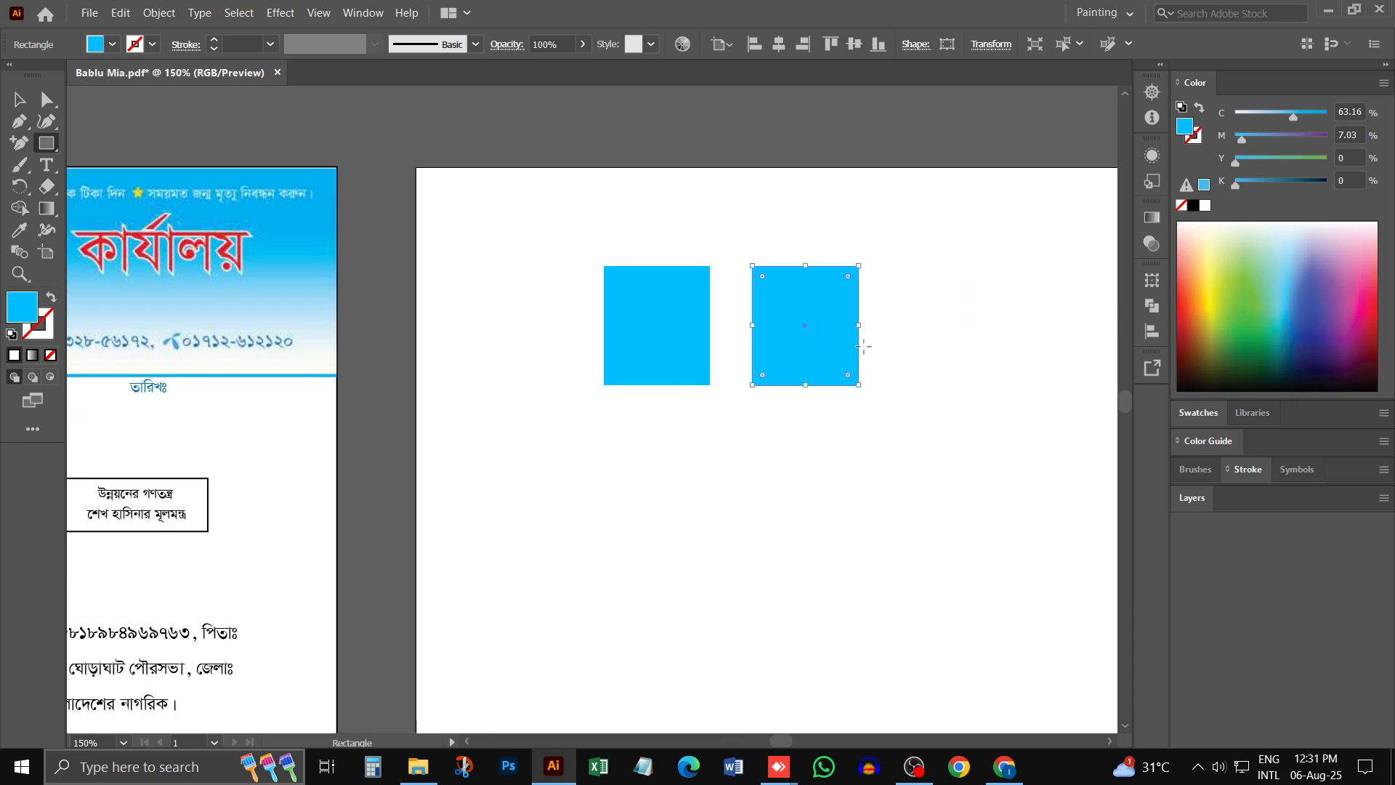
{"action": "left_click", "coordinate": [1152, 218]}
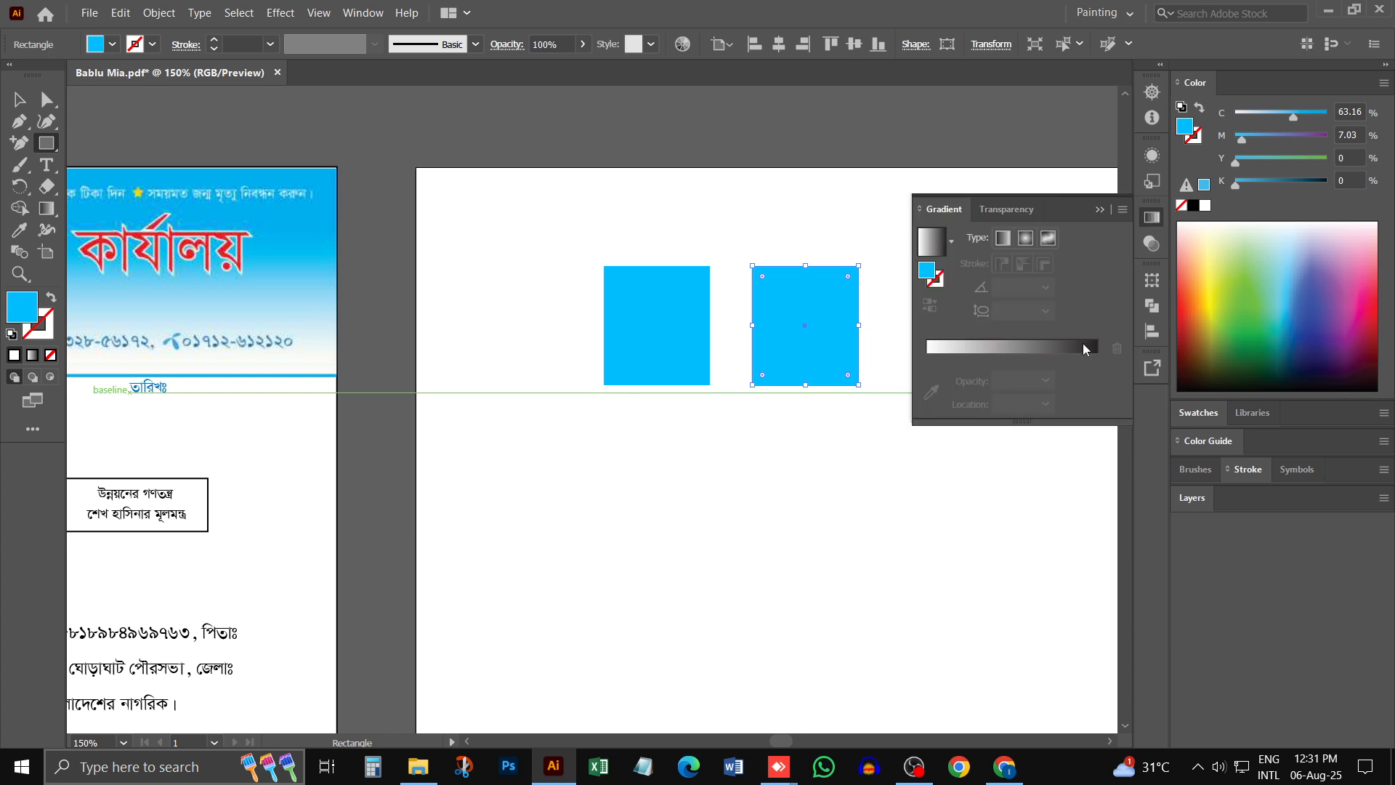
{"action": "left_click", "coordinate": [986, 349]}
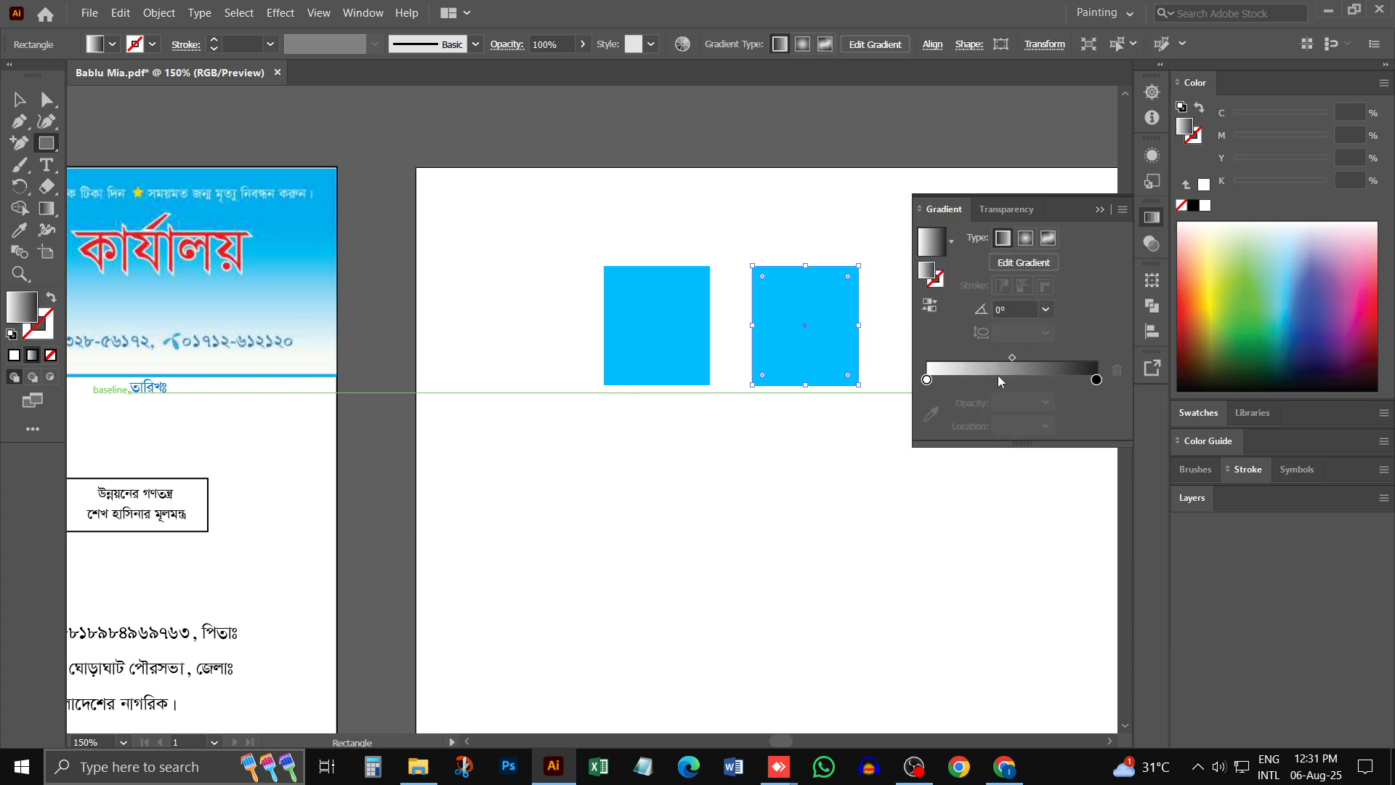
- Recolour the gradient's black end stop with the bright blue sampled from the original rectangle
{"action": "left_click", "coordinate": [1097, 380]}
{"action": "double_click", "coordinate": [1096, 380]}
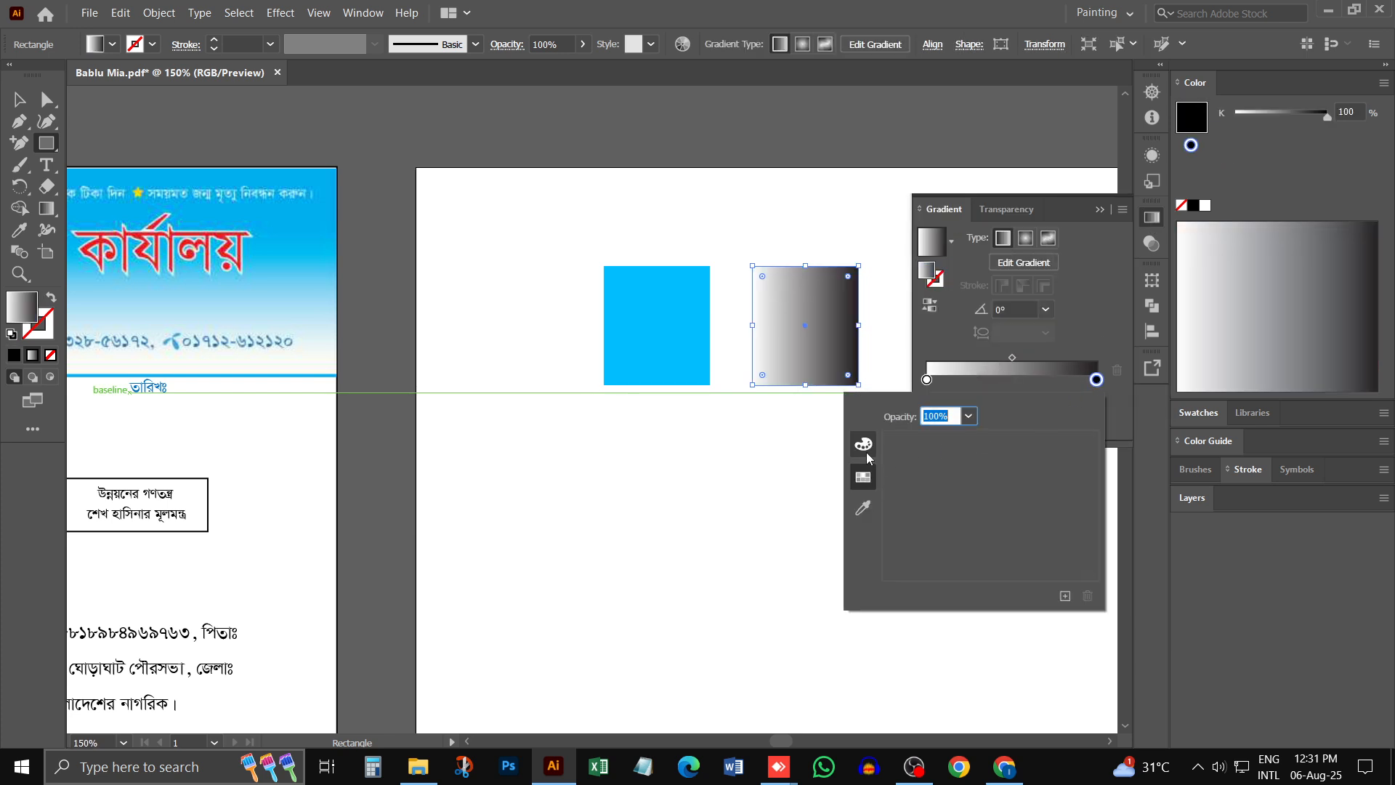
{"action": "left_click", "coordinate": [863, 508]}
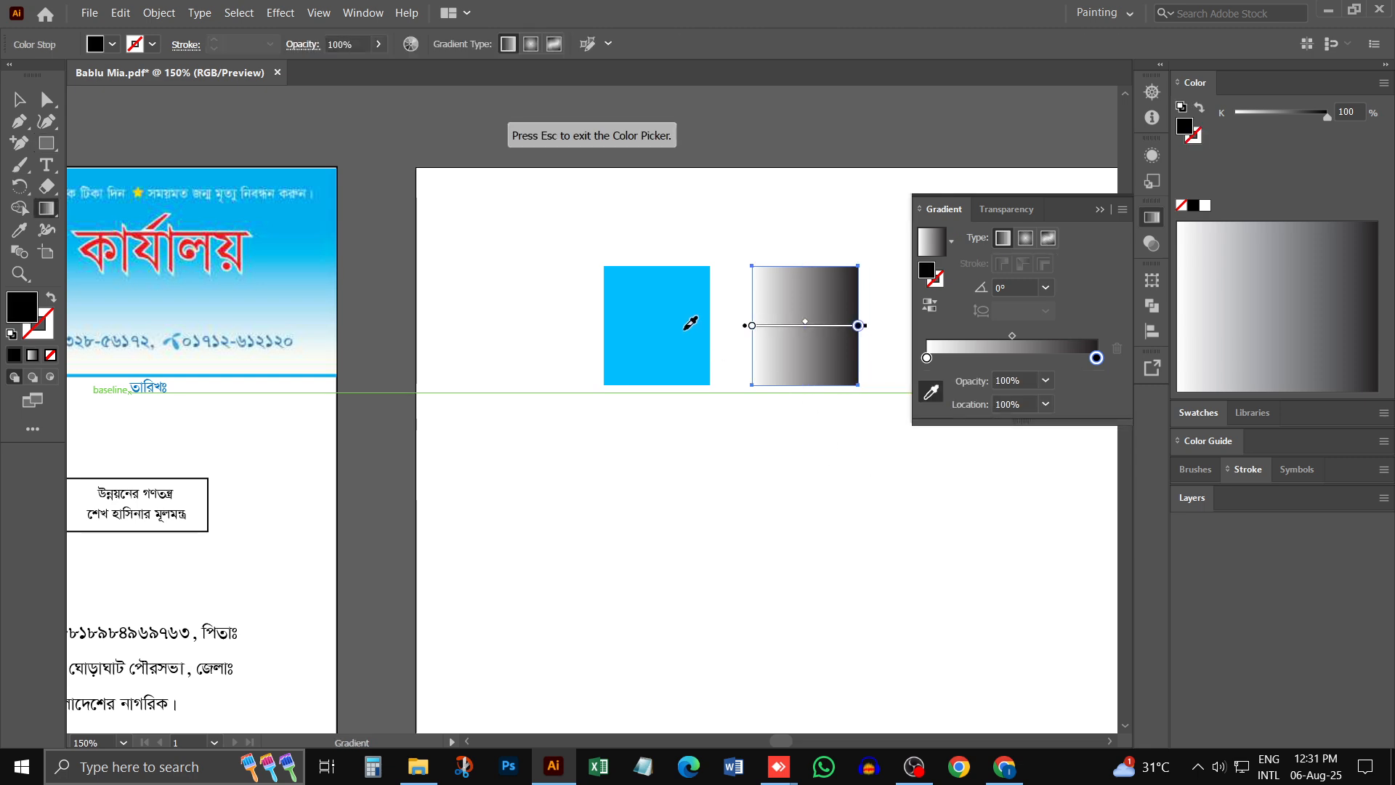
{"action": "left_click", "coordinate": [688, 320]}
{"action": "key", "text": "Escape"}
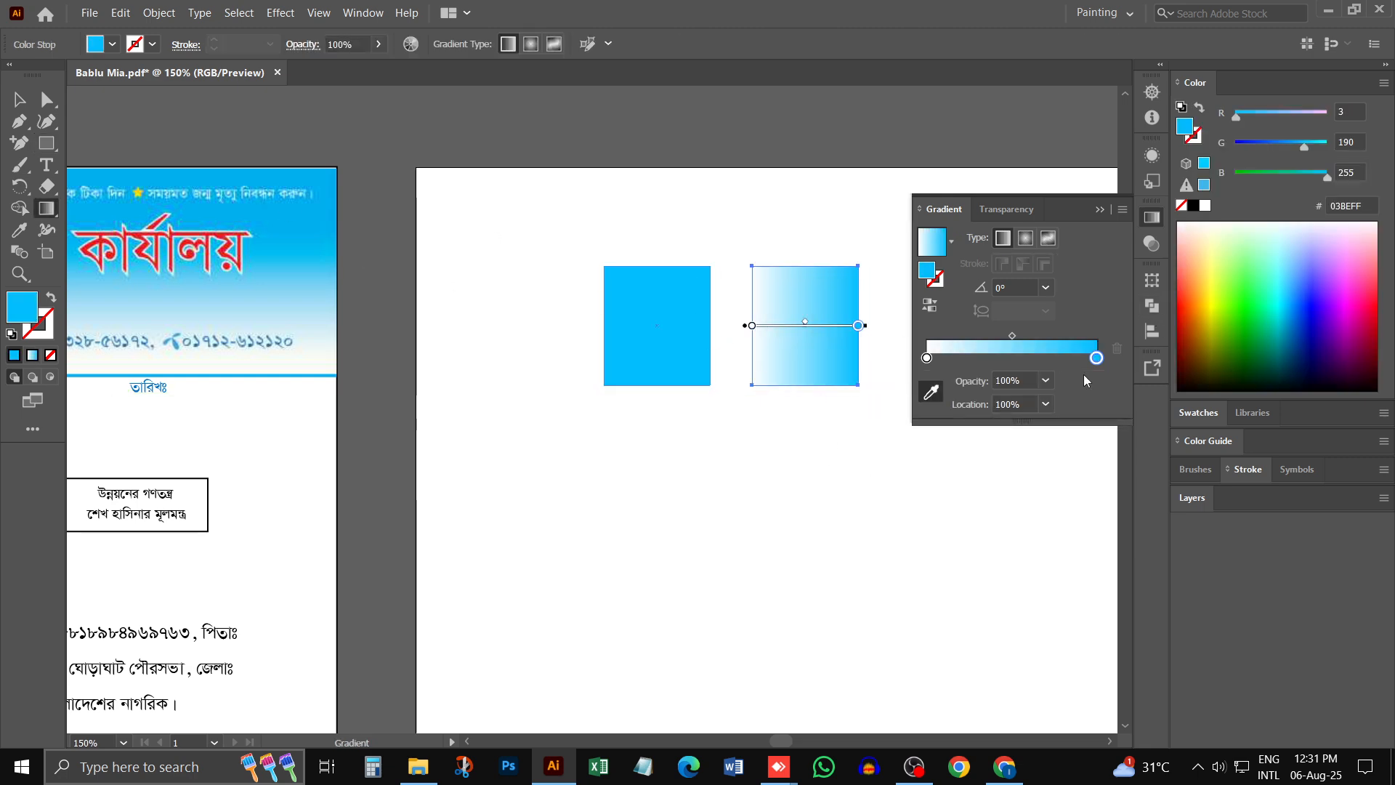
- Recolour the gradient's white start stop with red sampled from the certificate's title lettering, then deselect the rectangle
{"action": "double_click", "coordinate": [926, 357]}
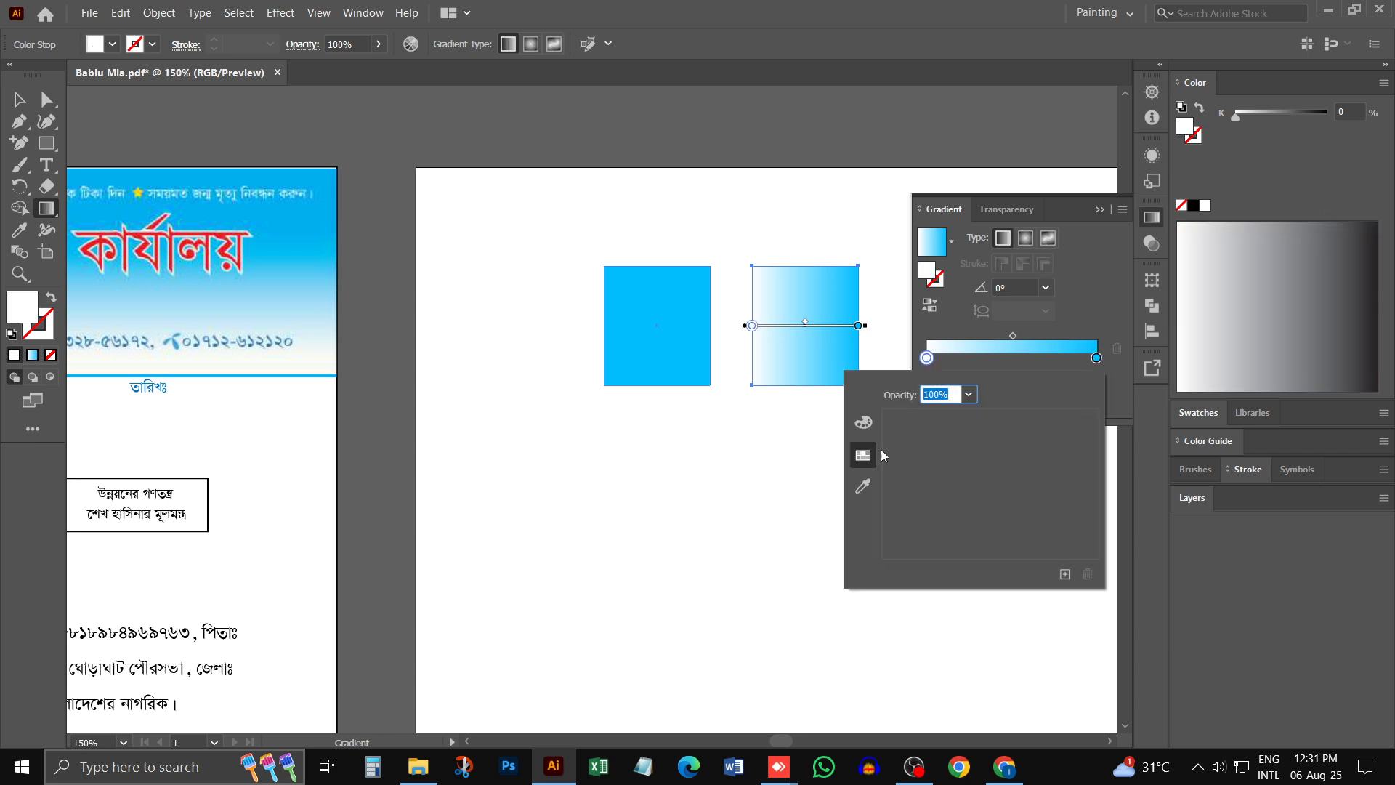
{"action": "left_click", "coordinate": [863, 422]}
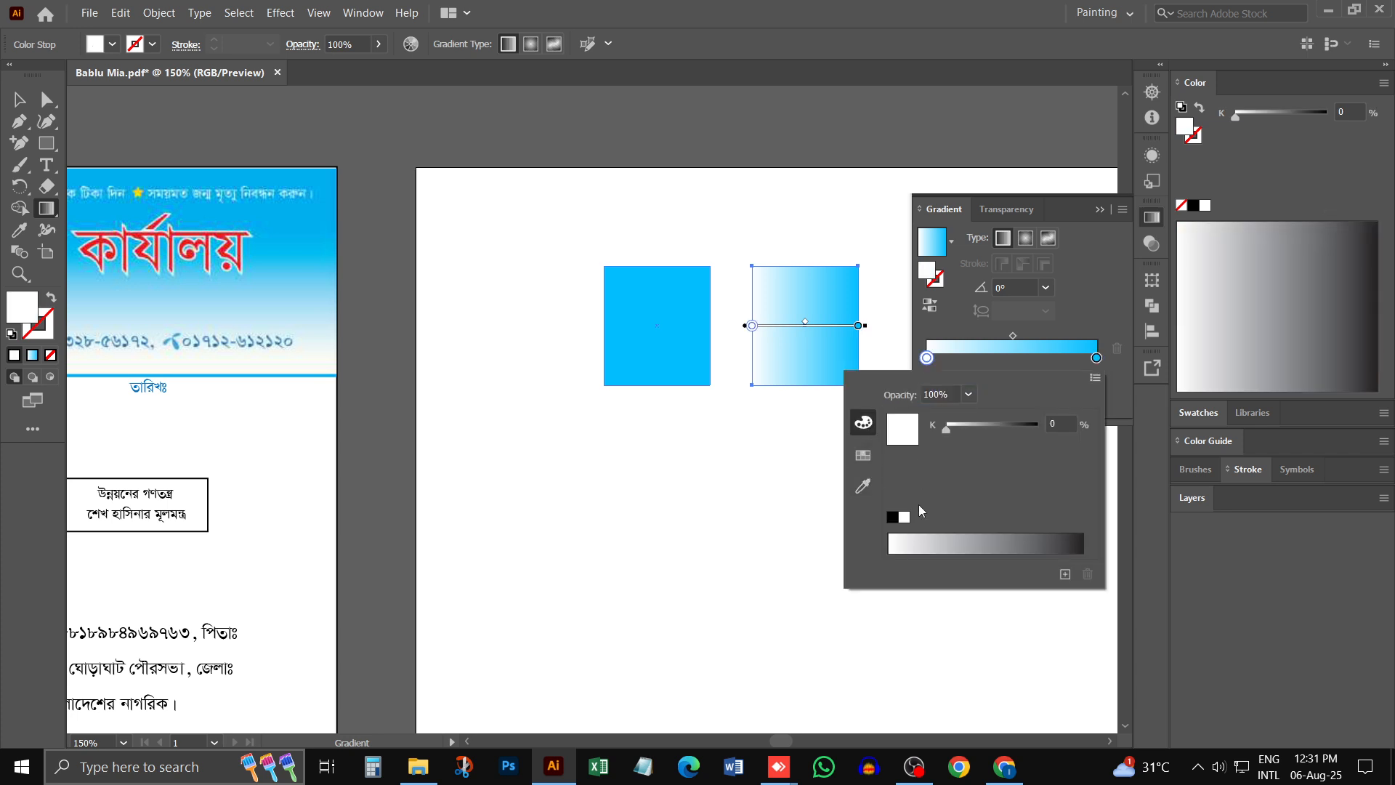
{"action": "left_click", "coordinate": [974, 393]}
{"action": "left_click", "coordinate": [975, 394]}
{"action": "left_click", "coordinate": [863, 460]}
{"action": "left_click", "coordinate": [866, 487]}
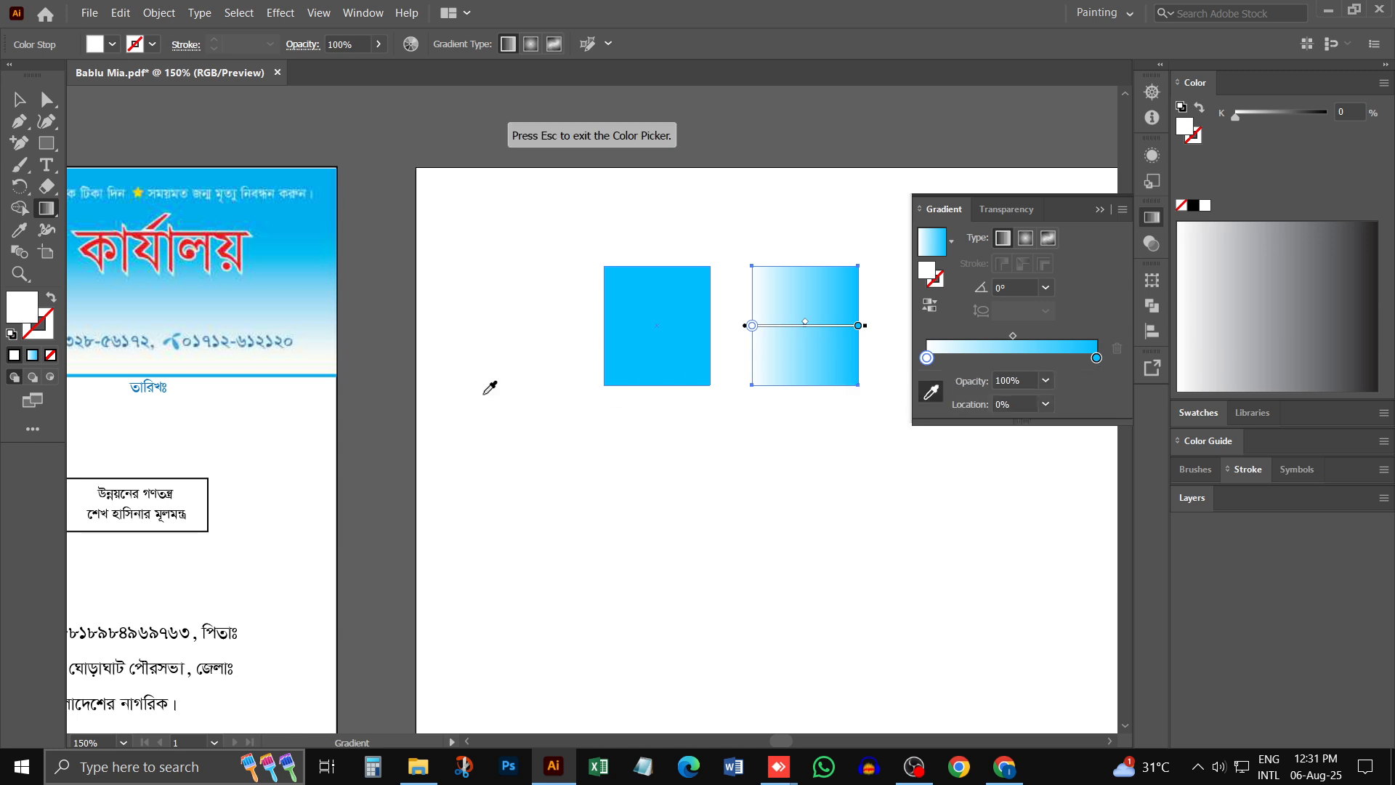
{"action": "left_click", "coordinate": [216, 231]}
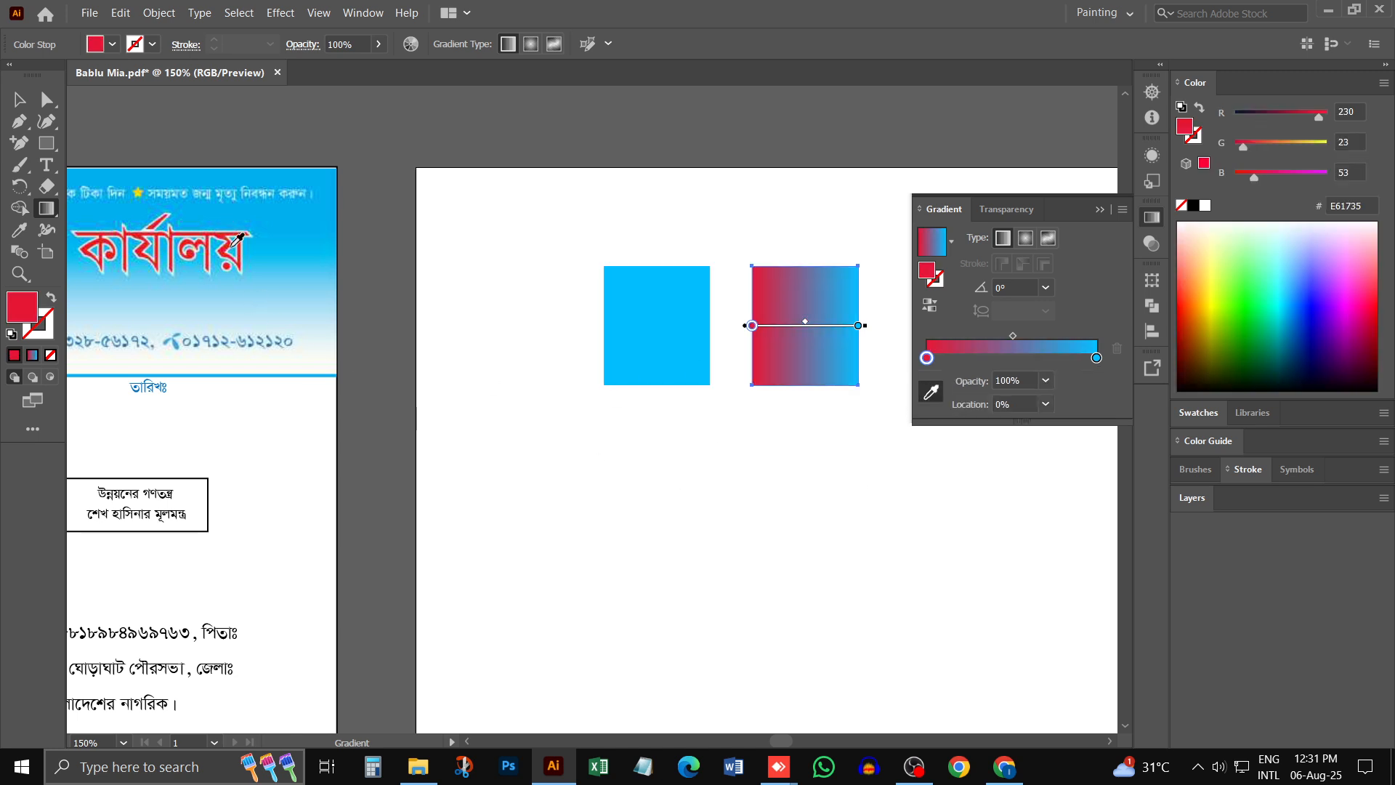
{"action": "key", "text": "v"}
{"action": "left_click", "coordinate": [499, 513]}
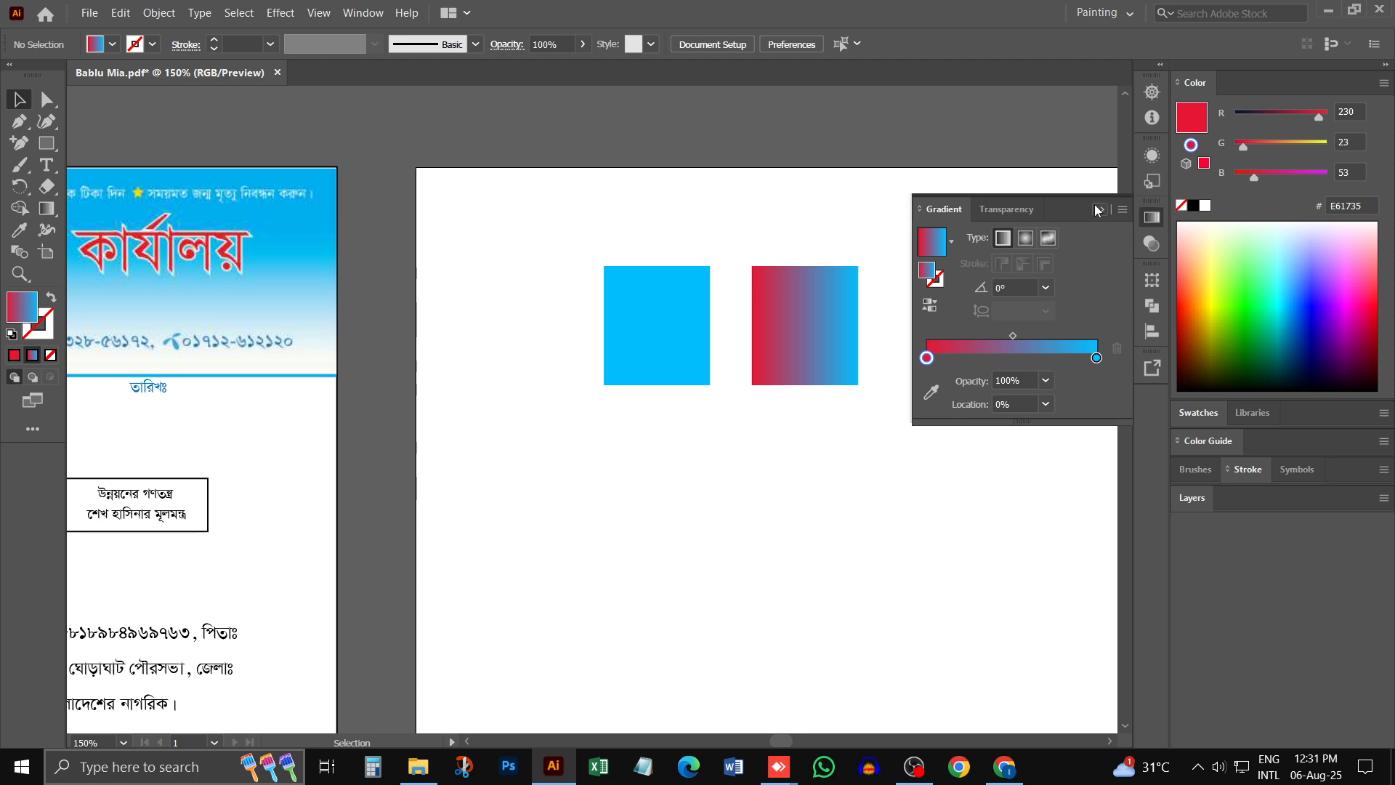
{"action": "left_click", "coordinate": [1151, 217]}
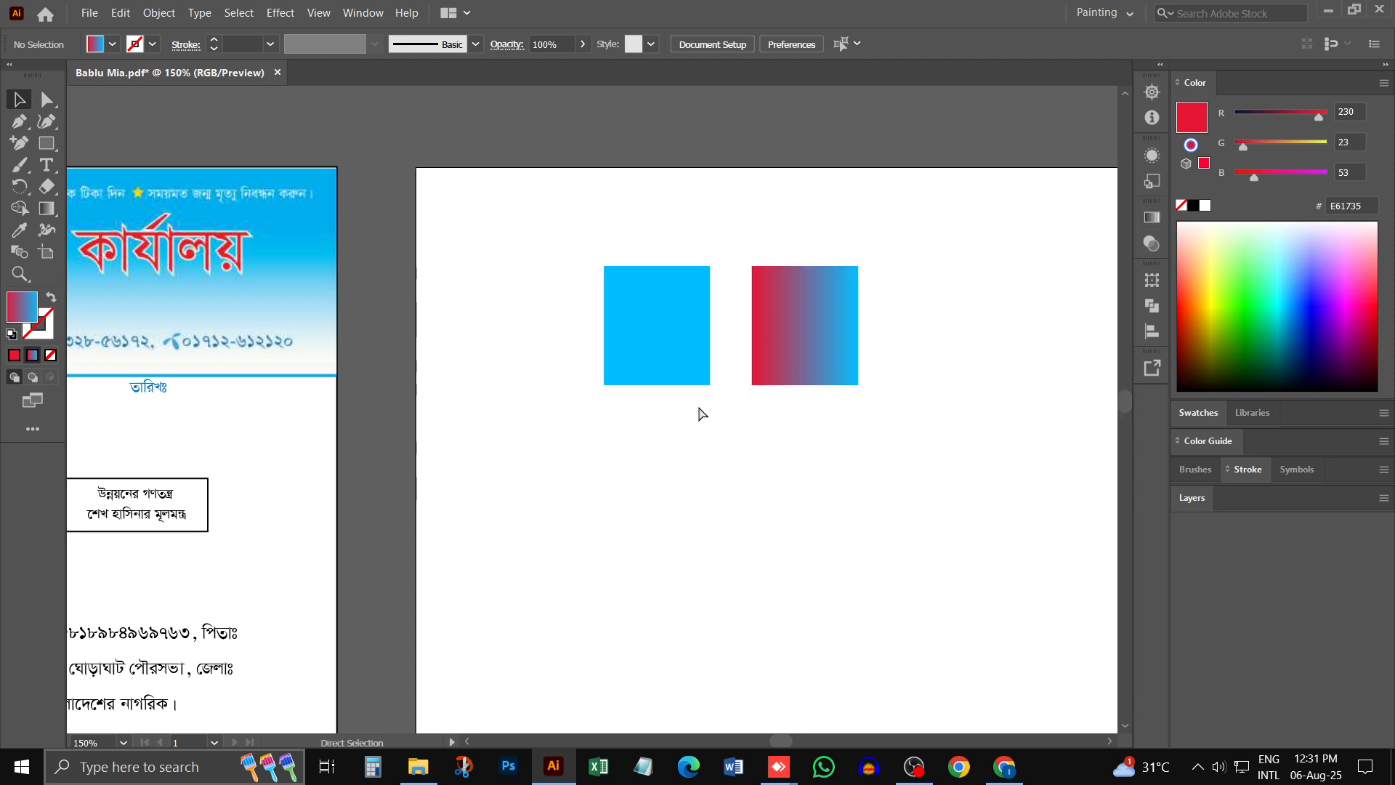
- Add the text label "সলিড ব্যাকগ্রাউন্ড" just below the solid blue rectangle
{"action": "left_click", "coordinate": [735, 354], "text": "ctrl"}
{"action": "left_click_drag", "start_coordinate": [610, 428], "coordinate": [625, 350]}
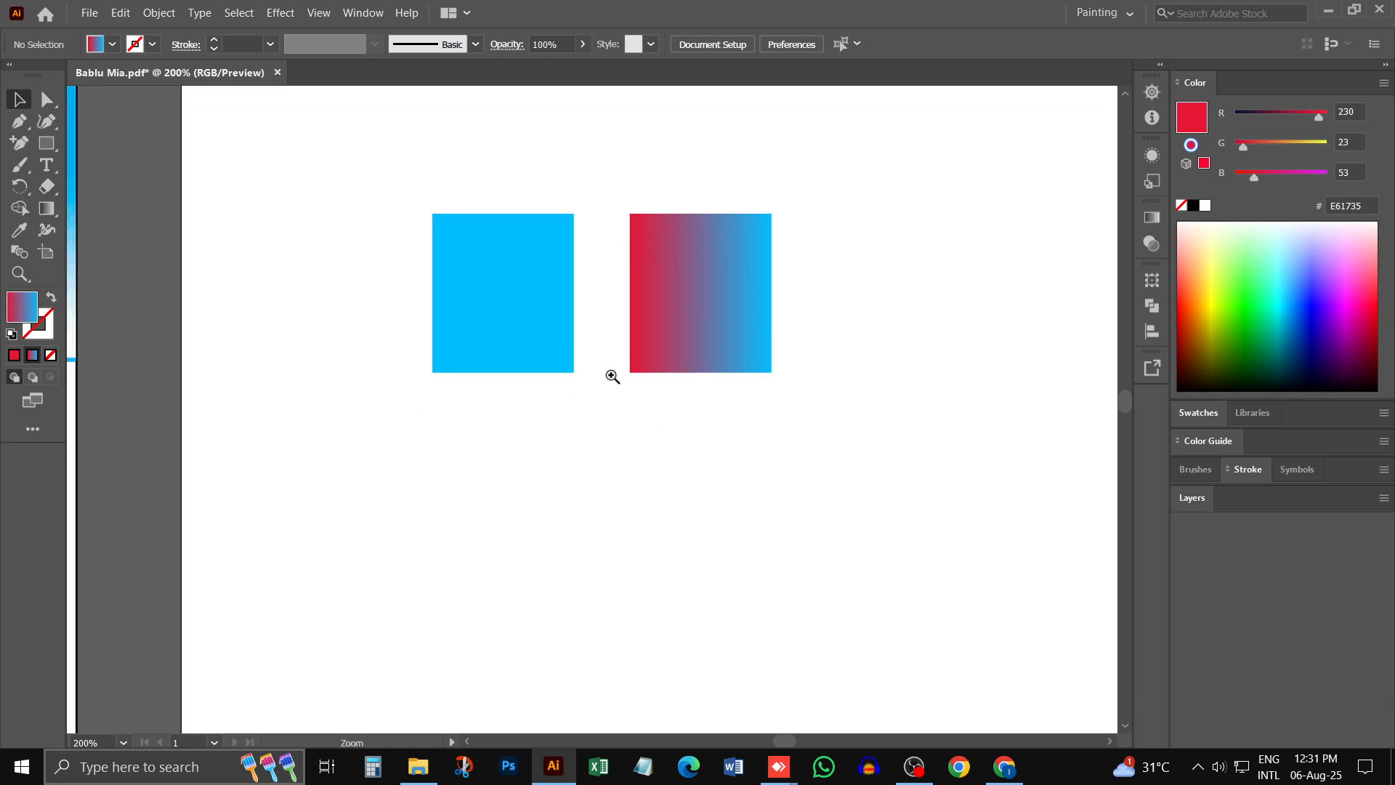
{"action": "left_click", "coordinate": [566, 376], "text": "ctrl"}
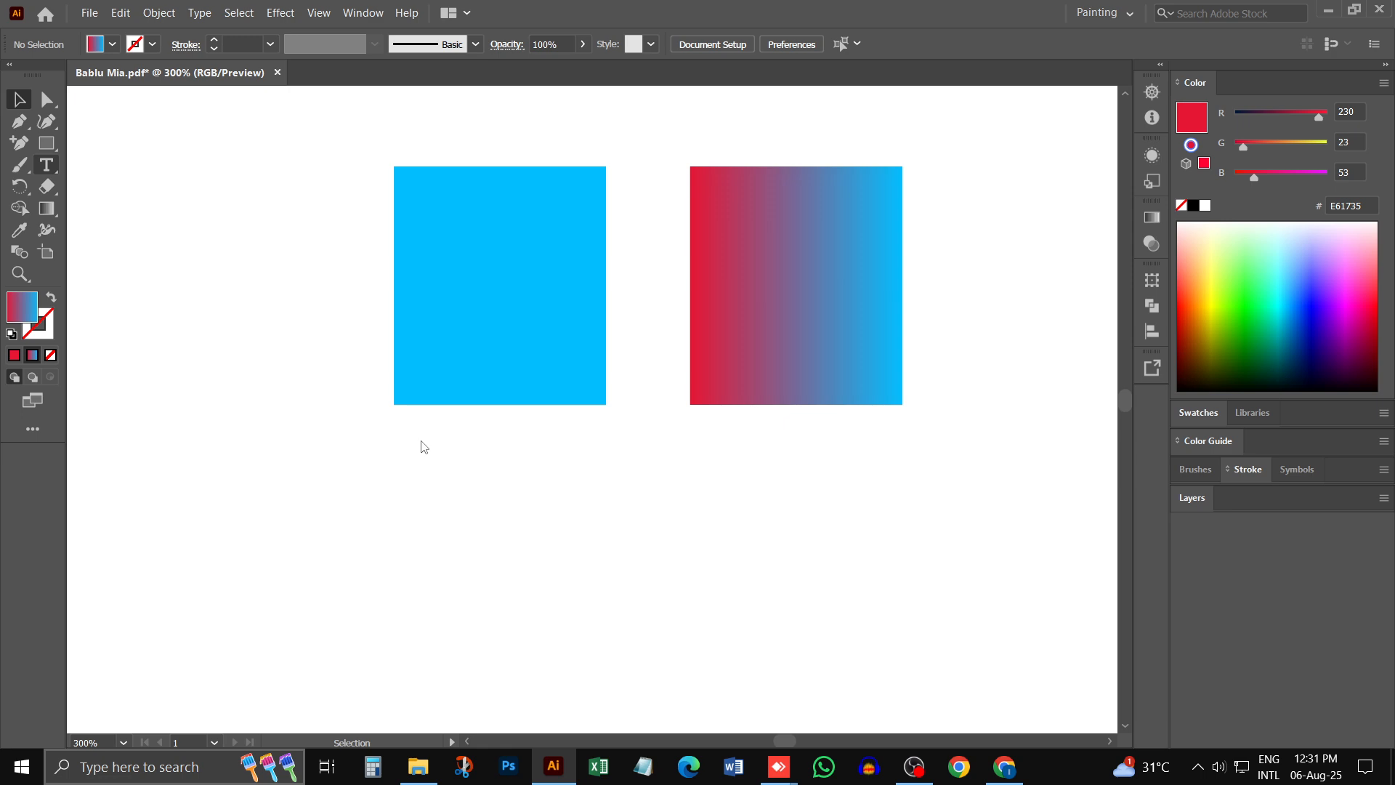
{"action": "key", "text": "t"}
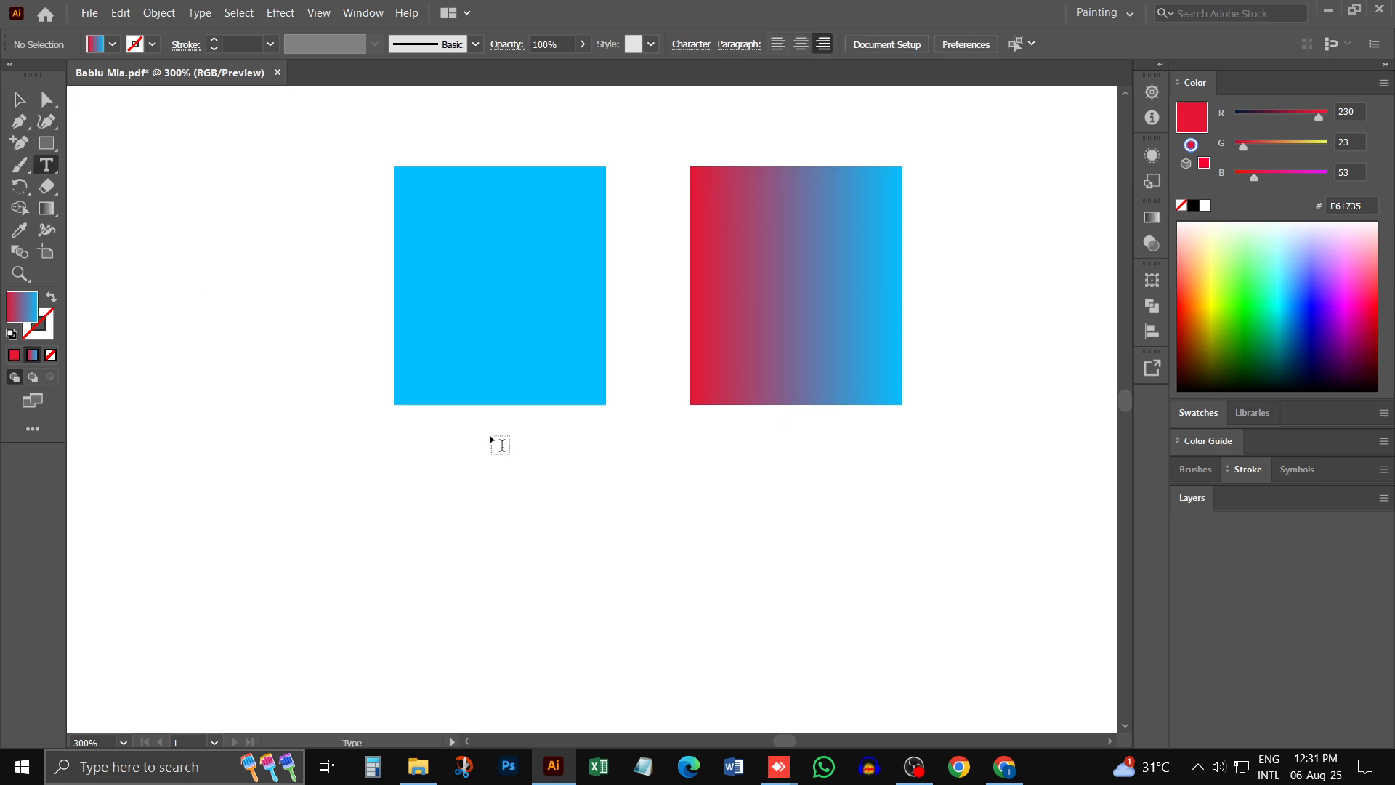
{"action": "left_click", "coordinate": [408, 439]}
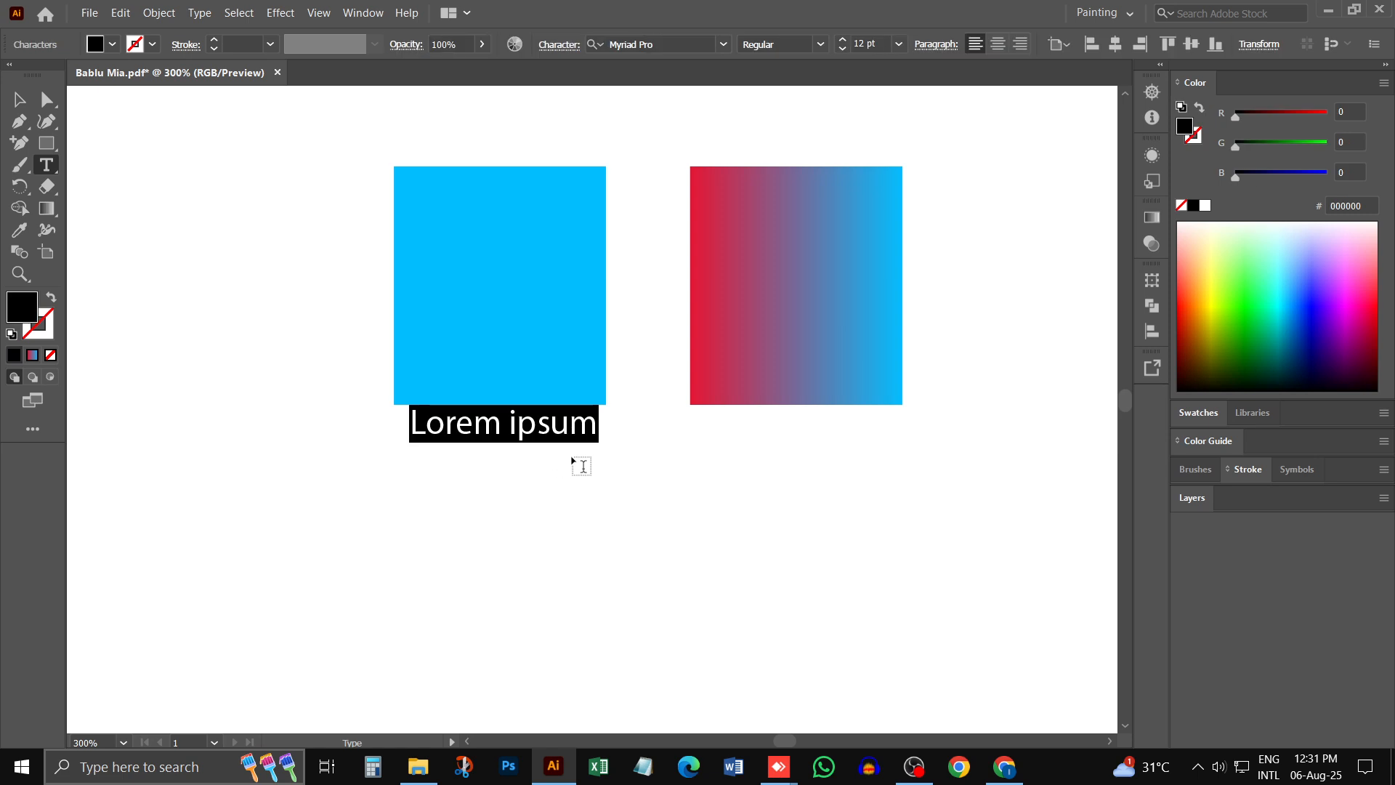
{"action": "type", "text": "So"}
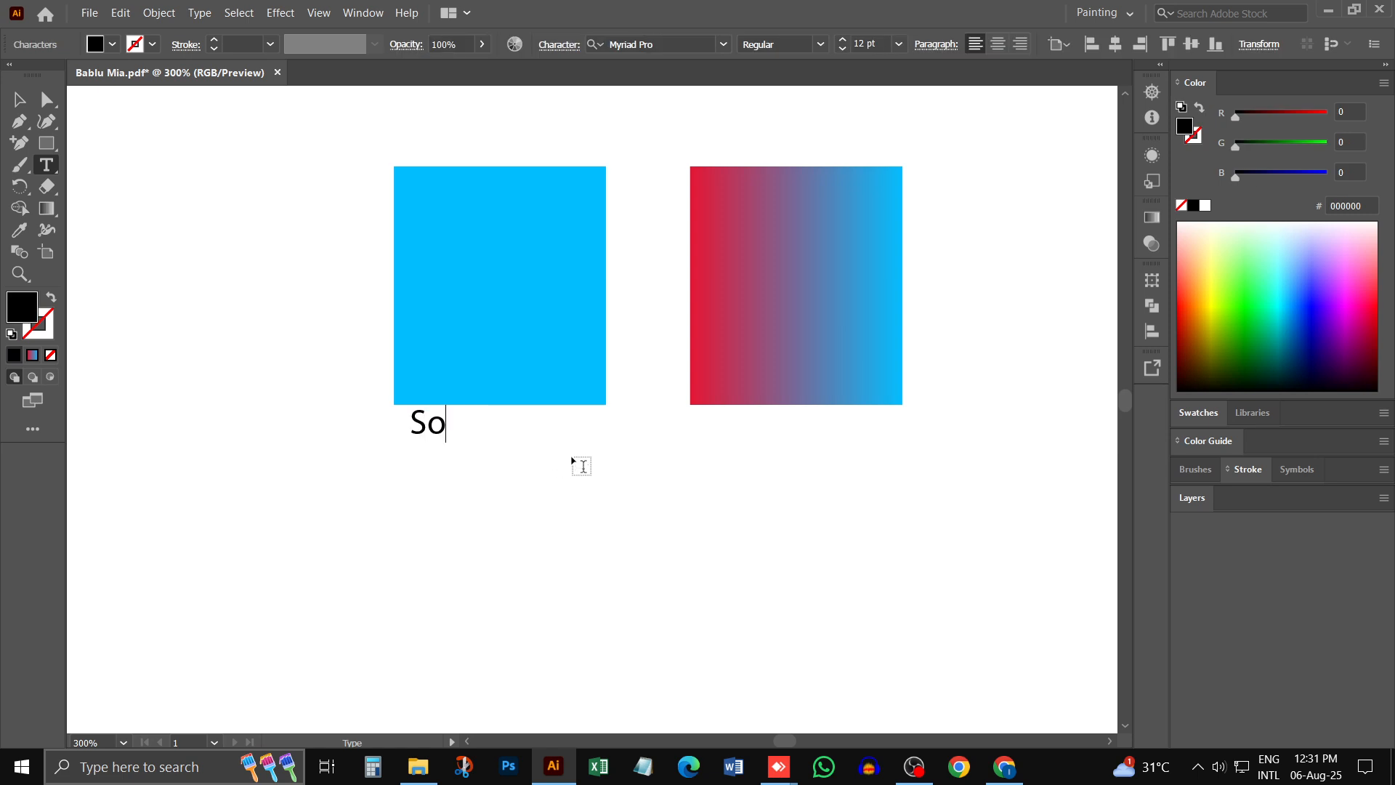
{"action": "key", "text": "BackSpace"}
{"action": "key", "text": "BackSpace"}
{"action": "key", "text": "ctrl+alt+v"}
{"action": "type", "text": "ুল"}
{"action": "key", "text": "BackSpace"}
{"action": "key", "text": "BackSpace"}
{"action": "type", "text": "সেলি"}
{"action": "key", "text": "BackSpace"}
{"action": "key", "text": "BackSpace"}
{"action": "key", "text": "BackSpace"}
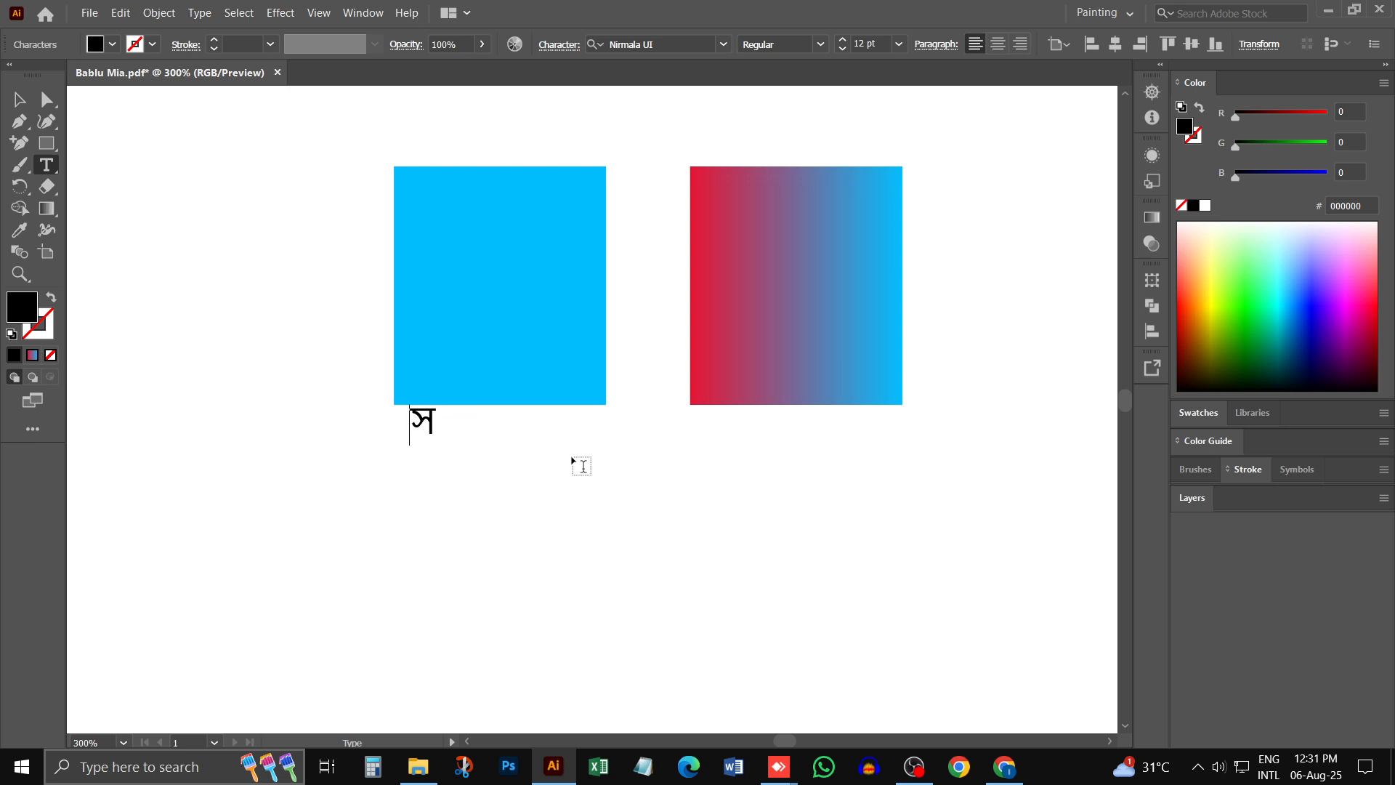
{"action": "key", "text": "BackSpace"}
{"action": "type", "text": "সলিড ব্যা"}
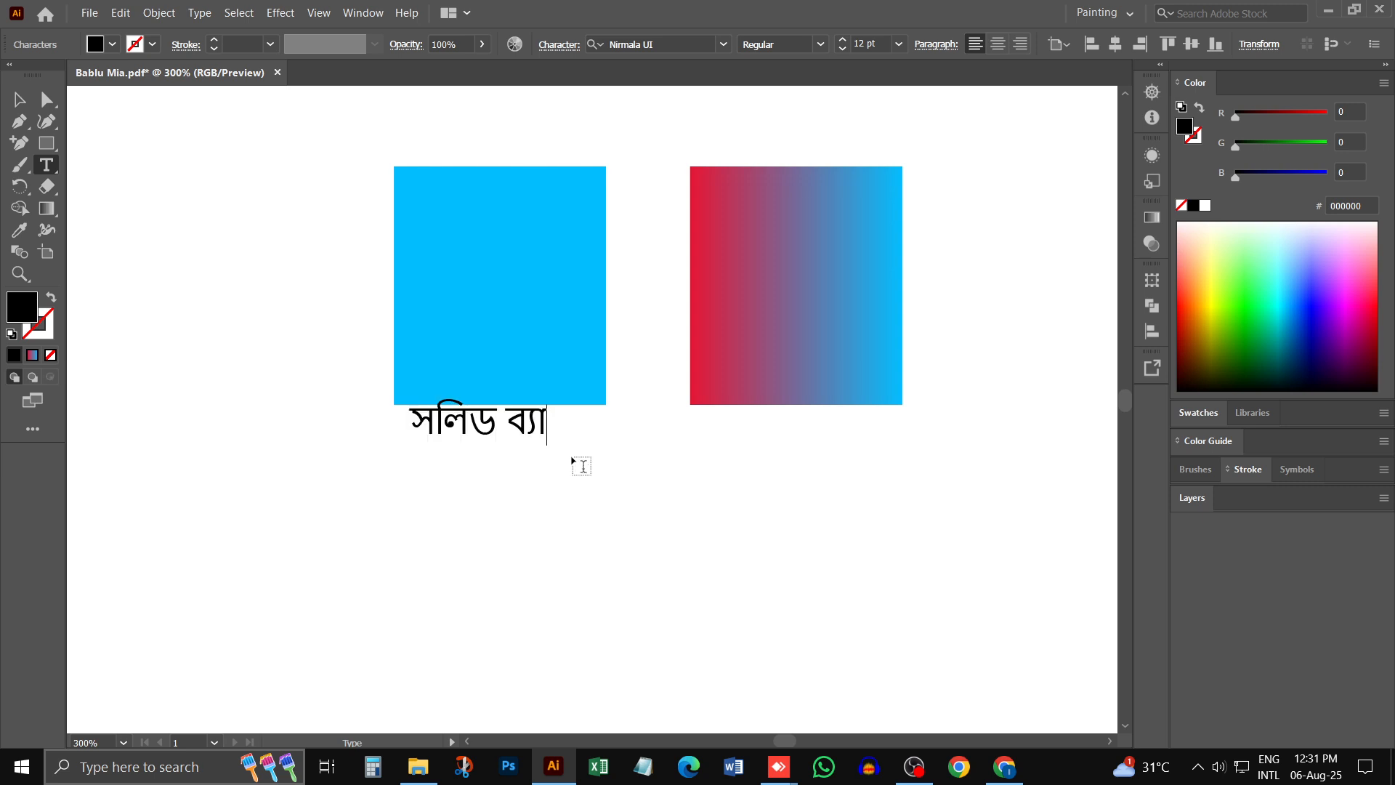
{"action": "type", "text": "কগ্রা"}
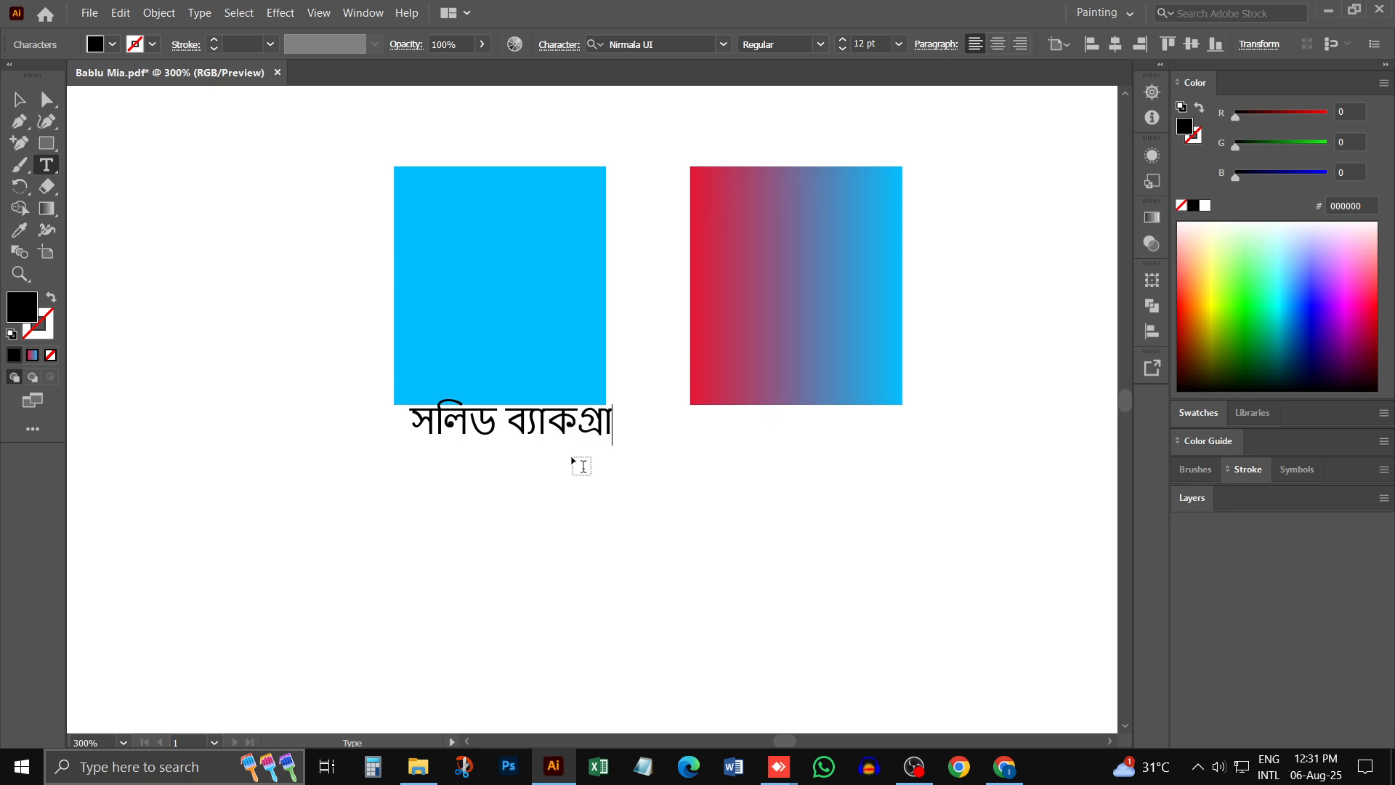
{"action": "type", "text": "উন্"}
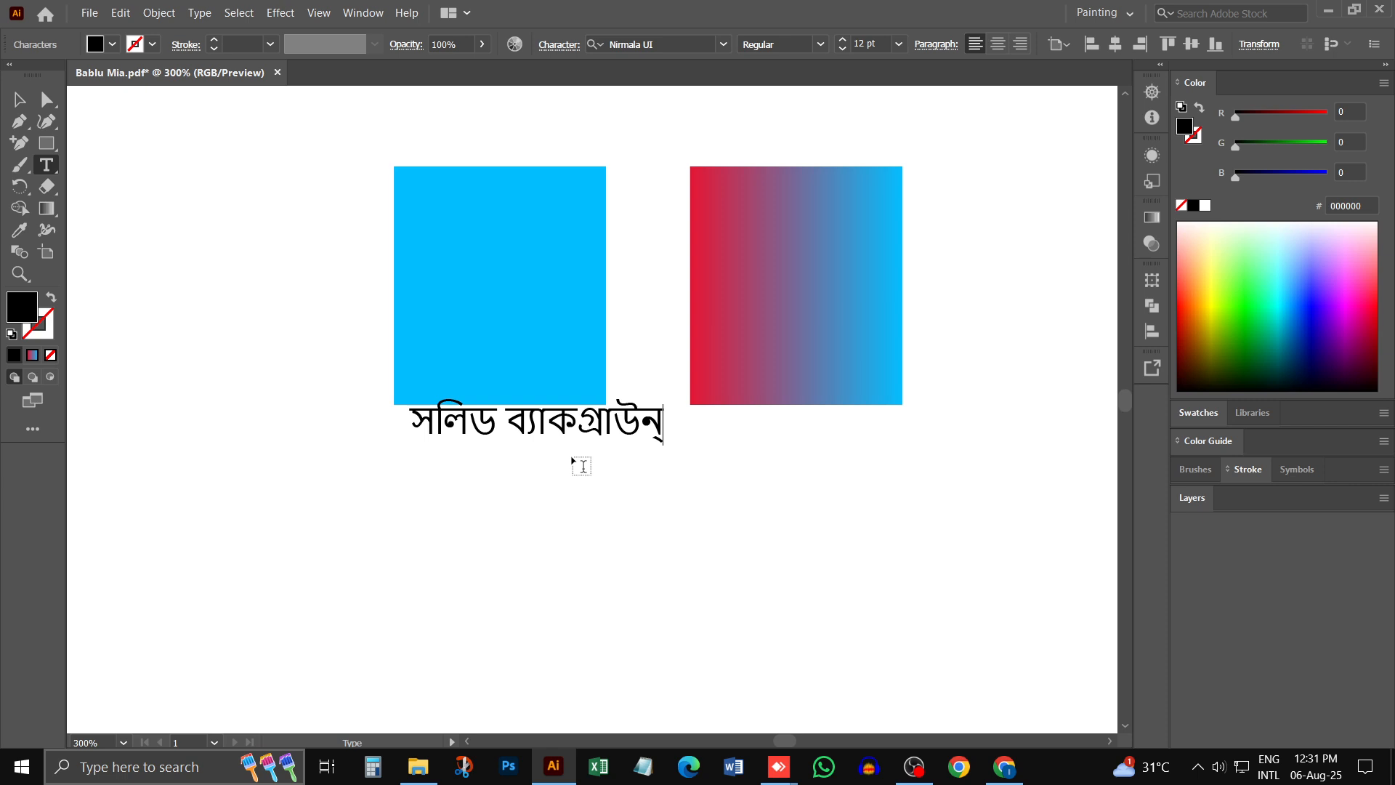
{"action": "type", "text": "ড"}
{"action": "left_click", "coordinate": [18, 99]}
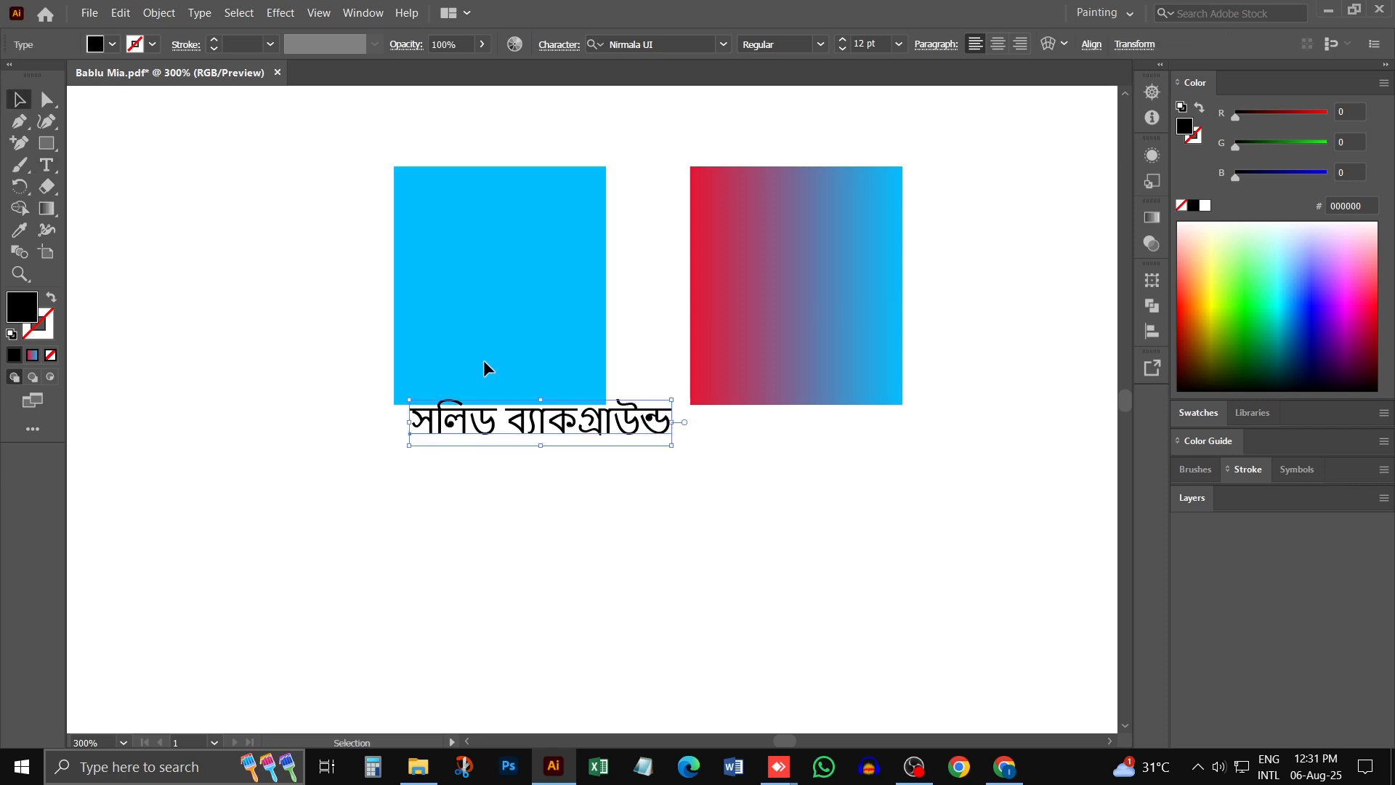
- Set the label's font to Headline Bangla Unicode, resize it to about 12 pt and position it under the solid blue rectangle
{"action": "left_click_drag", "start_coordinate": [541, 399], "coordinate": [508, 419]}
{"action": "left_click", "coordinate": [679, 45]}
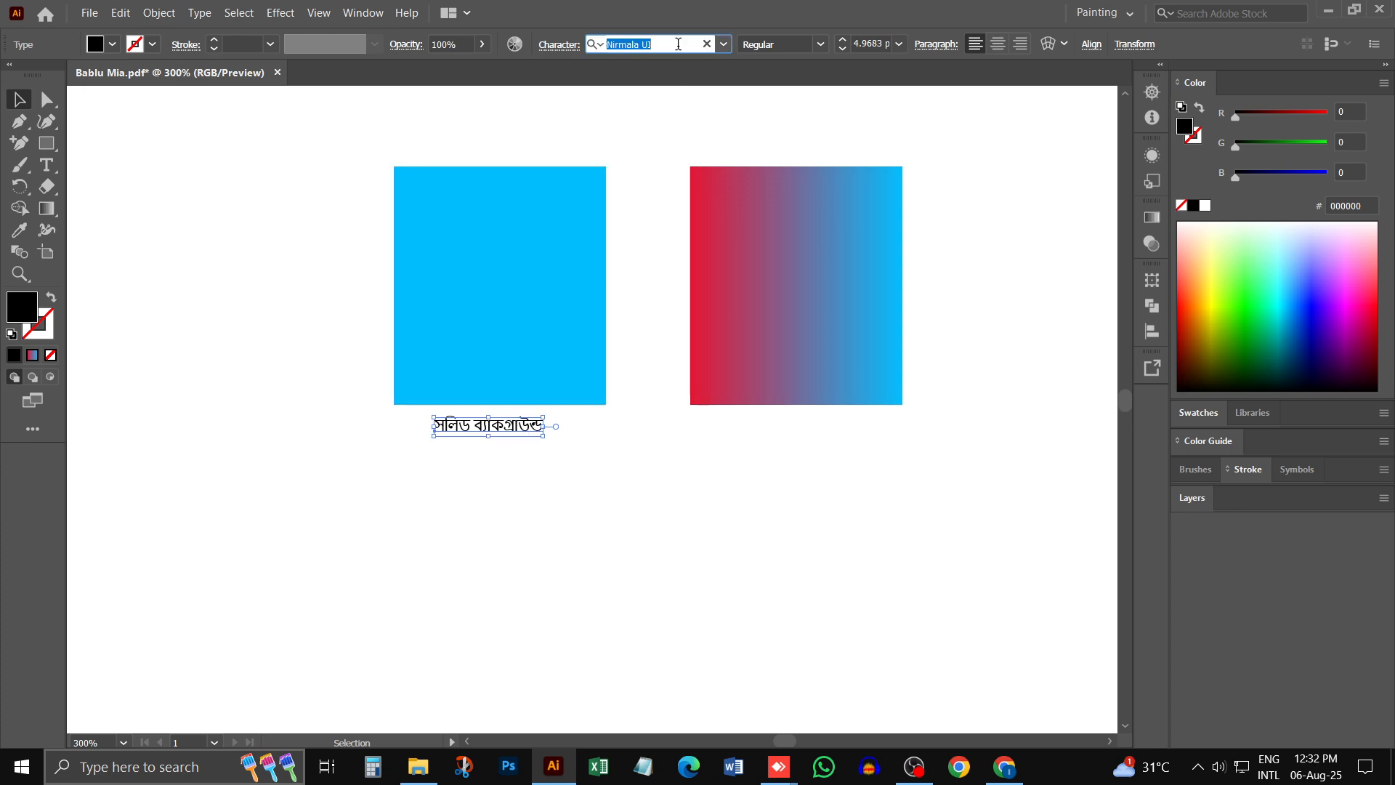
{"action": "type", "text": "hEA"}
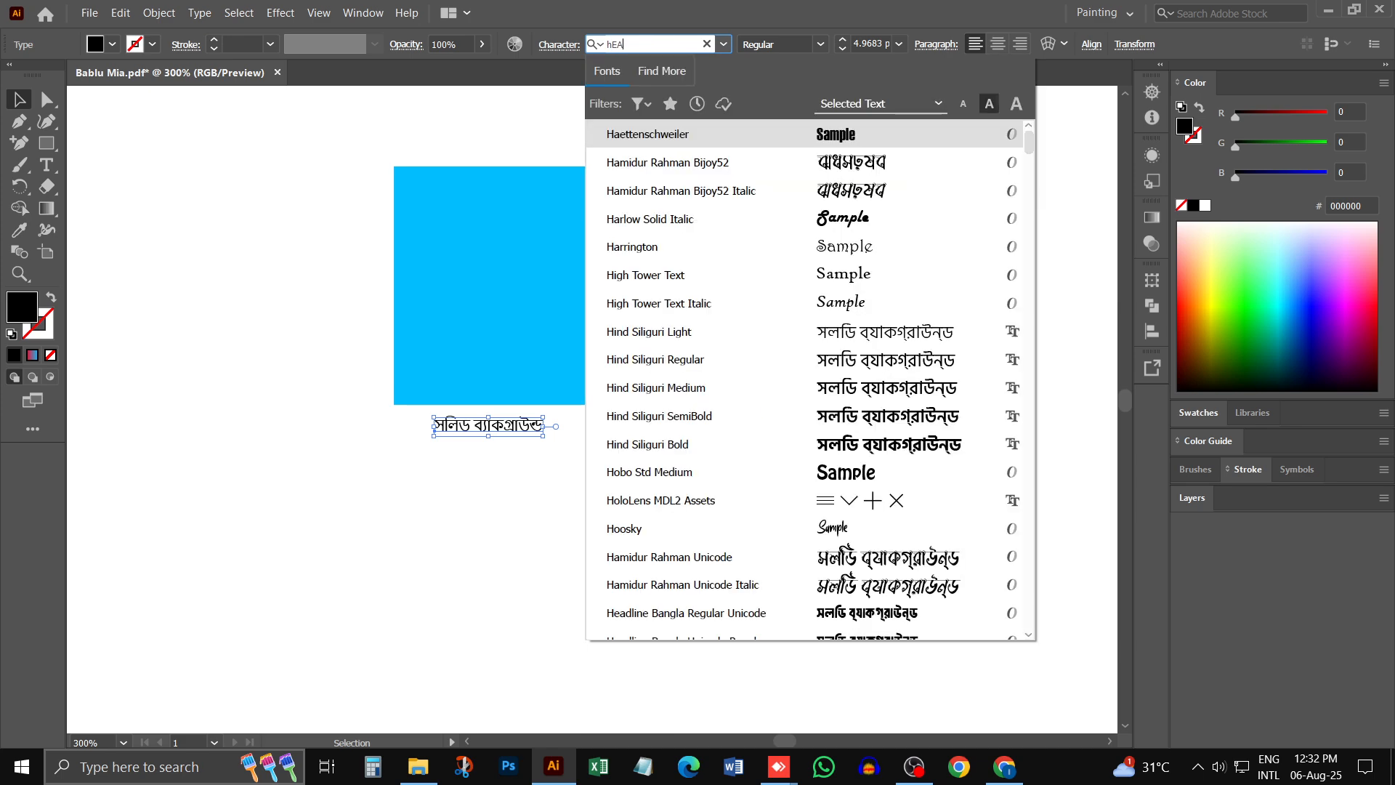
{"action": "left_click", "coordinate": [727, 163]}
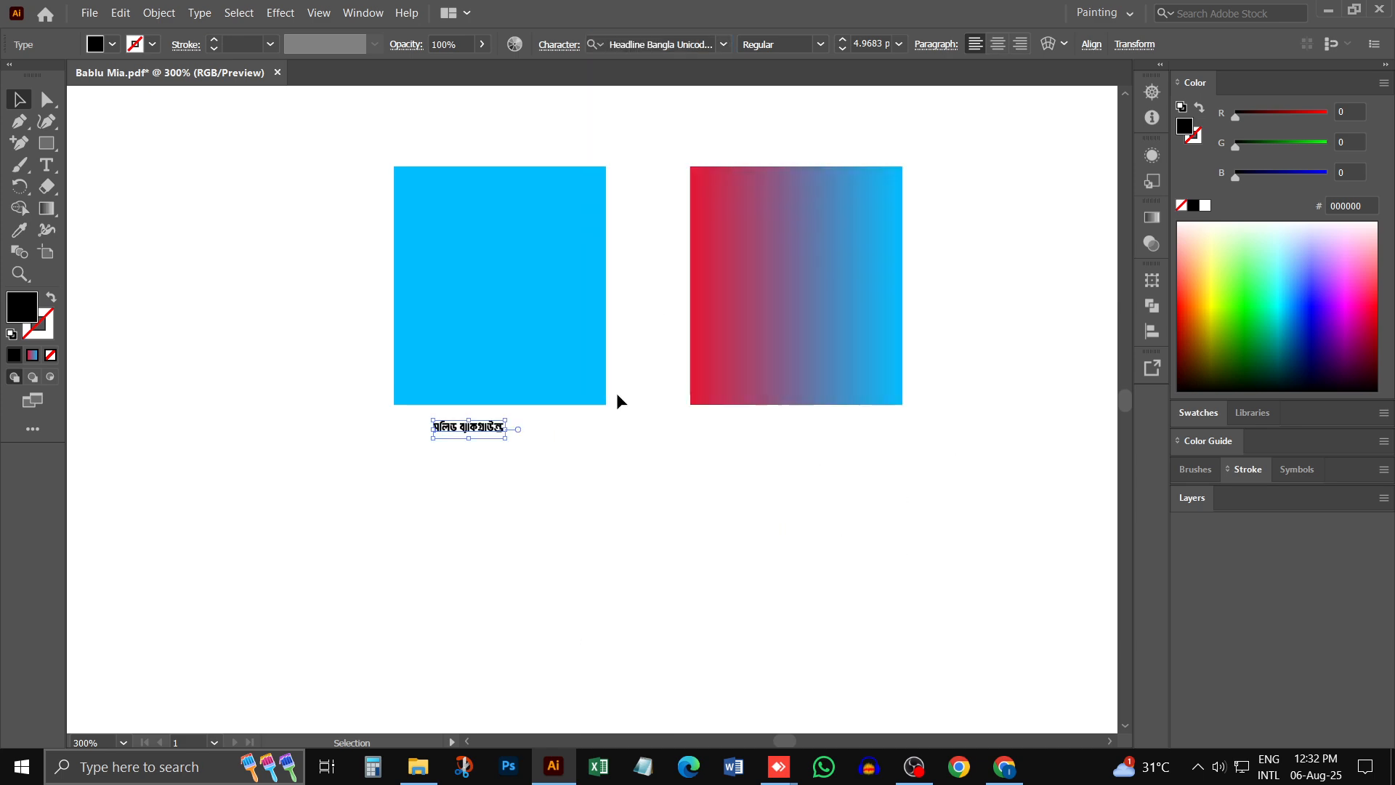
{"action": "left_click_drag", "start_coordinate": [507, 431], "coordinate": [594, 523]}
{"action": "left_click_drag", "start_coordinate": [530, 443], "coordinate": [517, 451]}
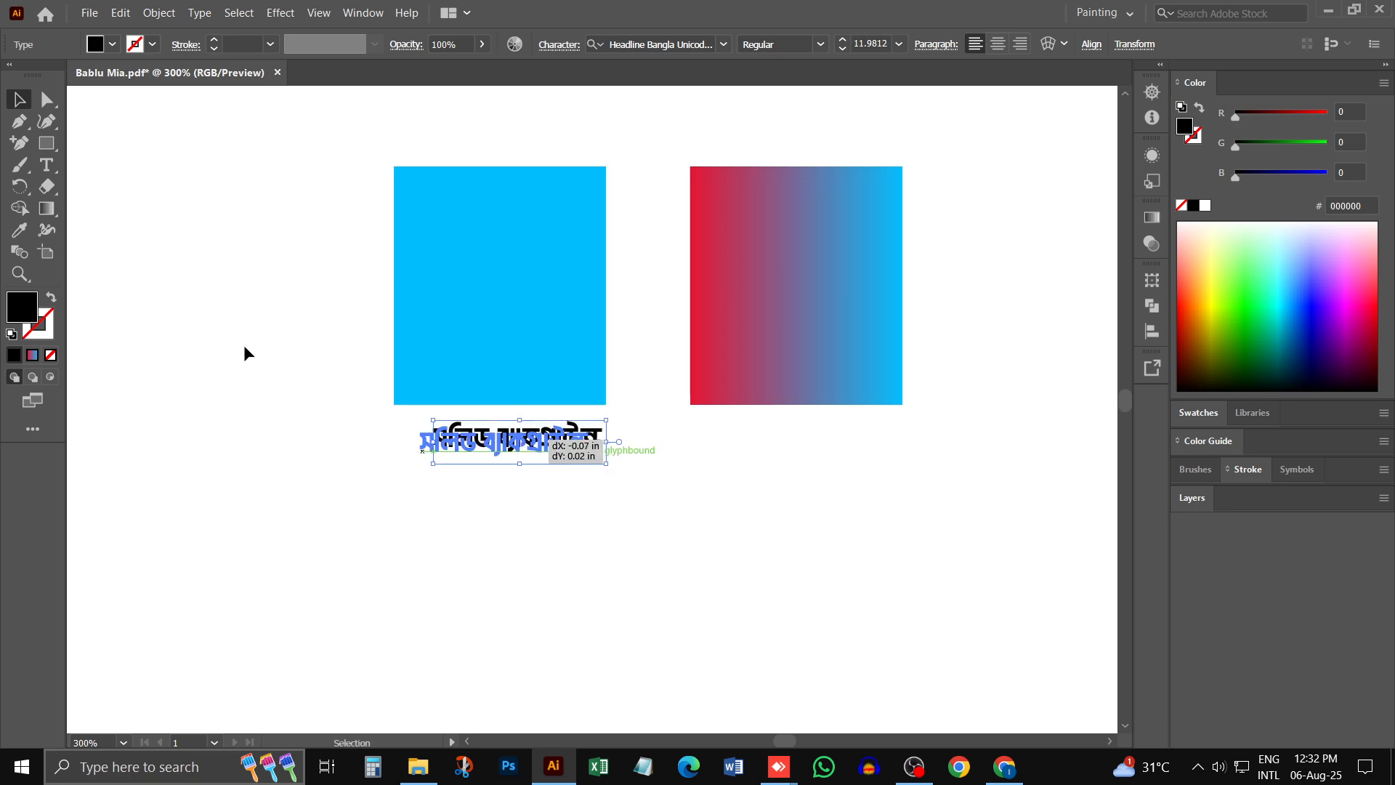
- Slant the label under the solid blue rectangle to the right with the Shear tool
{"action": "left_click", "coordinate": [19, 186]}
{"action": "left_click", "coordinate": [86, 252]}
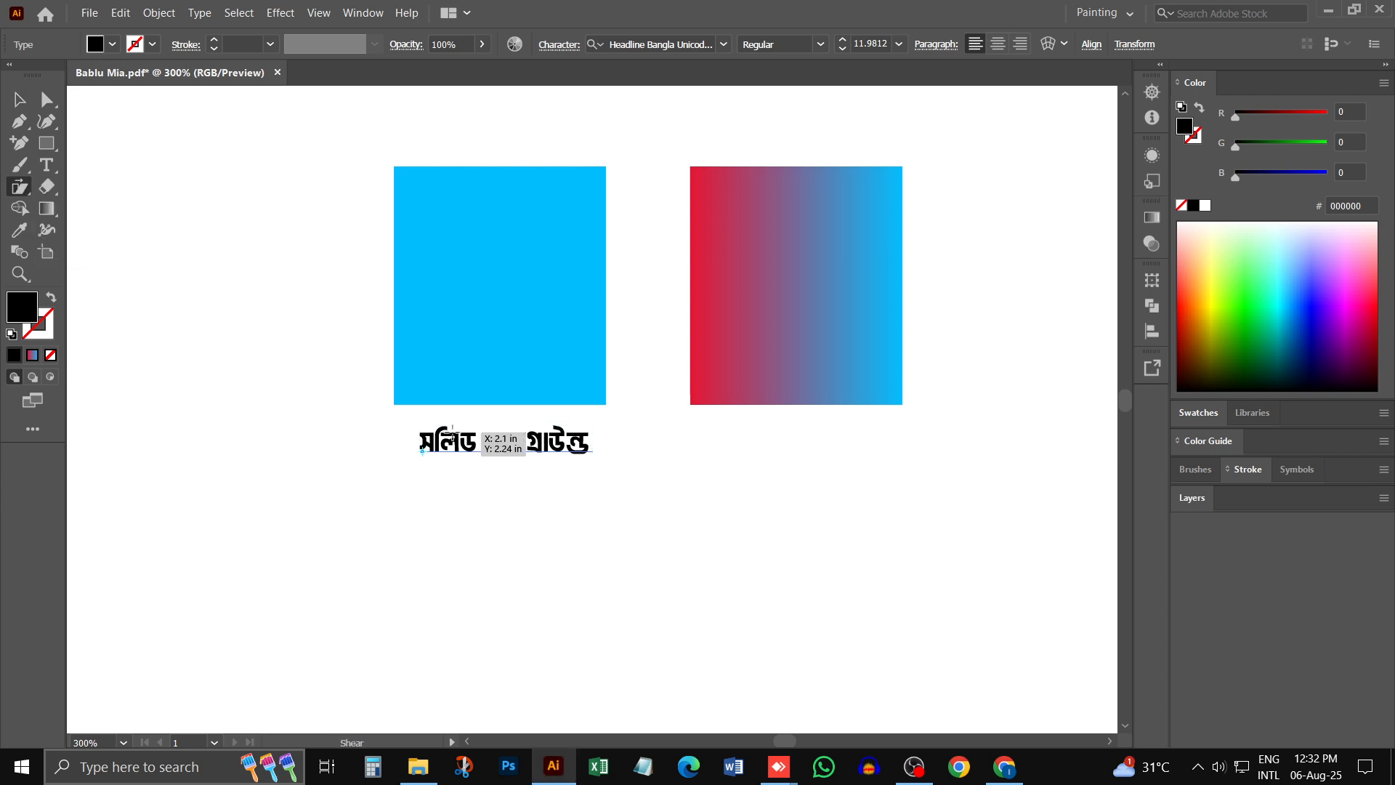
{"action": "left_click_drag", "start_coordinate": [537, 436], "coordinate": [504, 435]}
{"action": "key", "text": "v"}
{"action": "left_click", "coordinate": [547, 435], "text": "ctrl"}
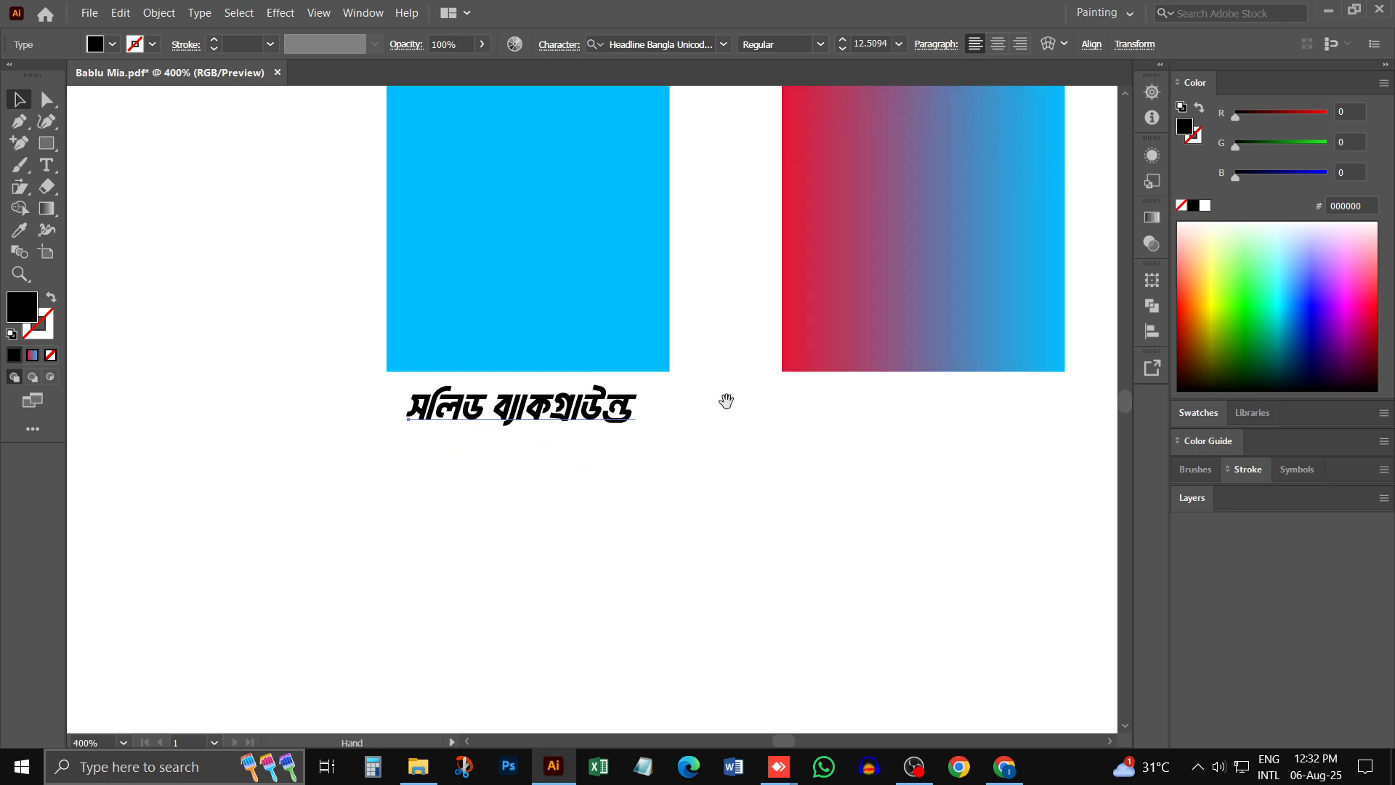
- Duplicate the slanted label under the gradient rectangle and change the copy's wording to "গ্রেডিয়েন্ট ব্যাকগ্রাউন্ড"
{"action": "left_click_drag", "start_coordinate": [724, 398], "coordinate": [613, 458]}
{"action": "left_click_drag", "start_coordinate": [452, 476], "coordinate": [660, 451]}
{"action": "key", "text": "t"}
{"action": "type", "text": "COZব্যাকগ্রাউন্ড"}
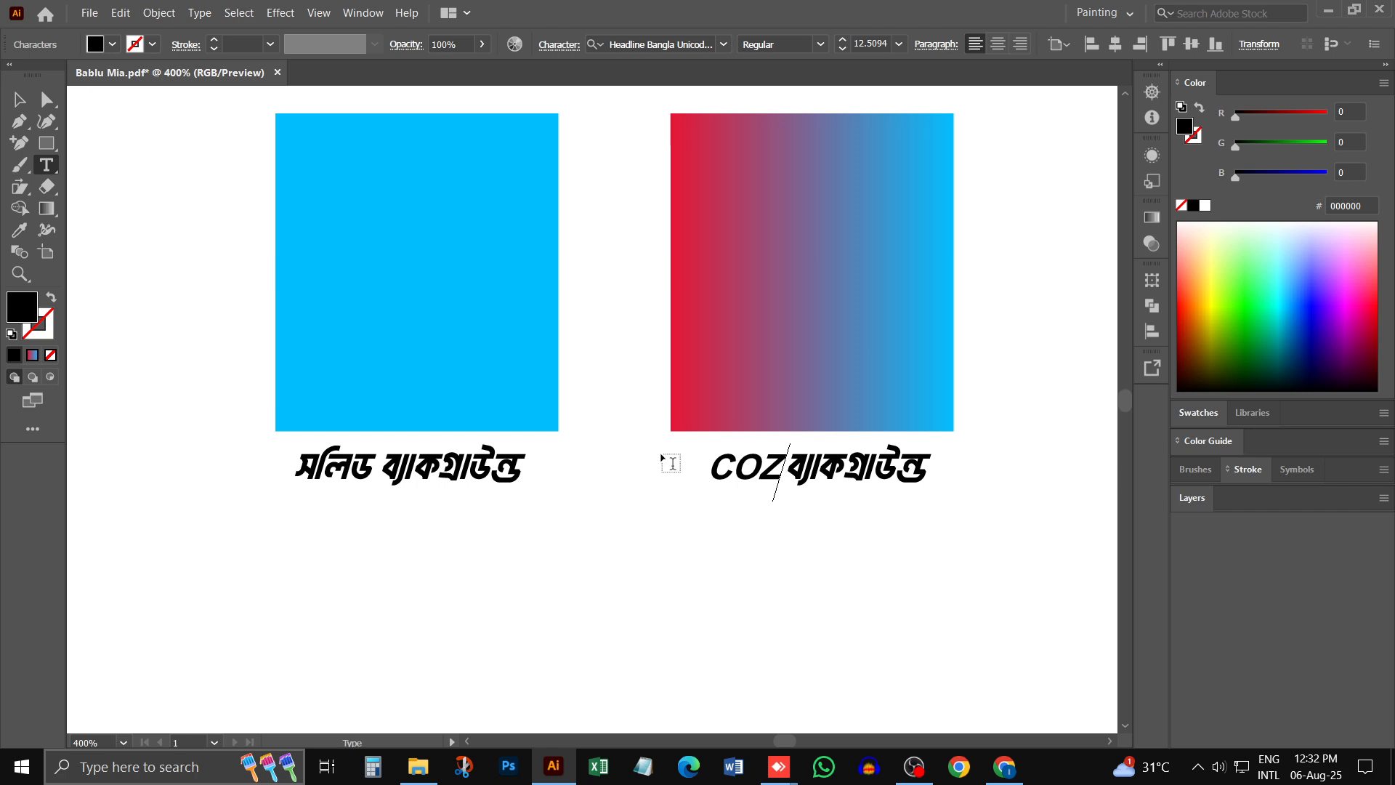
{"action": "key", "text": "BackSpace"}
{"action": "key", "text": "BackSpace"}
{"action": "key", "text": "BackSpace"}
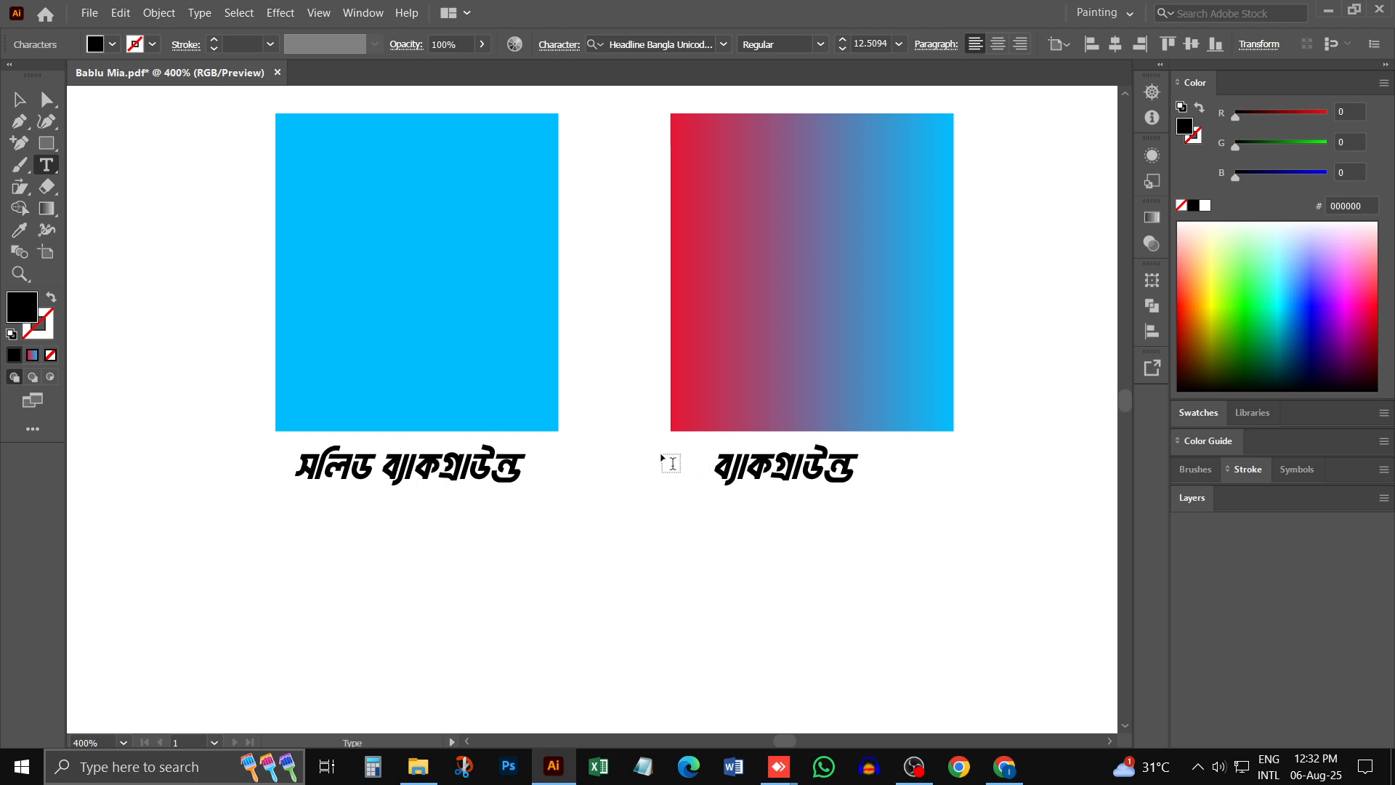
{"action": "type", "text": "গ্রেডি "}
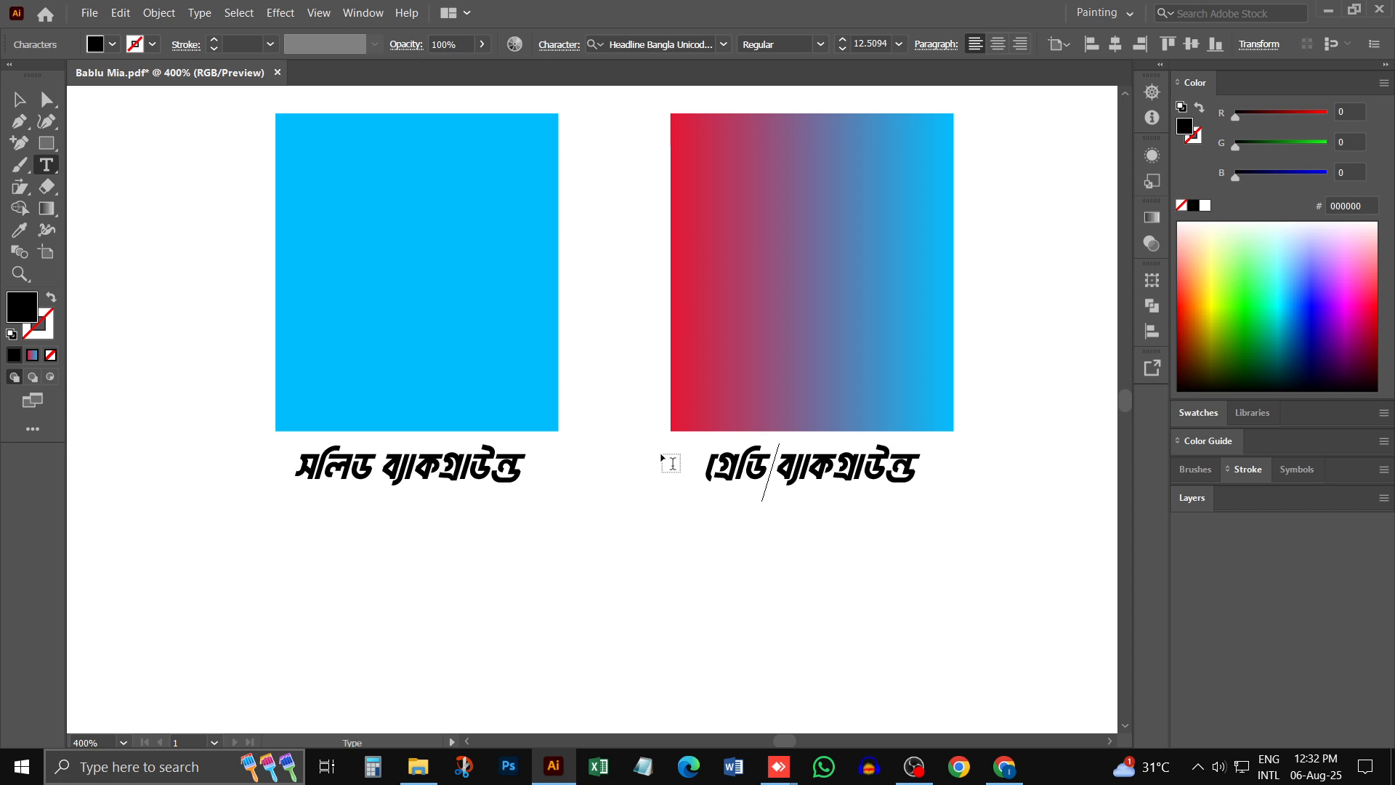
{"action": "type", "text": "য়েন্ট"}
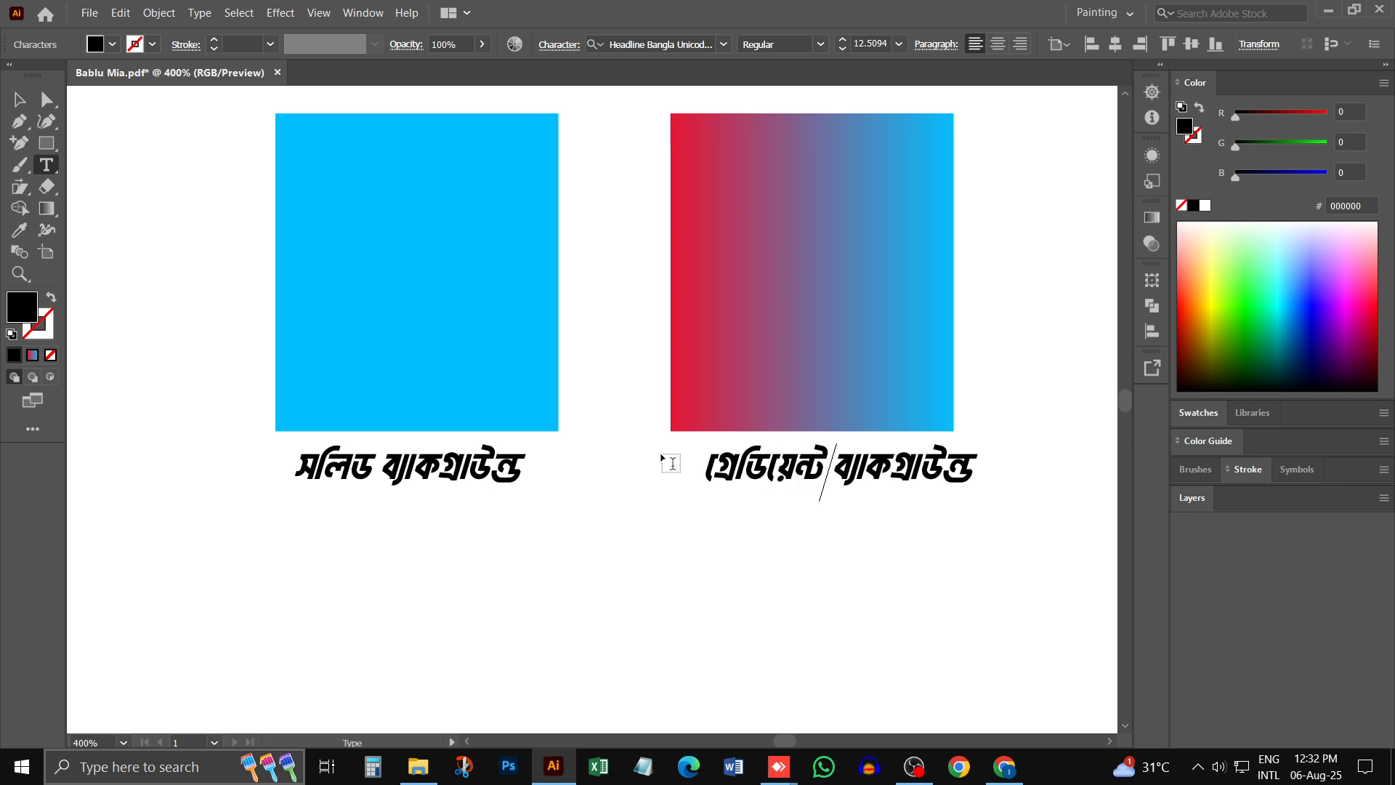
{"action": "key", "text": "Escape"}
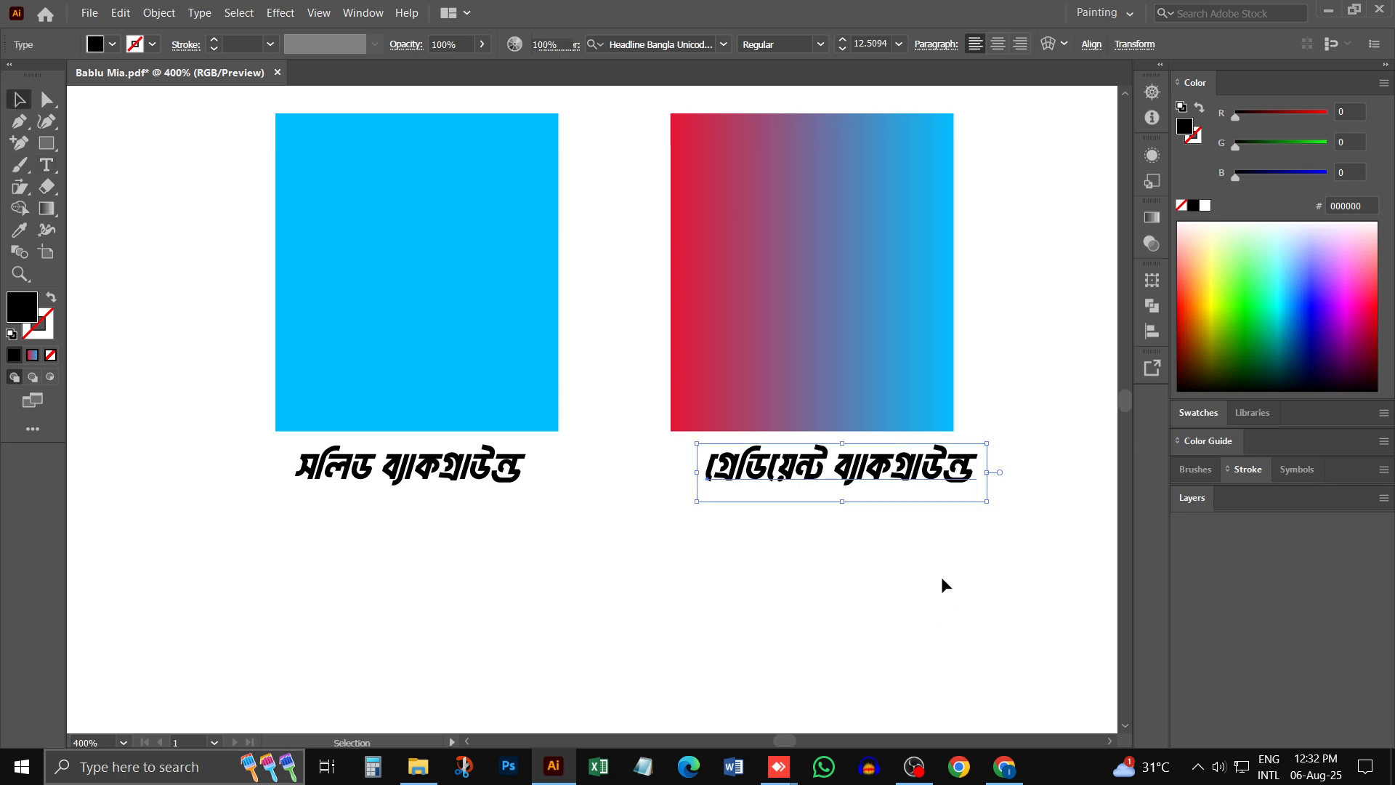
- Nudge both labels slightly to the left beneath their rectangles and leave nothing selected
{"action": "left_click", "coordinate": [944, 584]}
{"action": "left_click_drag", "start_coordinate": [911, 482], "coordinate": [889, 481]}
{"action": "left_click", "coordinate": [713, 554]}
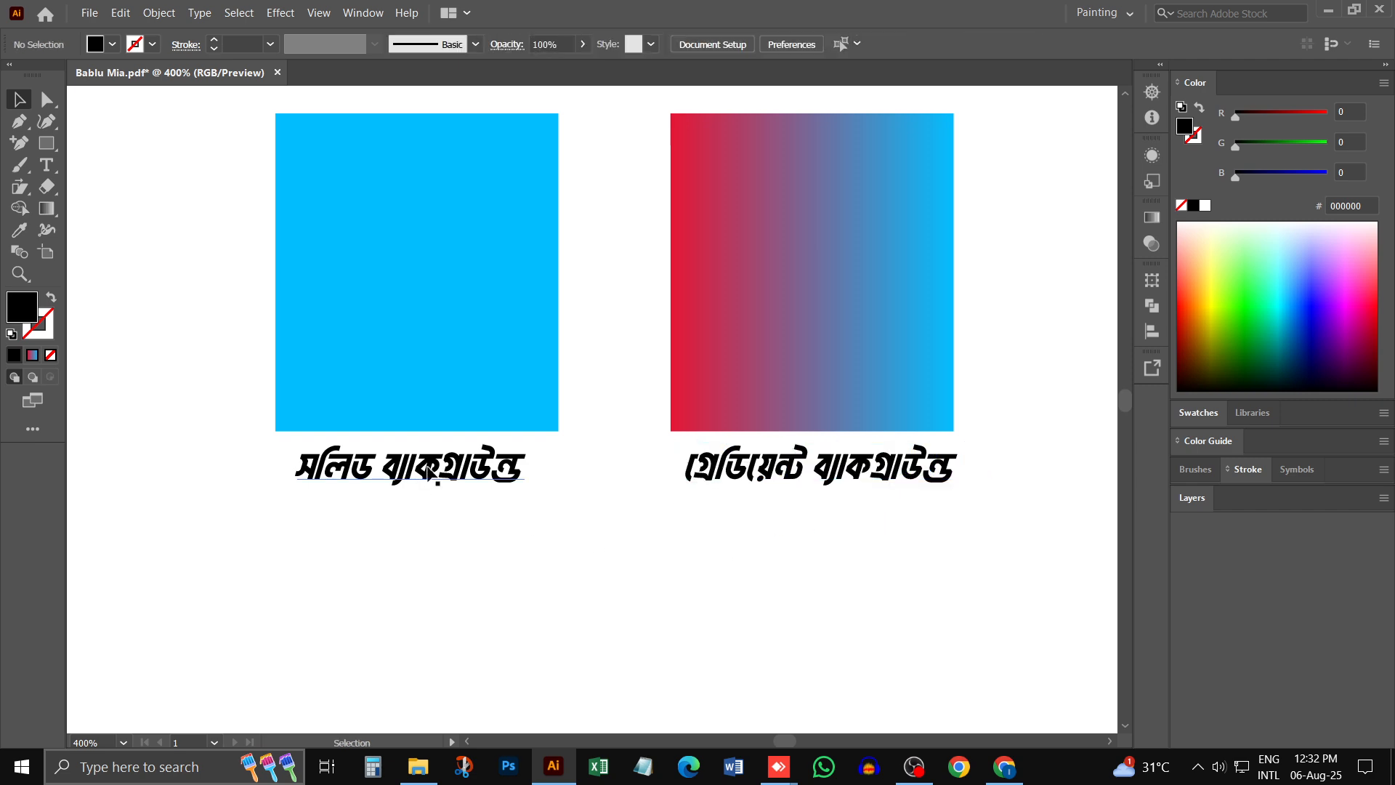
{"action": "left_click_drag", "start_coordinate": [435, 468], "coordinate": [428, 468]}
{"action": "left_click", "coordinate": [776, 574]}
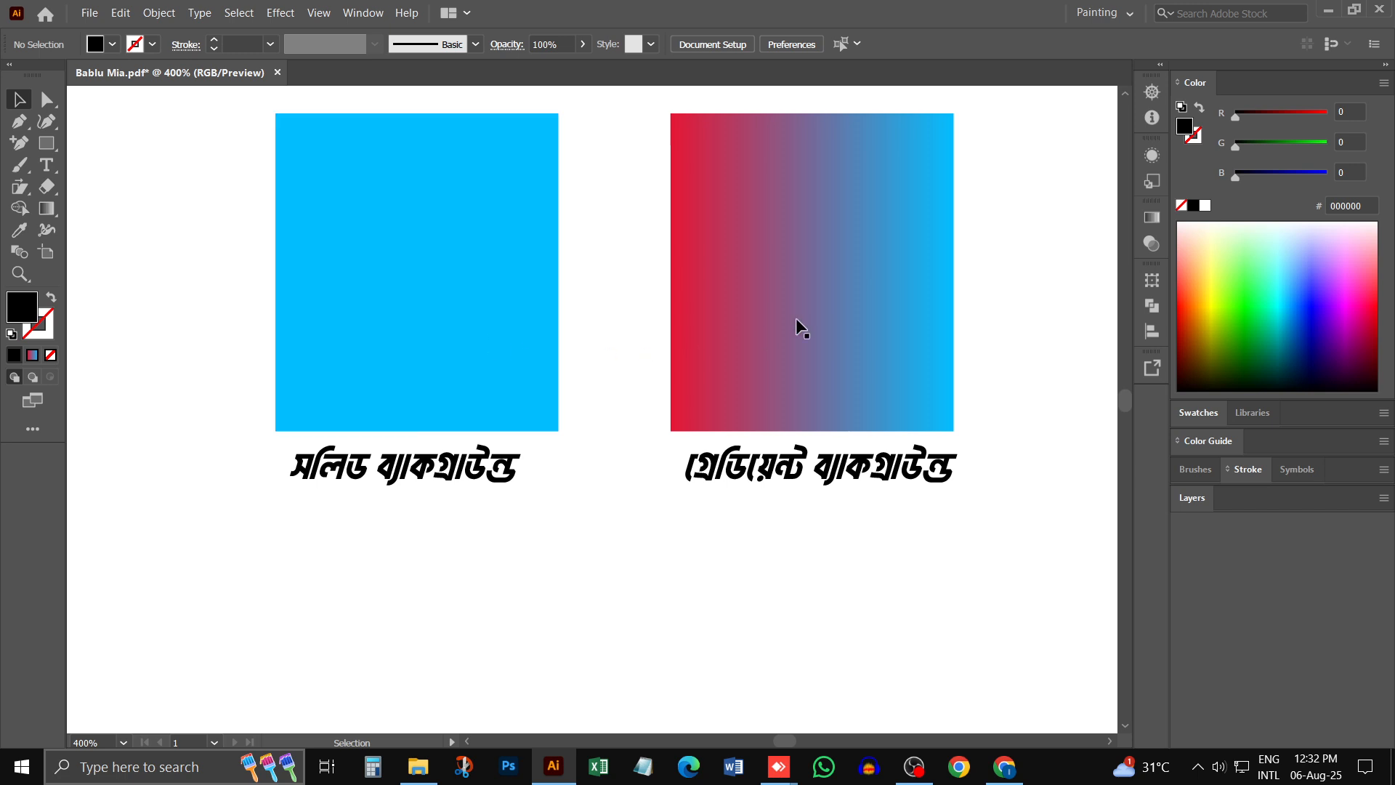
- Compare the solid and gradient sample rectangles with the blue header background of the certificate's letterhead
{"action": "left_click", "coordinate": [829, 300]}
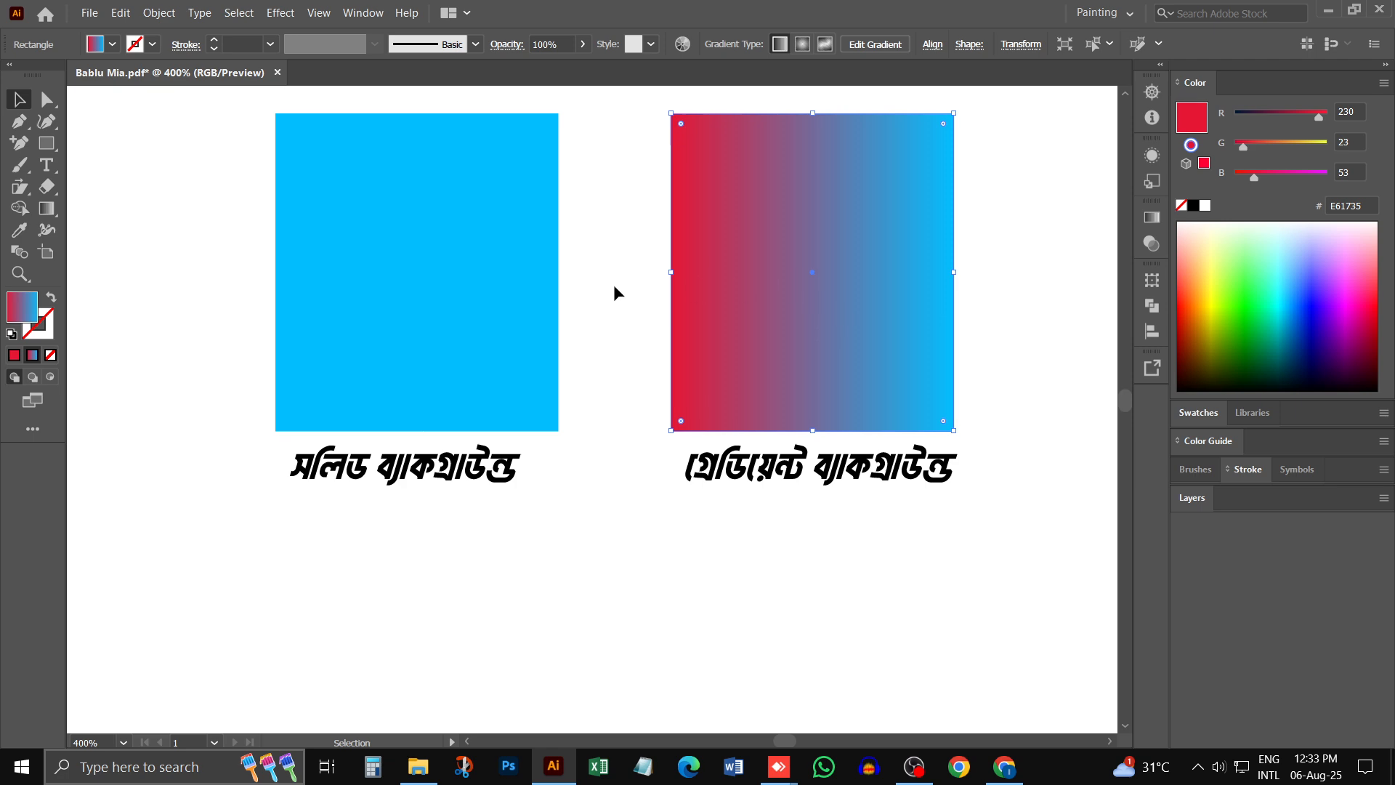
{"action": "key", "text": "ctrl+minus"}
{"action": "key", "text": "ctrl+minus"}
{"action": "key", "text": "ctrl+minus"}
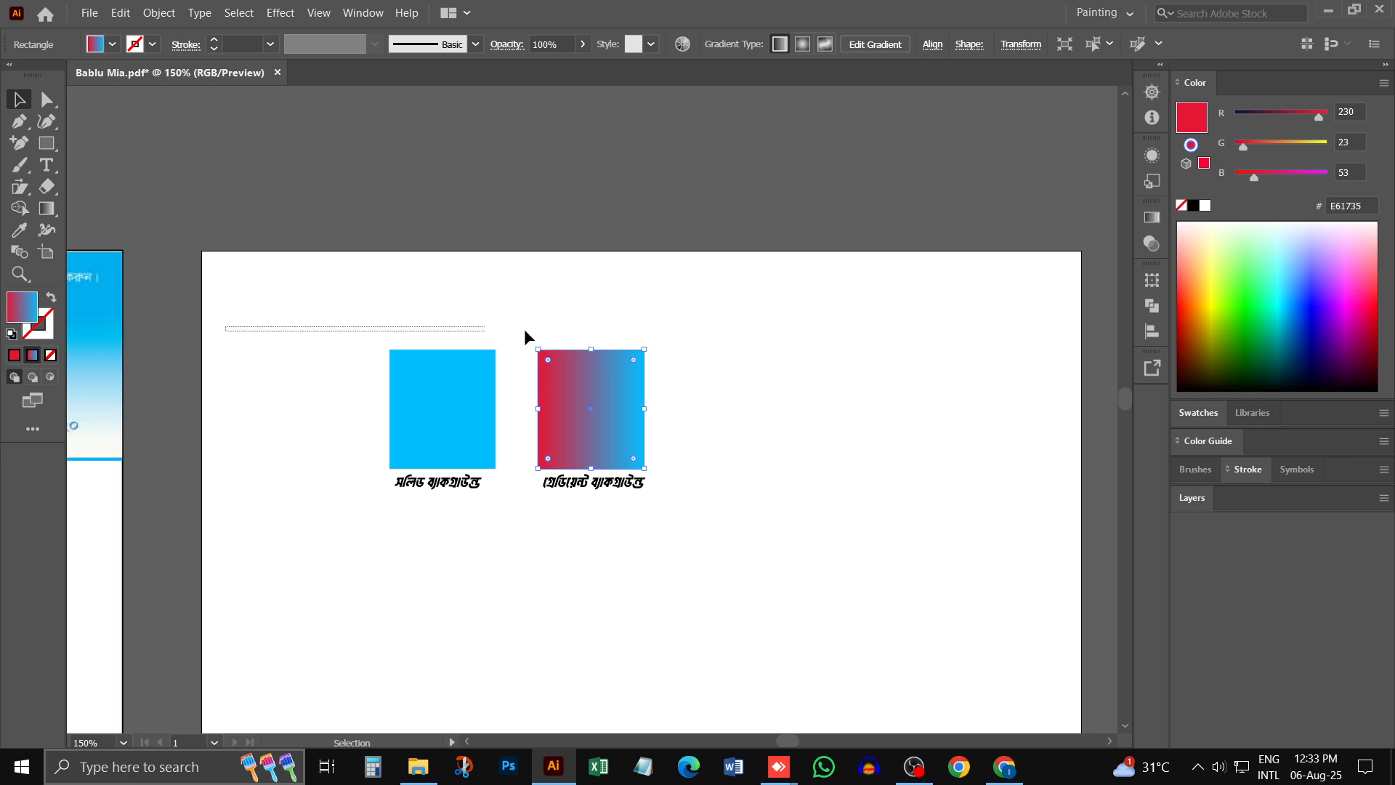
{"action": "left_click", "coordinate": [525, 329]}
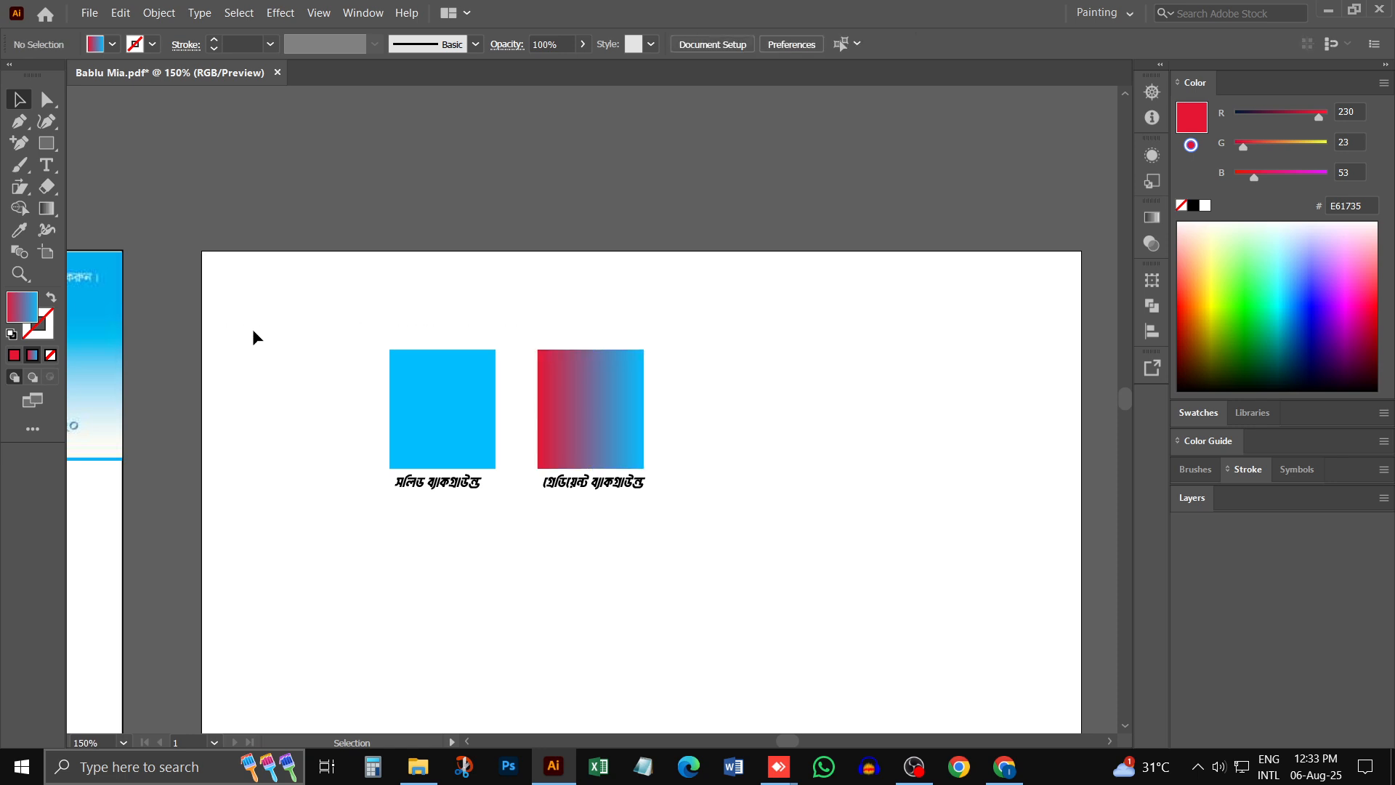
{"action": "scroll", "coordinate": [240, 570], "scroll_direction": "left", "scroll_amount": 6}
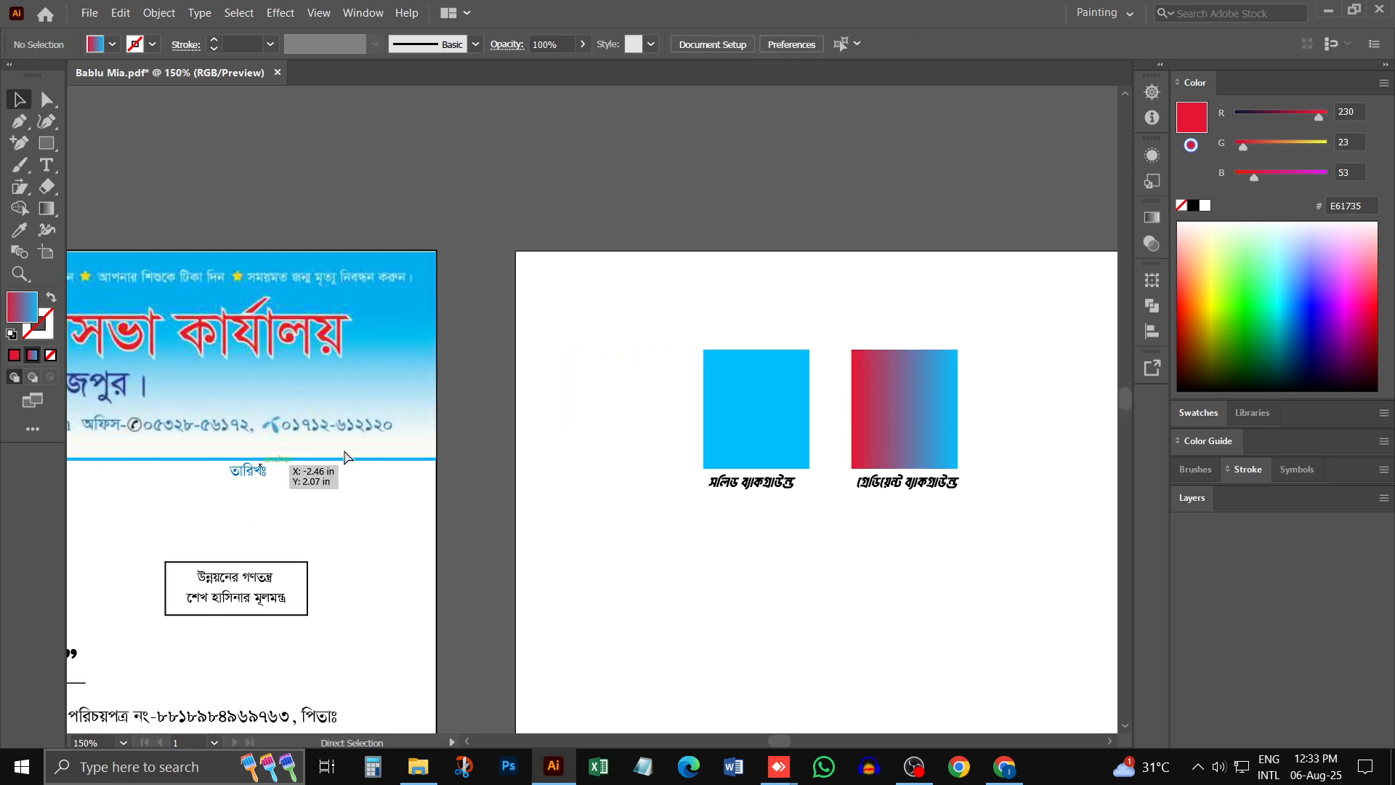
{"action": "scroll", "coordinate": [205, 372], "scroll_direction": "left", "scroll_amount": 6}
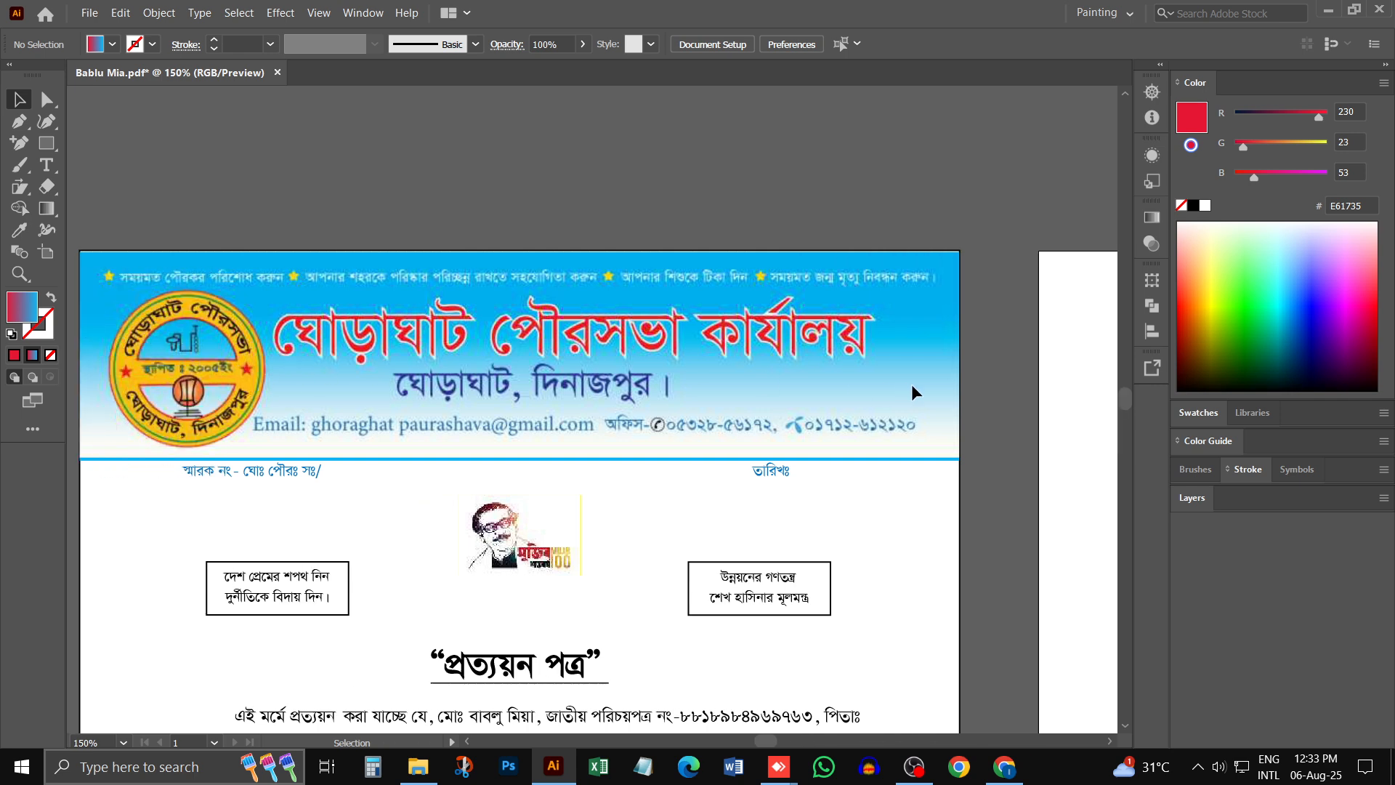
{"action": "scroll", "coordinate": [935, 370], "scroll_direction": "left", "scroll_amount": 1}
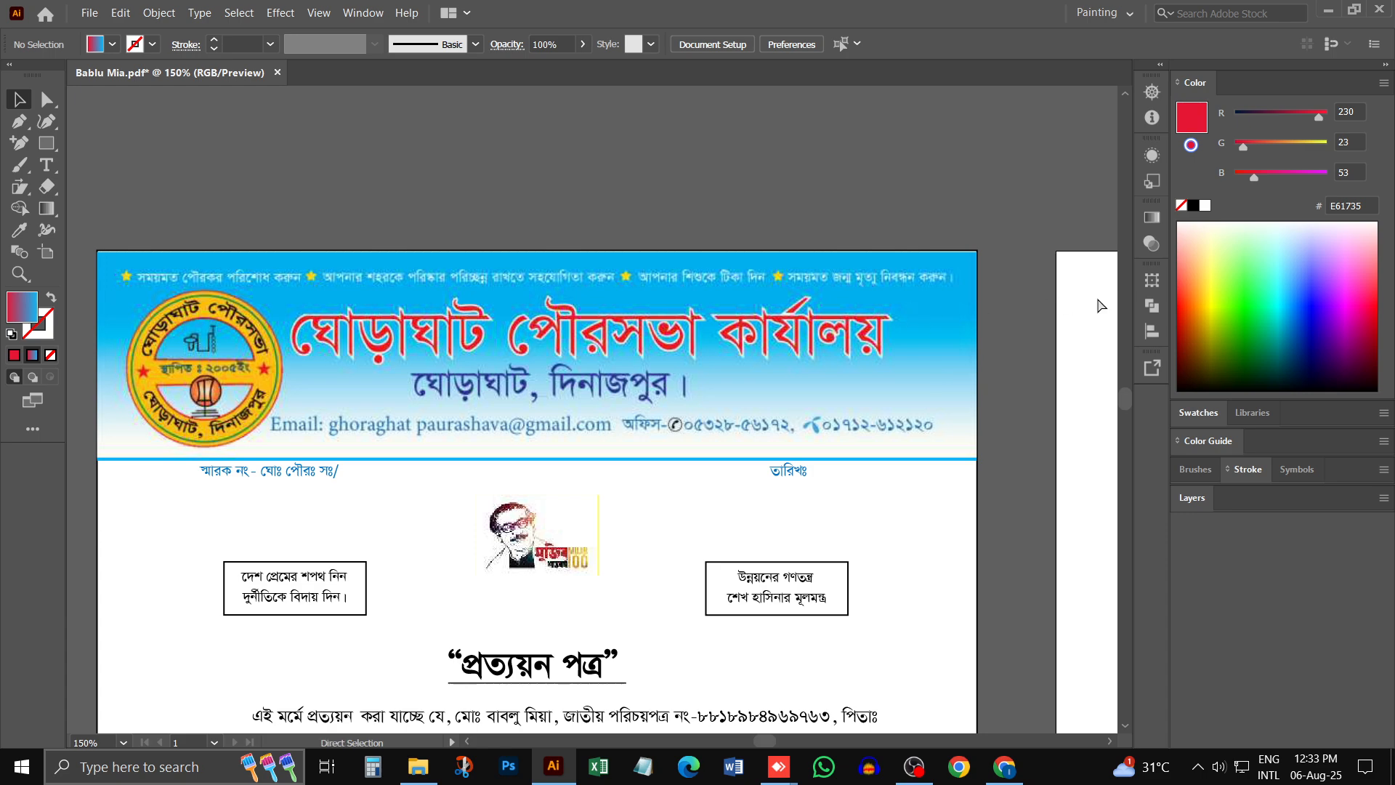
{"action": "scroll", "coordinate": [936, 371], "scroll_direction": "right", "scroll_amount": 5}
{"action": "scroll", "coordinate": [973, 376], "scroll_direction": "right", "scroll_amount": 2}
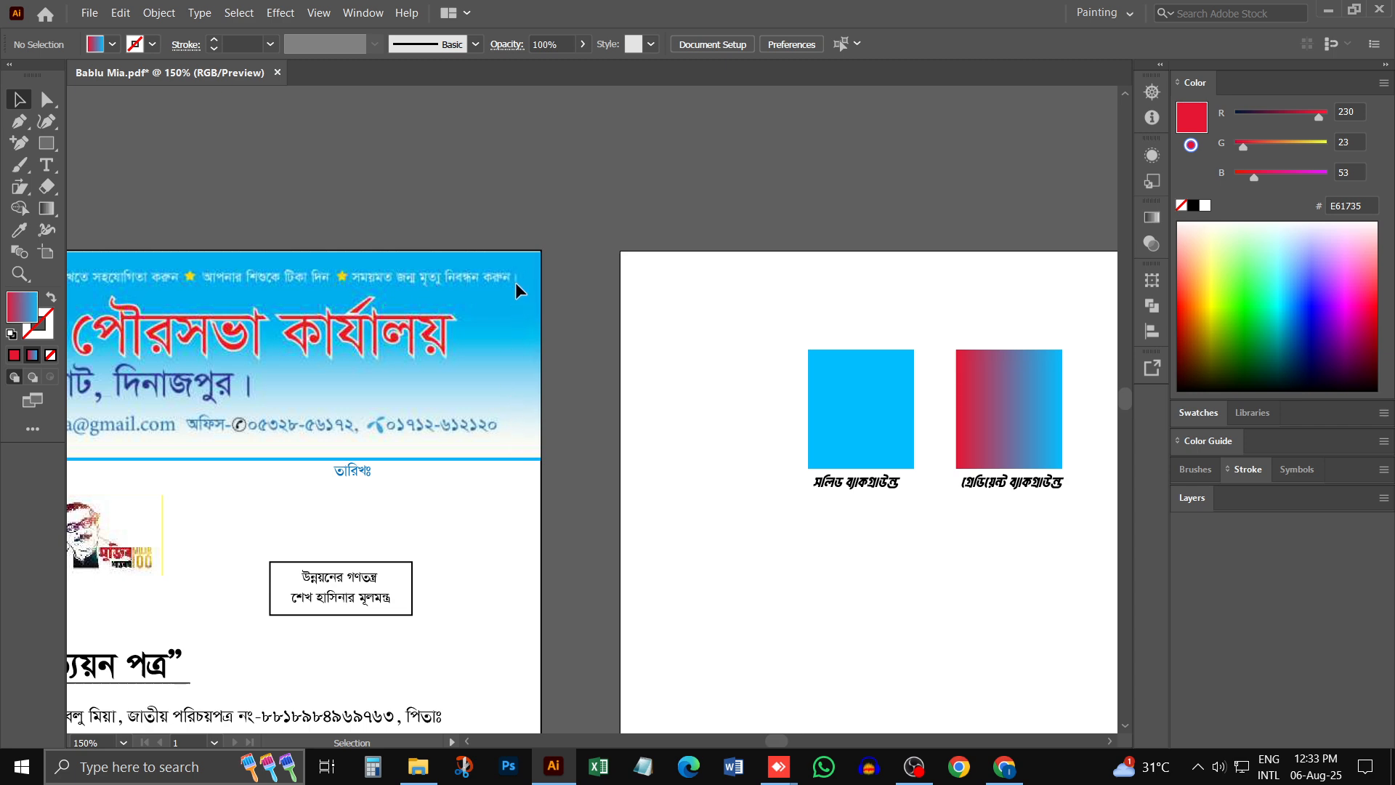
{"action": "scroll", "coordinate": [427, 443], "scroll_direction": "left", "scroll_amount": 5}
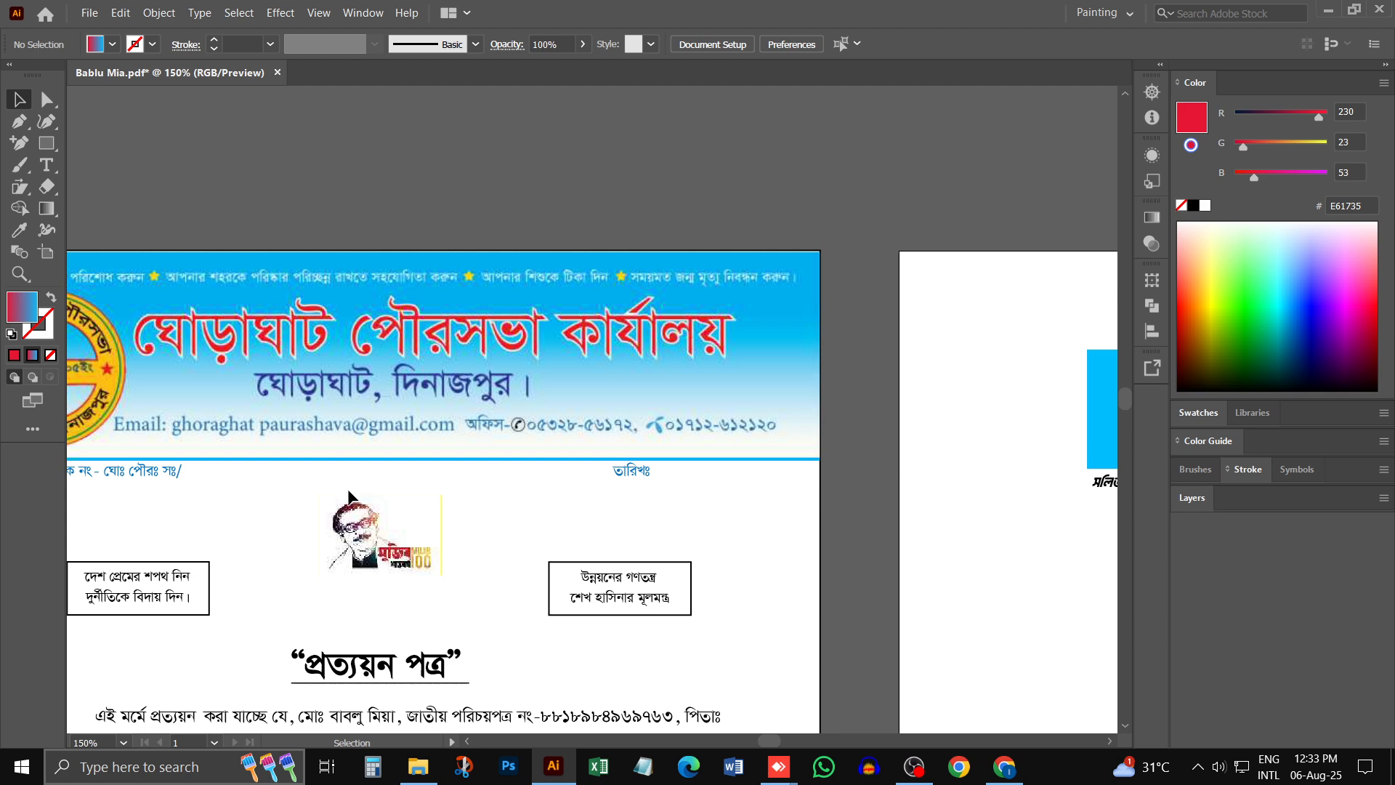
{"action": "scroll", "coordinate": [245, 444], "scroll_direction": "left", "scroll_amount": 1}
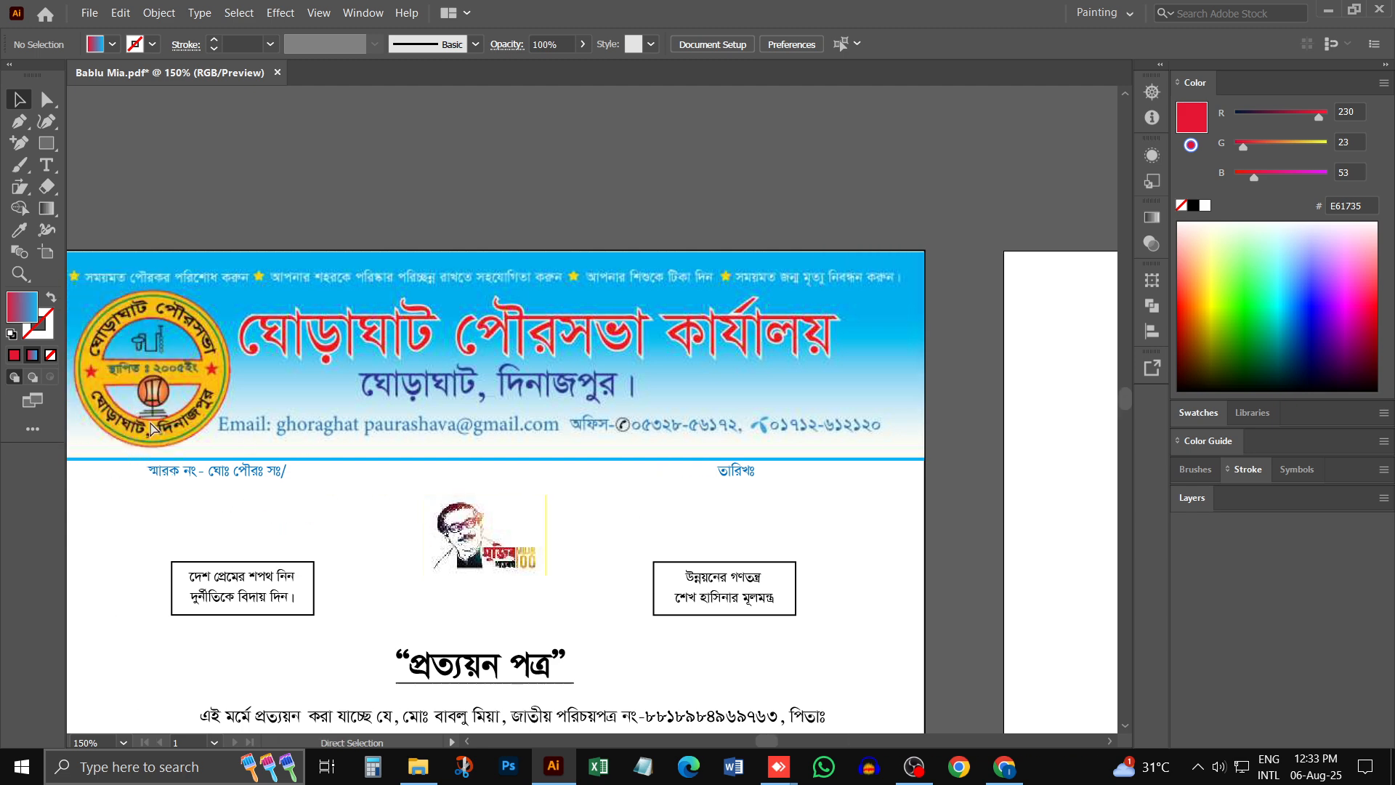
{"action": "scroll", "coordinate": [245, 444], "scroll_direction": "left", "scroll_amount": 4}
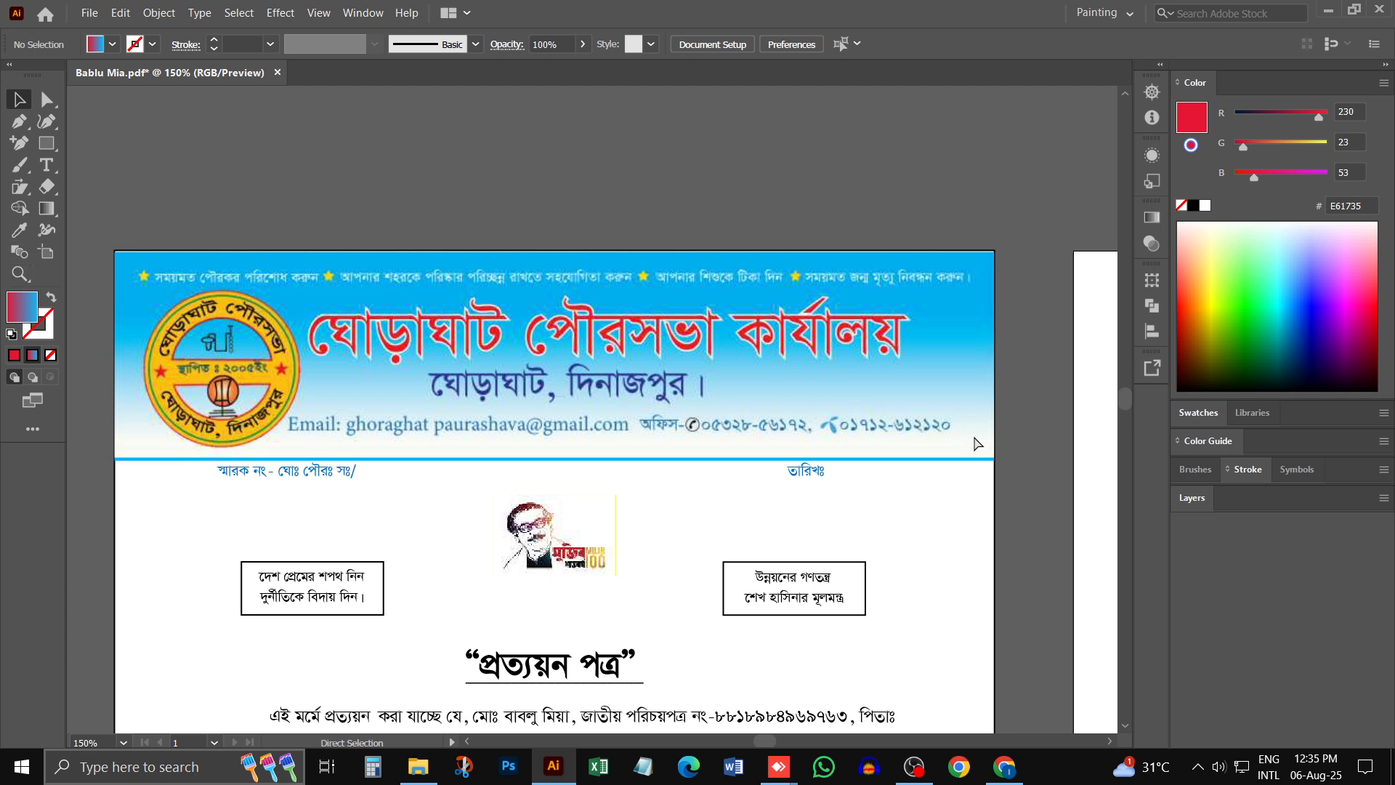
- Move both sample rectangles and their labels off the blank artboard into the empty area above the artboards, leaving nothing selected
{"action": "scroll", "coordinate": [863, 574], "scroll_direction": "right", "scroll_amount": 1}
{"action": "scroll", "coordinate": [862, 574], "scroll_direction": "right", "scroll_amount": 10}
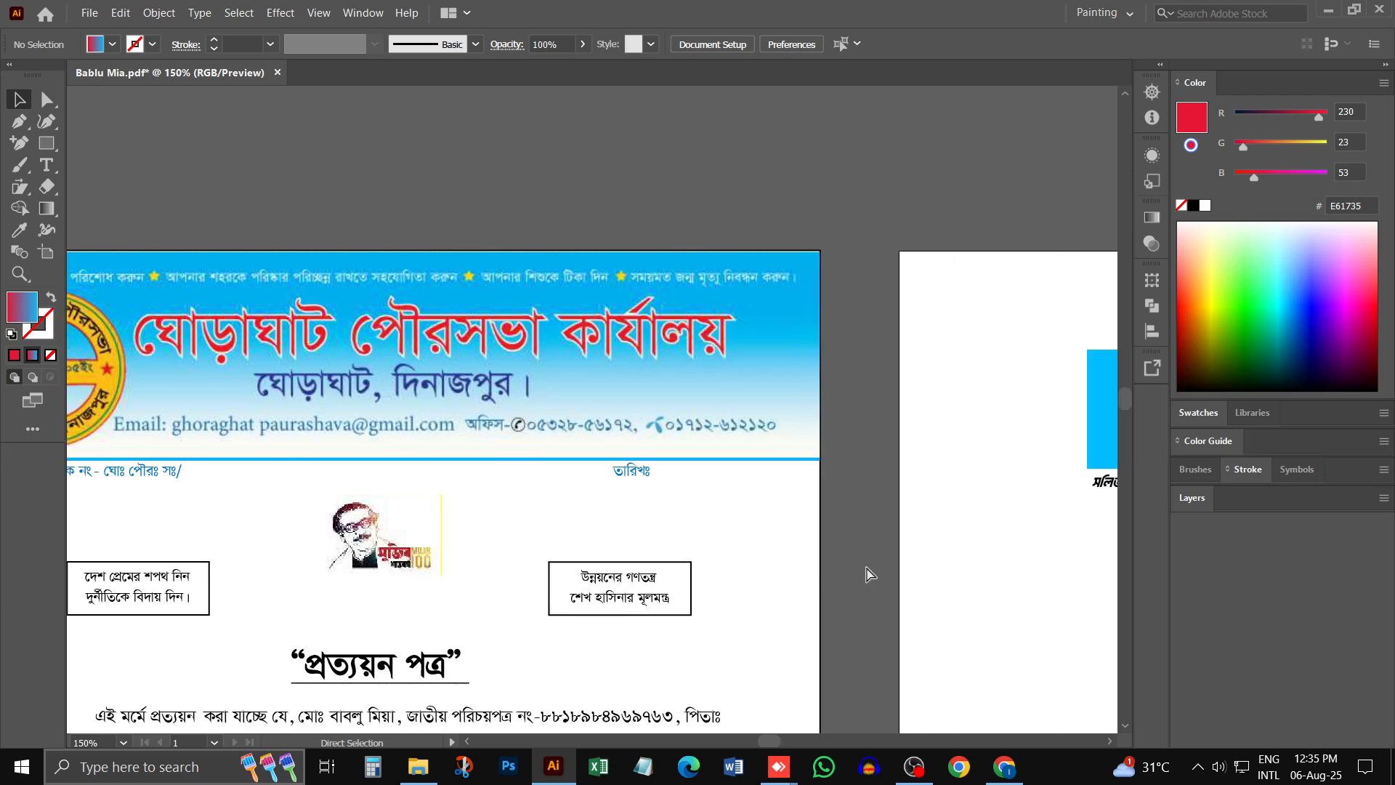
{"action": "left_click_drag", "start_coordinate": [913, 483], "coordinate": [723, 488]}
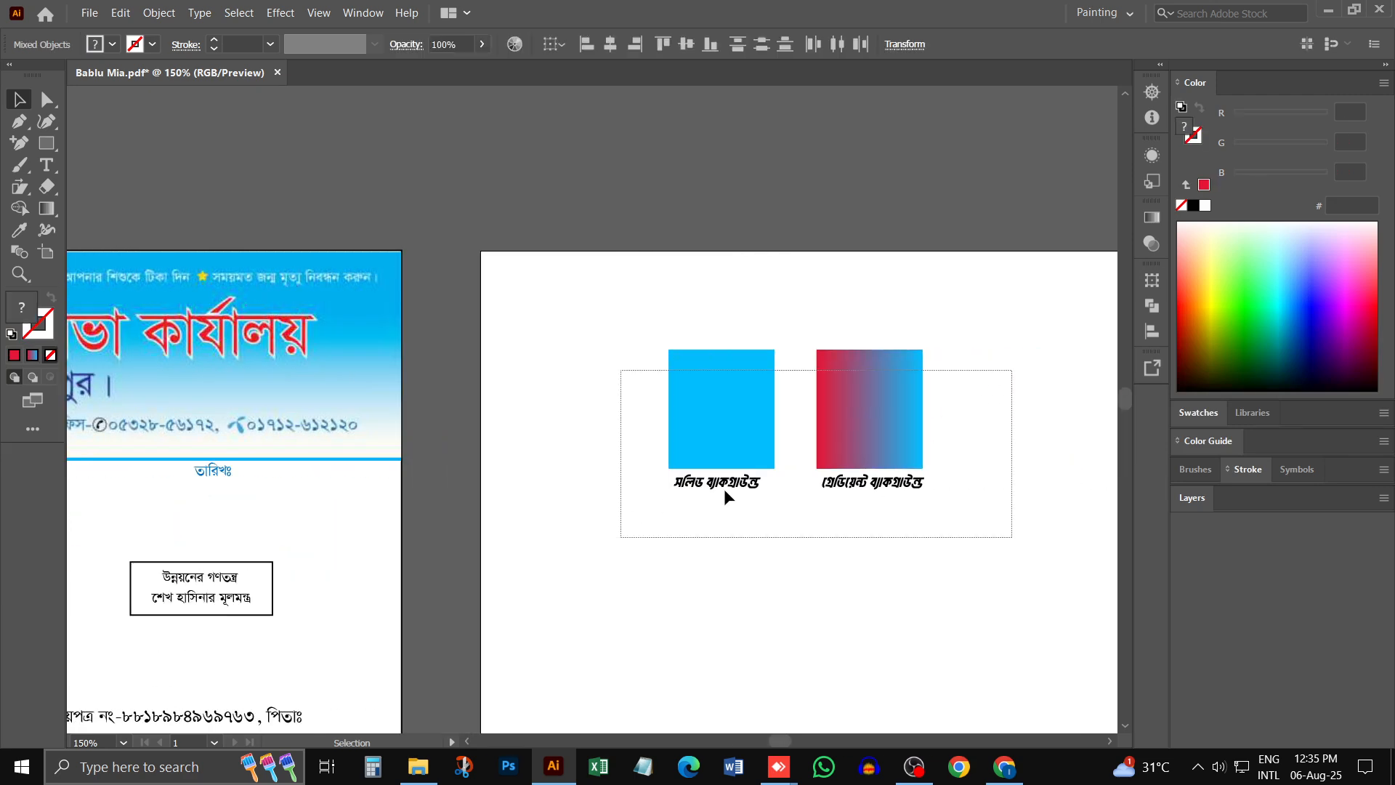
{"action": "left_click_drag", "start_coordinate": [847, 360], "coordinate": [499, 138]}
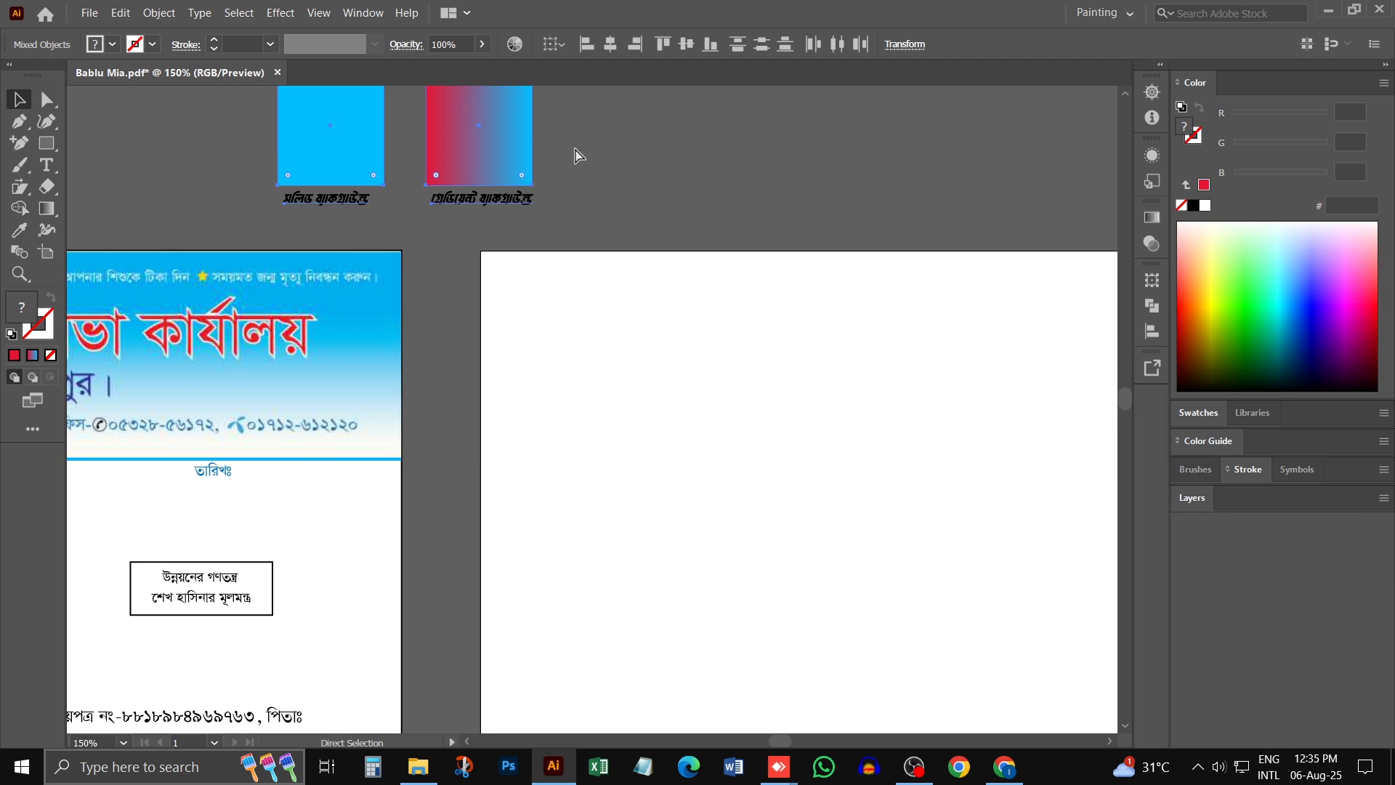
{"action": "left_click", "coordinate": [573, 149]}
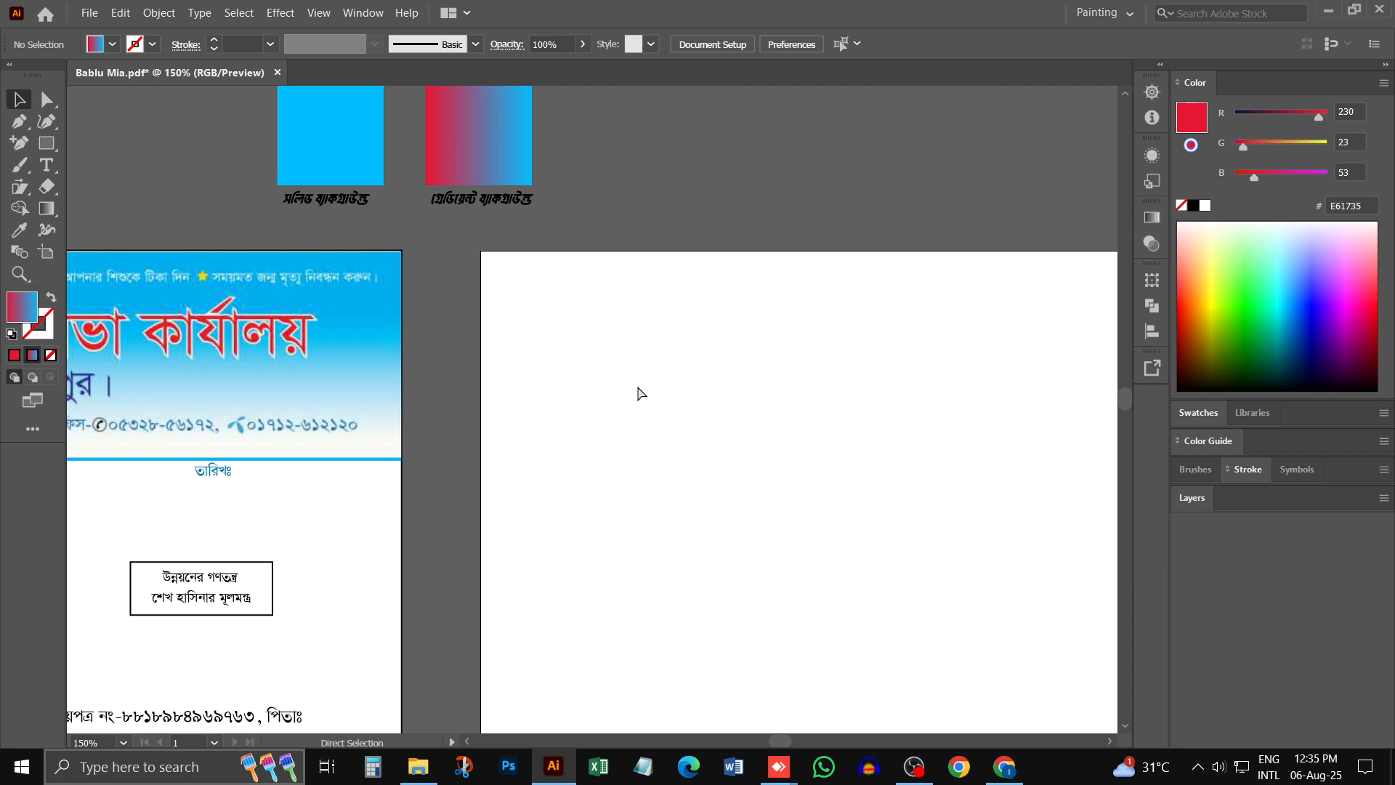
{"action": "key", "text": "ctrl+minus"}
{"action": "left_click_drag", "start_coordinate": [718, 352], "coordinate": [630, 334]}
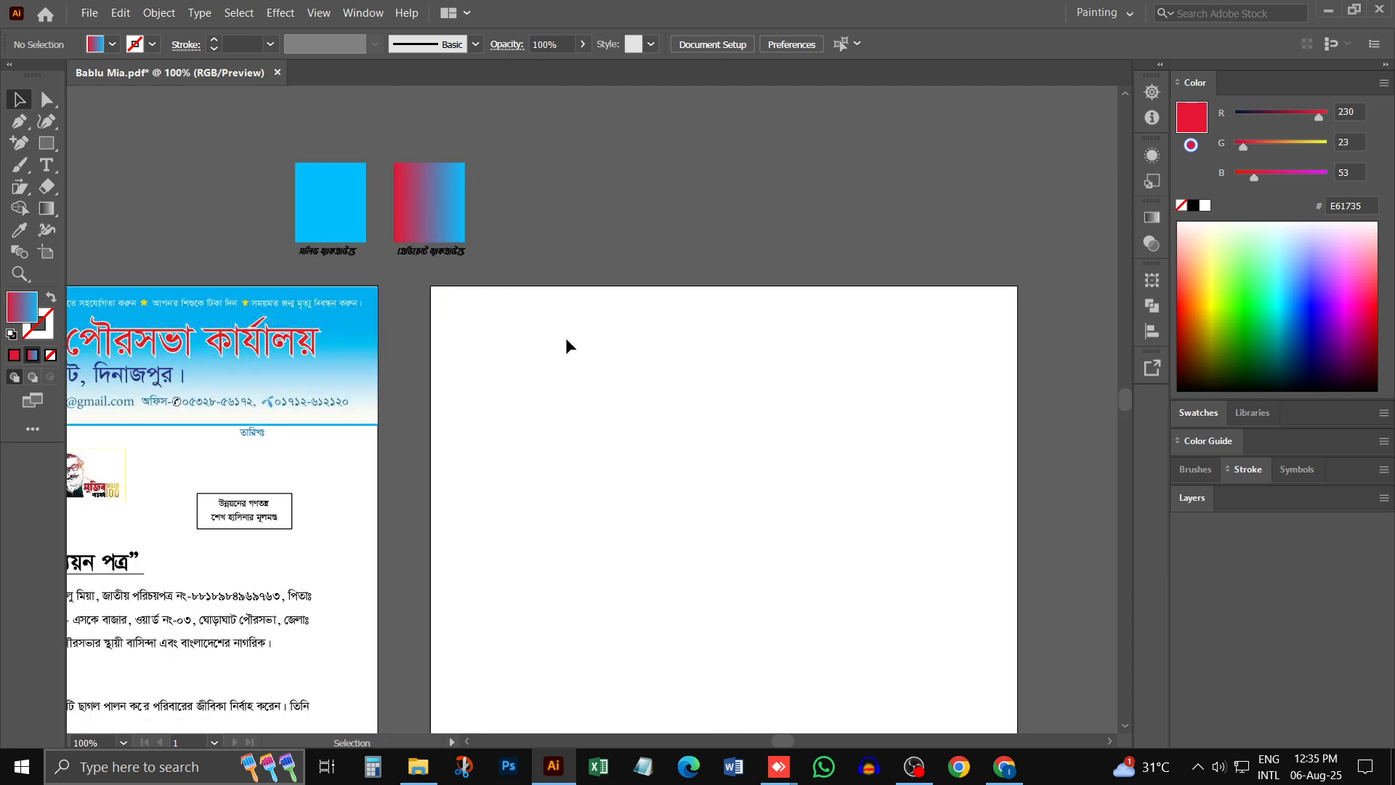
{"action": "left_click", "coordinate": [45, 145]}
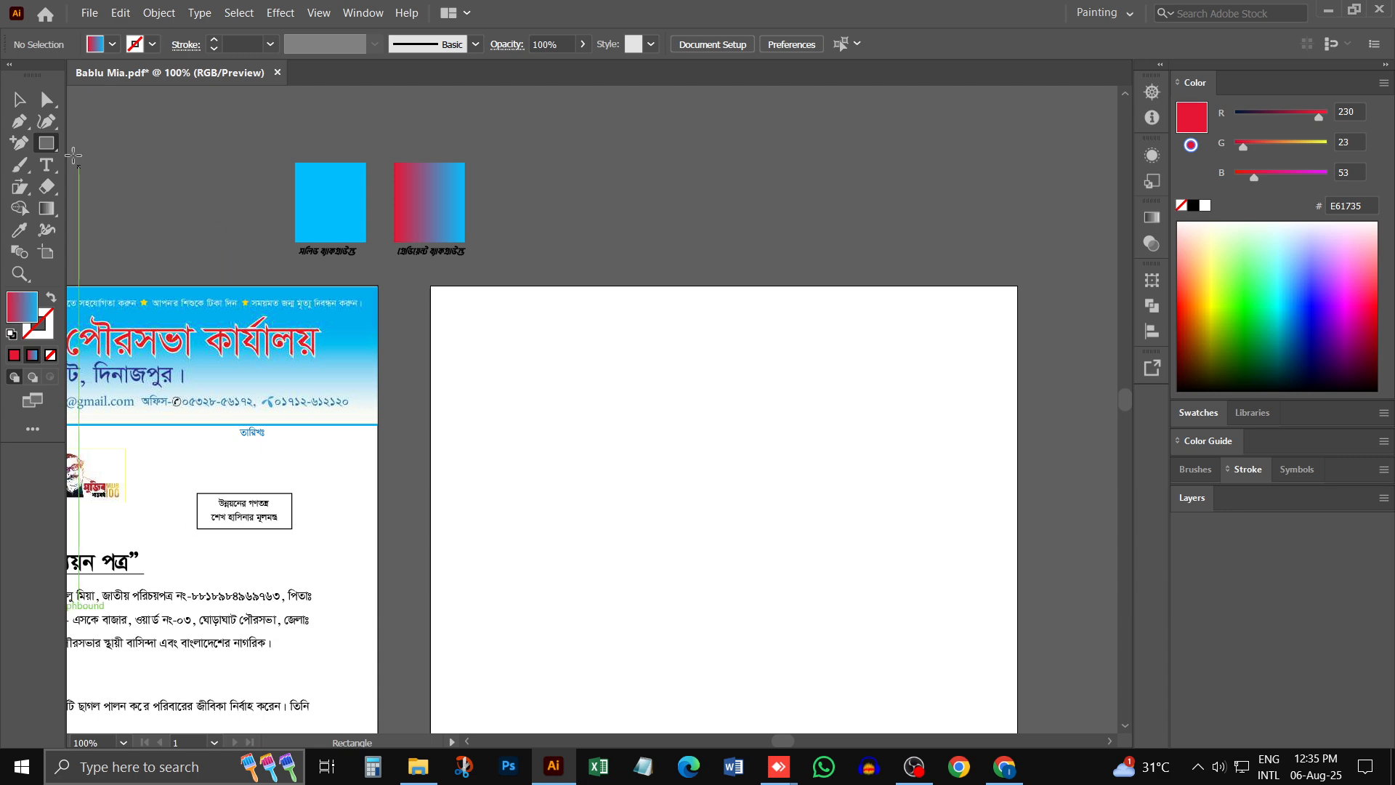
{"action": "left_click", "coordinate": [49, 147]}
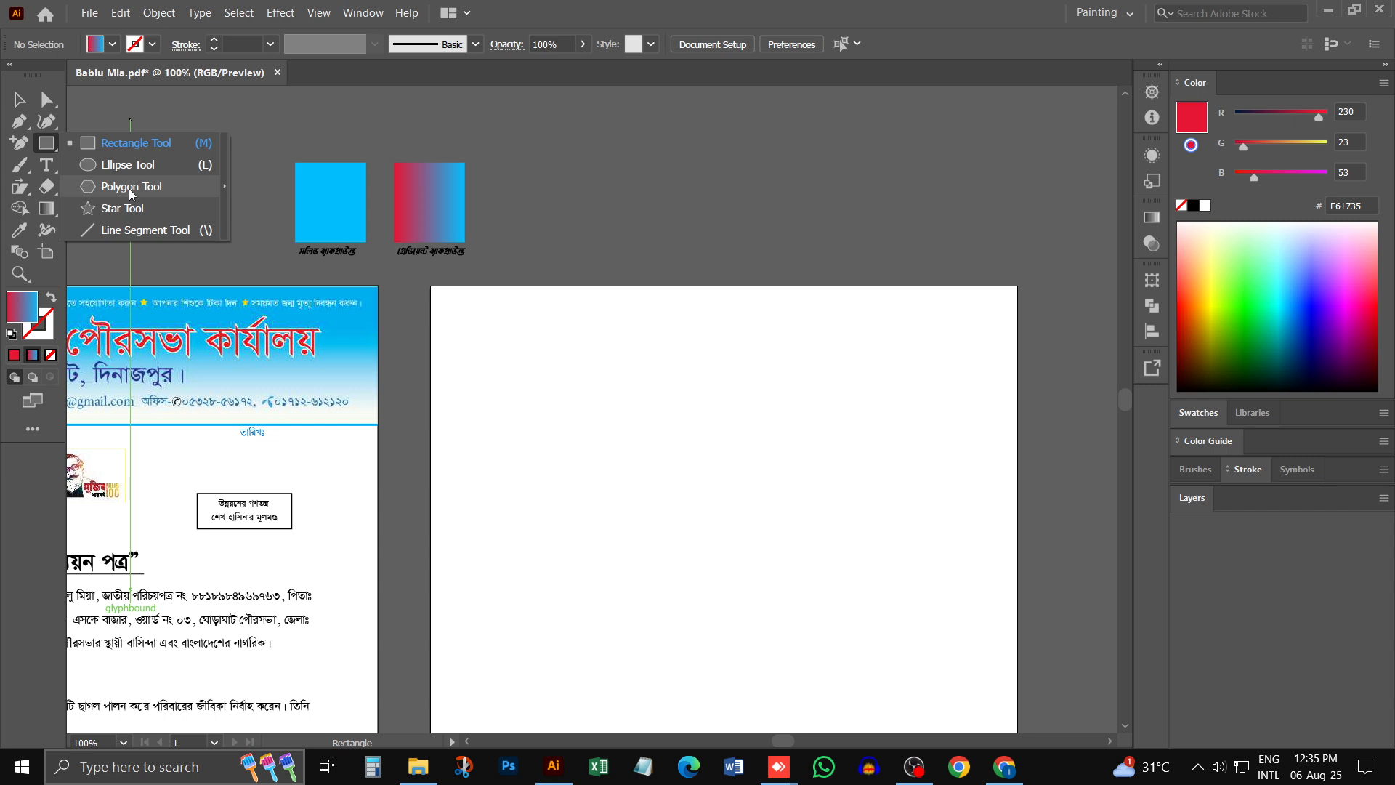
- Switch to Chrome and search for "SHAPE" in a new tab, showing the image results
{"action": "left_click", "coordinate": [1004, 766]}
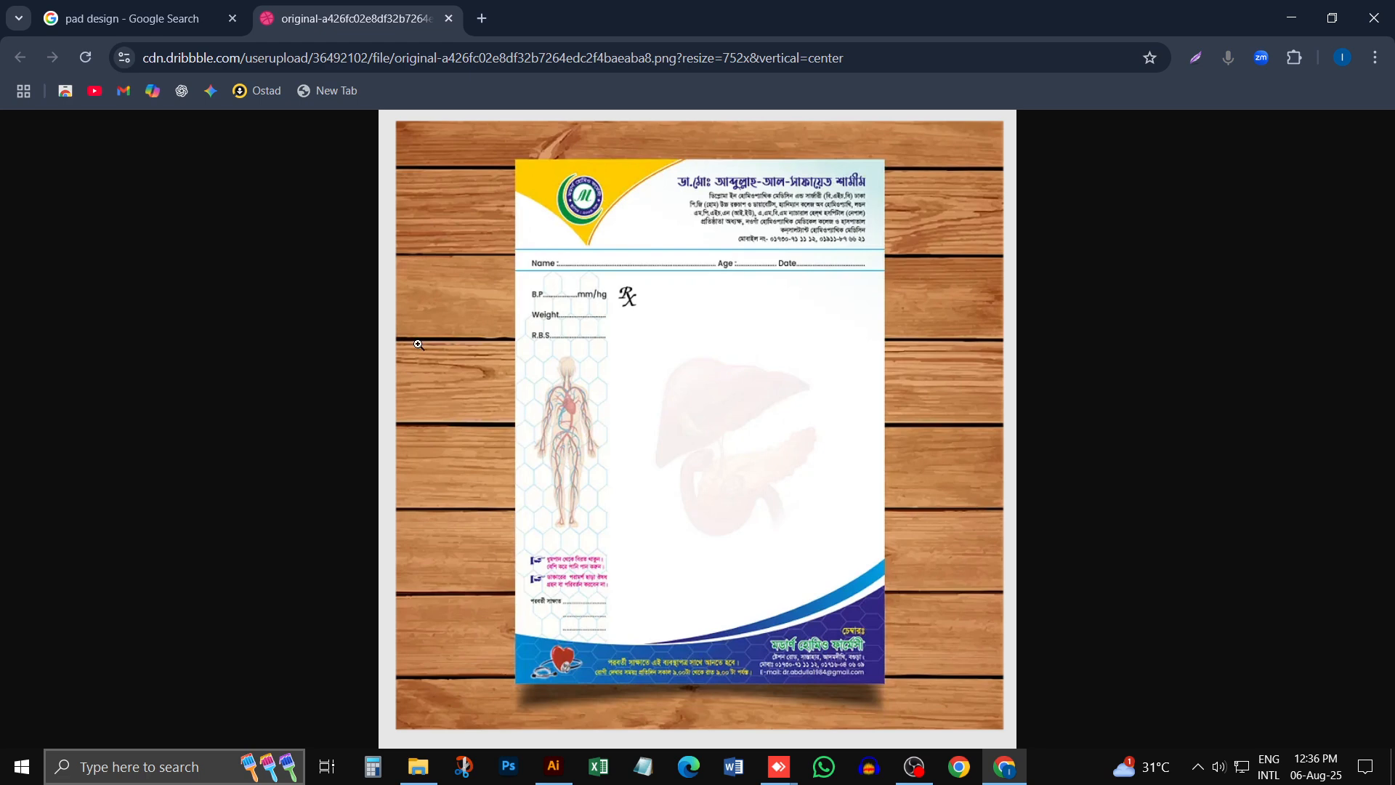
{"action": "left_click", "coordinate": [487, 51]}
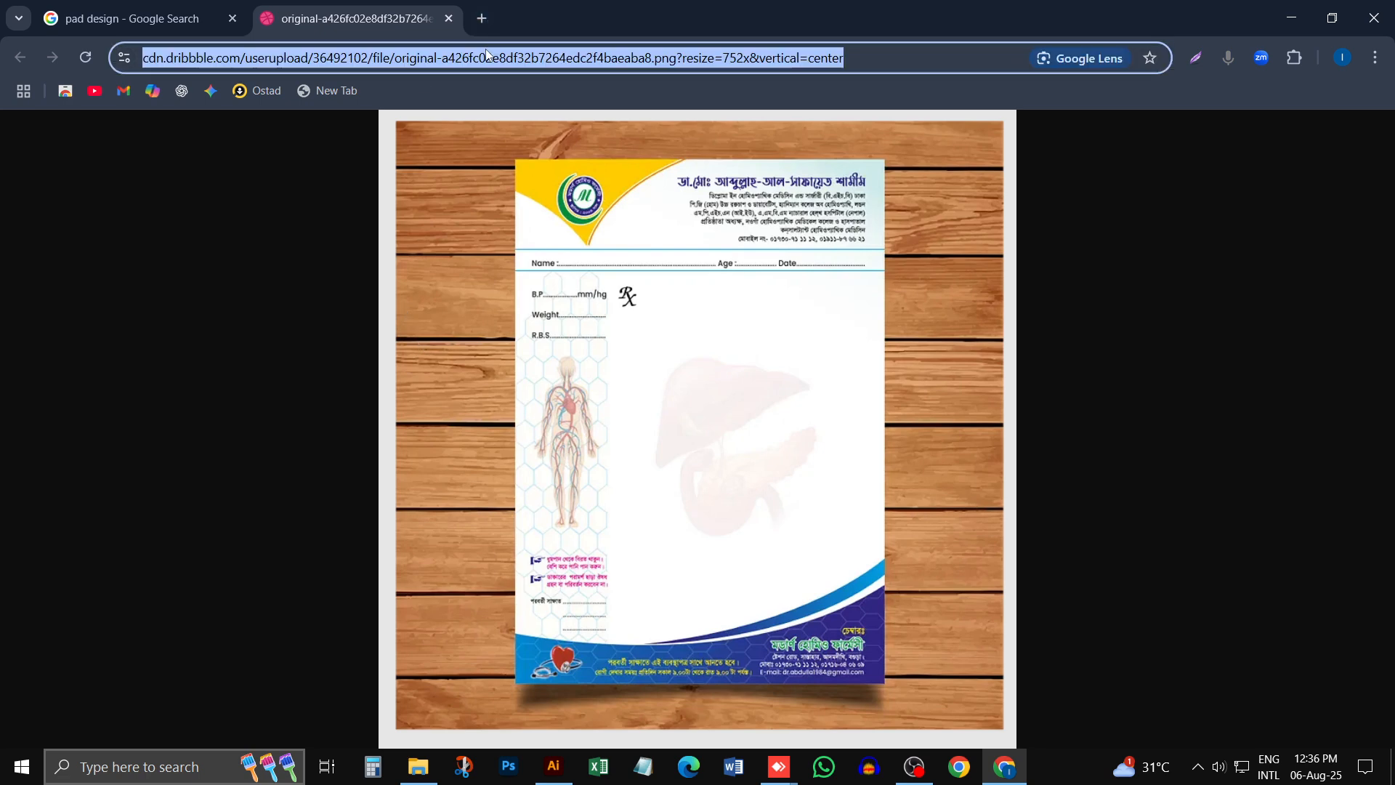
{"action": "left_click", "coordinate": [482, 19]}
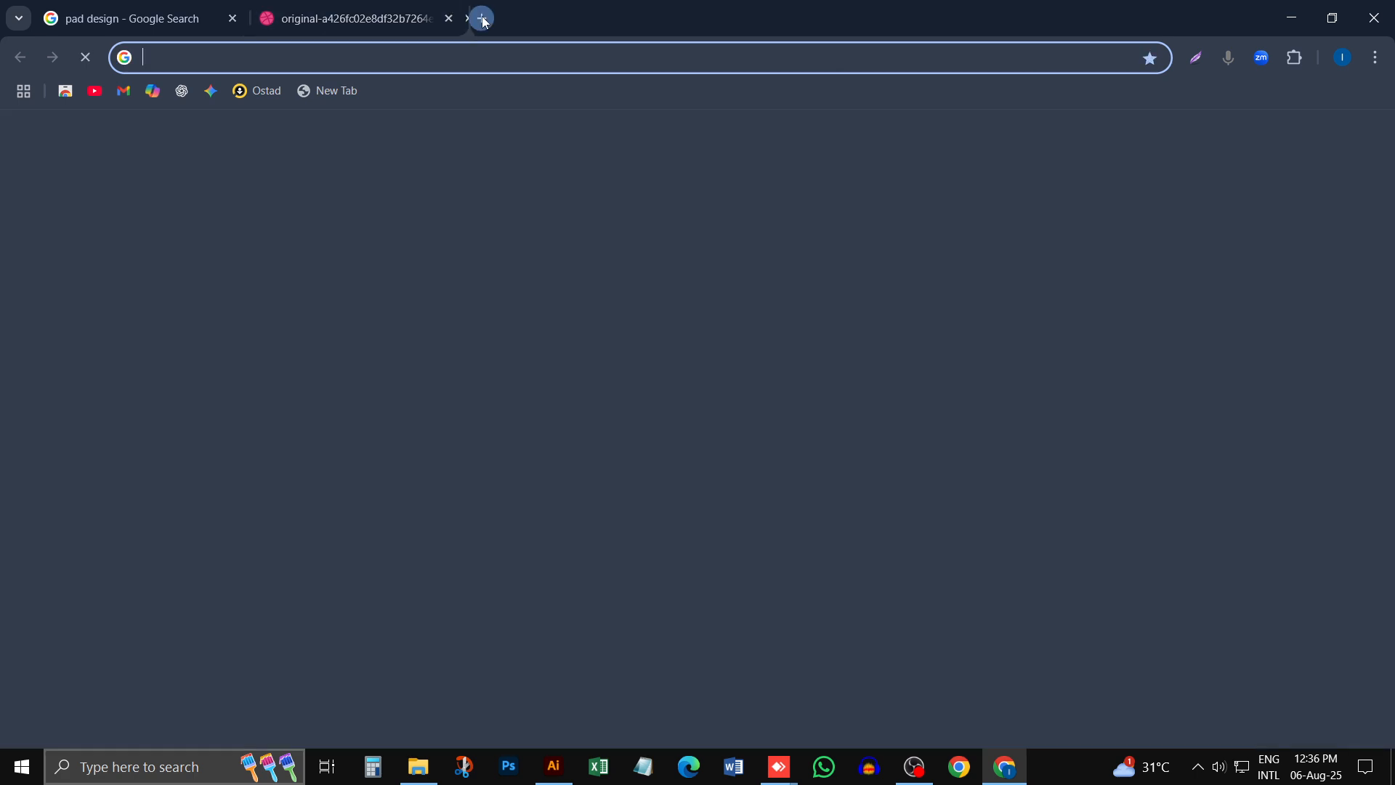
{"action": "type", "text": "ব্র"}
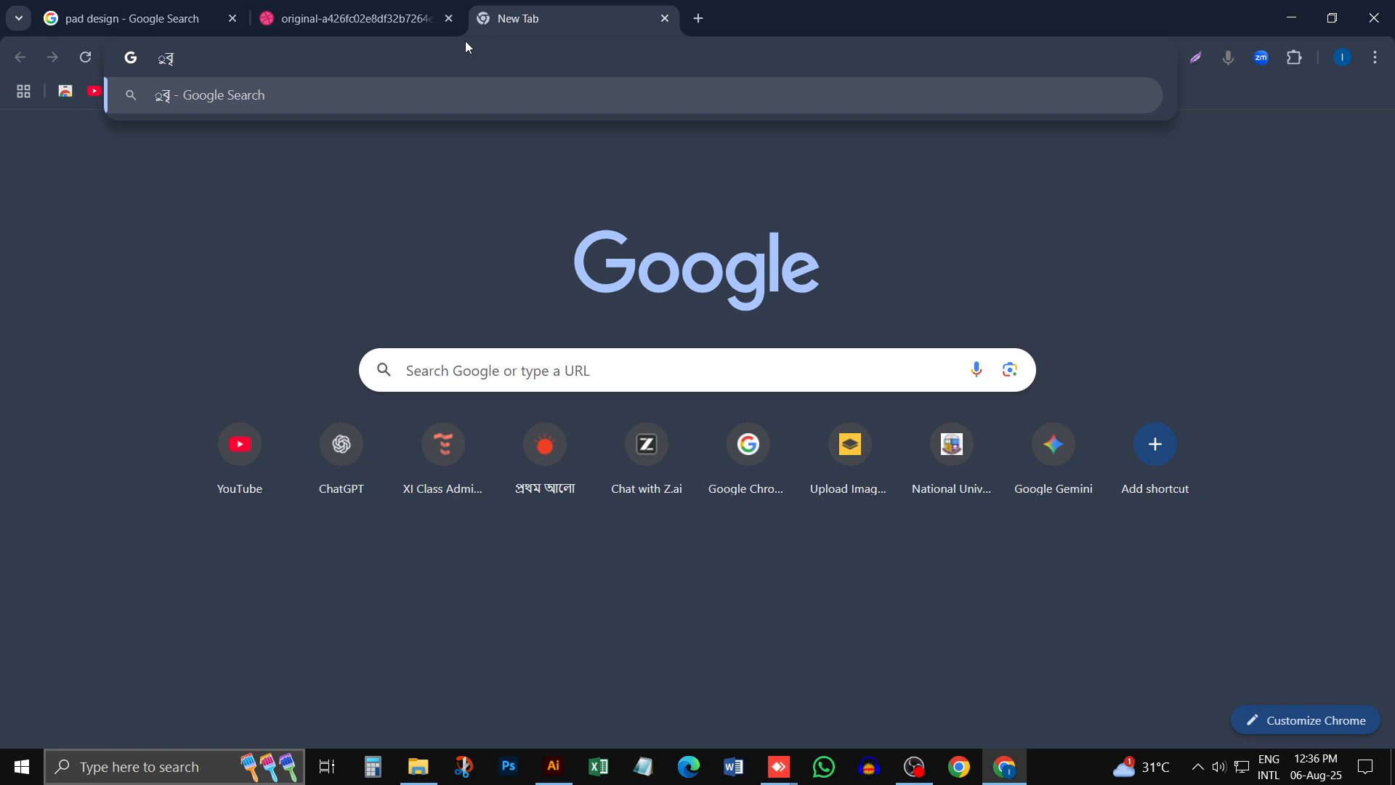
{"action": "type", "text": "হা"}
{"action": "key", "text": "ctrl+a"}
{"action": "key", "text": "BackSpace"}
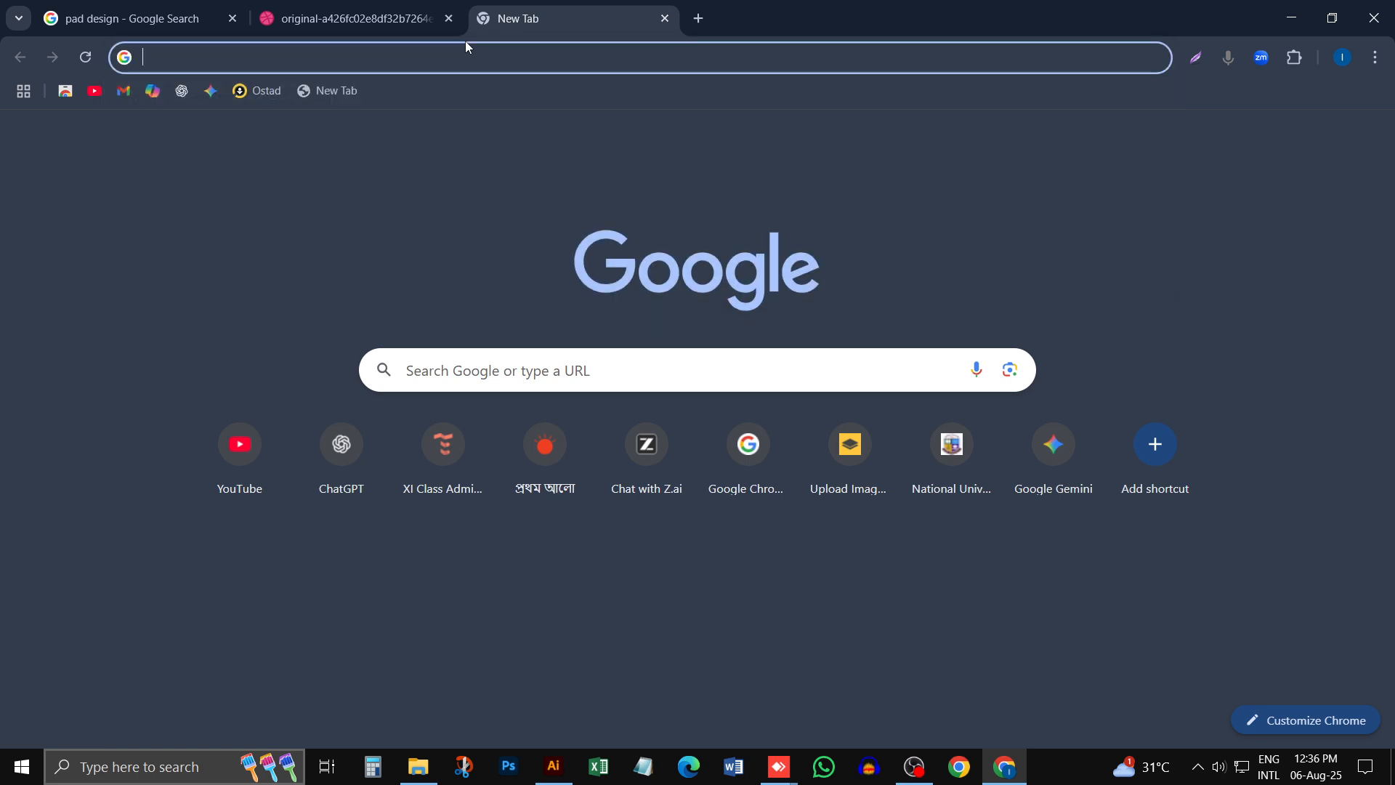
{"action": "type", "text": "SHAPE"}
{"action": "key", "text": "Return"}
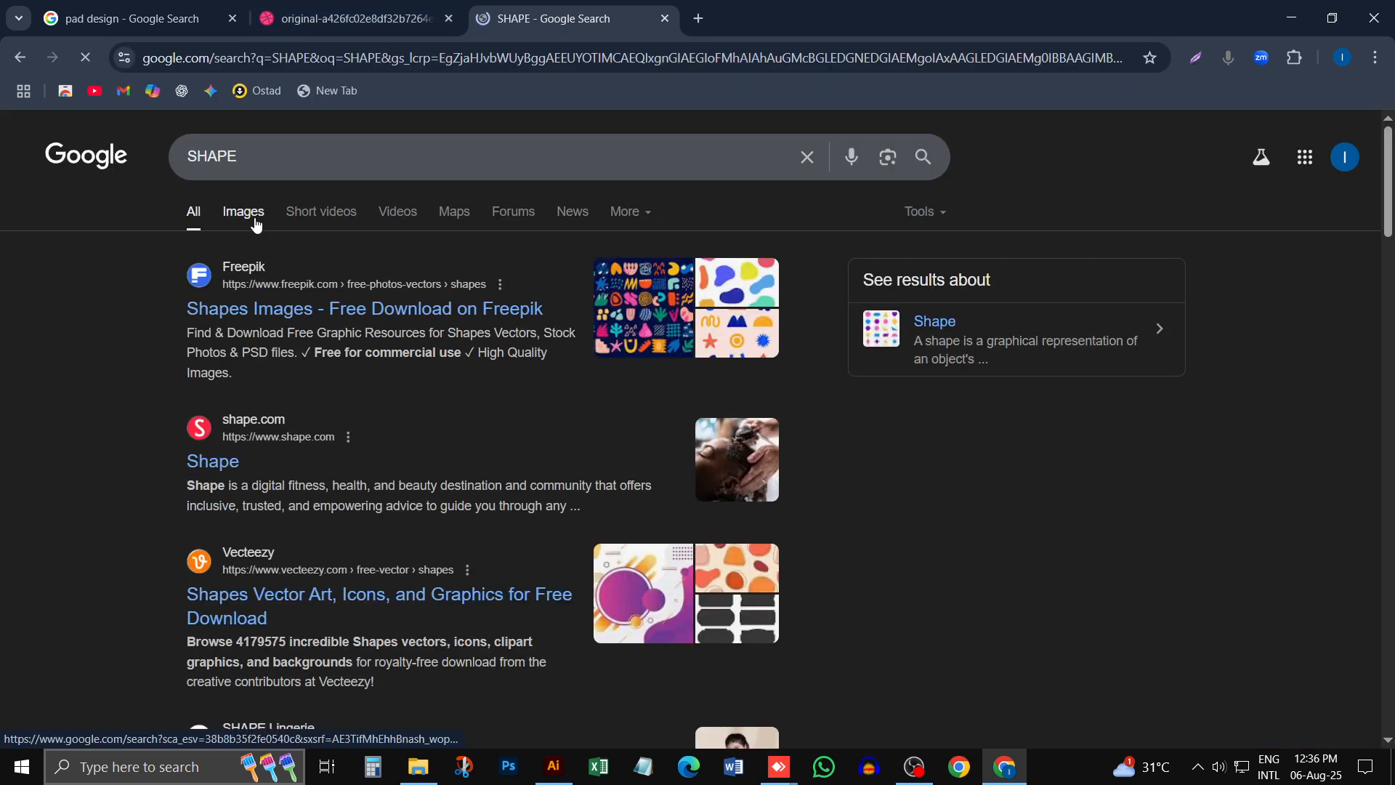
{"action": "left_click", "coordinate": [256, 225]}
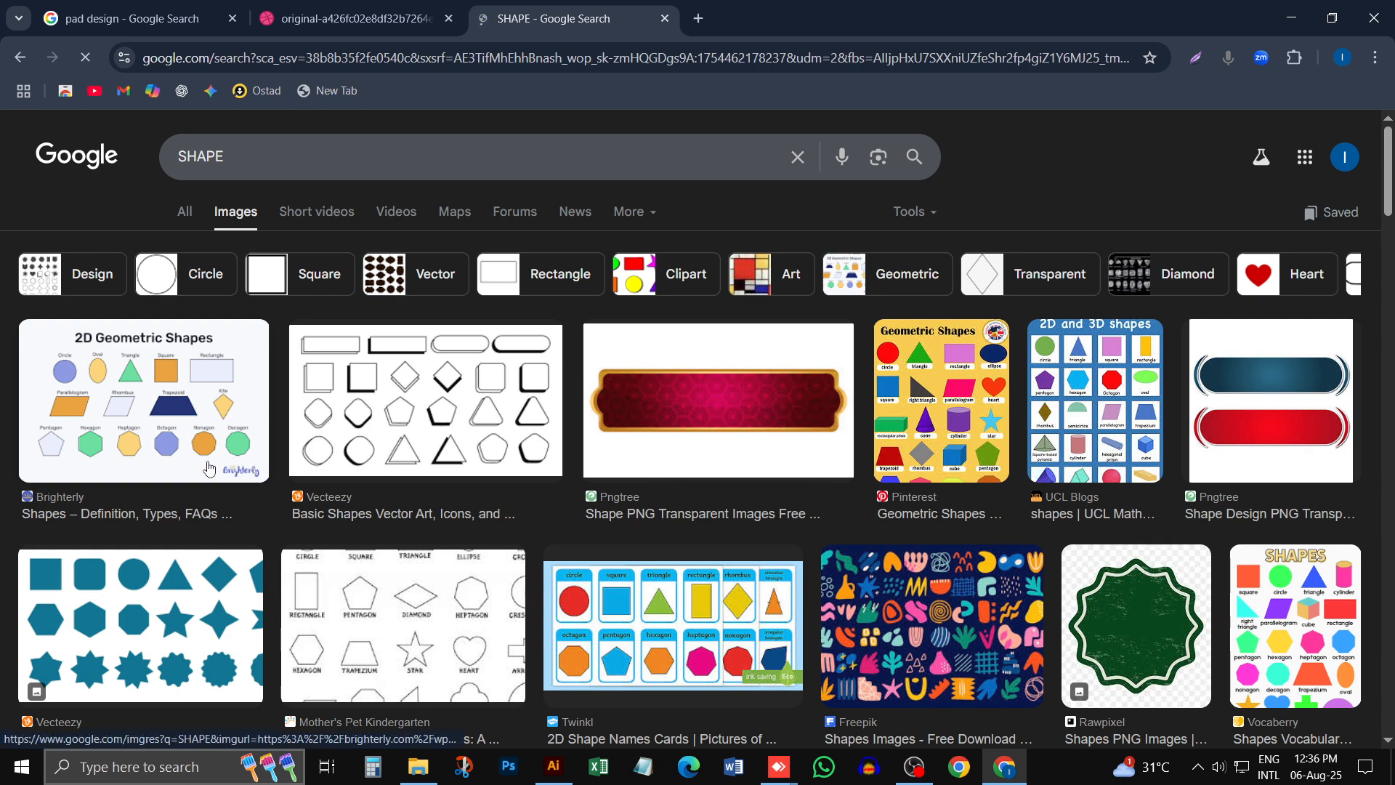
- Open the Brighterly "2D Geometric Shapes" image result and copy the image
{"action": "left_click", "coordinate": [143, 412]}
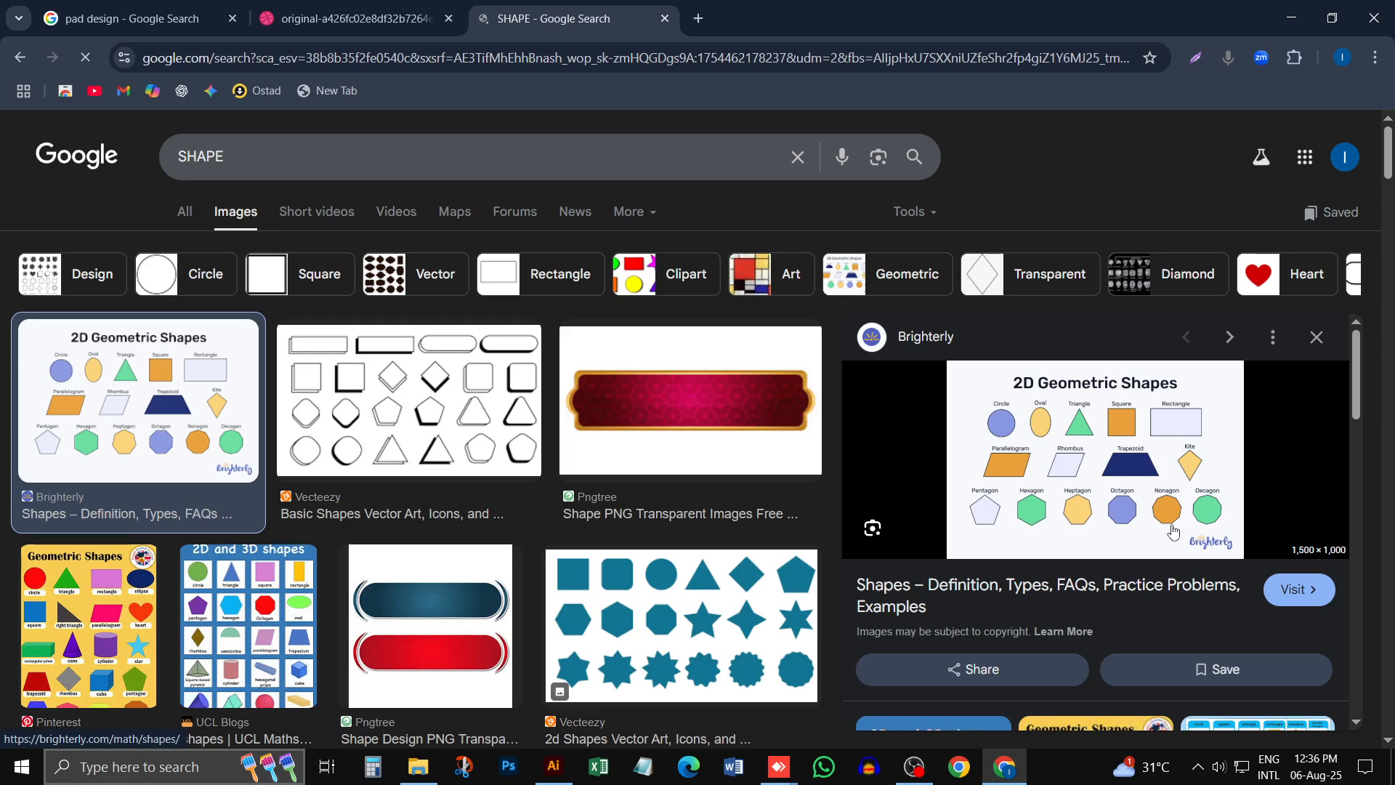
{"action": "right_click", "coordinate": [1124, 459]}
{"action": "left_click", "coordinate": [1227, 590]}
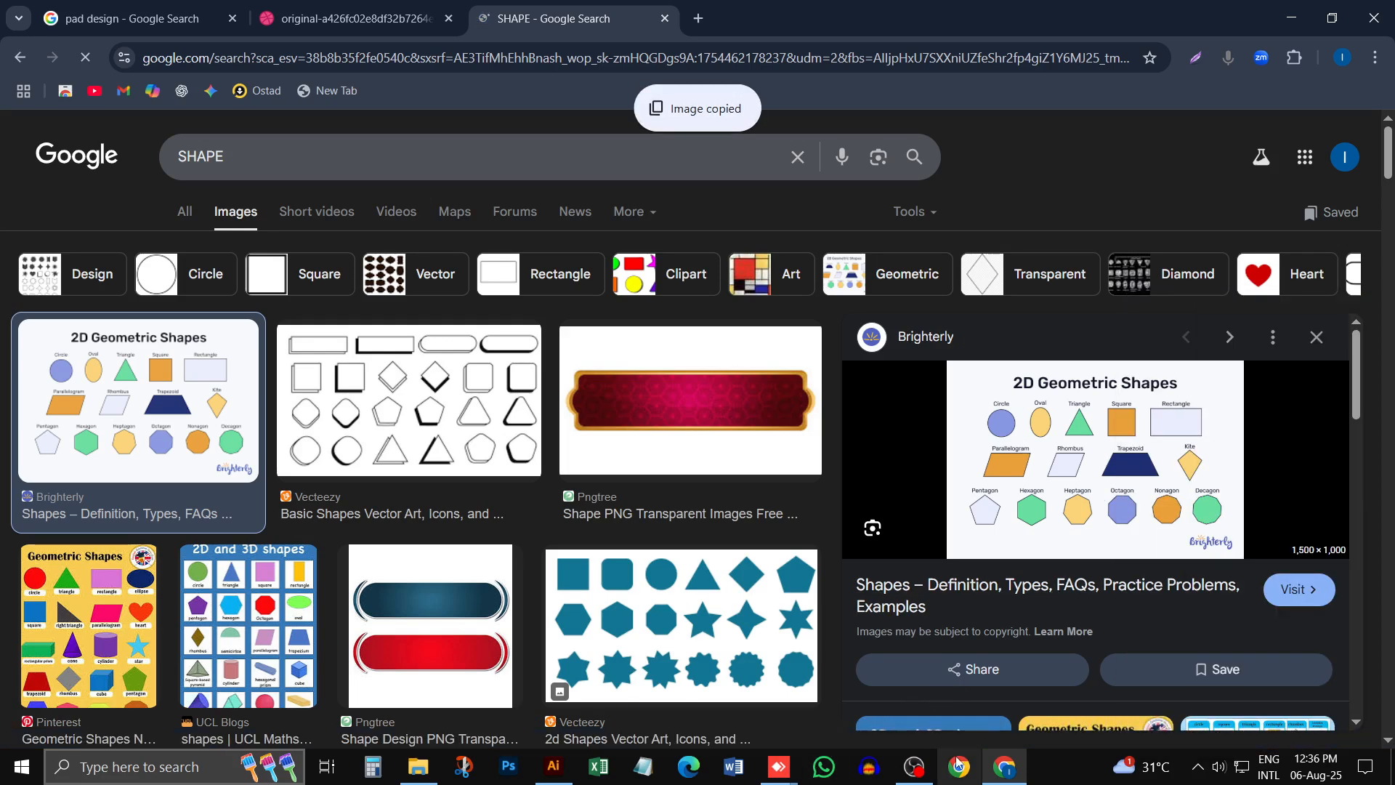
- Return to Illustrator and paste the copied shapes chart into the document, dismissing the rectangle size dialog
{"action": "left_click", "coordinate": [553, 766]}
{"action": "left_click", "coordinate": [597, 443]}
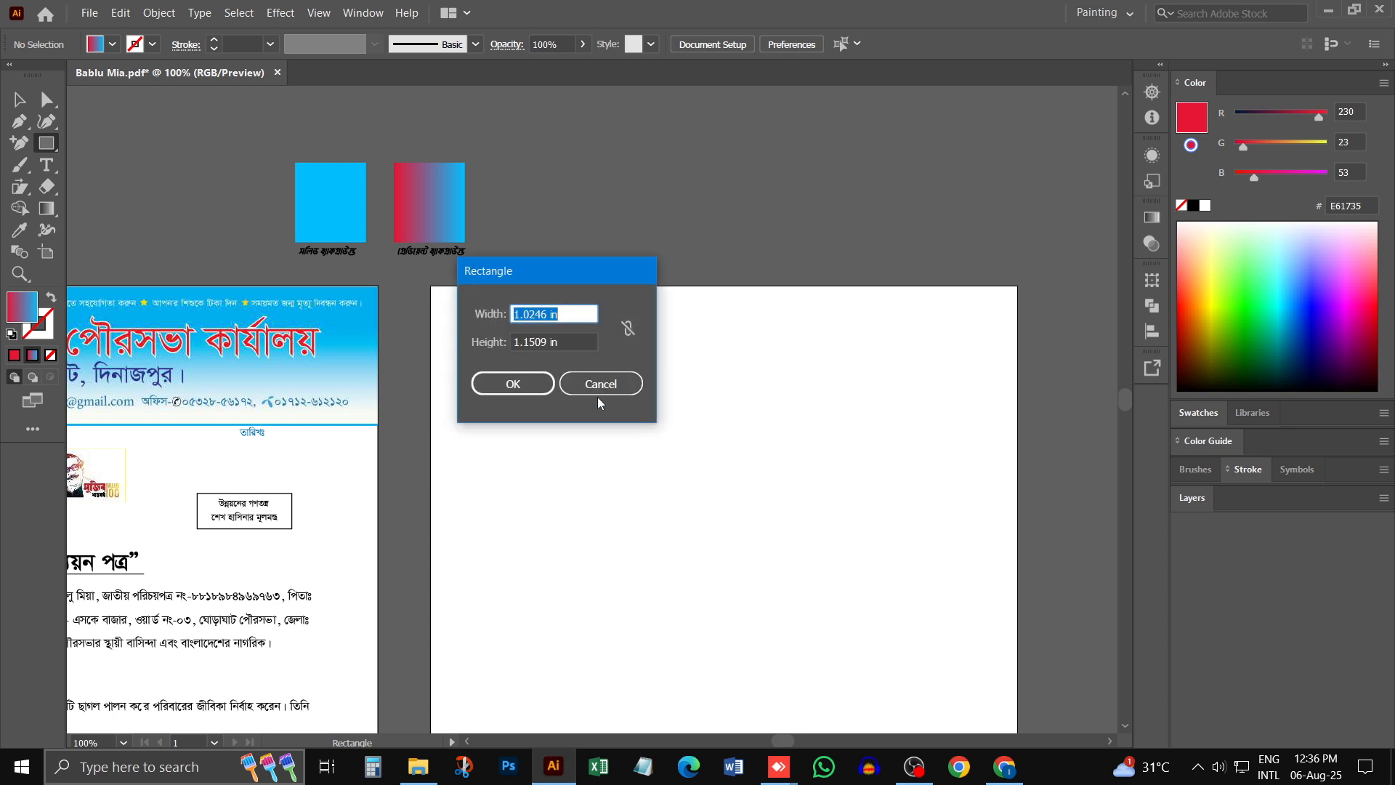
{"action": "left_click", "coordinate": [584, 383]}
{"action": "left_click", "coordinate": [28, 107]}
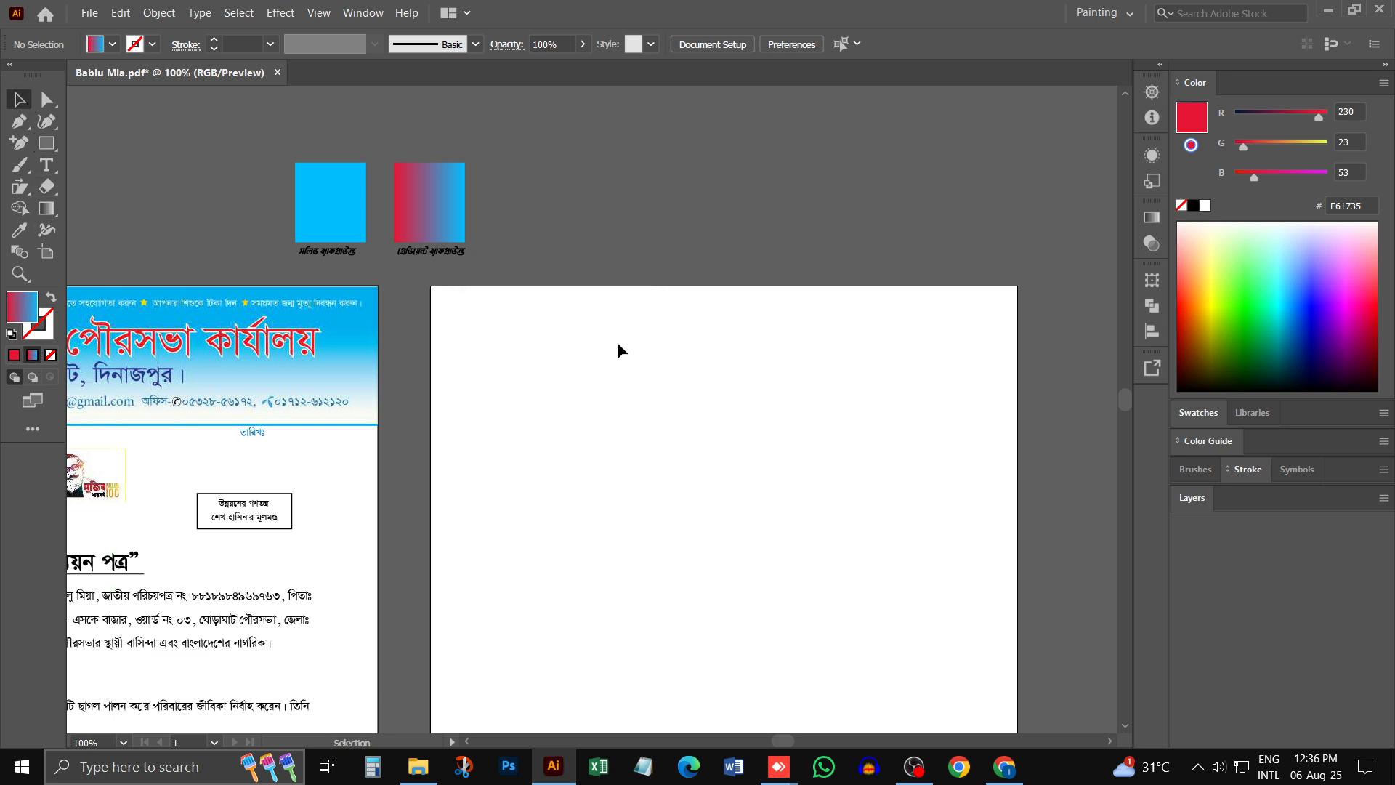
{"action": "key", "text": "ctrl+v"}
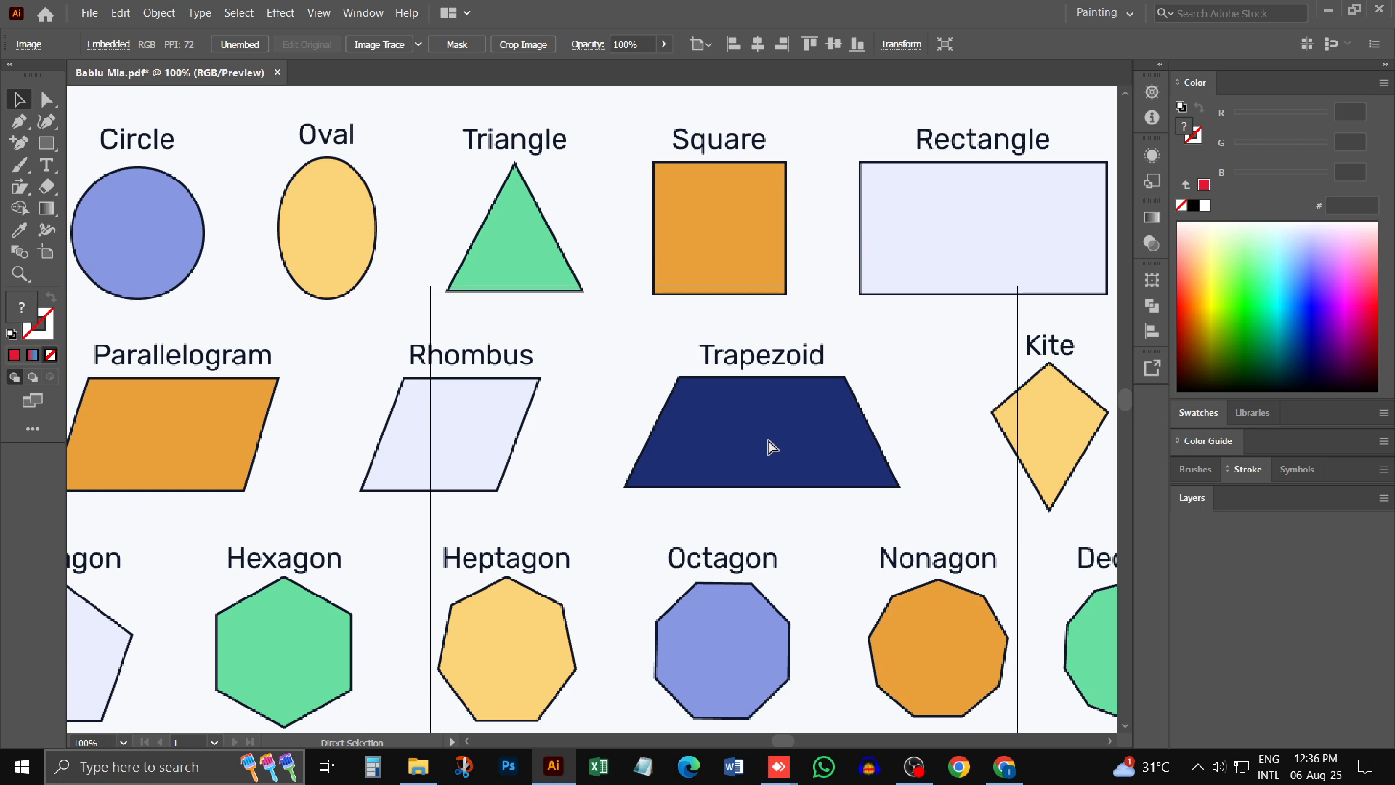
- Scale down the pasted shapes chart and move it to the empty canvas above and to the left of the artboards
{"action": "key", "text": "ctrl+minus"}
{"action": "key", "text": "ctrl+minus"}
{"action": "key", "text": "ctrl+minus"}
{"action": "key", "text": "ctrl+minus"}
{"action": "key", "text": "ctrl+minus"}
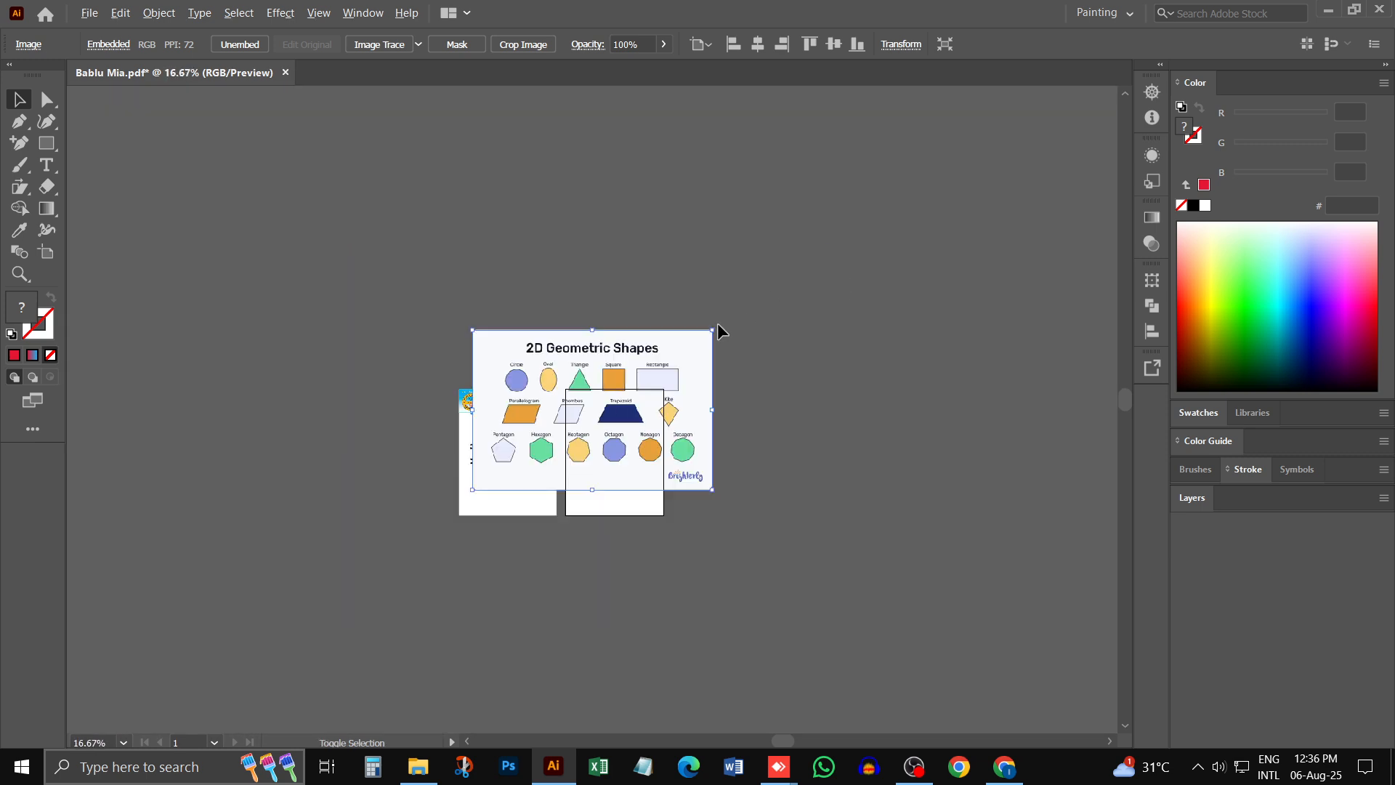
{"action": "left_click_drag", "start_coordinate": [712, 330], "coordinate": [660, 363]}
{"action": "left_click_drag", "start_coordinate": [524, 358], "coordinate": [462, 192]}
{"action": "left_click", "coordinate": [508, 200], "text": "ctrl"}
{"action": "left_click", "coordinate": [556, 408], "text": "ctrl"}
{"action": "left_click", "coordinate": [621, 423], "text": "ctrl"}
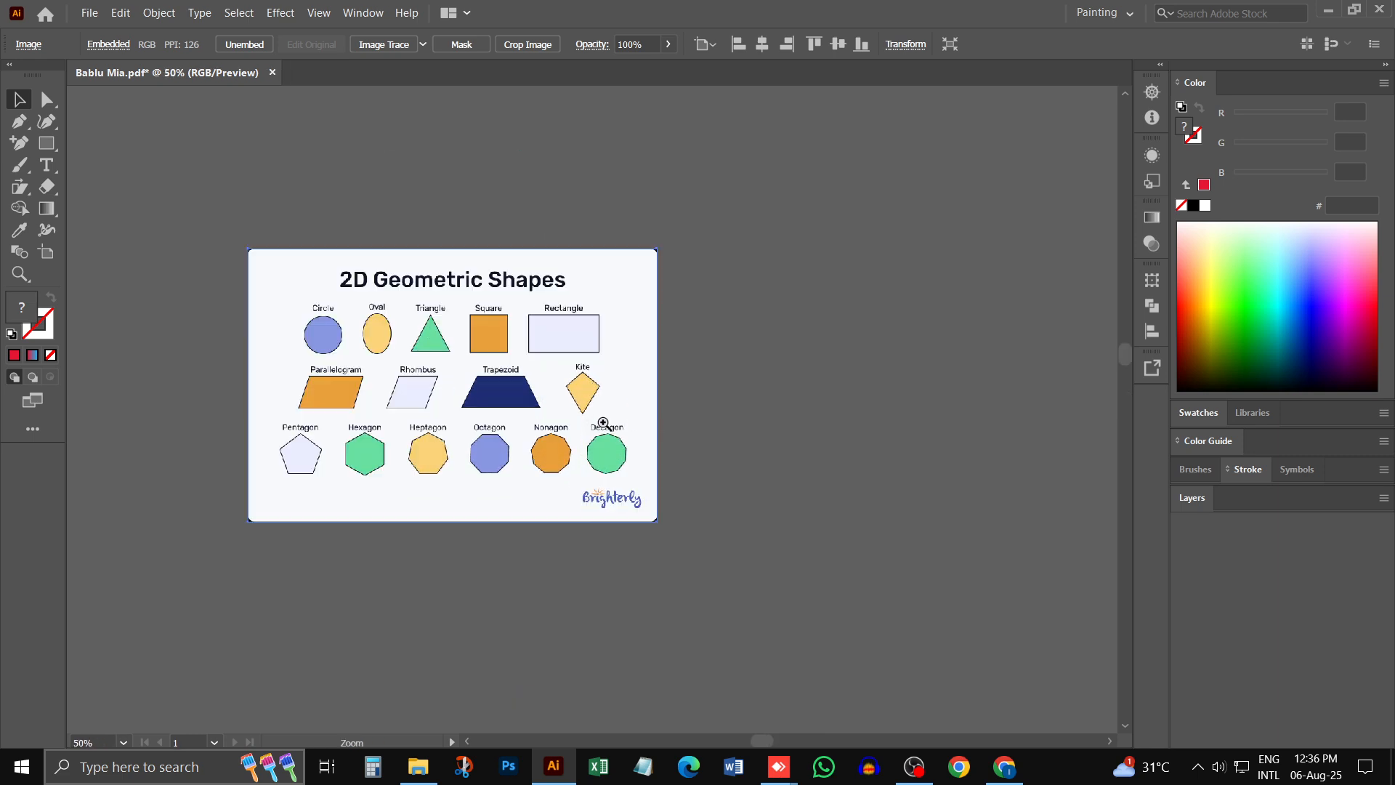
{"action": "left_click", "coordinate": [600, 423], "text": "ctrl"}
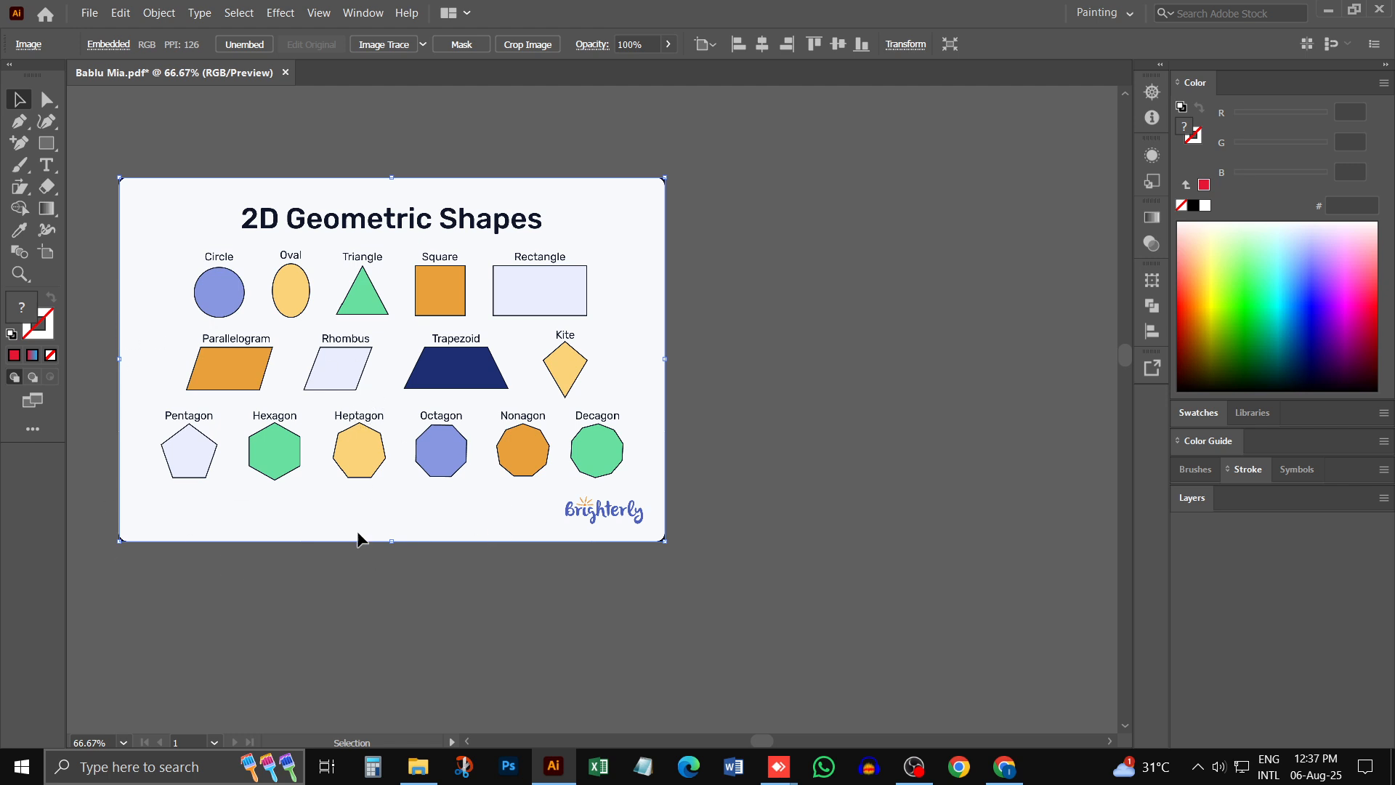
- Draw a circle with the Ellipse tool on the empty canvas to the right of the shapes chart
{"action": "left_click", "coordinate": [56, 148]}
{"action": "right_click", "coordinate": [55, 148]}
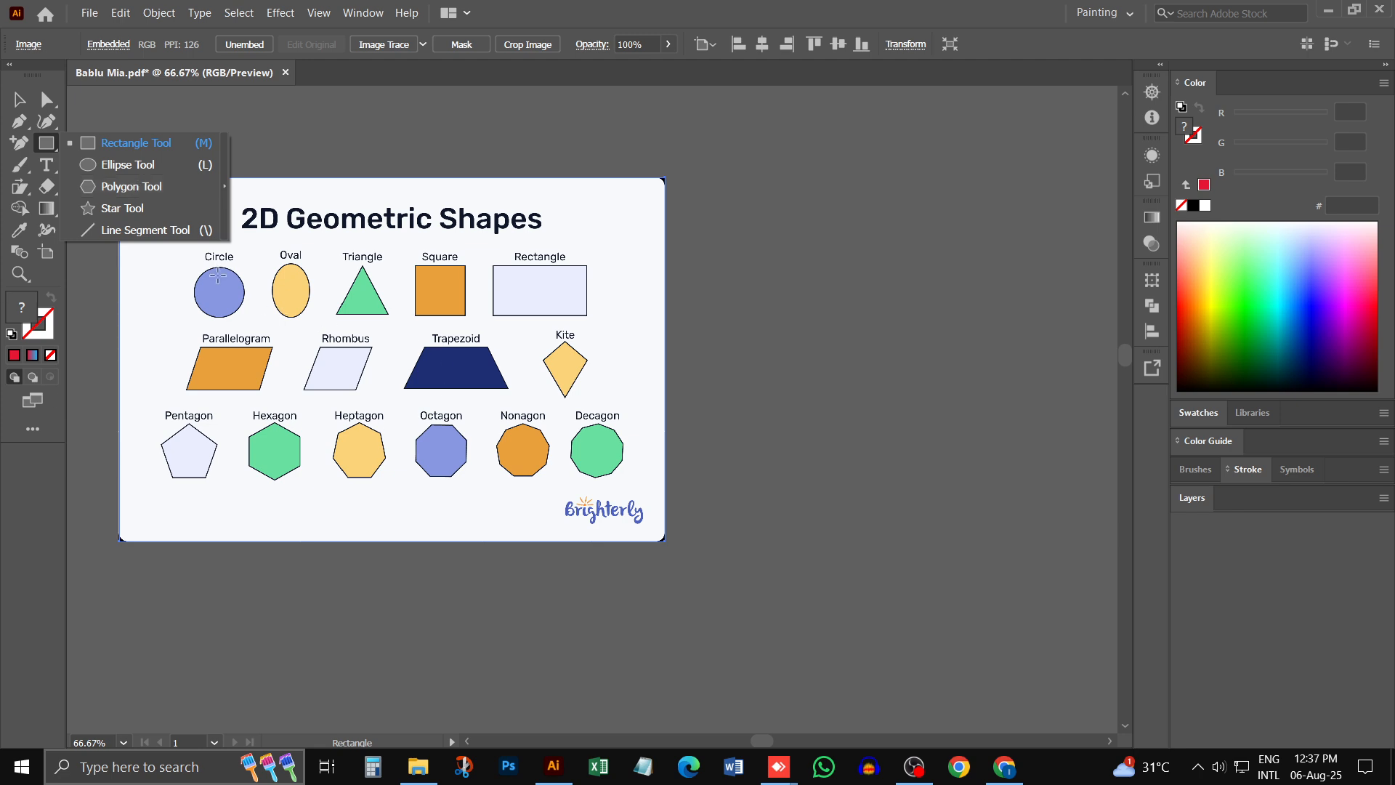
{"action": "left_click", "coordinate": [106, 166]}
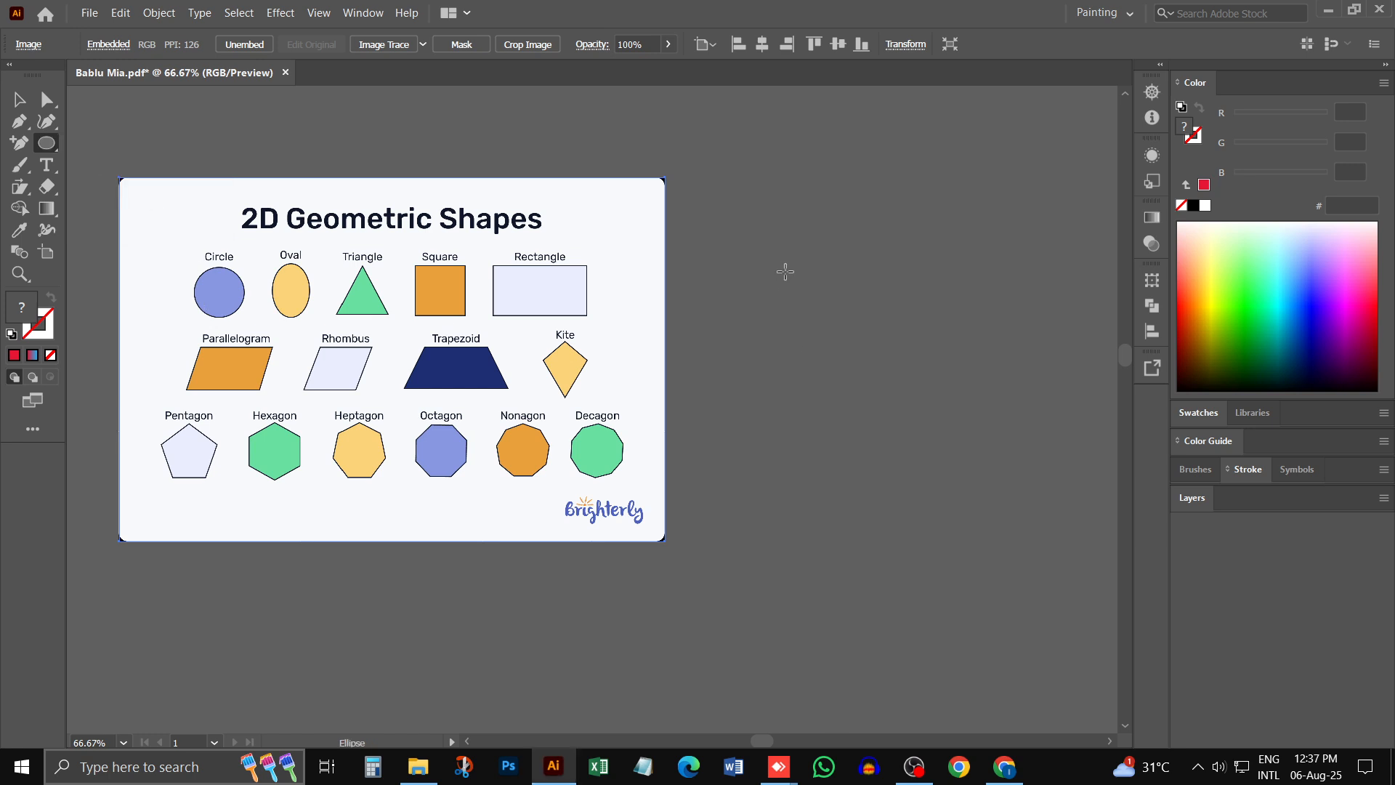
{"action": "left_click_drag", "start_coordinate": [773, 246], "coordinate": [841, 291]}
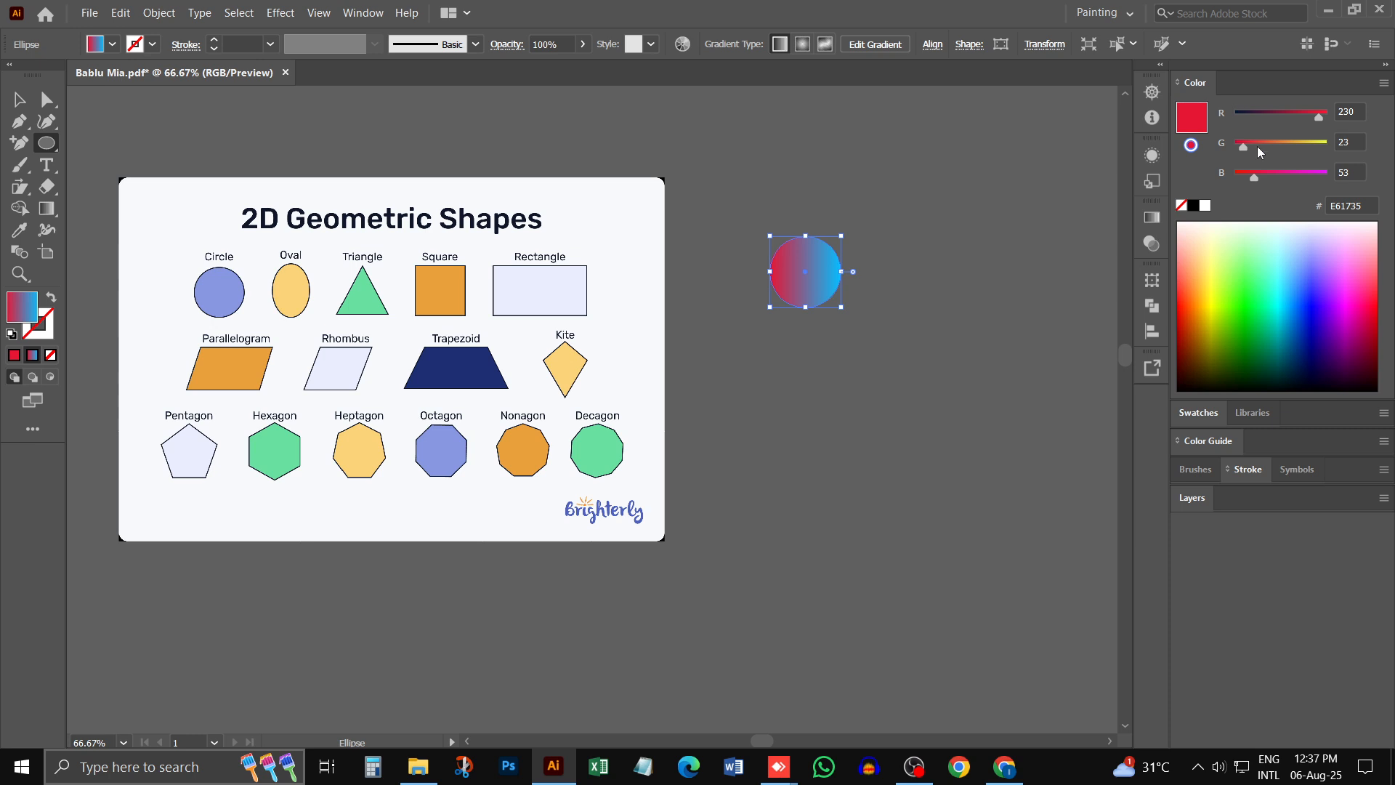
- Try a yellow-green start colour in the circle's gradient and replace the gradient with a solid yellow fill (F9FF00)
{"action": "left_click_drag", "start_coordinate": [1244, 145], "coordinate": [1327, 142]}
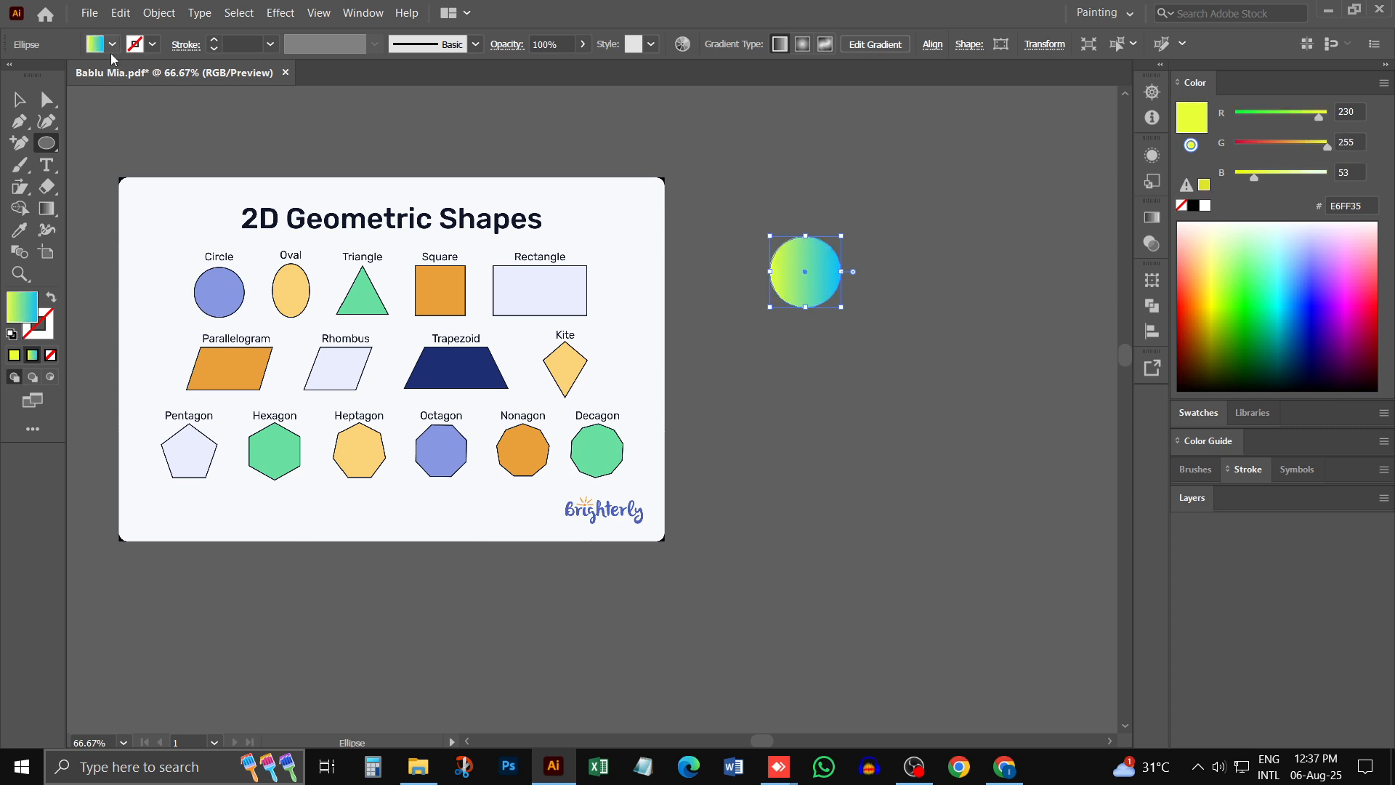
{"action": "double_click", "coordinate": [20, 316]}
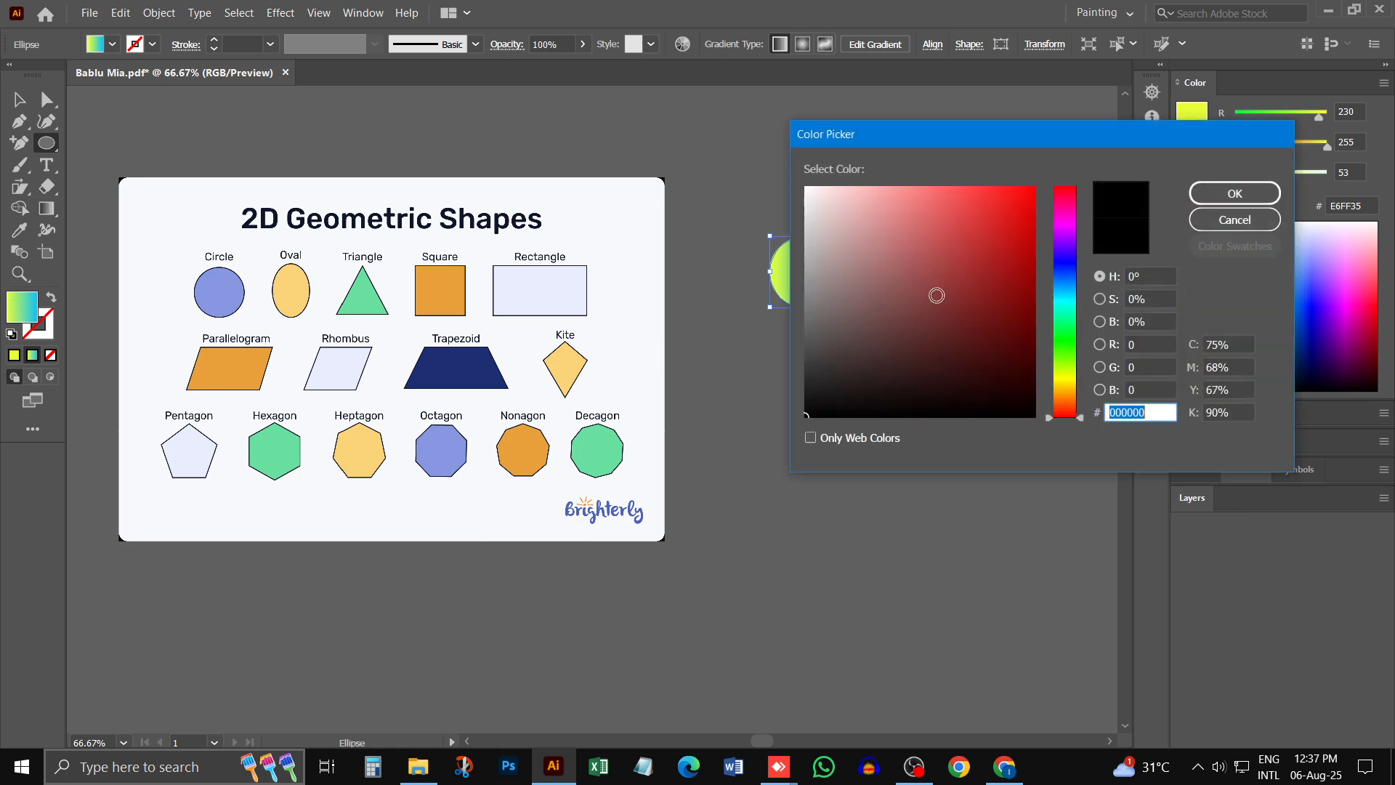
{"action": "left_click", "coordinate": [1066, 300]}
{"action": "left_click_drag", "start_coordinate": [1069, 290], "coordinate": [1034, 187]}
{"action": "left_click", "coordinate": [1067, 377]}
{"action": "left_click", "coordinate": [1234, 193]}
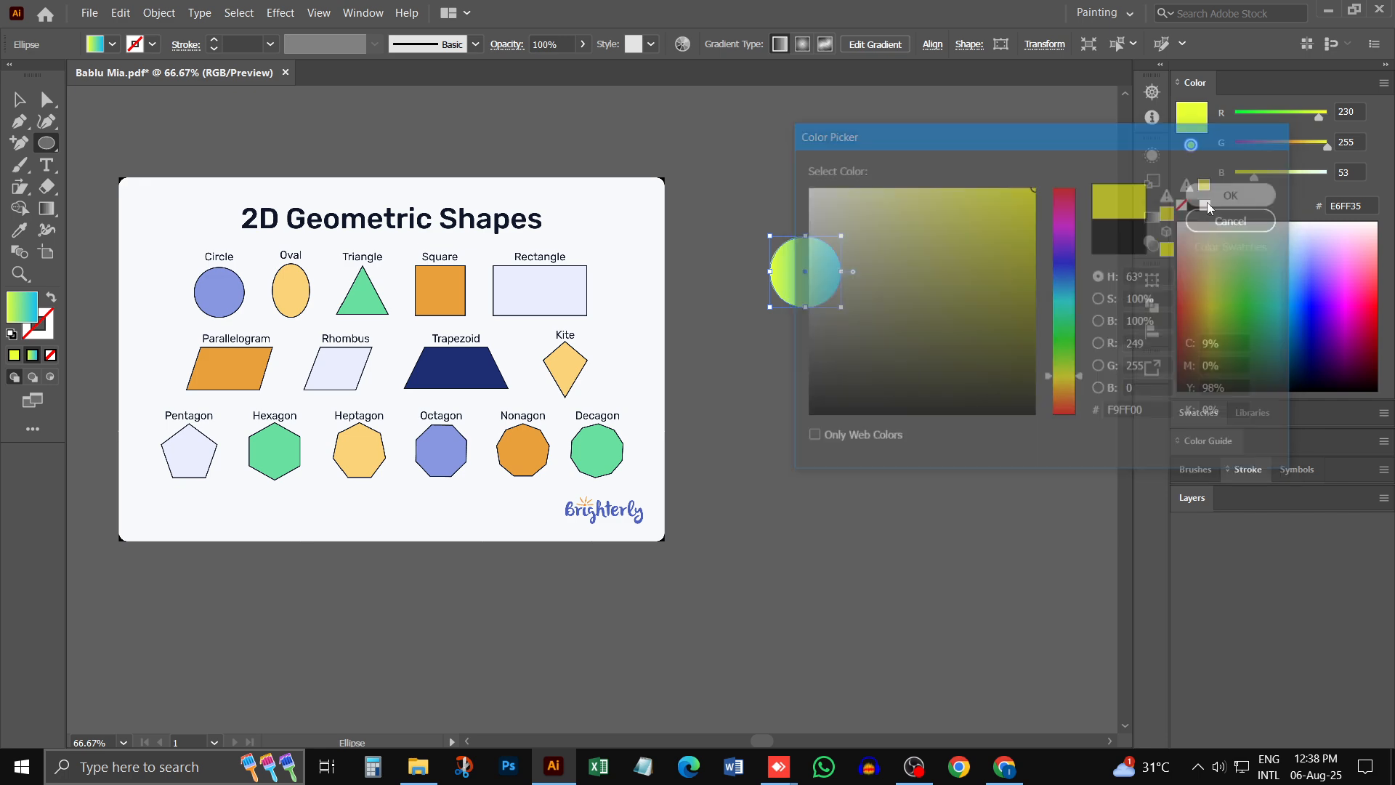
{"action": "key", "text": "v"}
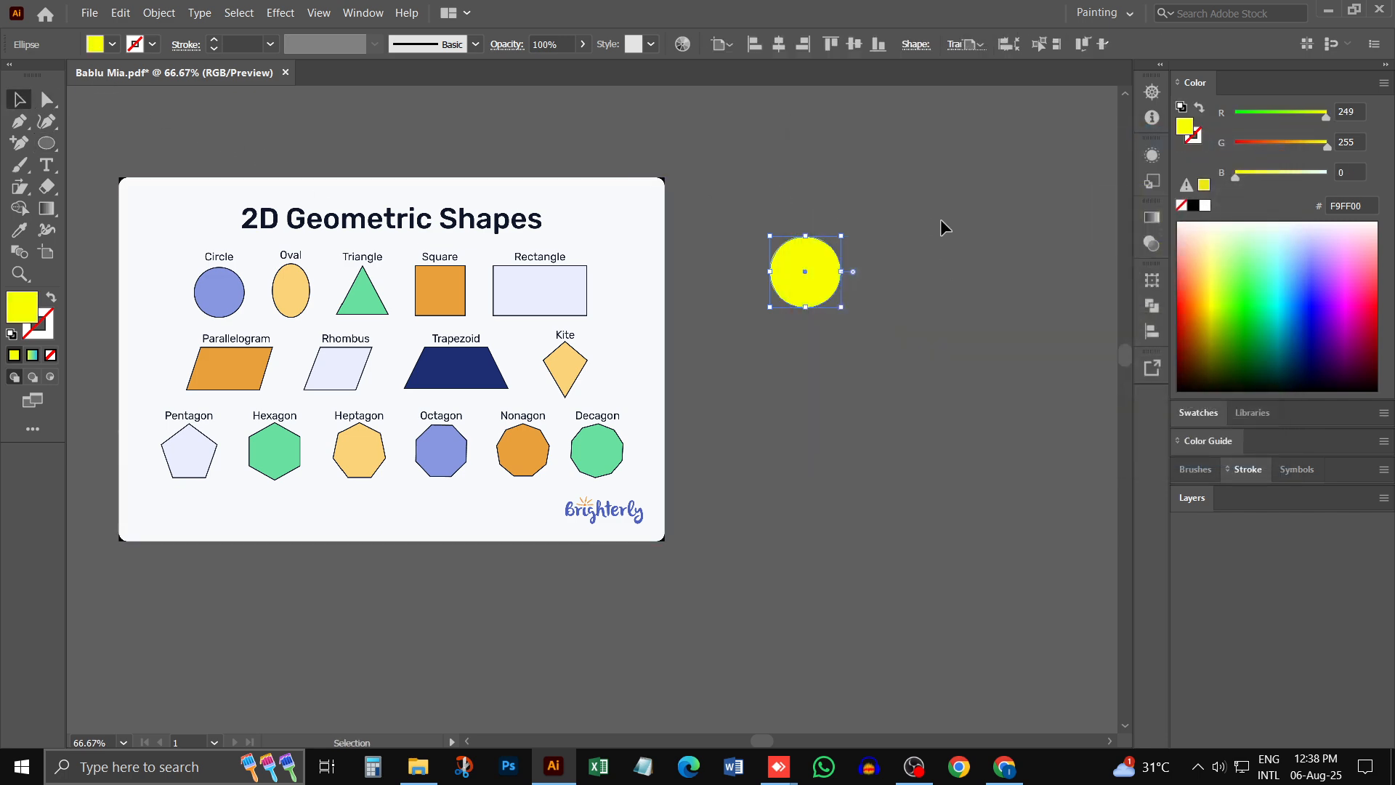
{"action": "left_click", "coordinate": [940, 219]}
{"action": "scroll", "coordinate": [873, 346], "scroll_direction": "right", "scroll_amount": 2}
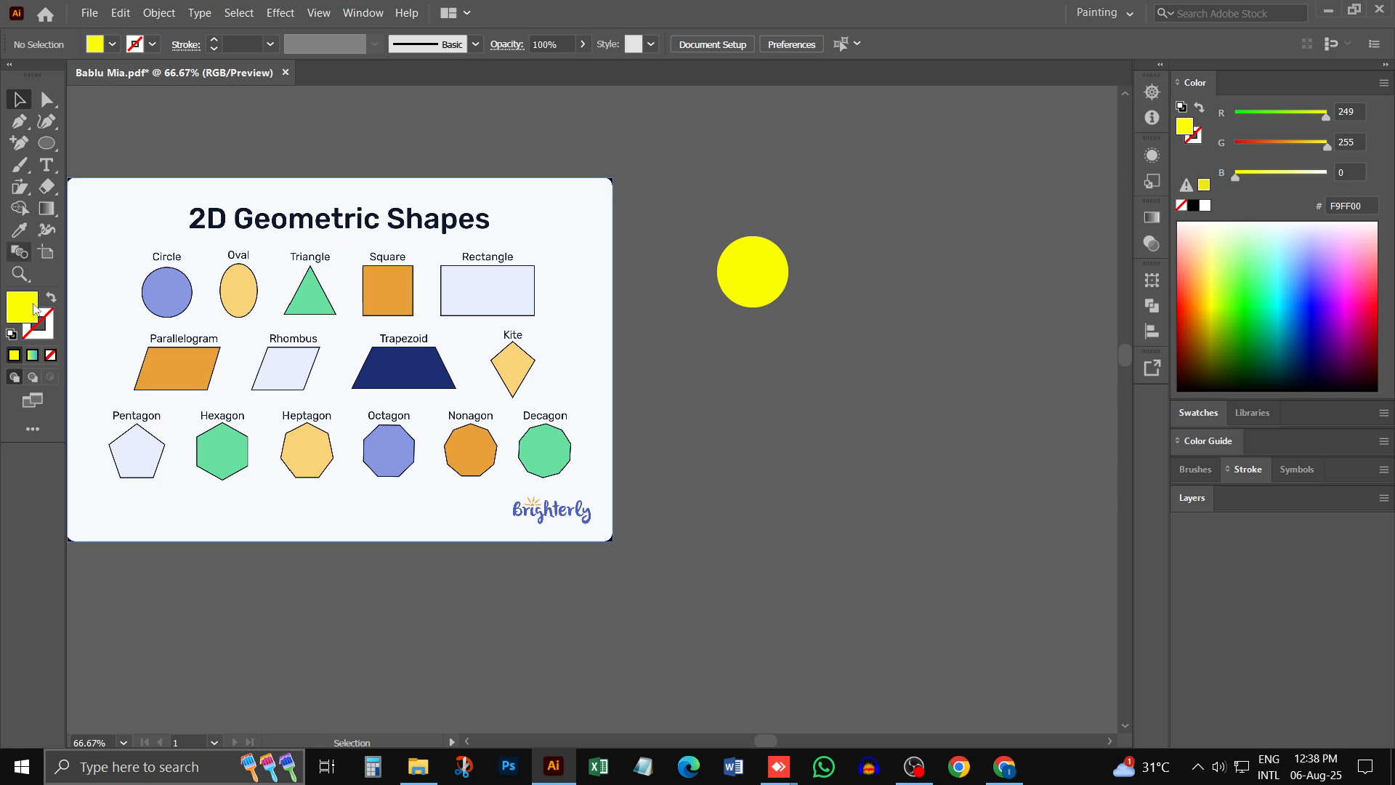
- Draw a tall oval with the Ellipse tool beside the circle, on its right
{"action": "left_click", "coordinate": [748, 276]}
{"action": "key", "text": "ctrl+plus"}
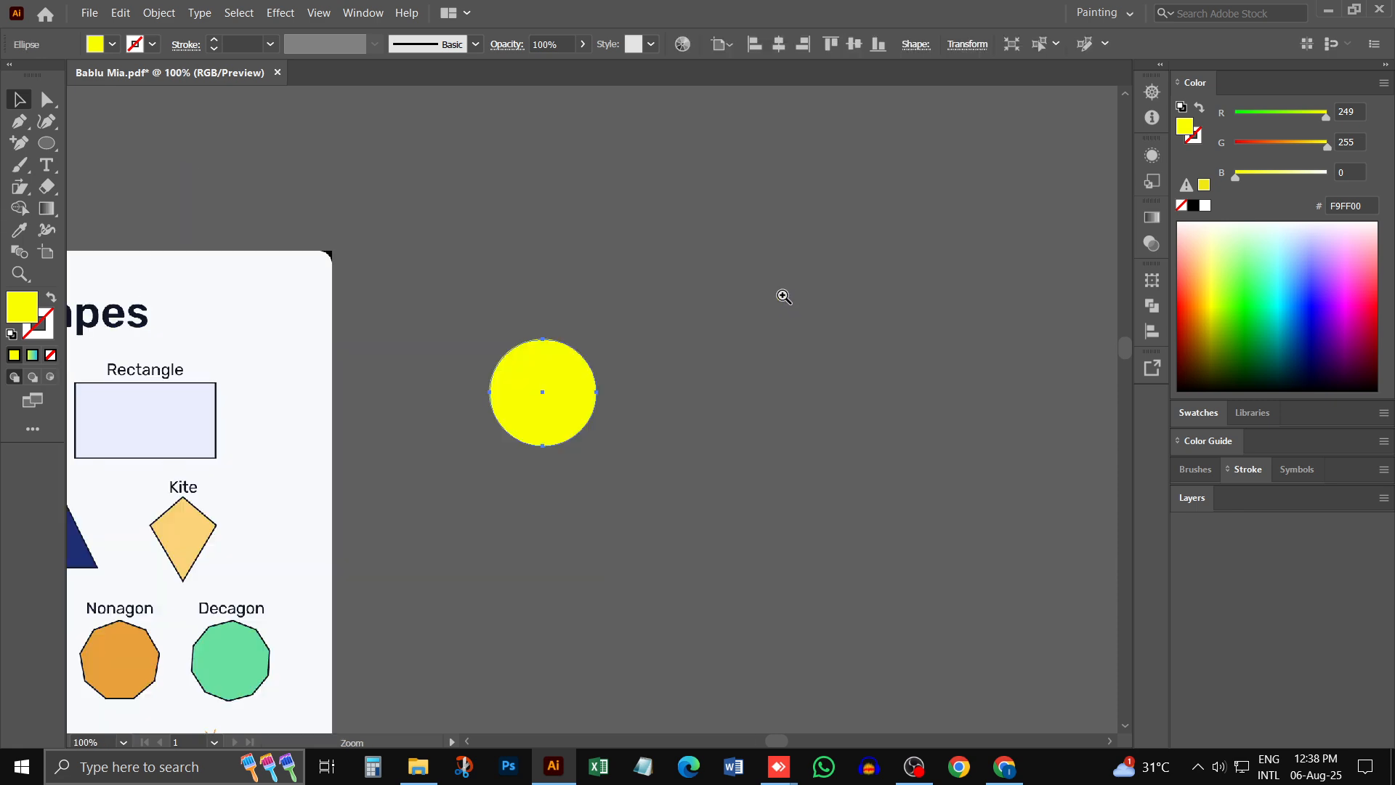
{"action": "left_click_drag", "start_coordinate": [560, 356], "coordinate": [751, 220]}
{"action": "left_click_drag", "start_coordinate": [840, 251], "coordinate": [783, 256]}
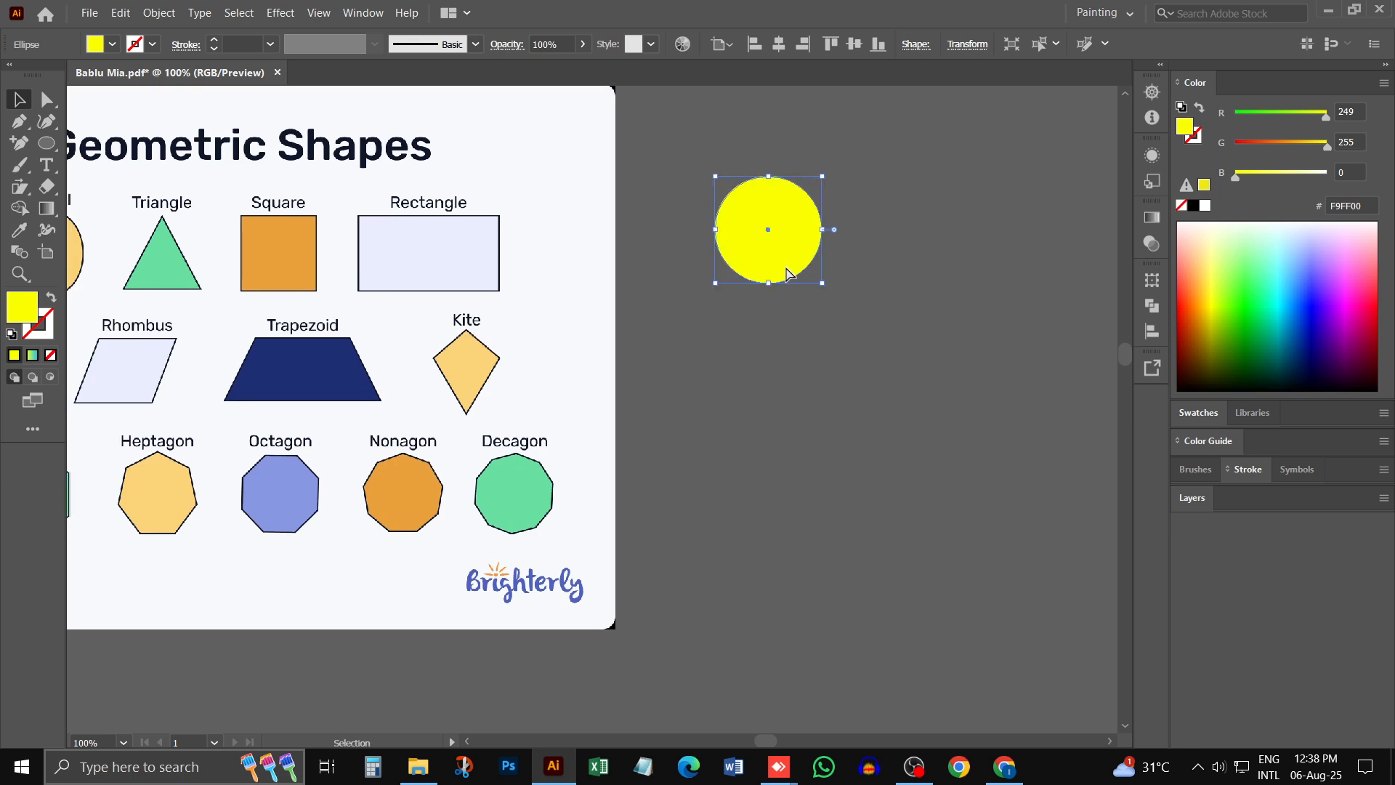
{"action": "key", "text": "ctrl+minus"}
{"action": "left_click_drag", "start_coordinate": [663, 367], "coordinate": [839, 261]}
{"action": "left_click", "coordinate": [45, 143]}
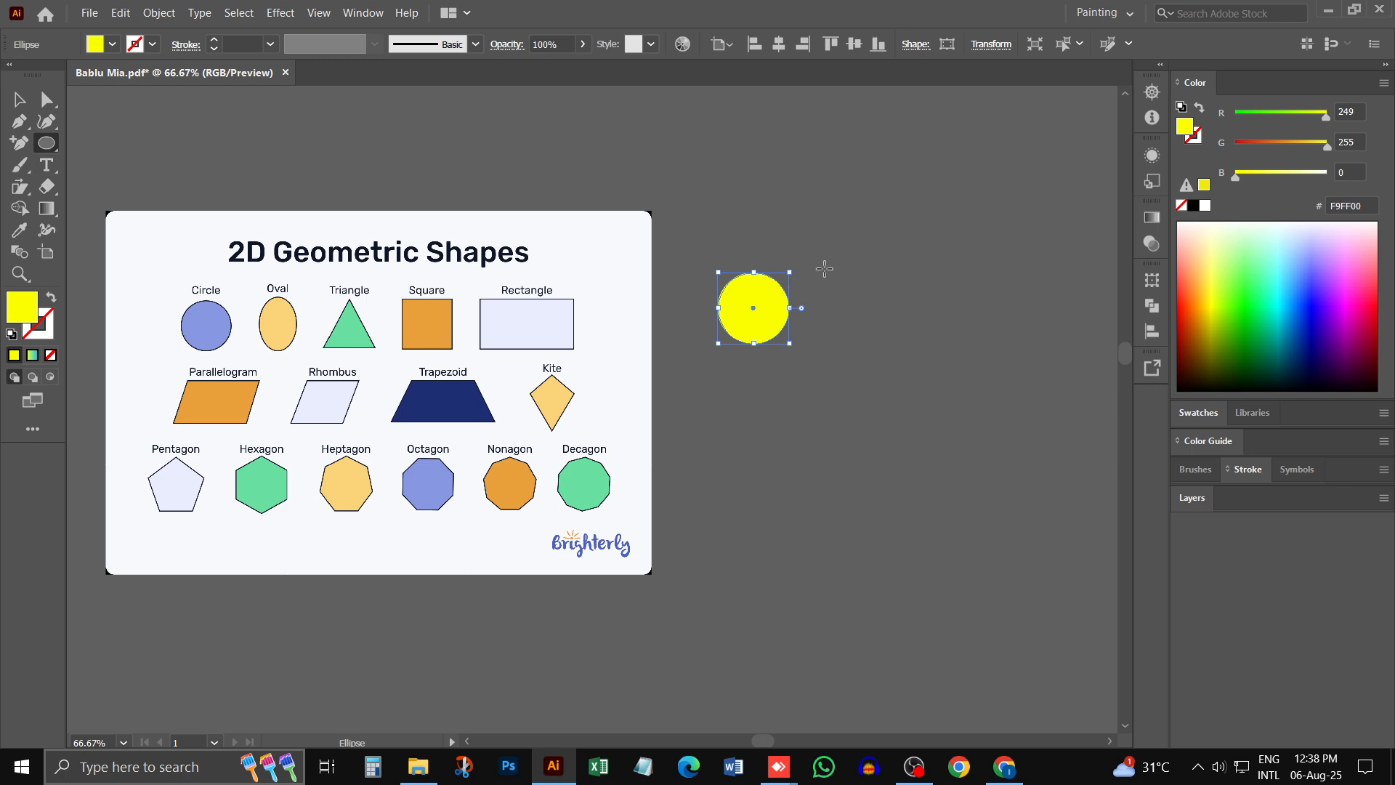
{"action": "left_click_drag", "start_coordinate": [825, 269], "coordinate": [874, 338]}
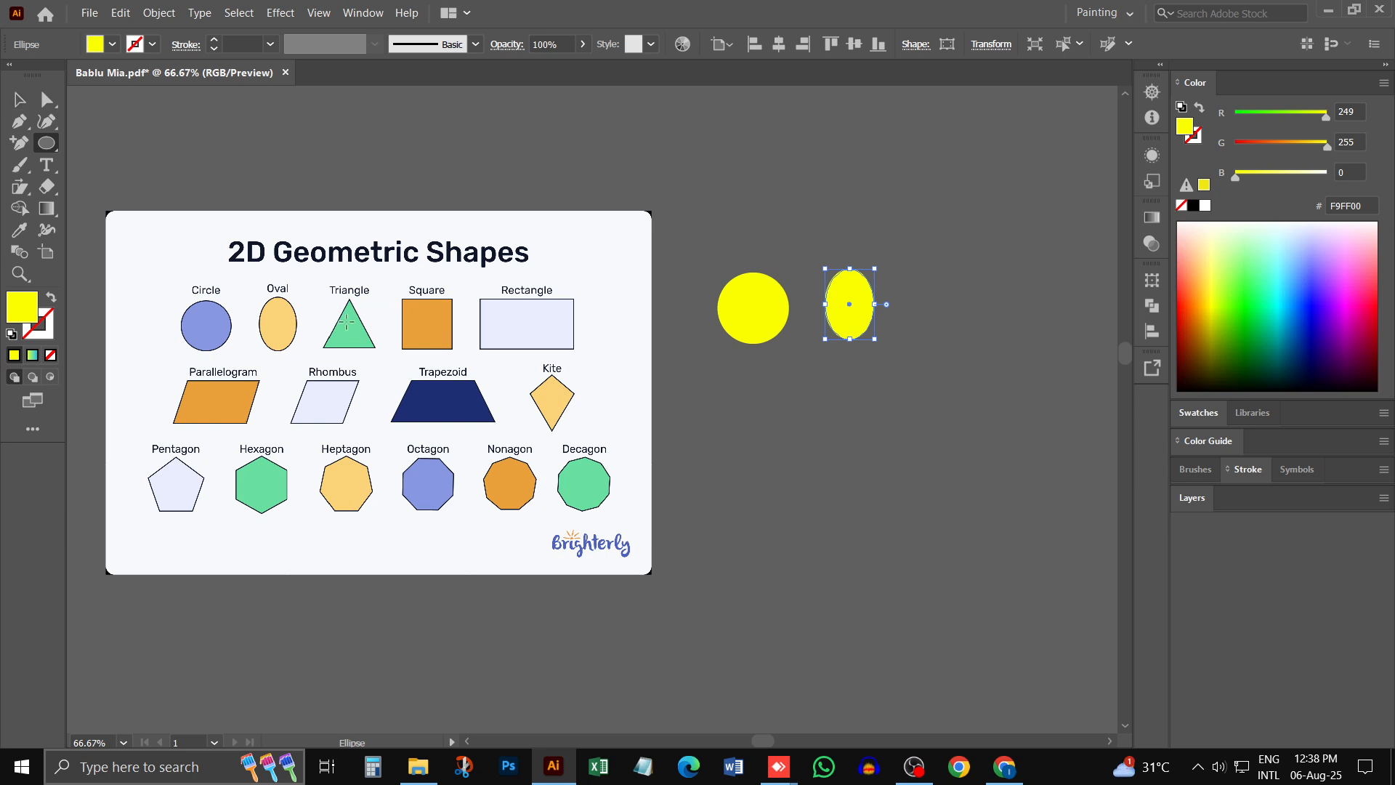
- Draw a large hexagon with the Polygon tool below the circle and oval, filling it with the pale lavender sampled from the chart's Rectangle
{"action": "left_click", "coordinate": [45, 142]}
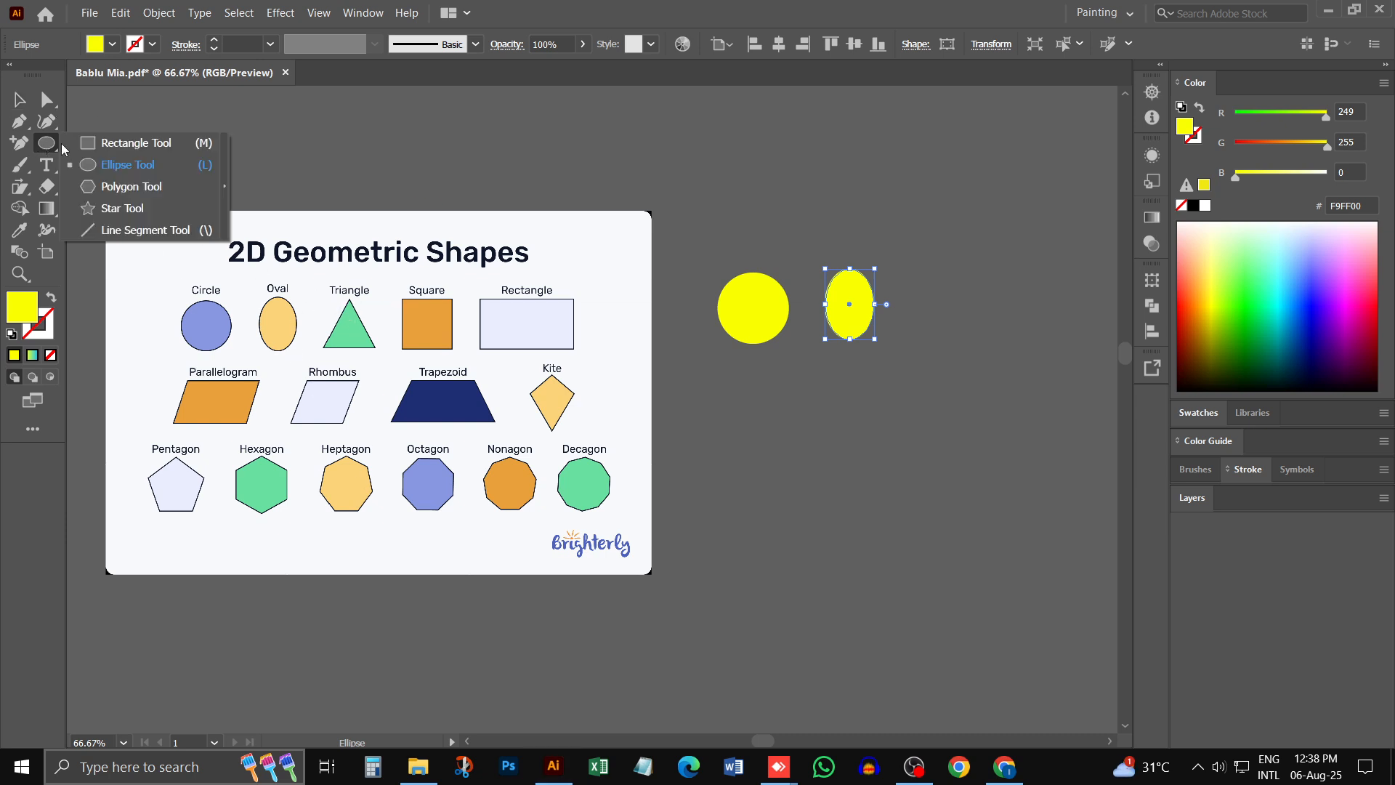
{"action": "left_click", "coordinate": [138, 187]}
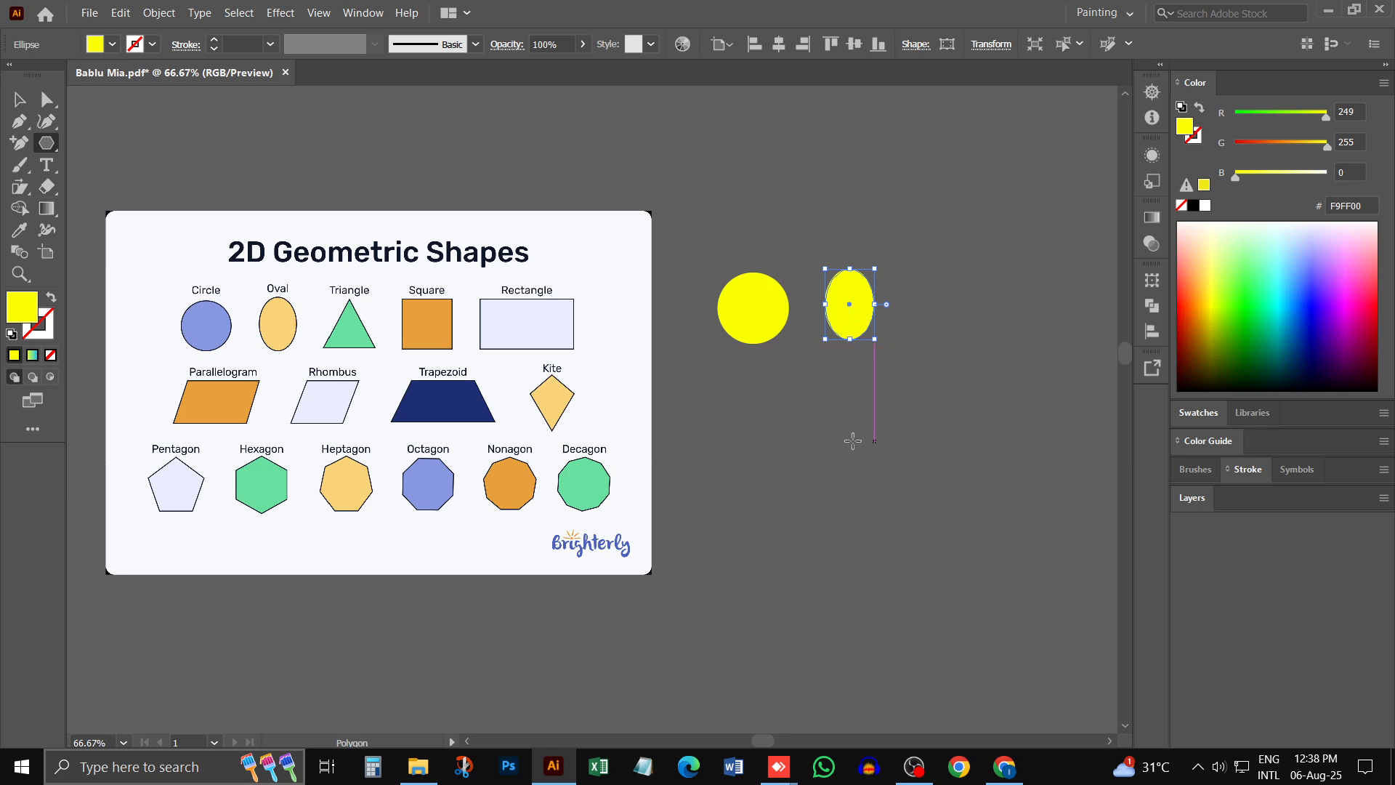
{"action": "left_click_drag", "start_coordinate": [737, 412], "coordinate": [827, 480]}
{"action": "left_click", "coordinate": [16, 104]}
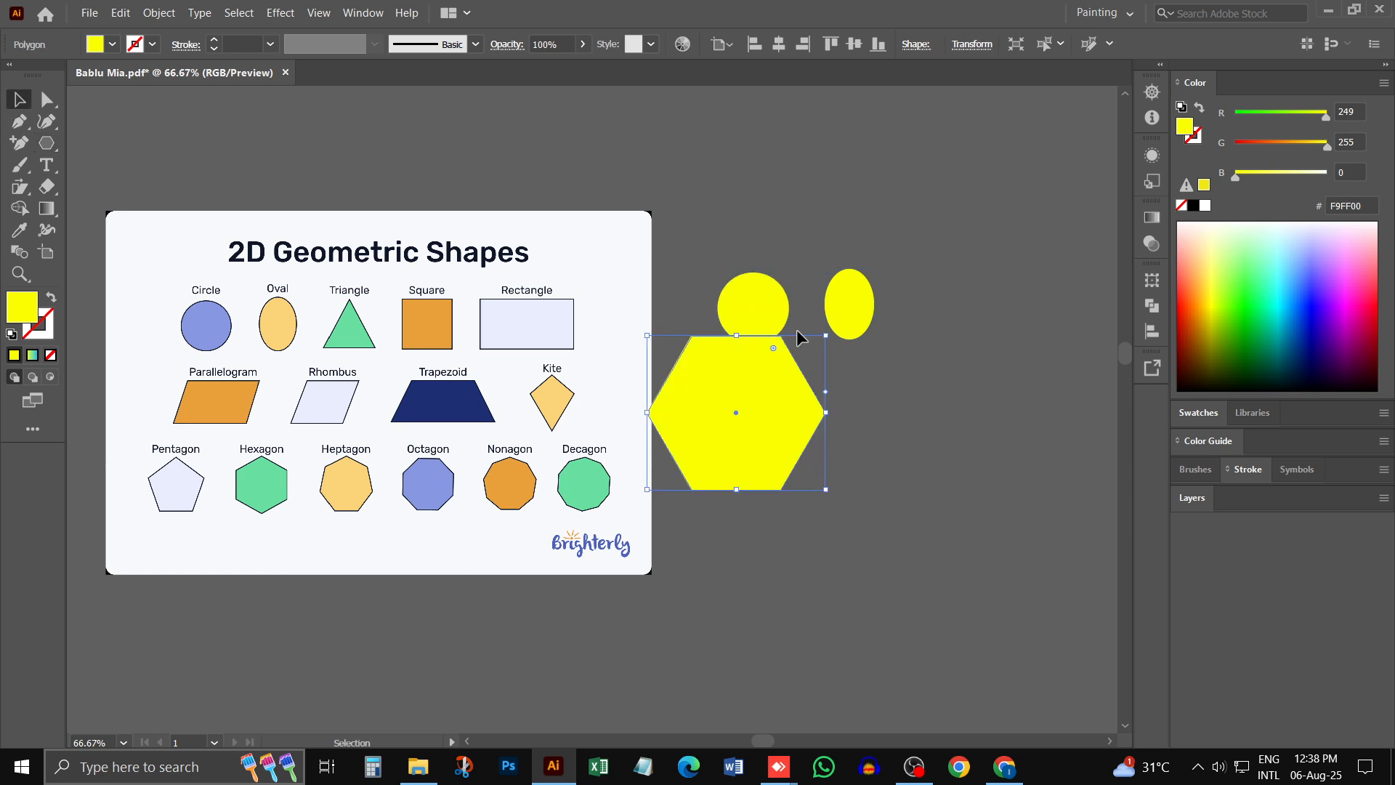
{"action": "left_click_drag", "start_coordinate": [801, 414], "coordinate": [850, 449]}
{"action": "left_click", "coordinate": [20, 231]}
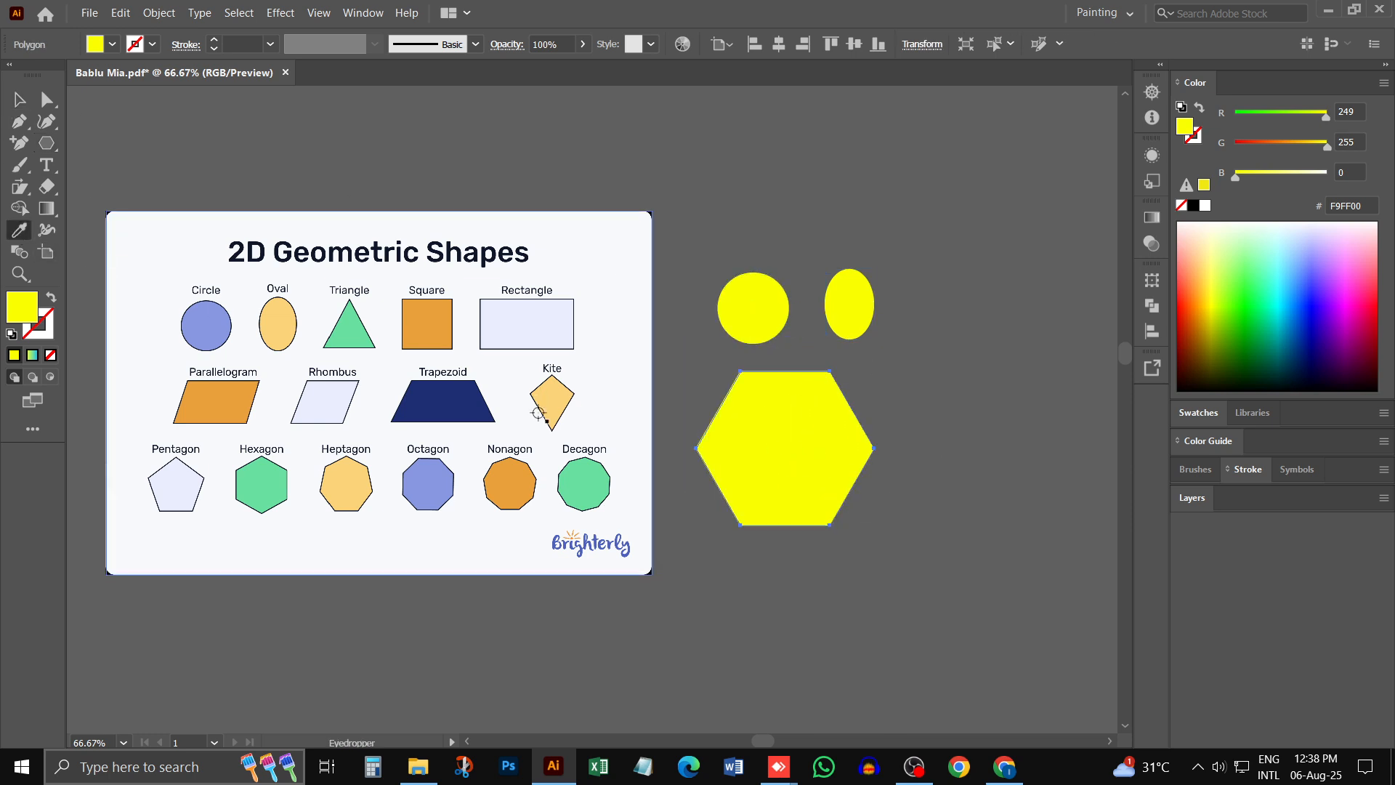
{"action": "left_click", "coordinate": [523, 325]}
{"action": "left_click", "coordinate": [18, 99]}
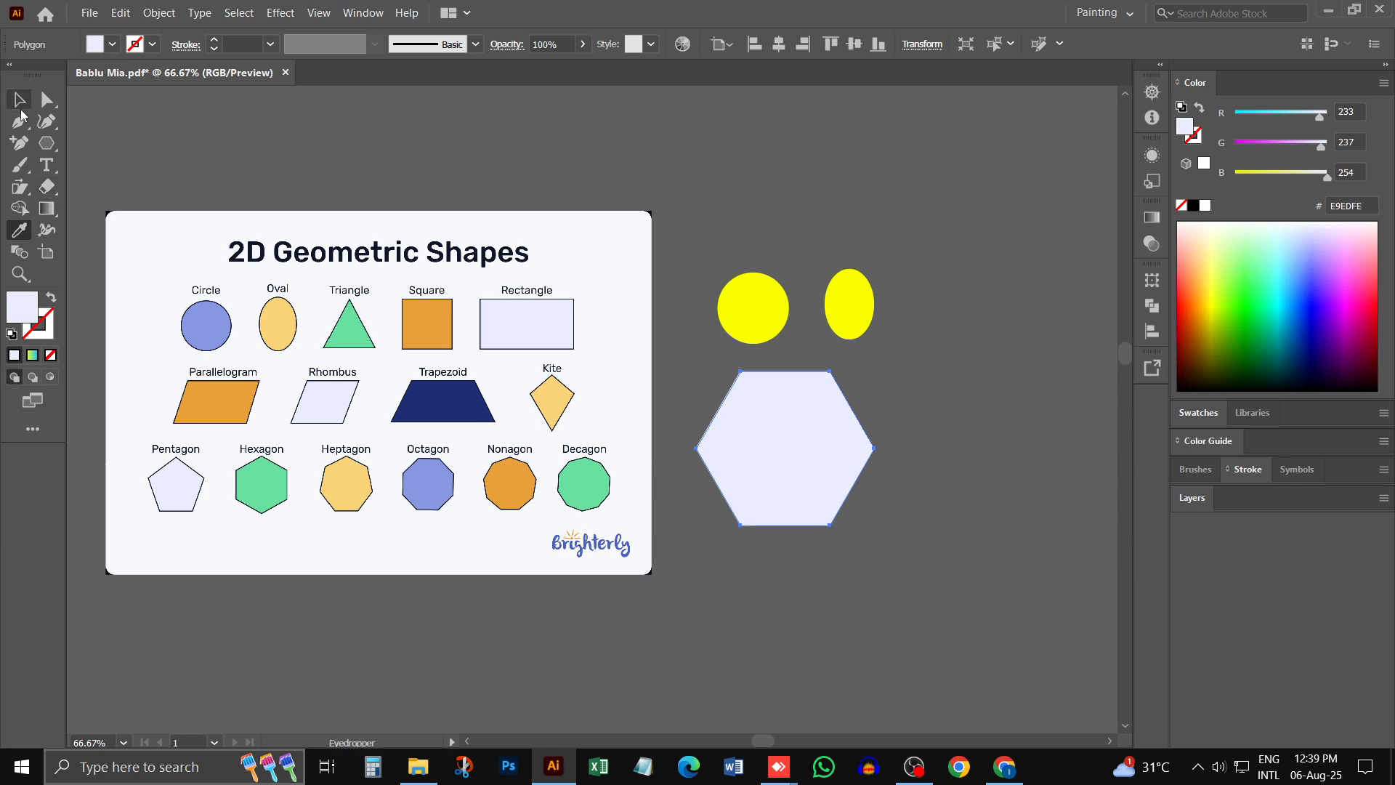
- Recolour the oval and the circle with the Eyedropper, sampling the chart's matching Oval and Circle
{"action": "left_click", "coordinate": [854, 311]}
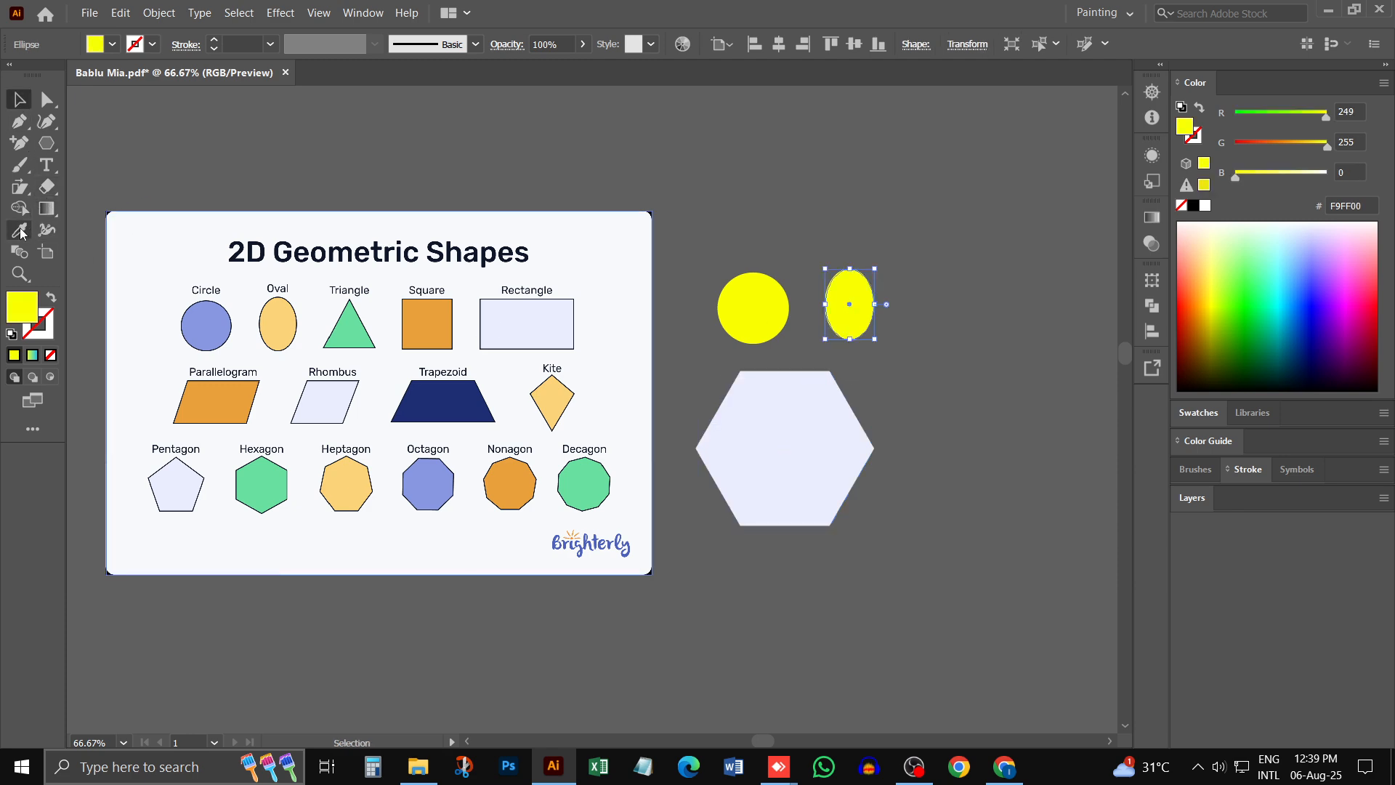
{"action": "left_click", "coordinate": [20, 231]}
{"action": "left_click", "coordinate": [276, 321]}
{"action": "left_click", "coordinate": [17, 100]}
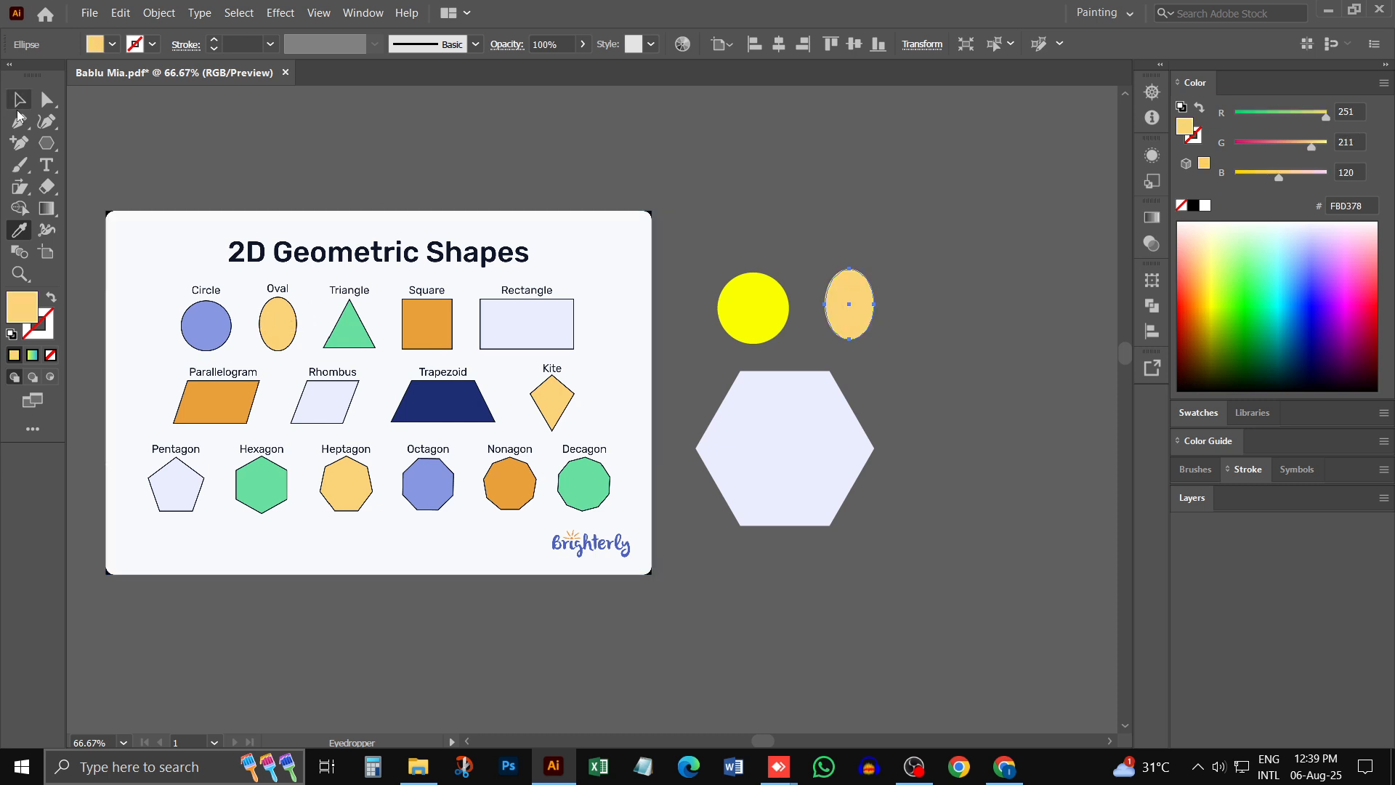
{"action": "left_click", "coordinate": [753, 308]}
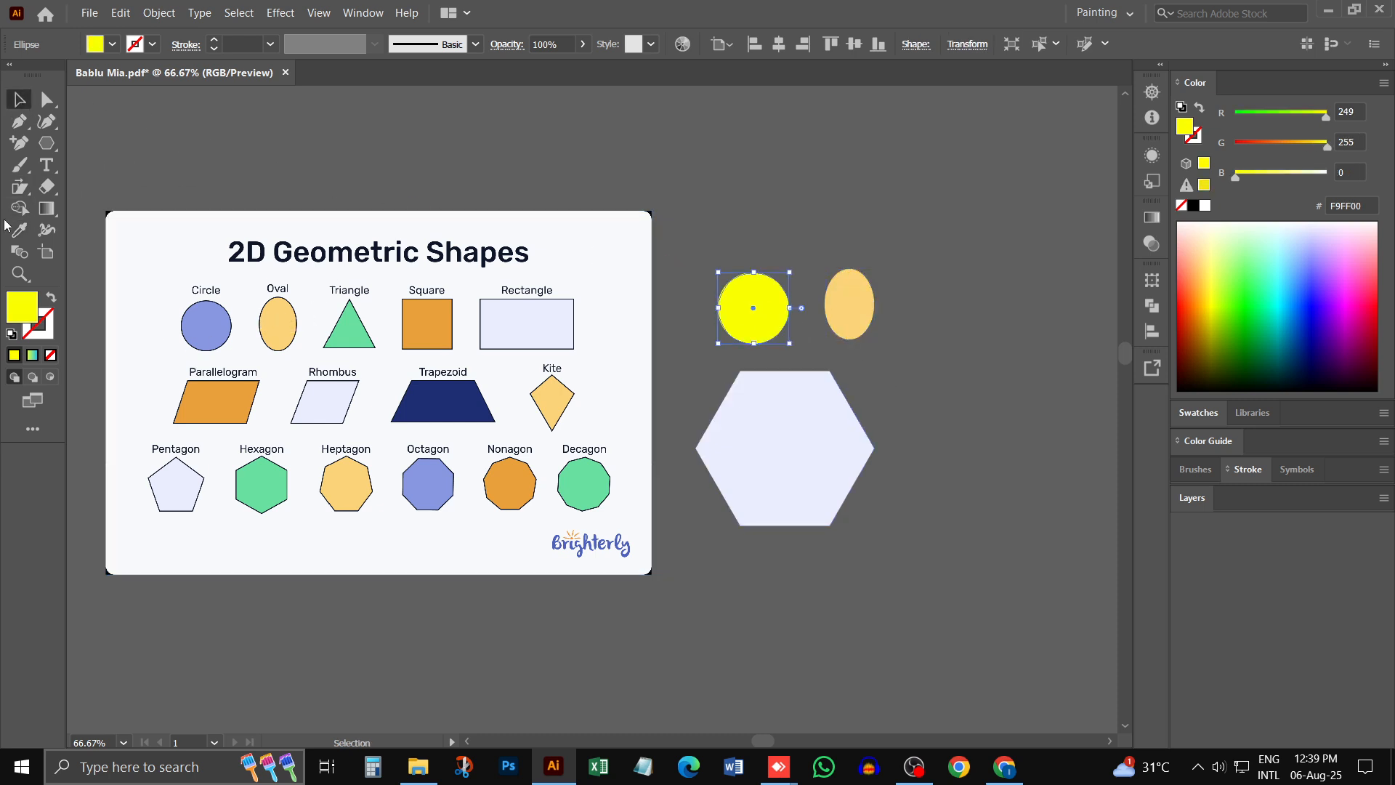
{"action": "left_click", "coordinate": [19, 231]}
{"action": "left_click", "coordinate": [206, 326]}
{"action": "left_click", "coordinate": [19, 100]}
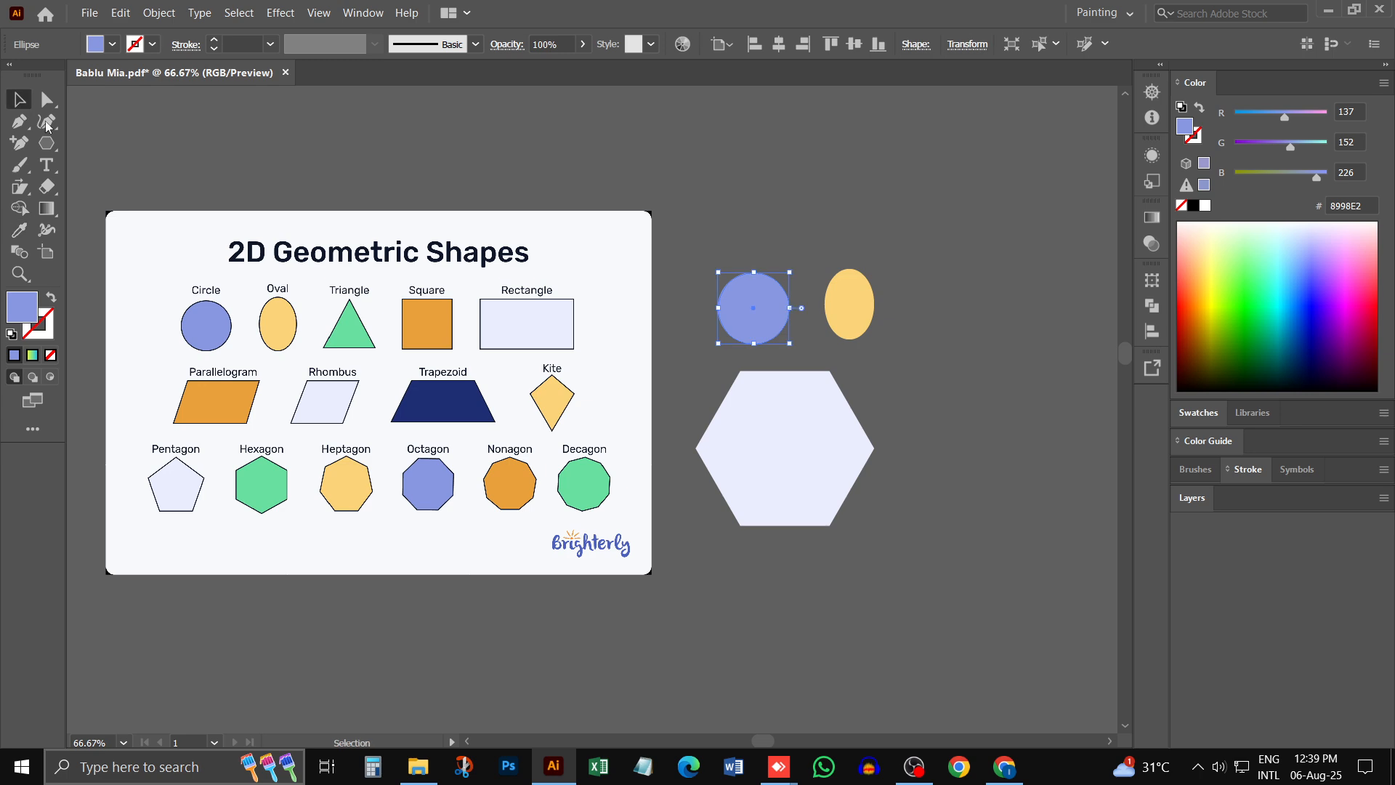
- Delete the hexagon and draw a triangle about 2.5 in wide with the Polygon tool, reducing the polygon to three sides
{"action": "left_click", "coordinate": [828, 472]}
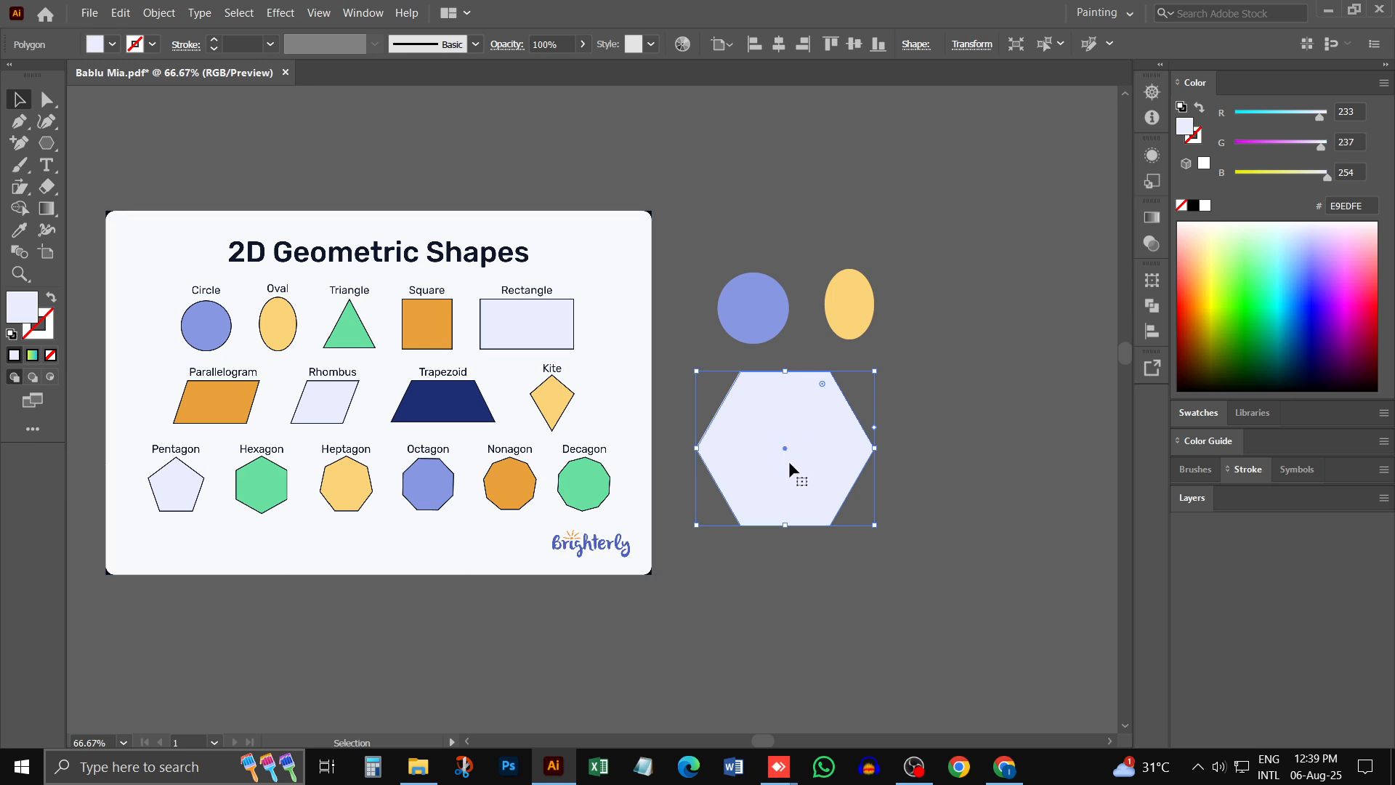
{"action": "key", "text": "Delete"}
{"action": "left_click", "coordinate": [46, 145]}
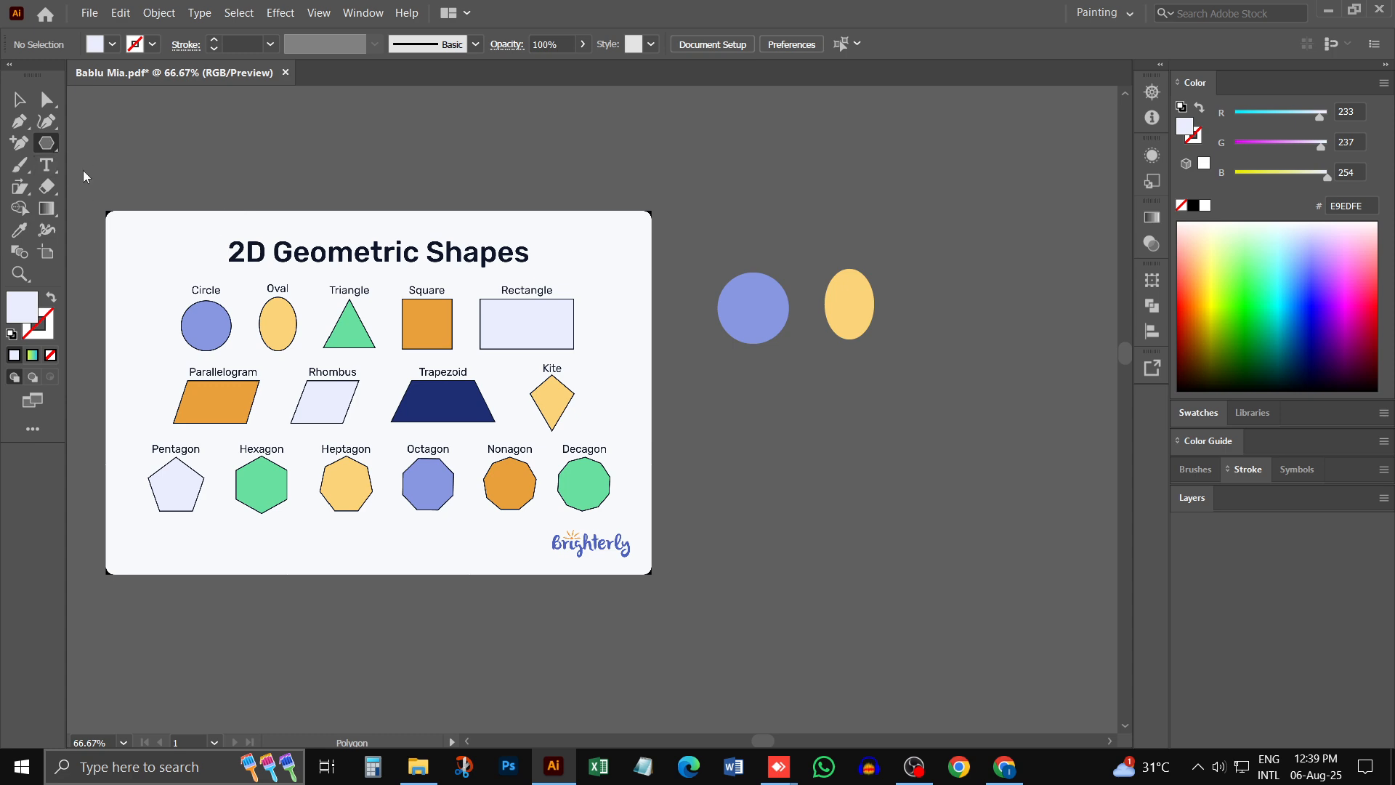
{"action": "left_click_drag", "start_coordinate": [745, 390], "coordinate": [794, 438]}
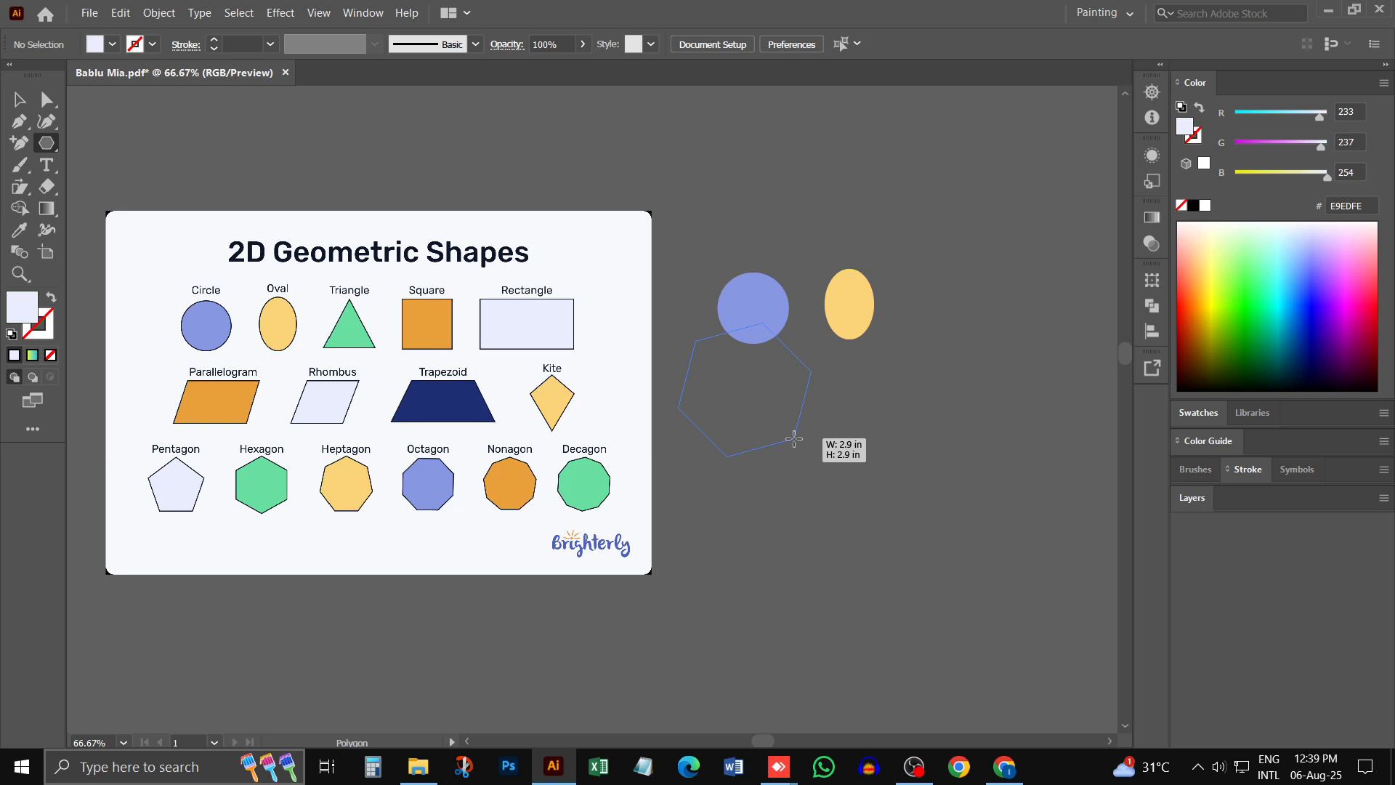
{"action": "key", "text": "Down"}
{"action": "key", "text": "Down"}
{"action": "key", "text": "Down"}
{"action": "left_click_drag", "start_coordinate": [794, 438], "coordinate": [800, 423]}
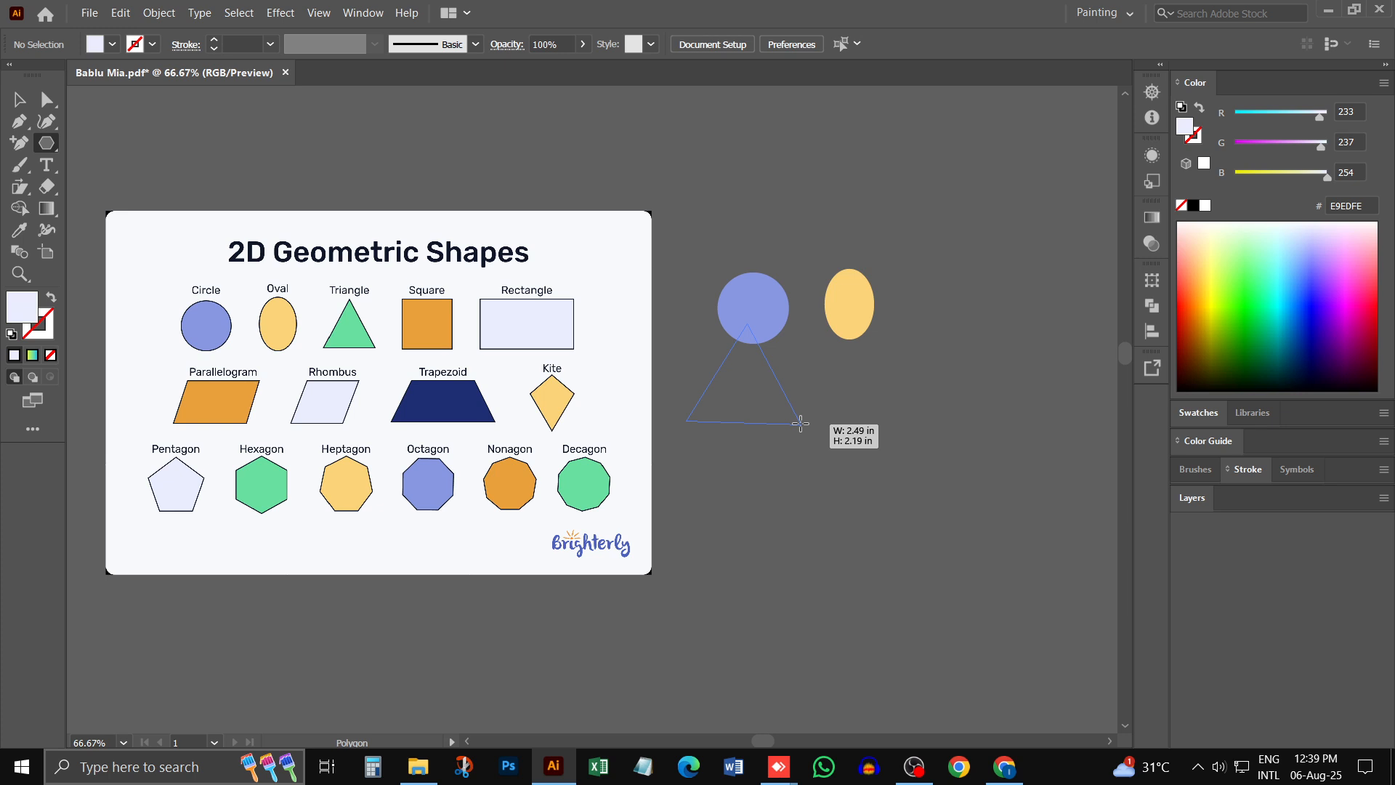
{"action": "left_click_drag", "start_coordinate": [800, 423], "coordinate": [802, 422]}
- Scale down the triangle and place it to the right of the oval, undoing the rotation applied to it
{"action": "left_click", "coordinate": [19, 100]}
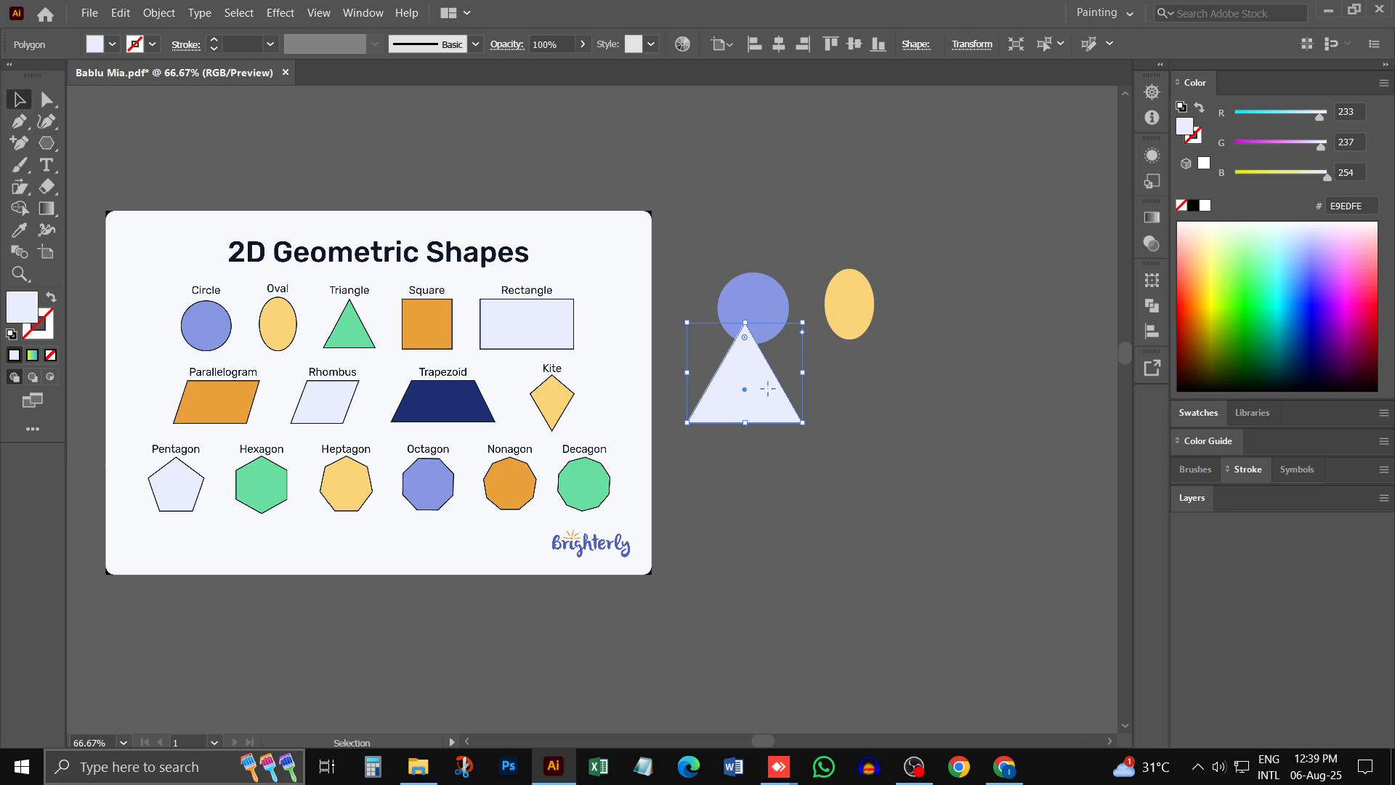
{"action": "left_click_drag", "start_coordinate": [776, 357], "coordinate": [956, 260]}
{"action": "left_click", "coordinate": [888, 488]}
{"action": "left_click_drag", "start_coordinate": [972, 335], "coordinate": [962, 334]}
{"action": "left_click_drag", "start_coordinate": [950, 260], "coordinate": [960, 263]}
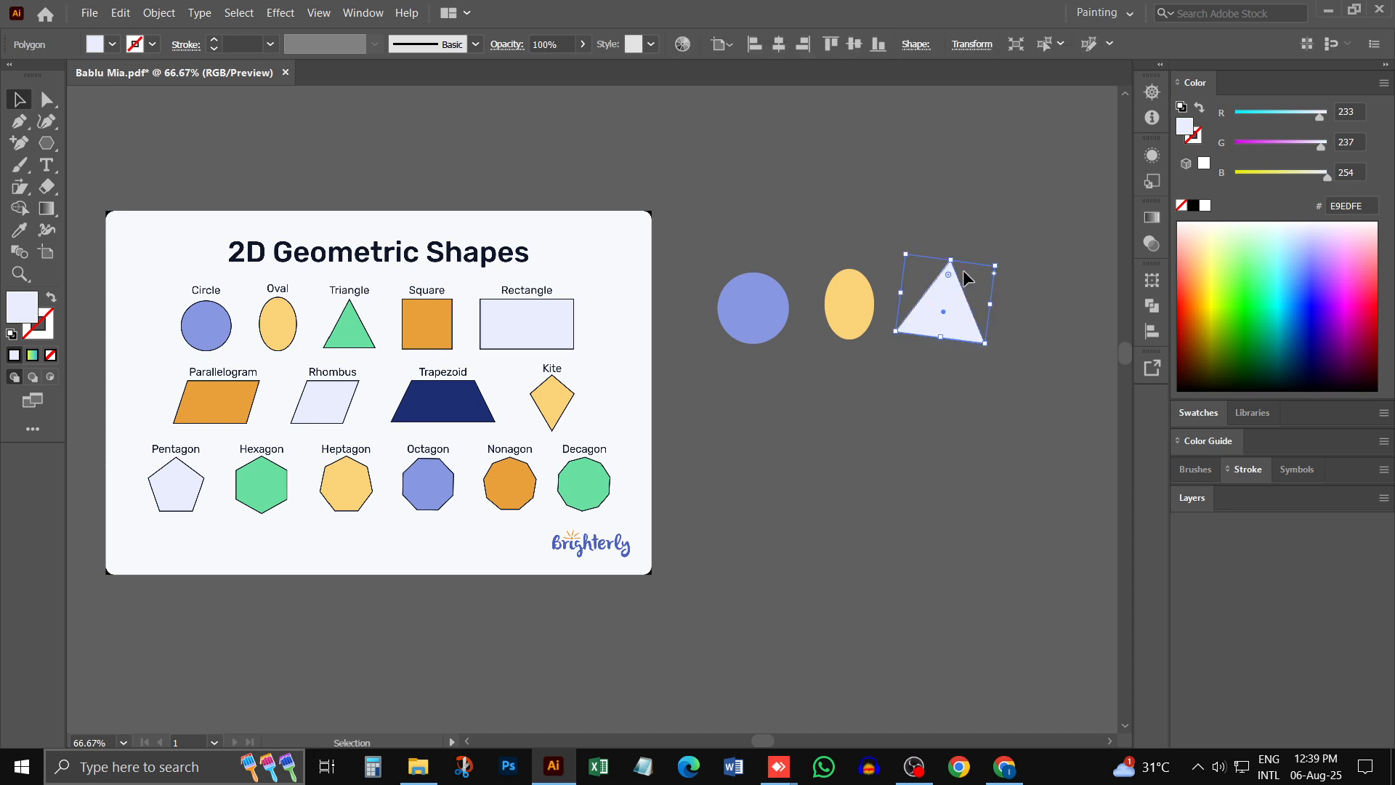
{"action": "key", "text": "ctrl+z"}
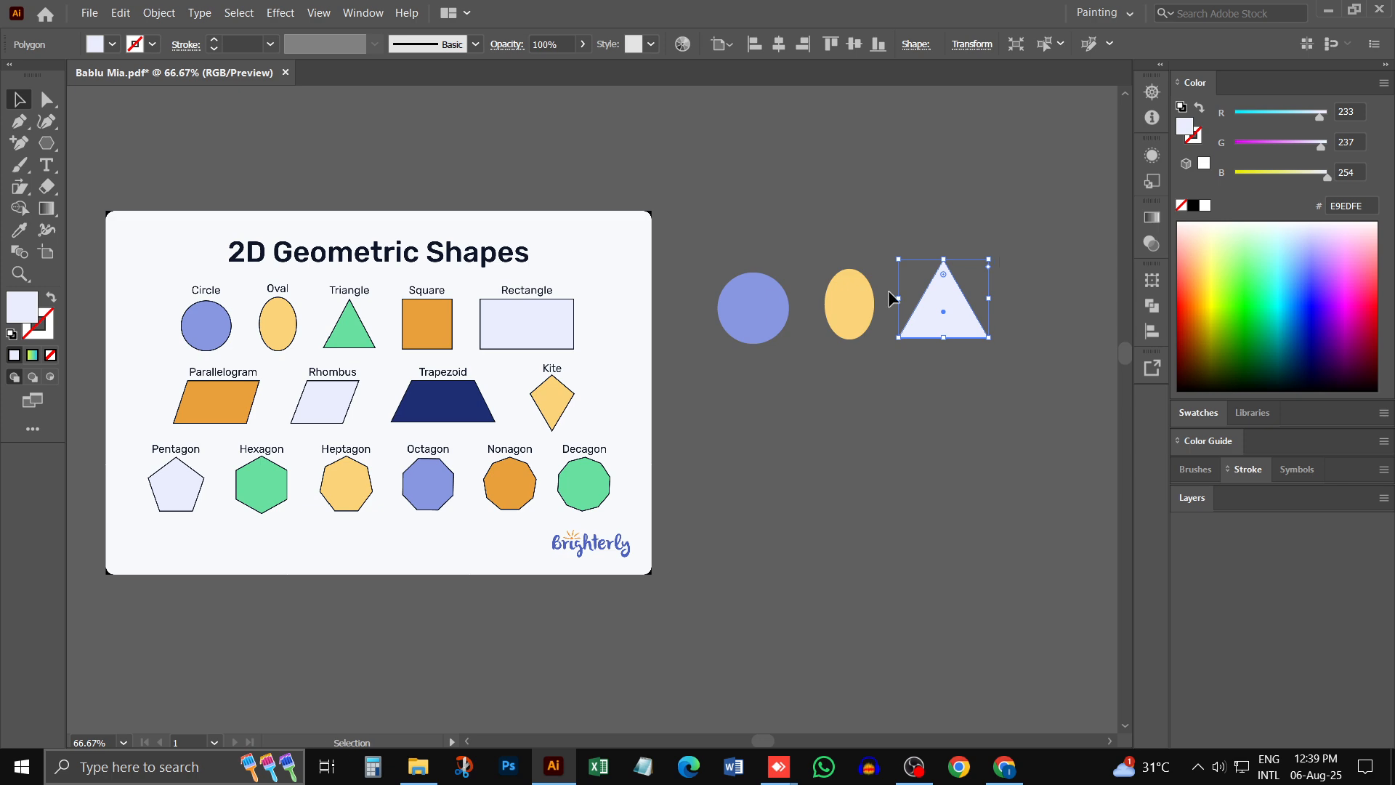
- Draw a square below the circle with the Rectangle tool and add a wider rectangle of the same height to its right
{"action": "left_click", "coordinate": [438, 312]}
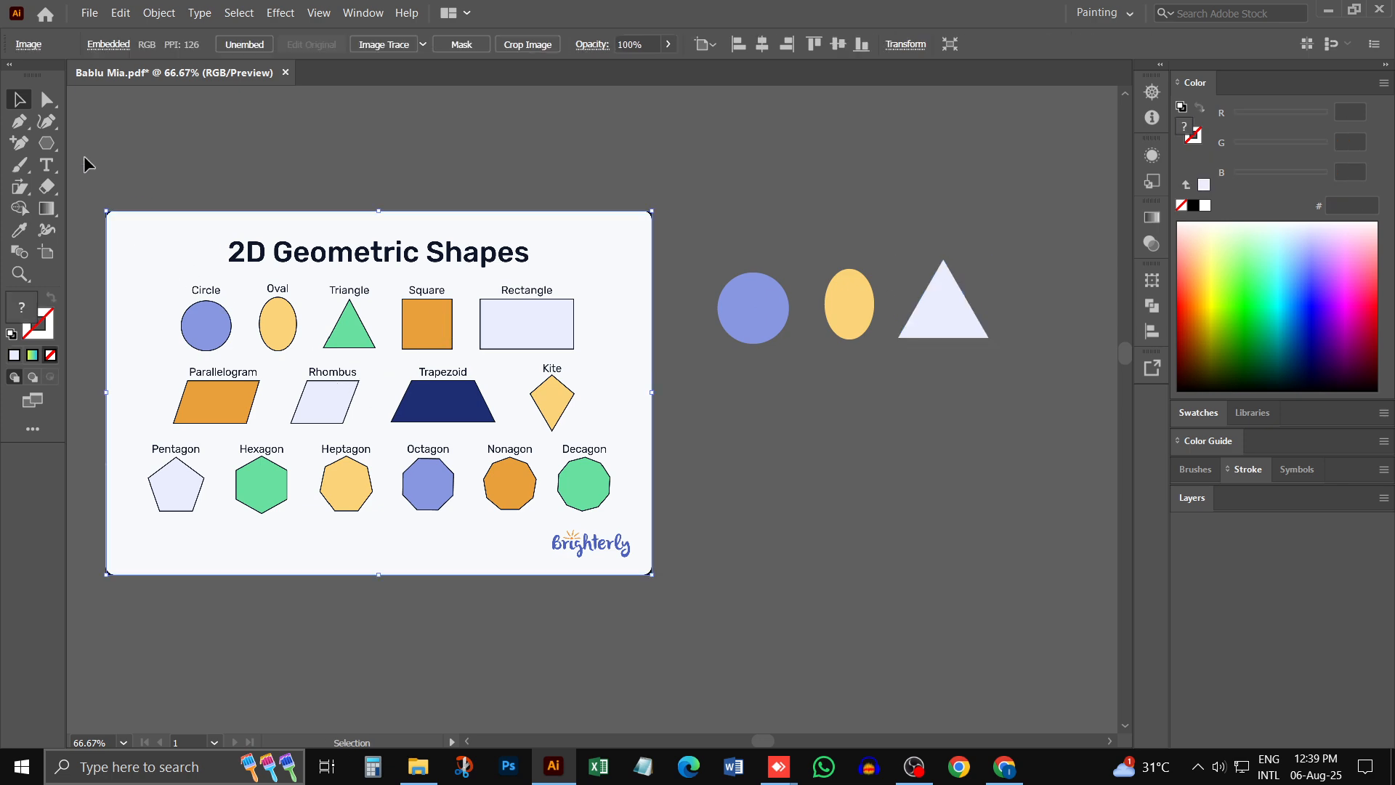
{"action": "left_click", "coordinate": [58, 150]}
{"action": "left_click", "coordinate": [136, 143]}
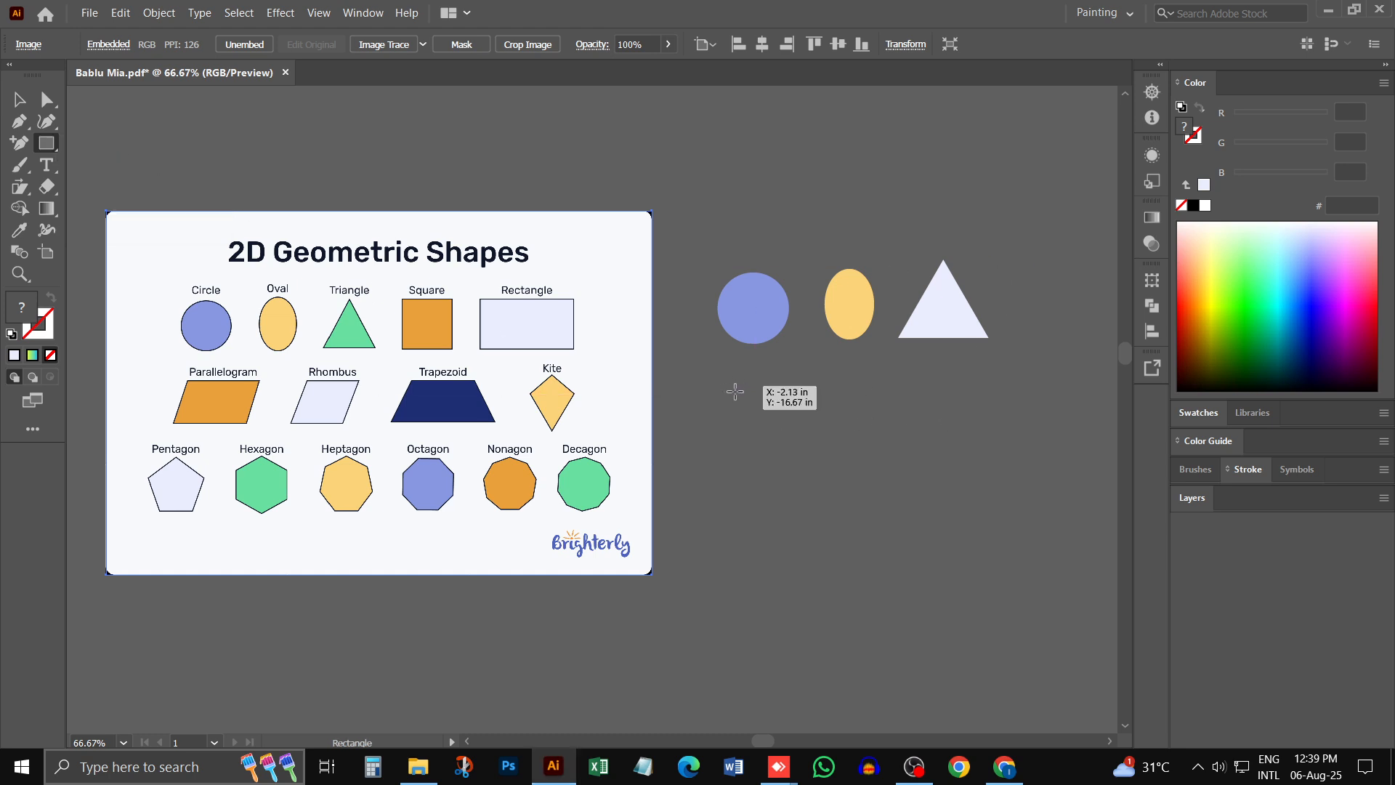
{"action": "left_click_drag", "start_coordinate": [735, 393], "coordinate": [815, 471]}
{"action": "left_click", "coordinate": [19, 100]}
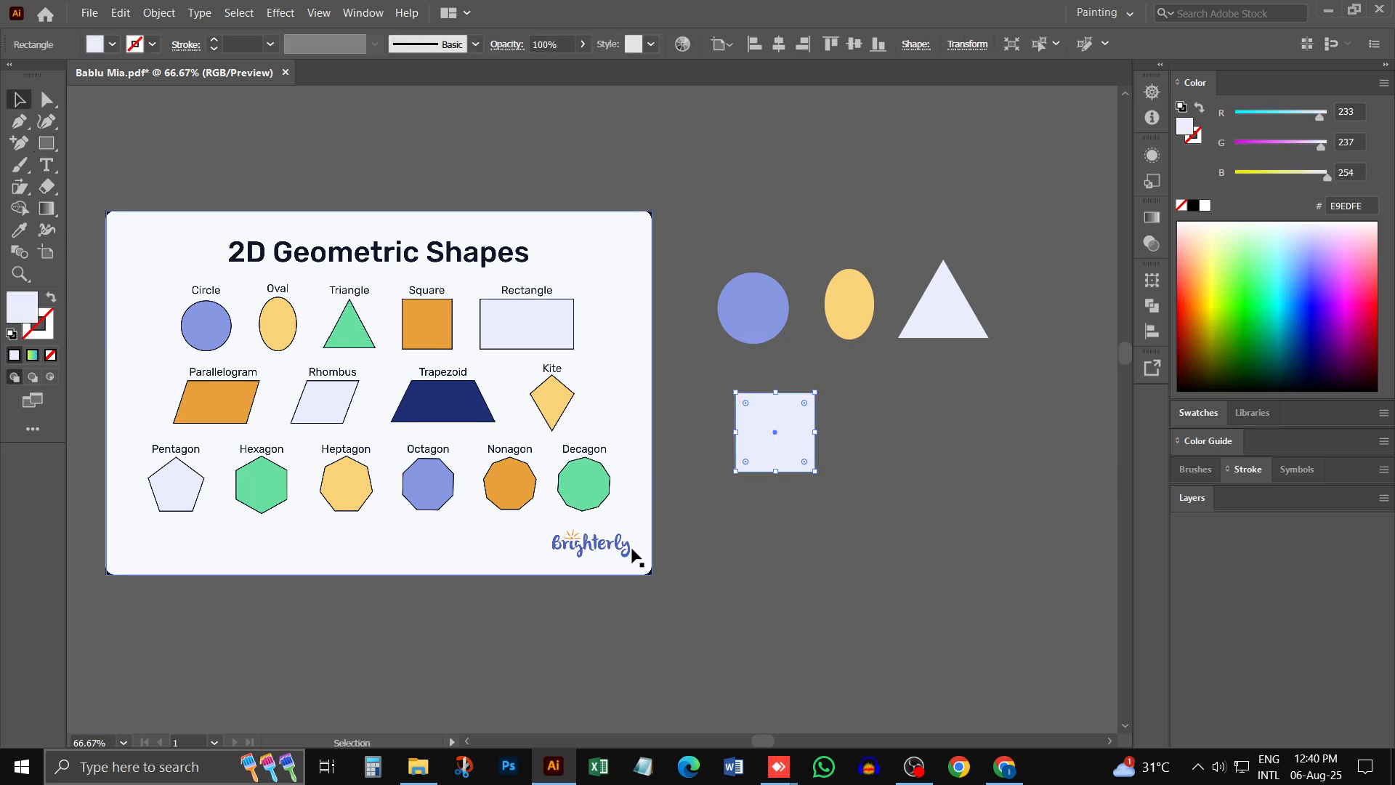
{"action": "left_click_drag", "start_coordinate": [808, 451], "coordinate": [1005, 409]}
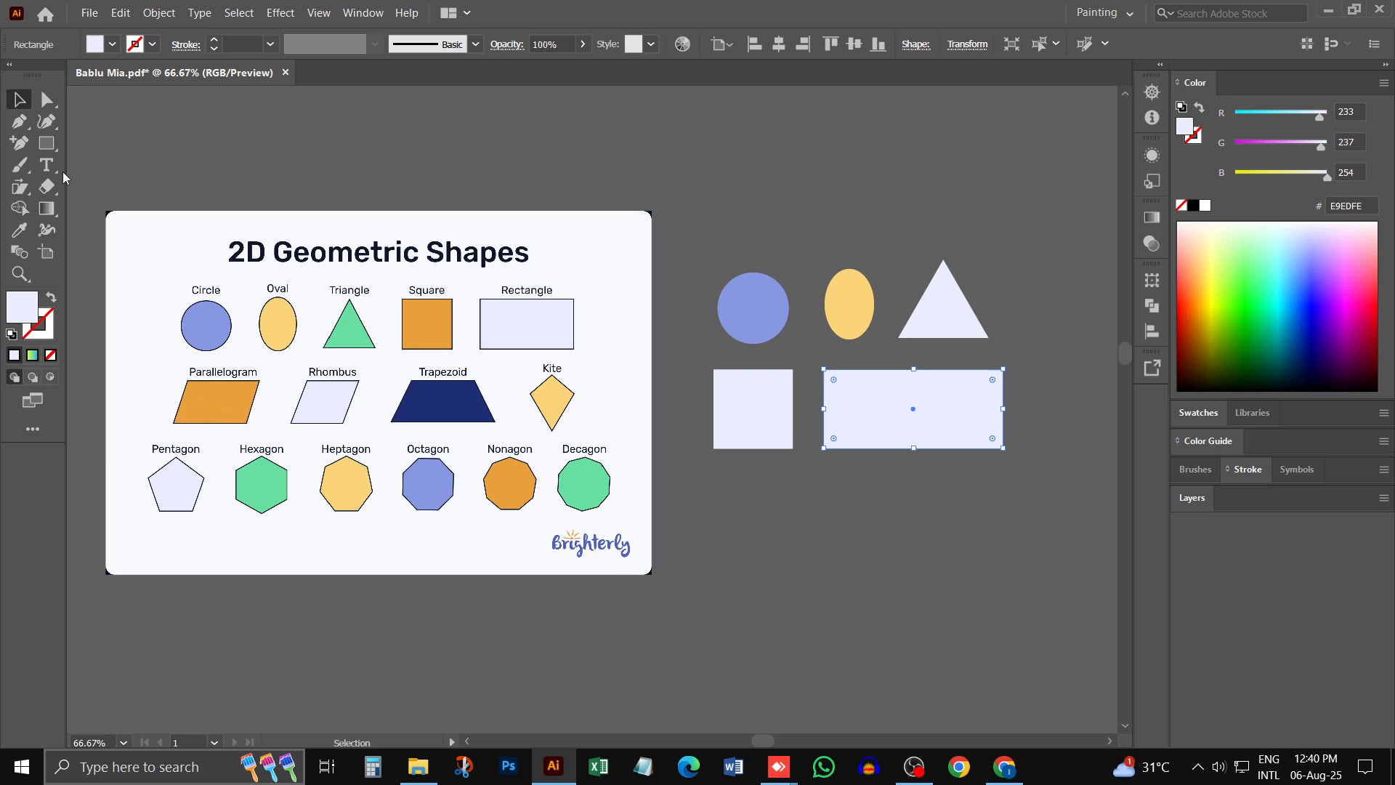
- Duplicate the wide rectangle and place the copy below the square, aligned with the square's left edge
{"action": "left_click_drag", "start_coordinate": [53, 145], "coordinate": [134, 196]}
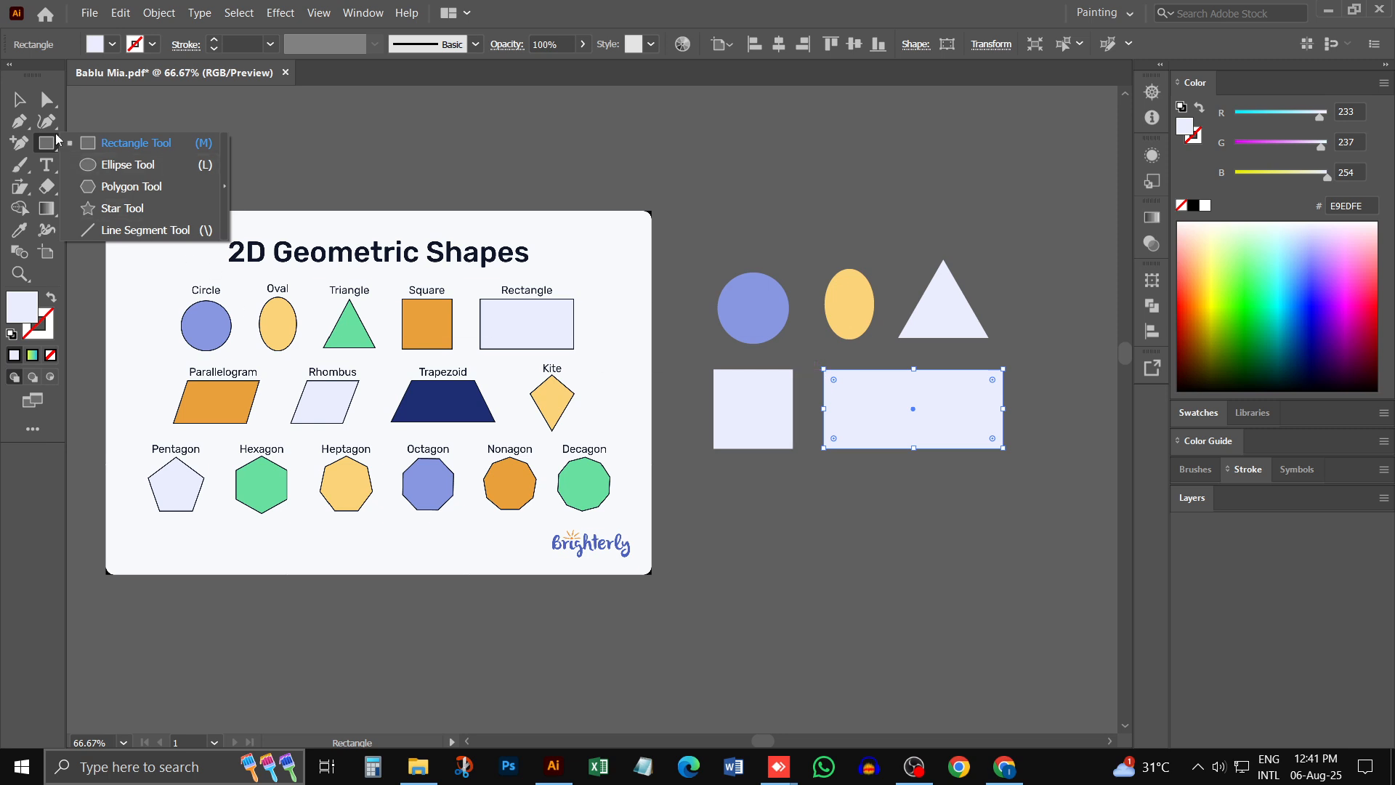
{"action": "key", "text": "v"}
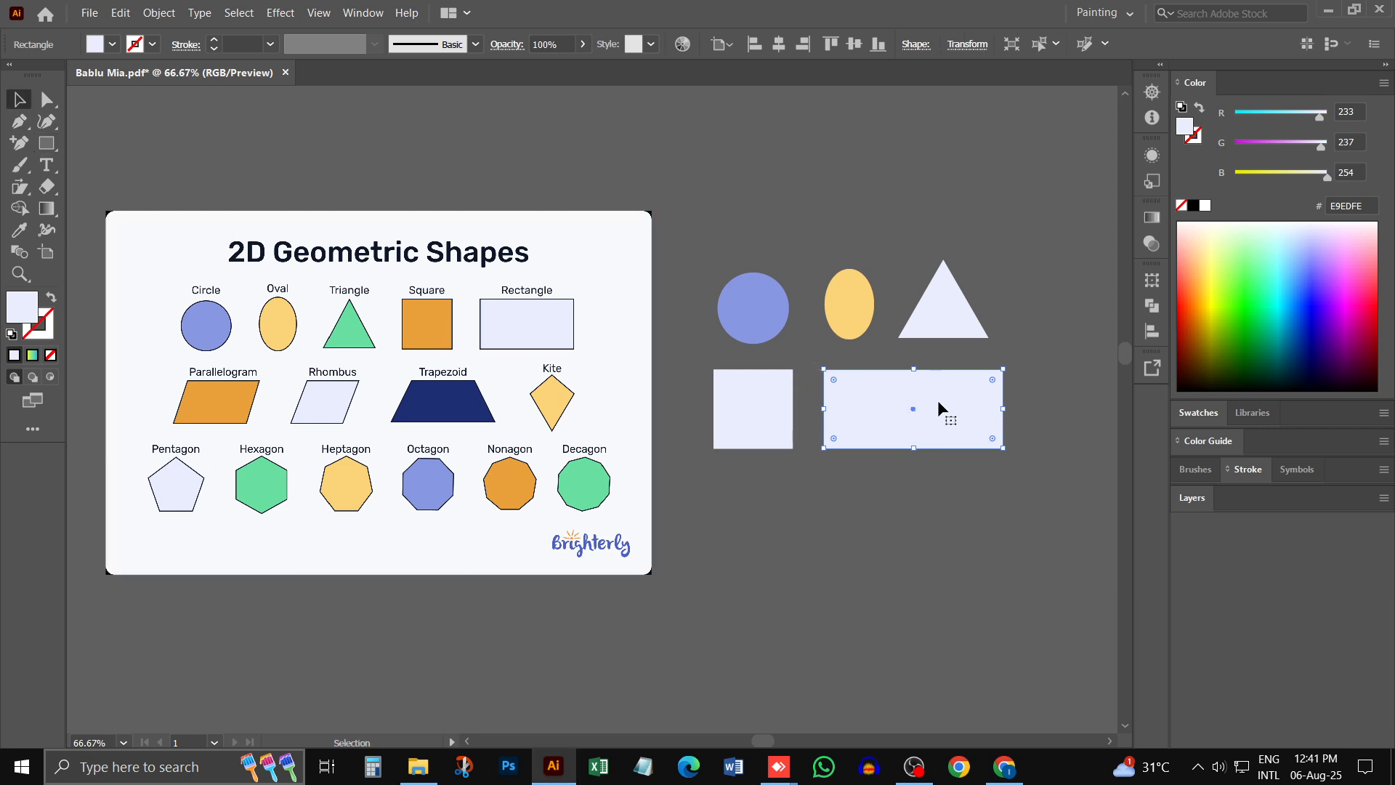
{"action": "left_click_drag", "start_coordinate": [951, 405], "coordinate": [819, 493]}
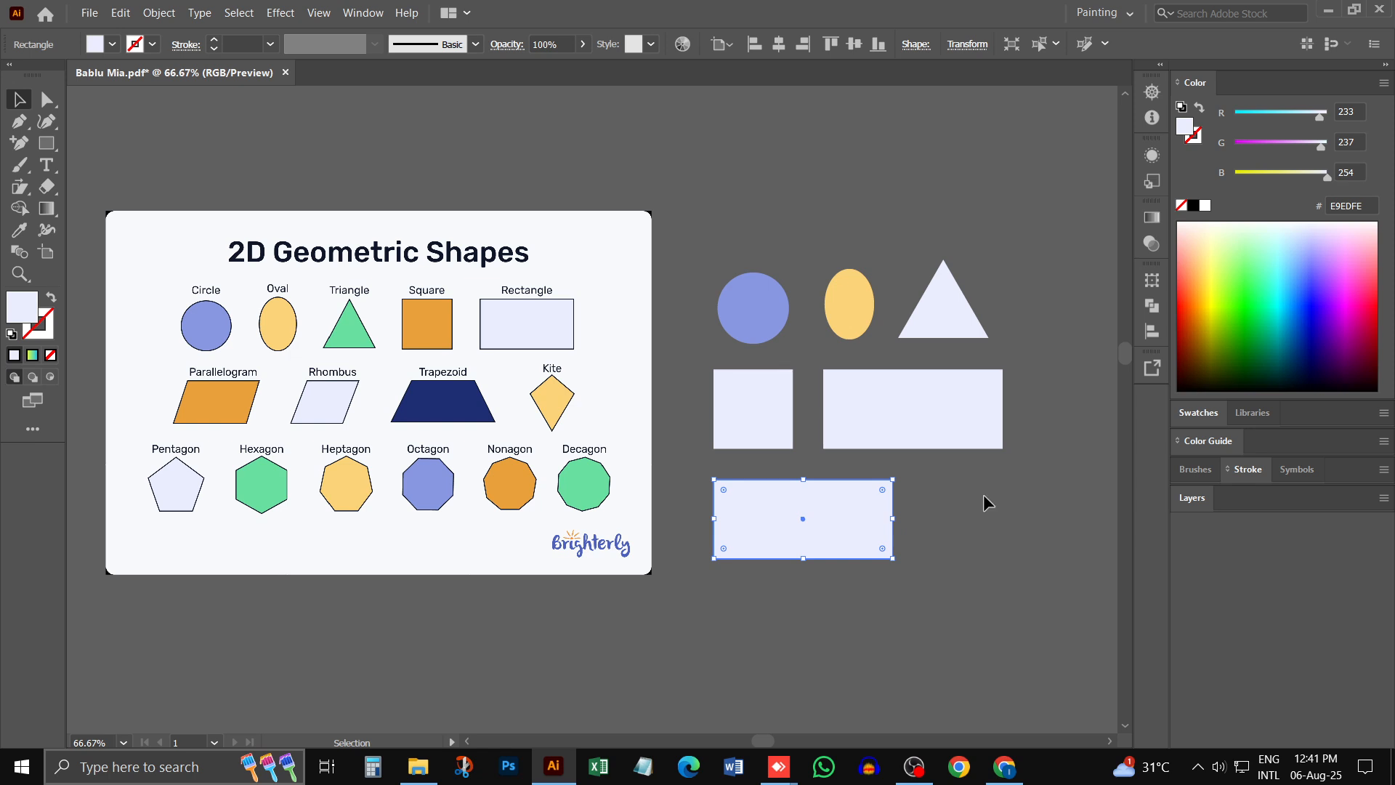
{"action": "left_click", "coordinate": [995, 519]}
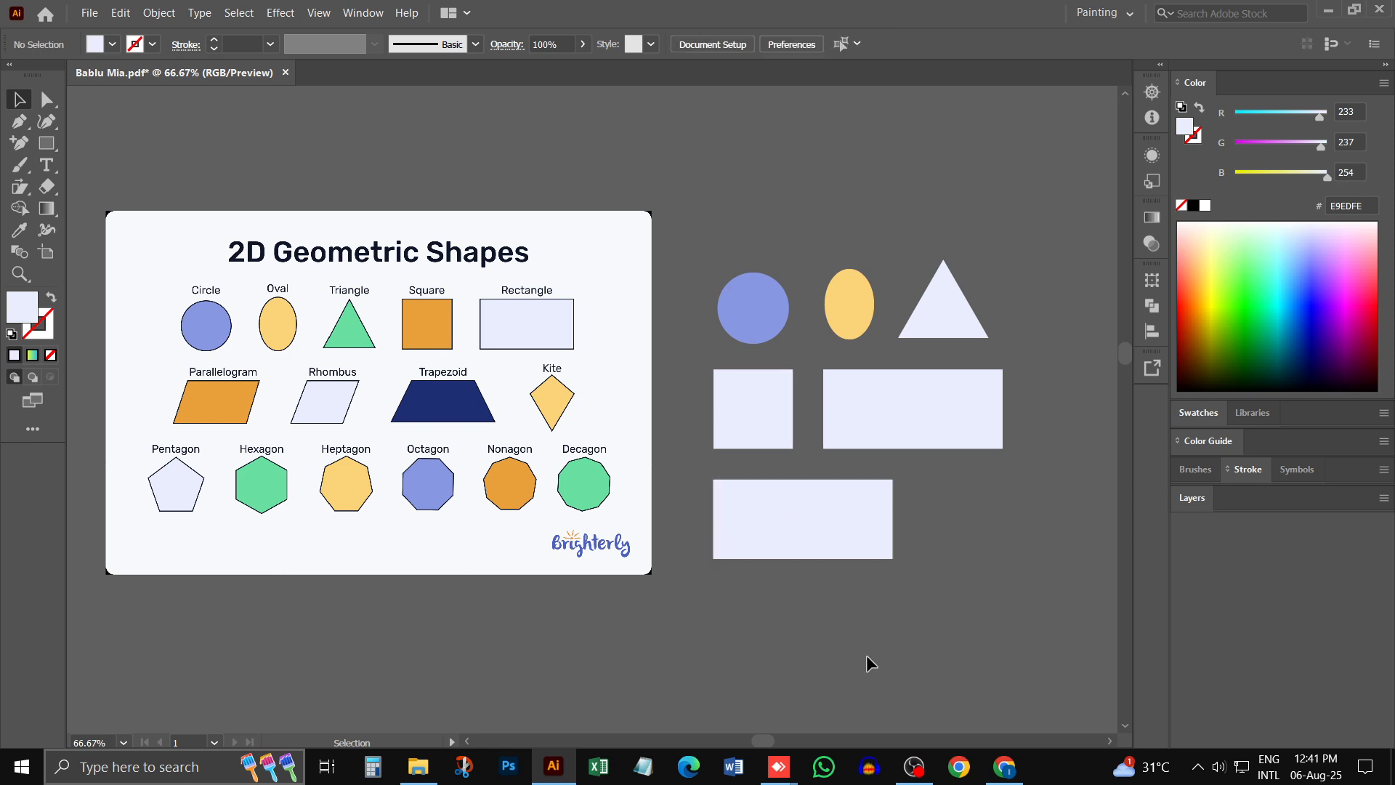
- Examine the parallelogram in the reference chart and select the duplicated rectangle below the square
{"action": "left_click", "coordinate": [846, 532]}
{"action": "left_click", "coordinate": [794, 510], "text": "ctrl"}
{"action": "left_click_drag", "start_coordinate": [623, 428], "coordinate": [840, 420]}
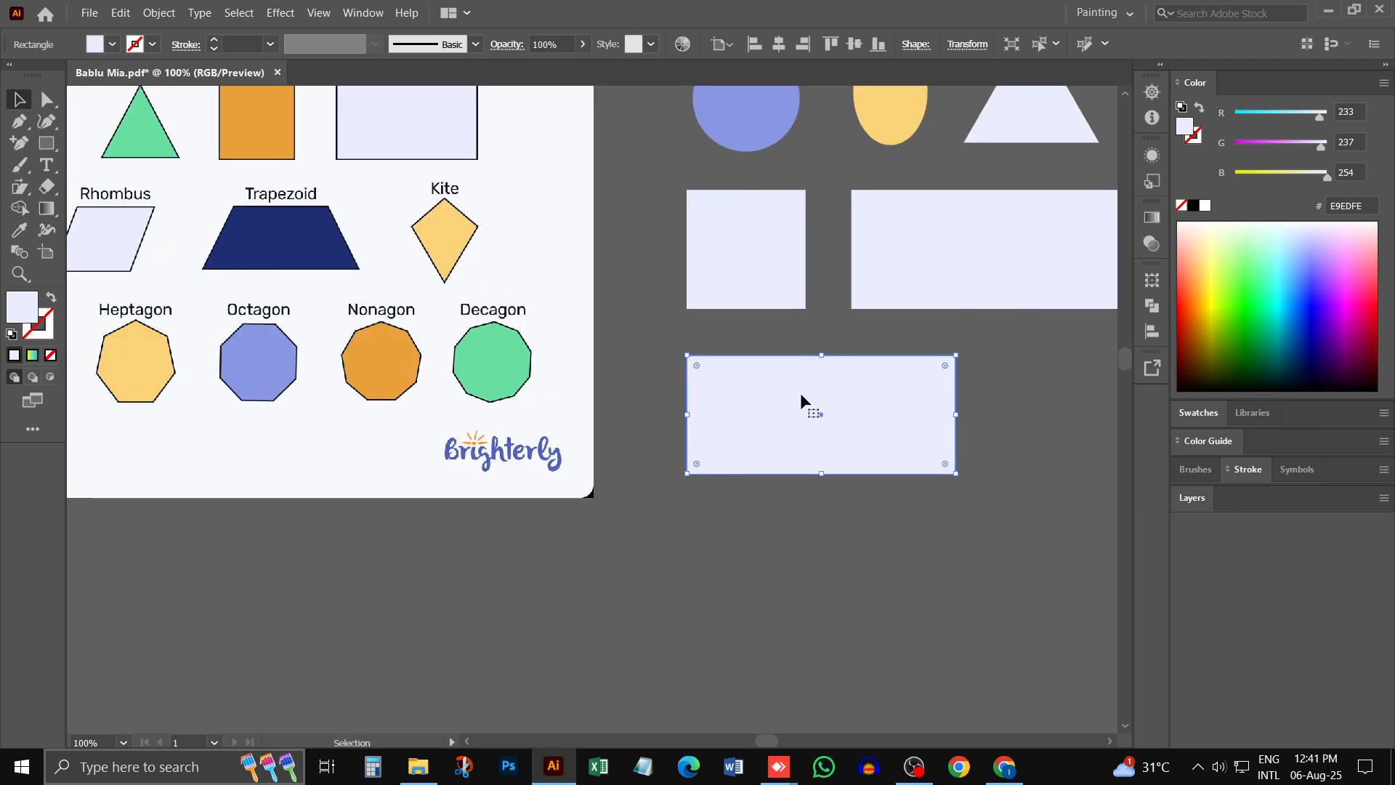
{"action": "key", "text": "space"}
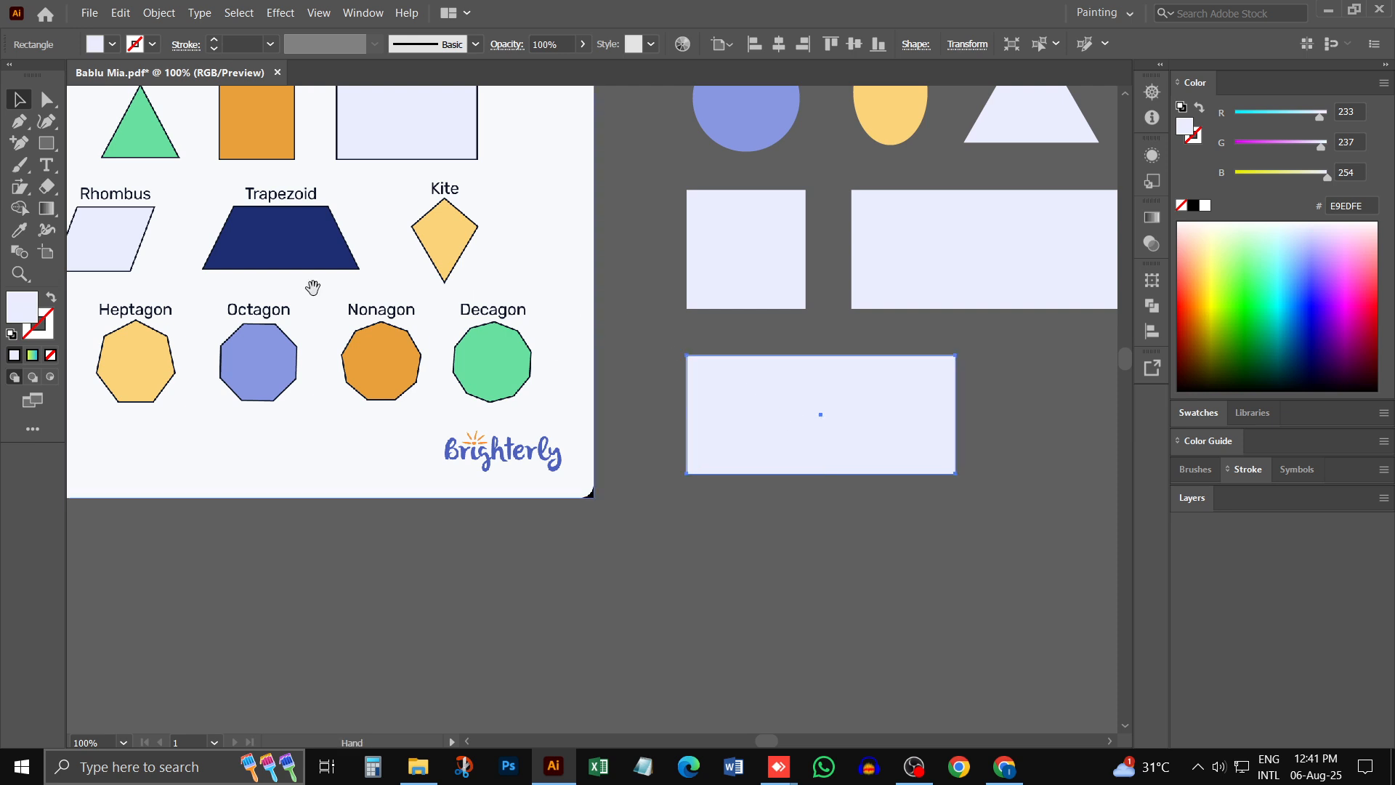
{"action": "left_click_drag", "start_coordinate": [313, 287], "coordinate": [508, 284]}
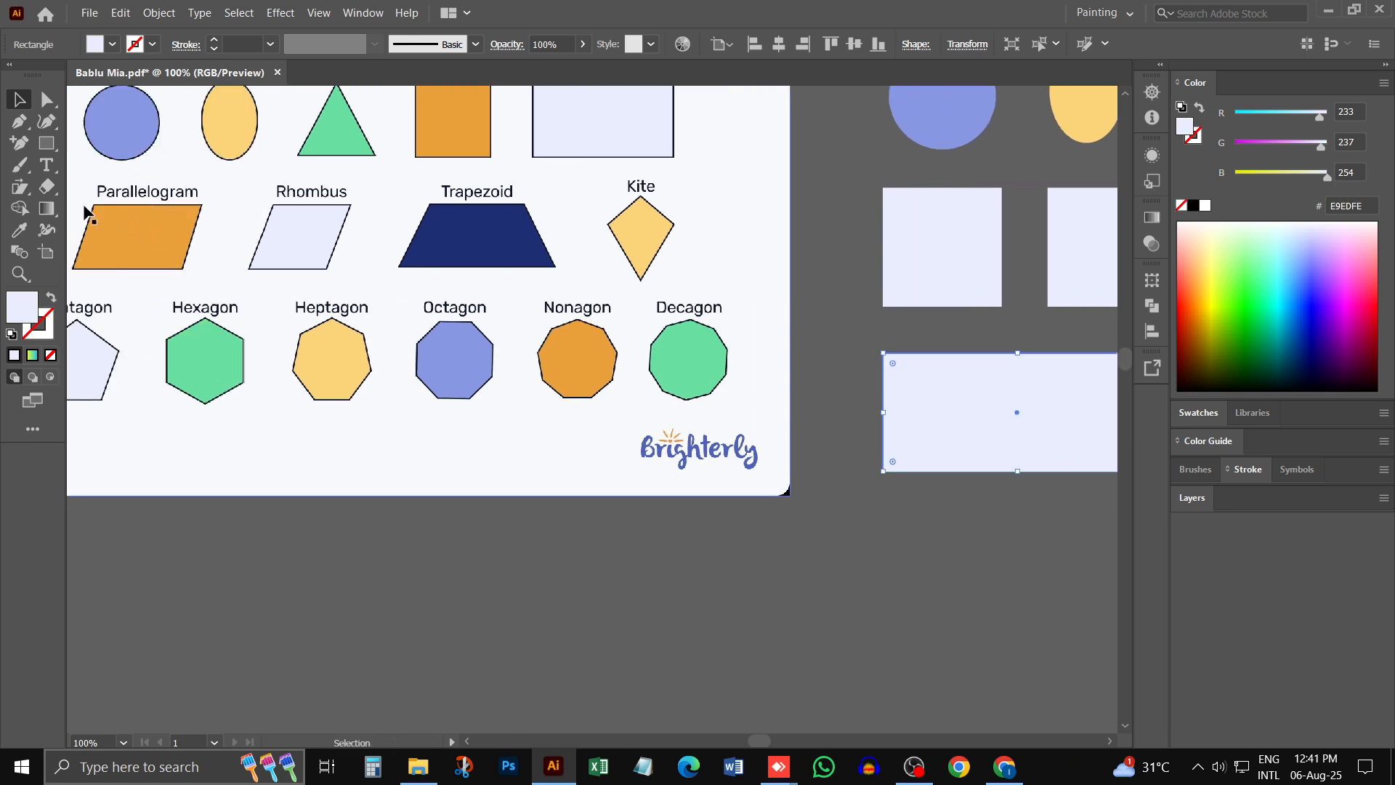
{"action": "key", "text": "space"}
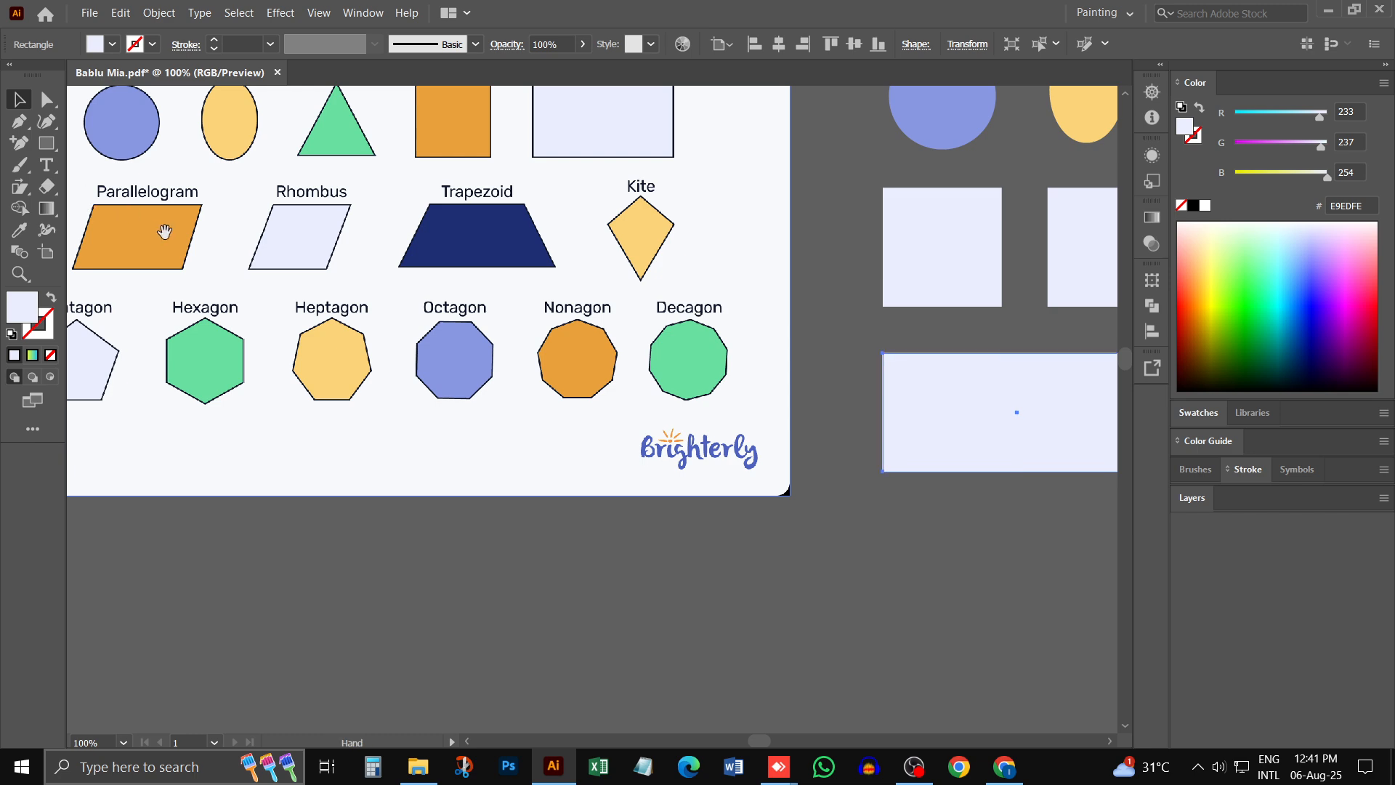
{"action": "left_click_drag", "start_coordinate": [832, 363], "coordinate": [678, 339]}
{"action": "left_click", "coordinate": [862, 491]}
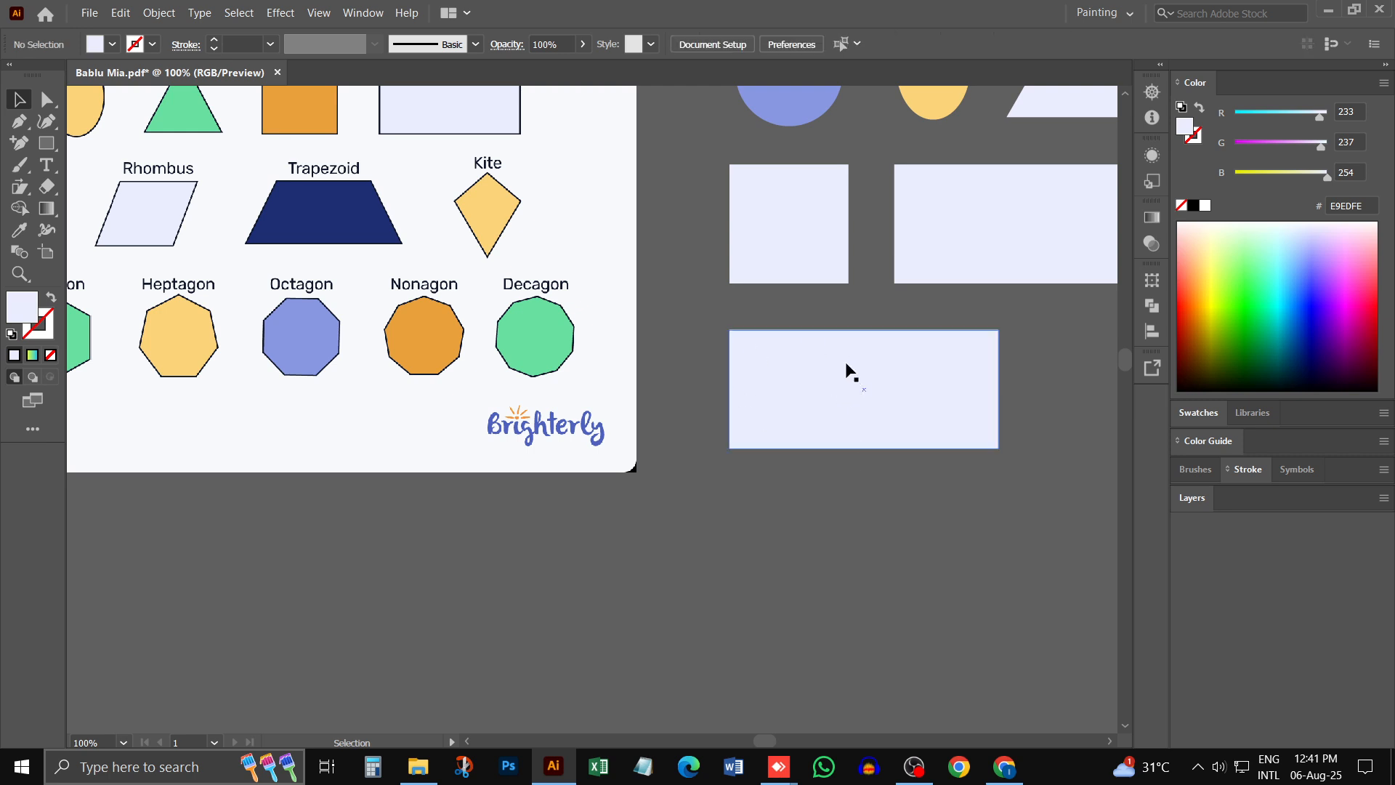
{"action": "left_click", "coordinate": [813, 368]}
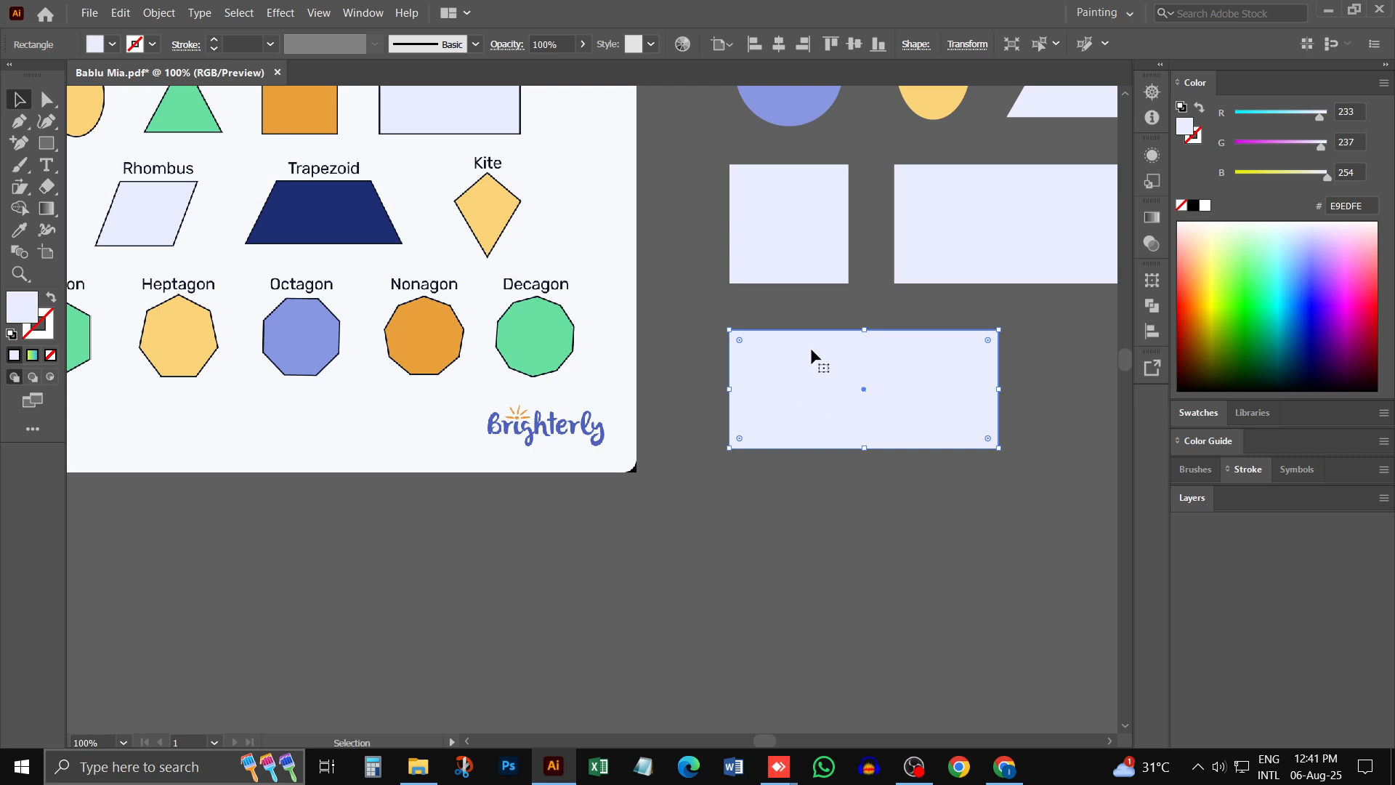
- Try to reshape the duplicated rectangle by freely moving its upper-right corner anchor with Direct Selection, and undo the distortions
{"action": "left_click", "coordinate": [48, 100]}
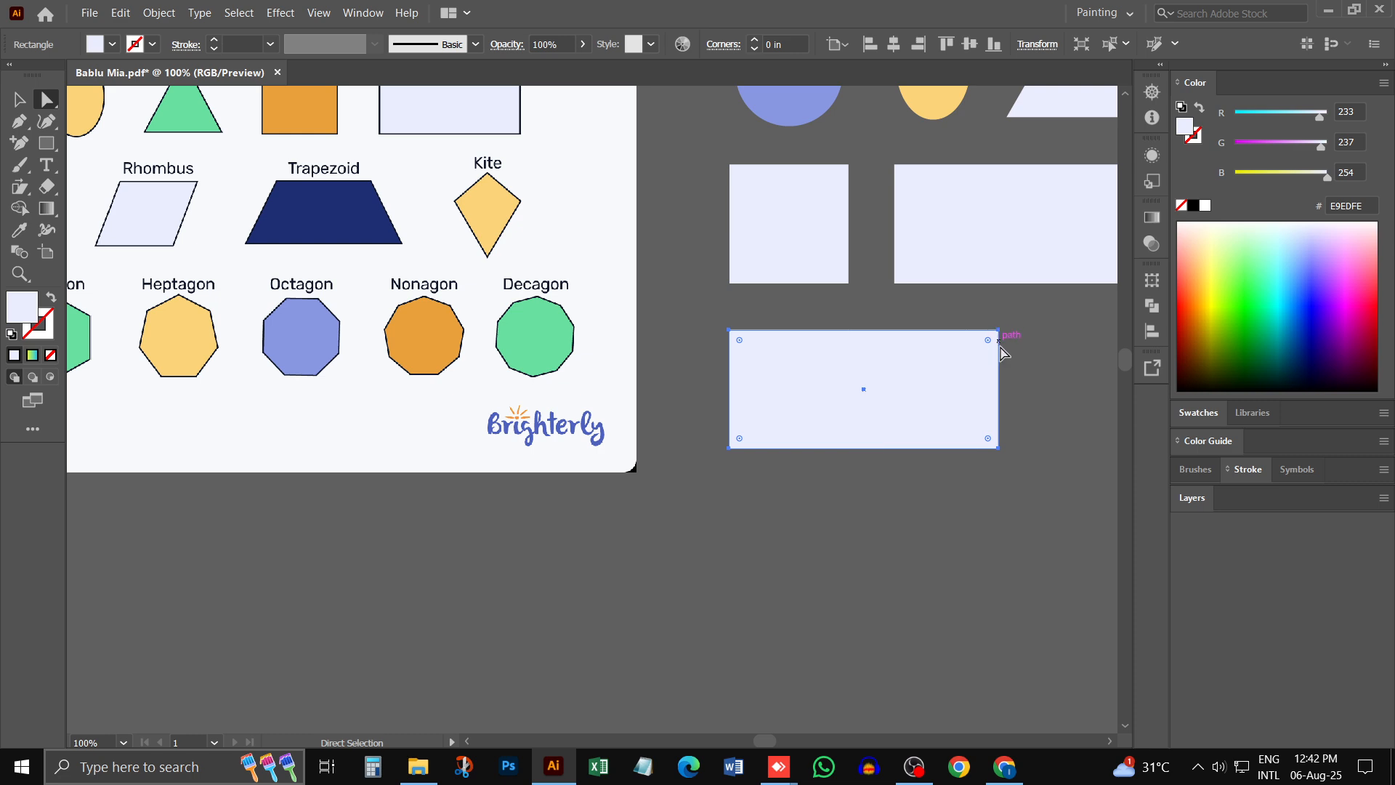
{"action": "left_click_drag", "start_coordinate": [999, 332], "coordinate": [1081, 332]}
{"action": "key", "text": "ctrl+z"}
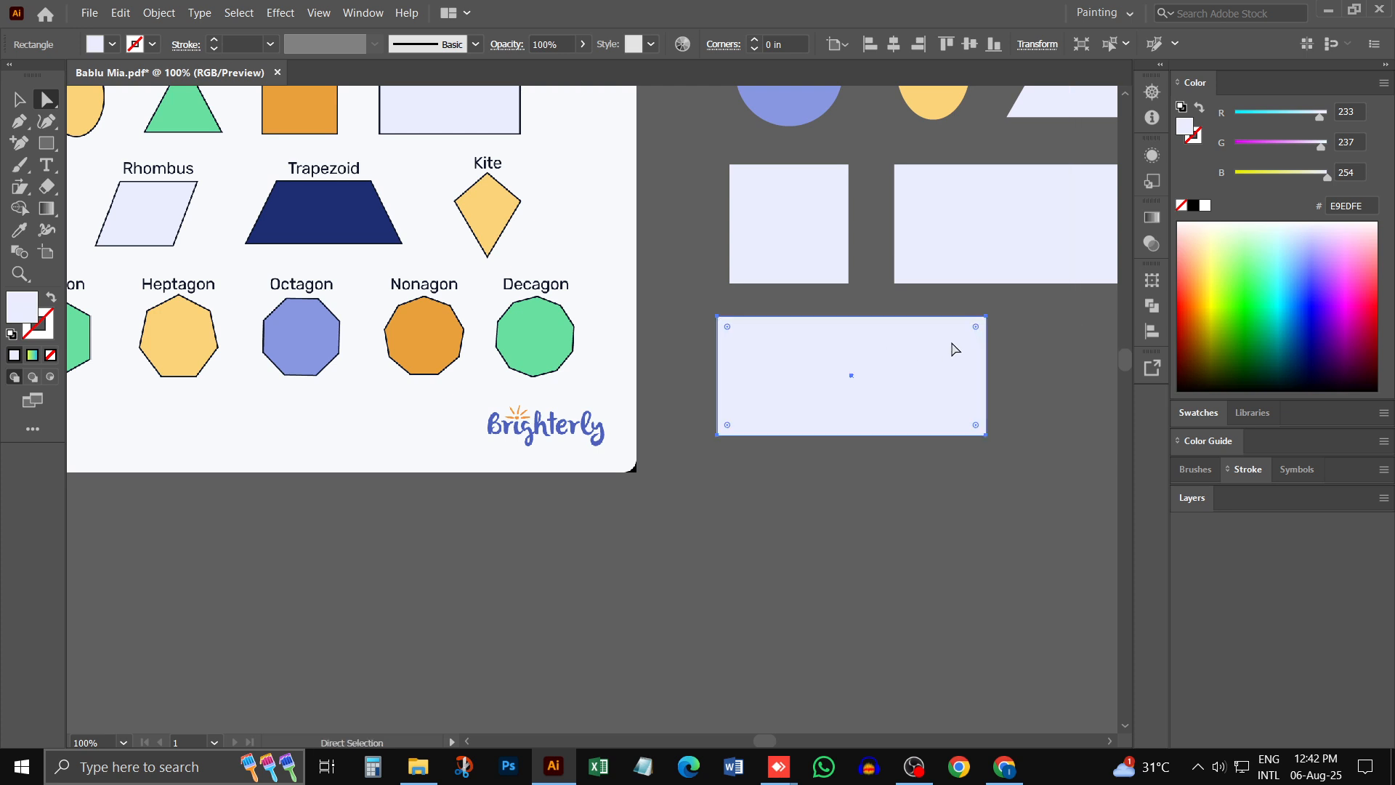
{"action": "left_click", "coordinate": [985, 317]}
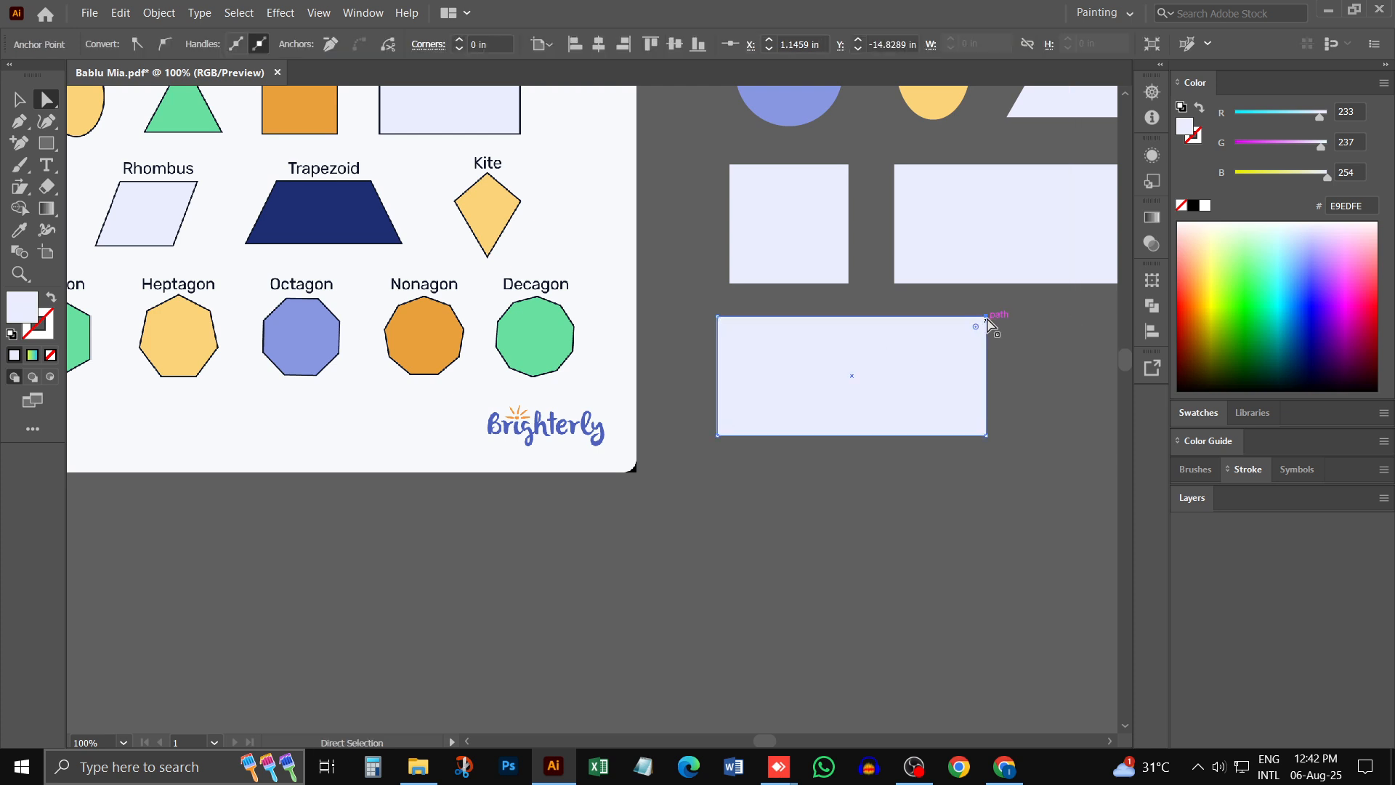
{"action": "left_click_drag", "start_coordinate": [986, 318], "coordinate": [794, 327]}
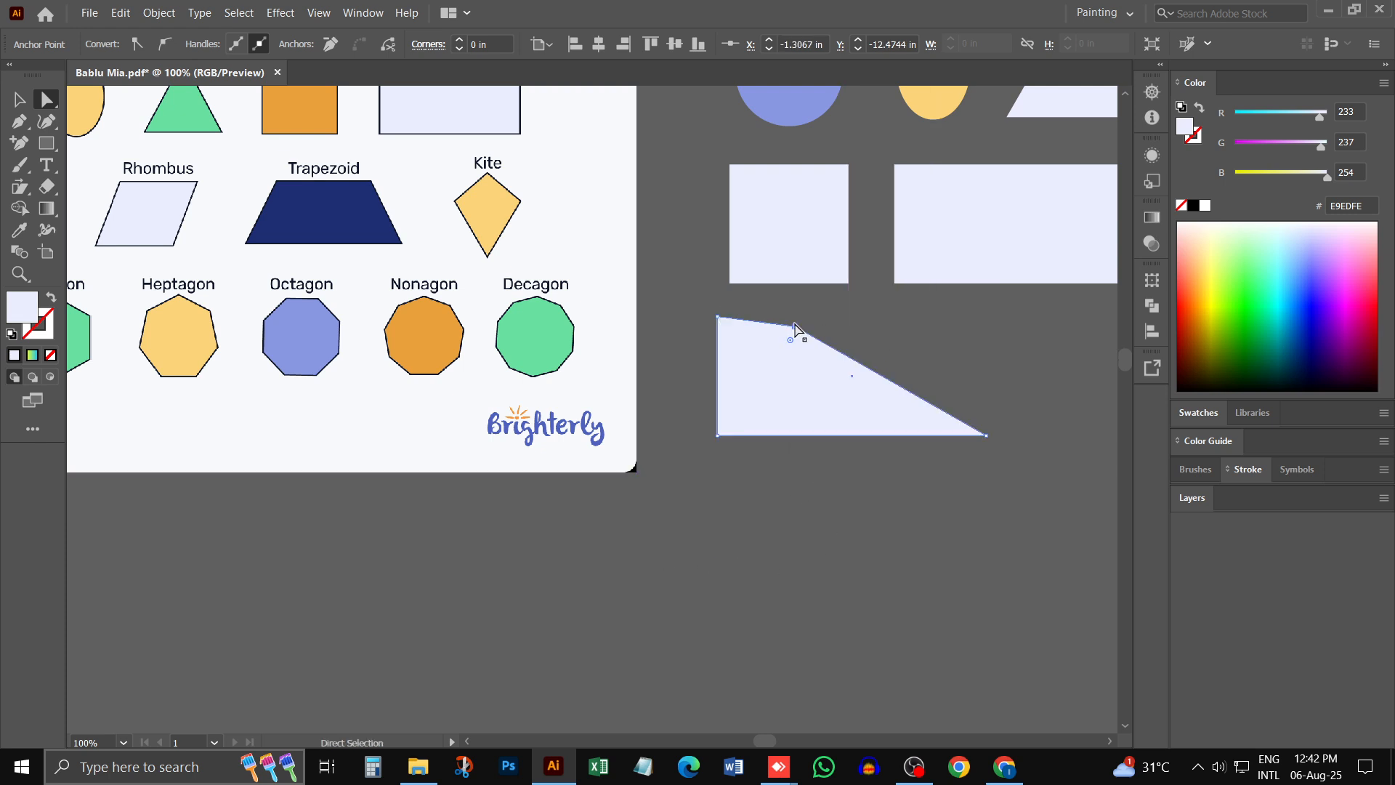
{"action": "key", "text": "ctrl+z"}
{"action": "key", "text": "ctrl+z"}
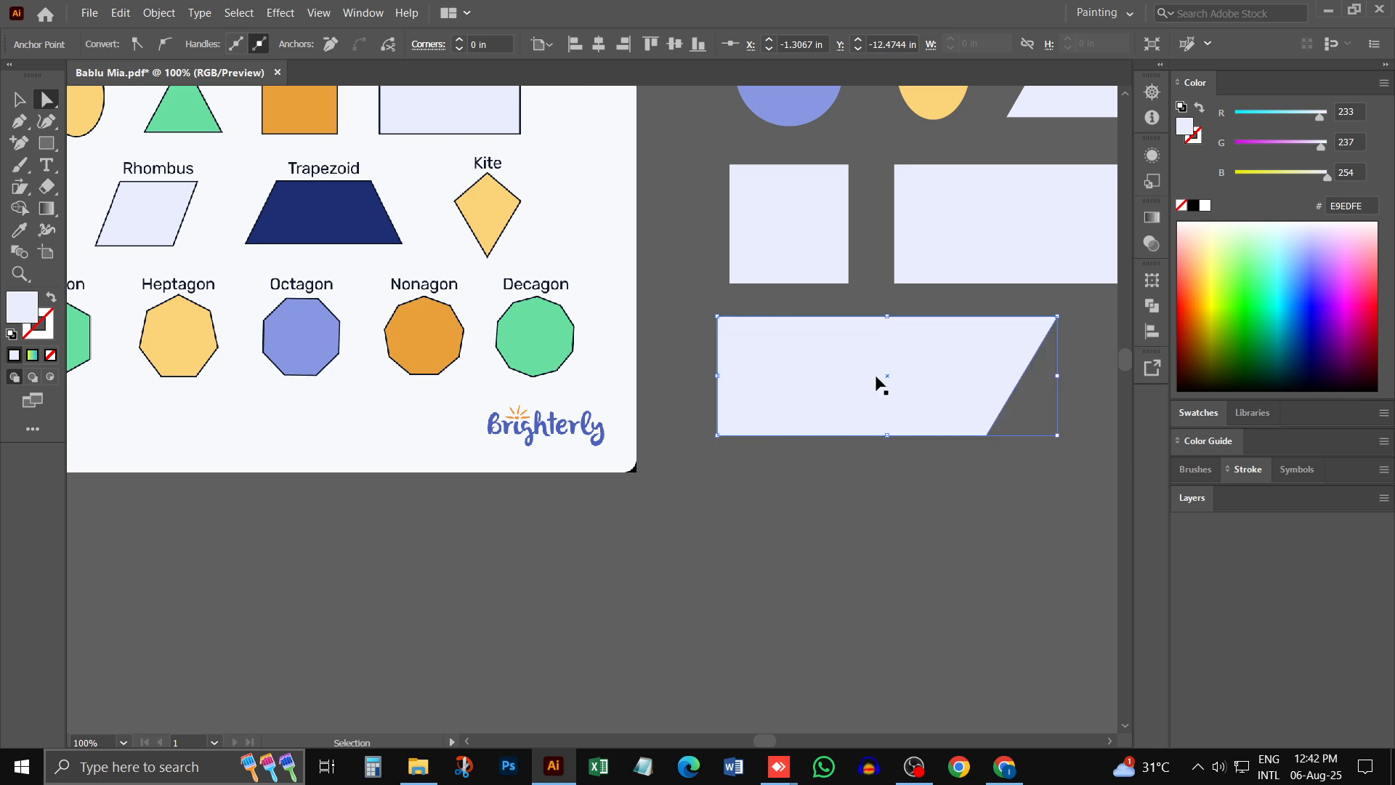
{"action": "key", "text": "ctrl+z"}
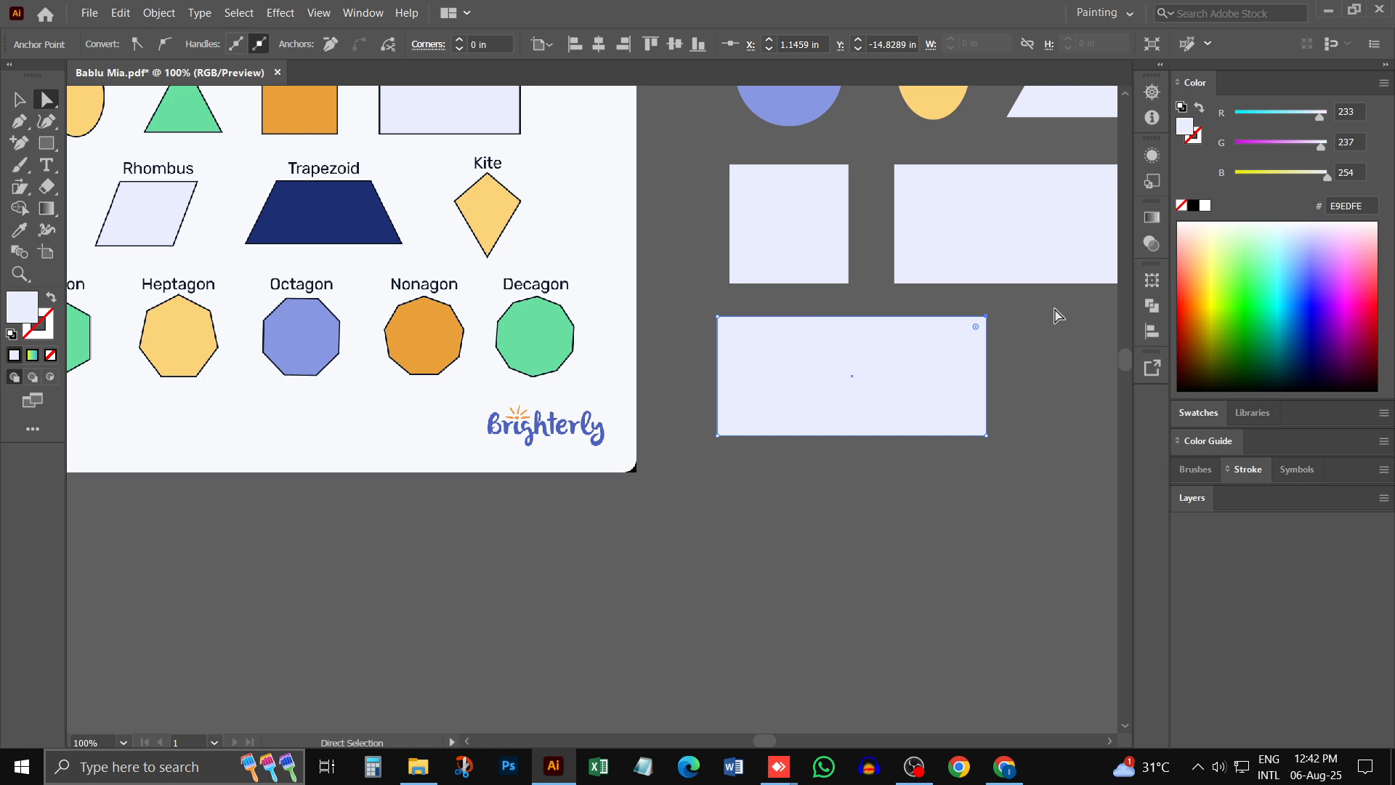
- Slant the duplicated rectangle into a parallelogram by shifting its two upper corner anchors together to the right, and deselect it
{"action": "left_click", "coordinate": [718, 319]}
{"action": "left_click", "coordinate": [986, 317], "text": "shift"}
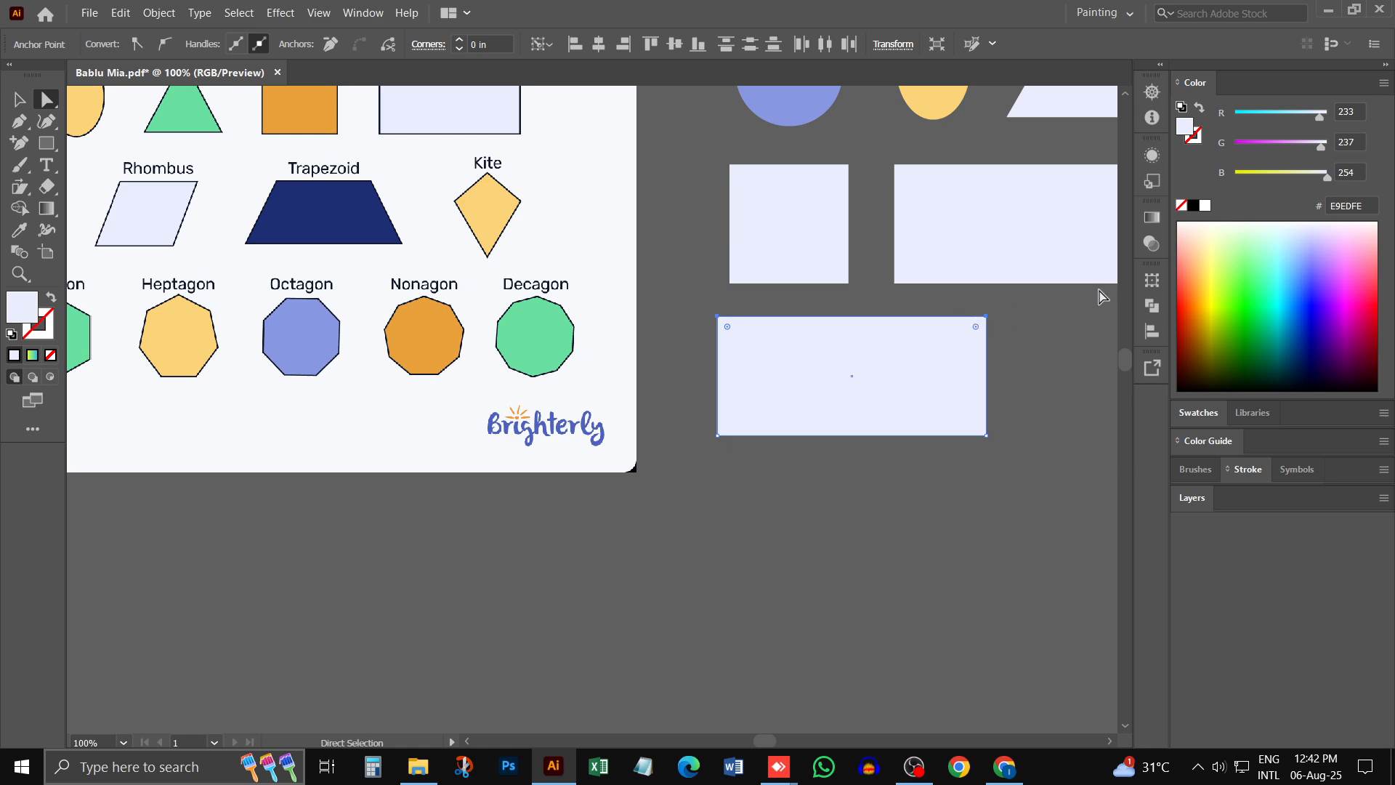
{"action": "key", "text": "Right"}
{"action": "key", "text": "Right"}
{"action": "key", "text": "Right"}
{"action": "key", "text": "Right"}
{"action": "key", "text": "Right"}
{"action": "key", "text": "Right"}
{"action": "key", "text": "Right"}
{"action": "key", "text": "Right"}
{"action": "key", "text": "Right"}
{"action": "key", "text": "Right"}
{"action": "key", "text": "Right"}
{"action": "key", "text": "Right"}
{"action": "key", "text": "Right"}
{"action": "key", "text": "Right"}
{"action": "key", "text": "Right"}
{"action": "key", "text": "Right"}
{"action": "key", "text": "Right"}
{"action": "key", "text": "Right"}
{"action": "key", "text": "Right"}
{"action": "key", "text": "Right"}
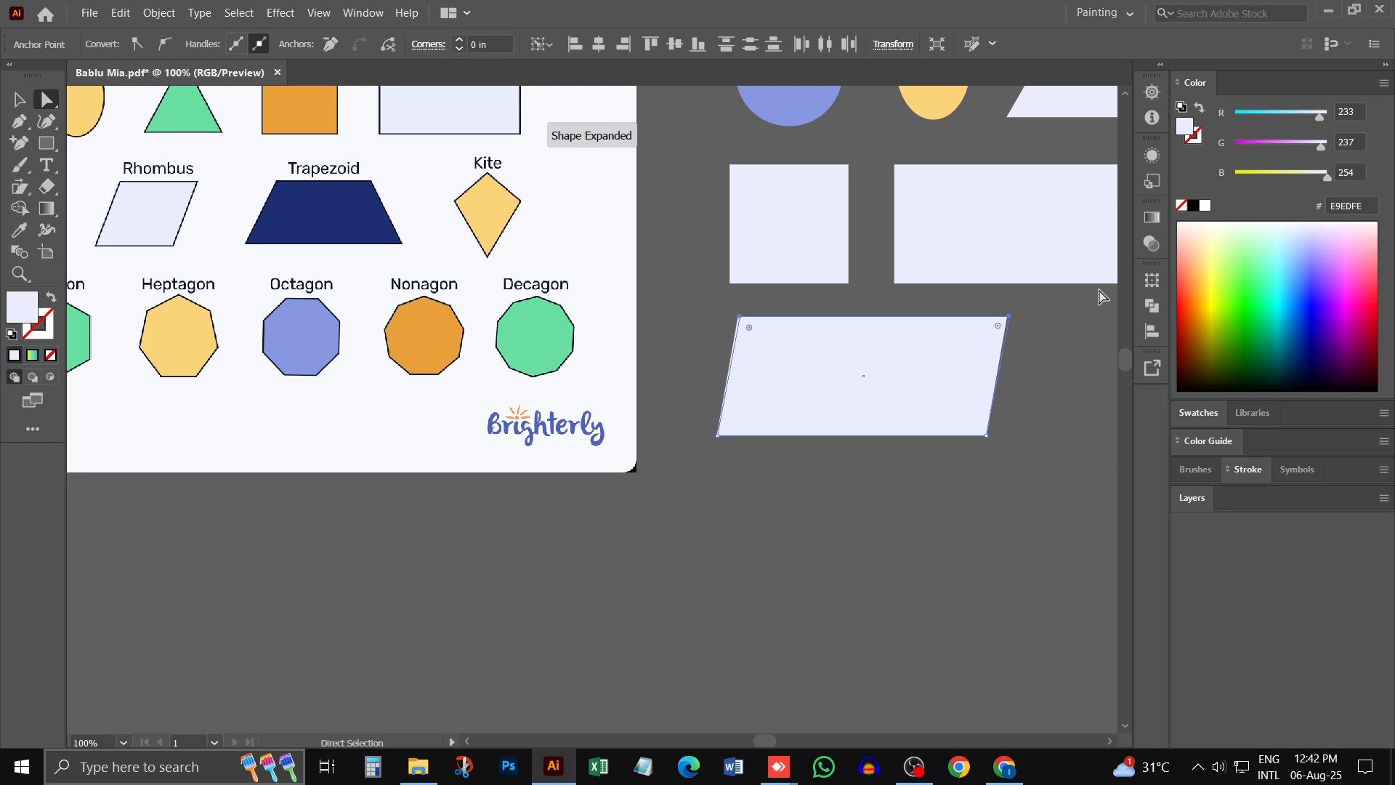
{"action": "key", "text": "Right"}
{"action": "key", "text": "Right"}
{"action": "key", "text": "Right"}
{"action": "key", "text": "Right"}
{"action": "key", "text": "Right"}
{"action": "key", "text": "Right"}
{"action": "key", "text": "Right"}
{"action": "key", "text": "Right"}
{"action": "key", "text": "Right"}
{"action": "key", "text": "Right"}
{"action": "key", "text": "Right"}
{"action": "key", "text": "Right"}
{"action": "key", "text": "Right"}
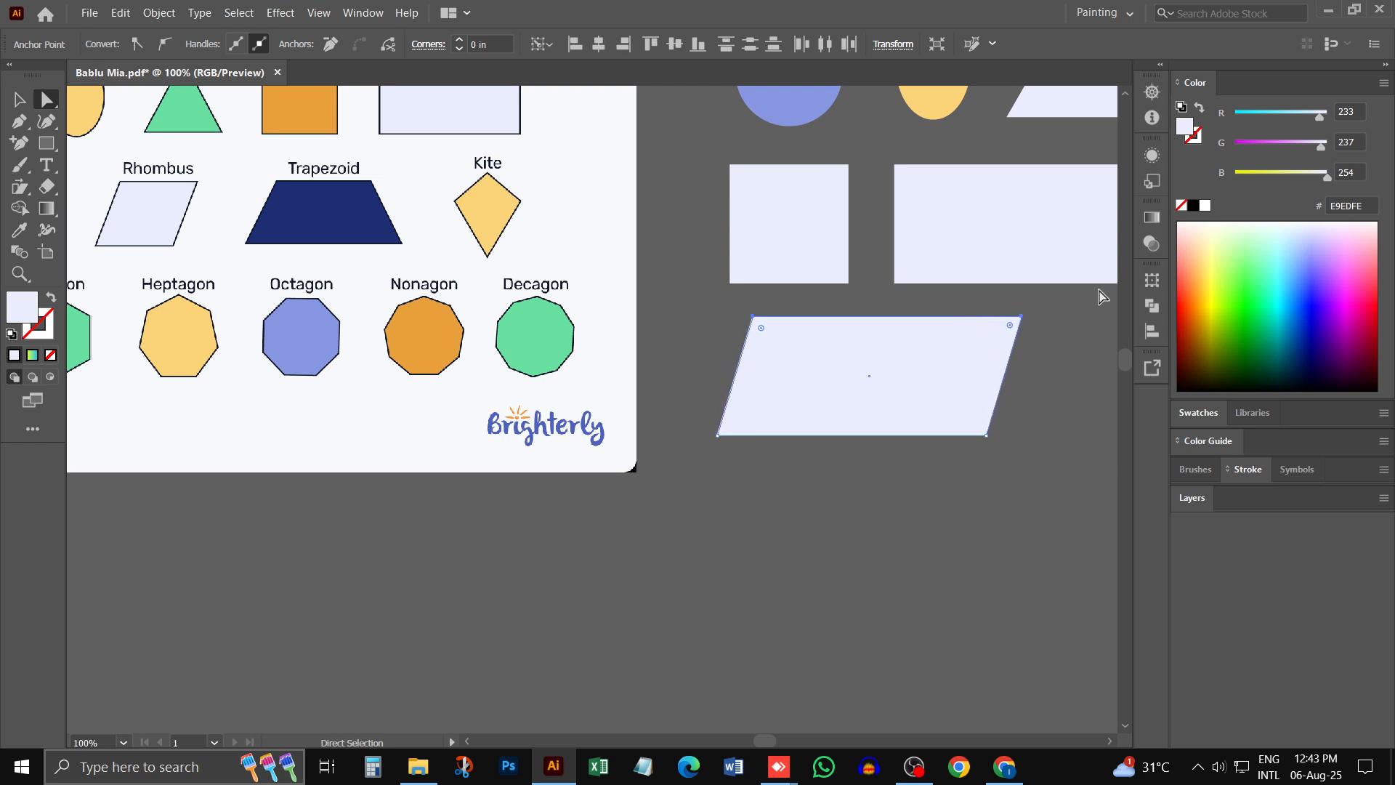
{"action": "key", "text": "Right"}
{"action": "key", "text": "Right"}
{"action": "key", "text": "Right"}
{"action": "key", "text": "Right"}
{"action": "key", "text": "Right"}
{"action": "key", "text": "Right"}
{"action": "key", "text": "Left"}
{"action": "key", "text": "Right"}
{"action": "key", "text": "Right"}
{"action": "key", "text": "Right"}
{"action": "key", "text": "Right"}
{"action": "key", "text": "Right"}
{"action": "key", "text": "Right"}
{"action": "key", "text": "Right"}
{"action": "key", "text": "Right"}
{"action": "key", "text": "Right"}
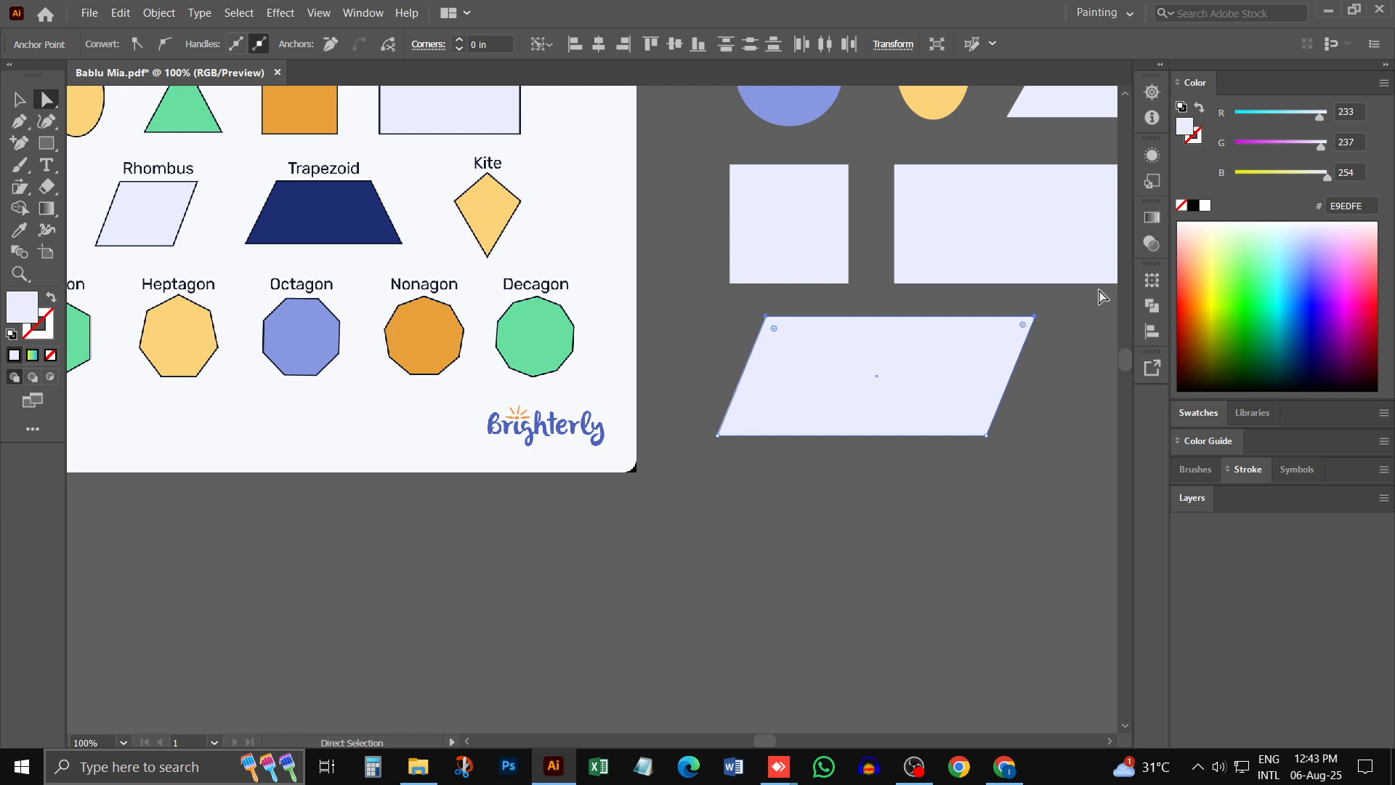
{"action": "key", "text": "Left"}
{"action": "key", "text": "Left"}
{"action": "key", "text": "Left"}
{"action": "key", "text": "Right"}
{"action": "key", "text": "Left"}
{"action": "key", "text": "Left"}
{"action": "key", "text": "Left"}
{"action": "key", "text": "Left"}
{"action": "key", "text": "Left"}
{"action": "key", "text": "Left"}
{"action": "key", "text": "Left"}
{"action": "key", "text": "Left"}
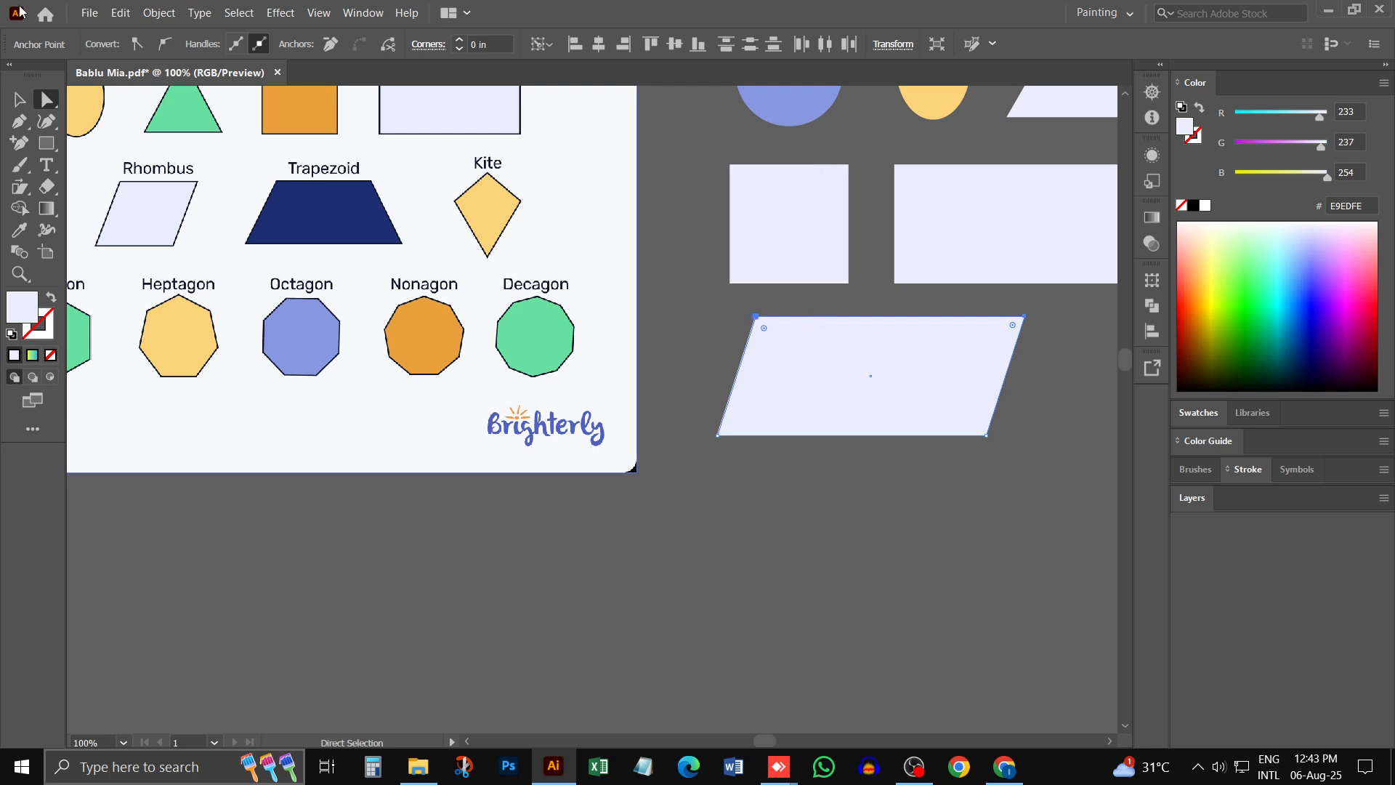
{"action": "left_click", "coordinate": [19, 100]}
{"action": "left_click", "coordinate": [737, 527]}
- Duplicate the square and place the copy to the right of the parallelogram, below the wide rectangle
{"action": "key", "text": "ctrl+minus"}
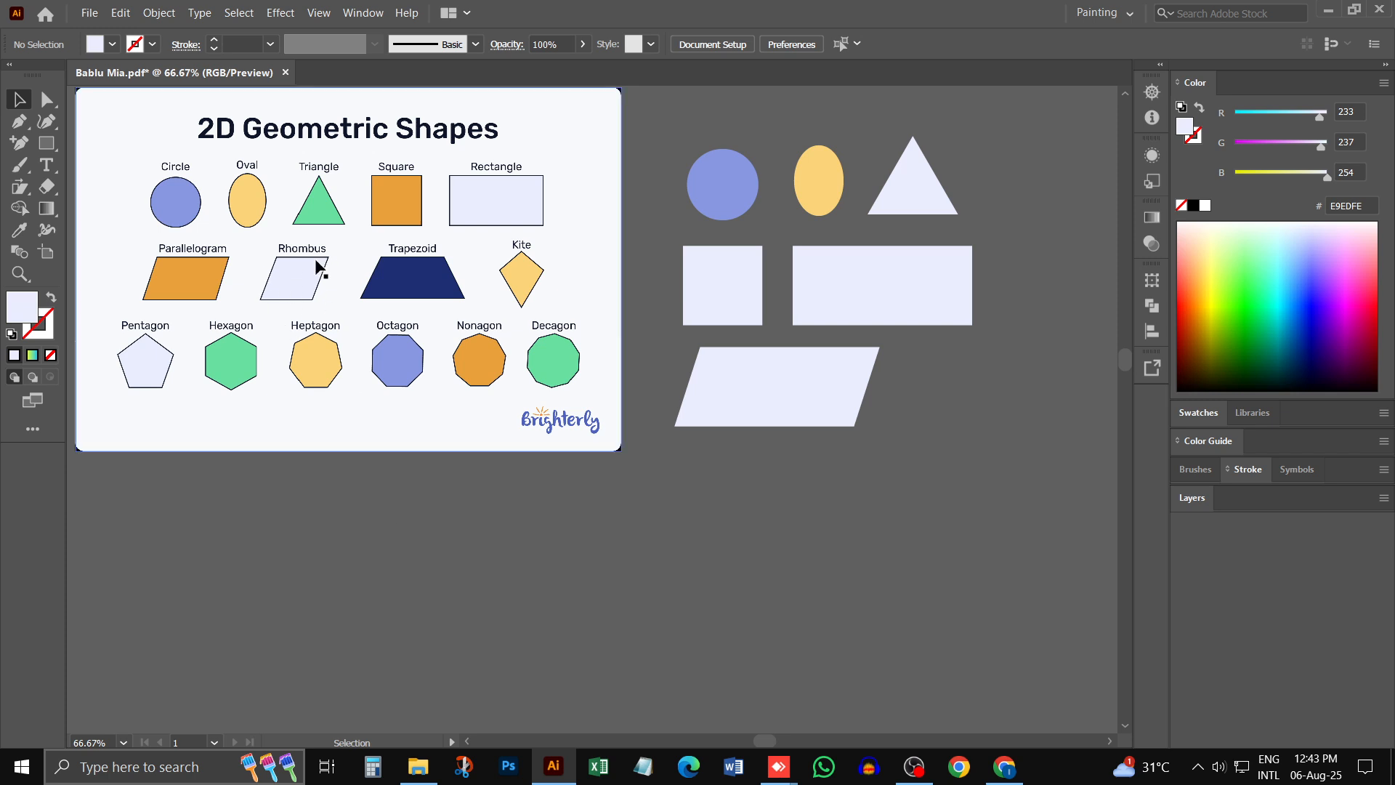
{"action": "left_click", "coordinate": [749, 316]}
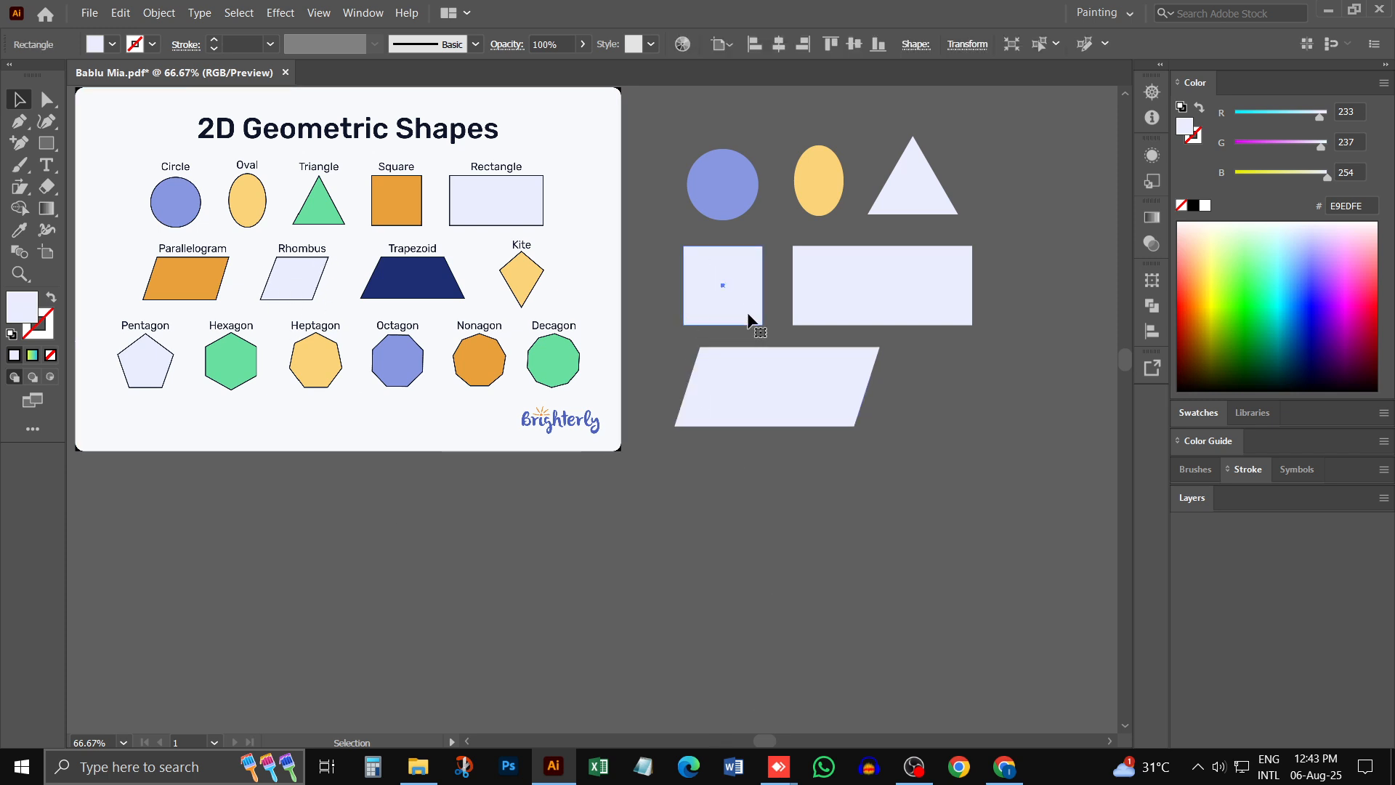
{"action": "left_click_drag", "start_coordinate": [738, 274], "coordinate": [950, 368]}
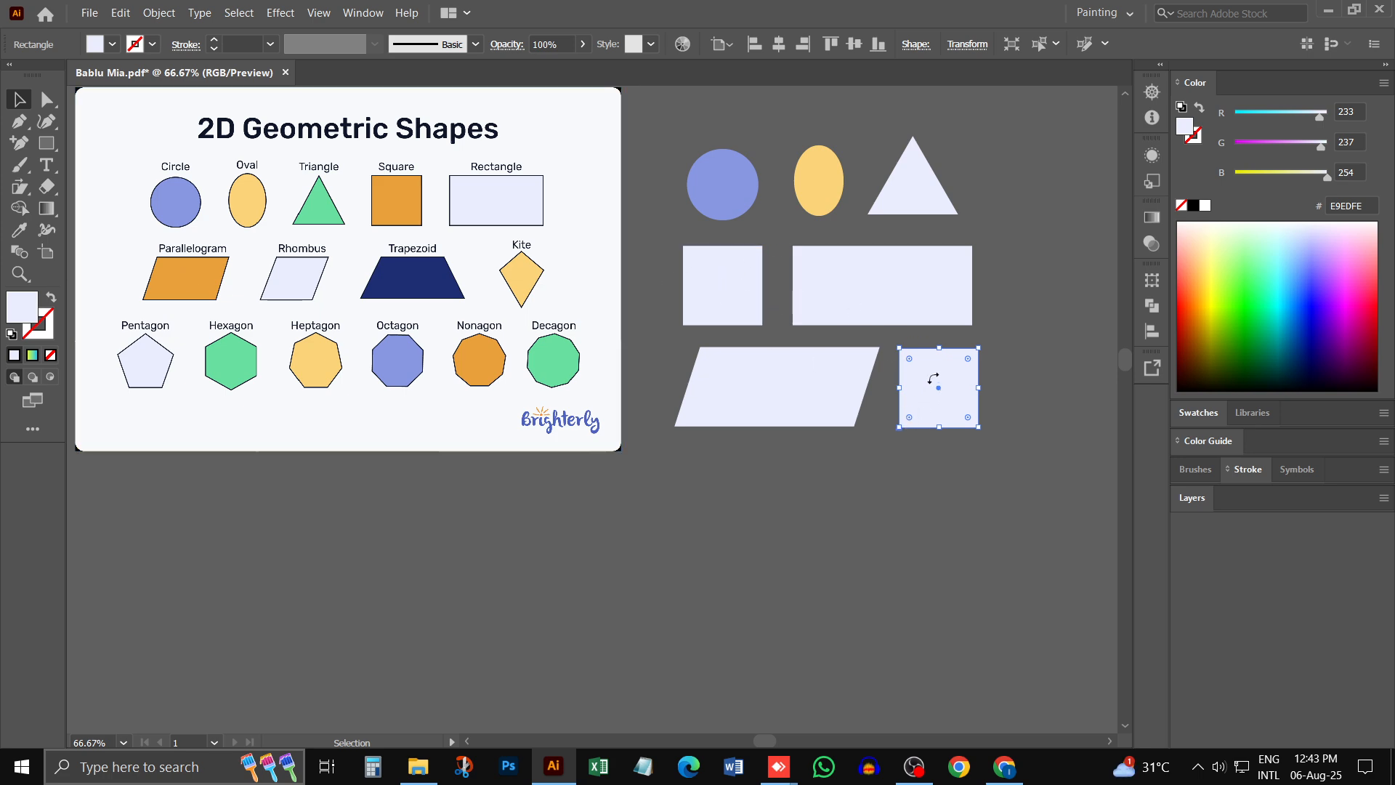
- Slant the square copy into a rhombus by shifting its two upper corner anchors right, and move it closer to the parallelogram
{"action": "key", "text": "a"}
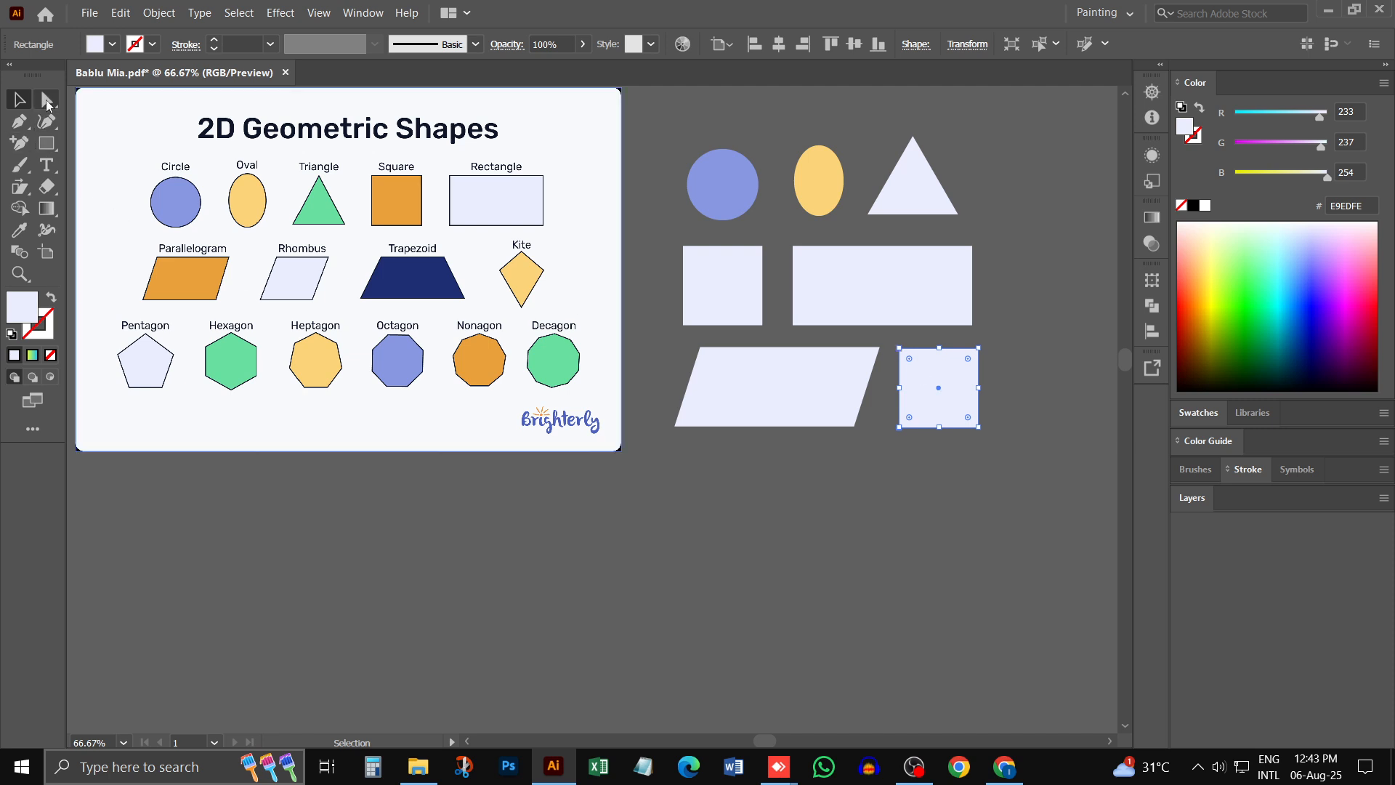
{"action": "left_click", "coordinate": [978, 350]}
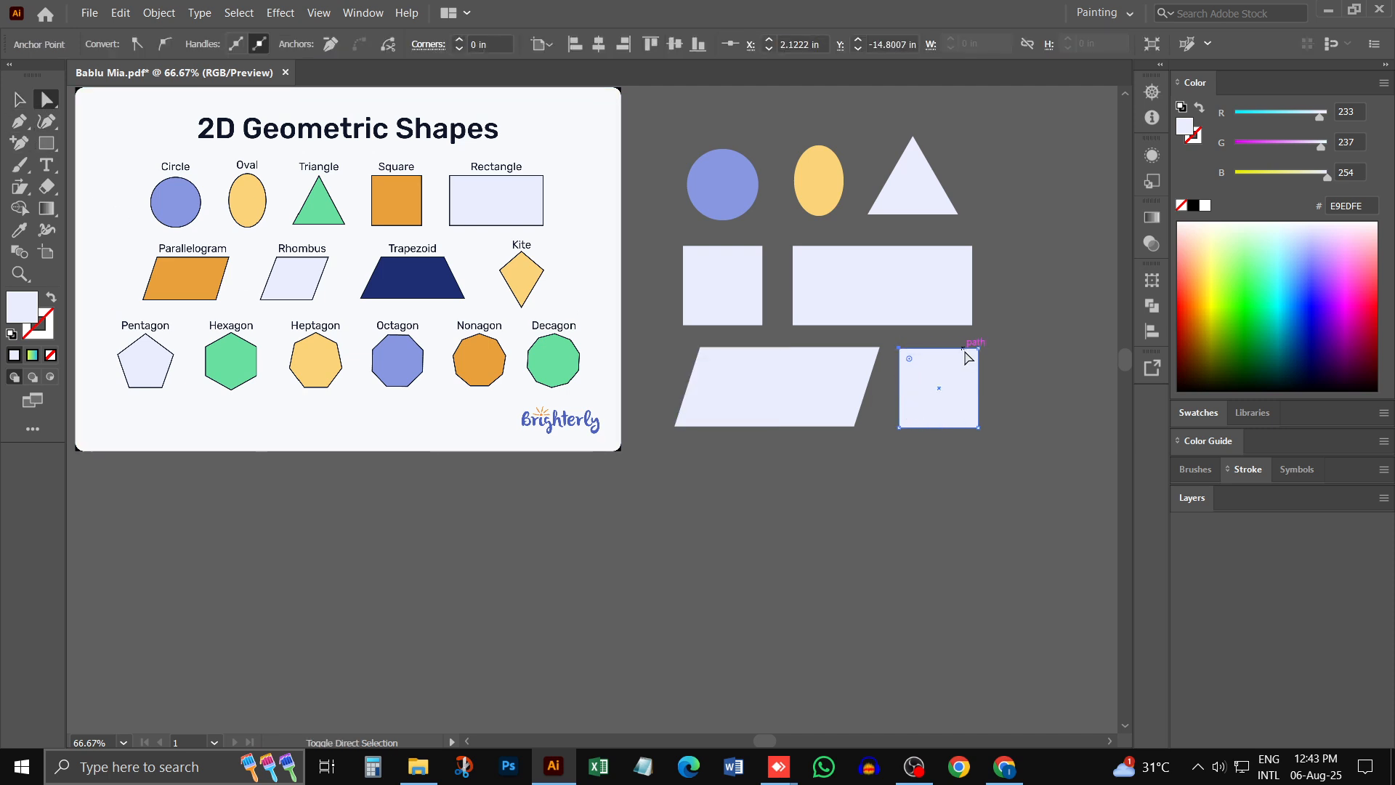
{"action": "left_click", "coordinate": [974, 349]}
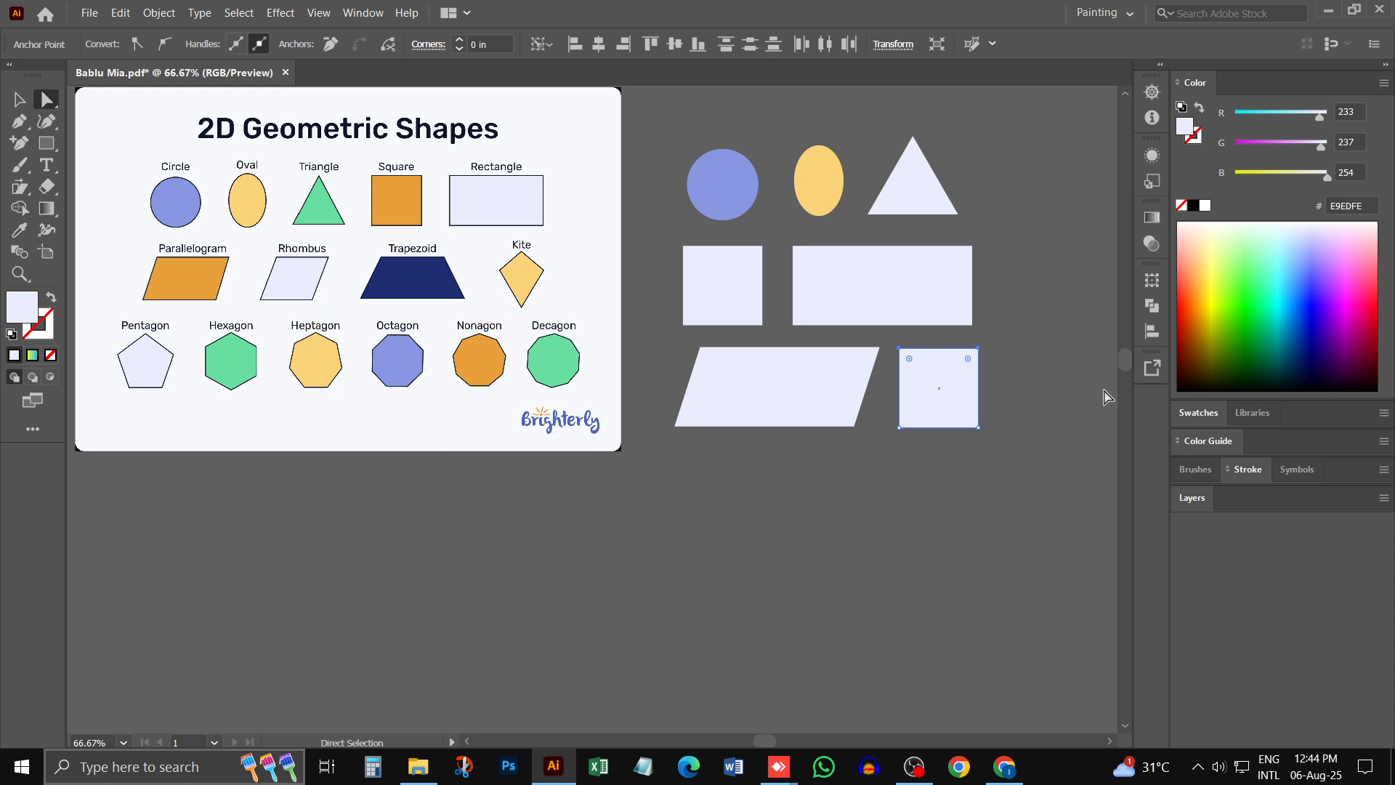
{"action": "key", "text": "Right"}
{"action": "key", "text": "Right"}
{"action": "key", "text": "Right"}
{"action": "key", "text": "Right"}
{"action": "key", "text": "Right"}
{"action": "key", "text": "Right"}
{"action": "key", "text": "Right"}
{"action": "key", "text": "Right"}
{"action": "key", "text": "Right"}
{"action": "key", "text": "Right"}
{"action": "key", "text": "Right"}
{"action": "key", "text": "Right"}
{"action": "key", "text": "Right"}
{"action": "key", "text": "Right"}
{"action": "key", "text": "Right"}
{"action": "key", "text": "Right"}
{"action": "key", "text": "Right"}
{"action": "key", "text": "Right"}
{"action": "key", "text": "Right"}
{"action": "key", "text": "Right"}
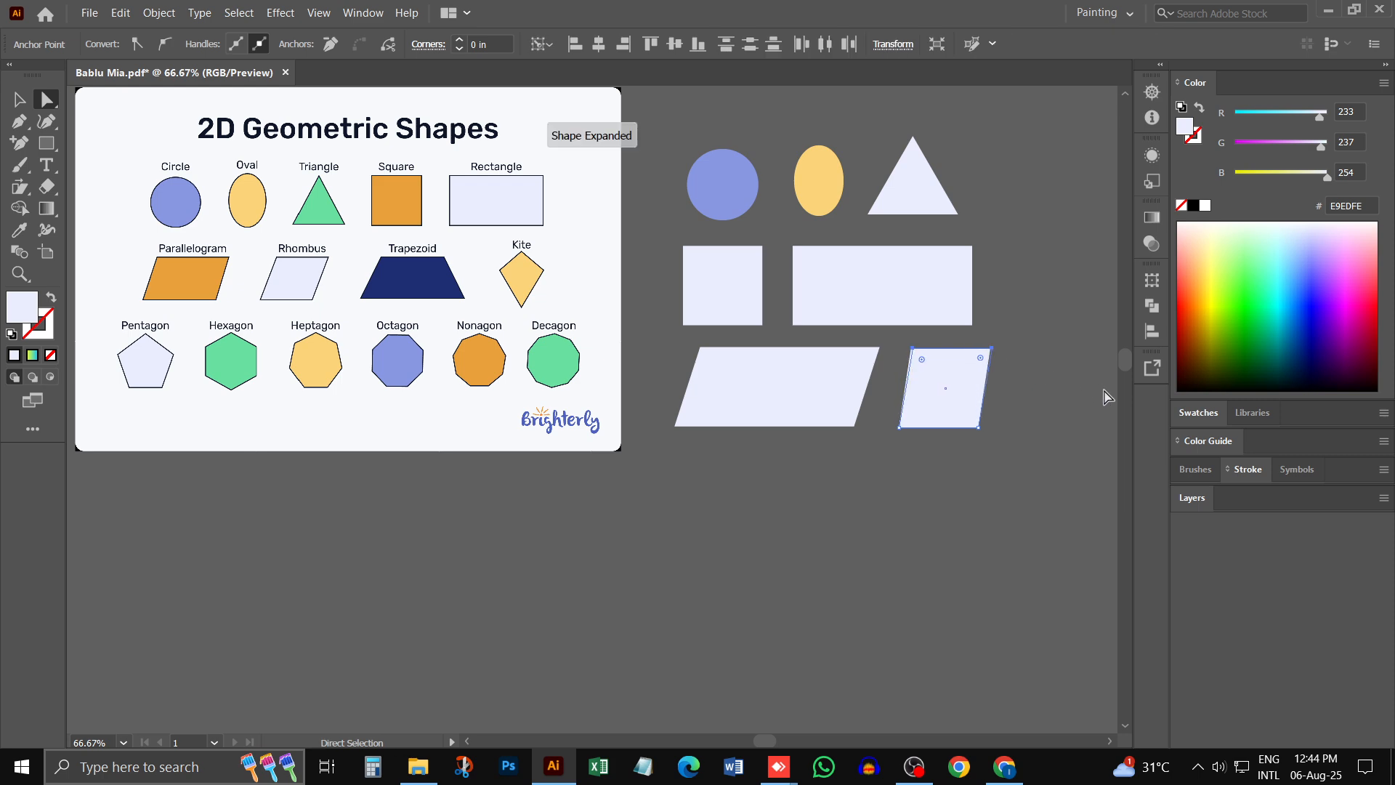
{"action": "key", "text": "Right"}
{"action": "key", "text": "Right"}
{"action": "key", "text": "Right"}
{"action": "key", "text": "Right"}
{"action": "key", "text": "Right"}
{"action": "key", "text": "Right"}
{"action": "key", "text": "Right"}
{"action": "key", "text": "Right"}
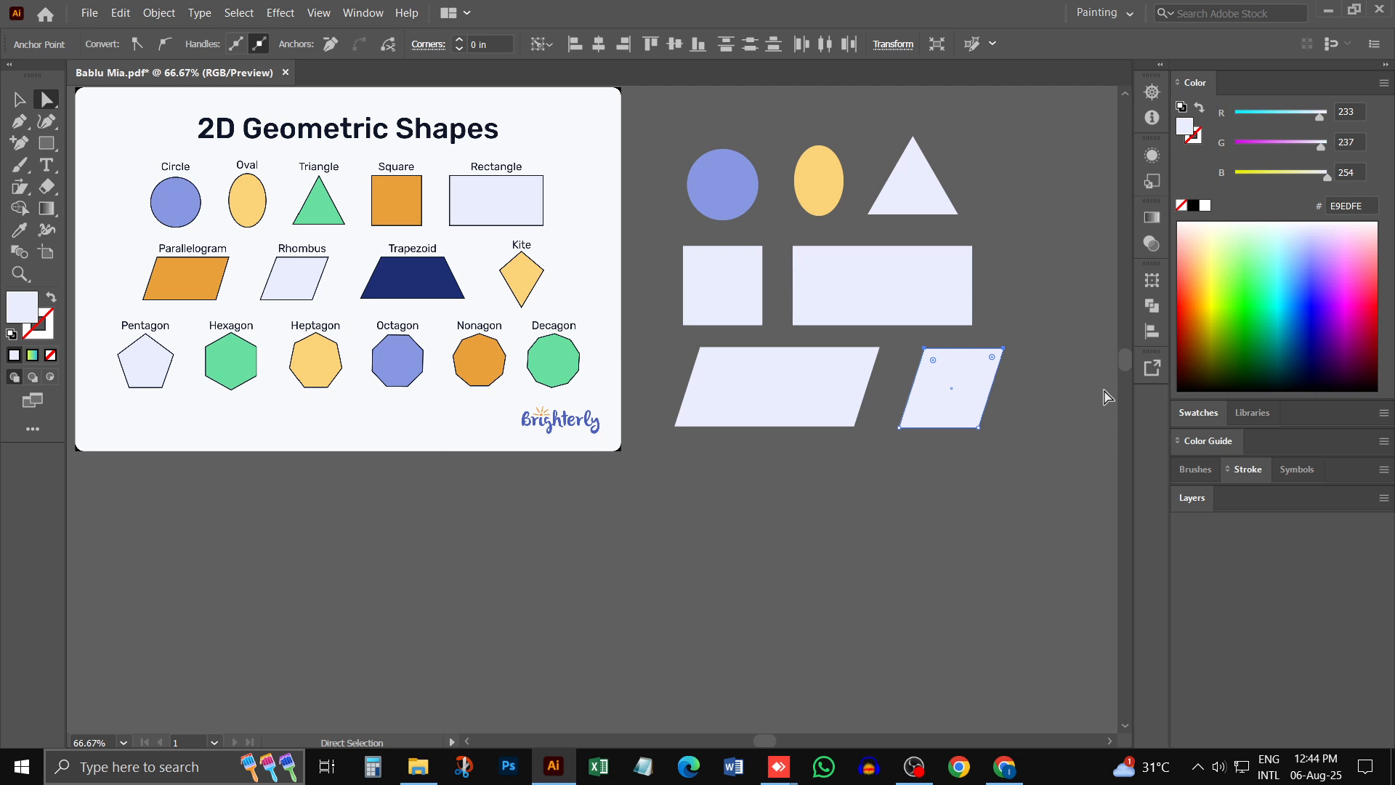
{"action": "left_click", "coordinate": [19, 99]}
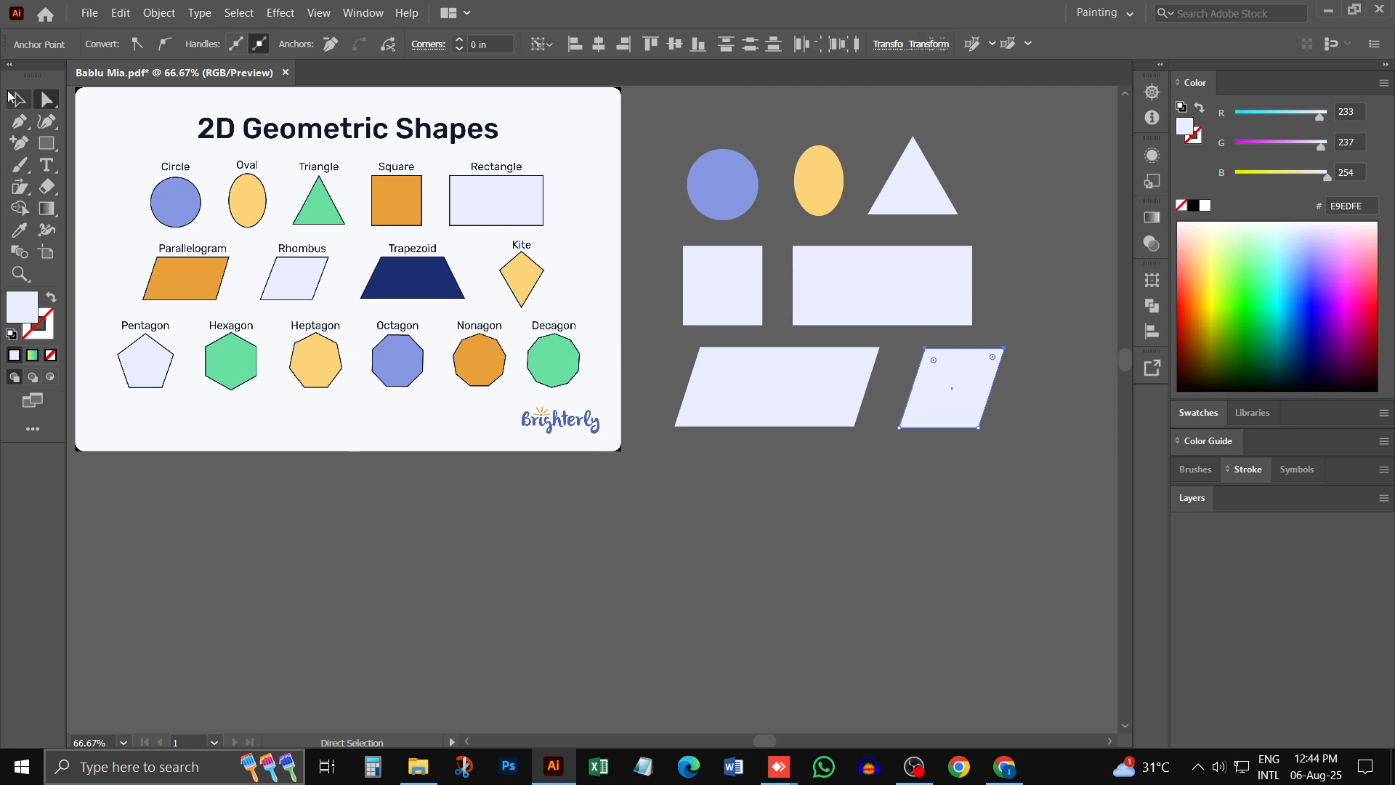
{"action": "left_click_drag", "start_coordinate": [937, 388], "coordinate": [913, 387]}
{"action": "left_click", "coordinate": [872, 438]}
- Draw a rectangle about 3.5 in wide below the parallelogram with the Rectangle tool
{"action": "key", "text": "ctrl+space"}
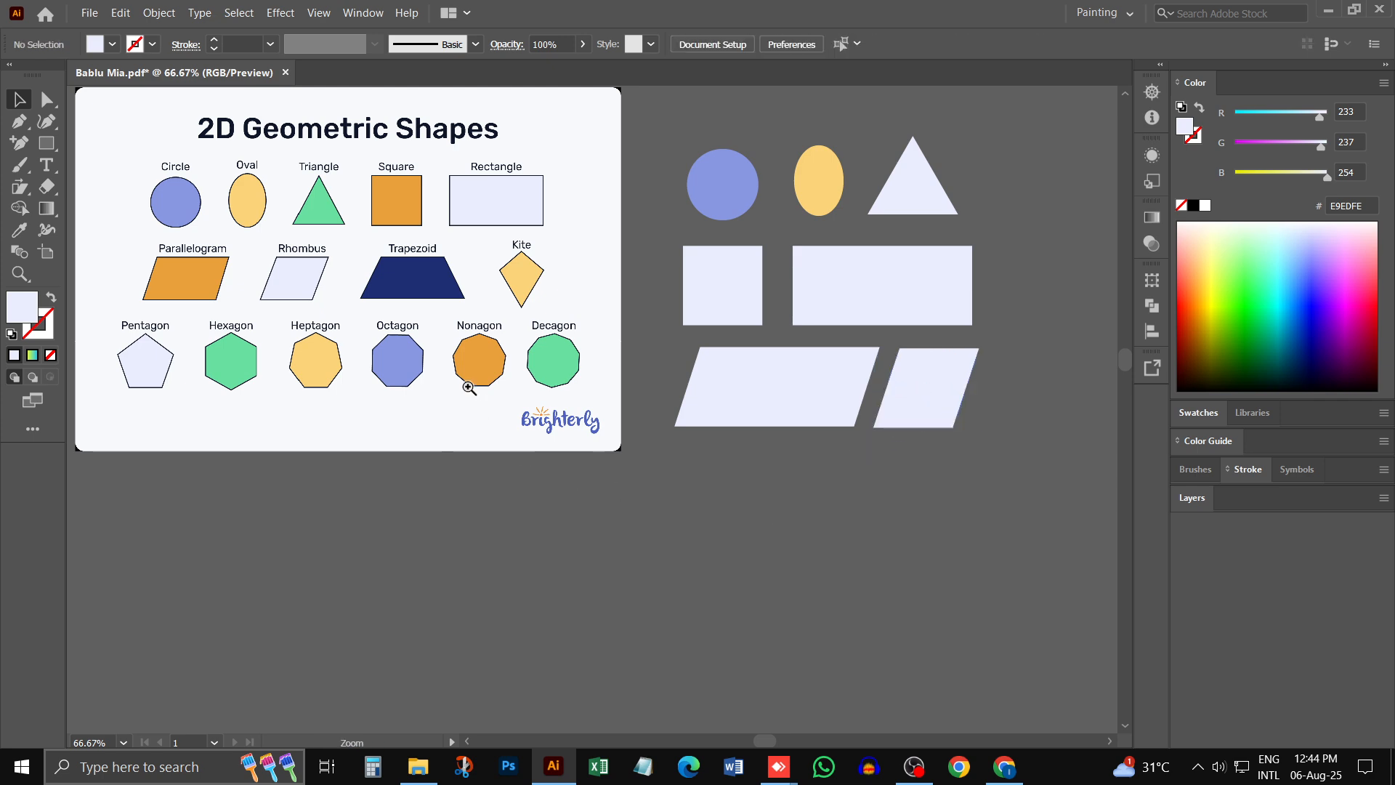
{"action": "left_click", "coordinate": [418, 342]}
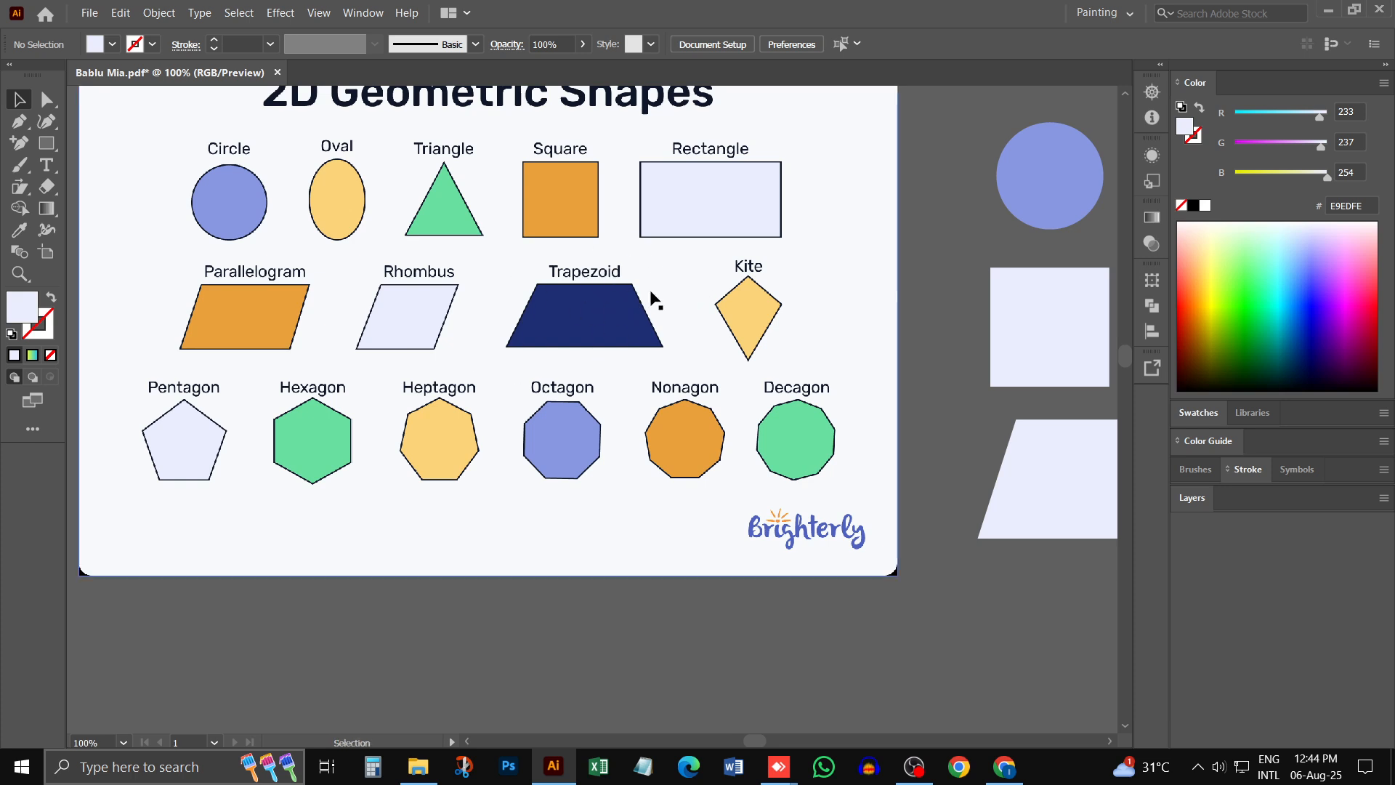
{"action": "left_click_drag", "start_coordinate": [881, 482], "coordinate": [612, 253]}
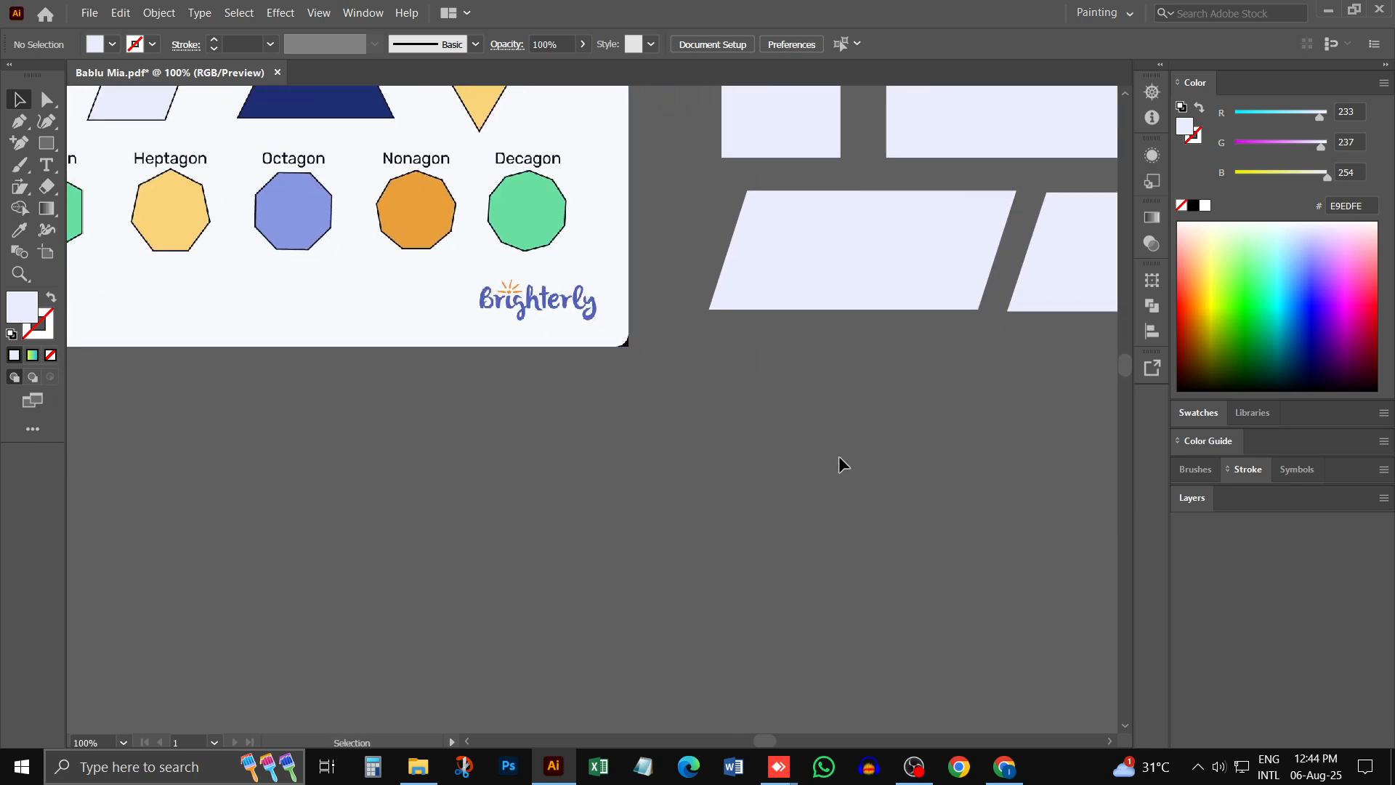
{"action": "left_click", "coordinate": [46, 143]}
{"action": "left_click_drag", "start_coordinate": [712, 356], "coordinate": [953, 478]}
- Shift the upper-left corner anchor of the rectangle below the parallelogram to the right to slant its left side
{"action": "left_click", "coordinate": [48, 100]}
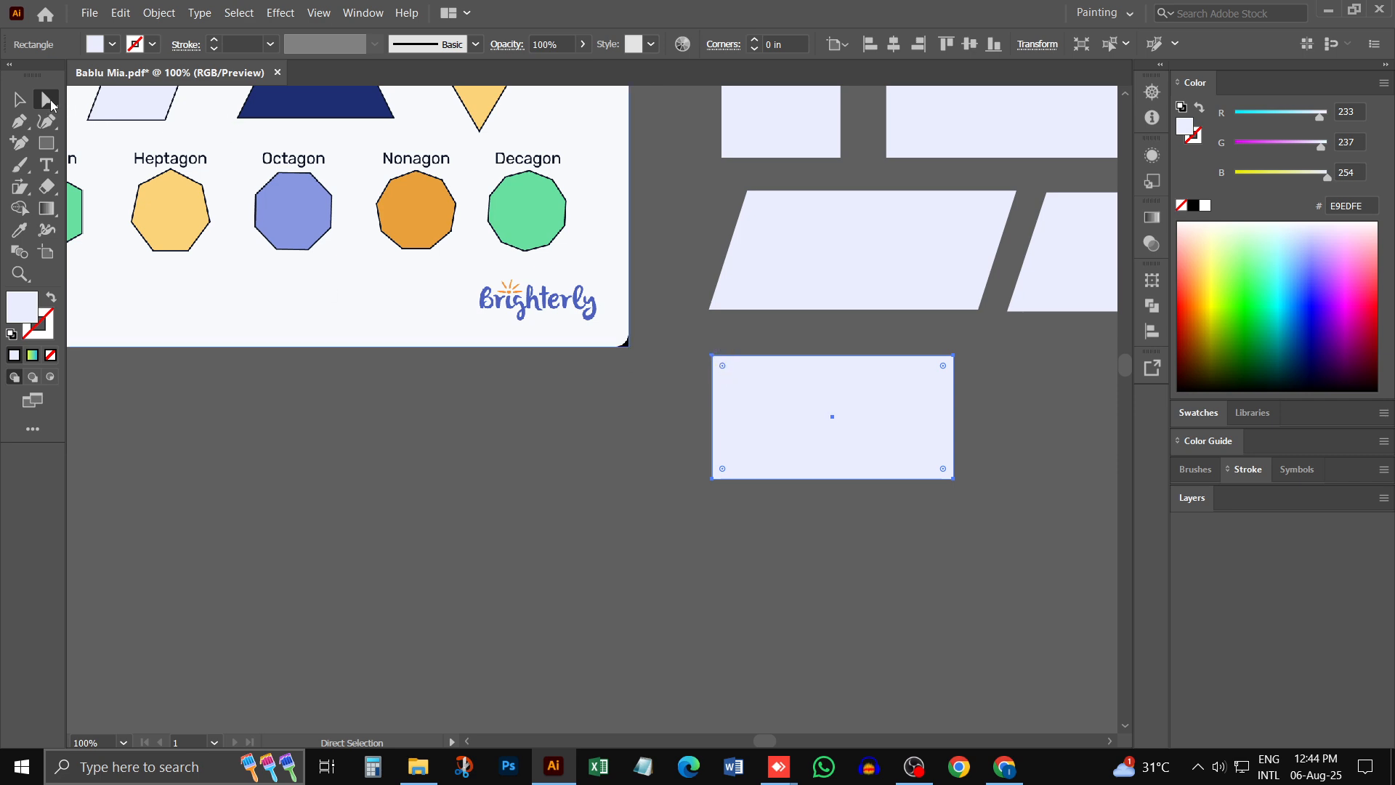
{"action": "left_click", "coordinate": [712, 356]}
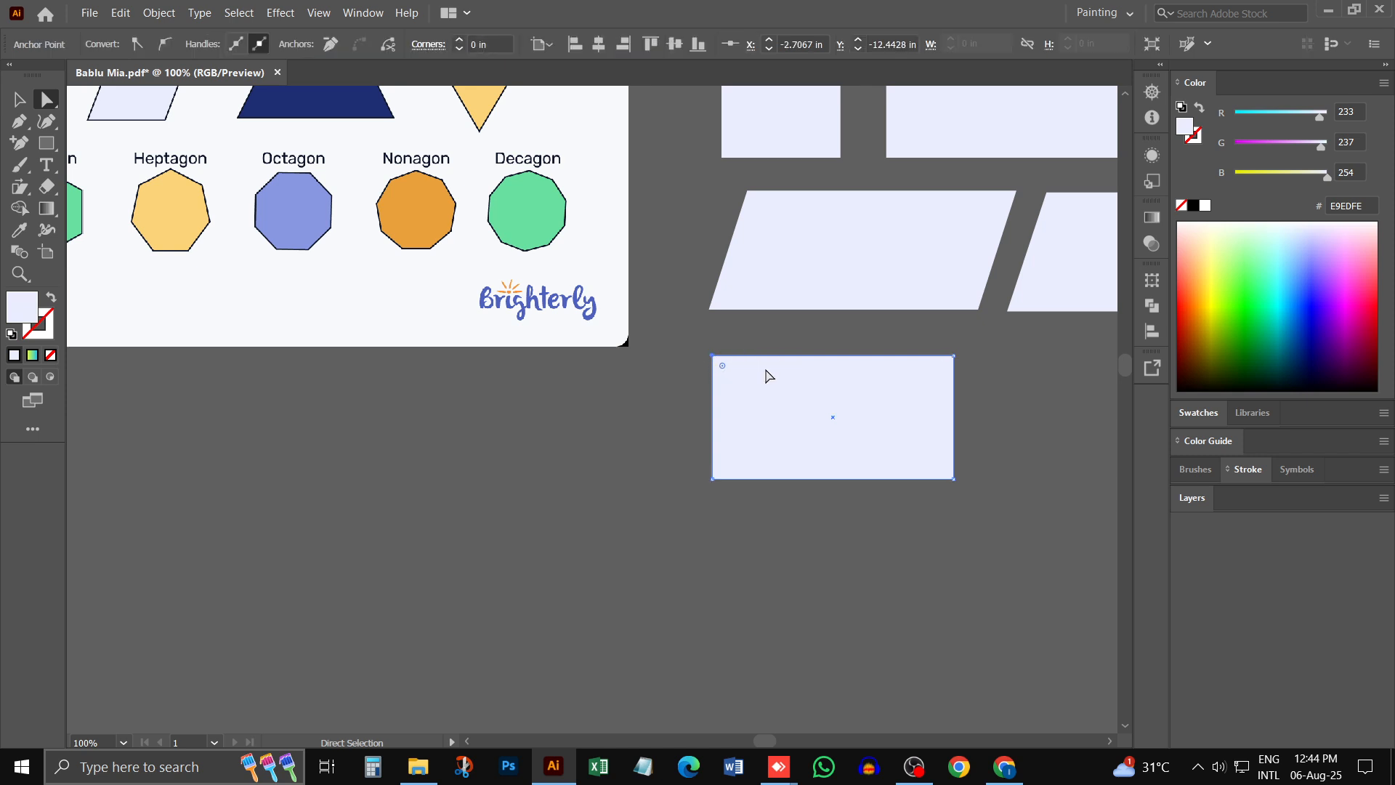
{"action": "key", "text": "Right"}
{"action": "key", "text": "Right"}
{"action": "key", "text": "Right"}
{"action": "key", "text": "Right"}
{"action": "key", "text": "Right"}
{"action": "key", "text": "Right"}
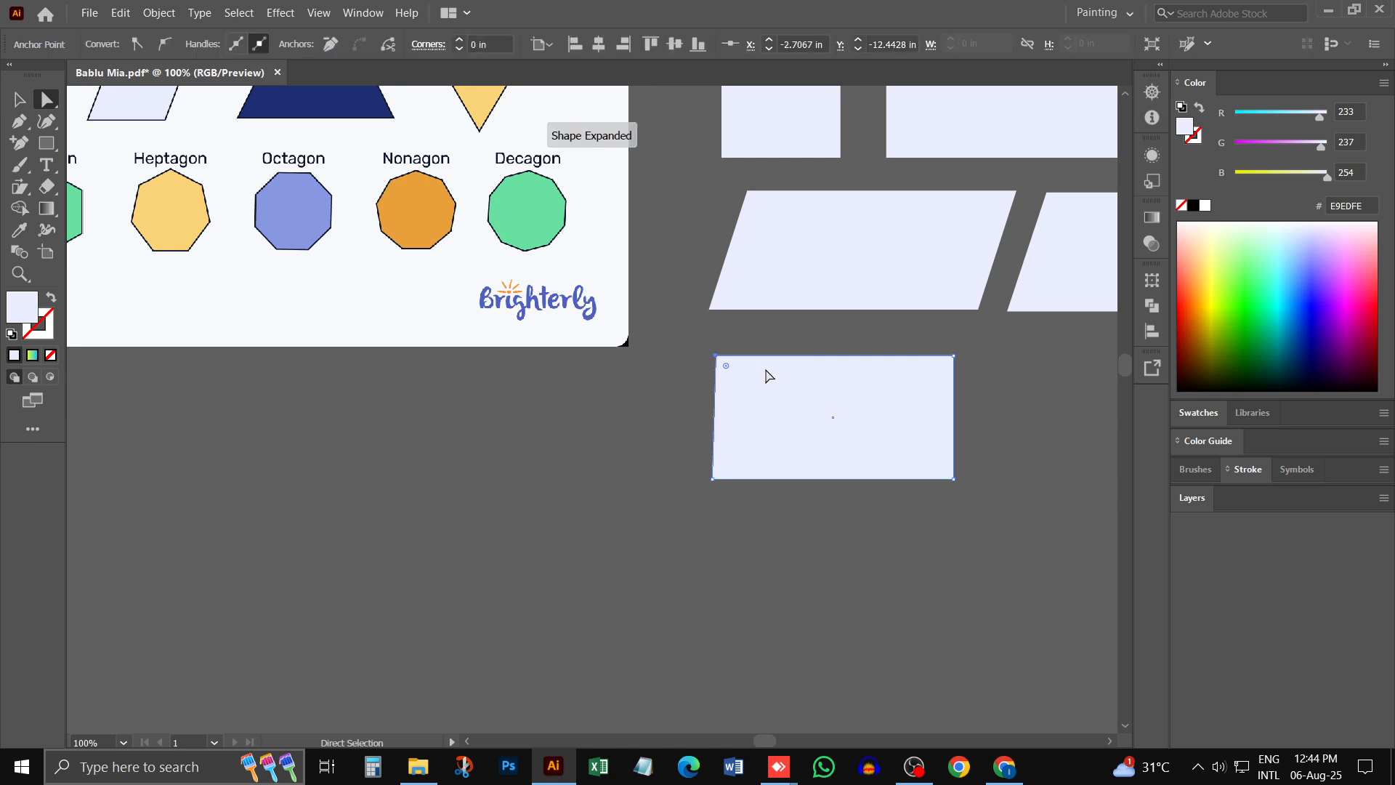
{"action": "key", "text": "Right"}
{"action": "key", "text": "Right"}
{"action": "key", "text": "Right"}
{"action": "key", "text": "Right"}
{"action": "key", "text": "Right"}
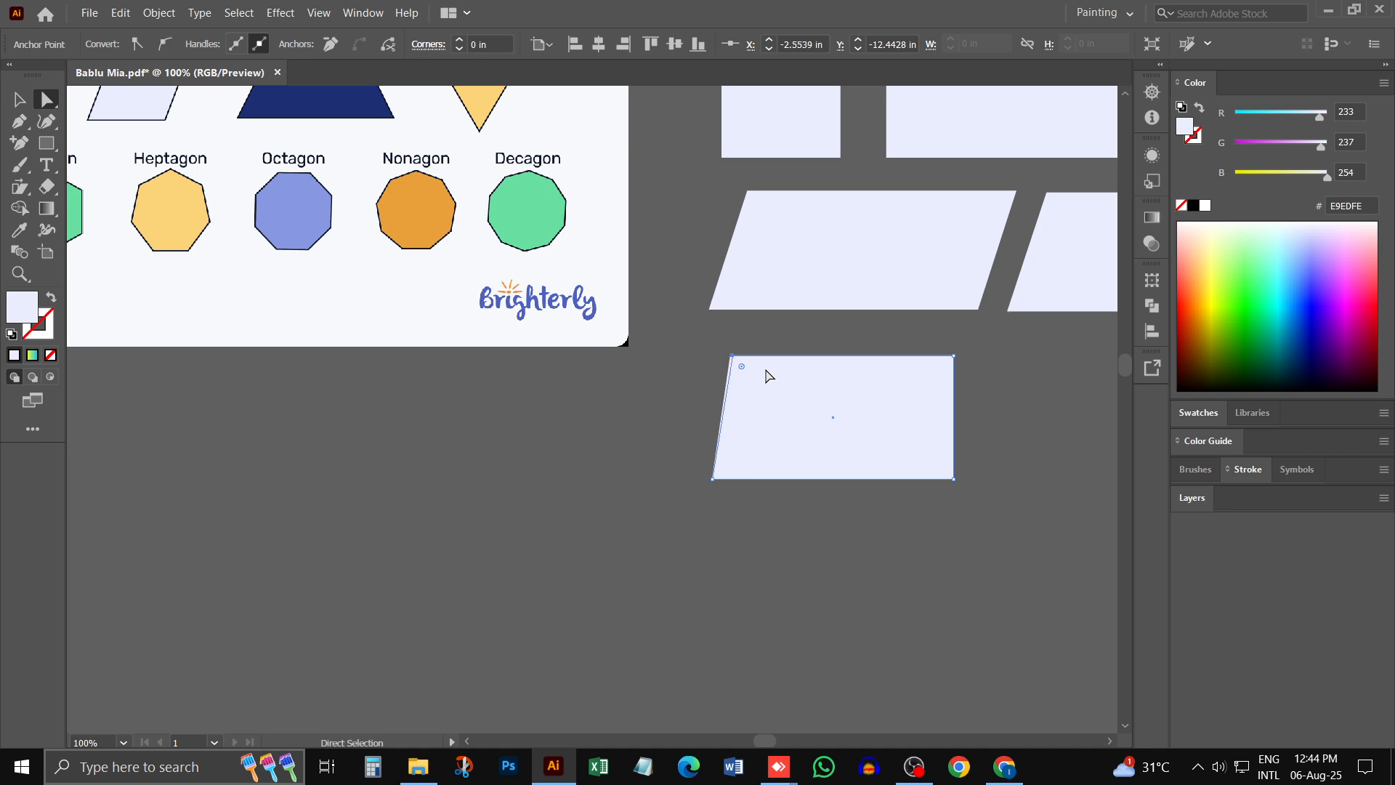
- Shift the same shape's upper-right corner anchor to the left so the top edge narrows into a trapezoid
{"action": "left_click", "coordinate": [954, 356]}
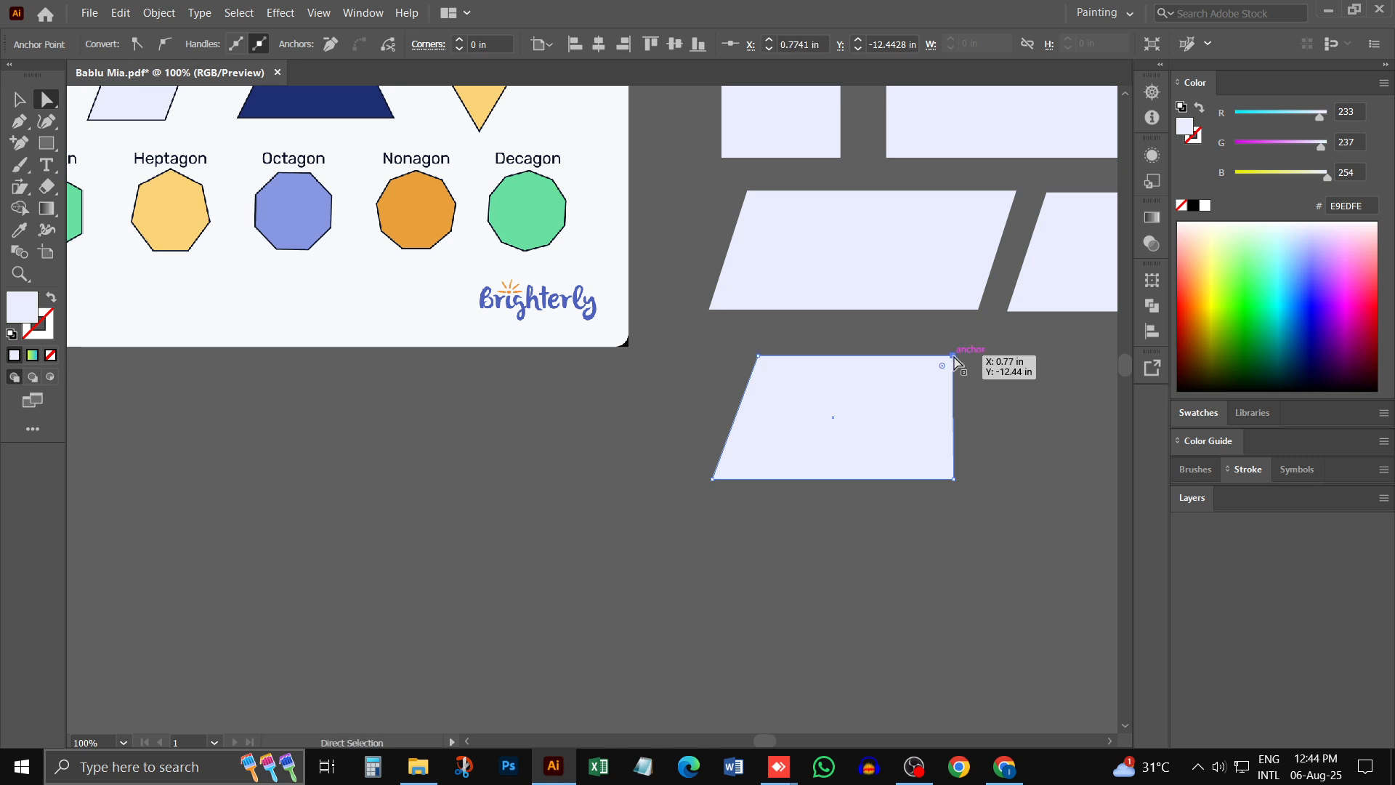
{"action": "key", "text": "Left"}
{"action": "key", "text": "Left"}
{"action": "key", "text": "Left"}
{"action": "key", "text": "Left"}
{"action": "key", "text": "Left"}
{"action": "key", "text": "Left"}
{"action": "key", "text": "Left"}
{"action": "key", "text": "Left"}
{"action": "key", "text": "Left"}
{"action": "key", "text": "Left"}
{"action": "key", "text": "Left"}
{"action": "key", "text": "Left"}
{"action": "key", "text": "Left"}
{"action": "key", "text": "Left"}
{"action": "key", "text": "Left"}
{"action": "key", "text": "Left"}
{"action": "key", "text": "Left"}
{"action": "key", "text": "Left"}
{"action": "key", "text": "Left"}
{"action": "key", "text": "Left"}
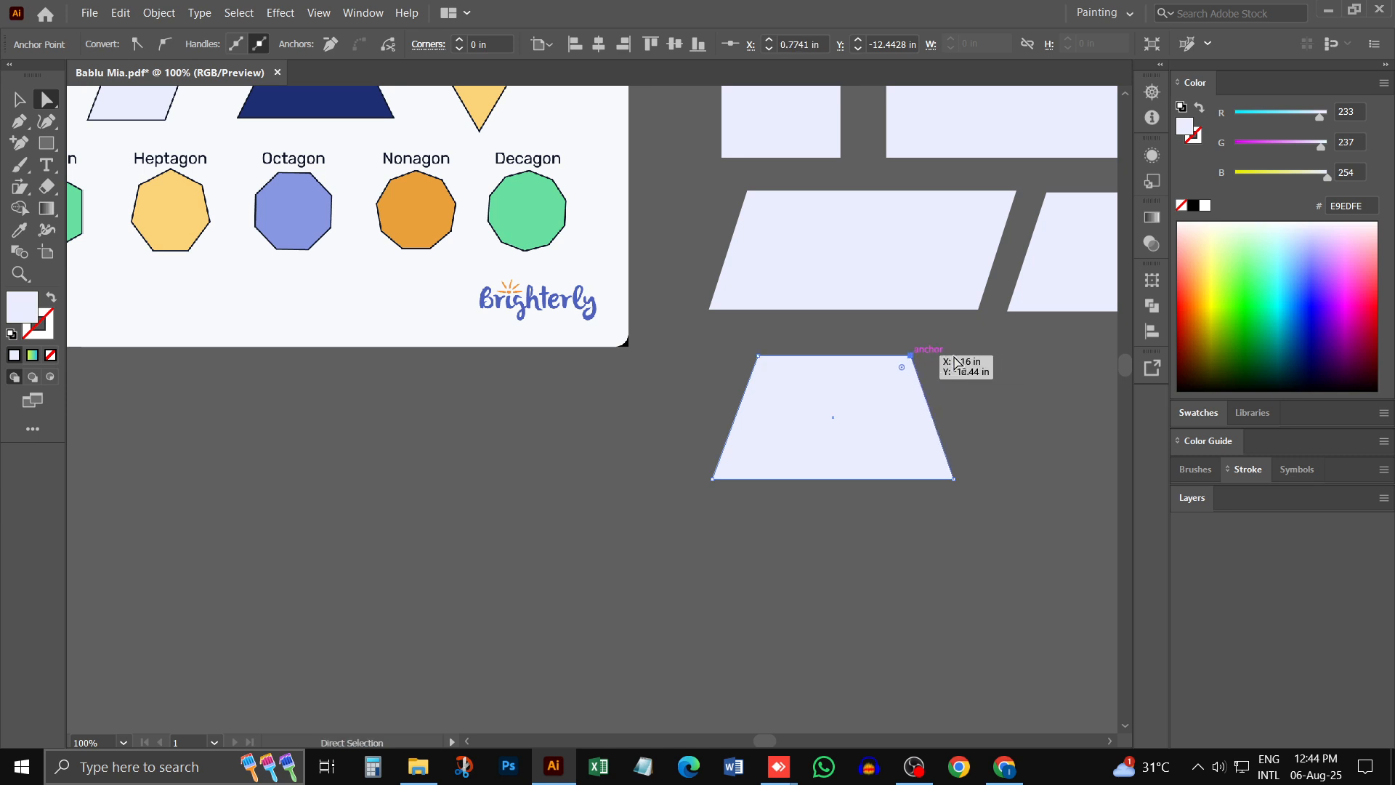
{"action": "key", "text": "Left"}
{"action": "key", "text": "Left"}
{"action": "key", "text": "Left"}
{"action": "key", "text": "Left"}
{"action": "key", "text": "Left"}
{"action": "key", "text": "Left"}
{"action": "key", "text": "Left"}
{"action": "key", "text": "Left"}
{"action": "key", "text": "Left"}
{"action": "key", "text": "Left"}
{"action": "key", "text": "Left"}
{"action": "key", "text": "Left"}
{"action": "key", "text": "Left"}
{"action": "key", "text": "Left"}
{"action": "key", "text": "Left"}
{"action": "key", "text": "Left"}
{"action": "key", "text": "Left"}
{"action": "key", "text": "Left"}
{"action": "key", "text": "Left"}
{"action": "key", "text": "Left"}
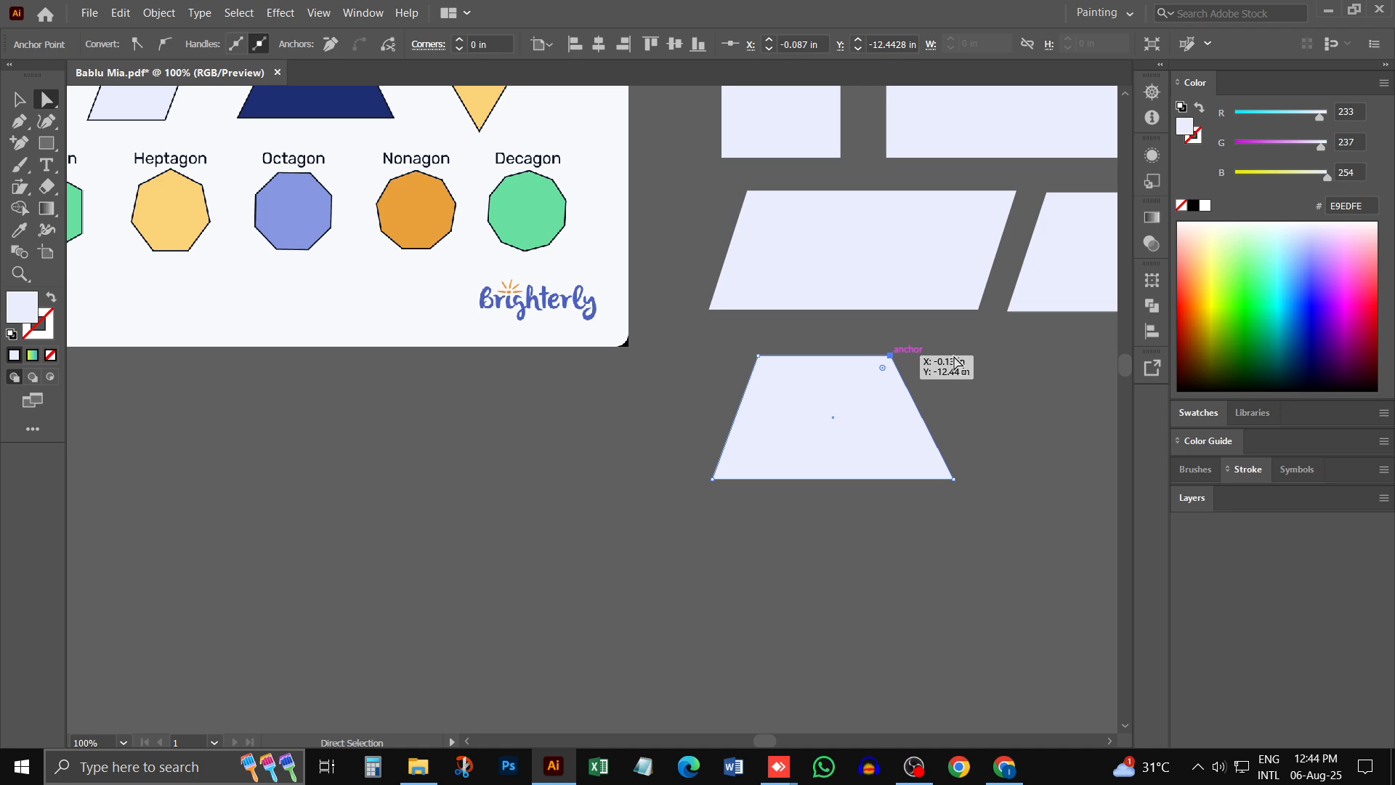
- Shift the trapezoid's upper-left anchor slightly further right, and move the whole shape a little to the left
{"action": "left_click", "coordinate": [759, 355]}
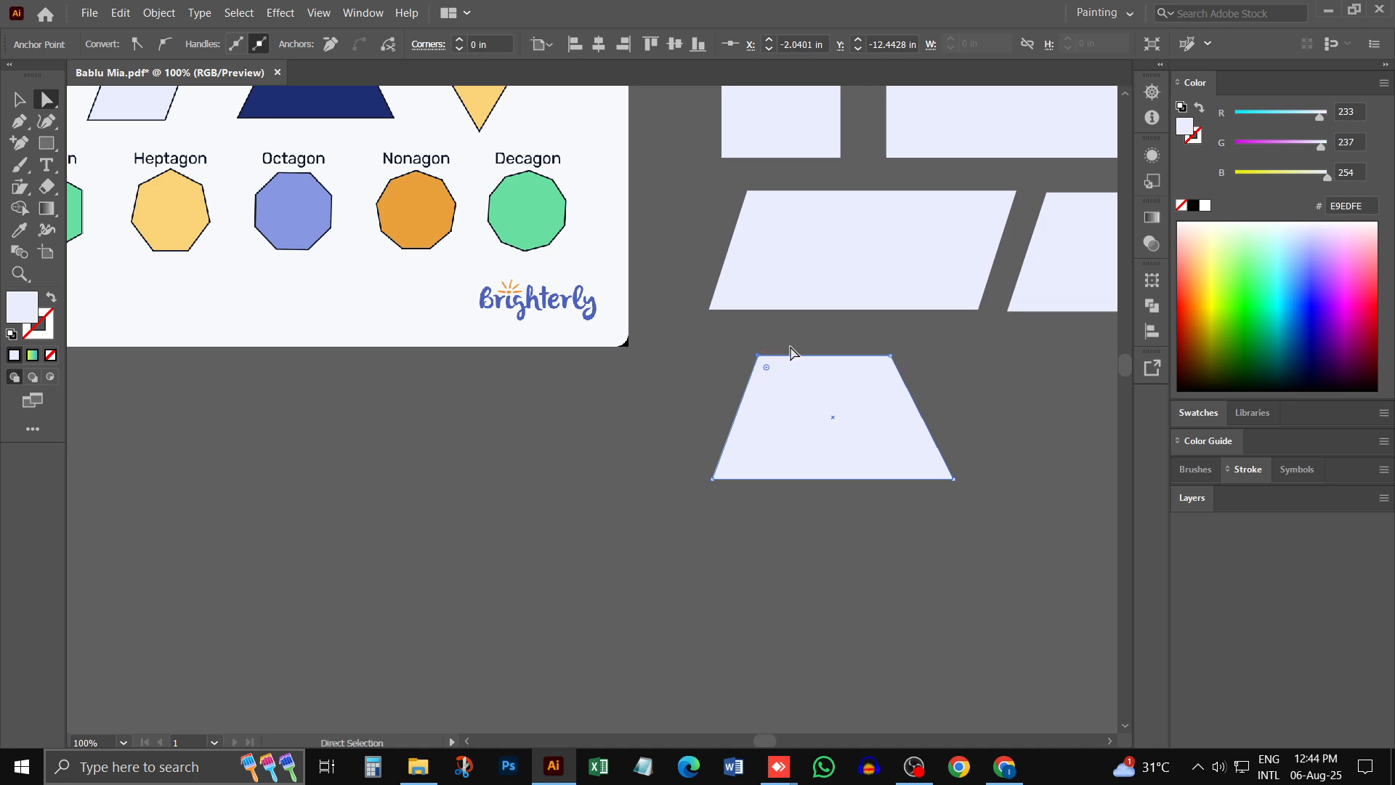
{"action": "key", "text": "Right"}
{"action": "key", "text": "Right"}
{"action": "key", "text": "Right"}
{"action": "key", "text": "Right"}
{"action": "key", "text": "Right"}
{"action": "key", "text": "Right"}
{"action": "key", "text": "Right"}
{"action": "key", "text": "Right"}
{"action": "key", "text": "Right"}
{"action": "key", "text": "Right"}
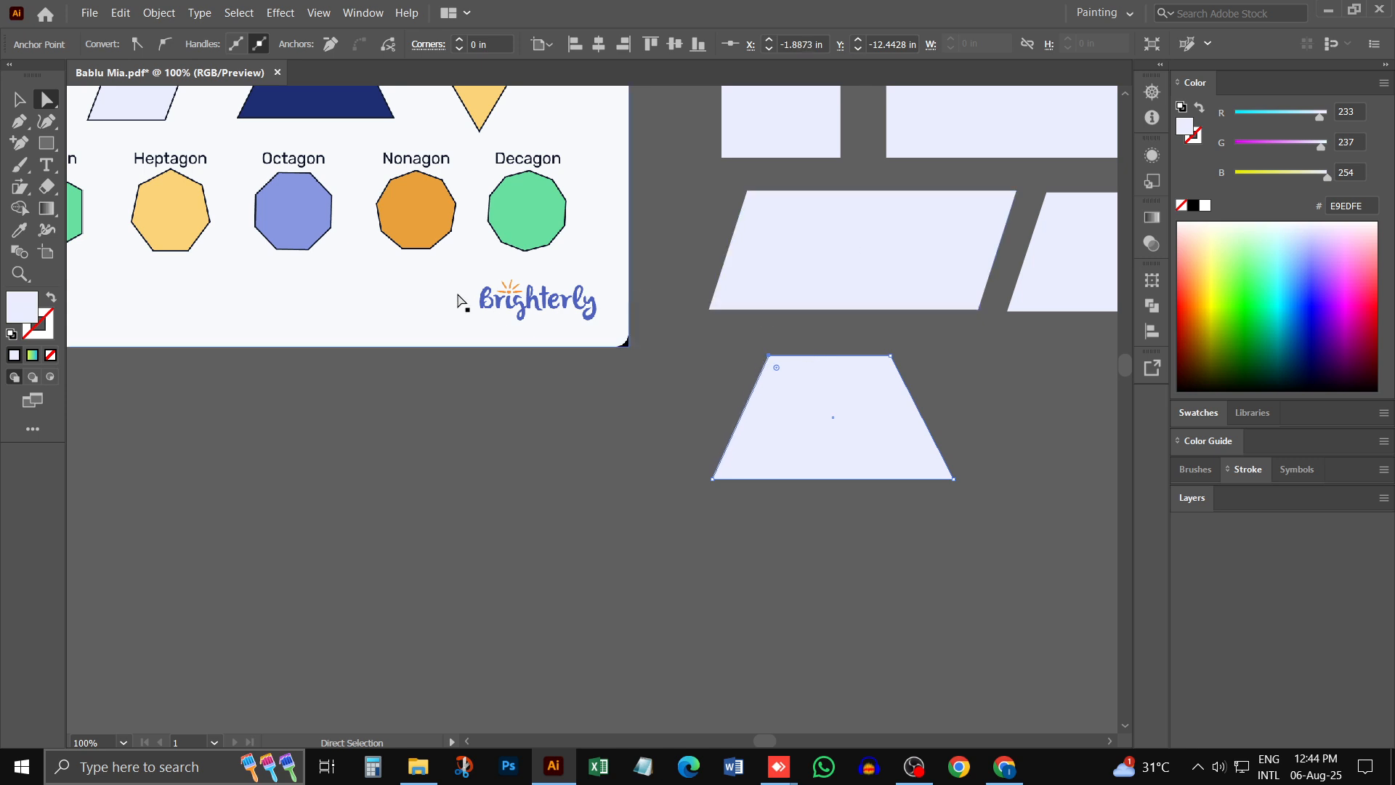
{"action": "key", "text": "ctrl+minus"}
{"action": "key", "text": "ctrl+minus"}
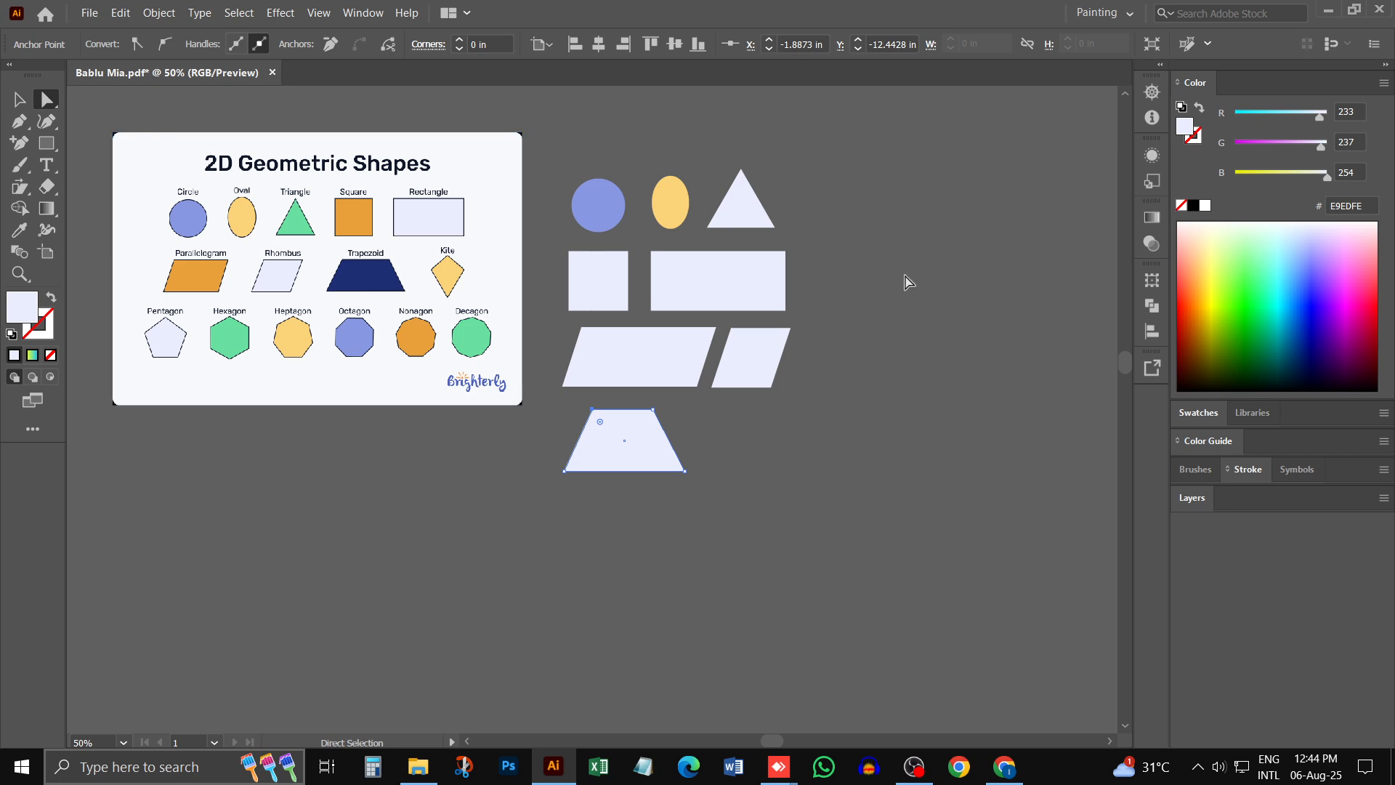
{"action": "key", "text": "v"}
{"action": "left_click", "coordinate": [531, 569]}
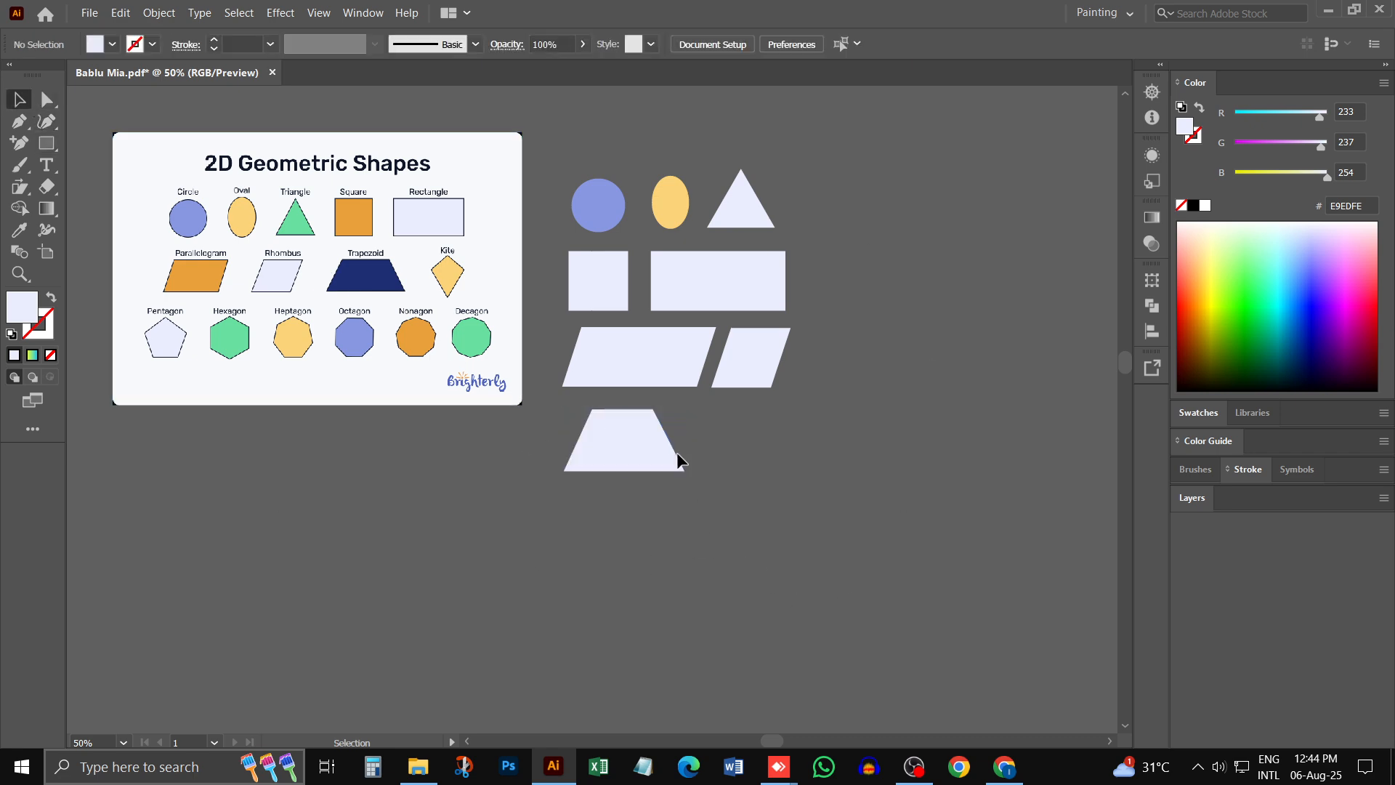
{"action": "left_click_drag", "start_coordinate": [634, 430], "coordinate": [624, 430]}
{"action": "left_click", "coordinate": [539, 364]}
- Draw an upright four-sided polygon with the Polygon tool beside the trapezoid, just below the rhombus
{"action": "left_click", "coordinate": [461, 272], "text": "ctrl"}
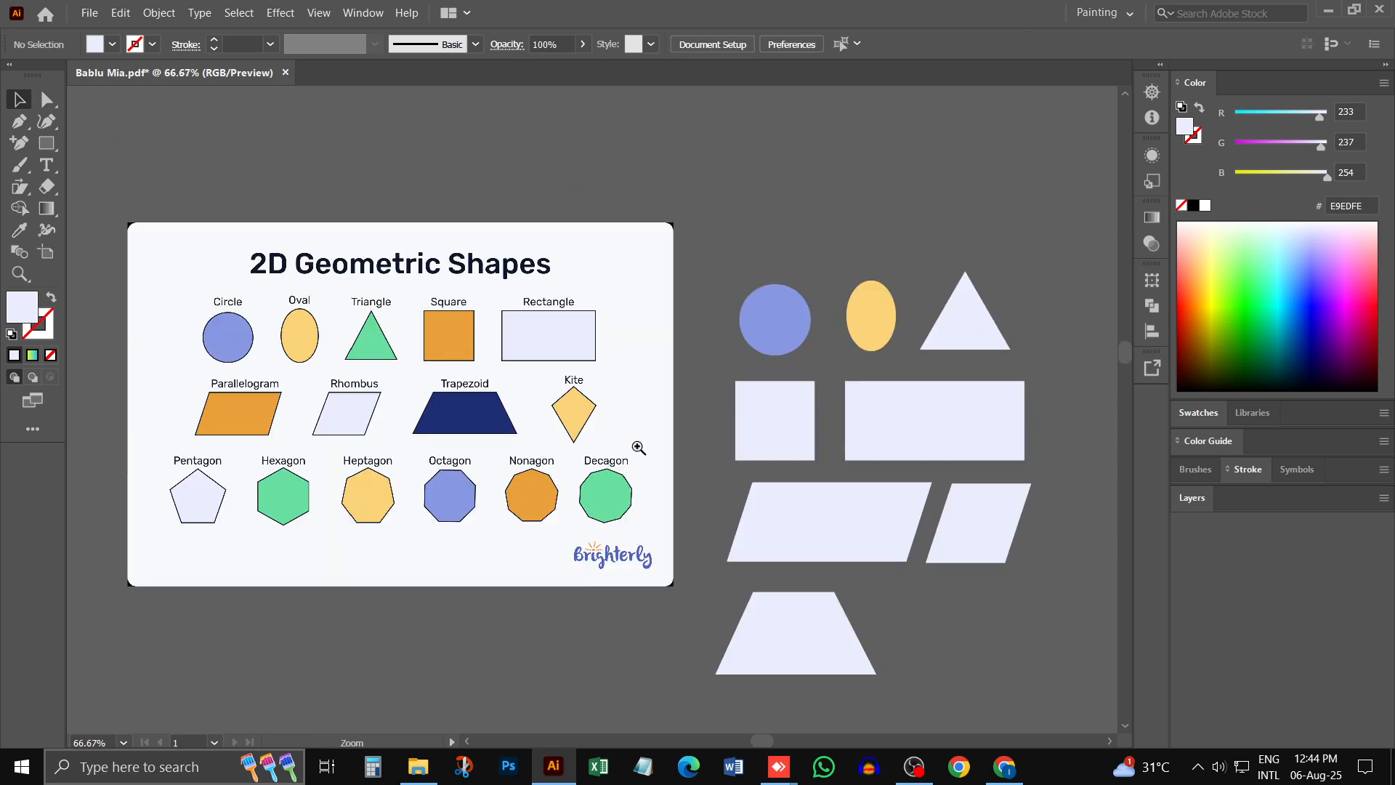
{"action": "left_click", "coordinate": [541, 428], "text": "ctrl"}
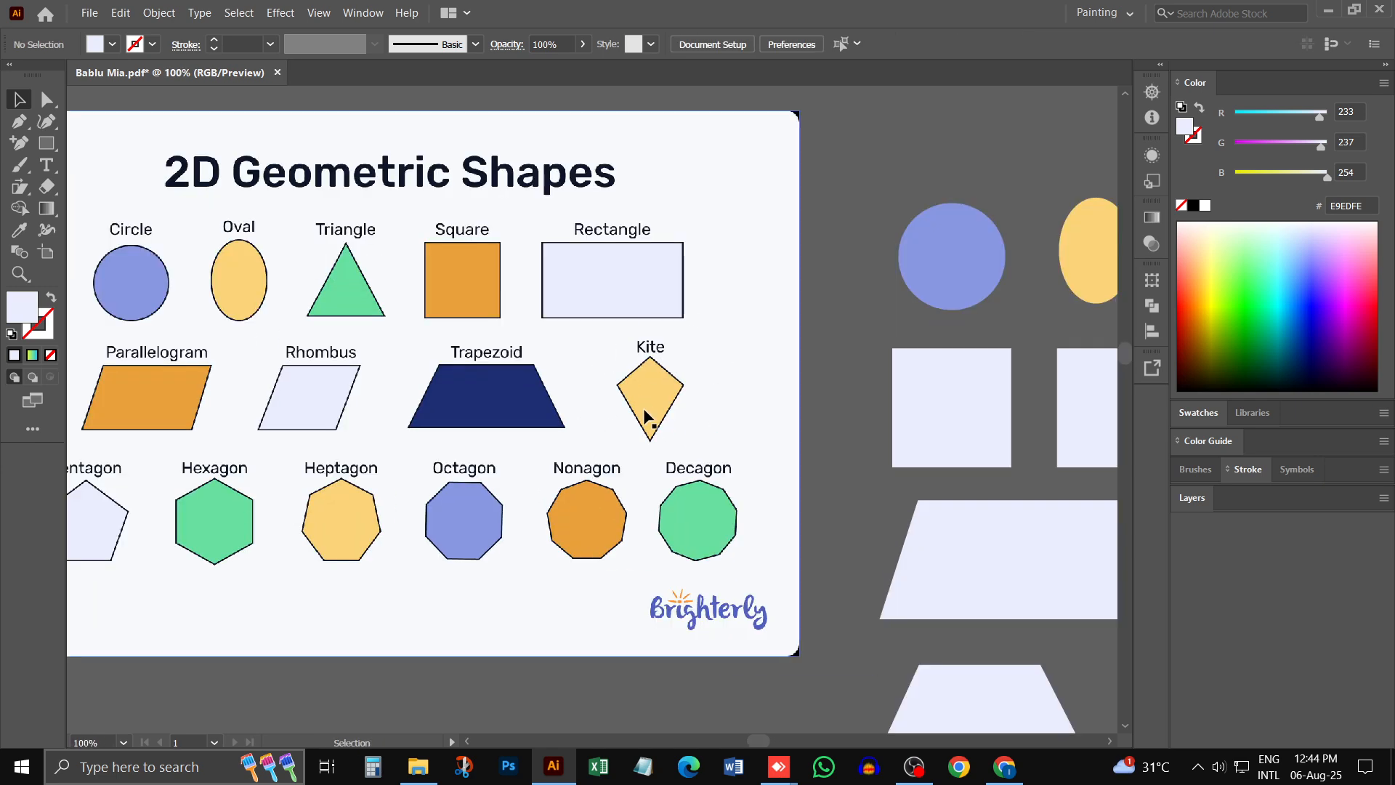
{"action": "key", "text": "space"}
{"action": "left_click_drag", "start_coordinate": [704, 339], "coordinate": [415, 105]}
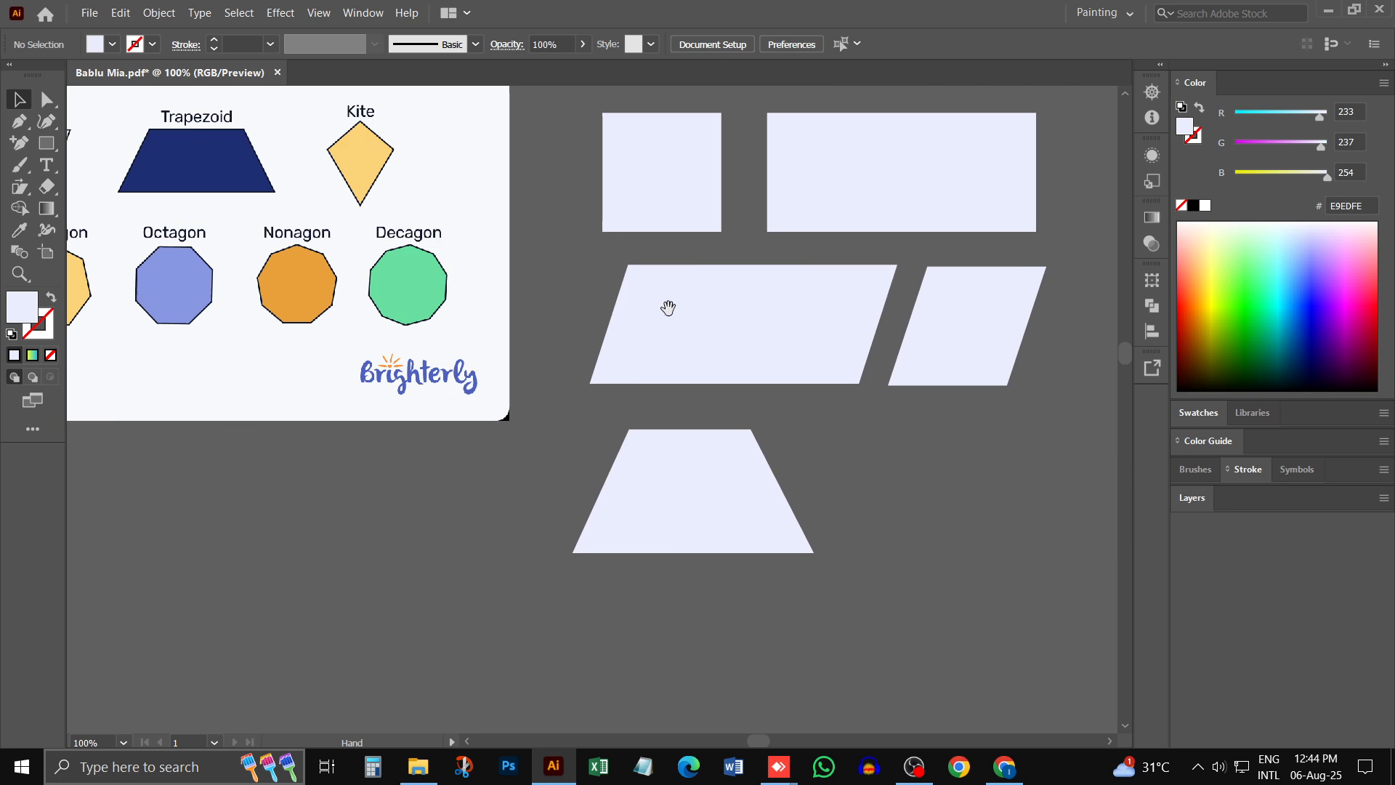
{"action": "left_click_drag", "start_coordinate": [793, 452], "coordinate": [579, 396]}
{"action": "left_click", "coordinate": [42, 149]}
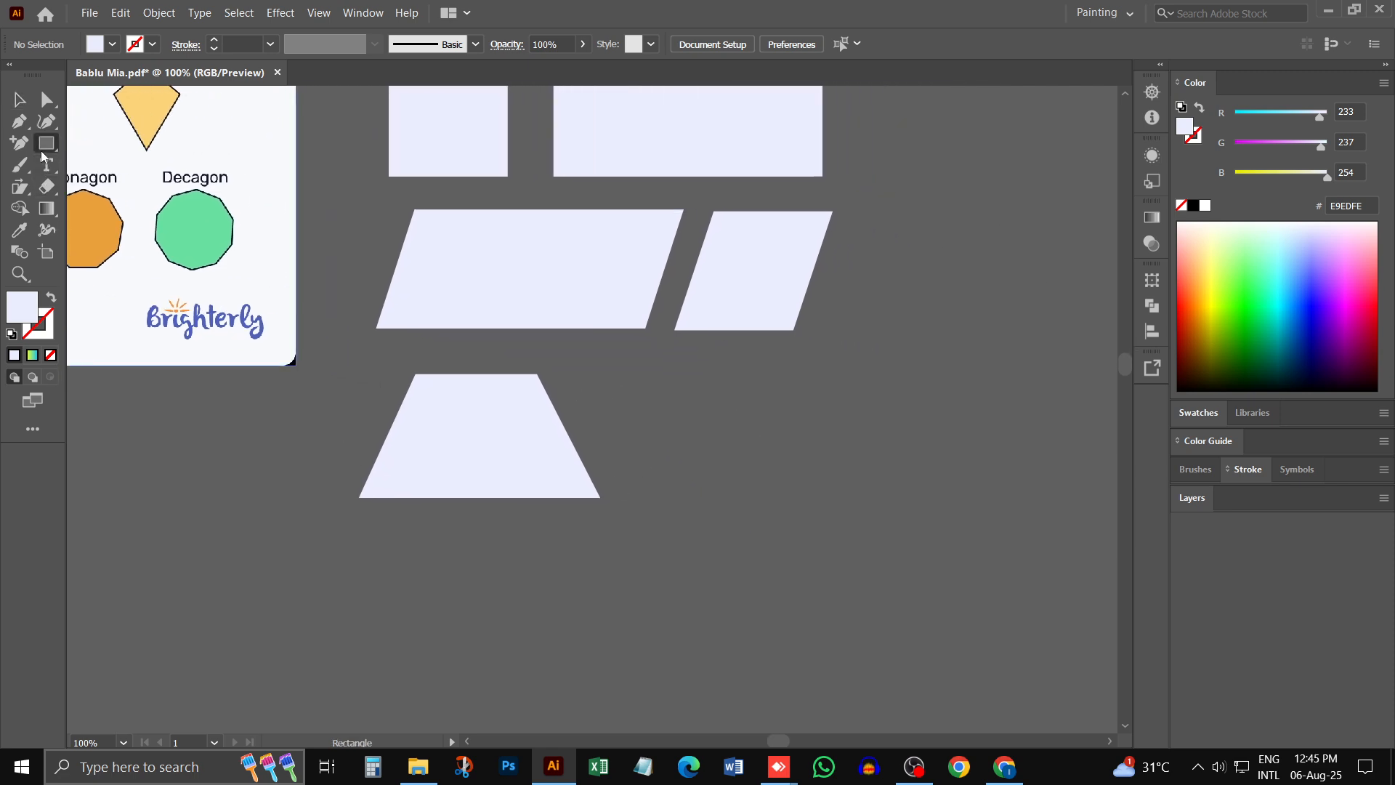
{"action": "left_click", "coordinate": [171, 189]}
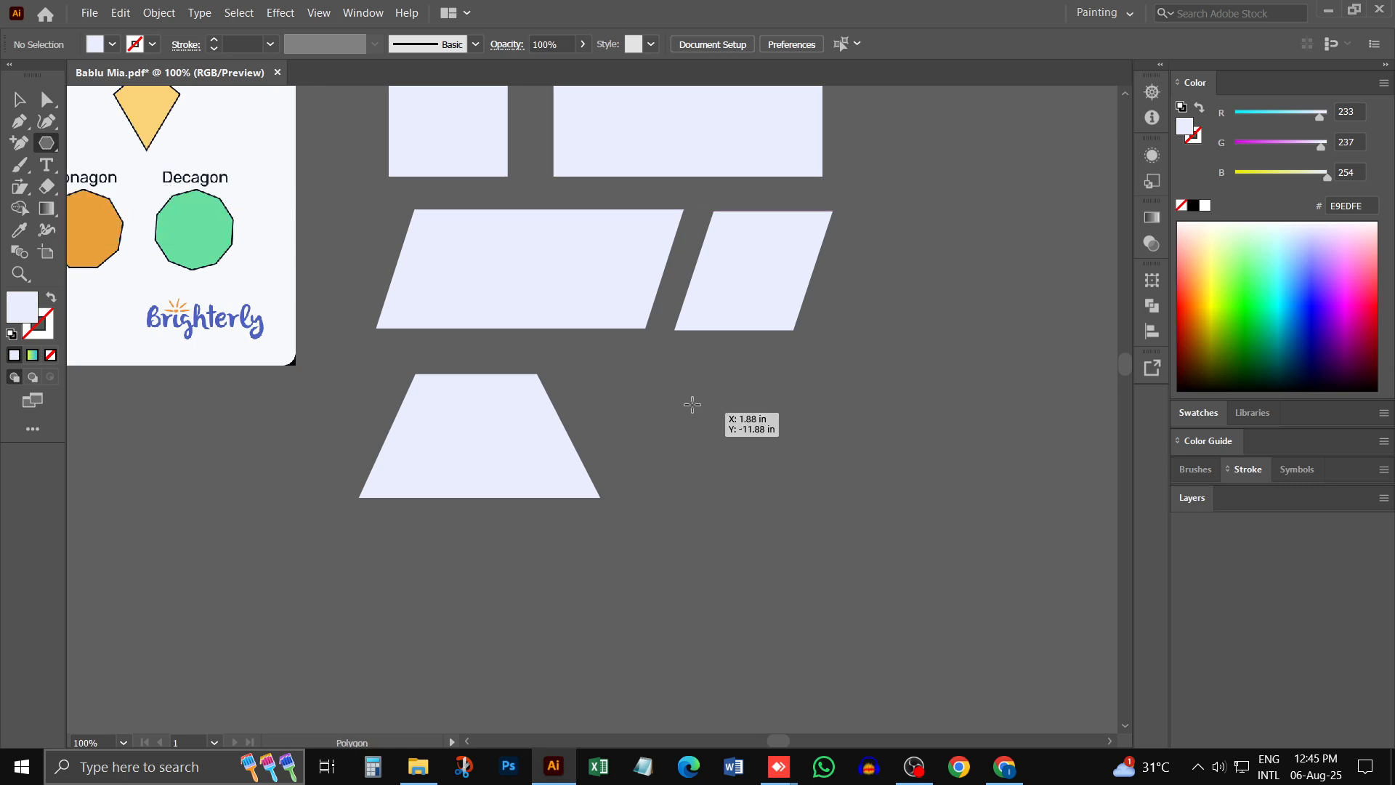
{"action": "left_click_drag", "start_coordinate": [671, 379], "coordinate": [773, 461]}
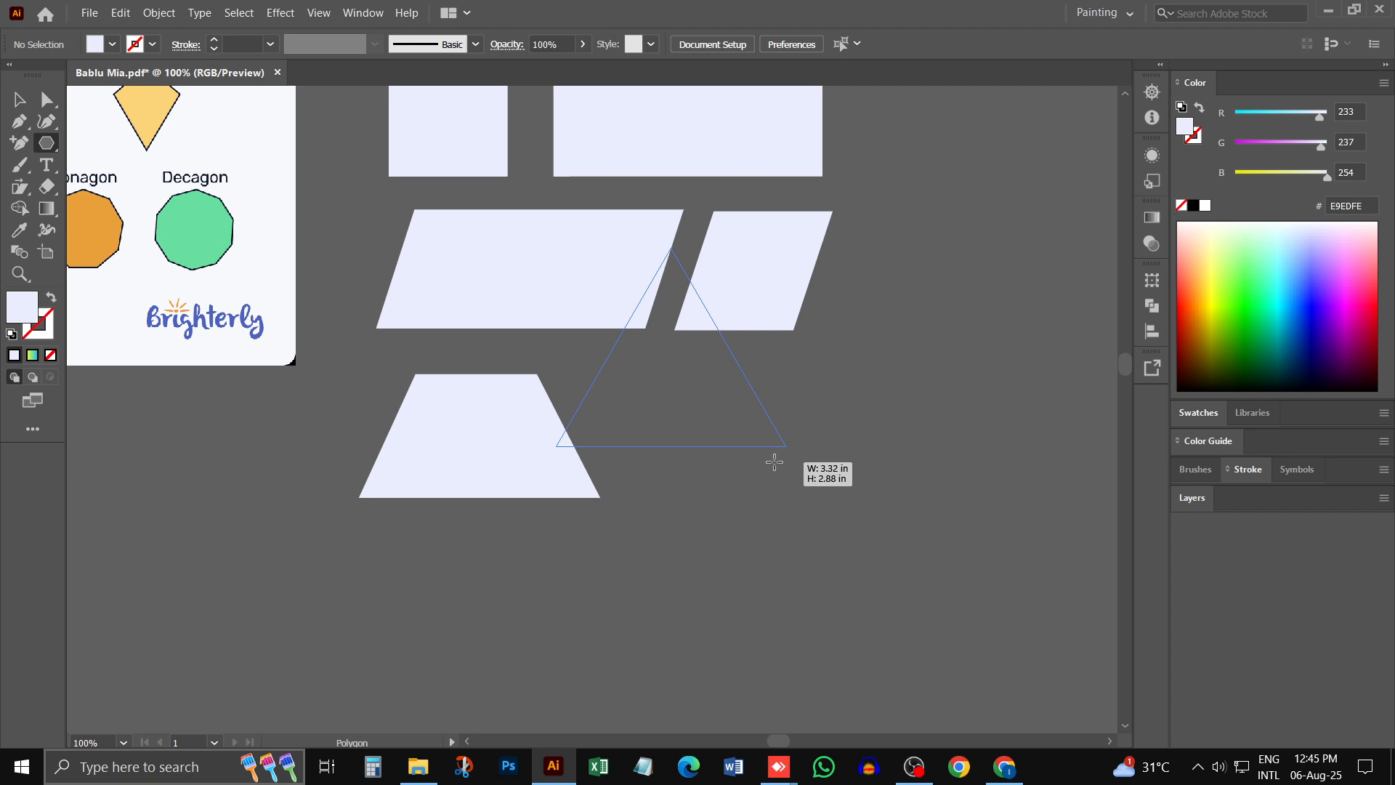
{"action": "key", "text": "Up"}
{"action": "key", "text": "Up"}
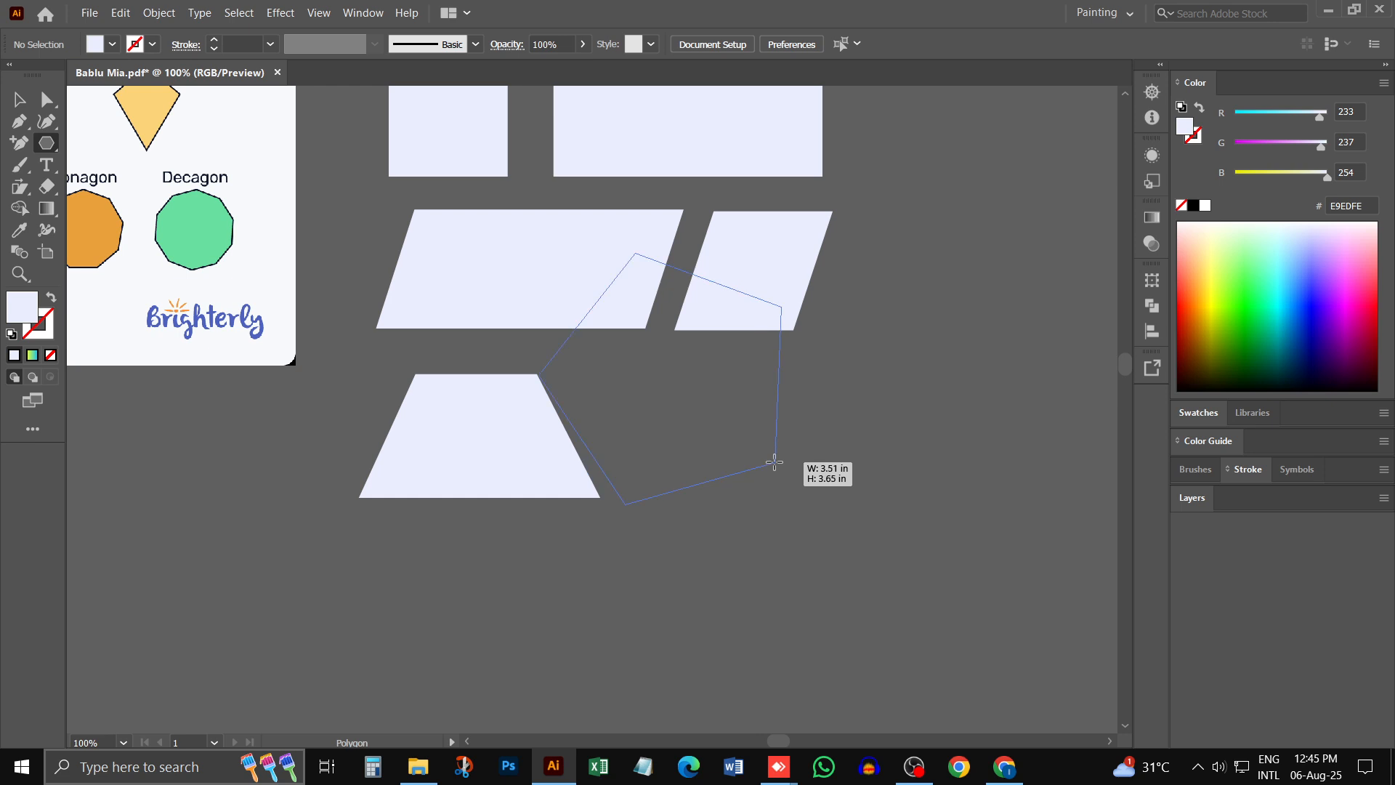
{"action": "left_click_drag", "start_coordinate": [774, 462], "coordinate": [664, 444]}
{"action": "key", "text": "Down"}
{"action": "key", "text": "v"}
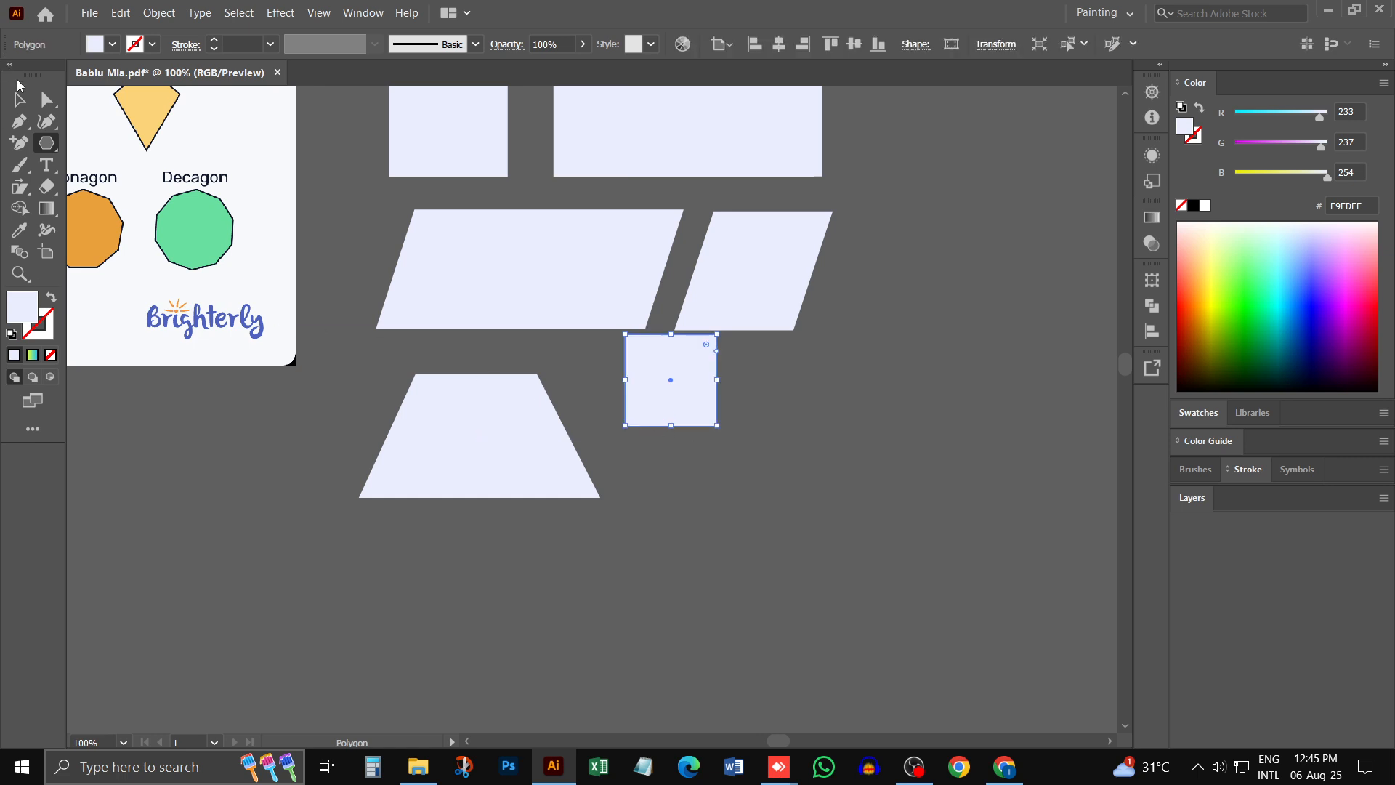
- Move the small square down beside the trapezoid and rotate it 45 degrees into a diamond
{"action": "left_click_drag", "start_coordinate": [679, 373], "coordinate": [725, 434]}
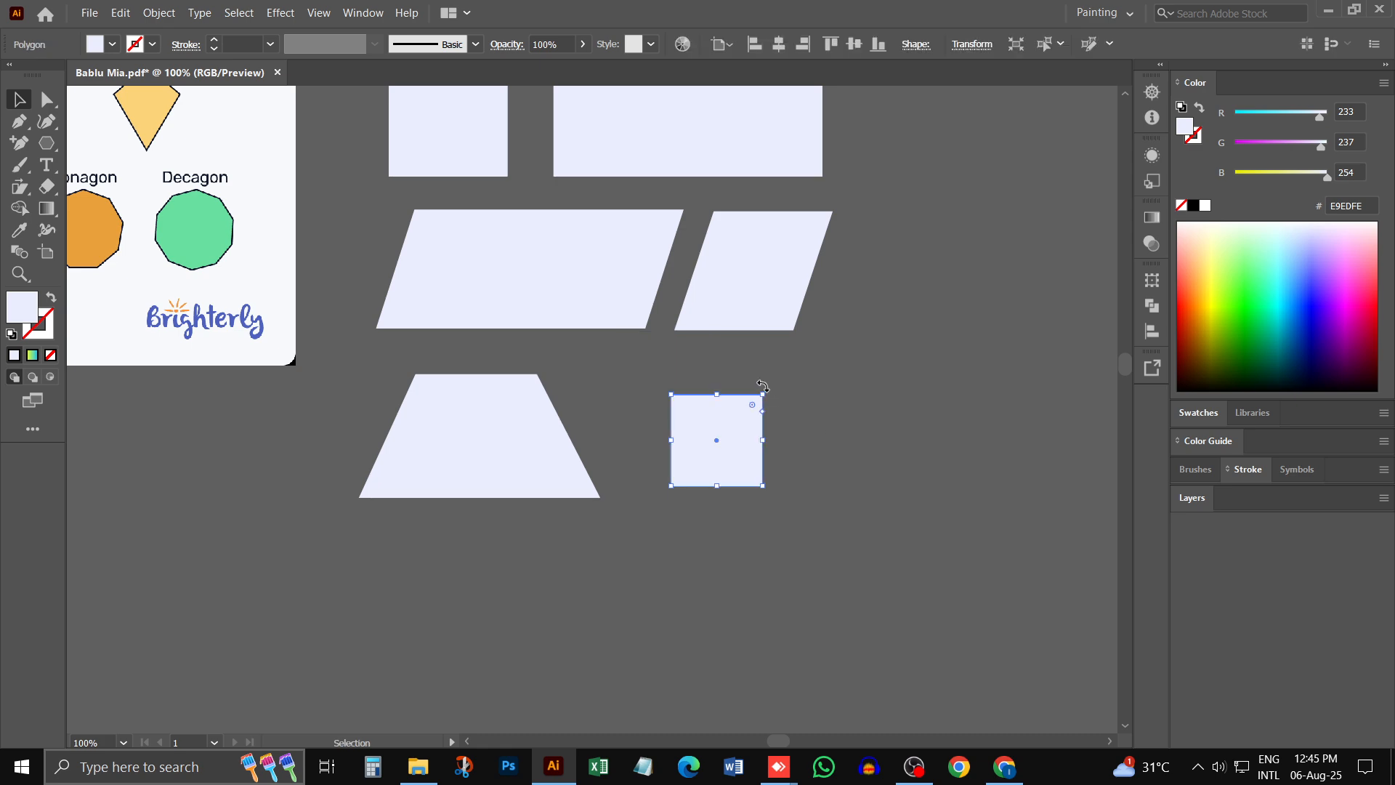
{"action": "key", "text": "ctrl+equal"}
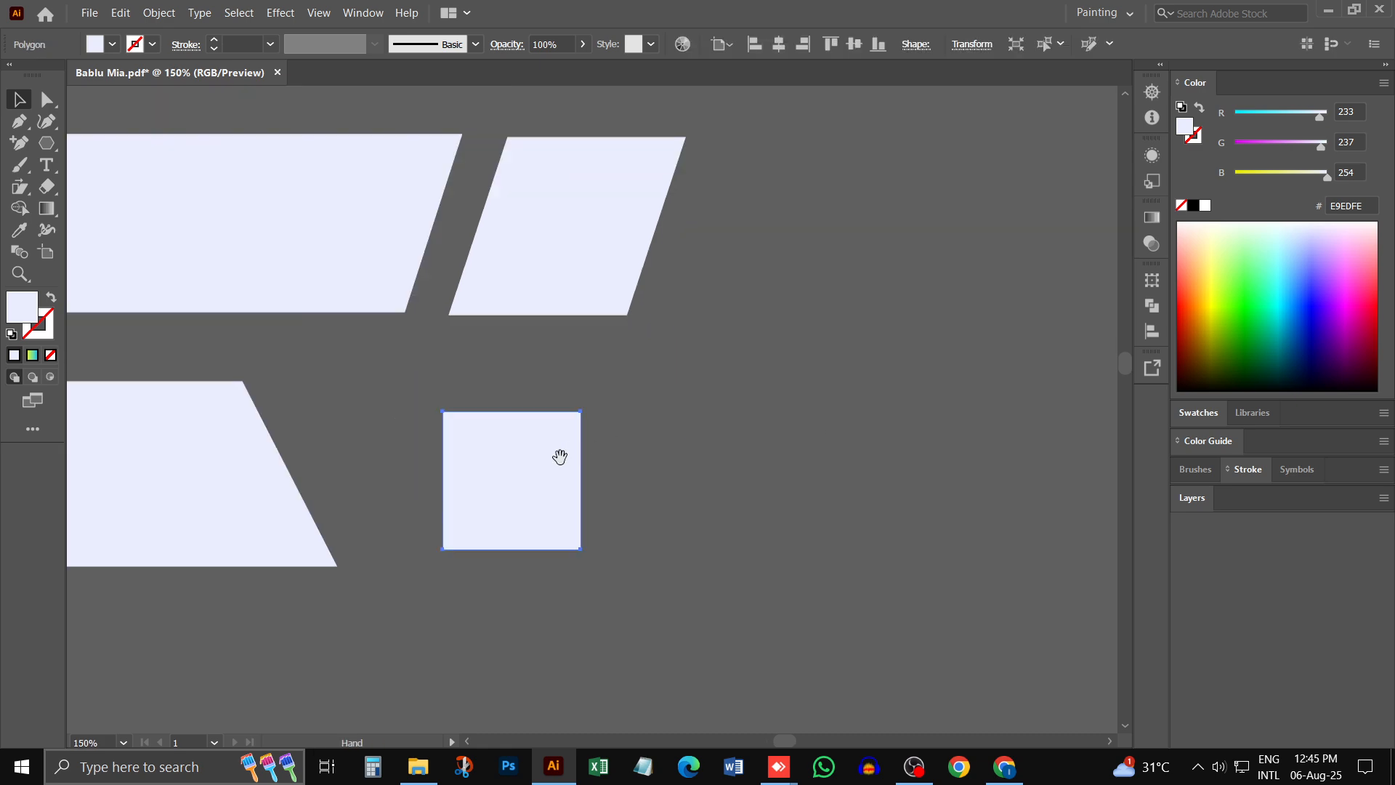
{"action": "left_click_drag", "start_coordinate": [560, 457], "coordinate": [717, 404]}
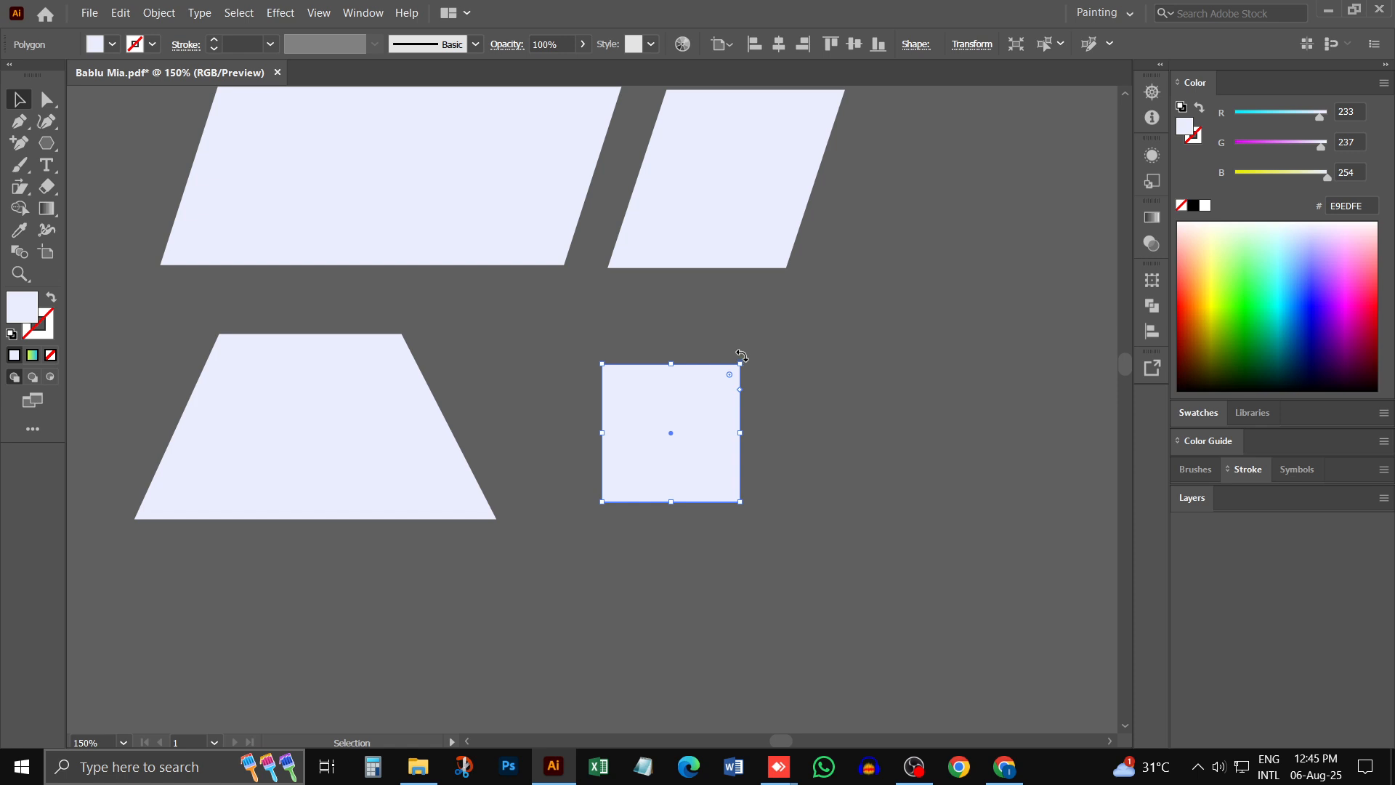
{"action": "left_click_drag", "start_coordinate": [741, 355], "coordinate": [768, 434]}
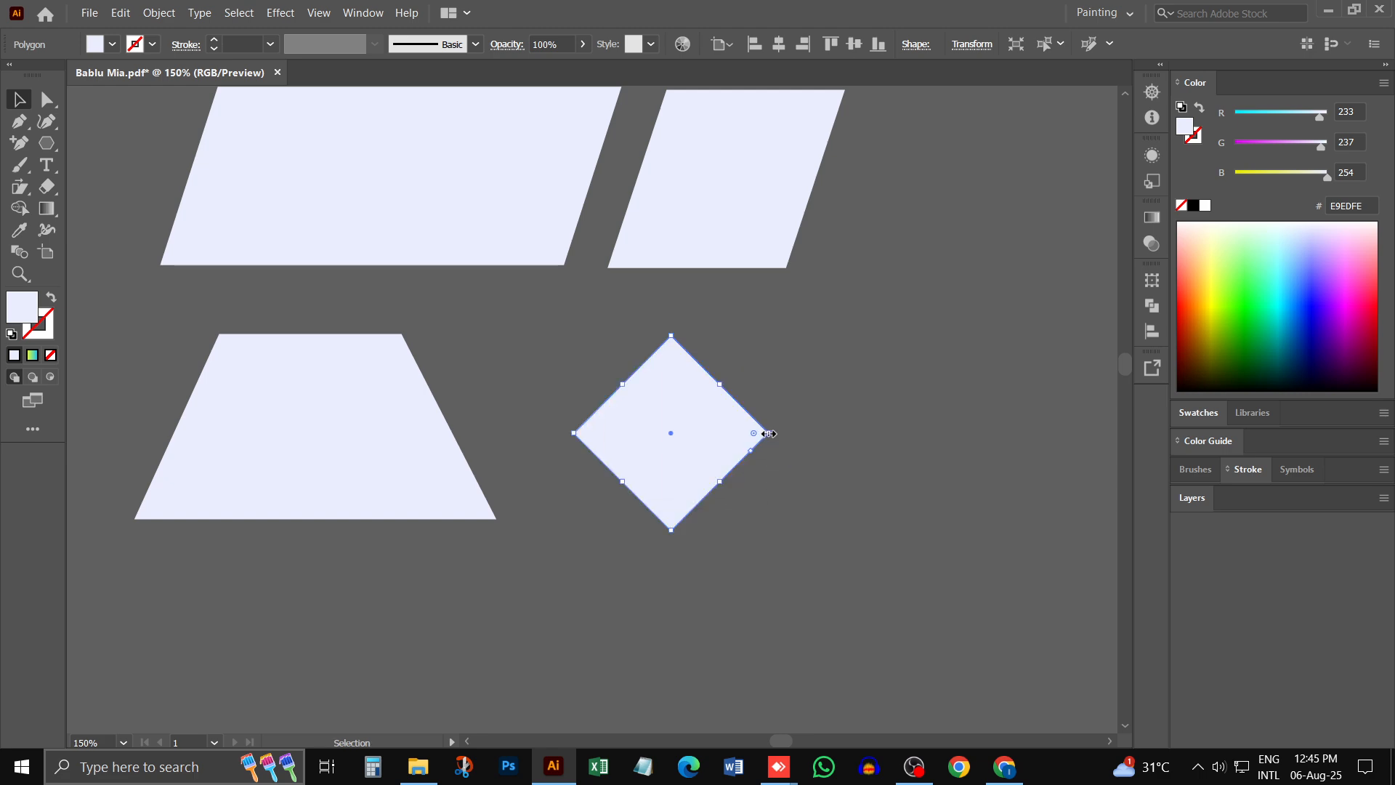
- Stretch the diamond into a kite by shifting its bottom anchor downward, and deselect it
{"action": "left_click", "coordinate": [46, 99]}
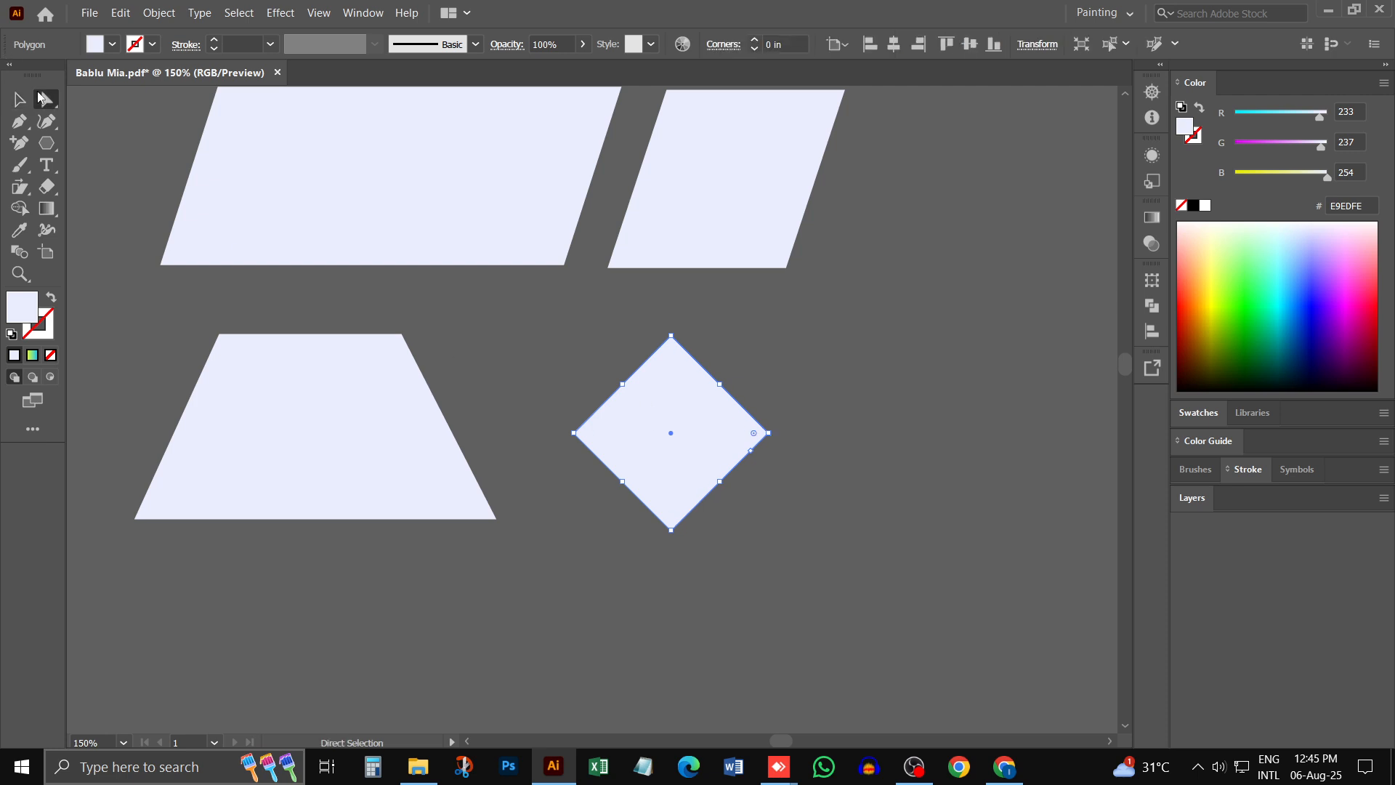
{"action": "left_click", "coordinate": [670, 531]}
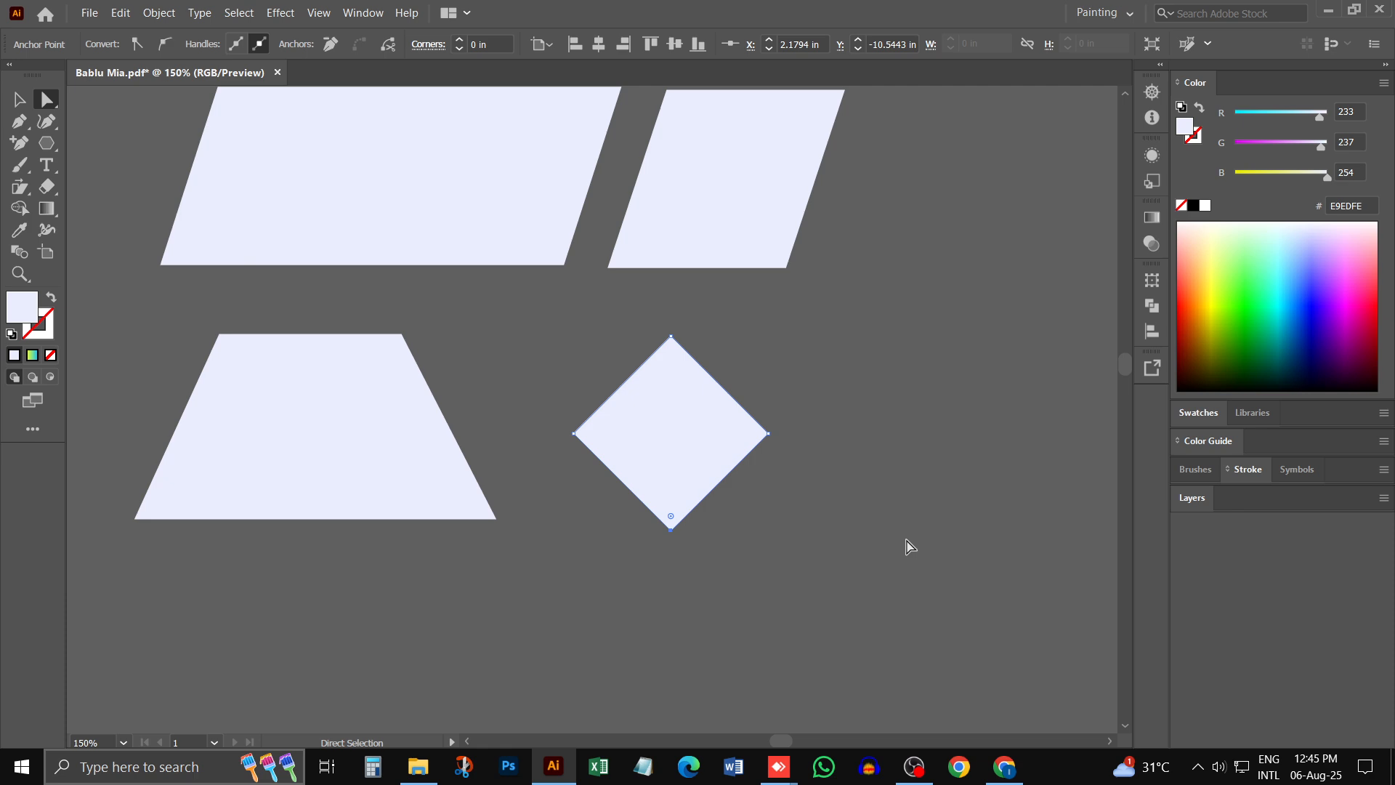
{"action": "key", "text": "Down"}
{"action": "key", "text": "Down"}
{"action": "key", "text": "Down"}
{"action": "key", "text": "Down"}
{"action": "key", "text": "Down"}
{"action": "key", "text": "Down"}
{"action": "key", "text": "Down"}
{"action": "key", "text": "Down"}
{"action": "key", "text": "Down"}
{"action": "key", "text": "Down"}
{"action": "key", "text": "Down"}
{"action": "key", "text": "Down"}
{"action": "key", "text": "Down"}
{"action": "key", "text": "Down"}
{"action": "key", "text": "Down"}
{"action": "key", "text": "Down"}
{"action": "key", "text": "Down"}
{"action": "key", "text": "Down"}
{"action": "key", "text": "Down"}
{"action": "key", "text": "Down"}
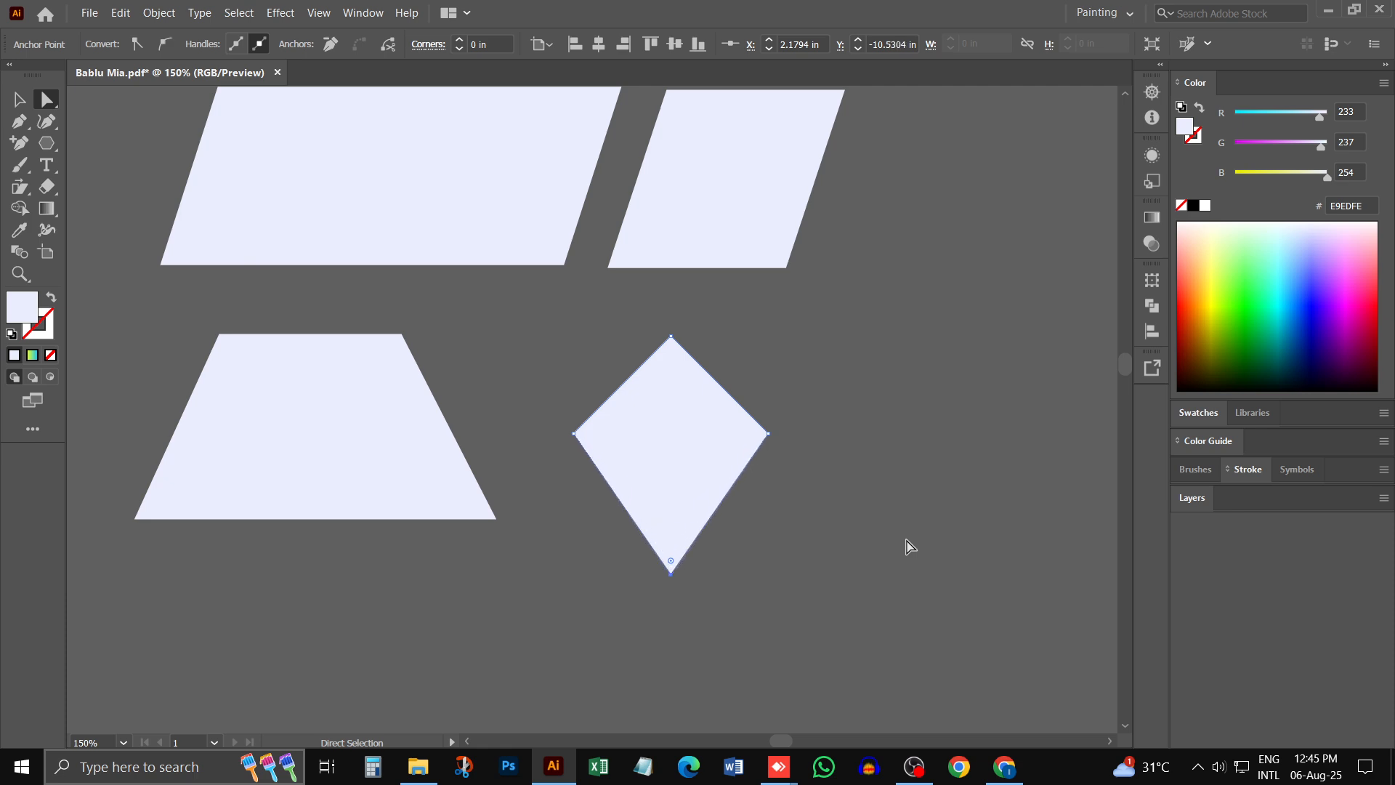
{"action": "key", "text": "Down"}
{"action": "key", "text": "Down"}
{"action": "key", "text": "Down"}
{"action": "key", "text": "Down"}
{"action": "key", "text": "Down"}
{"action": "key", "text": "Down"}
{"action": "key", "text": "Down"}
{"action": "key", "text": "Down"}
{"action": "key", "text": "Down"}
{"action": "key", "text": "Down"}
{"action": "key", "text": "Down"}
{"action": "key", "text": "Down"}
{"action": "key", "text": "Down"}
{"action": "key", "text": "Down"}
{"action": "key", "text": "Down"}
{"action": "key", "text": "Down"}
{"action": "key", "text": "Down"}
{"action": "key", "text": "Down"}
{"action": "key", "text": "Down"}
{"action": "key", "text": "Down"}
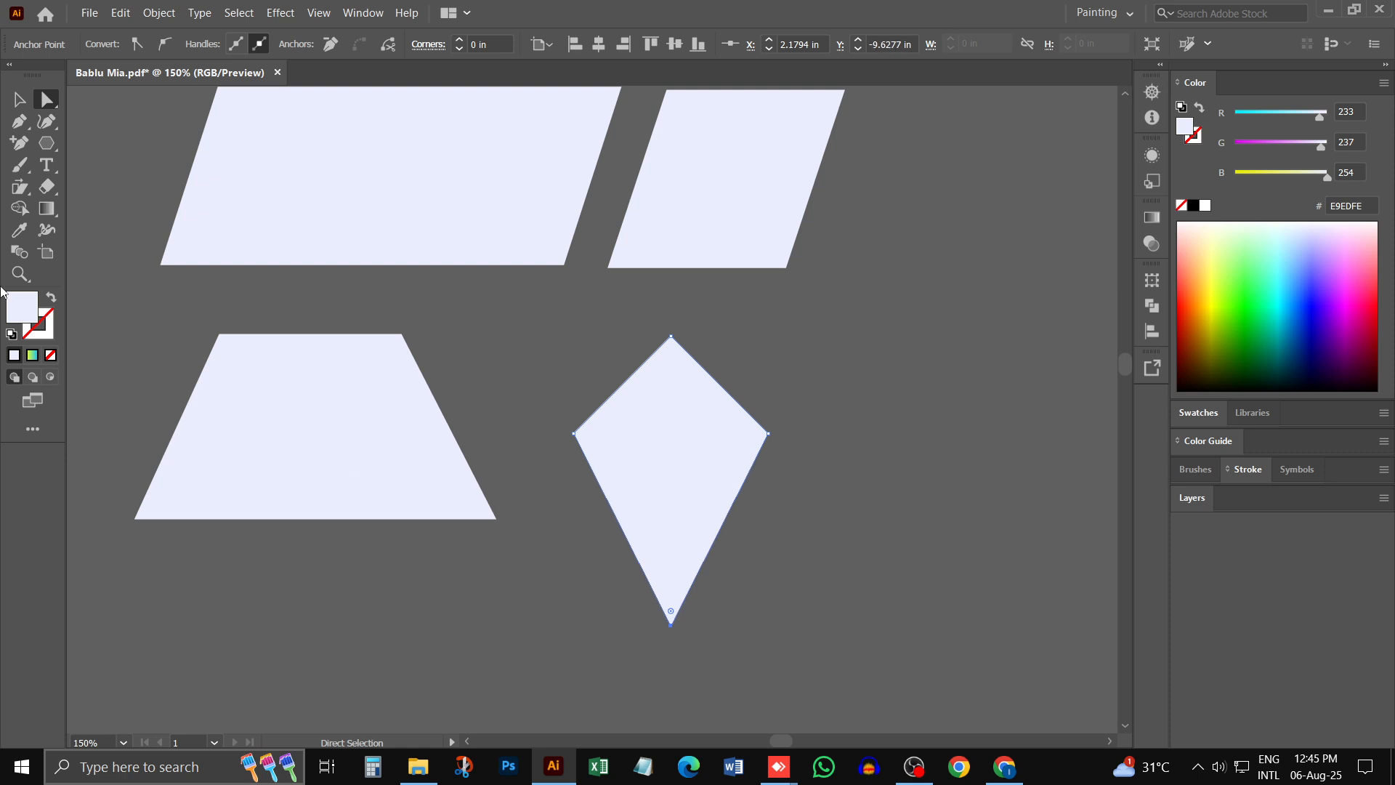
{"action": "key", "text": "v"}
{"action": "left_click", "coordinate": [206, 295]}
- Scale the kite down and tilt it slightly in its place beside the trapezoid, and deselect it
{"action": "key", "text": "ctrl+minus"}
{"action": "key", "text": "ctrl+minus"}
{"action": "key", "text": "ctrl+minus"}
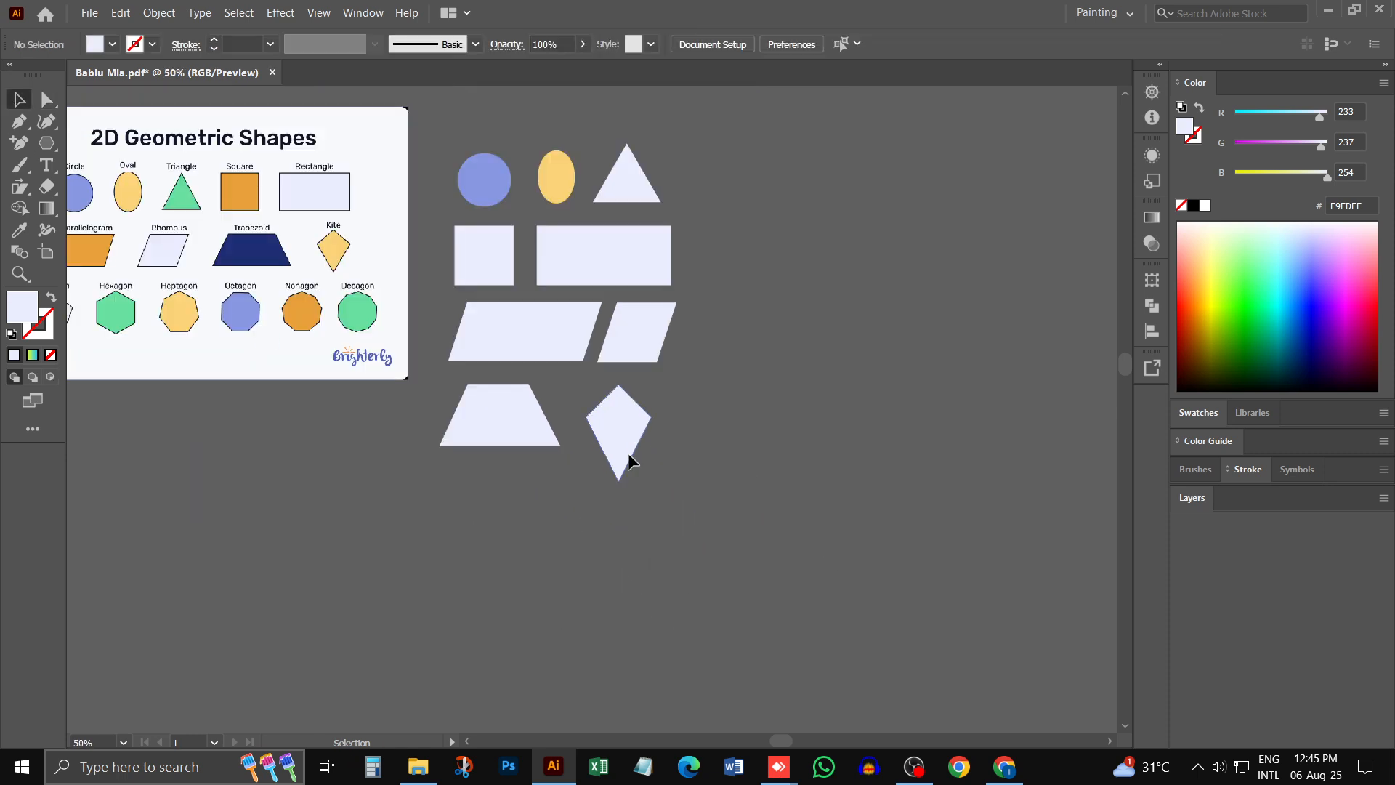
{"action": "left_click", "coordinate": [628, 452]}
{"action": "left_click_drag", "start_coordinate": [621, 480], "coordinate": [659, 415]}
{"action": "key", "text": "space"}
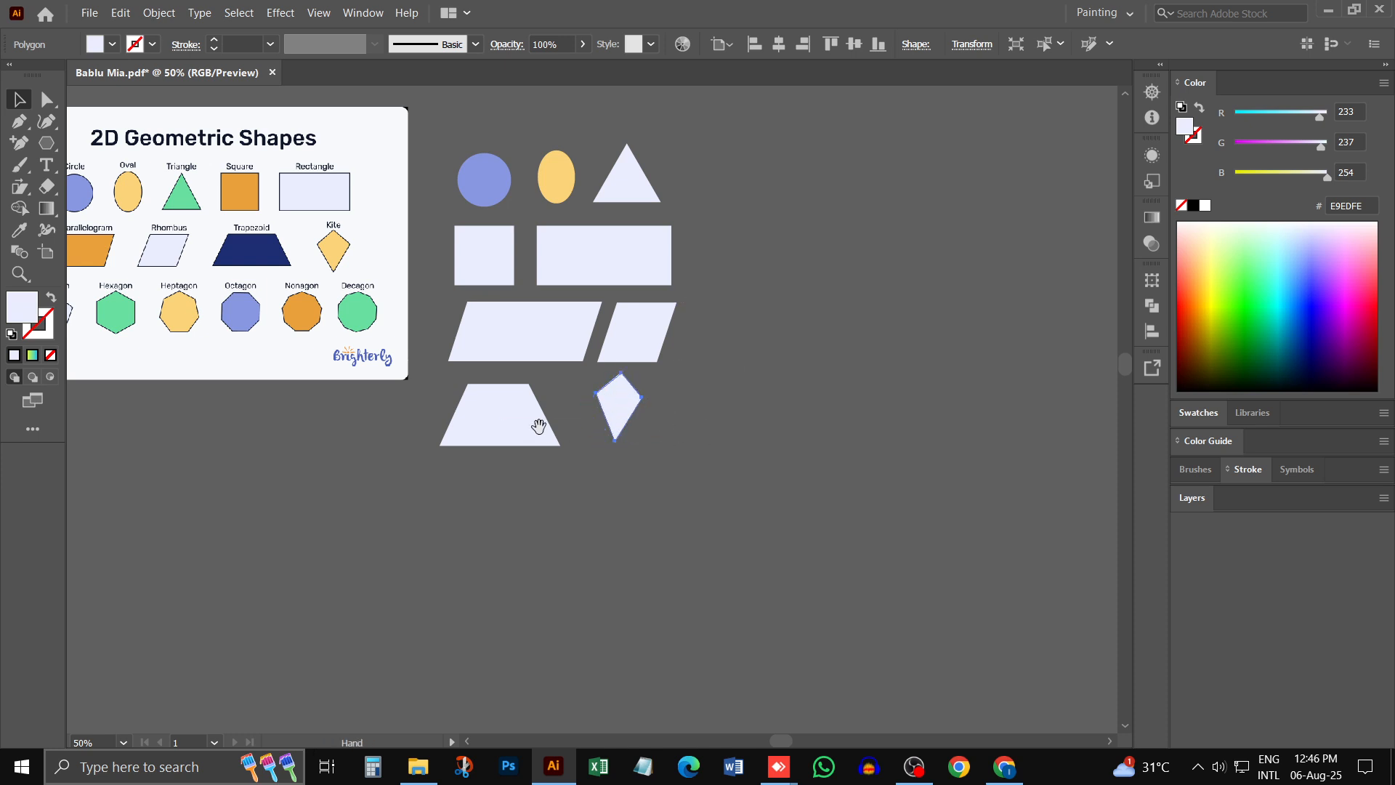
{"action": "left_click_drag", "start_coordinate": [504, 399], "coordinate": [717, 400]}
{"action": "left_click", "coordinate": [505, 485]}
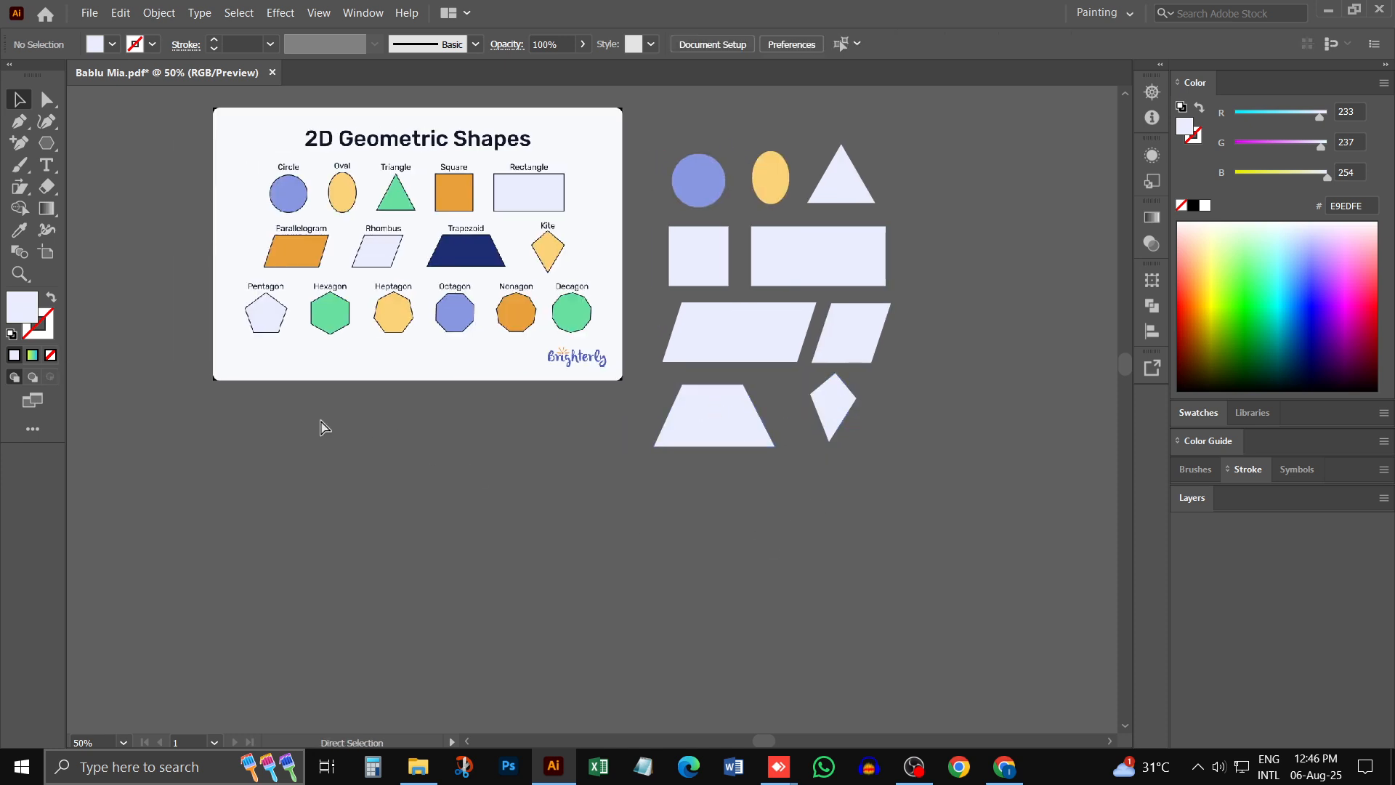
- Draw a seven-sided polygon of about 1.8 in radius below the chart with the Polygon tool, varying the side count while drawing
{"action": "scroll", "coordinate": [251, 286], "scroll_direction": "up", "scroll_amount": 1}
{"action": "key", "text": "space"}
{"action": "left_click_drag", "start_coordinate": [250, 285], "coordinate": [347, 282]}
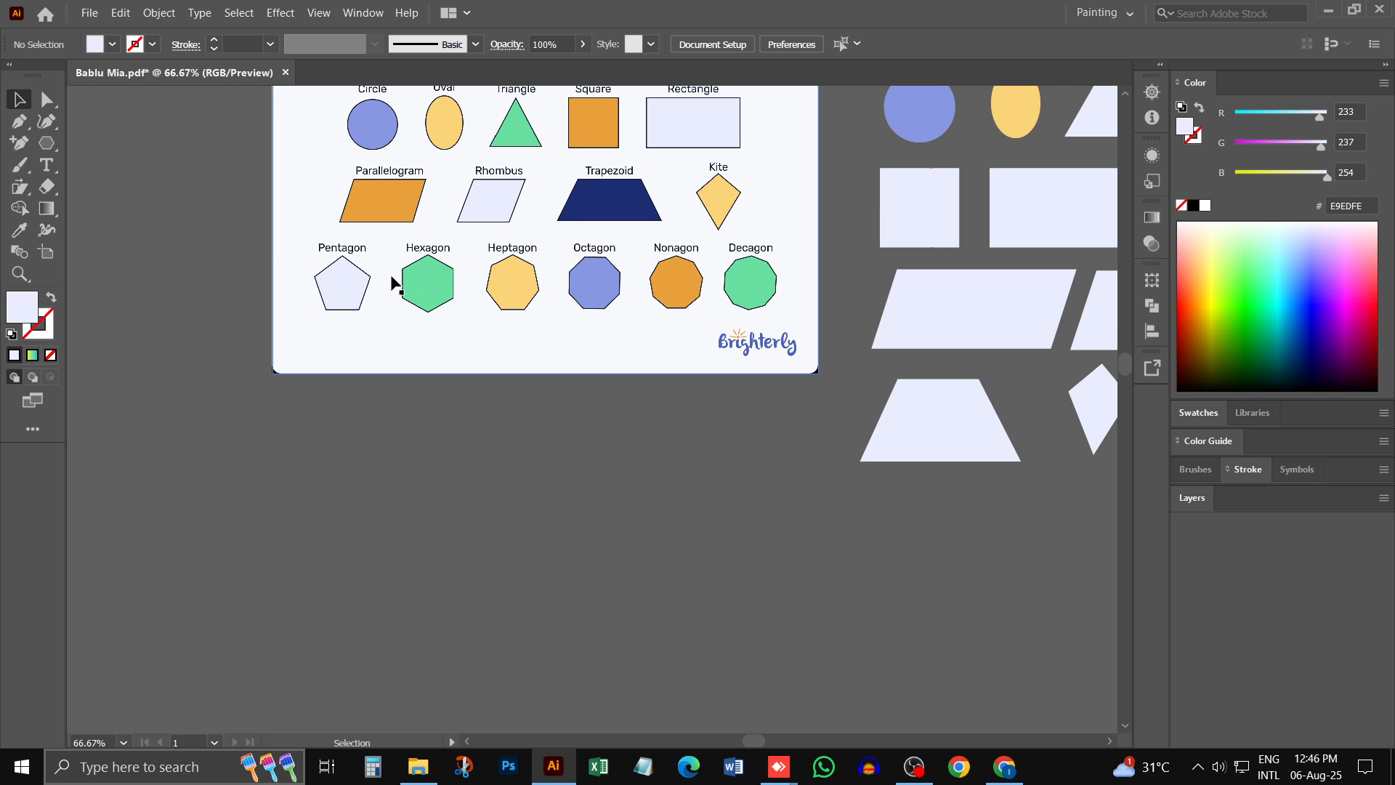
{"action": "left_click_drag", "start_coordinate": [47, 142], "coordinate": [109, 184]}
{"action": "left_click_drag", "start_coordinate": [460, 450], "coordinate": [553, 554]}
{"action": "left_click_drag", "start_coordinate": [533, 524], "coordinate": [546, 482]}
{"action": "key", "text": "Up"}
{"action": "key", "text": "Up"}
{"action": "key", "text": "Up"}
{"action": "key", "text": "Up"}
{"action": "key", "text": "Up"}
{"action": "key", "text": "Up"}
{"action": "key", "text": "Down"}
{"action": "key", "text": "Down"}
{"action": "key", "text": "Down"}
{"action": "left_click", "coordinate": [546, 482]}
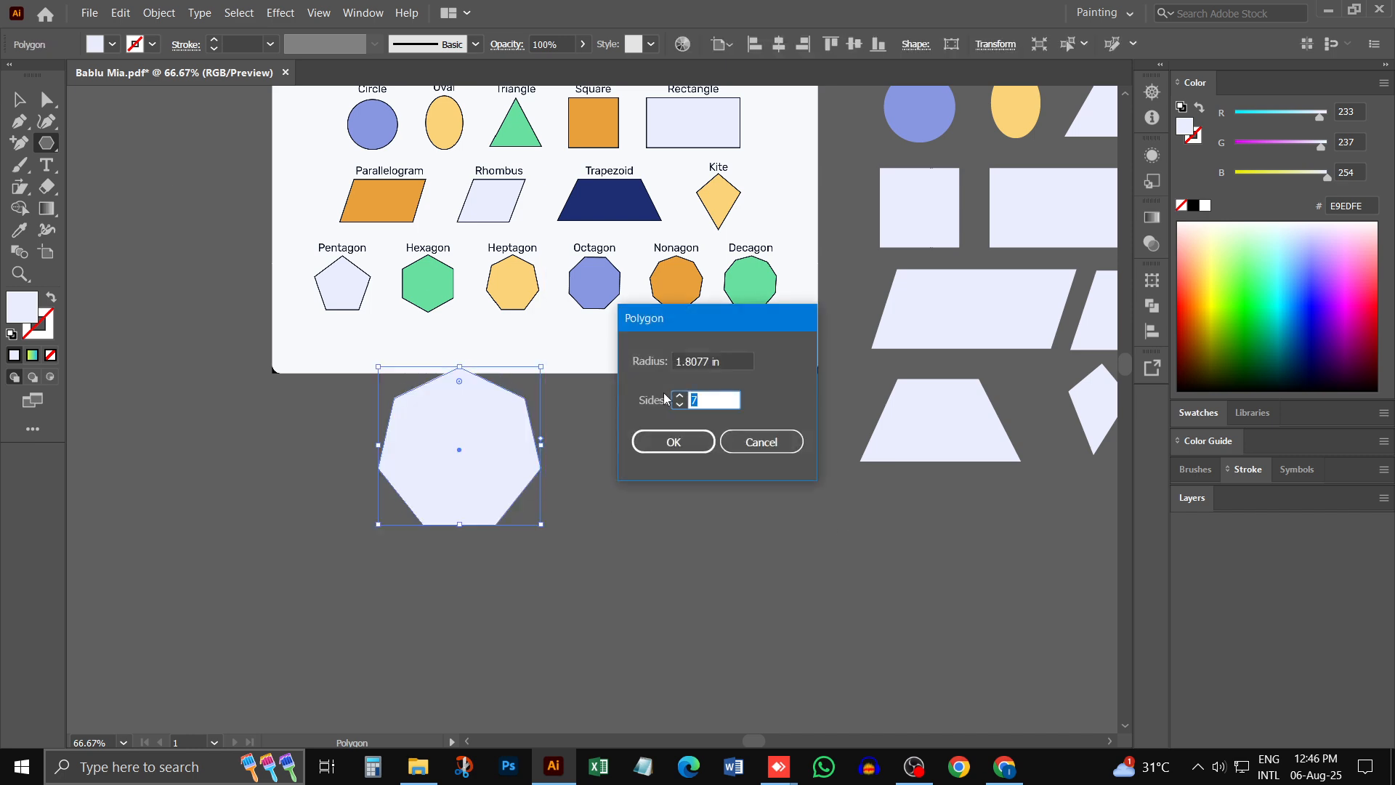
{"action": "left_click", "coordinate": [759, 439]}
- Move the heptagon slightly down from the chart, and delete it
{"action": "left_click", "coordinate": [13, 100]}
{"action": "left_click_drag", "start_coordinate": [424, 410], "coordinate": [429, 455]}
{"action": "left_click", "coordinate": [369, 606]}
{"action": "key", "text": "ctrl+minus"}
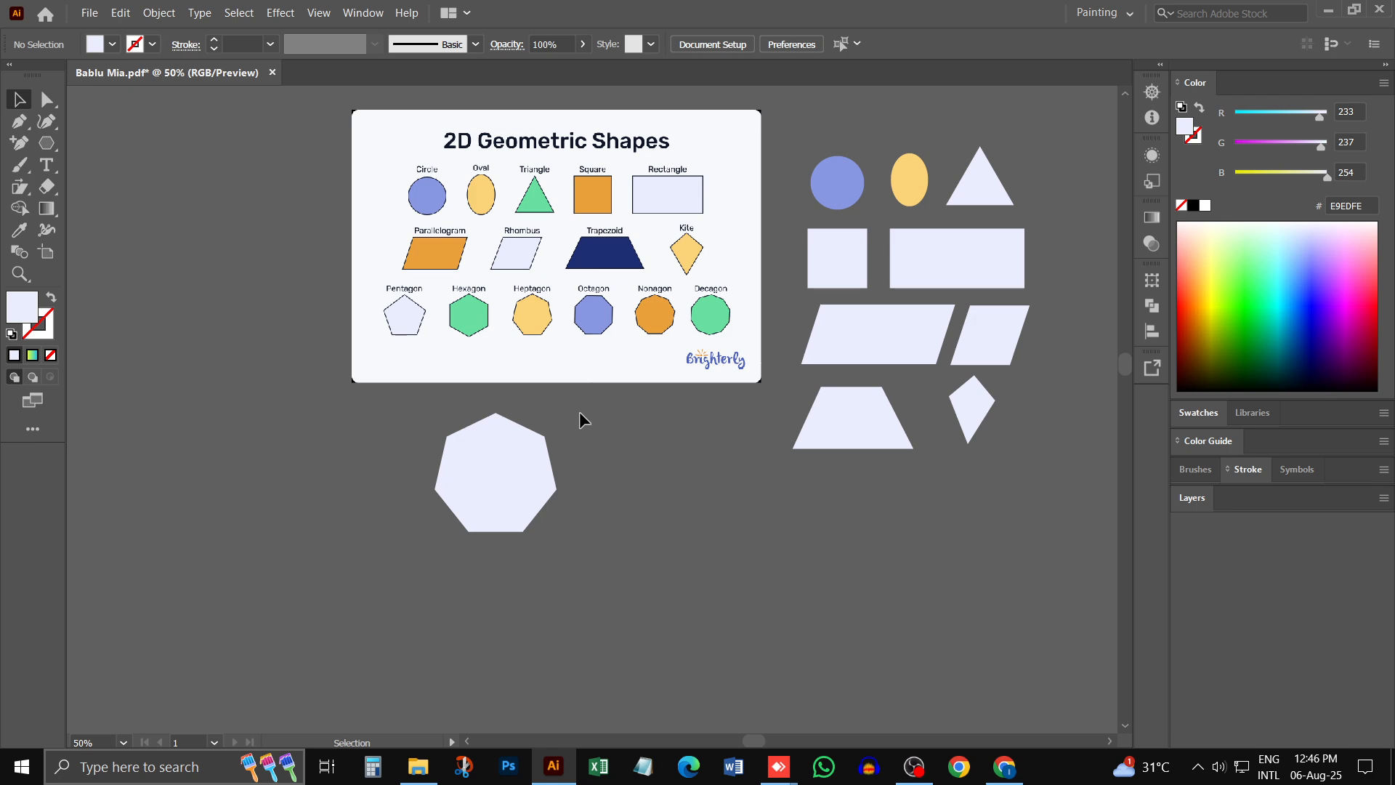
{"action": "left_click", "coordinate": [489, 477]}
{"action": "key", "text": "Delete"}
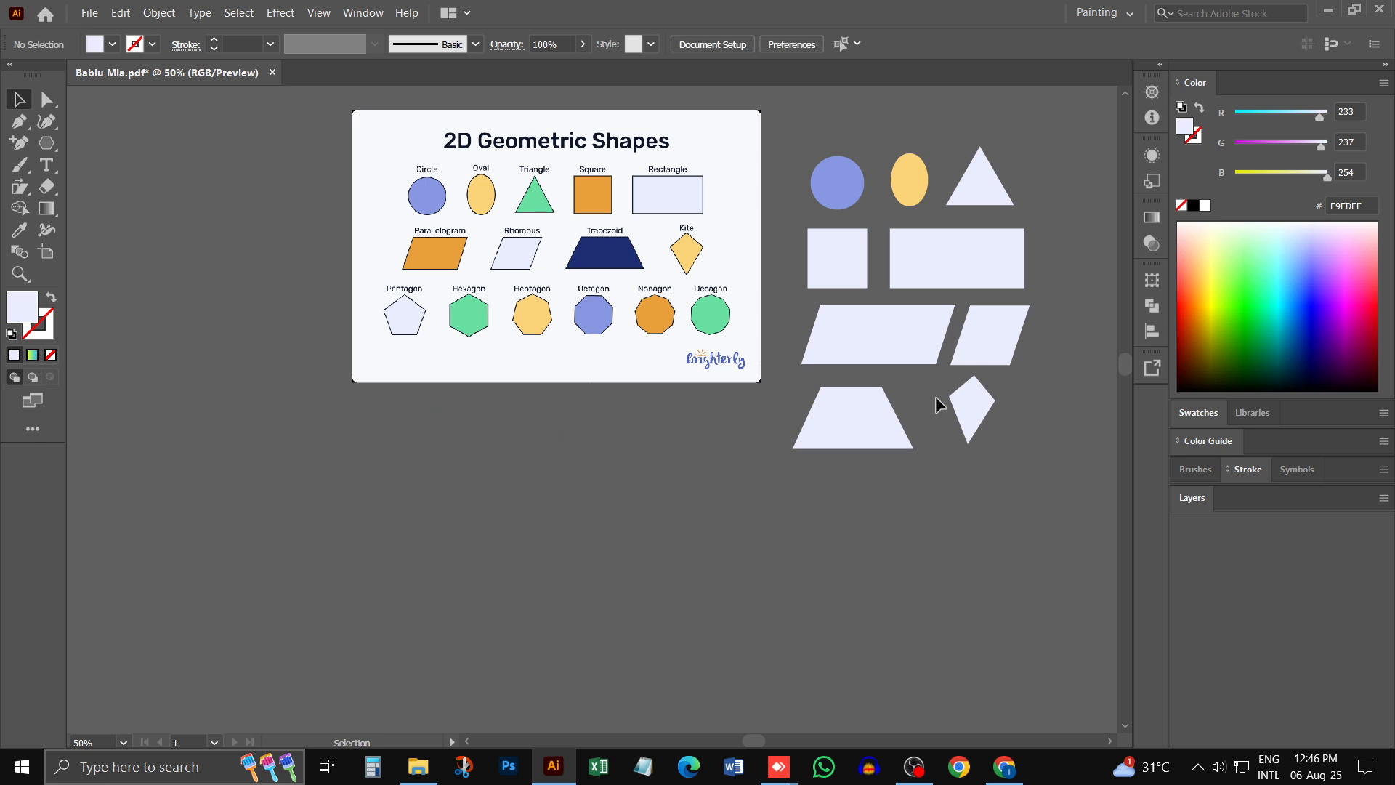
{"action": "key", "text": "ctrl+minus"}
{"action": "key", "text": "ctrl+minus"}
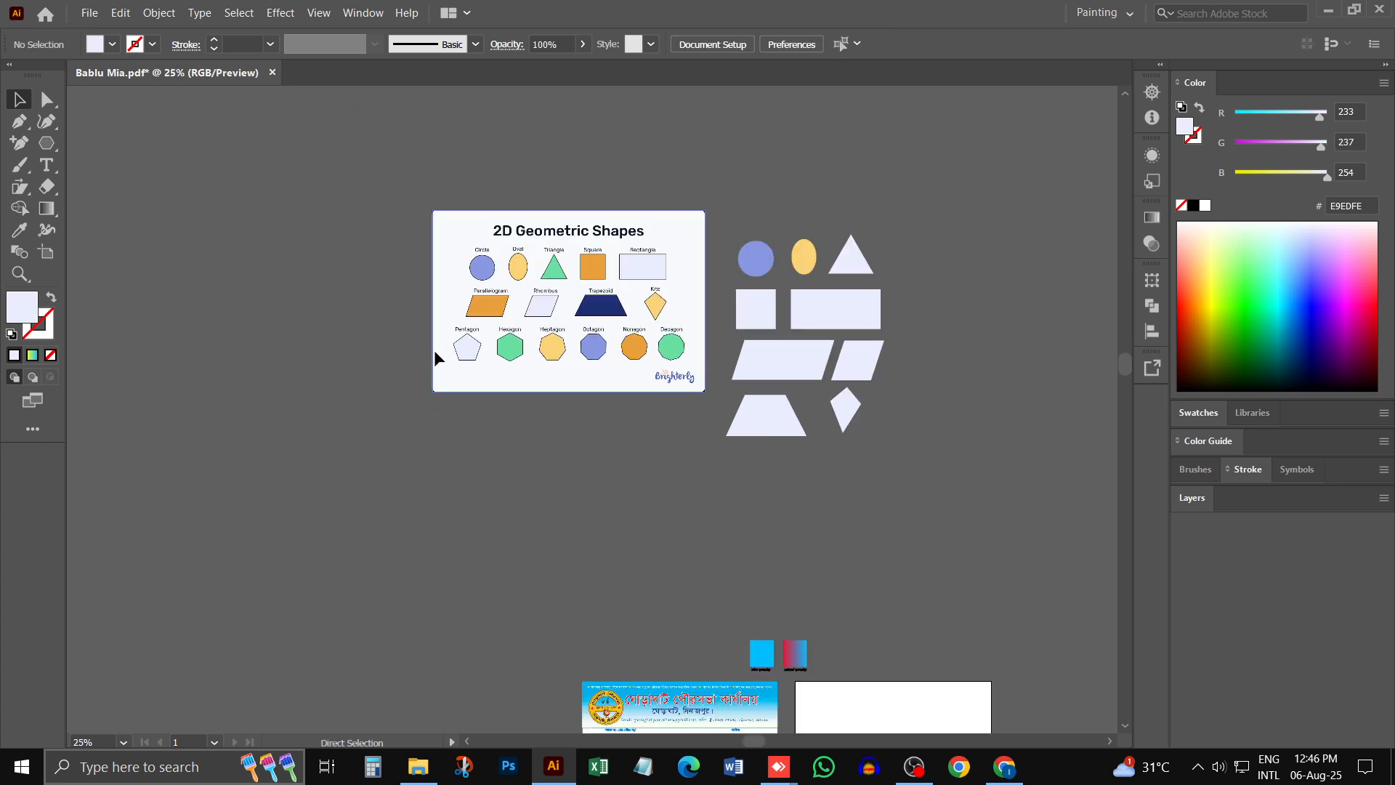
- Examine the certificate's header layout beside the blank artboard below the shapes chart
{"action": "key", "text": "space"}
{"action": "left_click_drag", "start_coordinate": [674, 397], "coordinate": [576, 333]}
{"action": "scroll", "coordinate": [577, 334], "scroll_direction": "down", "scroll_amount": 2}
{"action": "scroll", "coordinate": [591, 345], "scroll_direction": "down", "scroll_amount": 2}
{"action": "key", "text": "ctrl+space"}
{"action": "left_click", "coordinate": [715, 393], "text": "ctrl"}
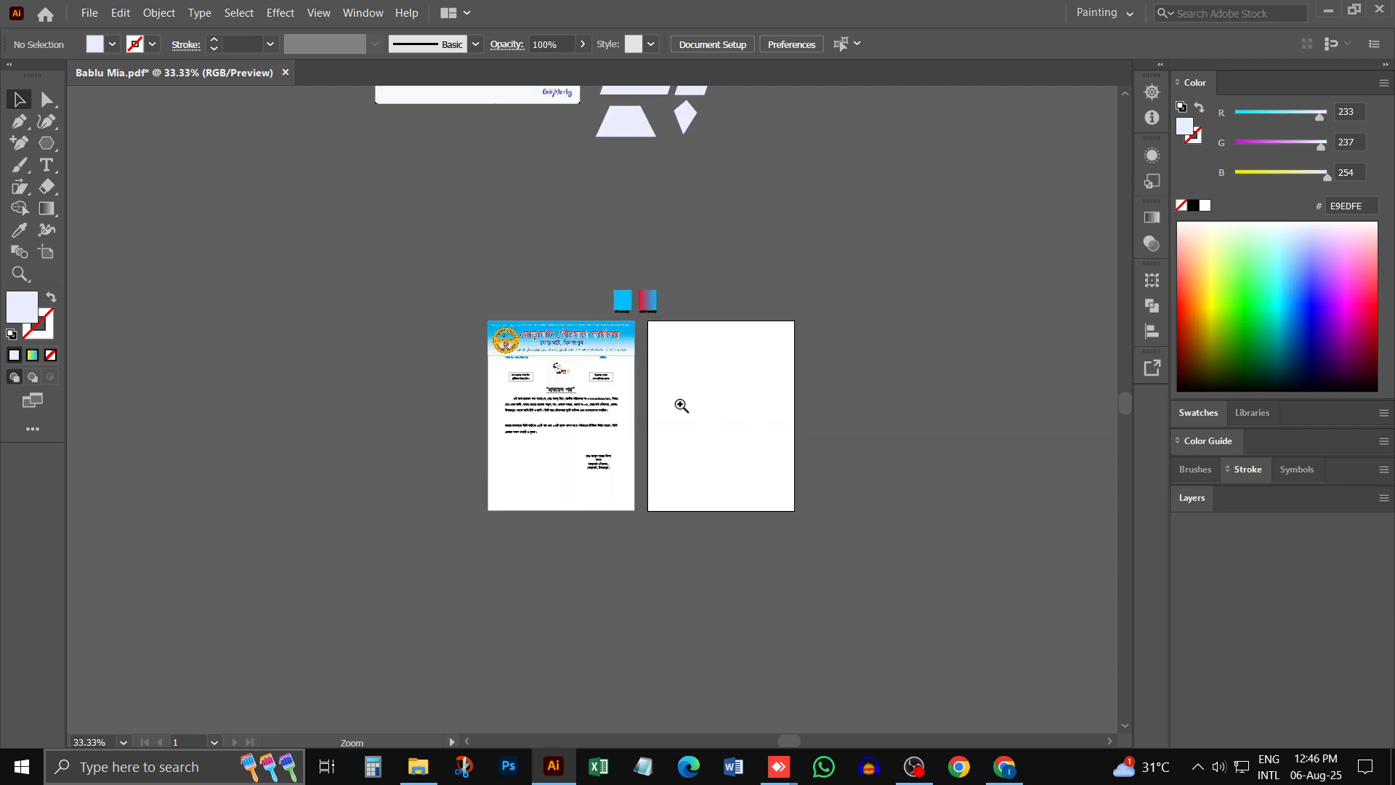
{"action": "left_click", "coordinate": [623, 412], "text": "ctrl"}
{"action": "left_click_drag", "start_coordinate": [290, 425], "coordinate": [449, 363]}
{"action": "left_click", "coordinate": [506, 354], "text": "ctrl"}
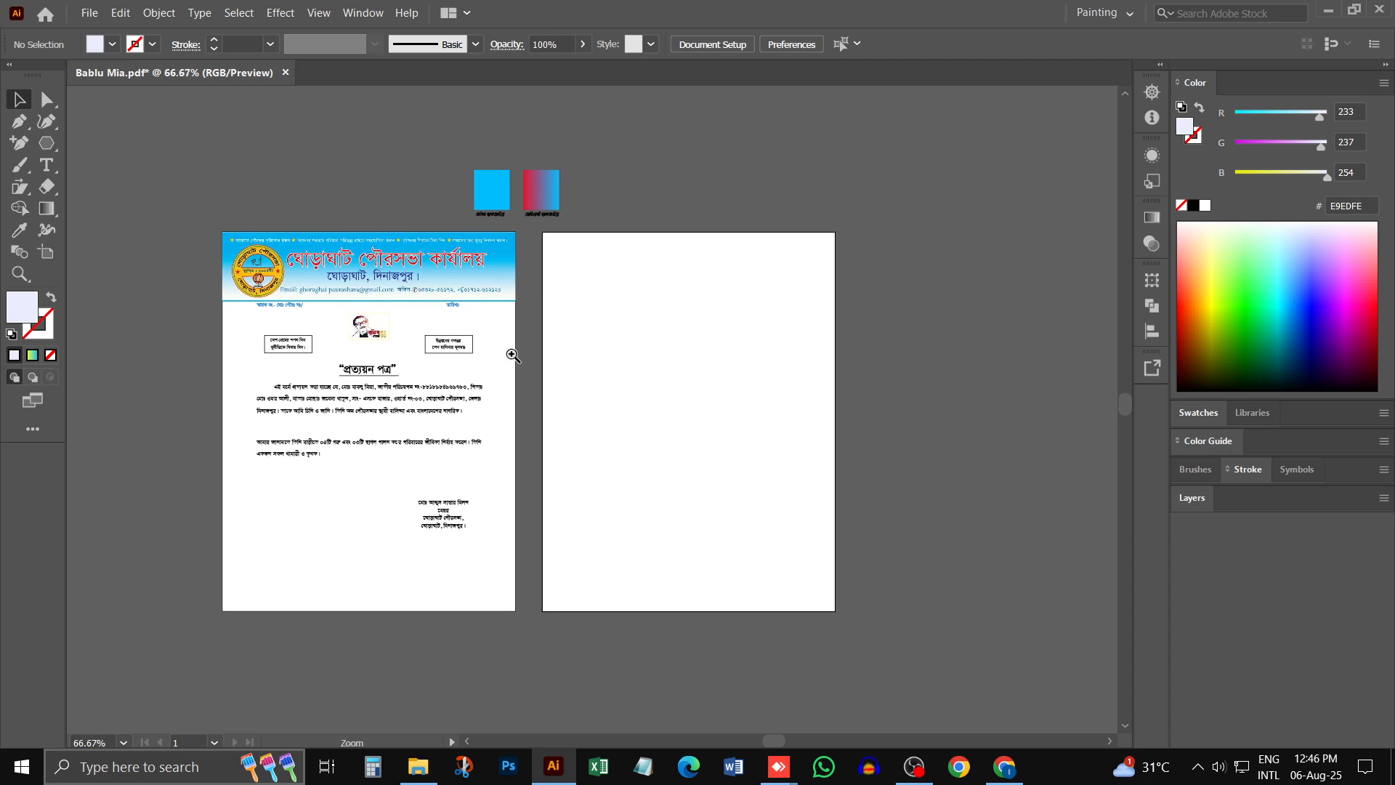
{"action": "left_click", "coordinate": [724, 399], "text": "ctrl"}
{"action": "left_click_drag", "start_coordinate": [606, 376], "coordinate": [598, 340]}
{"action": "key", "text": "ctrl+minus"}
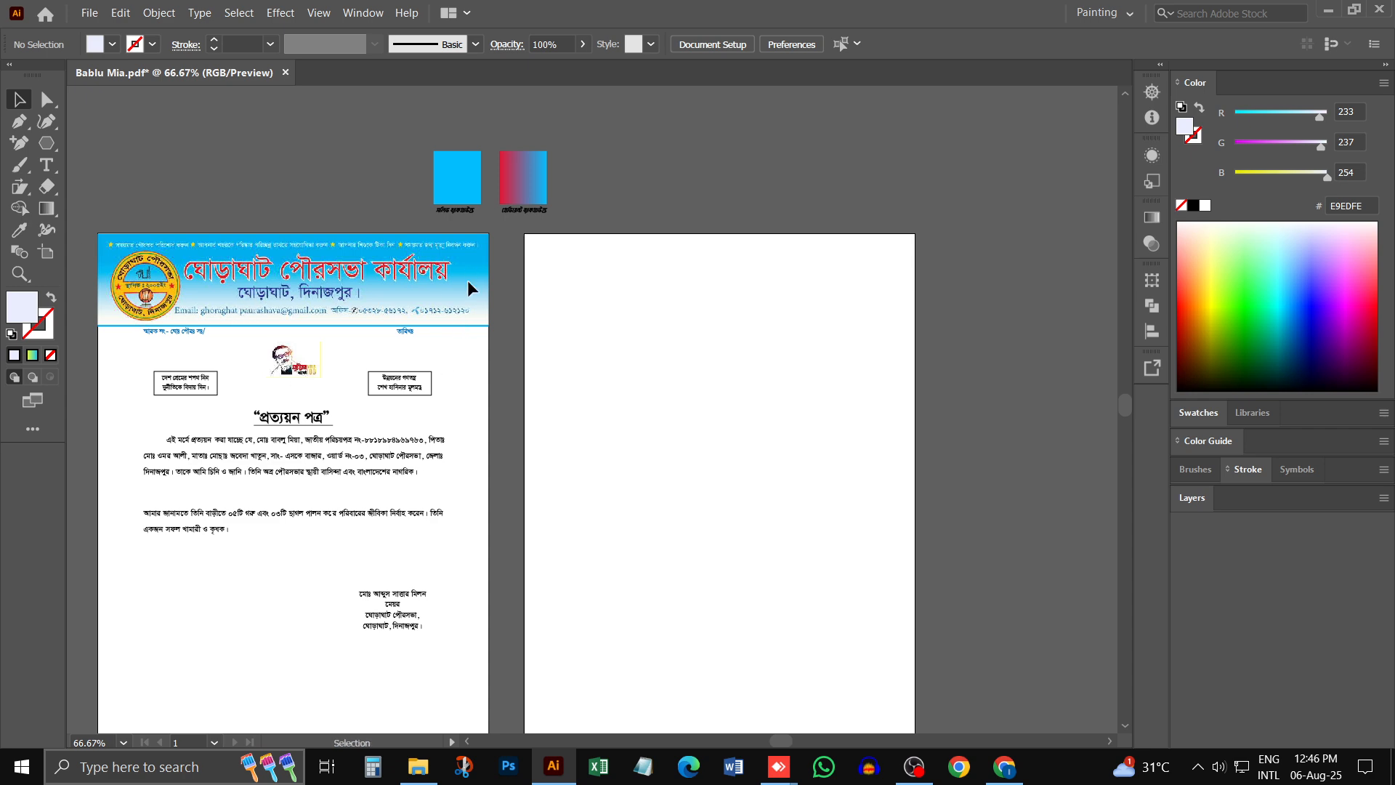
- Draw a rectangle across the top of the blank artboard, slightly taller than the certificate's header band, and widen it to the artboard's right edge
{"action": "left_click", "coordinate": [50, 147]}
{"action": "left_click", "coordinate": [120, 144]}
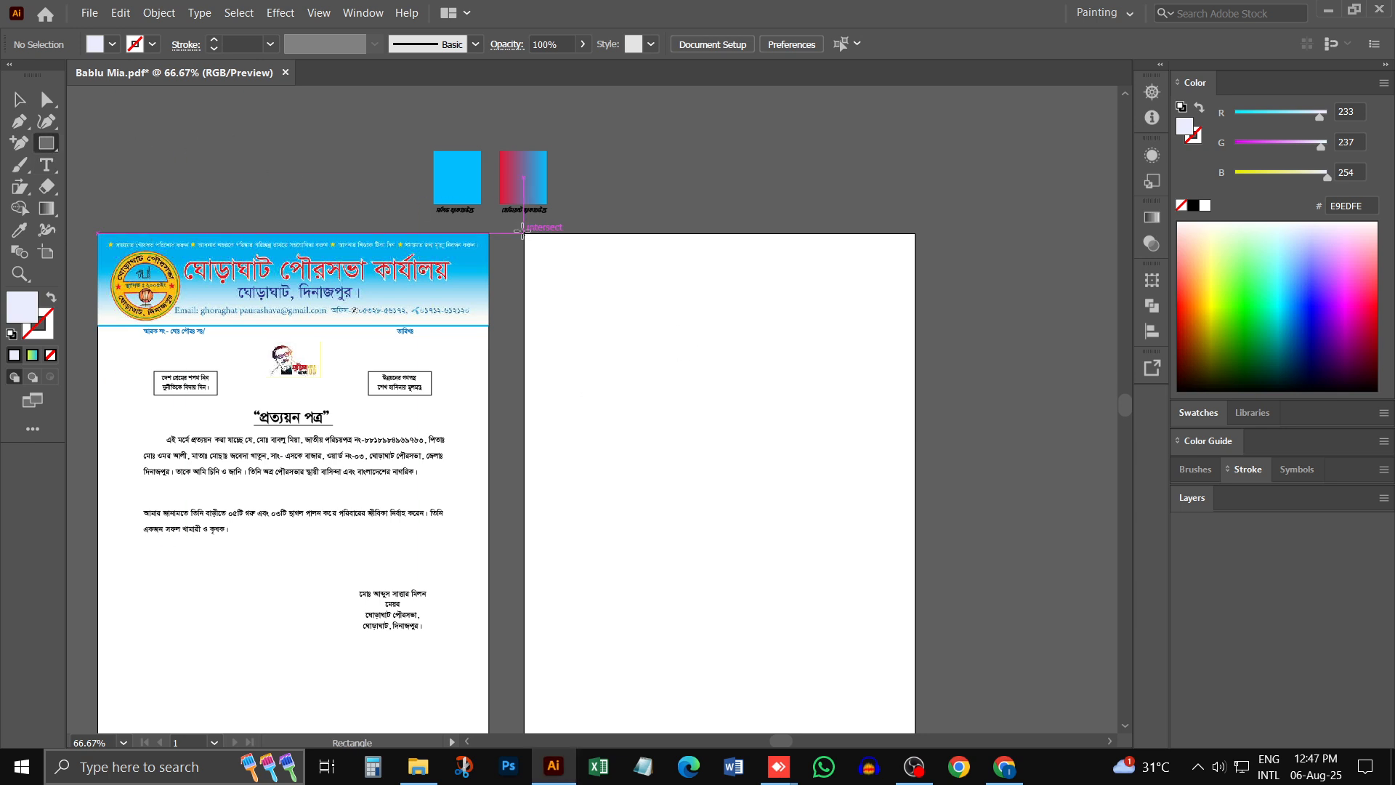
{"action": "key", "text": "ctrl+space"}
{"action": "left_click", "coordinate": [655, 292]}
{"action": "left_click_drag", "start_coordinate": [638, 420], "coordinate": [576, 293]}
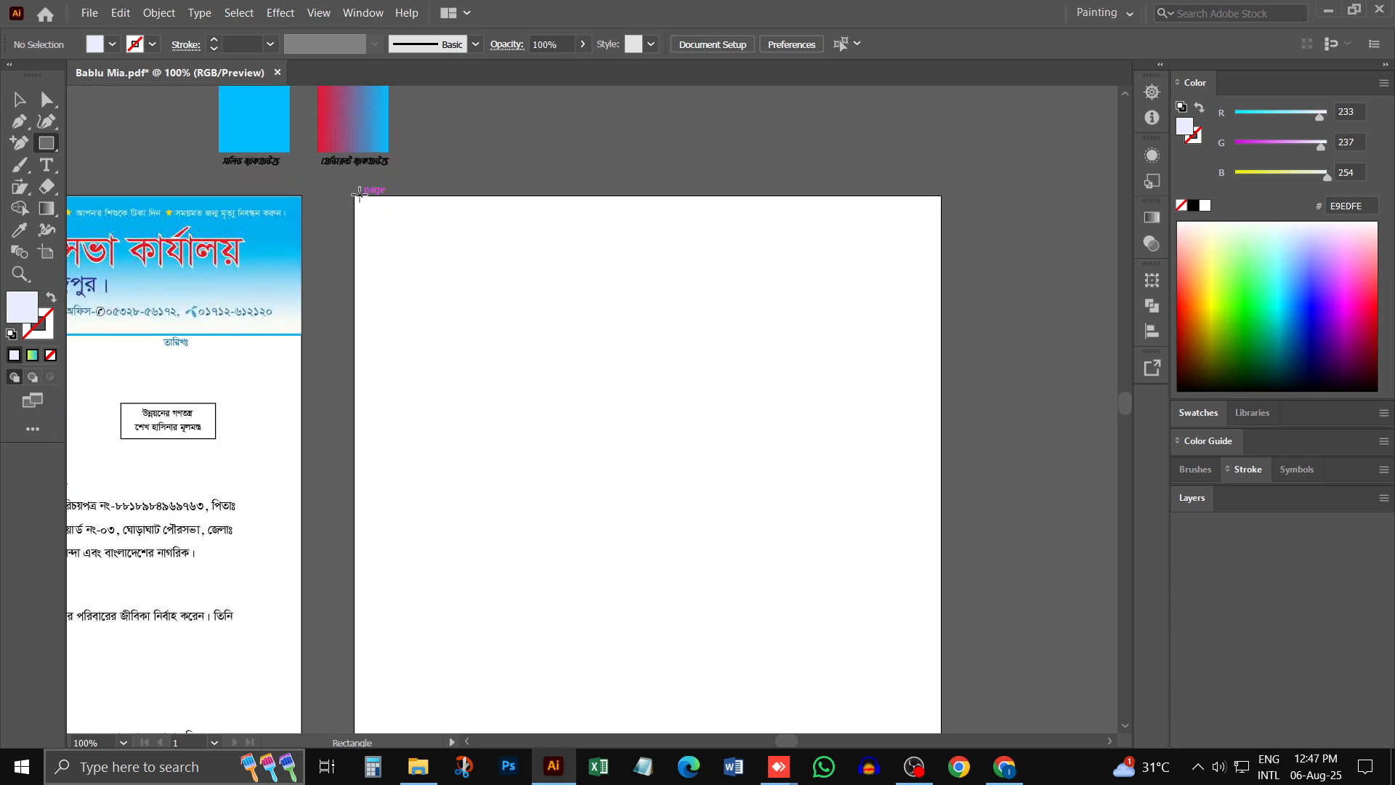
{"action": "left_click_drag", "start_coordinate": [354, 197], "coordinate": [937, 361]}
{"action": "key", "text": "v"}
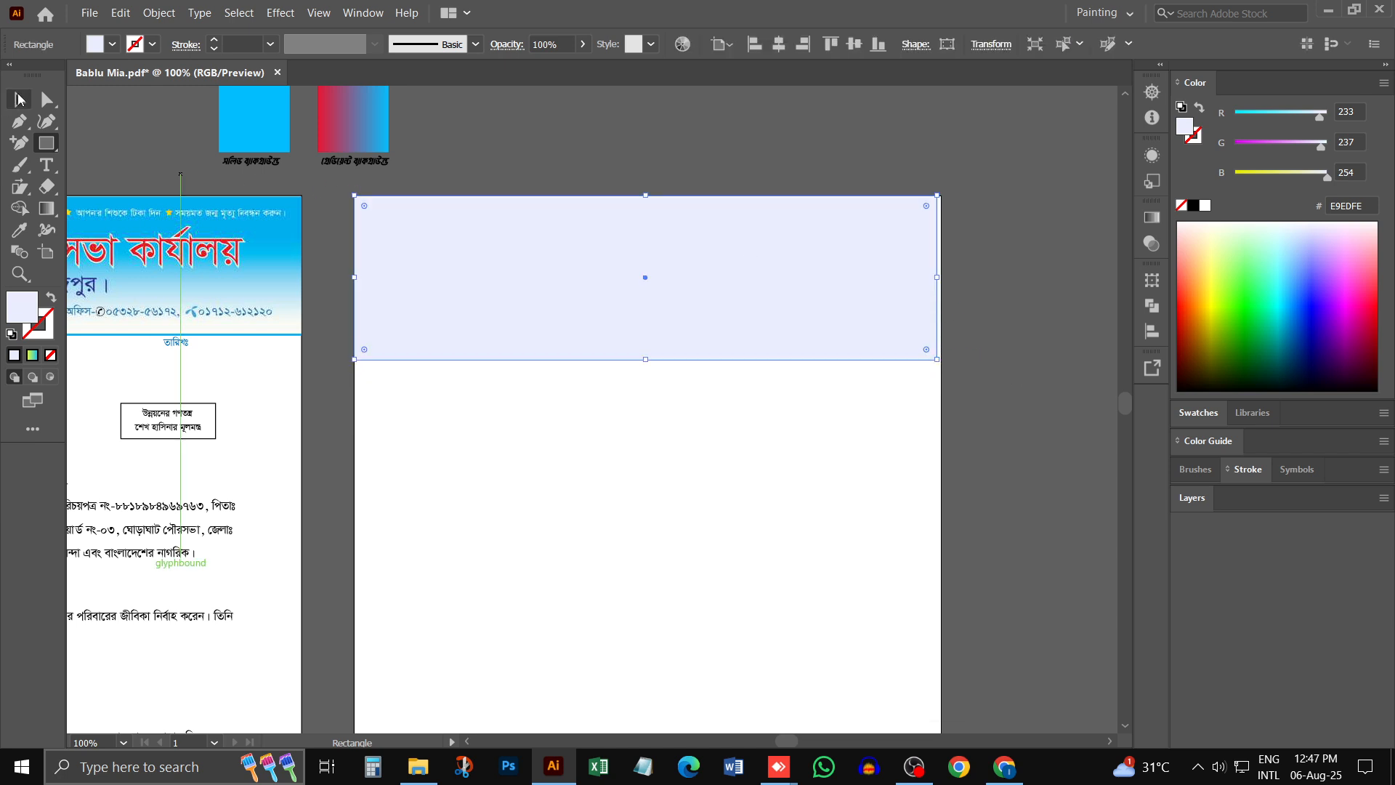
{"action": "left_click_drag", "start_coordinate": [941, 275], "coordinate": [942, 278]}
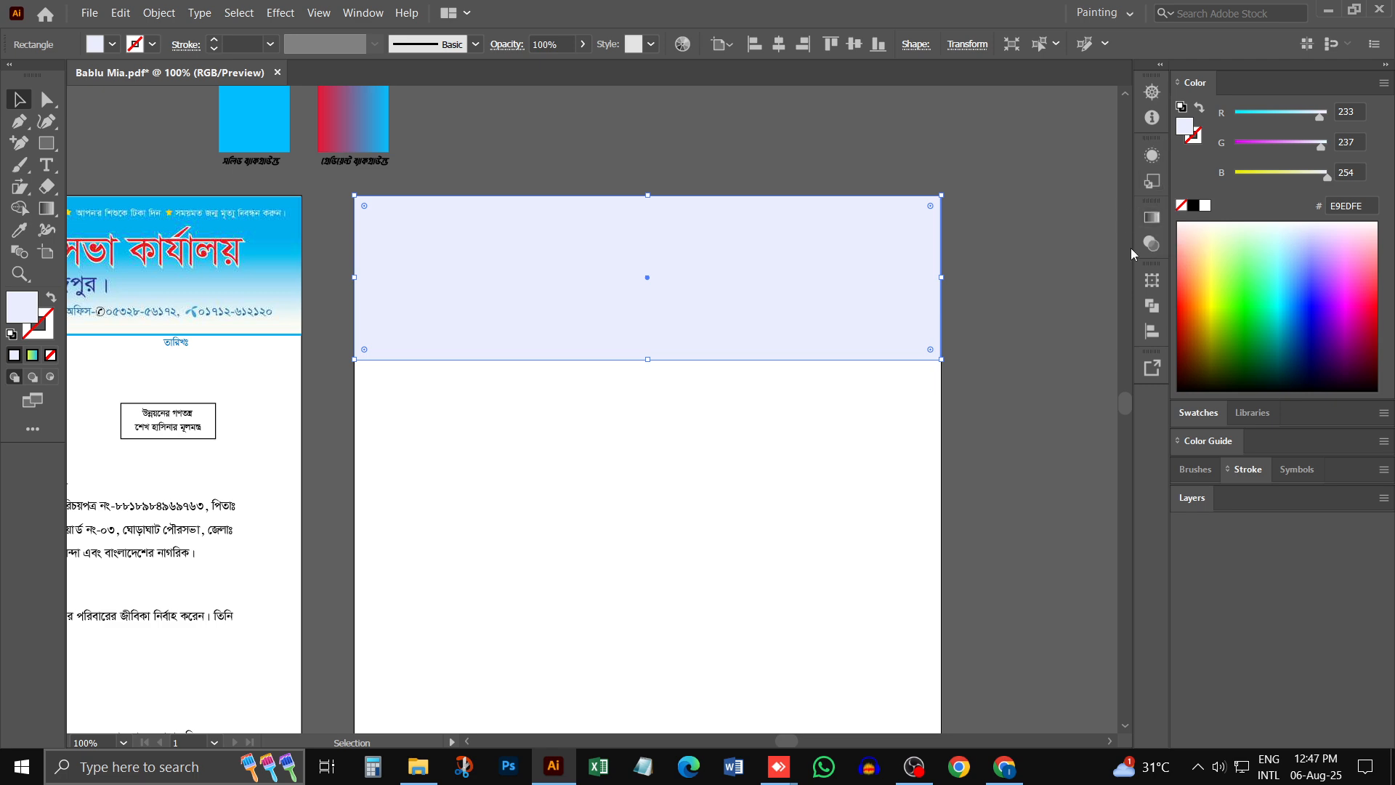
- Fill the header rectangle with the default yellow-to-blue linear gradient
{"action": "left_click", "coordinate": [363, 13]}
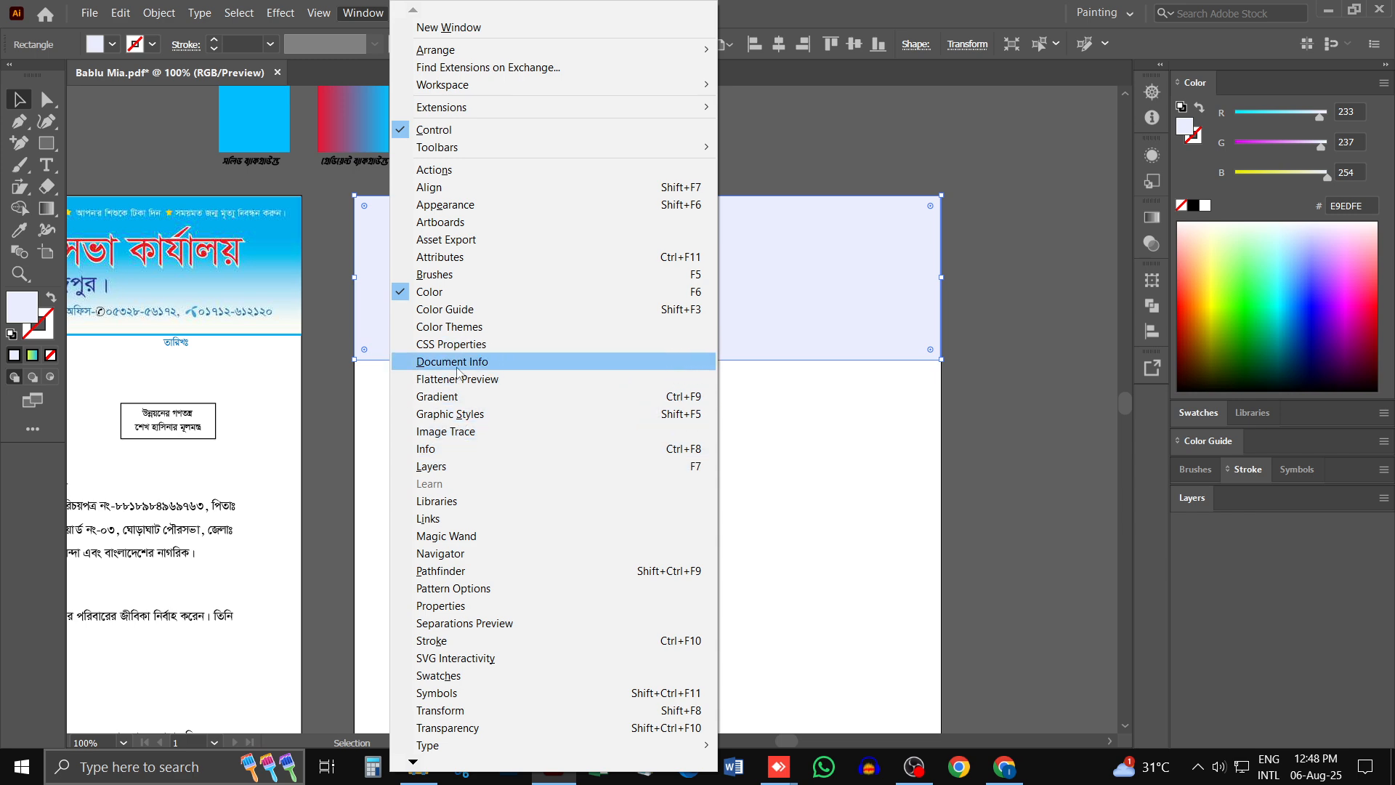
{"action": "left_click", "coordinate": [438, 399]}
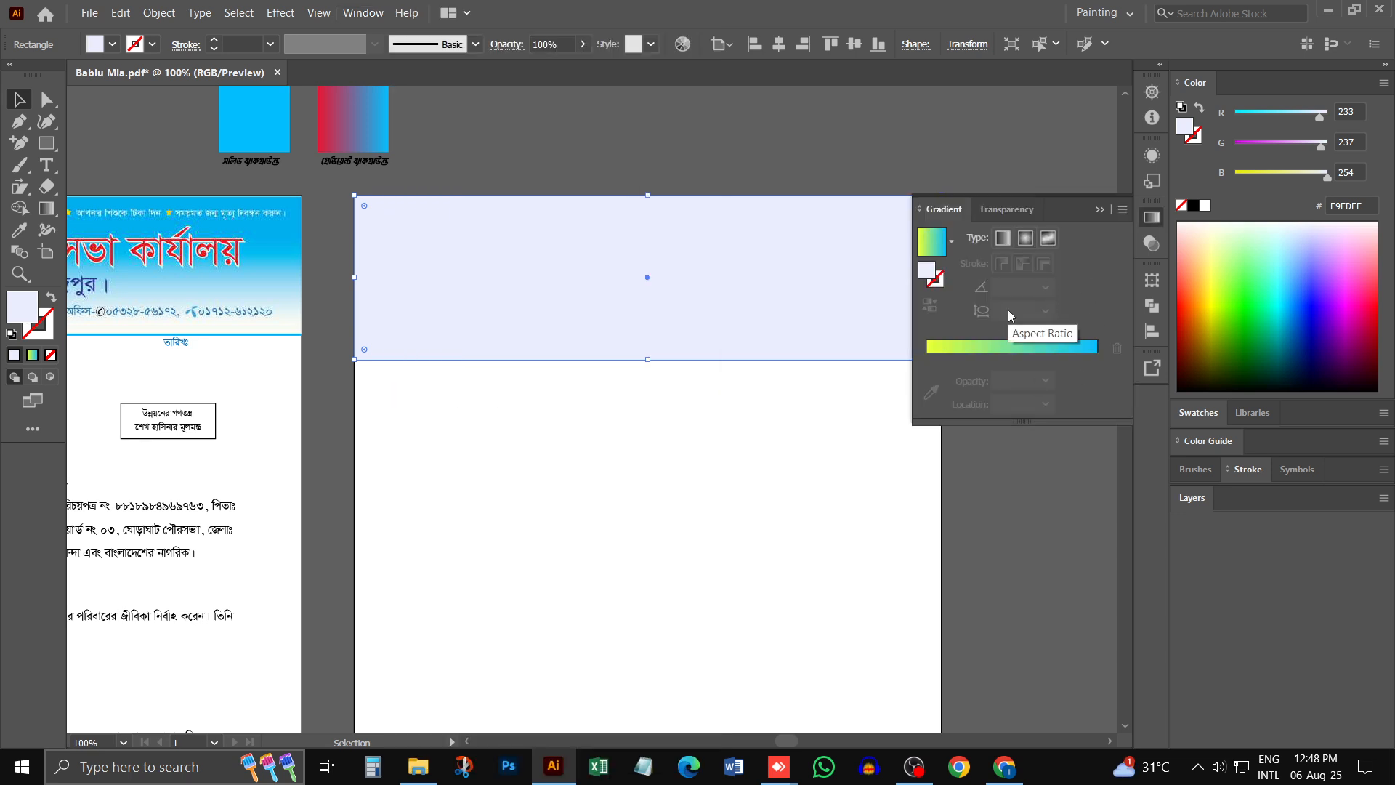
{"action": "left_click", "coordinate": [1012, 350]}
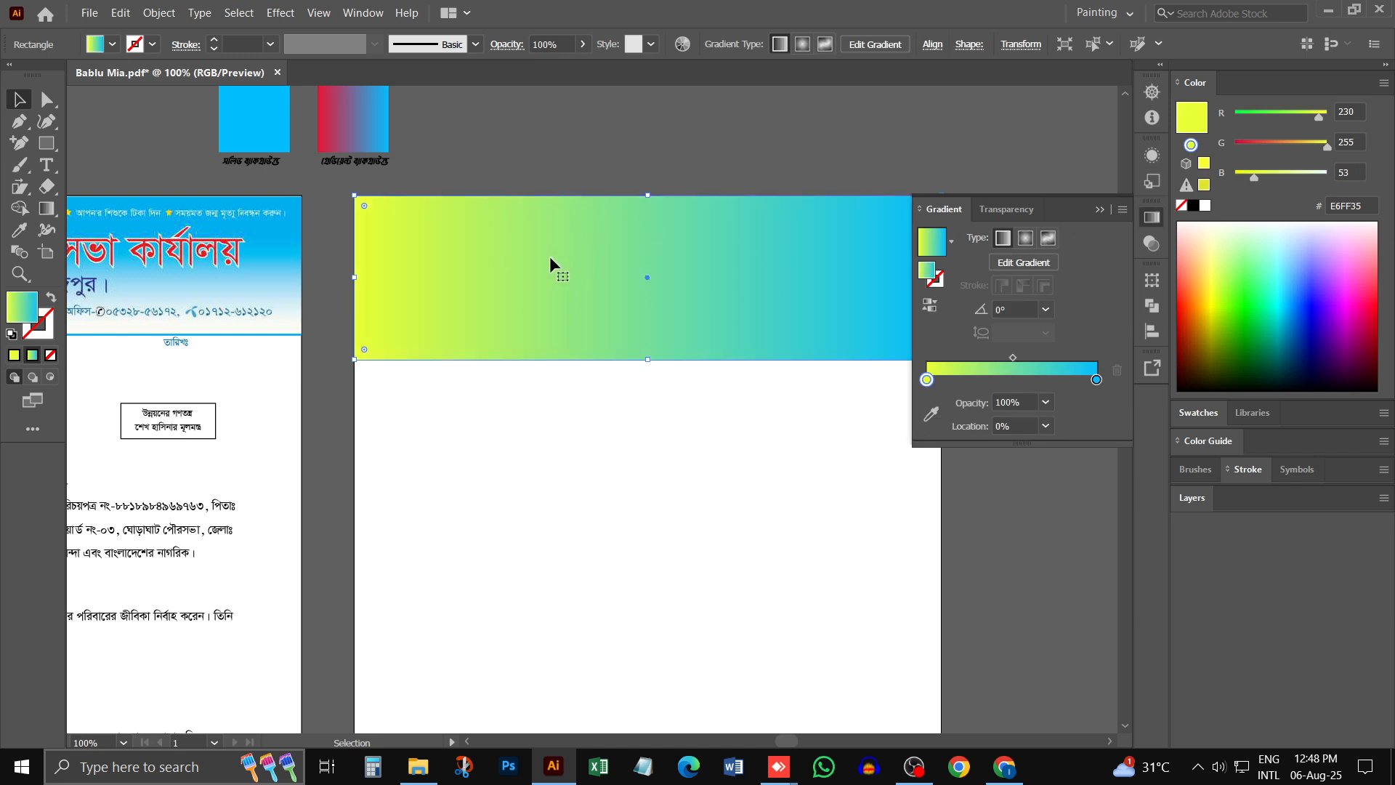
- Change the yellow stop of the header rectangle's gradient to white, RGB 255, 255, 255
{"action": "scroll", "coordinate": [554, 253], "scroll_direction": "down", "scroll_amount": 1}
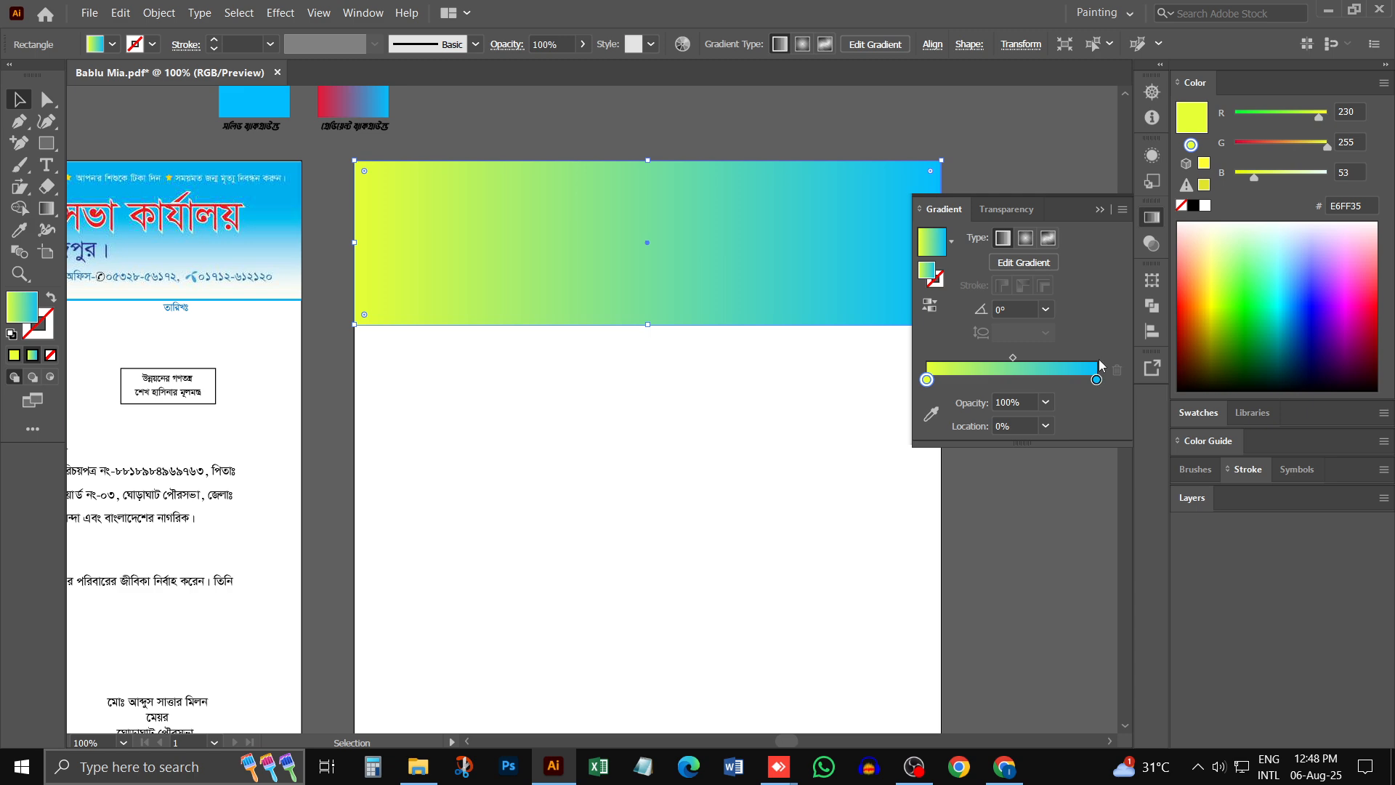
{"action": "double_click", "coordinate": [927, 379]}
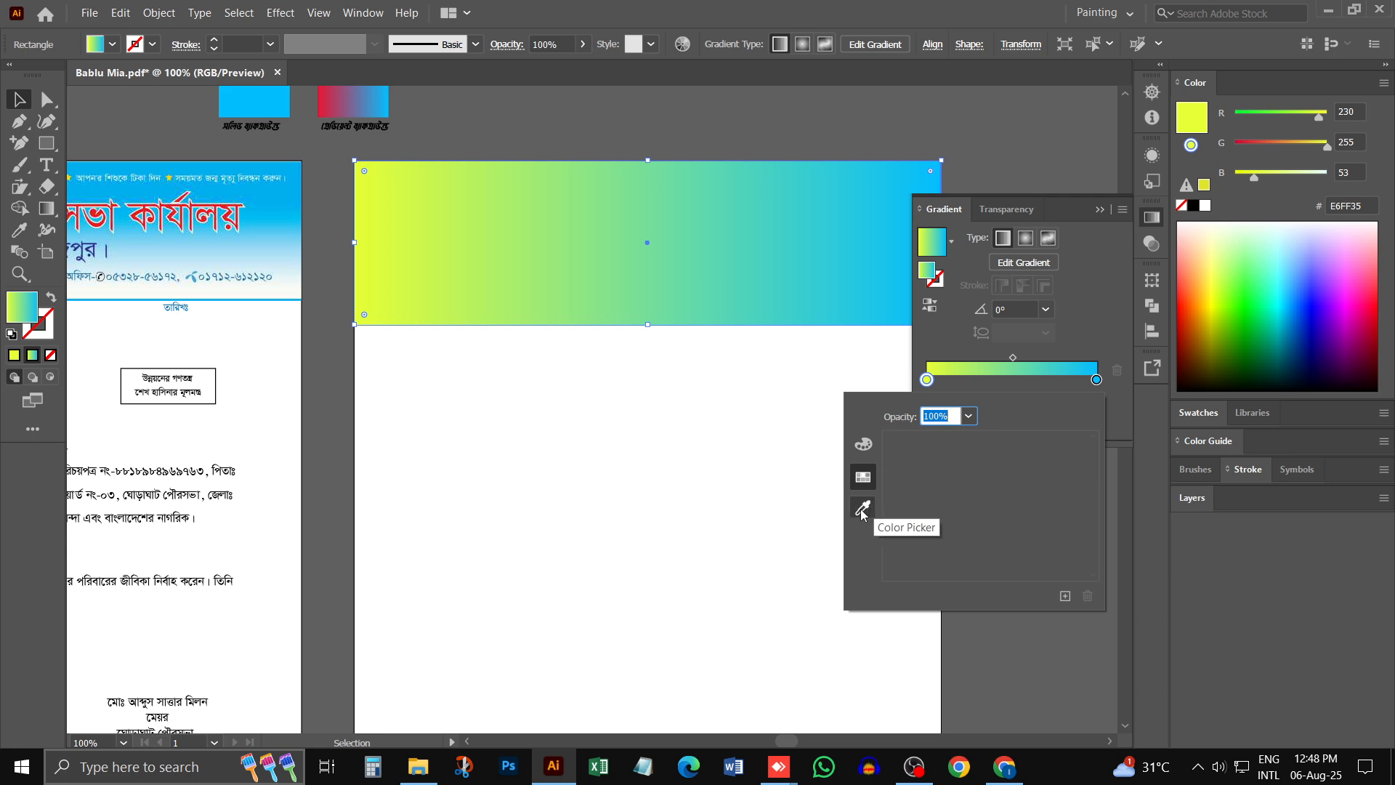
{"action": "left_click", "coordinate": [863, 446]}
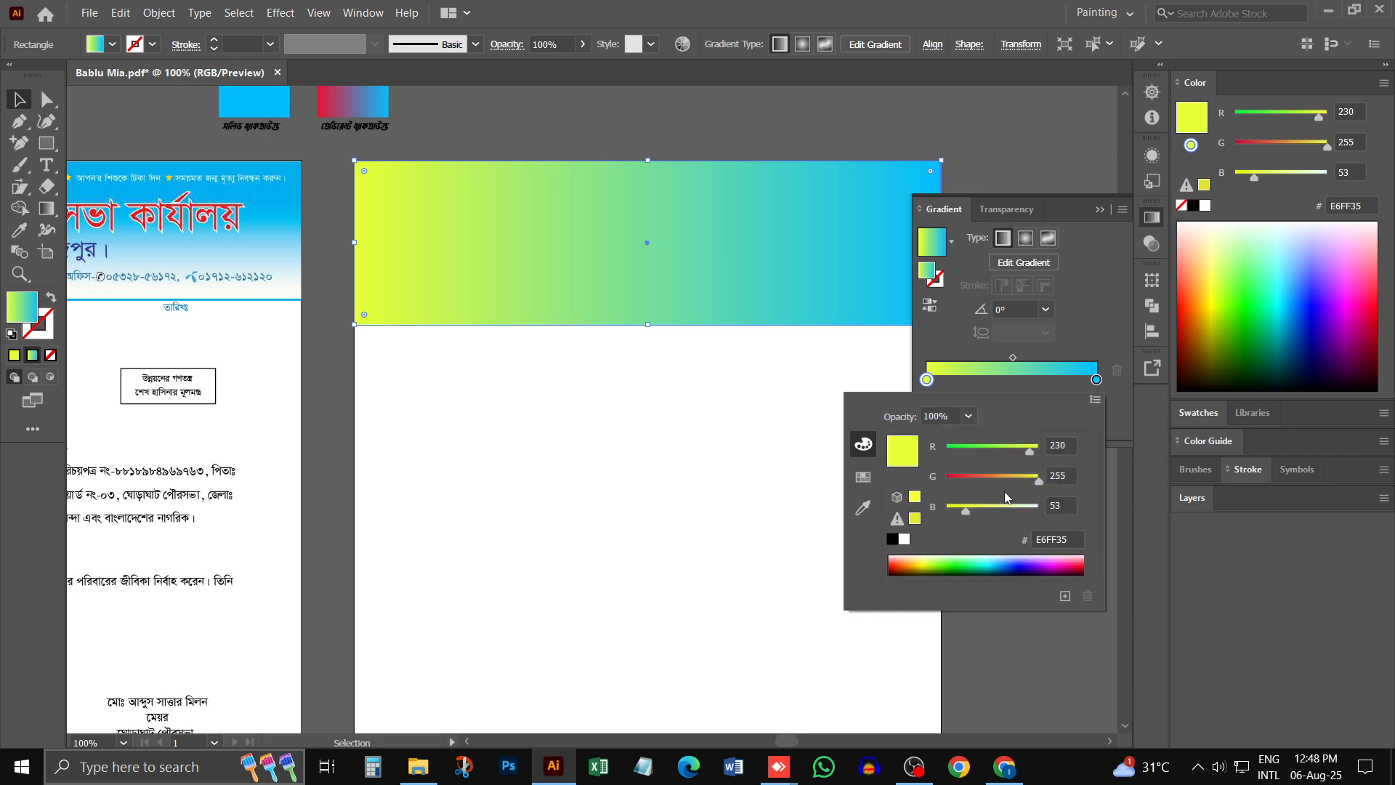
{"action": "left_click_drag", "start_coordinate": [988, 516], "coordinate": [1039, 510]}
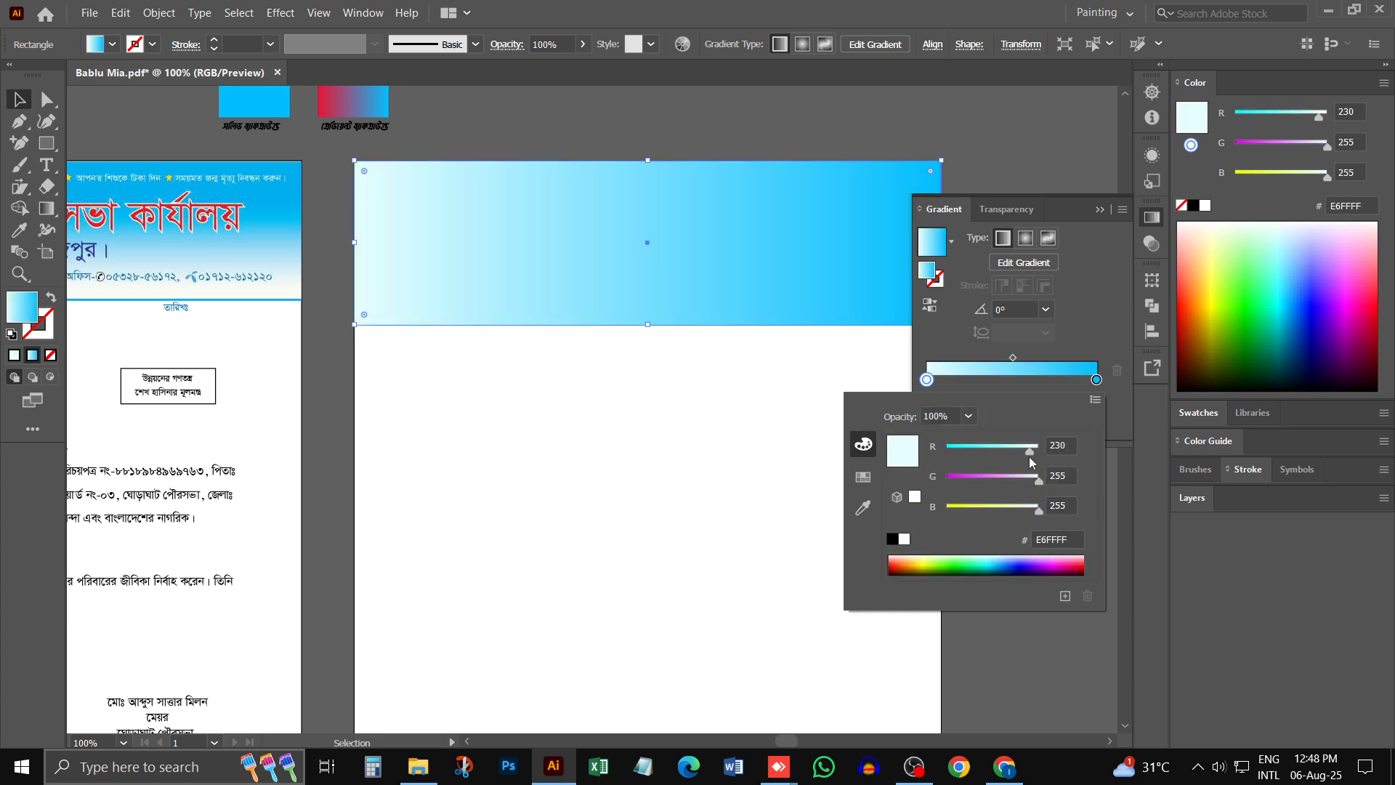
{"action": "left_click_drag", "start_coordinate": [1030, 451], "coordinate": [1040, 451]}
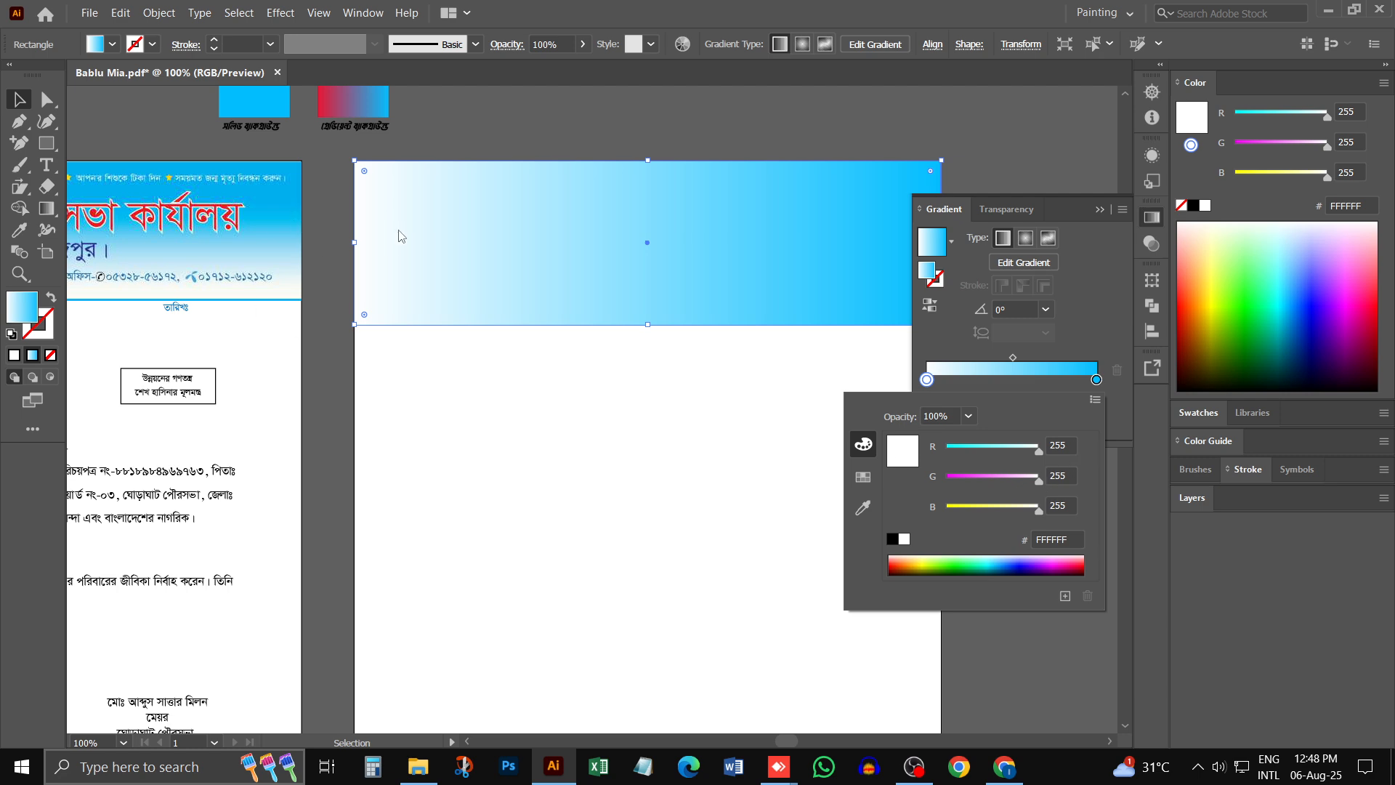
{"action": "left_click", "coordinate": [1103, 337]}
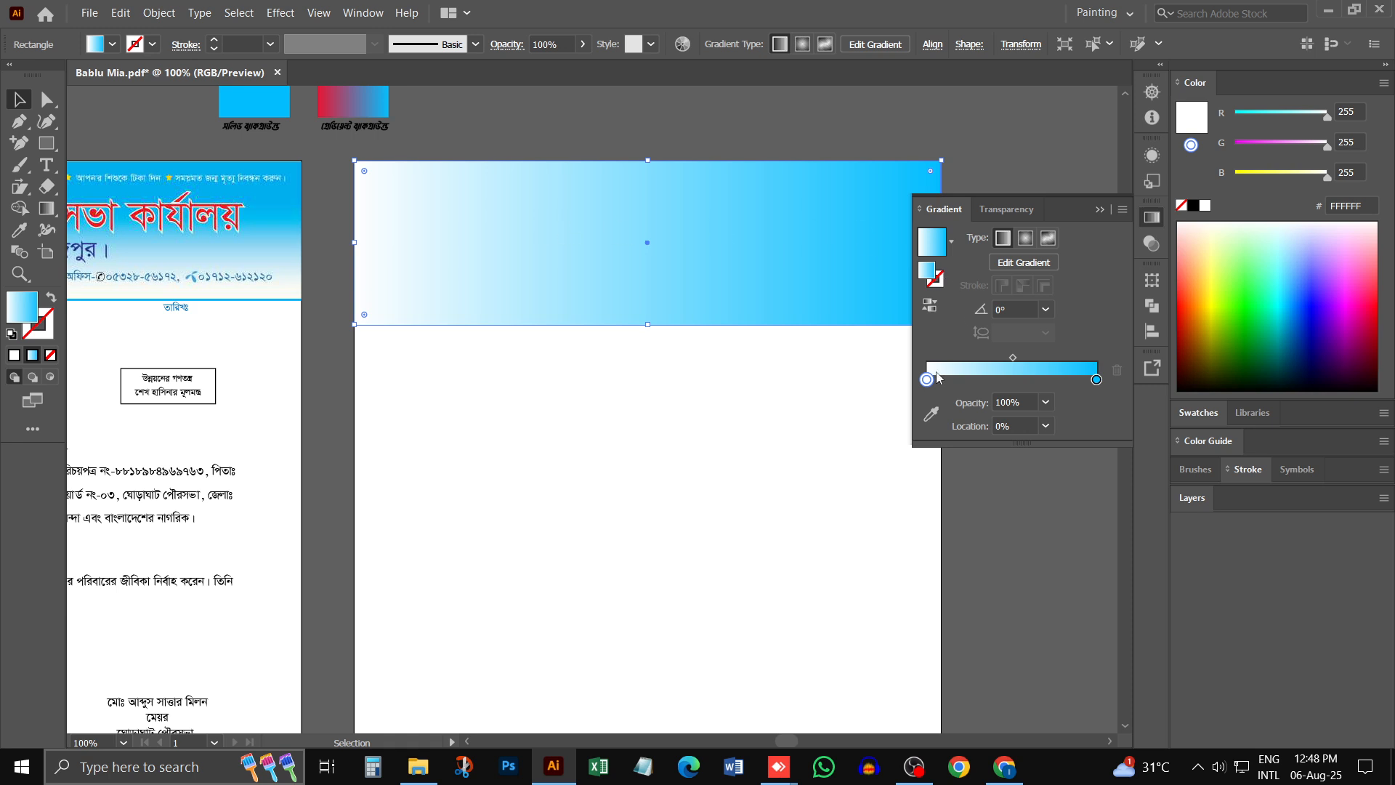
{"action": "left_click", "coordinate": [1150, 220]}
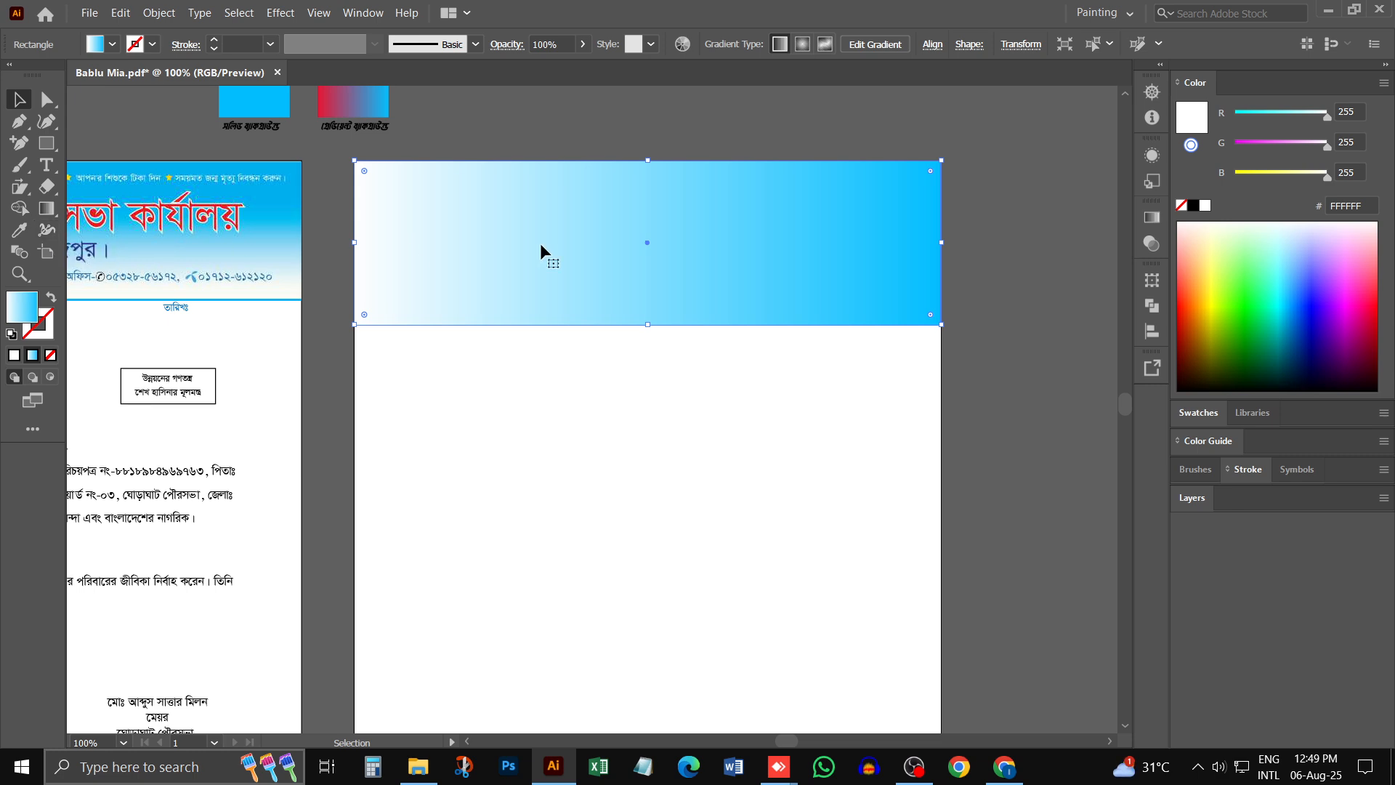
{"action": "left_click", "coordinate": [751, 380]}
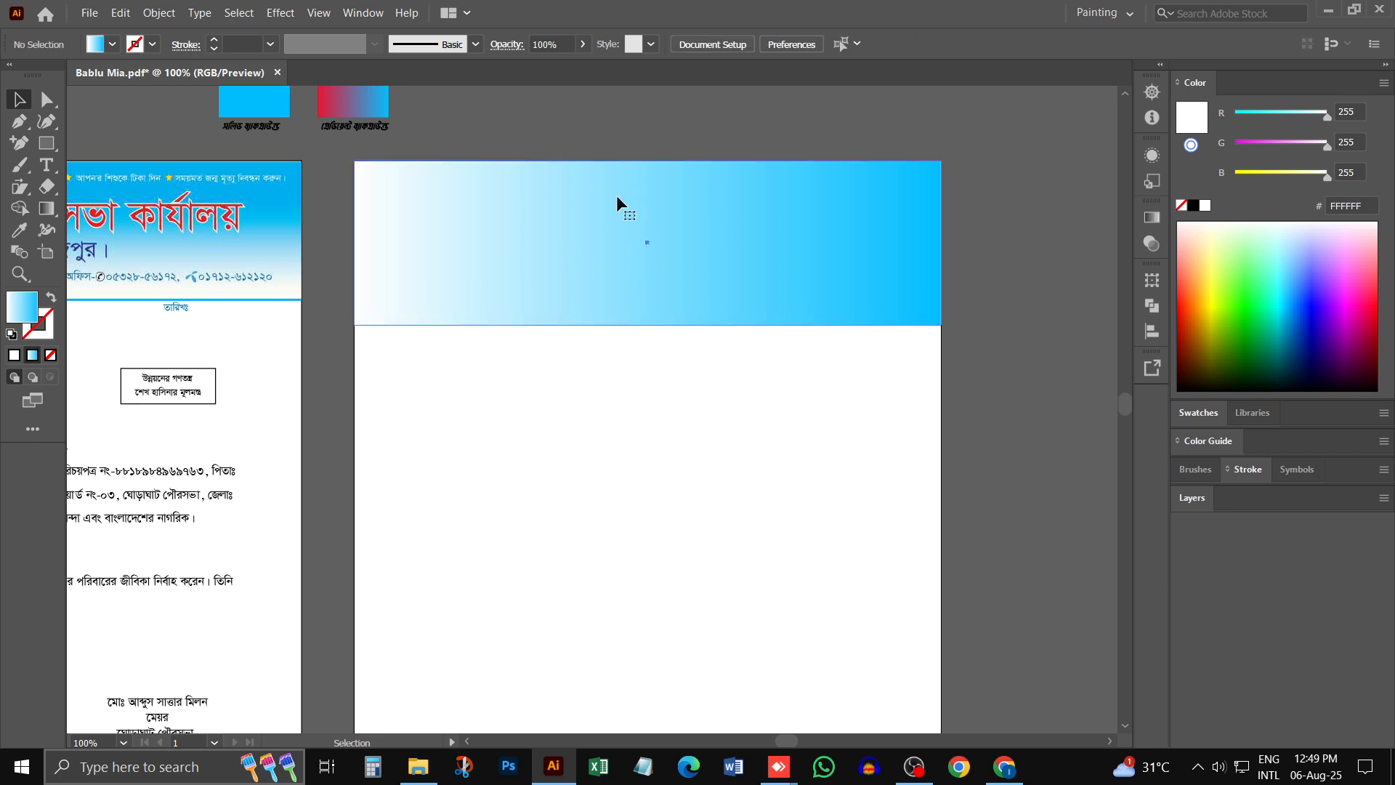
- Redirect the header gradient vertically with the Gradient tool, from blue at the top edge to white just above the bottom edge
{"action": "left_click", "coordinate": [595, 231]}
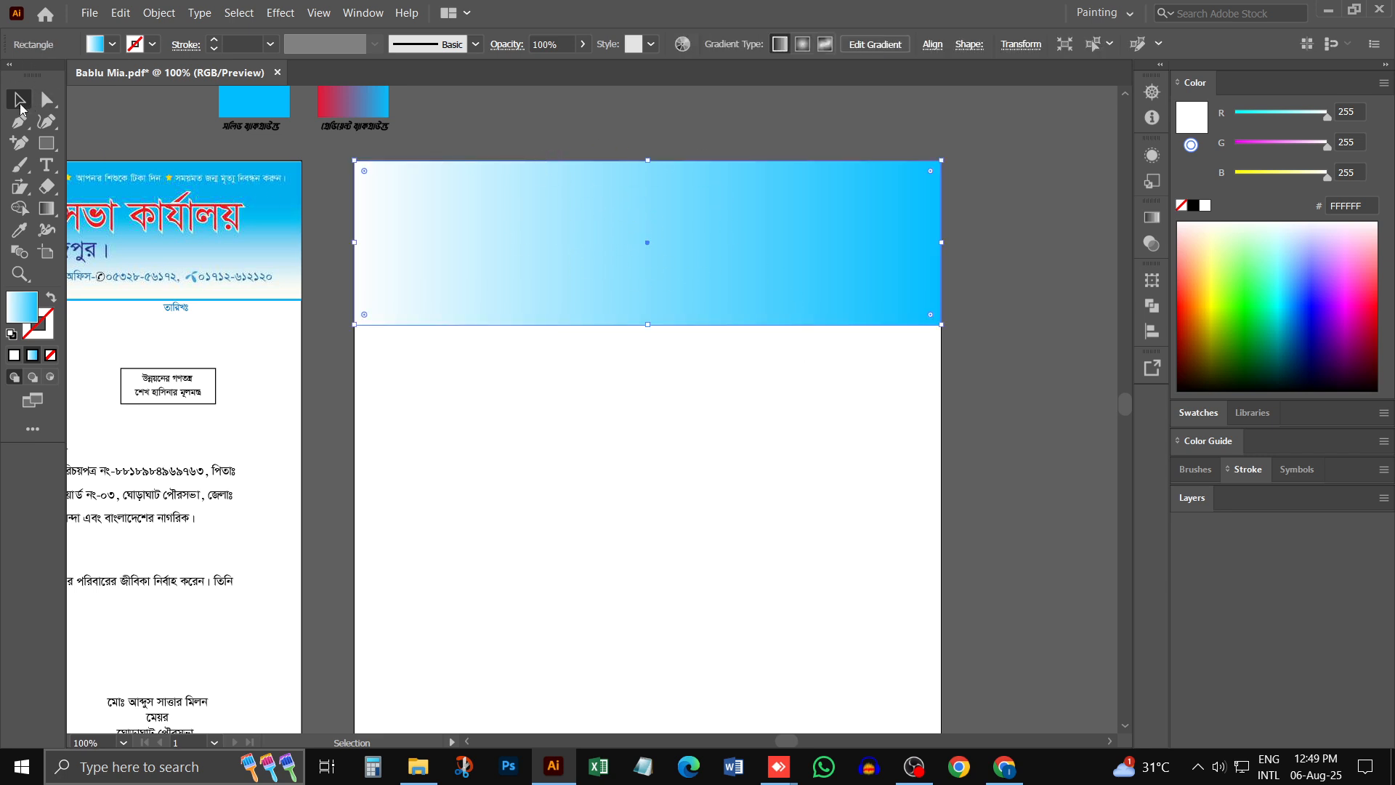
{"action": "left_click", "coordinate": [47, 210]}
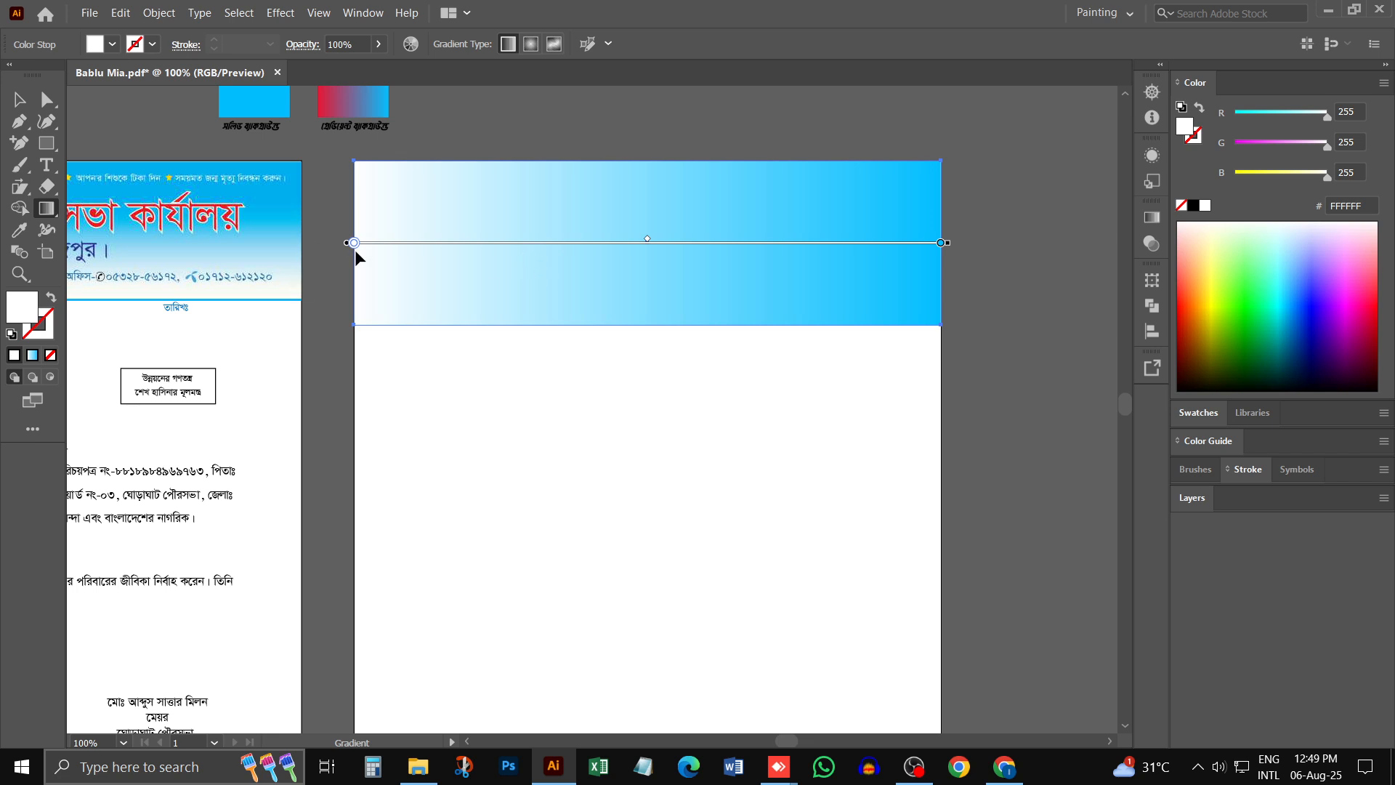
{"action": "left_click_drag", "start_coordinate": [650, 163], "coordinate": [648, 324]}
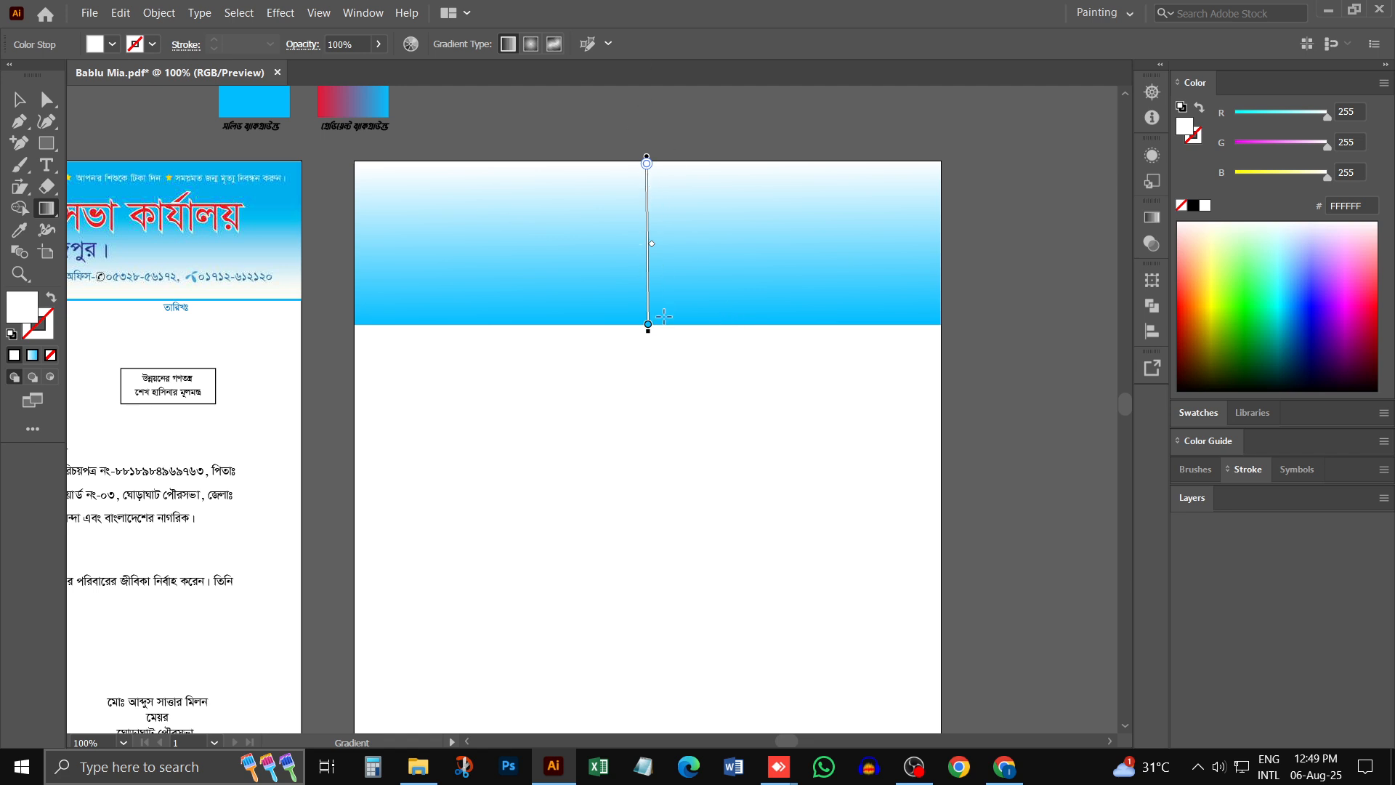
{"action": "left_click_drag", "start_coordinate": [664, 396], "coordinate": [663, 163]}
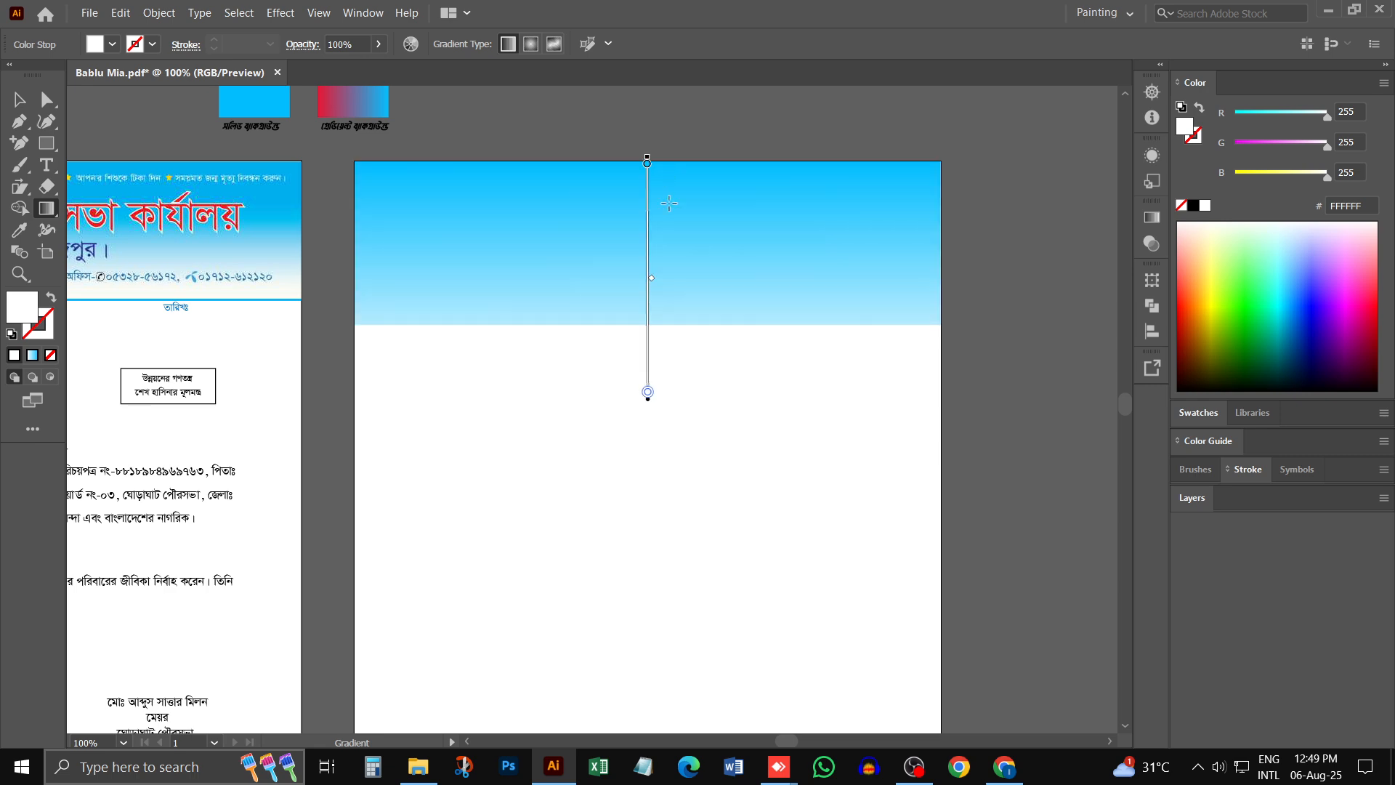
{"action": "left_click_drag", "start_coordinate": [670, 329], "coordinate": [668, 157]}
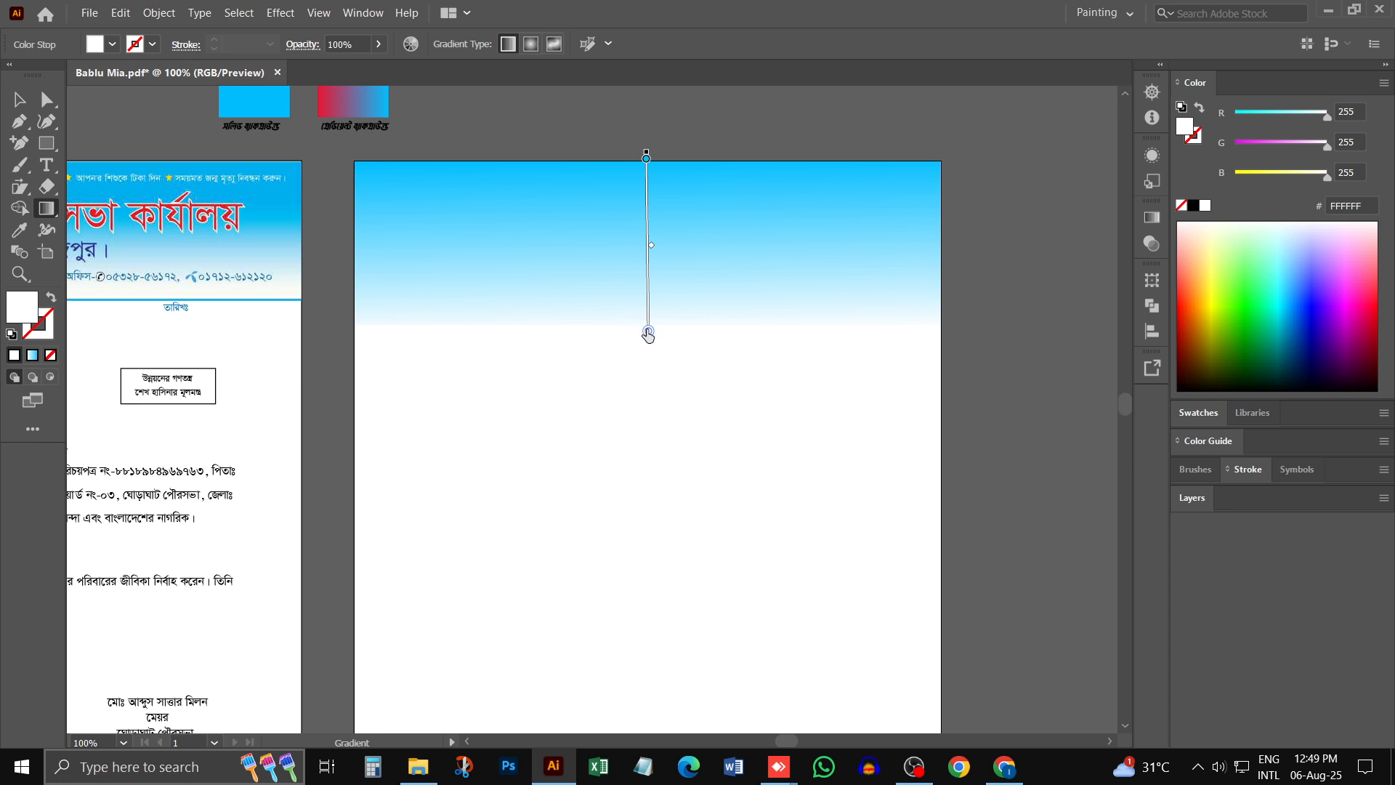
{"action": "left_click_drag", "start_coordinate": [648, 333], "coordinate": [648, 307]}
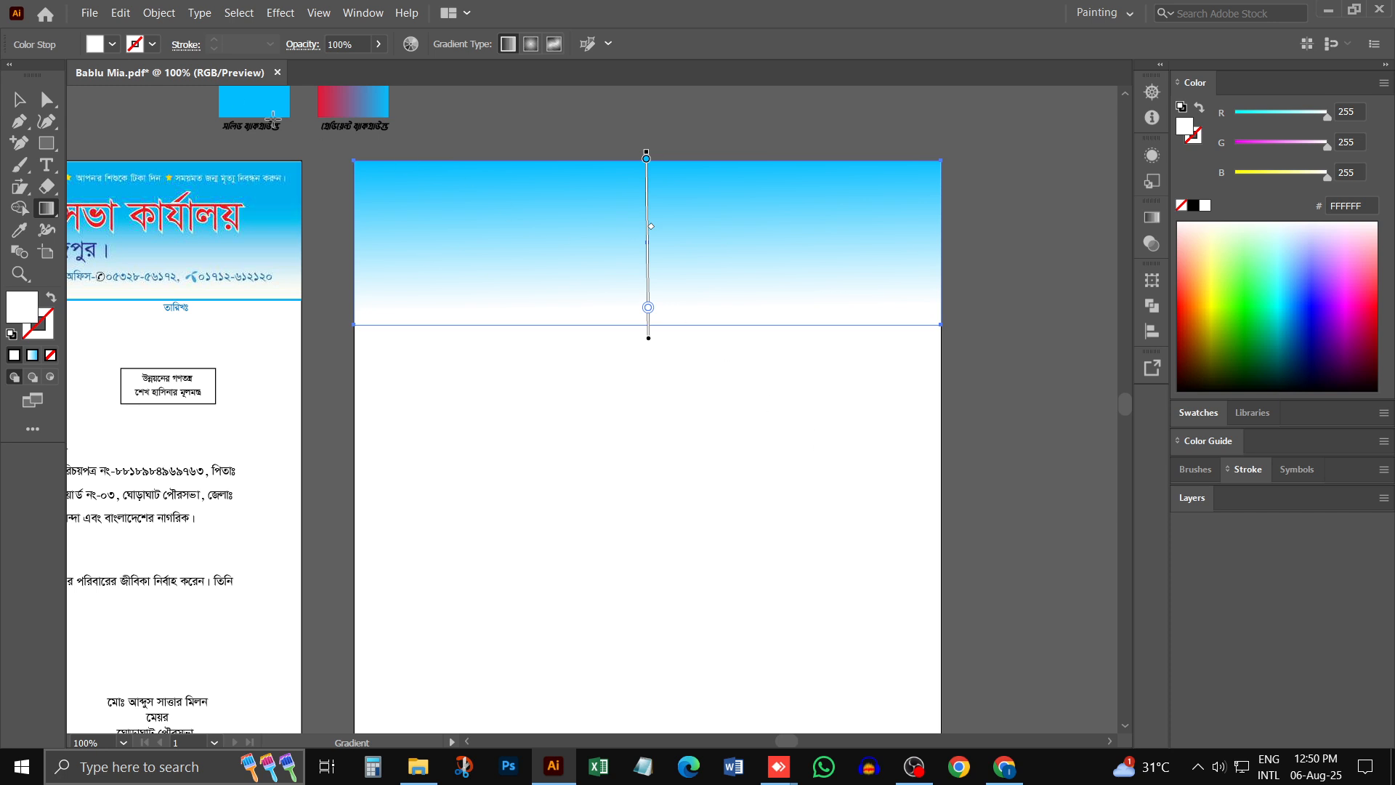
{"action": "left_click", "coordinate": [19, 99]}
{"action": "left_click", "coordinate": [610, 372]}
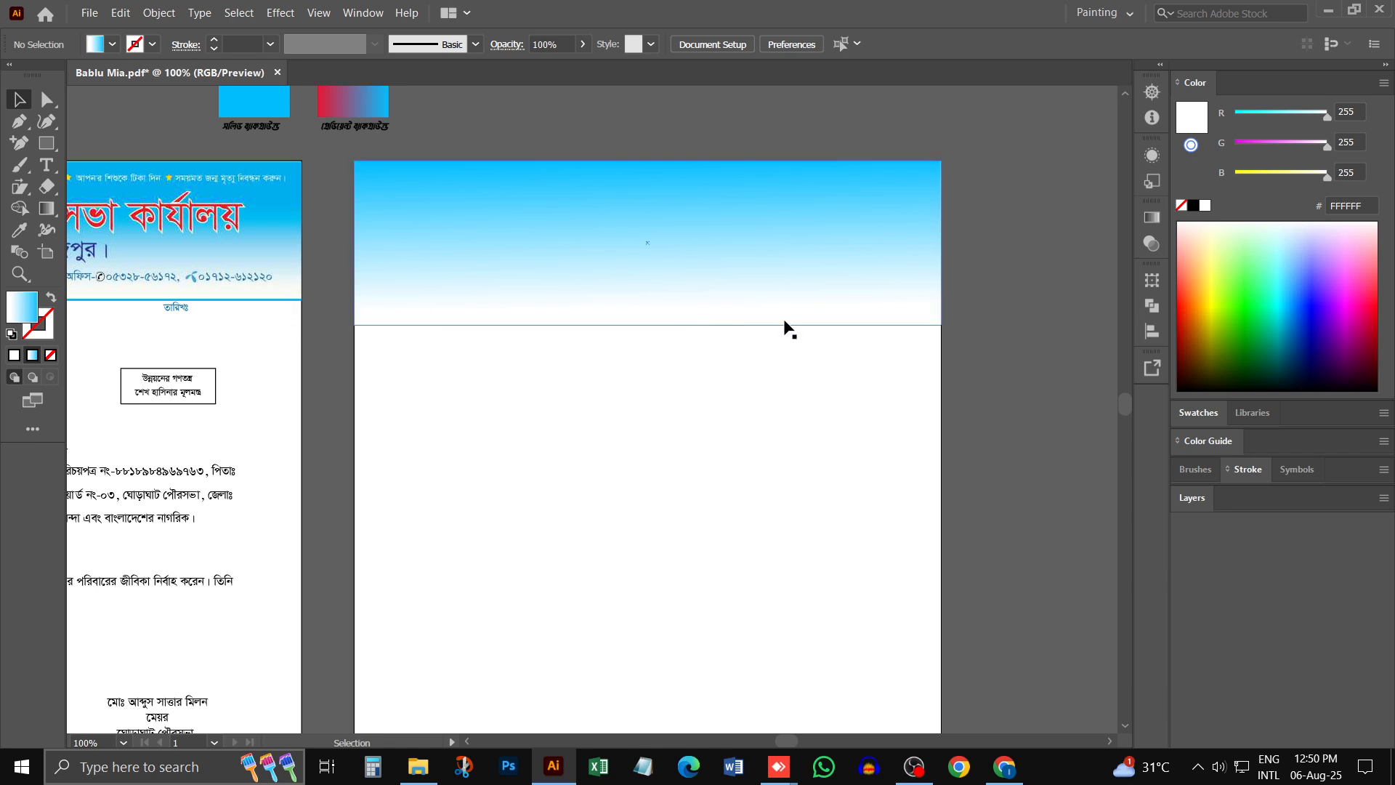
- Draw a straight horizontal line along the header rectangle's bottom edge, spanning the full artboard width
{"action": "left_click", "coordinate": [44, 146]}
{"action": "left_click", "coordinate": [112, 228]}
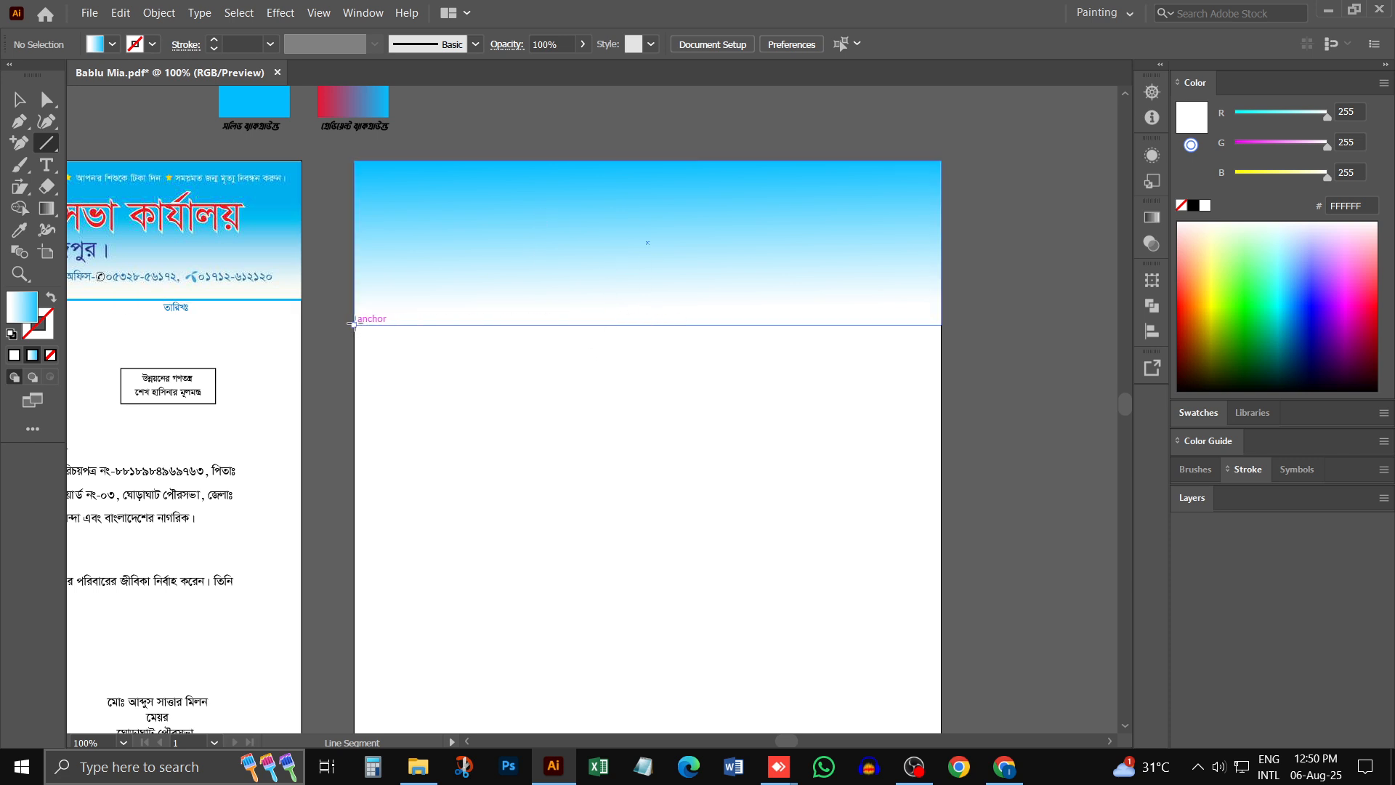
{"action": "left_click_drag", "start_coordinate": [353, 325], "coordinate": [941, 332]}
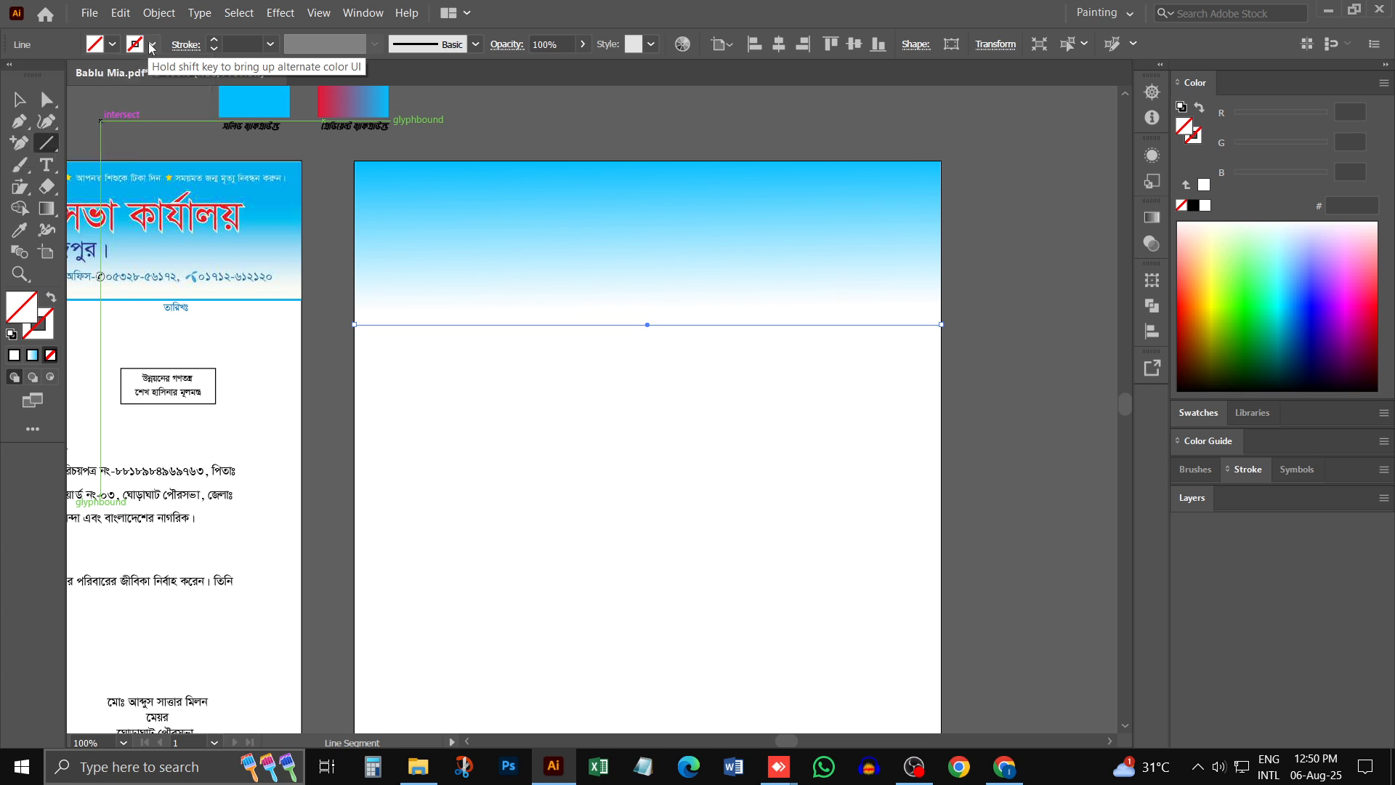
{"action": "left_click_drag", "start_coordinate": [1211, 281], "coordinate": [1208, 384]}
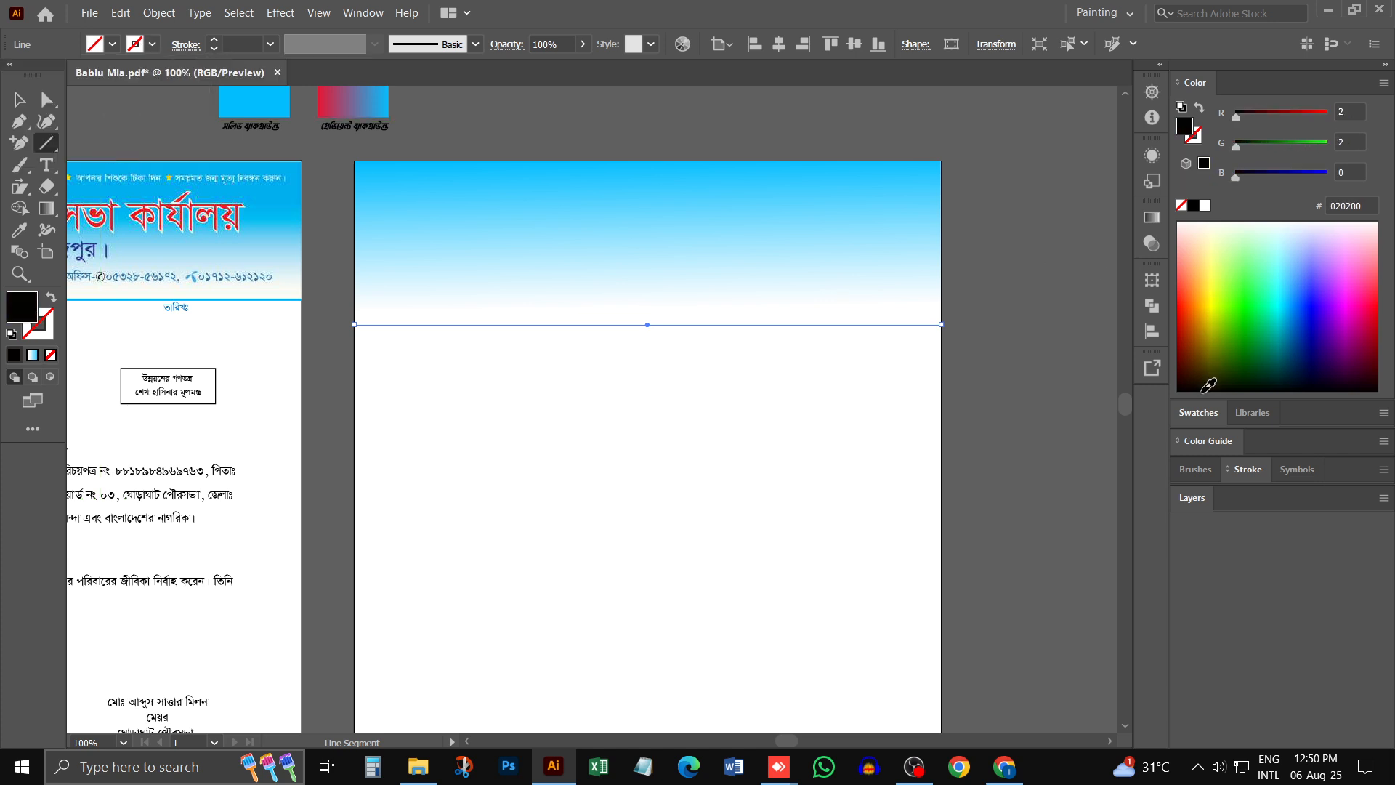
{"action": "left_click_drag", "start_coordinate": [1213, 299], "coordinate": [1180, 391]}
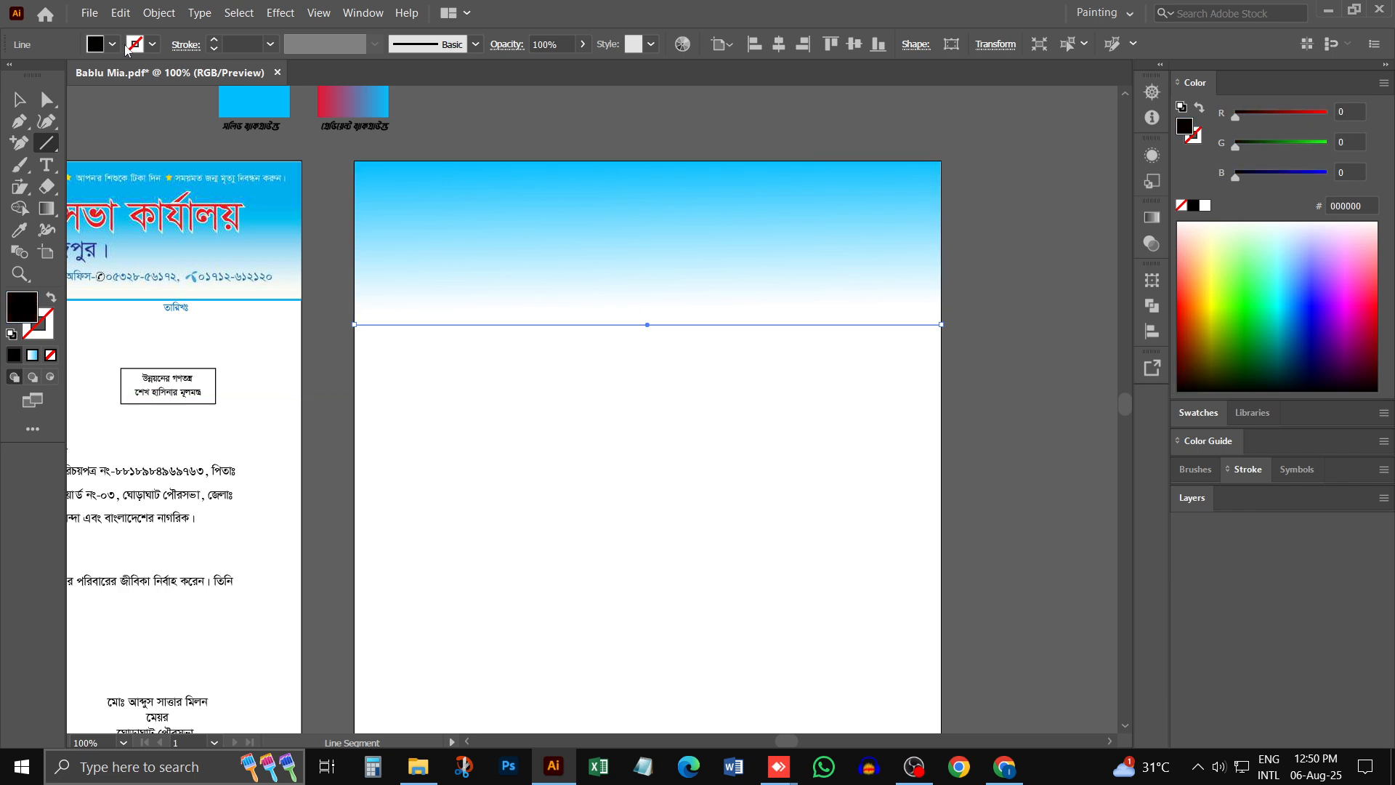
{"action": "double_click", "coordinate": [24, 320]}
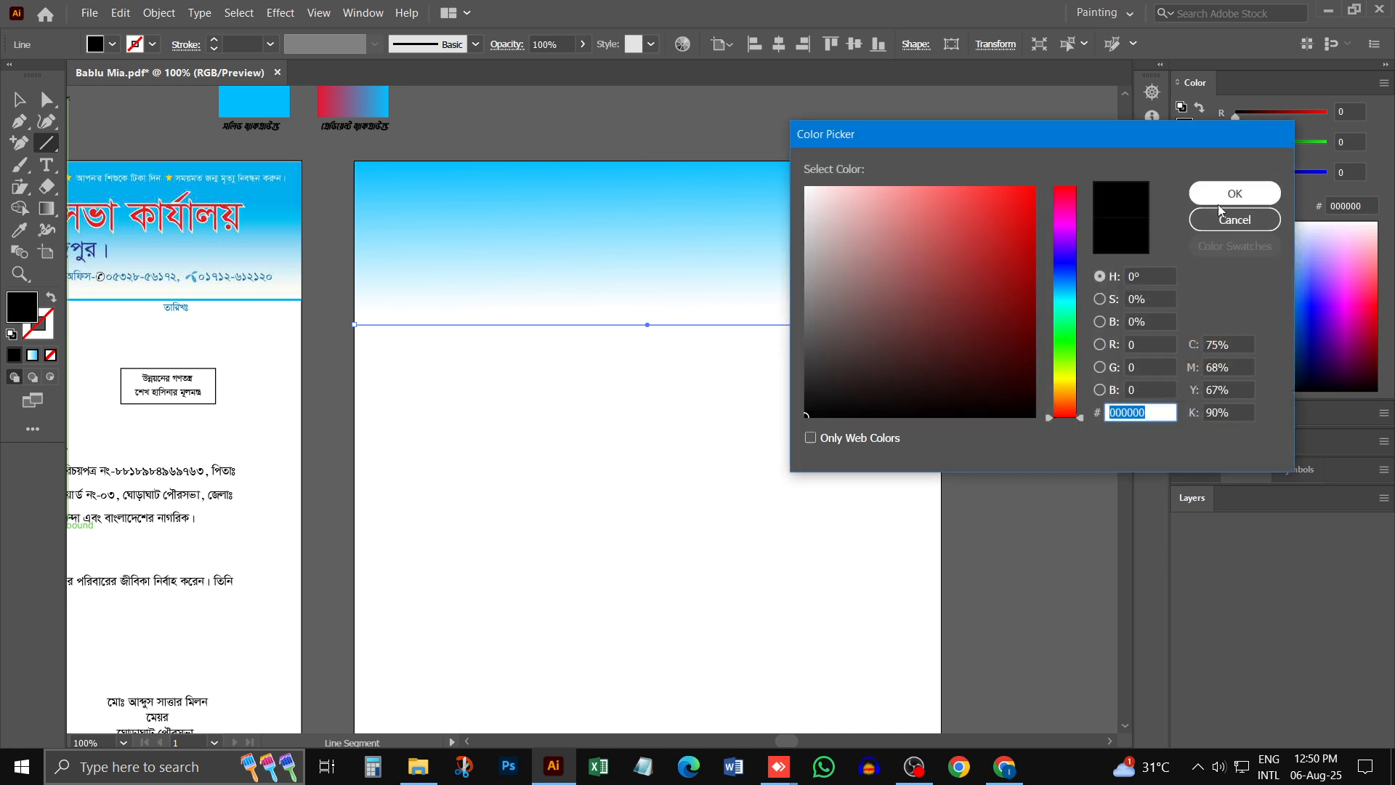
{"action": "left_click", "coordinate": [1212, 227]}
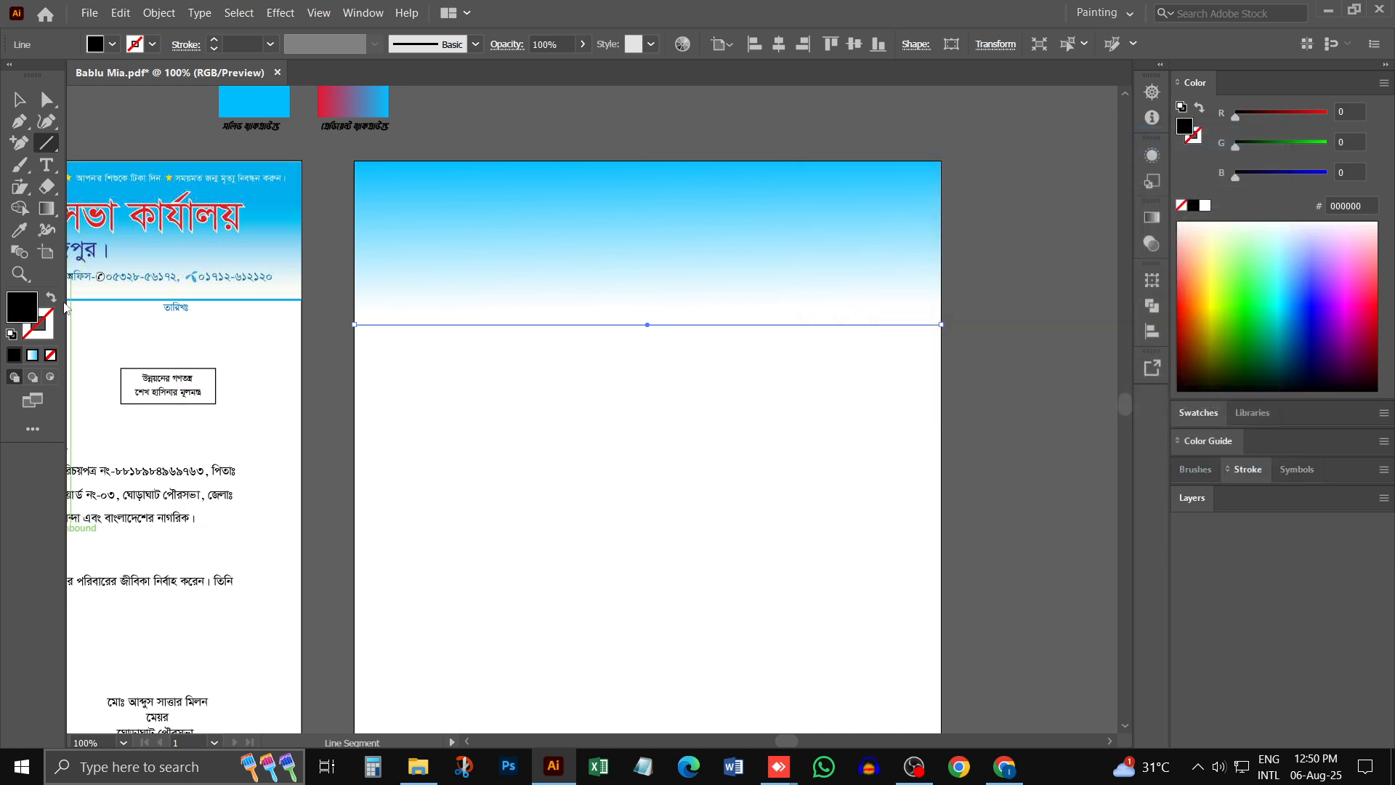
{"action": "left_click", "coordinate": [50, 354]}
{"action": "left_click", "coordinate": [152, 44]}
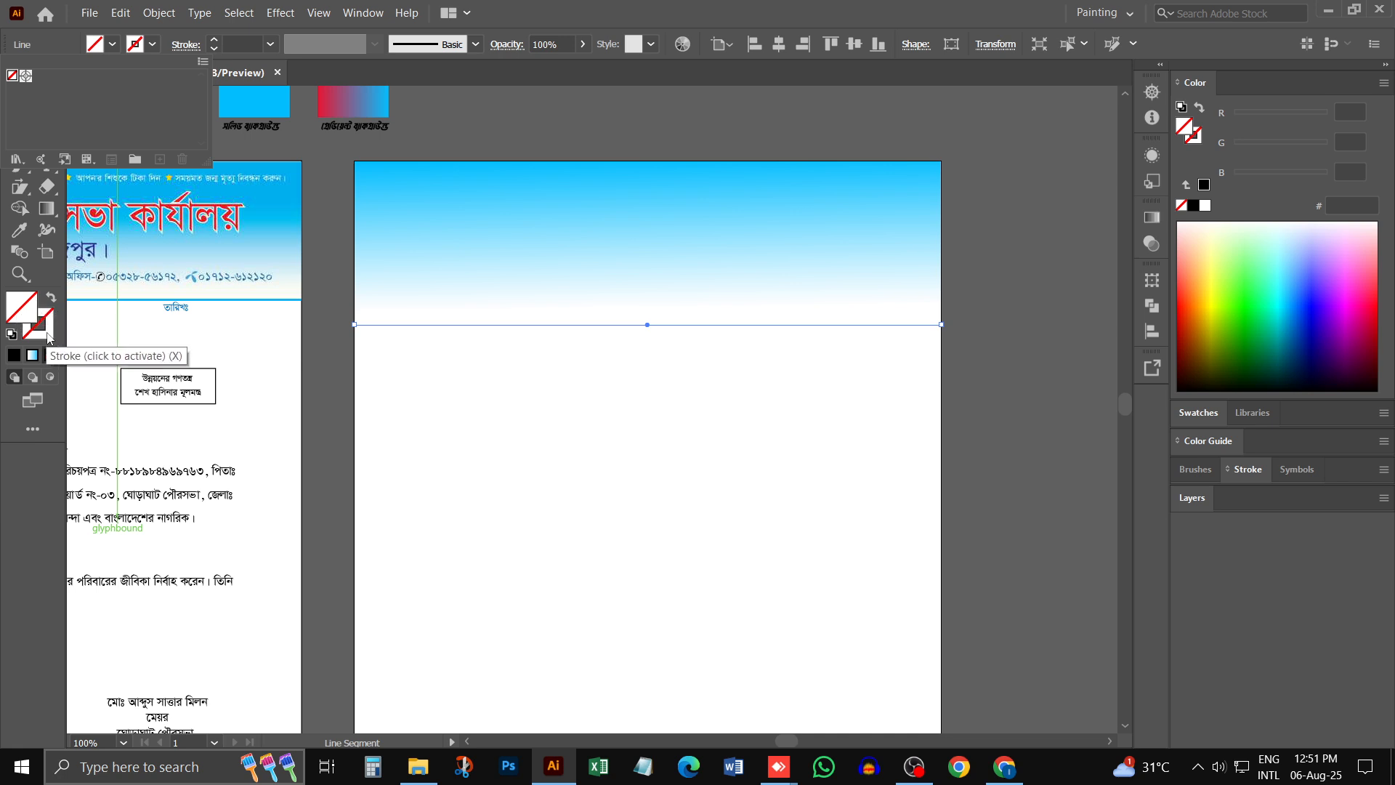
- Apply the bright blue colour 00BDFF to the line's fill from the Color Picker
{"action": "double_click", "coordinate": [52, 336]}
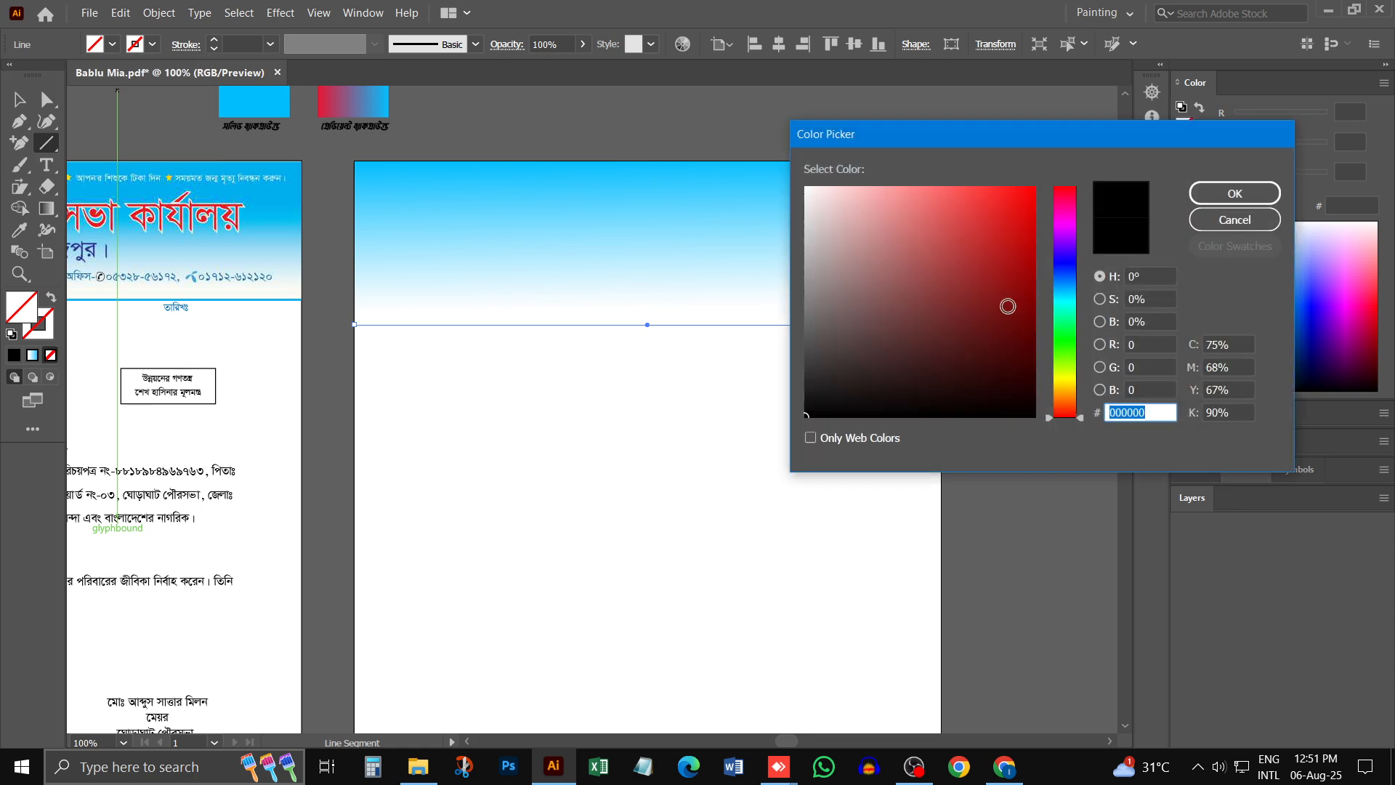
{"action": "left_click", "coordinate": [1065, 291]}
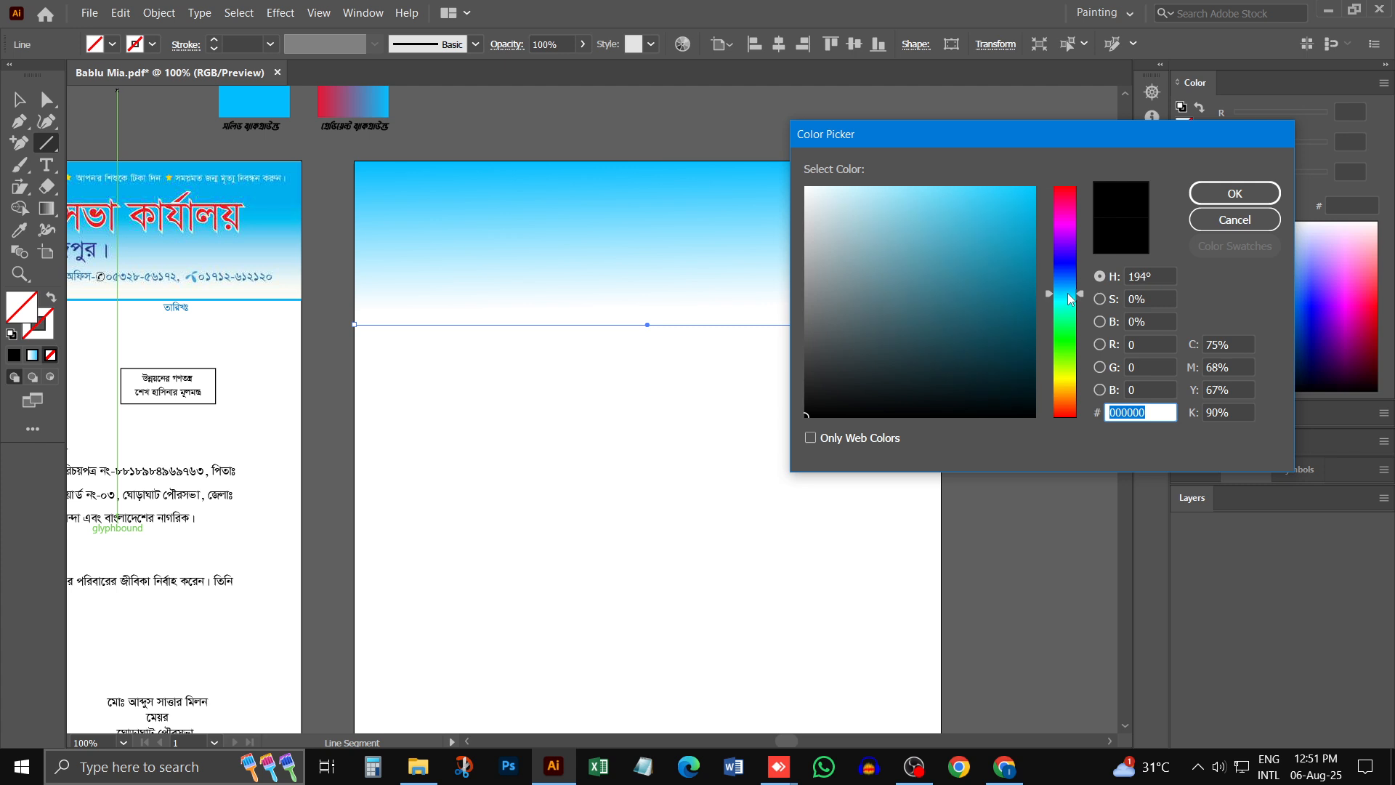
{"action": "left_click_drag", "start_coordinate": [1033, 210], "coordinate": [1035, 170]}
{"action": "left_click", "coordinate": [1210, 204]}
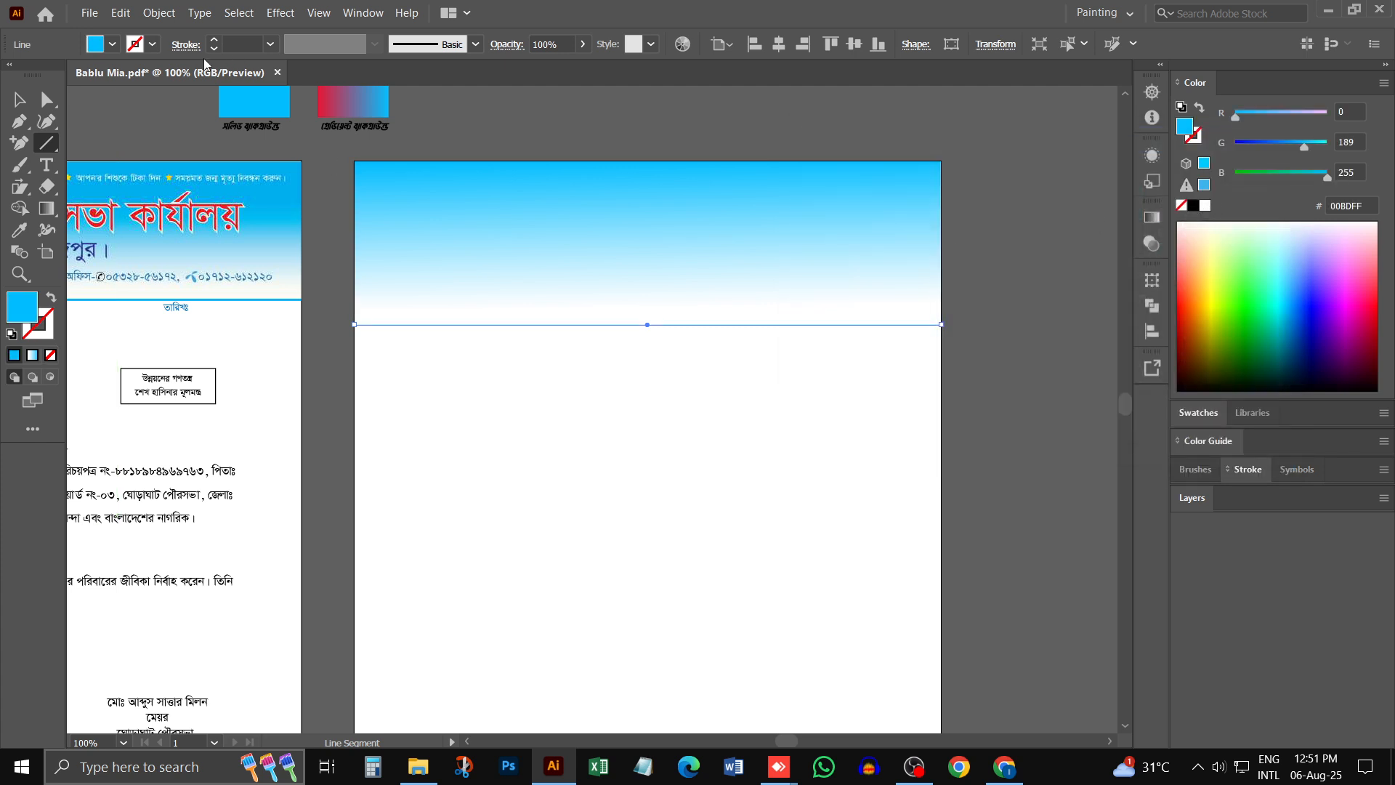
- Swap the line's fill and stroke so blue becomes the stroke with no fill, and deselect the line
{"action": "left_click", "coordinate": [50, 297]}
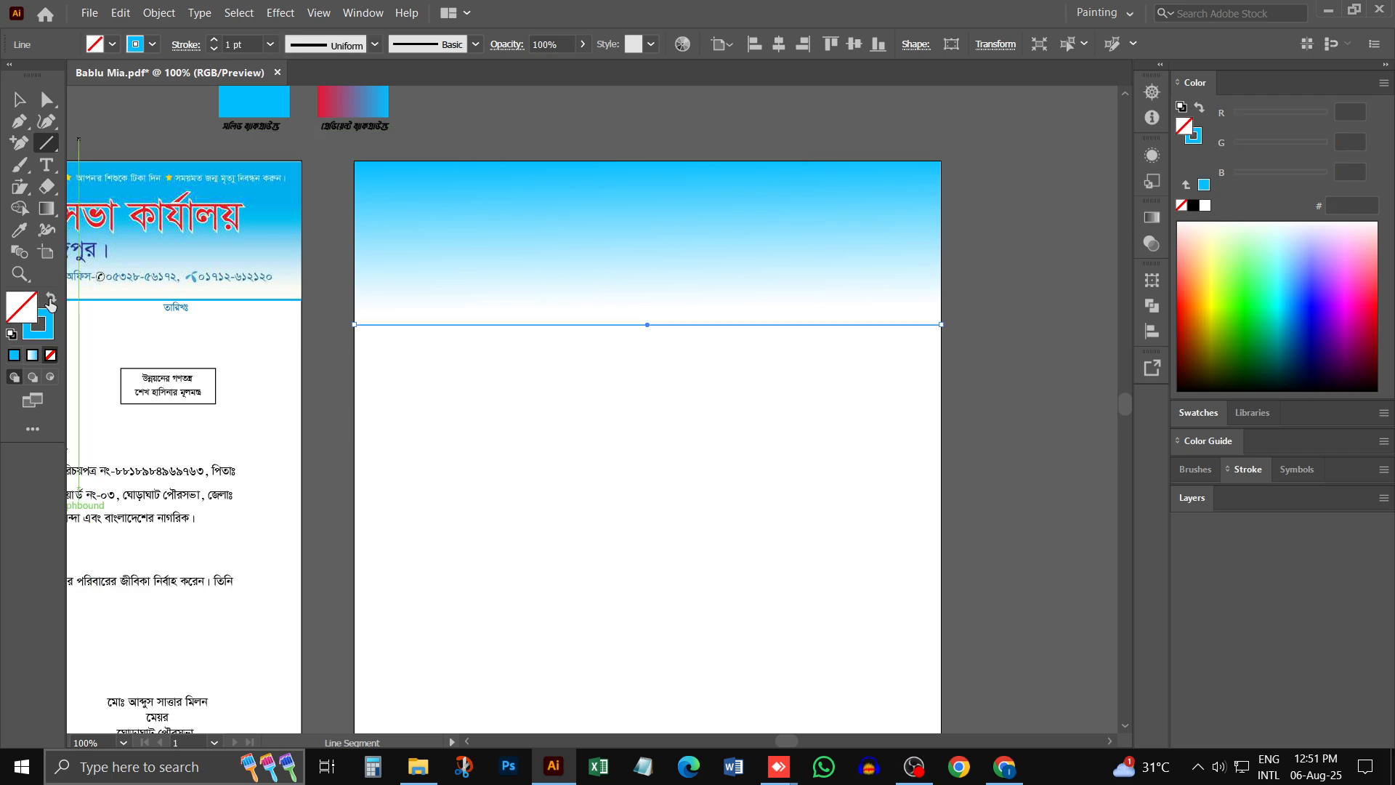
{"action": "left_click", "coordinate": [50, 297]}
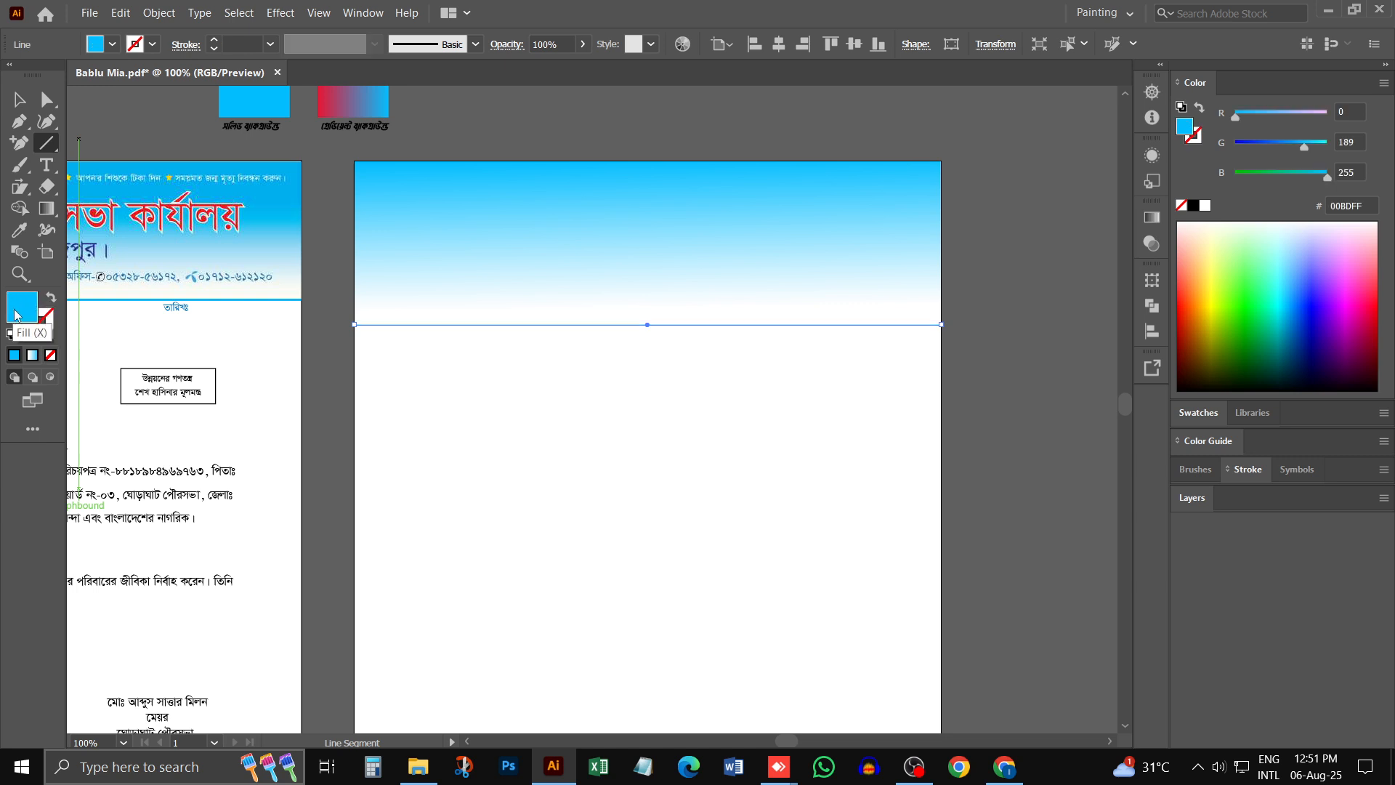
{"action": "left_click", "coordinate": [50, 299]}
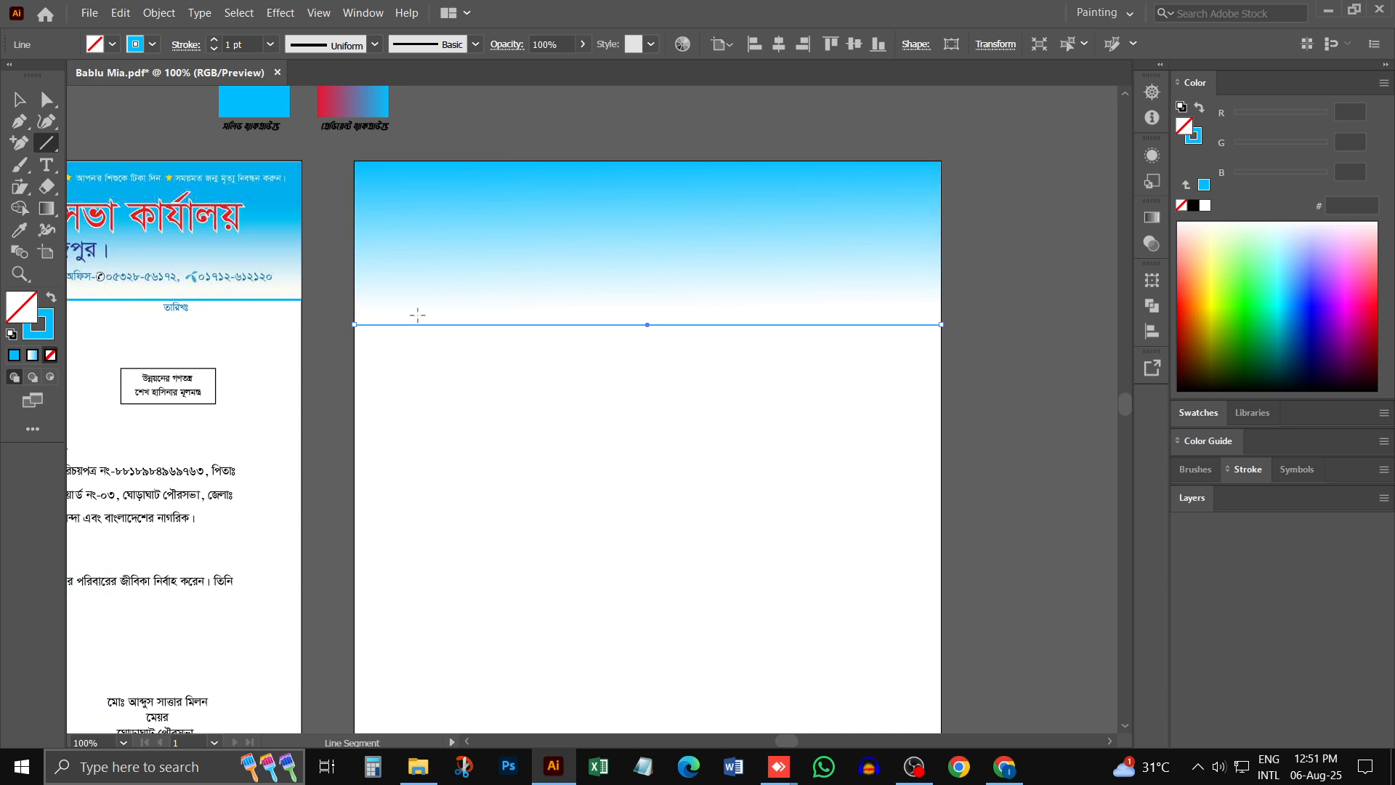
{"action": "left_click", "coordinate": [31, 106]}
{"action": "left_click", "coordinate": [614, 381]}
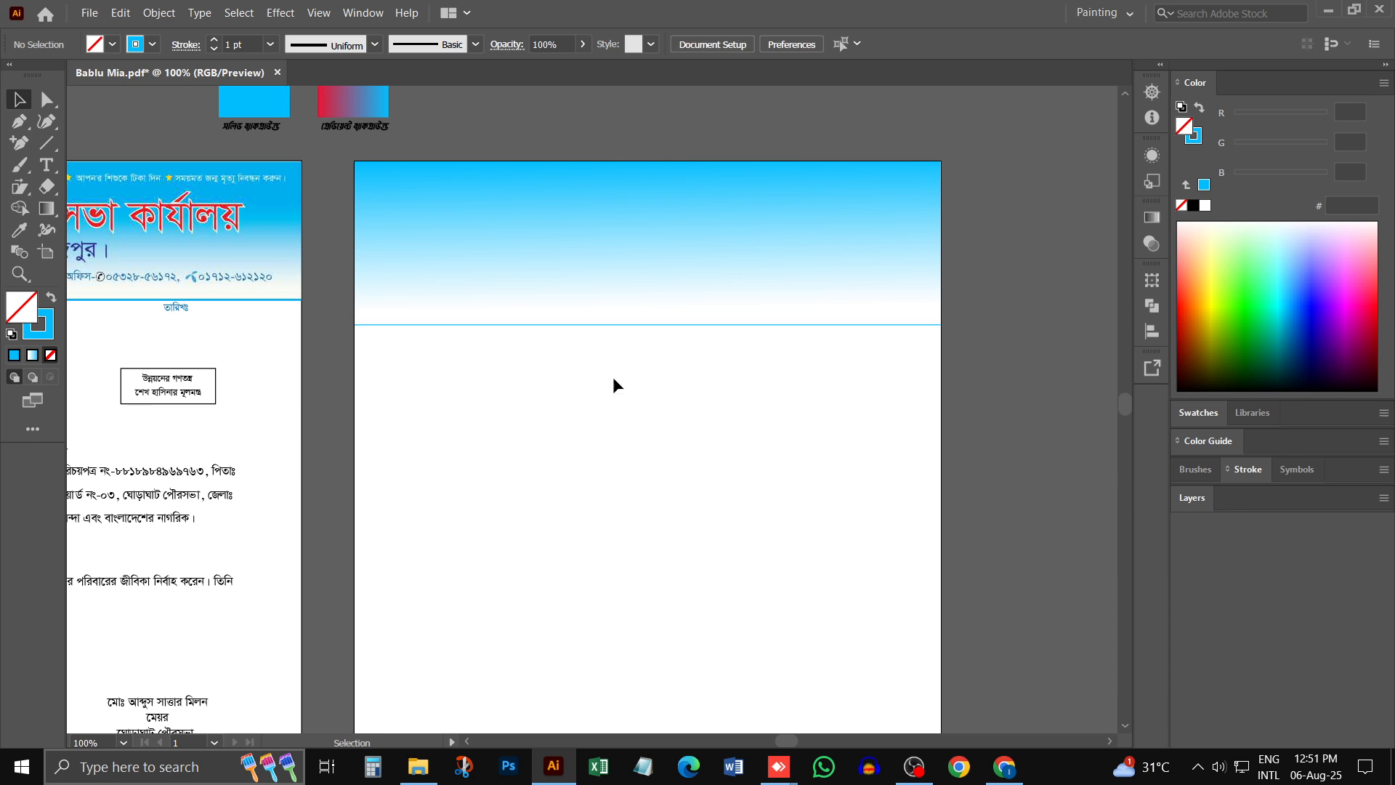
- Set the stroke weight of the blue line below the header to 2 pt
{"action": "key", "text": "ctrl+space"}
{"action": "left_click", "coordinate": [589, 329], "text": "ctrl"}
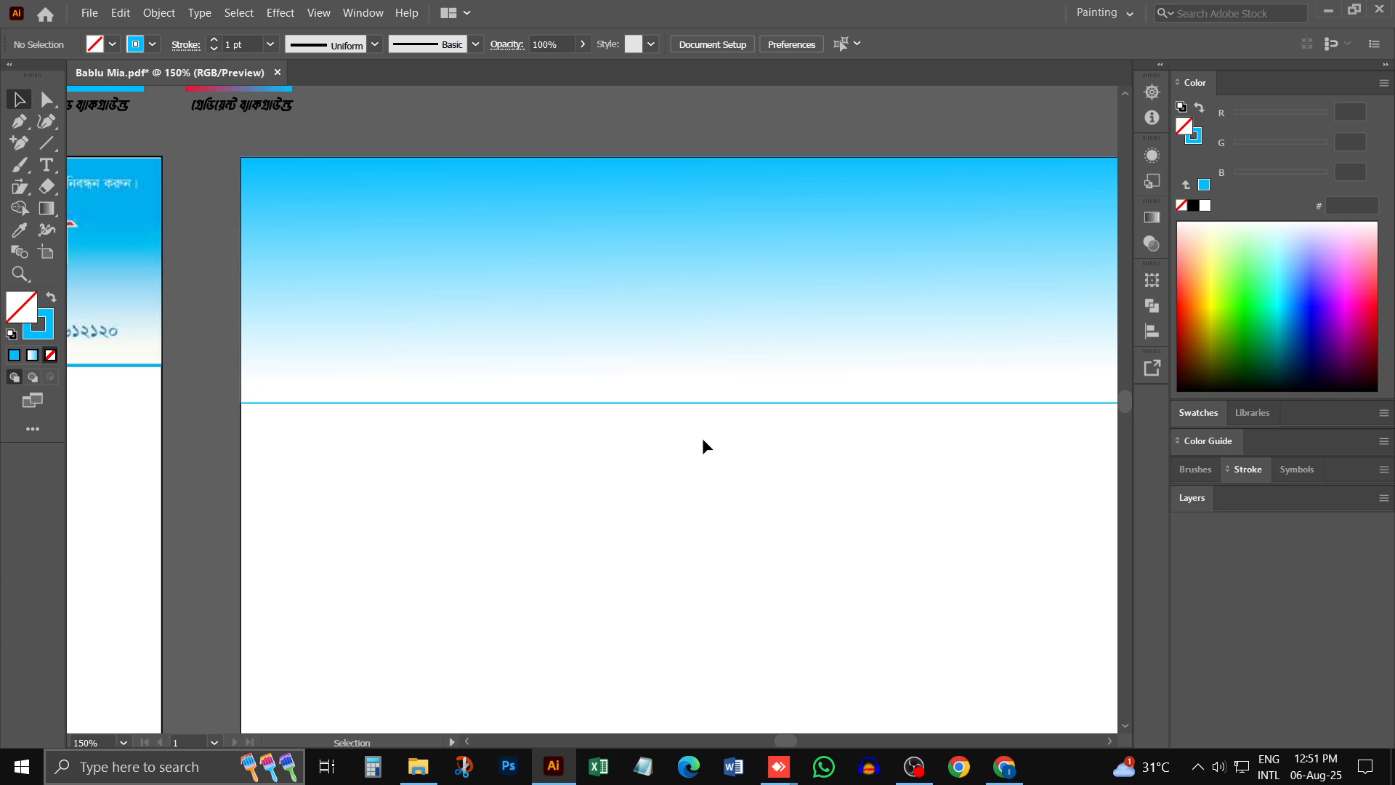
{"action": "left_click", "coordinate": [640, 404]}
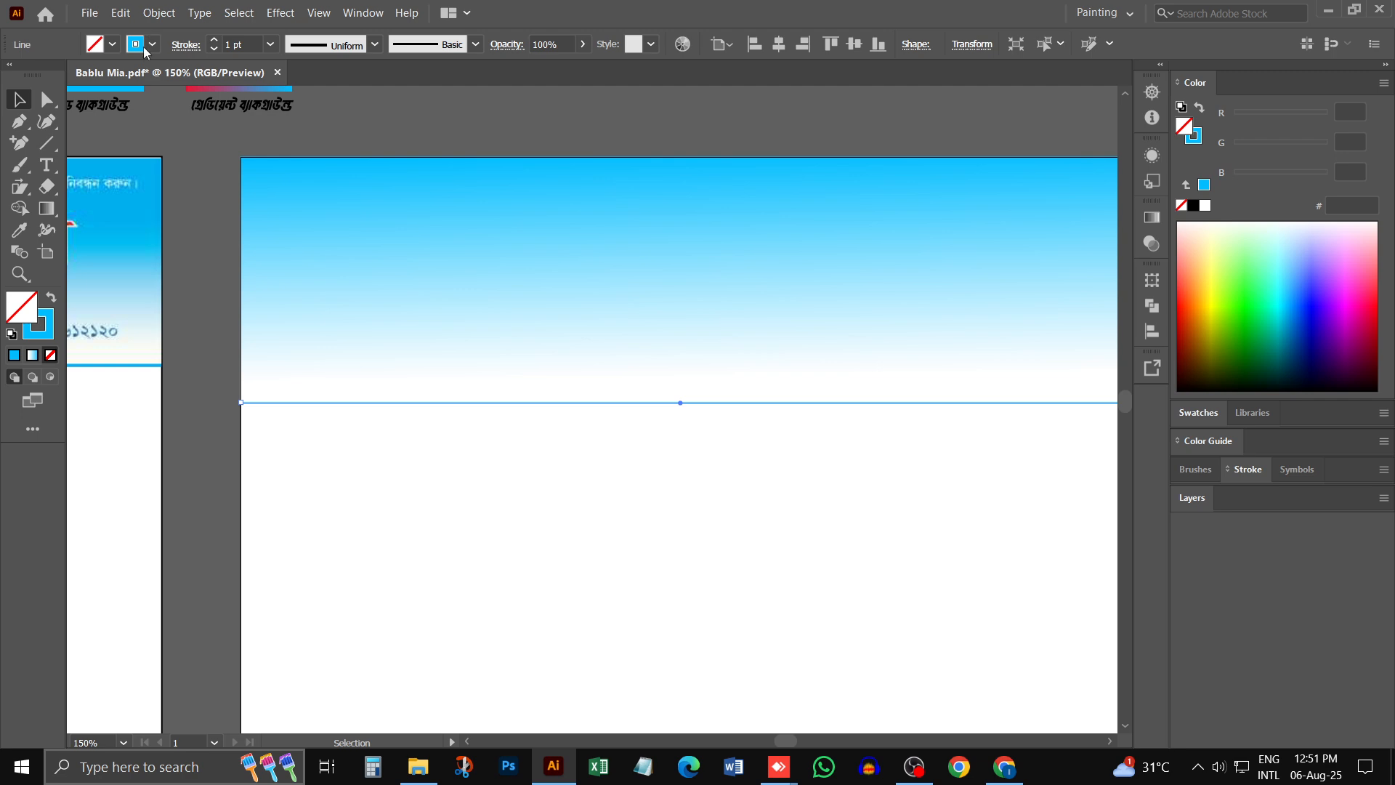
{"action": "left_click", "coordinate": [215, 41]}
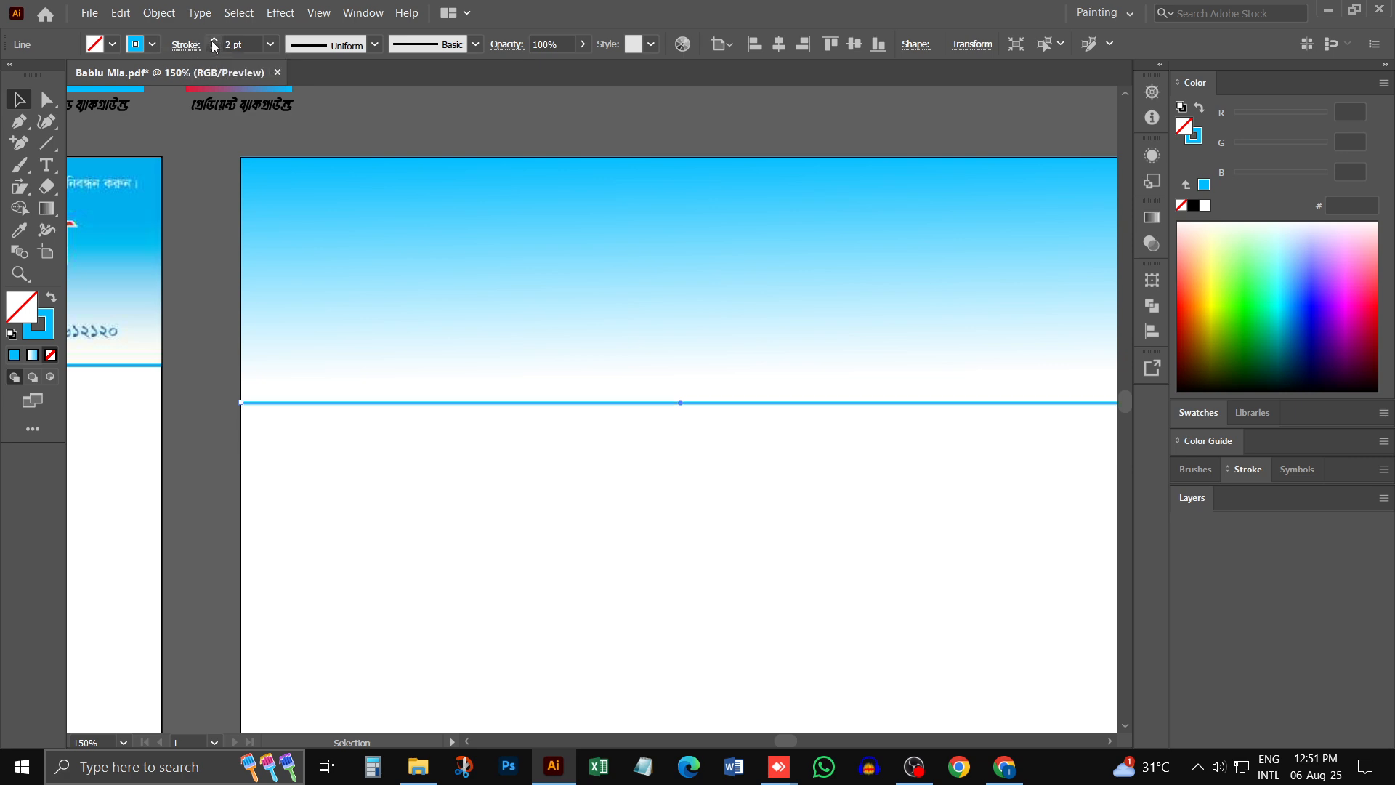
- Try a thicker stroke of 6 pt on the blue line below the header, return it to 2 pt and deselect
{"action": "left_click", "coordinate": [215, 42]}
{"action": "left_click", "coordinate": [214, 42]}
{"action": "left_click", "coordinate": [214, 41]}
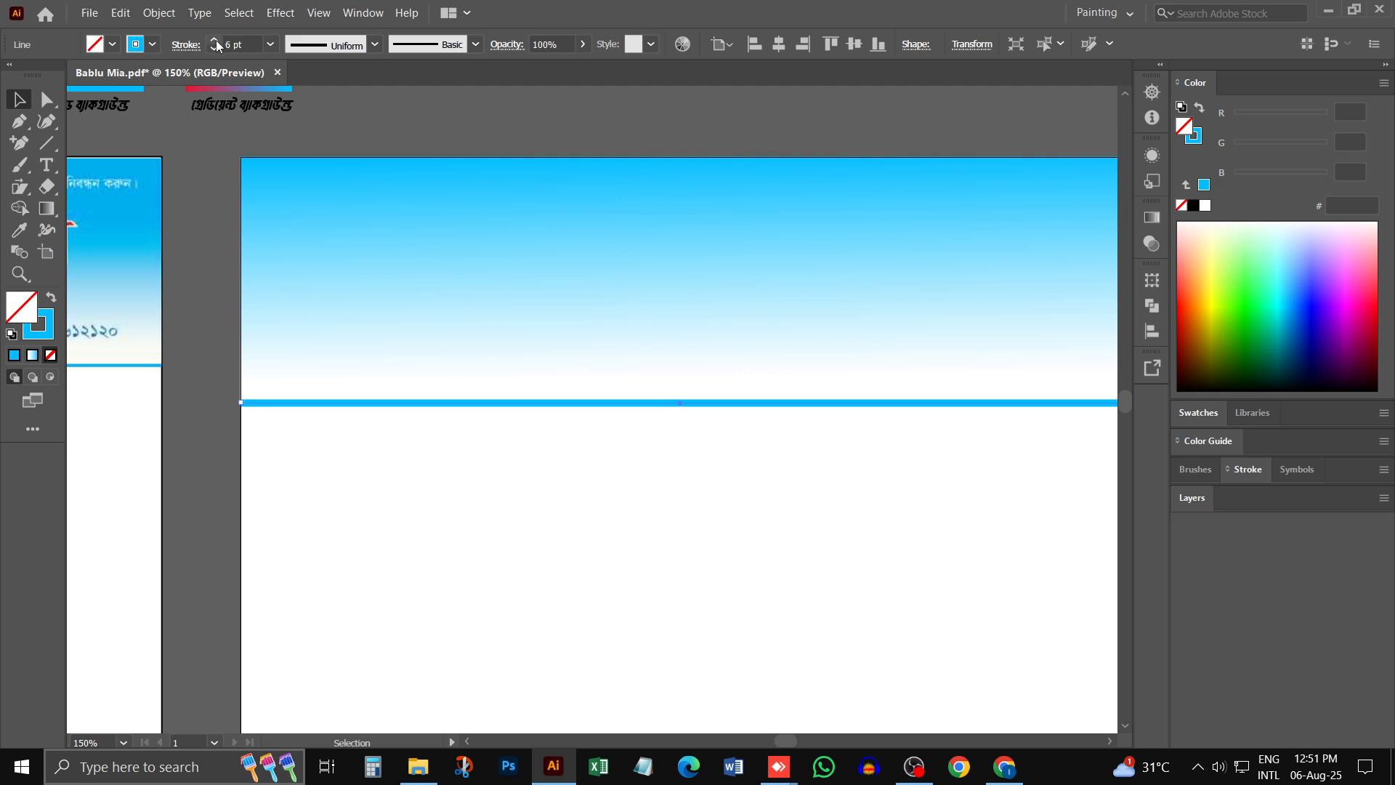
{"action": "left_click", "coordinate": [214, 40]}
{"action": "left_click", "coordinate": [214, 40]}
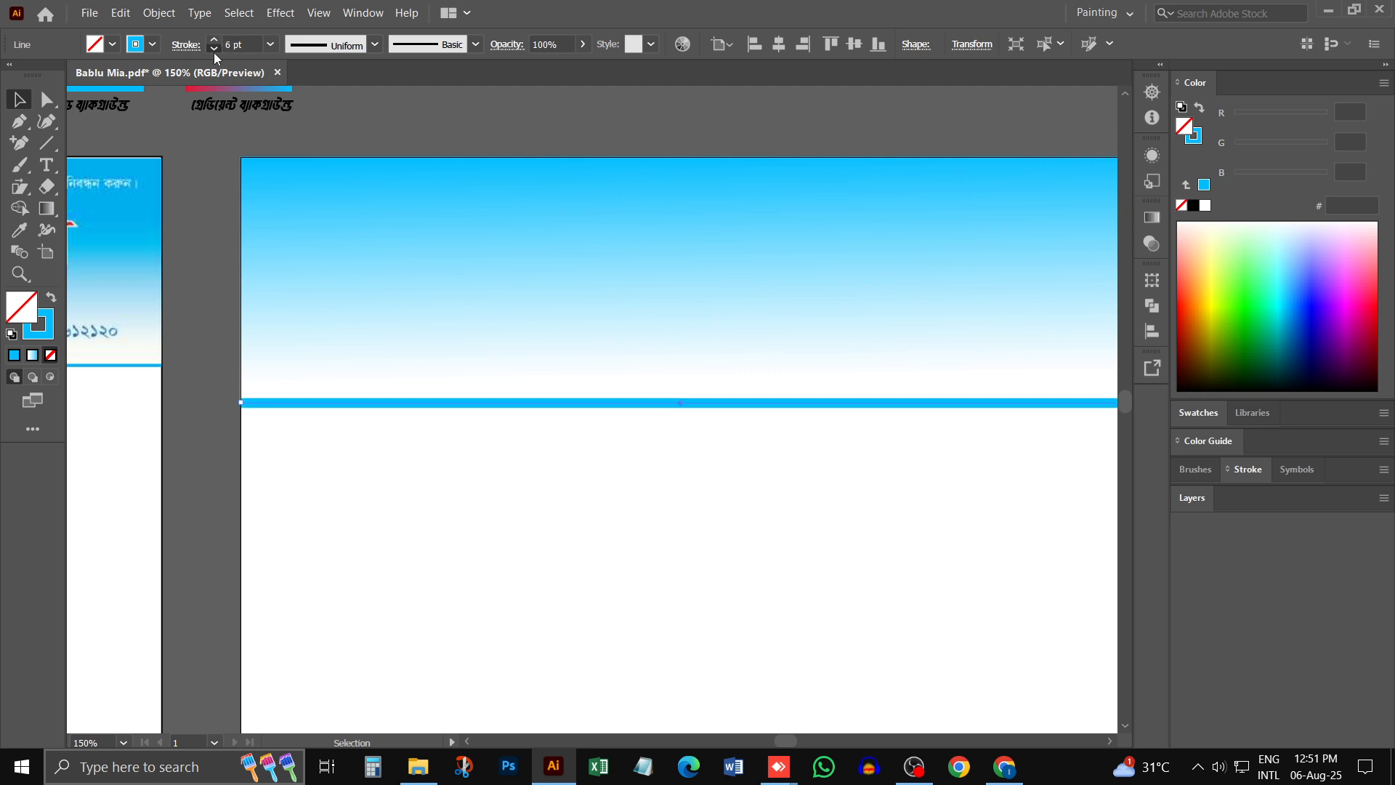
{"action": "left_click", "coordinate": [214, 49]}
{"action": "left_click", "coordinate": [214, 49]}
{"action": "left_click", "coordinate": [214, 49]}
{"action": "left_click", "coordinate": [214, 49]}
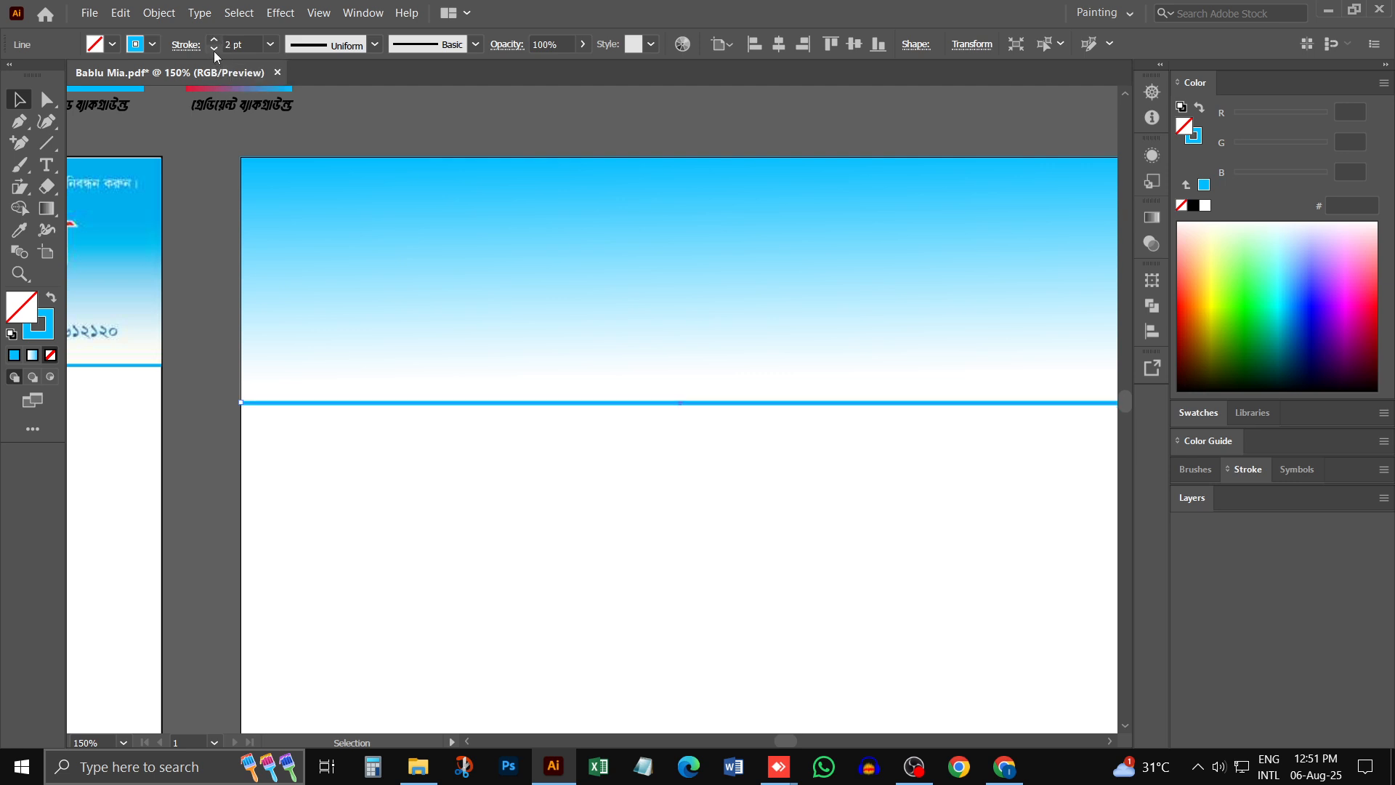
{"action": "left_click", "coordinate": [214, 41]}
{"action": "left_click", "coordinate": [214, 49]}
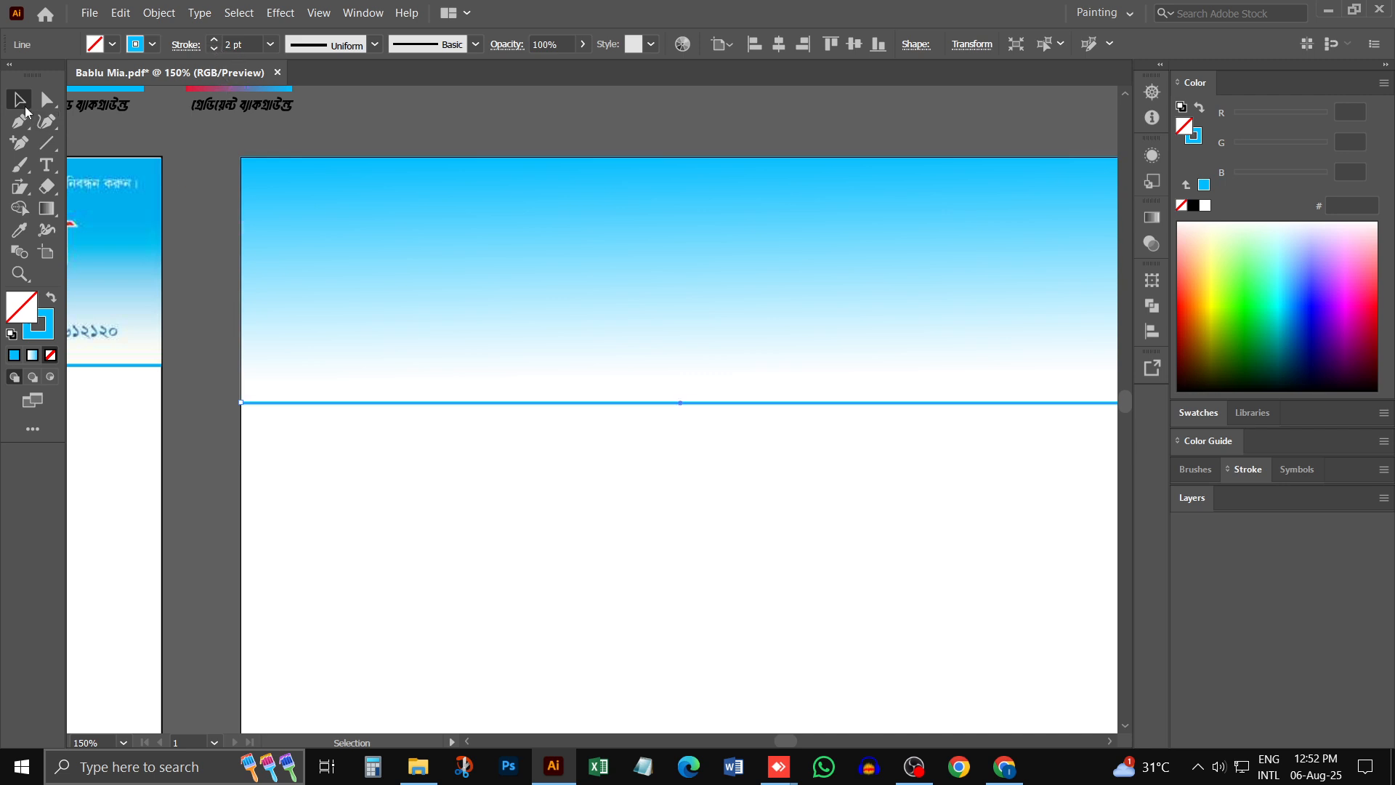
{"action": "left_click", "coordinate": [359, 545]}
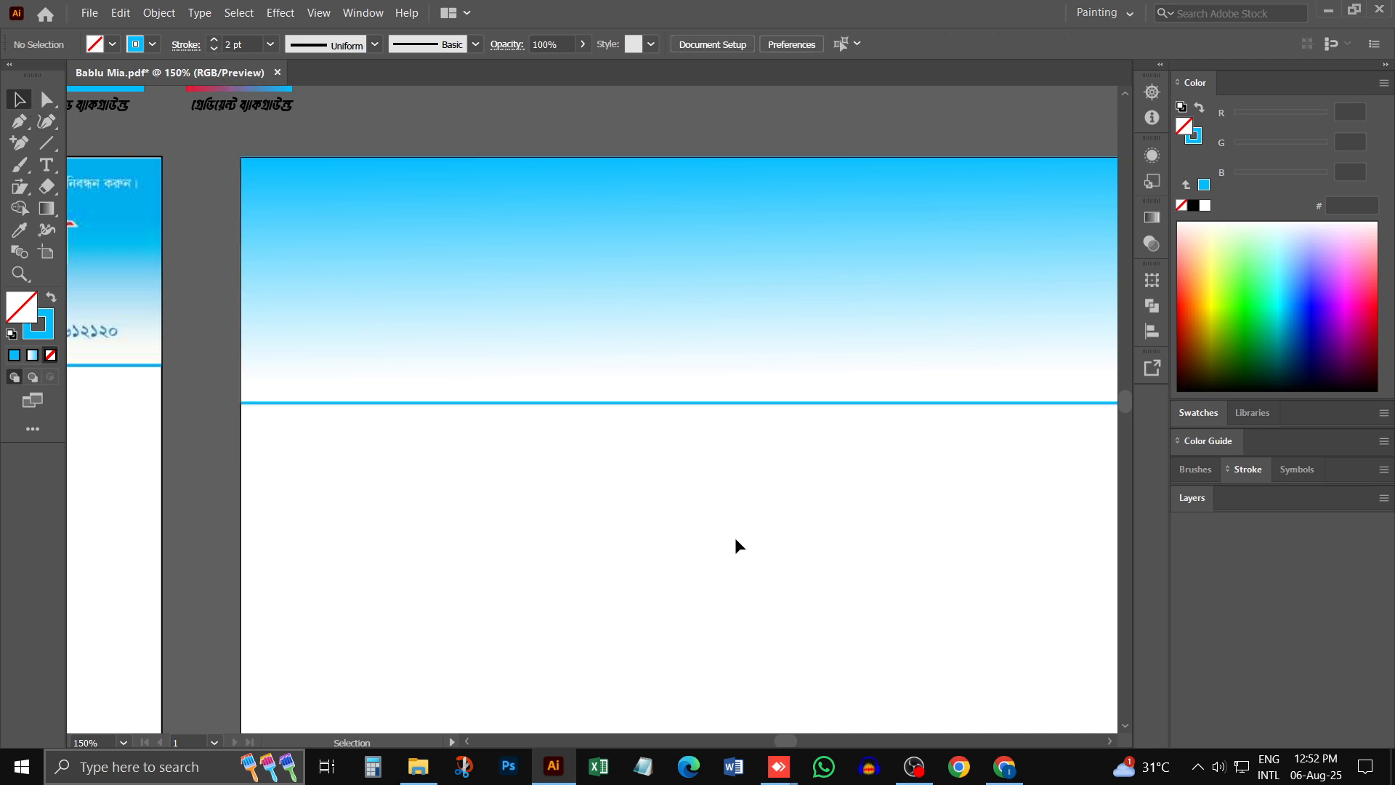
- Group the gradient header rectangle with the blue border line on the new artboard and deselect
{"action": "key", "text": "ctrl+minus"}
{"action": "key", "text": "ctrl+minus"}
{"action": "left_click_drag", "start_coordinate": [944, 283], "coordinate": [498, 576]}
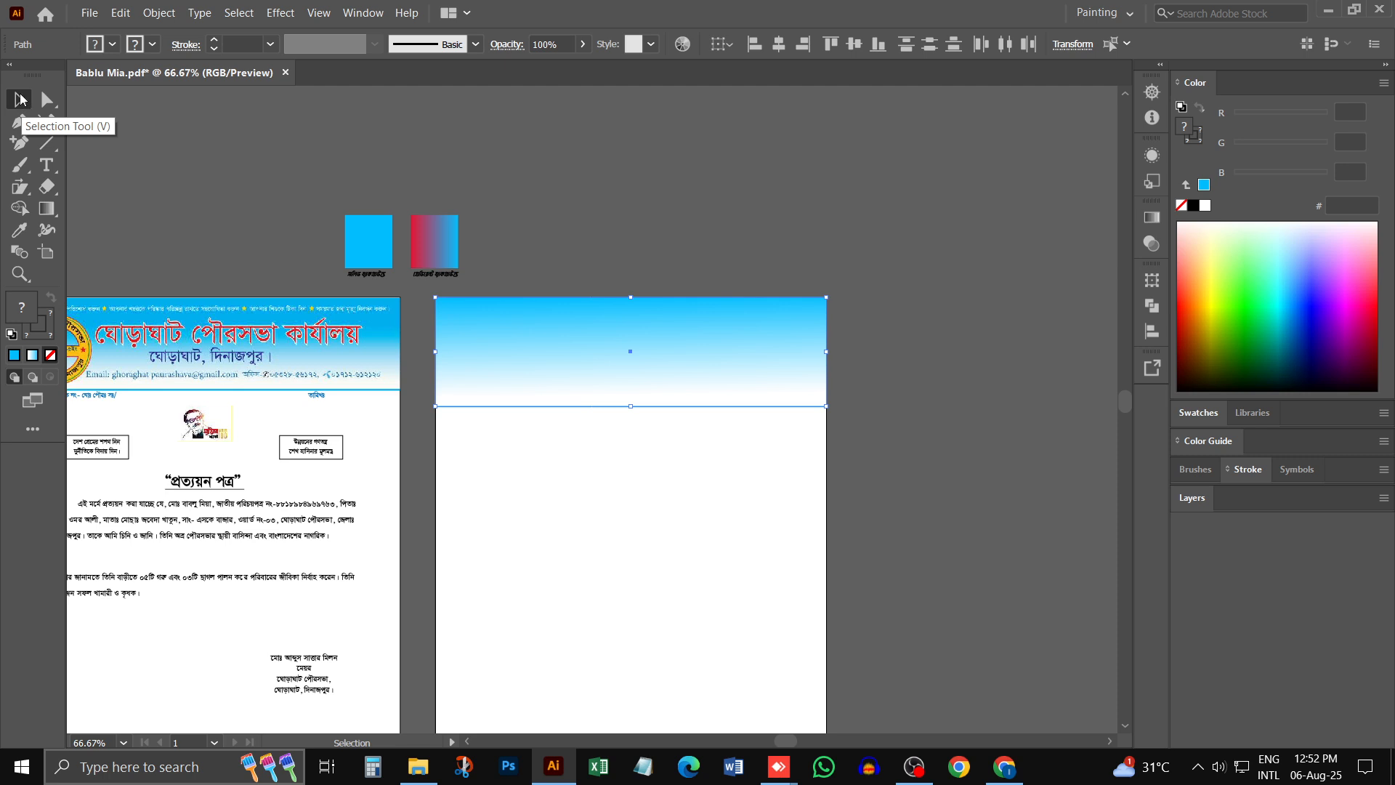
{"action": "left_click_drag", "start_coordinate": [903, 284], "coordinate": [650, 435]}
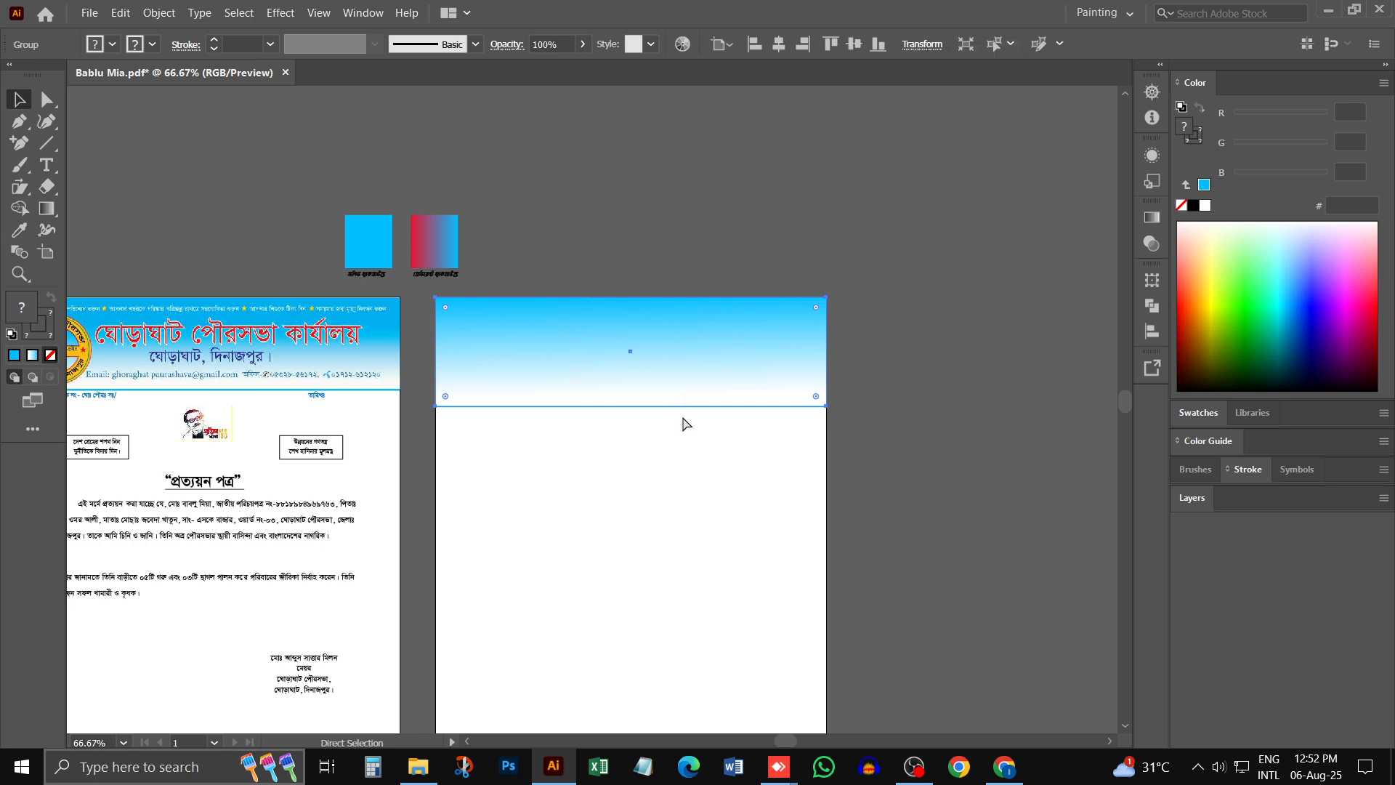
{"action": "left_click", "coordinate": [585, 452]}
- Check that the header band and its blue border line select together as one group, leaving nothing selected
{"action": "scroll", "coordinate": [596, 406], "scroll_direction": "left", "scroll_amount": 2}
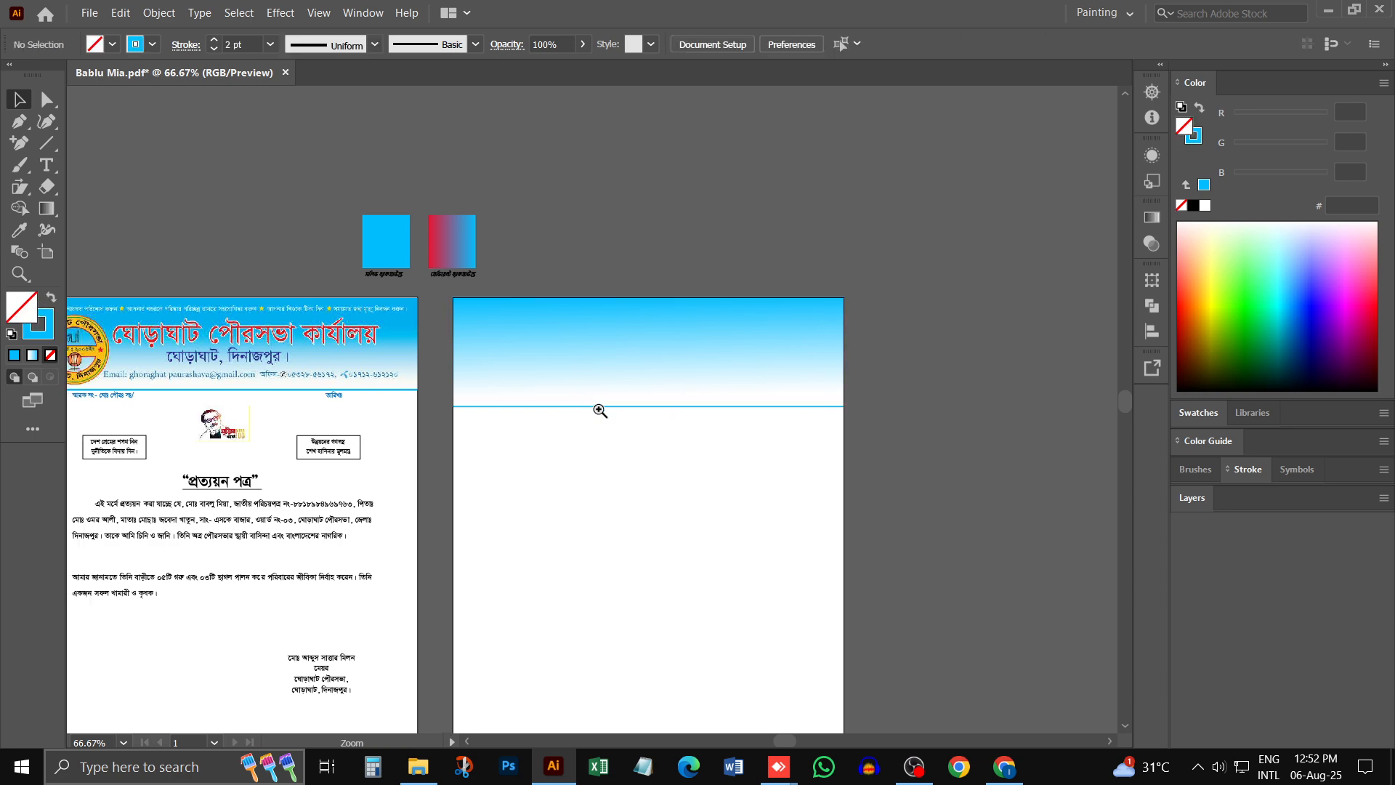
{"action": "left_click", "coordinate": [666, 355]}
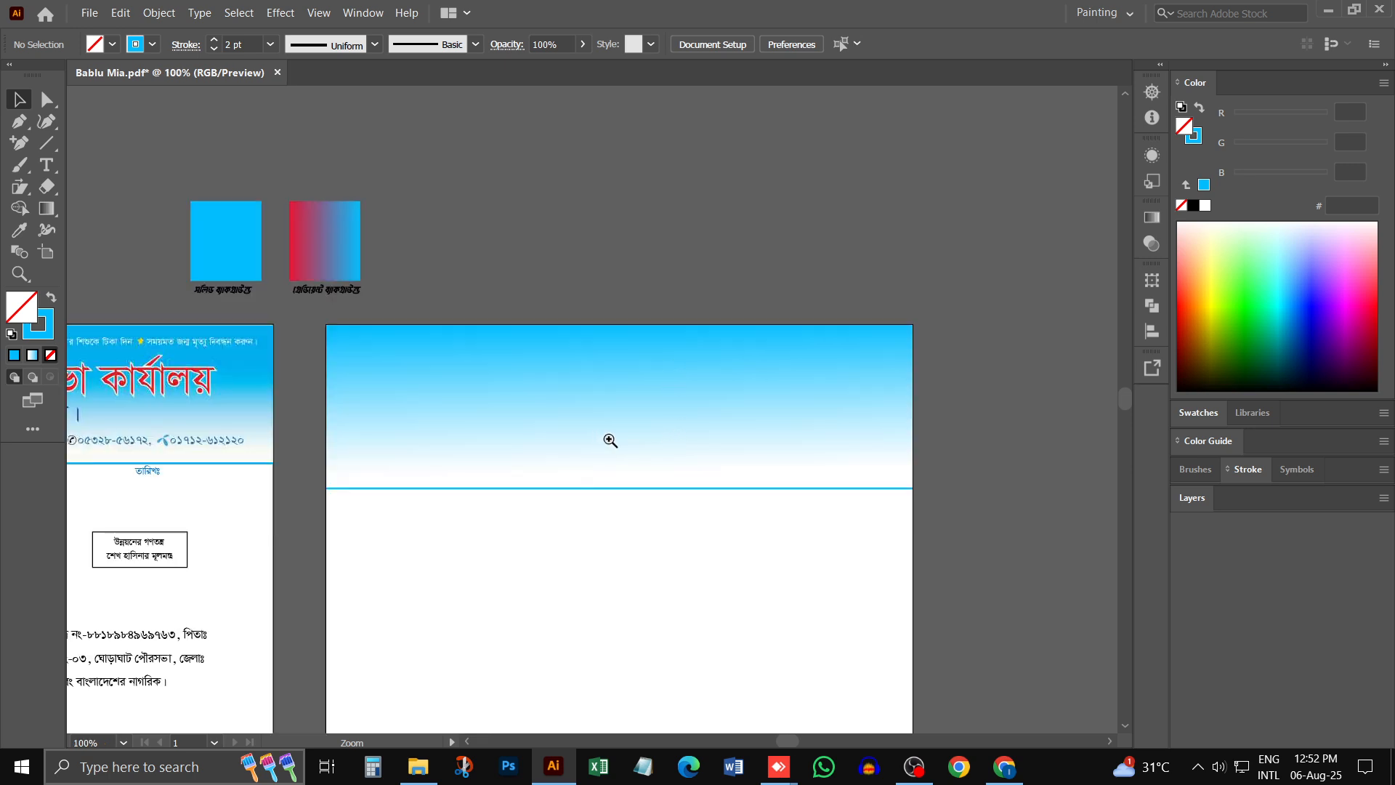
{"action": "left_click", "coordinate": [607, 438]}
{"action": "left_click", "coordinate": [554, 421]}
{"action": "right_click", "coordinate": [579, 350]}
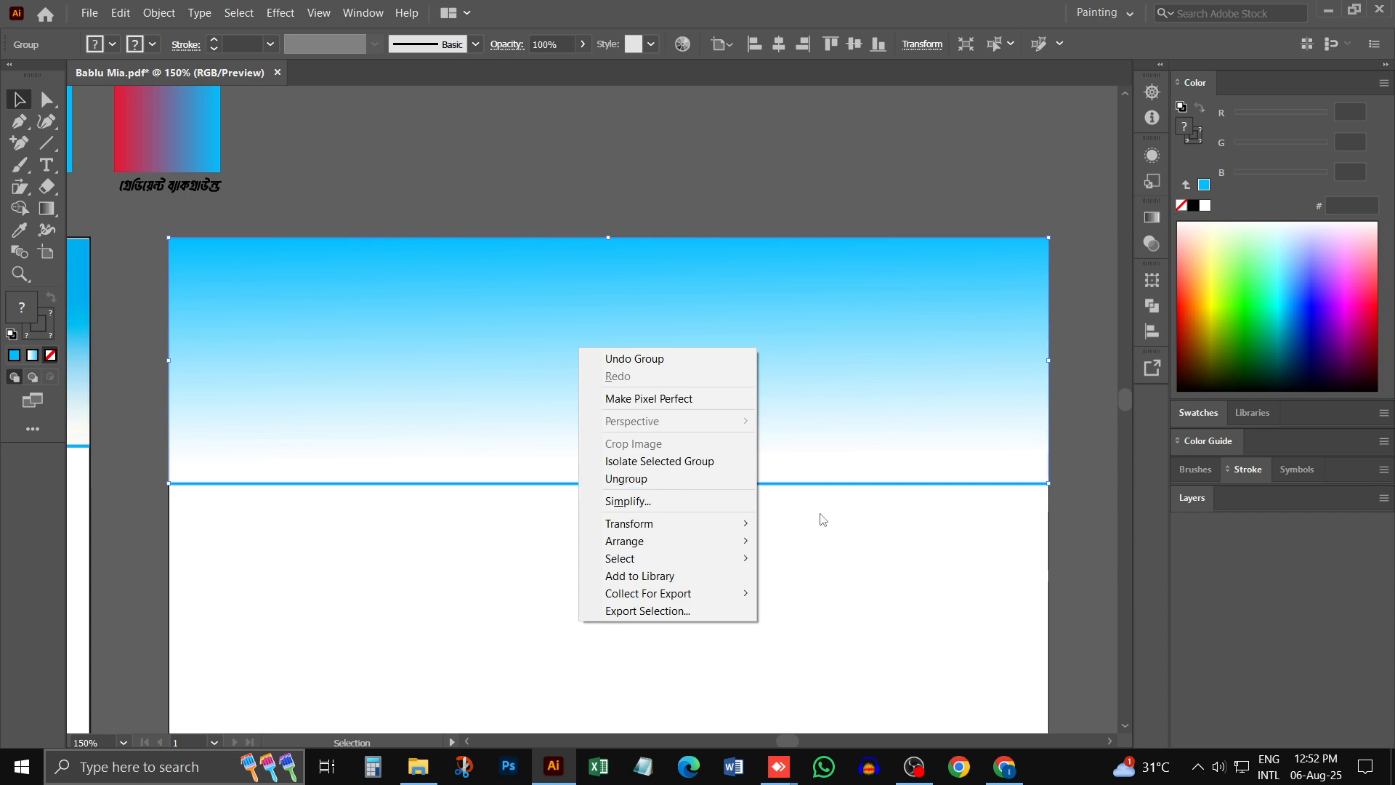
{"action": "left_click", "coordinate": [862, 570]}
{"action": "left_click", "coordinate": [863, 569]}
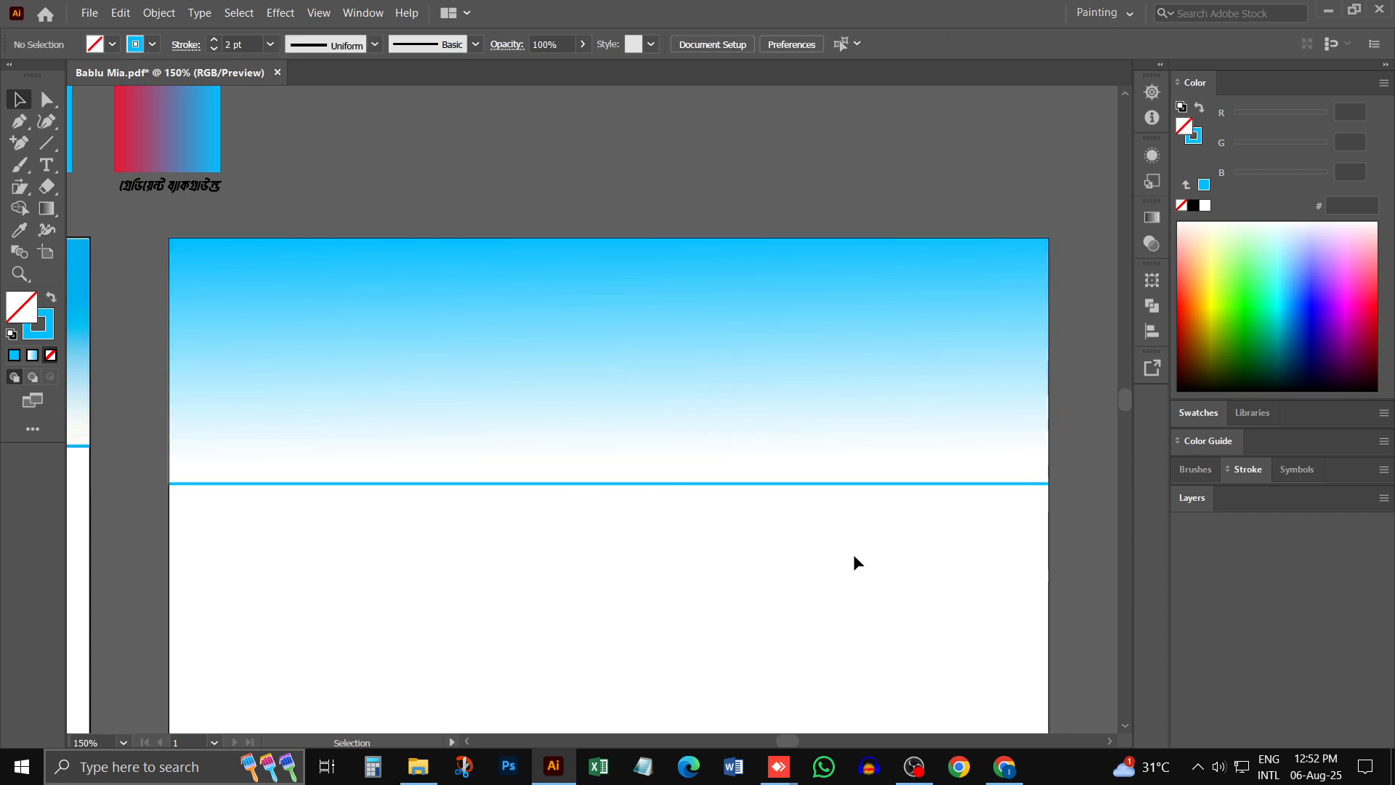
{"action": "key", "text": "m"}
{"action": "left_click", "coordinate": [616, 329]}
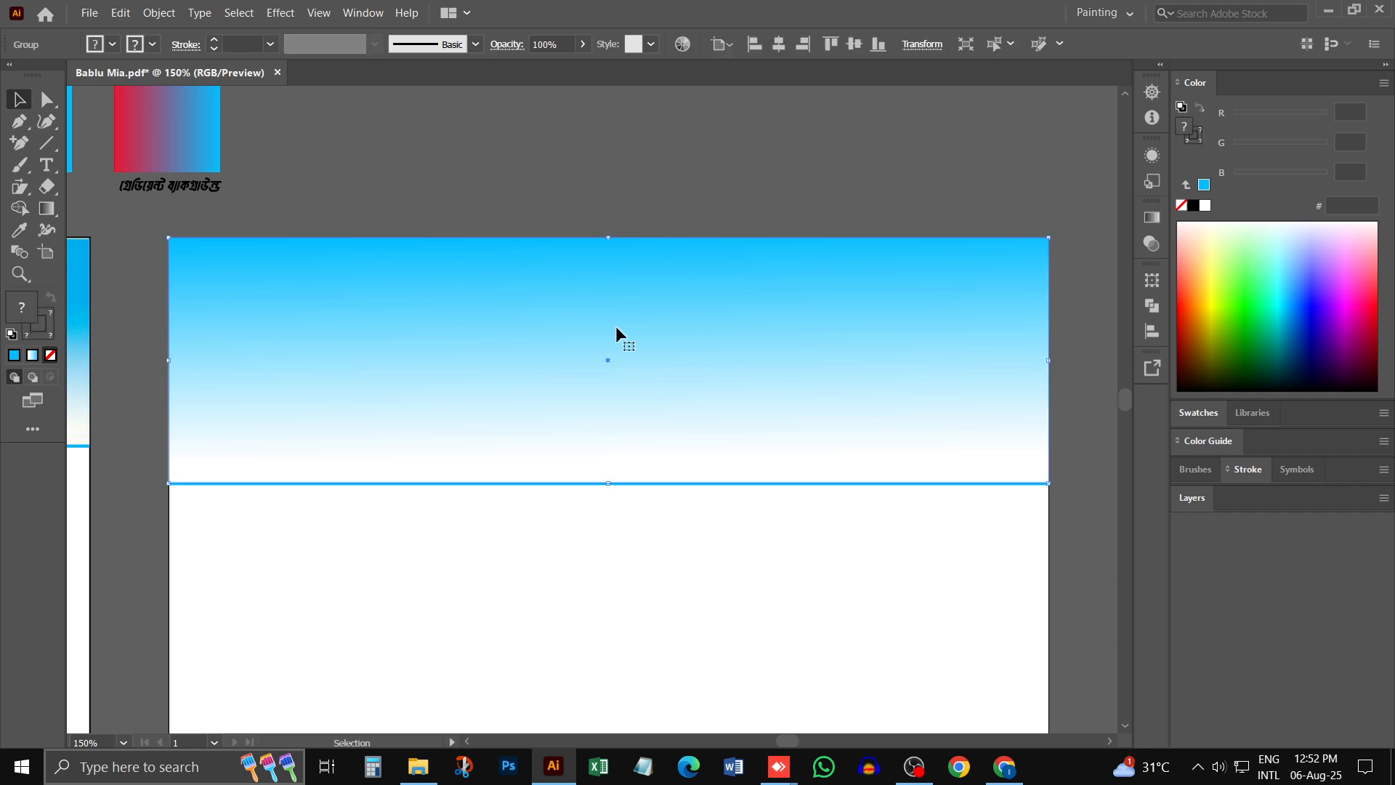
{"action": "key", "text": "ctrl+shift+a"}
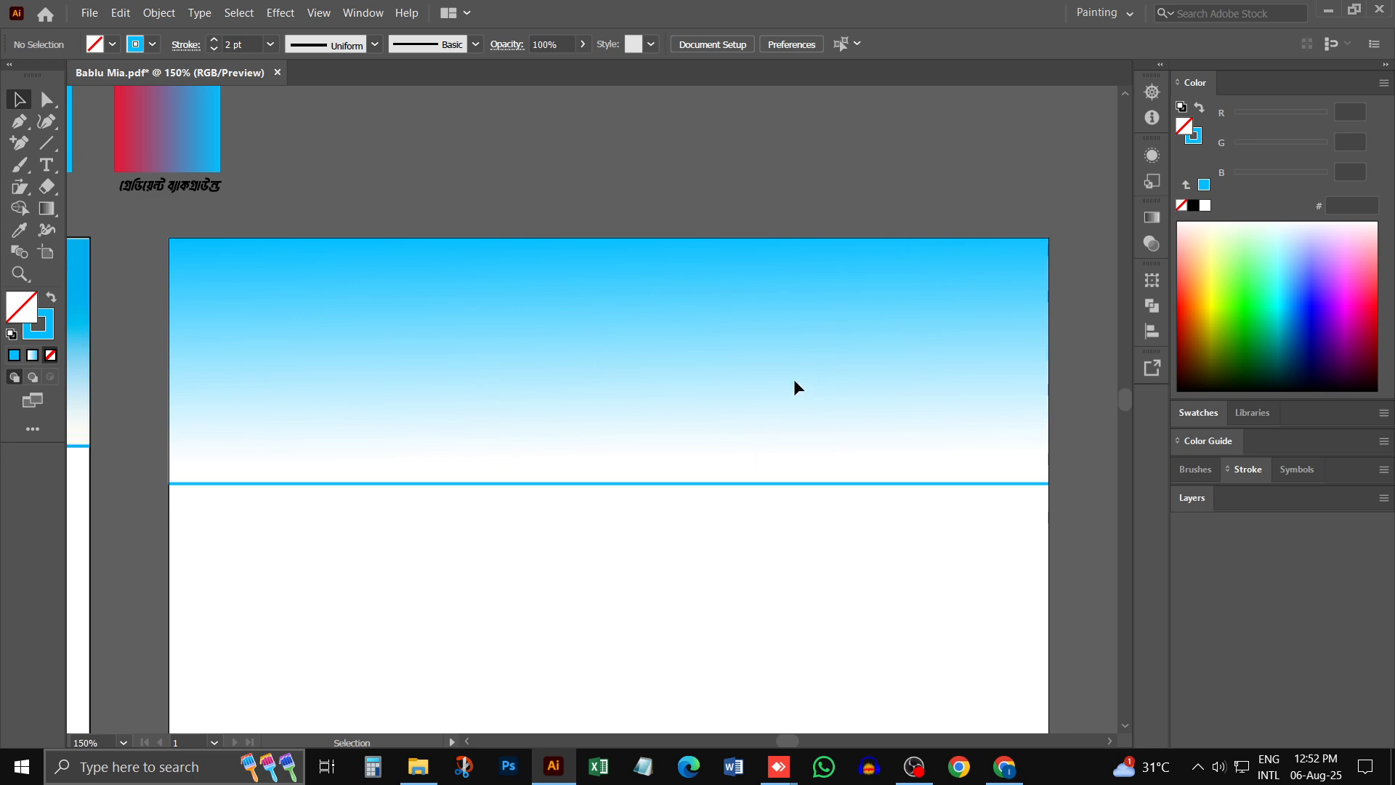
- Compare the new header band with the certificate's header and examine the round logo, title and contact line there
{"action": "left_click_drag", "start_coordinate": [311, 290], "coordinate": [558, 427]}
{"action": "left_click_drag", "start_coordinate": [668, 301], "coordinate": [1211, 425]}
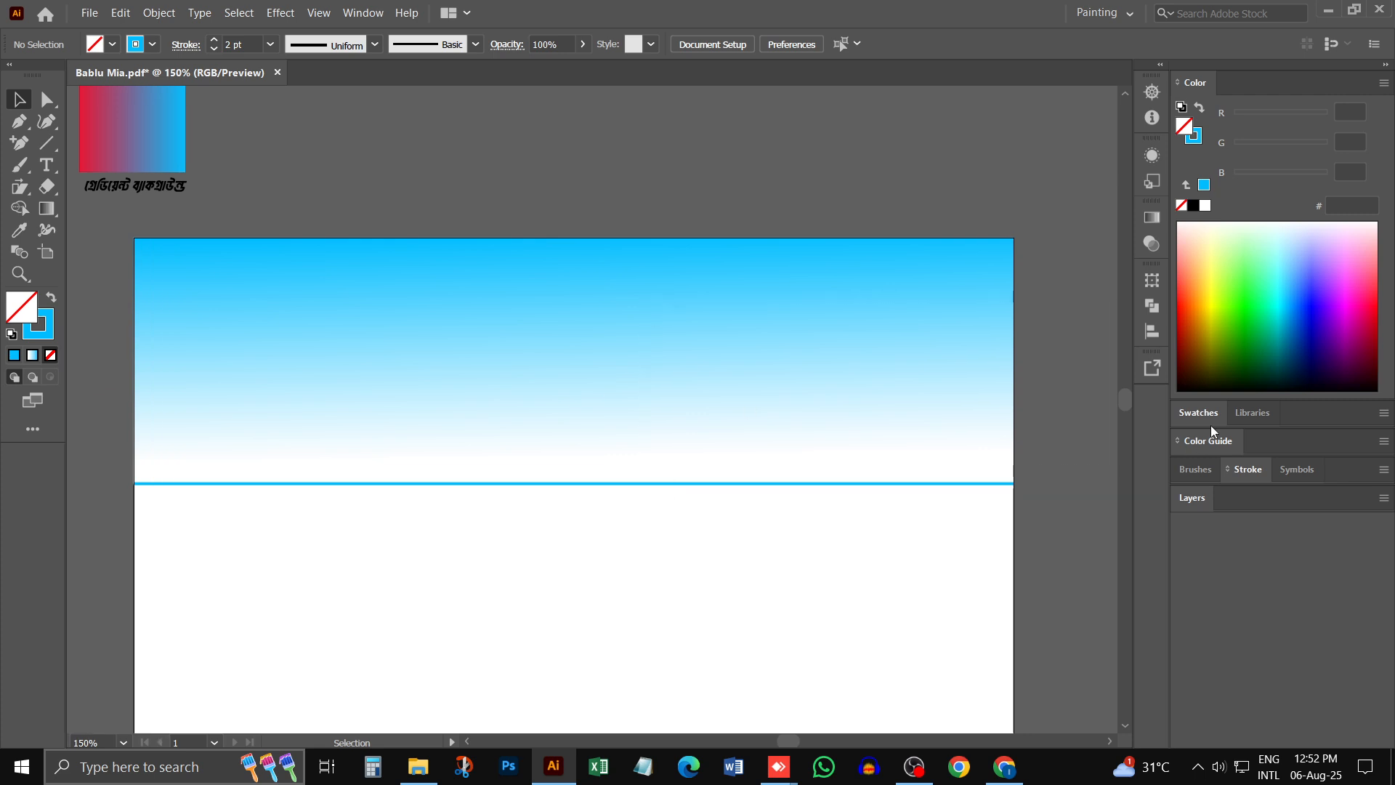
{"action": "left_click_drag", "start_coordinate": [436, 258], "coordinate": [386, 473]}
{"action": "key", "text": "ctrl+minus"}
{"action": "key", "text": "ctrl+minus"}
{"action": "left_click_drag", "start_coordinate": [183, 363], "coordinate": [513, 355]}
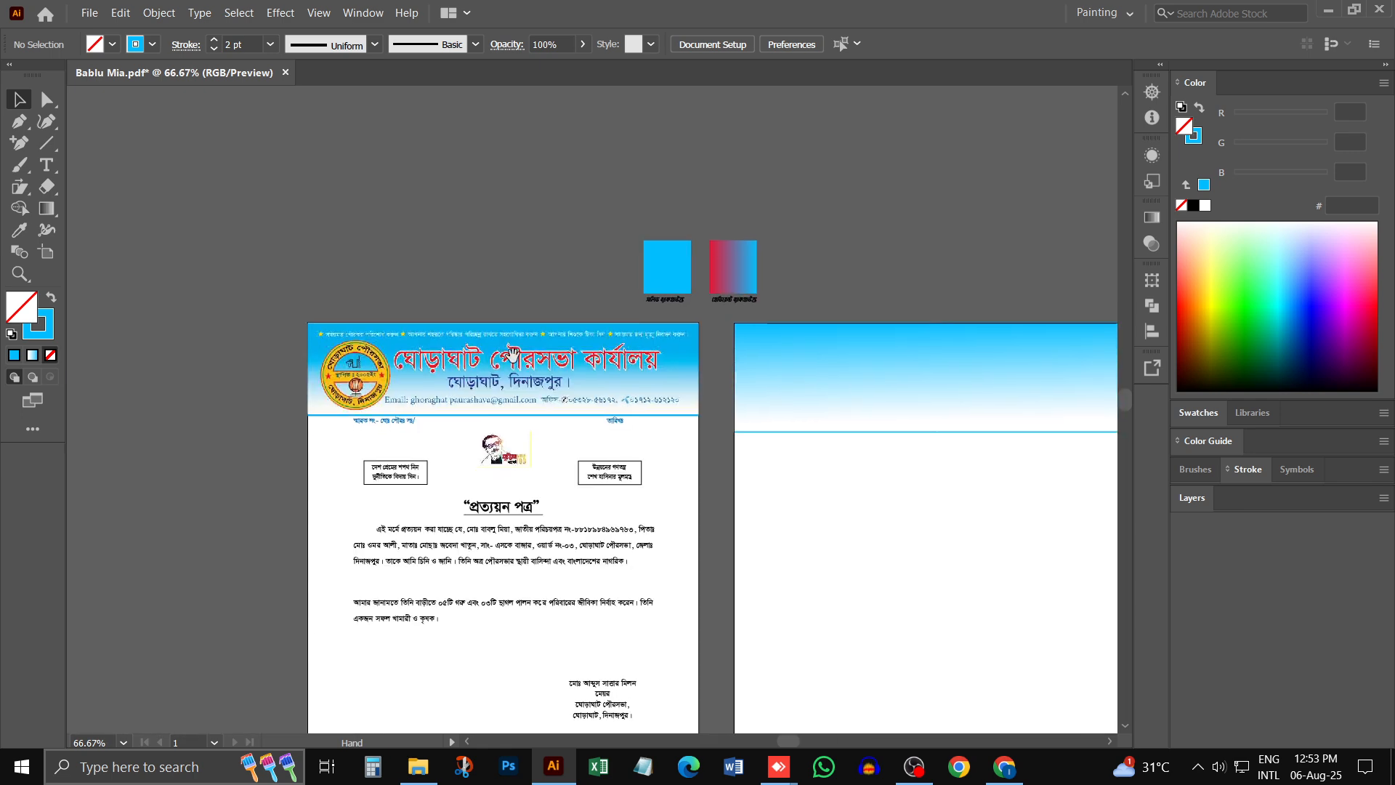
{"action": "left_click", "coordinate": [393, 371], "text": "ctrl"}
{"action": "left_click", "coordinate": [391, 396], "text": "ctrl"}
{"action": "left_click_drag", "start_coordinate": [708, 466], "coordinate": [179, 276]}
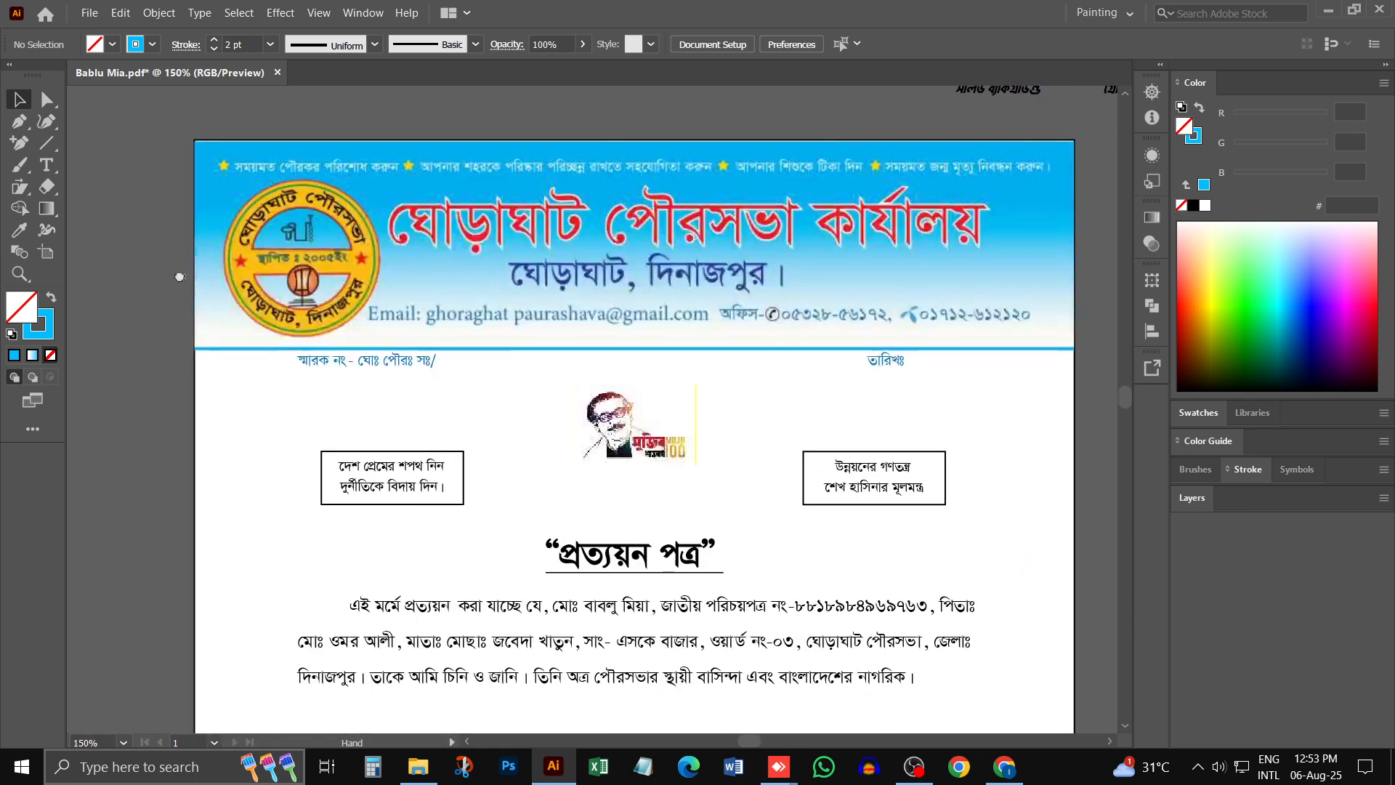
- Switch to Chrome and search Google Images for "Ghoraghat paurasava"
{"action": "left_click", "coordinate": [1004, 767]}
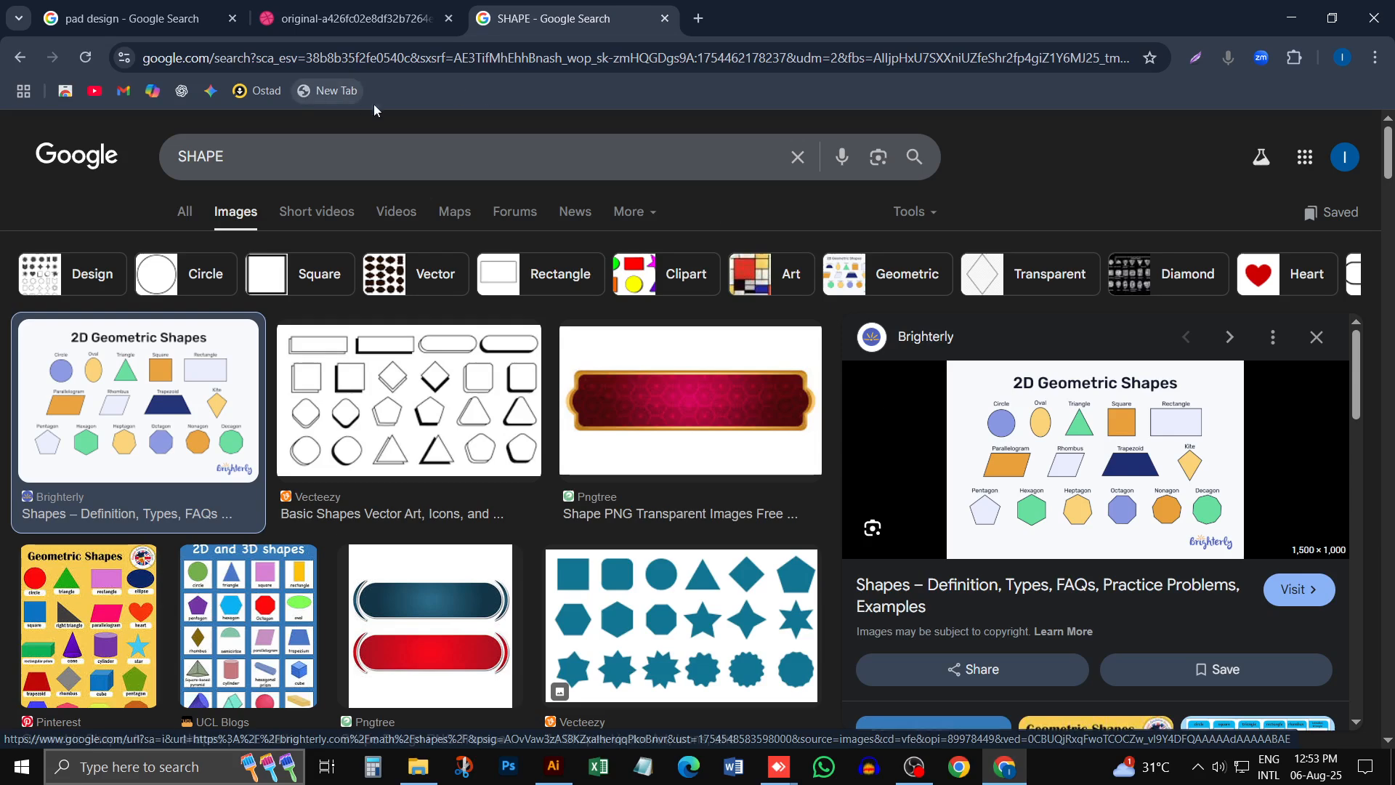
{"action": "left_click_drag", "start_coordinate": [356, 147], "coordinate": [1, 144]}
{"action": "type", "text": "GHP"}
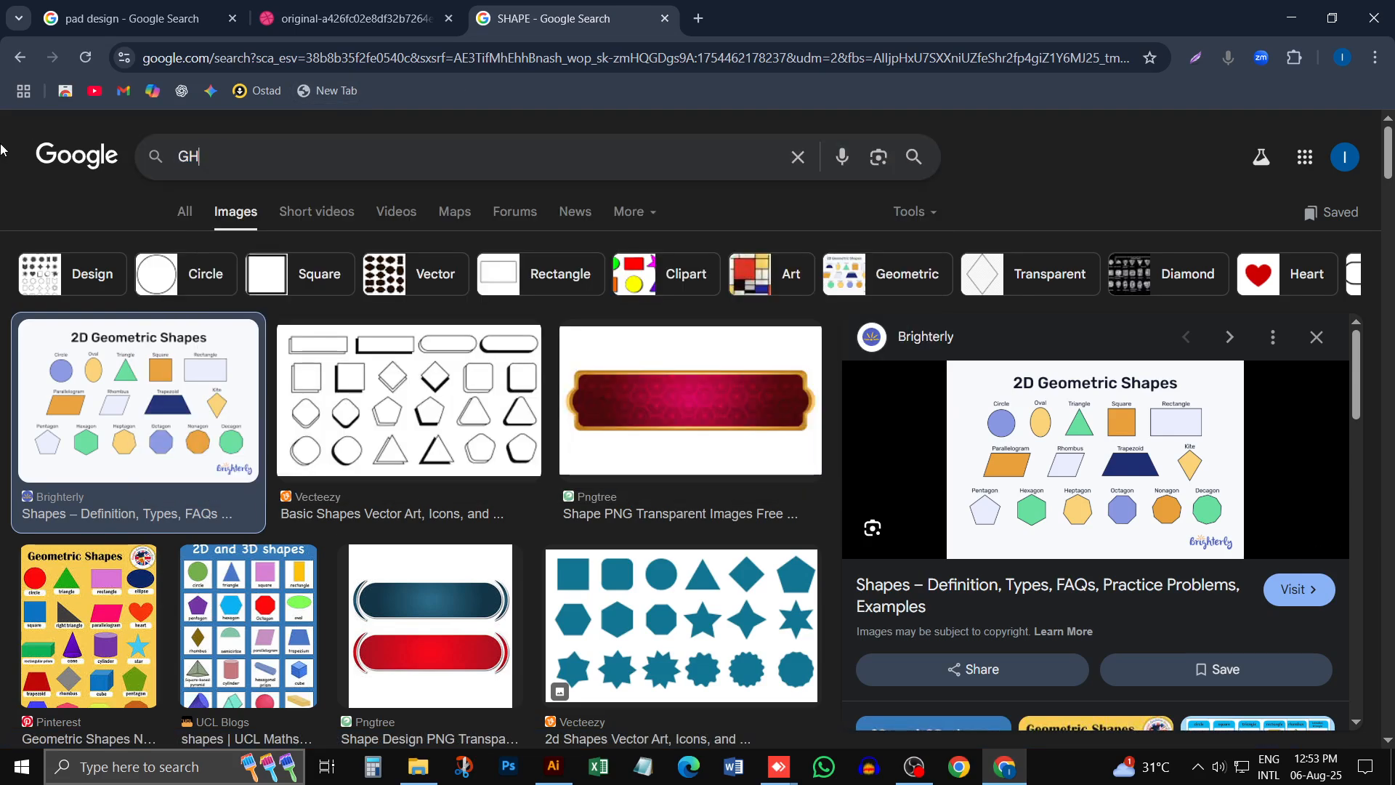
{"action": "key", "text": "BackSpace"}
{"action": "key", "text": "BackSpace"}
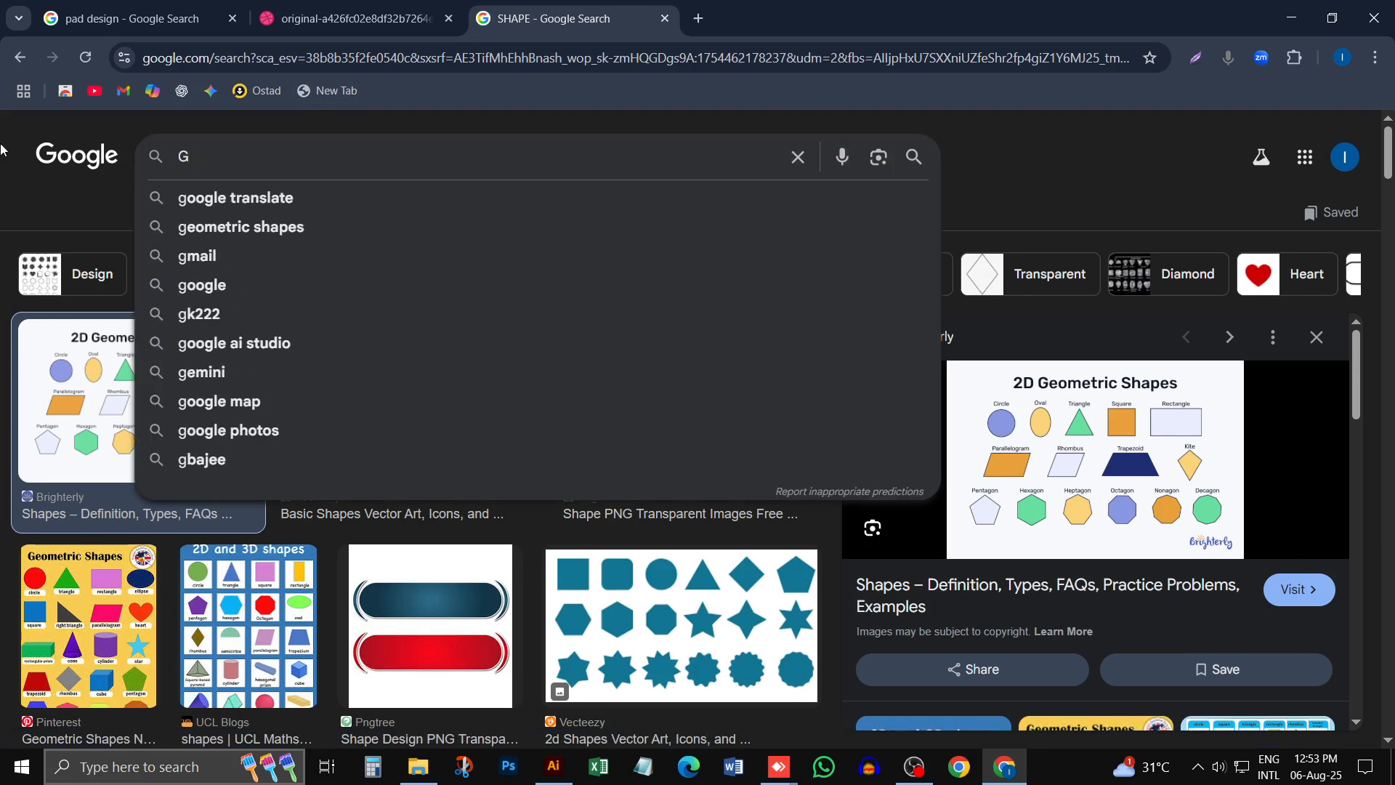
{"action": "type", "text": "hp"}
{"action": "key", "text": "BackSpace"}
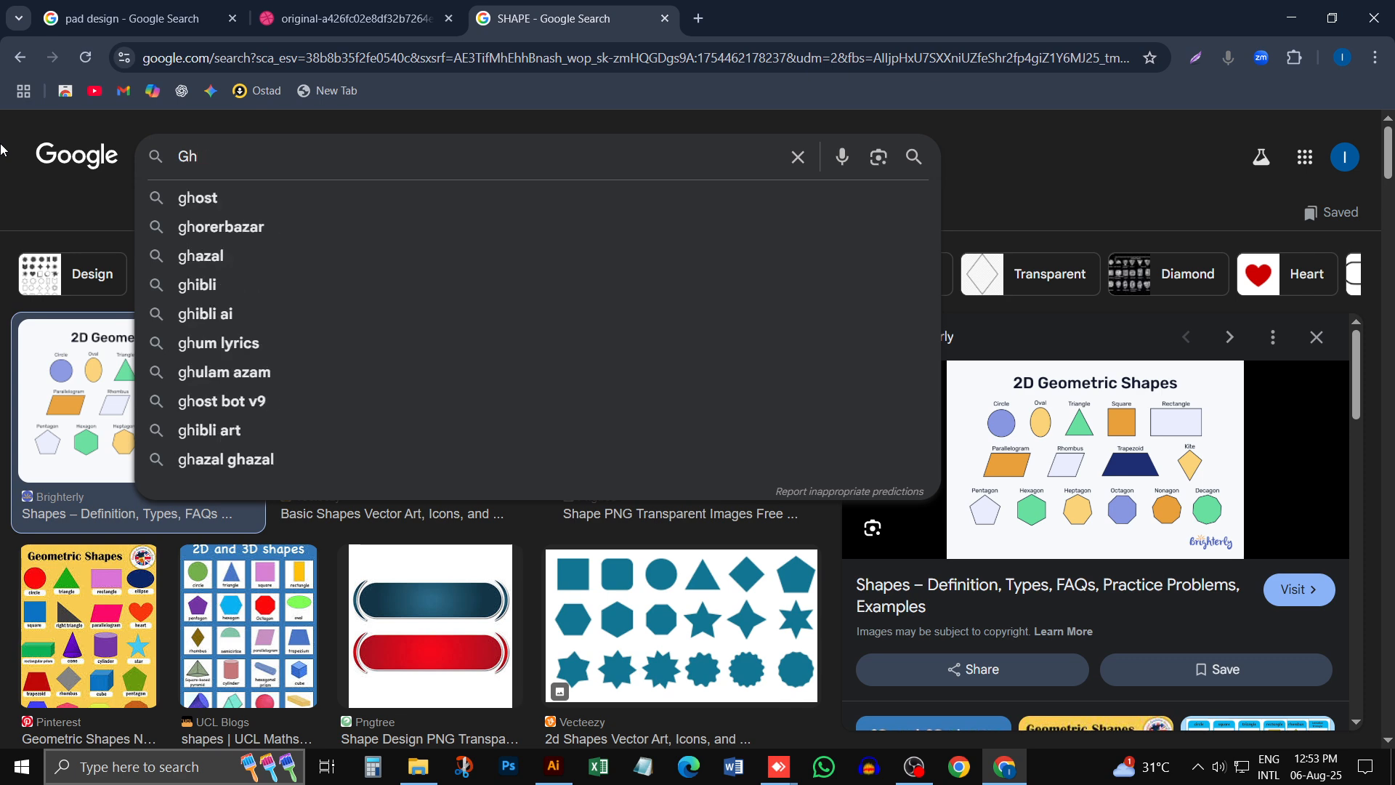
{"action": "type", "text": "oragat"}
{"action": "key", "text": "BackSpace"}
{"action": "key", "text": "BackSpace"}
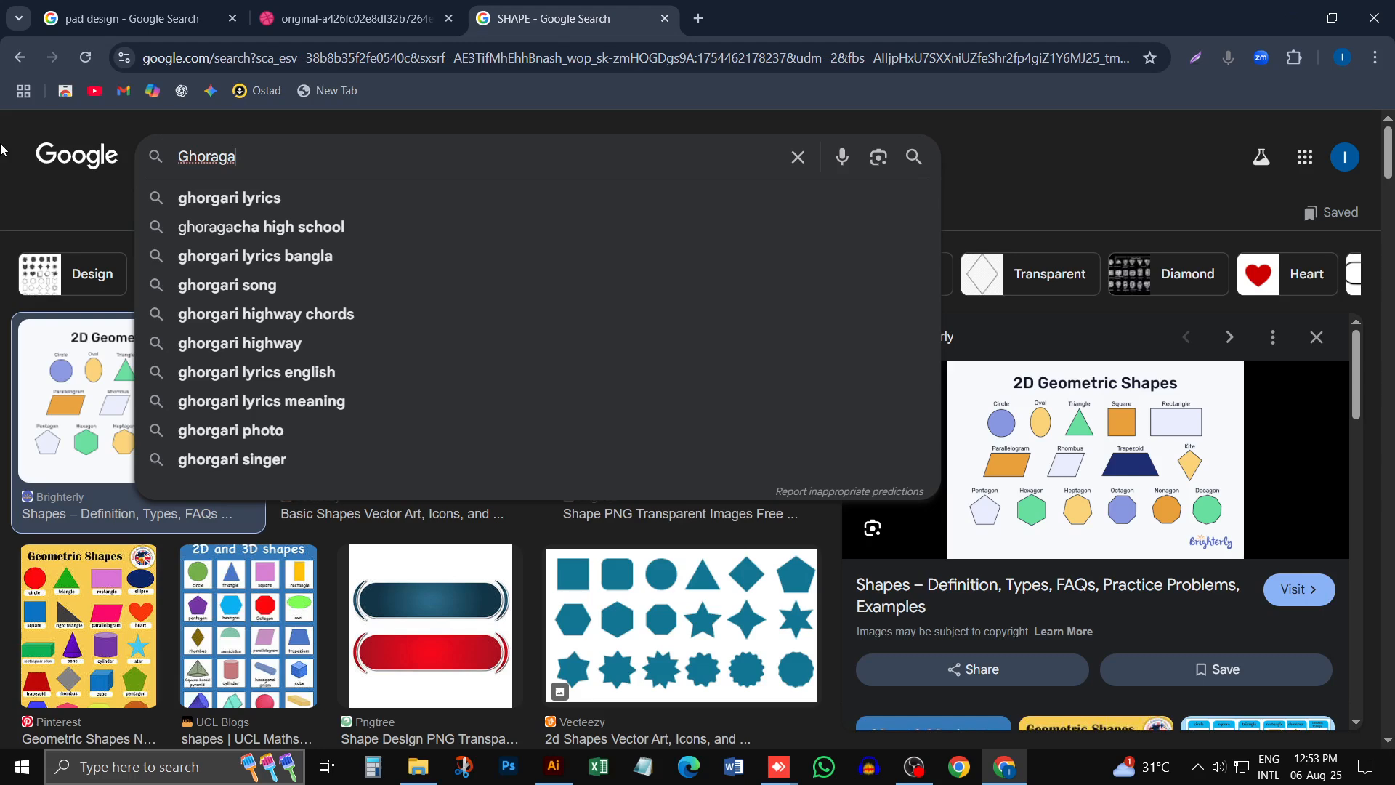
{"action": "type", "text": "hat [a"}
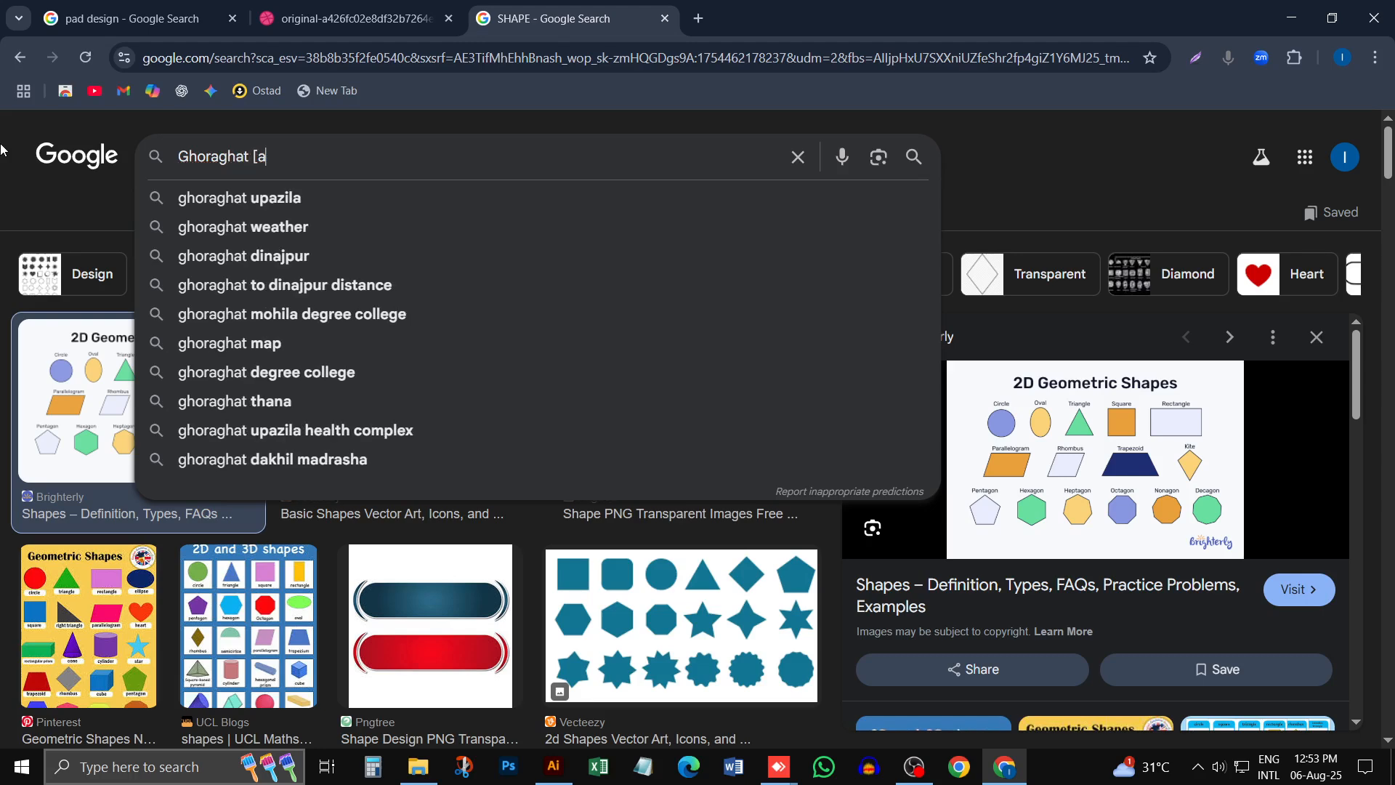
{"action": "key", "text": "BackSpace"}
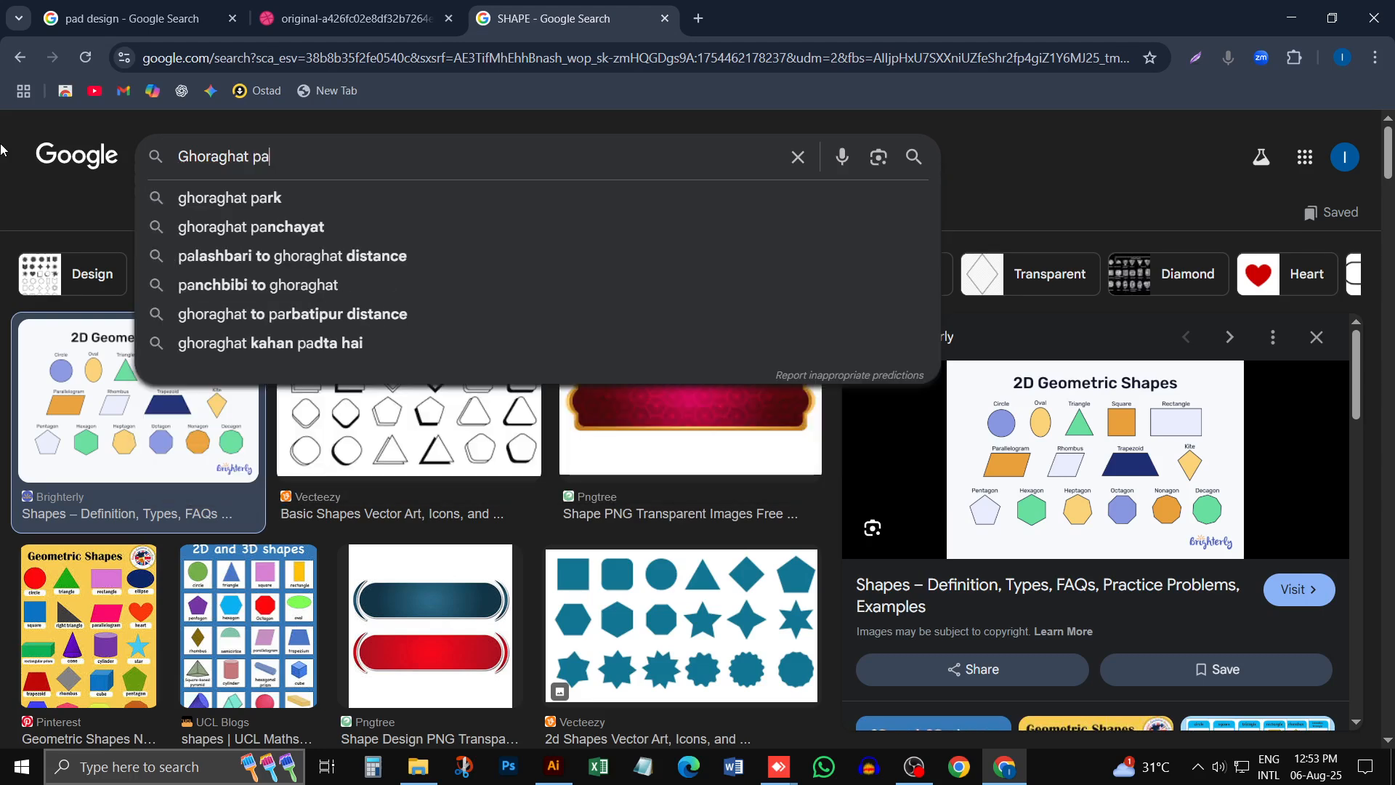
{"action": "type", "text": "u"}
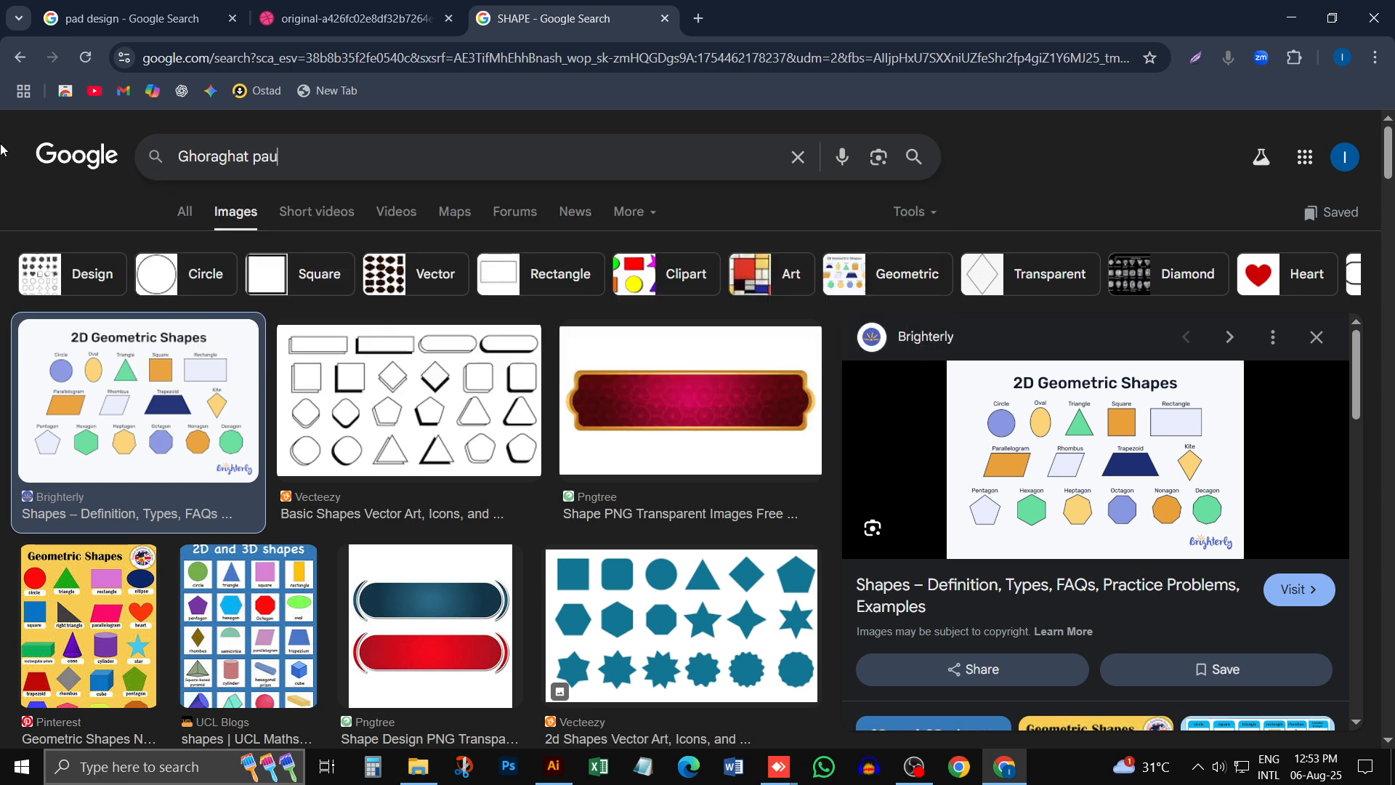
{"action": "type", "text": "rasava"}
{"action": "key", "text": "Return"}
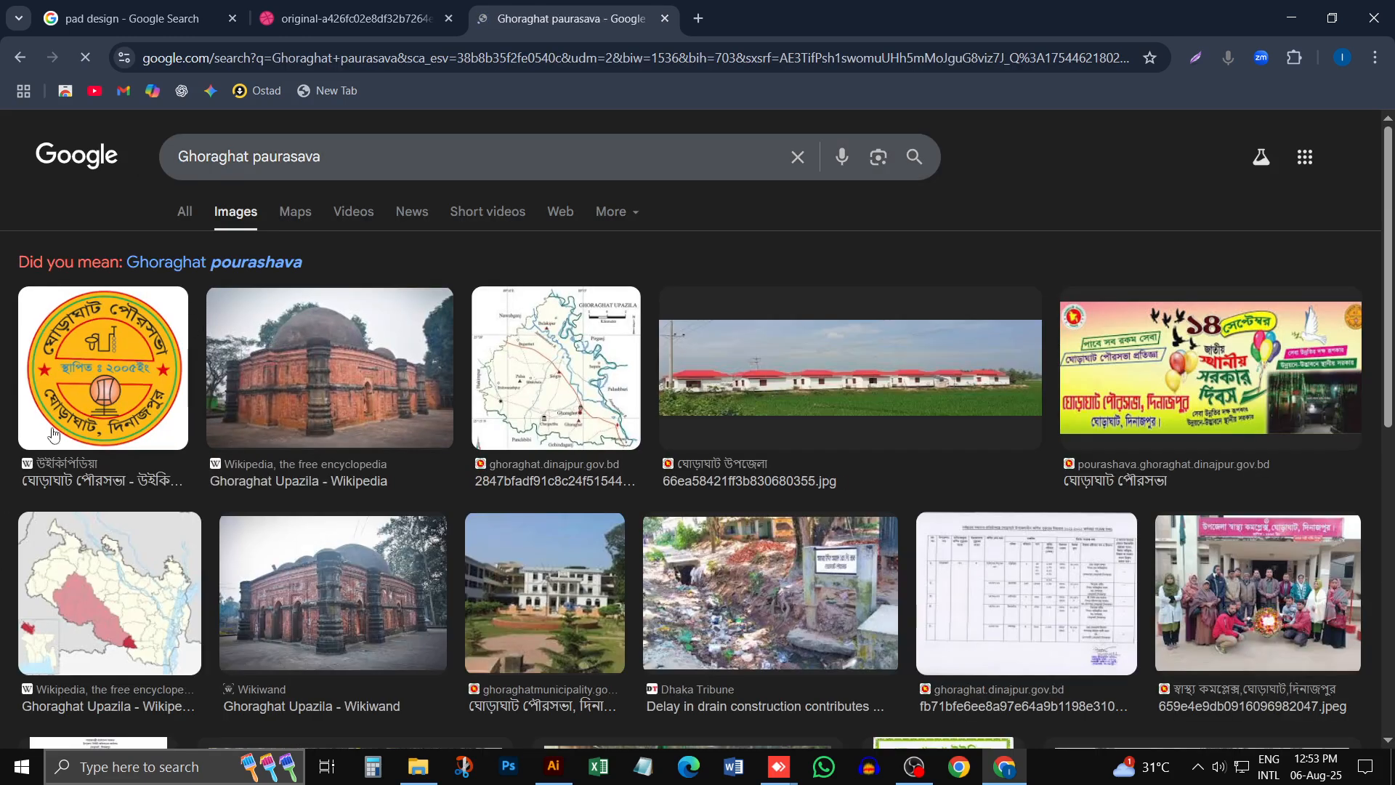
- Open the round yellow municipality logo from the image results and save it as a PNG file on the Desktop
{"action": "left_click", "coordinate": [105, 382]}
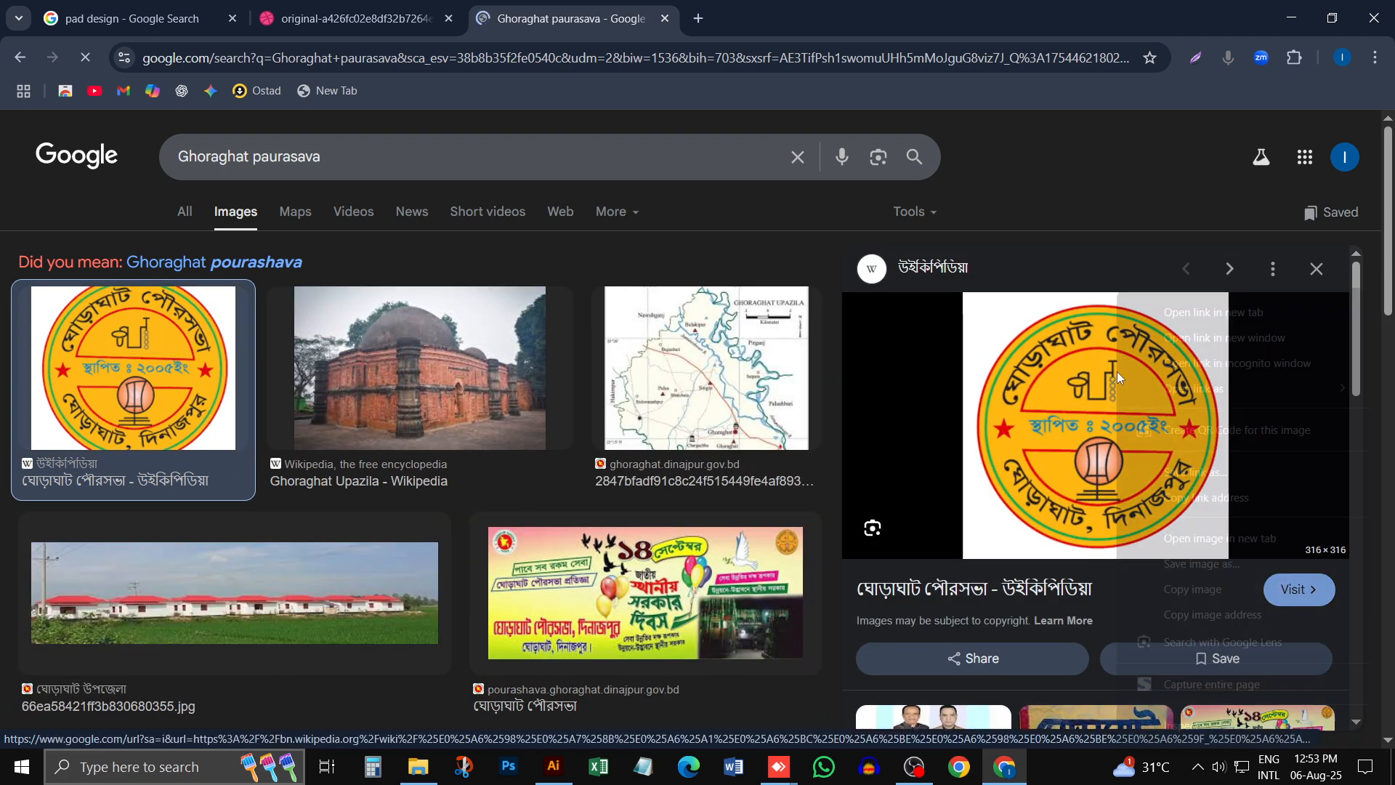
{"action": "right_click", "coordinate": [1119, 377]}
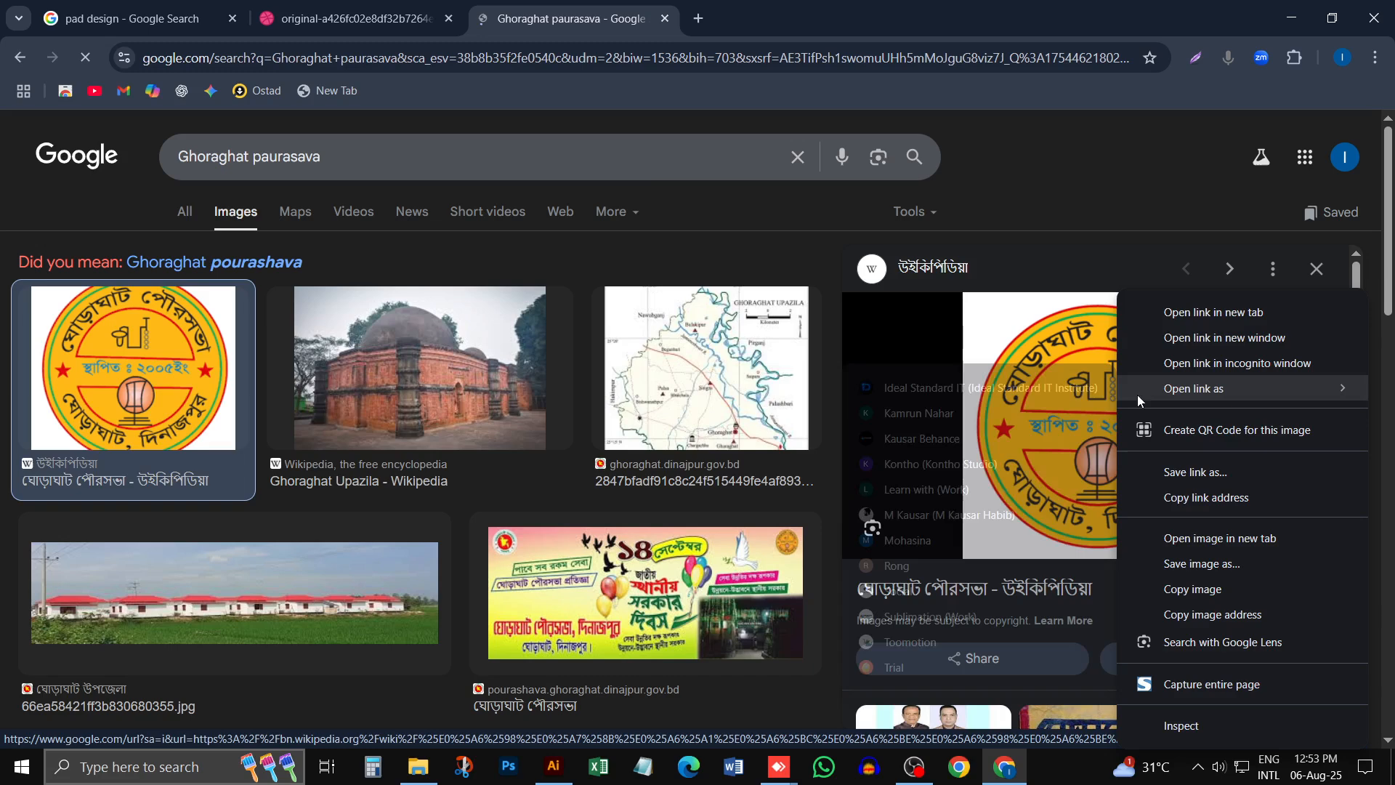
{"action": "left_click", "coordinate": [1222, 564]}
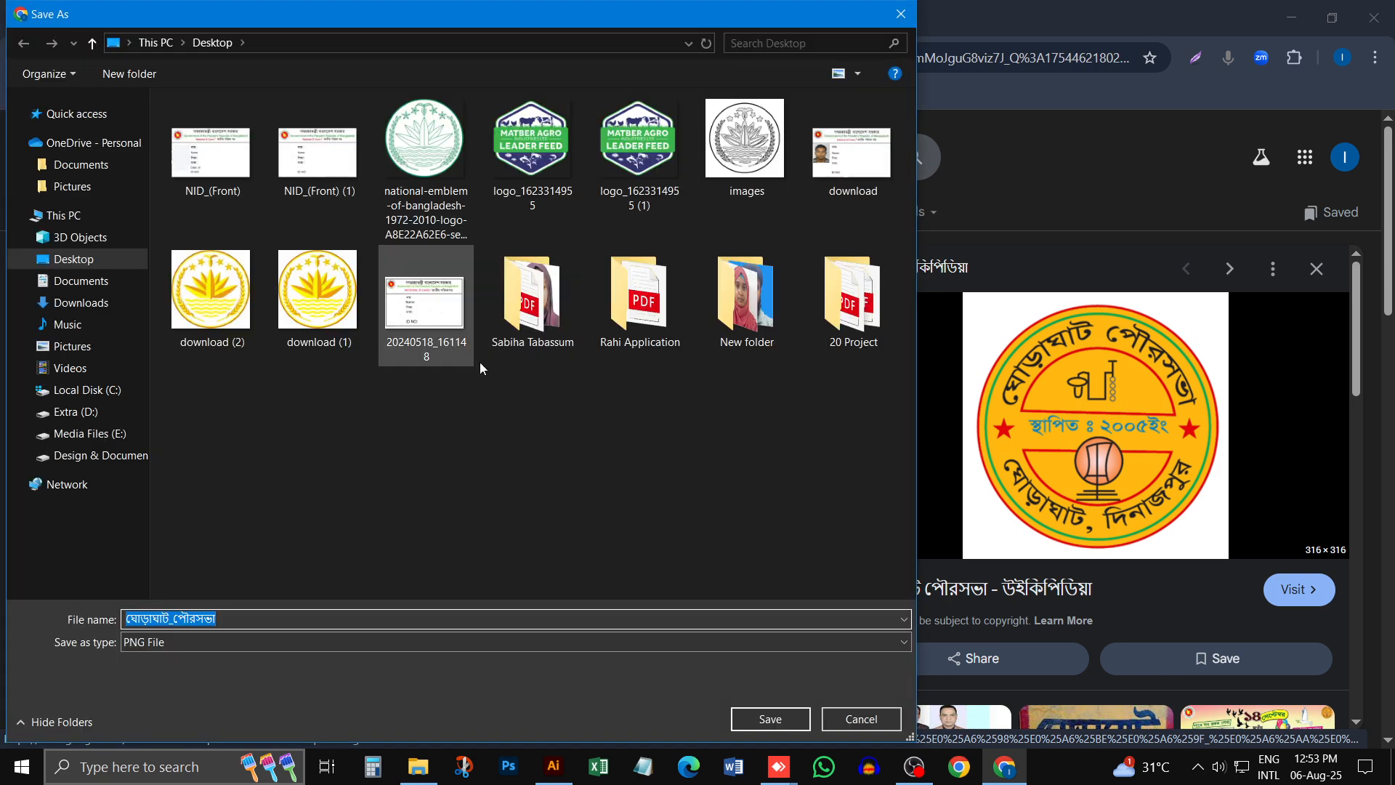
{"action": "left_click", "coordinate": [59, 260]}
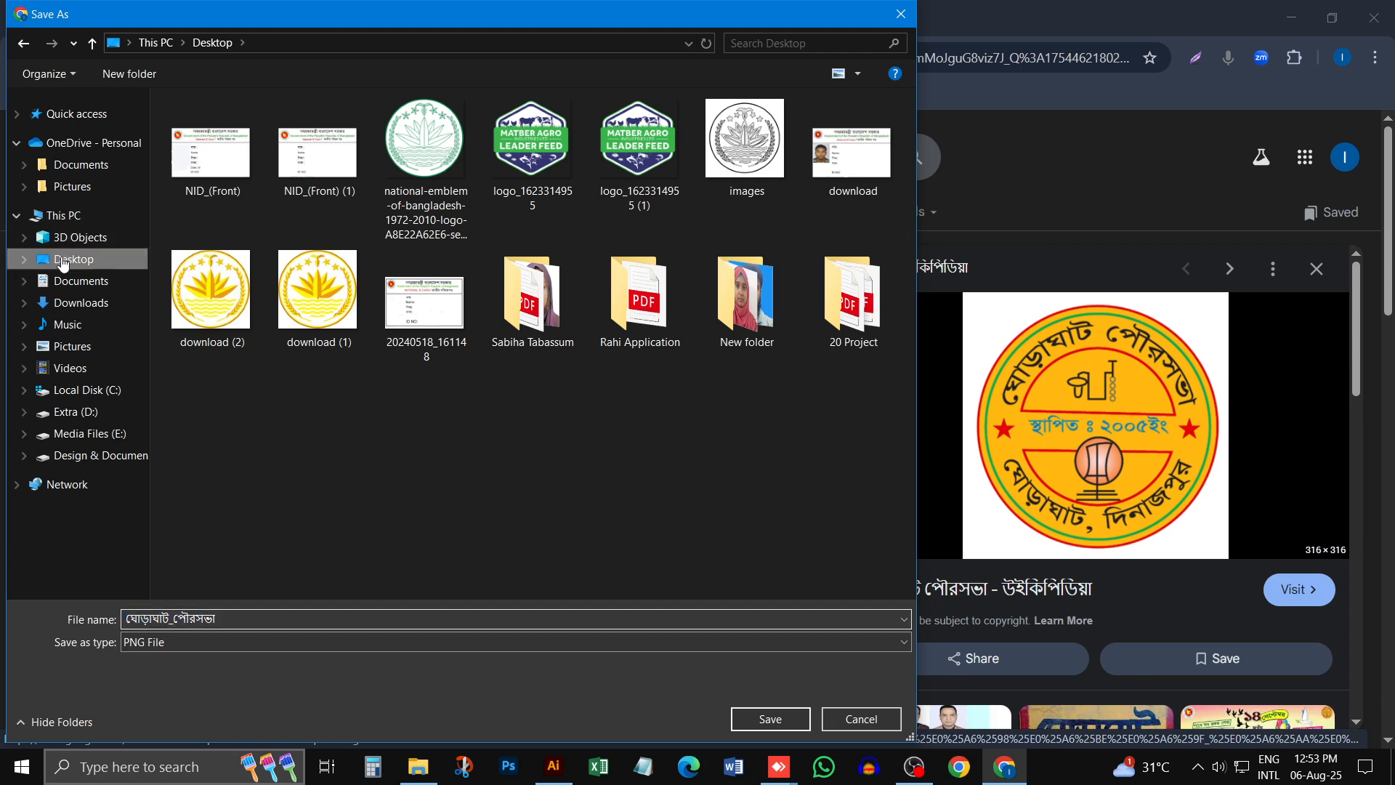
{"action": "left_click", "coordinate": [772, 719]}
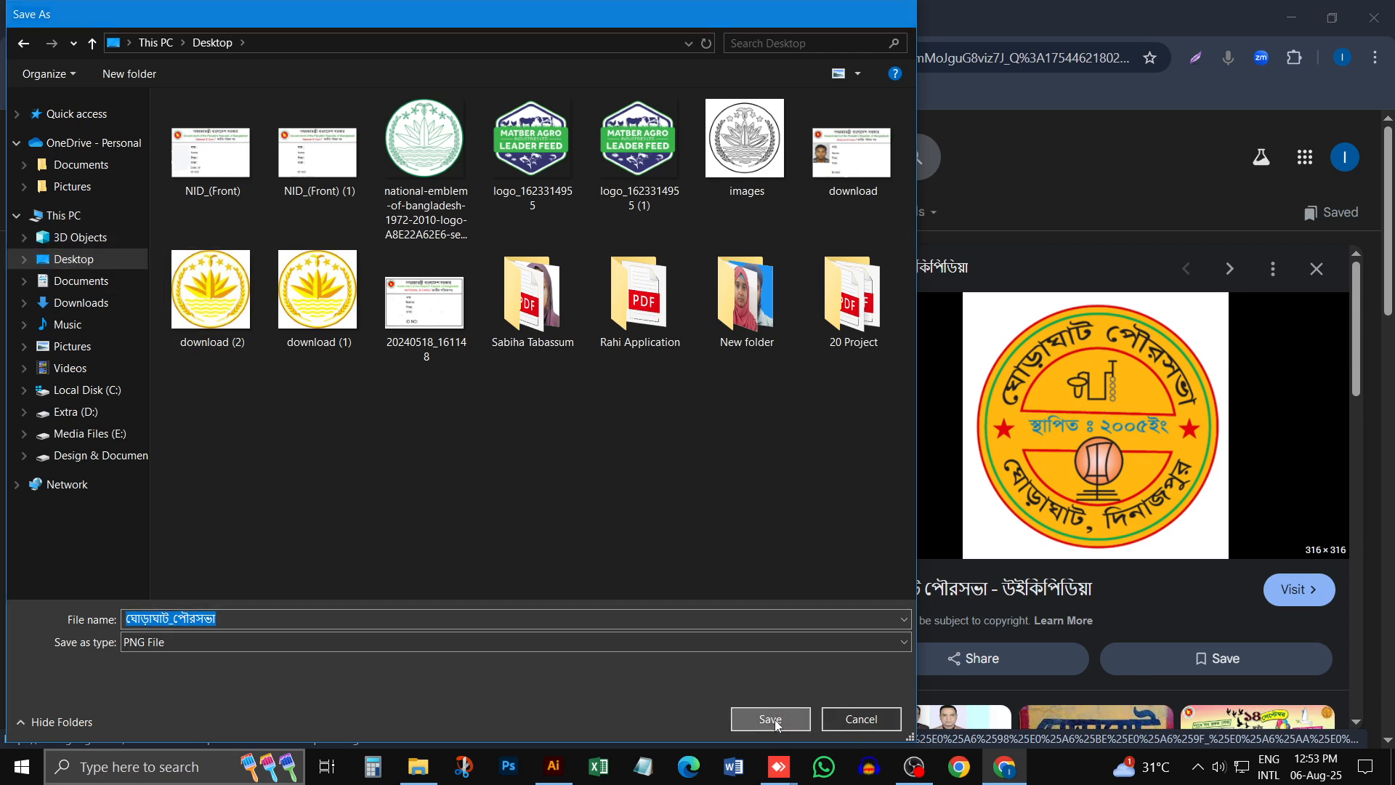
- Place the downloaded municipality logo PNG from Chrome's recent downloads into the Illustrator document
{"action": "left_click", "coordinate": [1310, 63]}
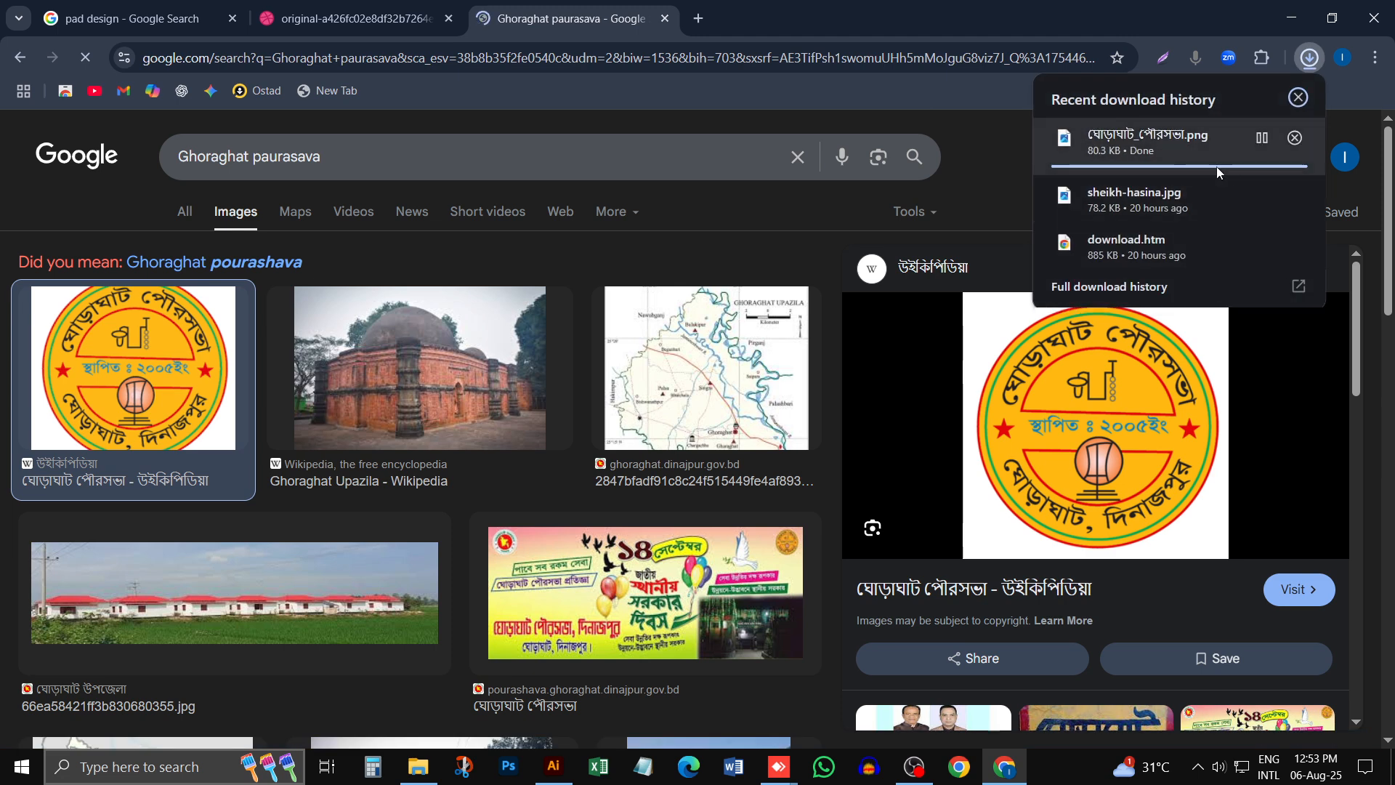
{"action": "left_click_drag", "start_coordinate": [1131, 145], "coordinate": [772, 412]}
{"action": "key", "text": "ctrl+minus"}
{"action": "key", "text": "ctrl+minus"}
{"action": "key", "text": "ctrl+minus"}
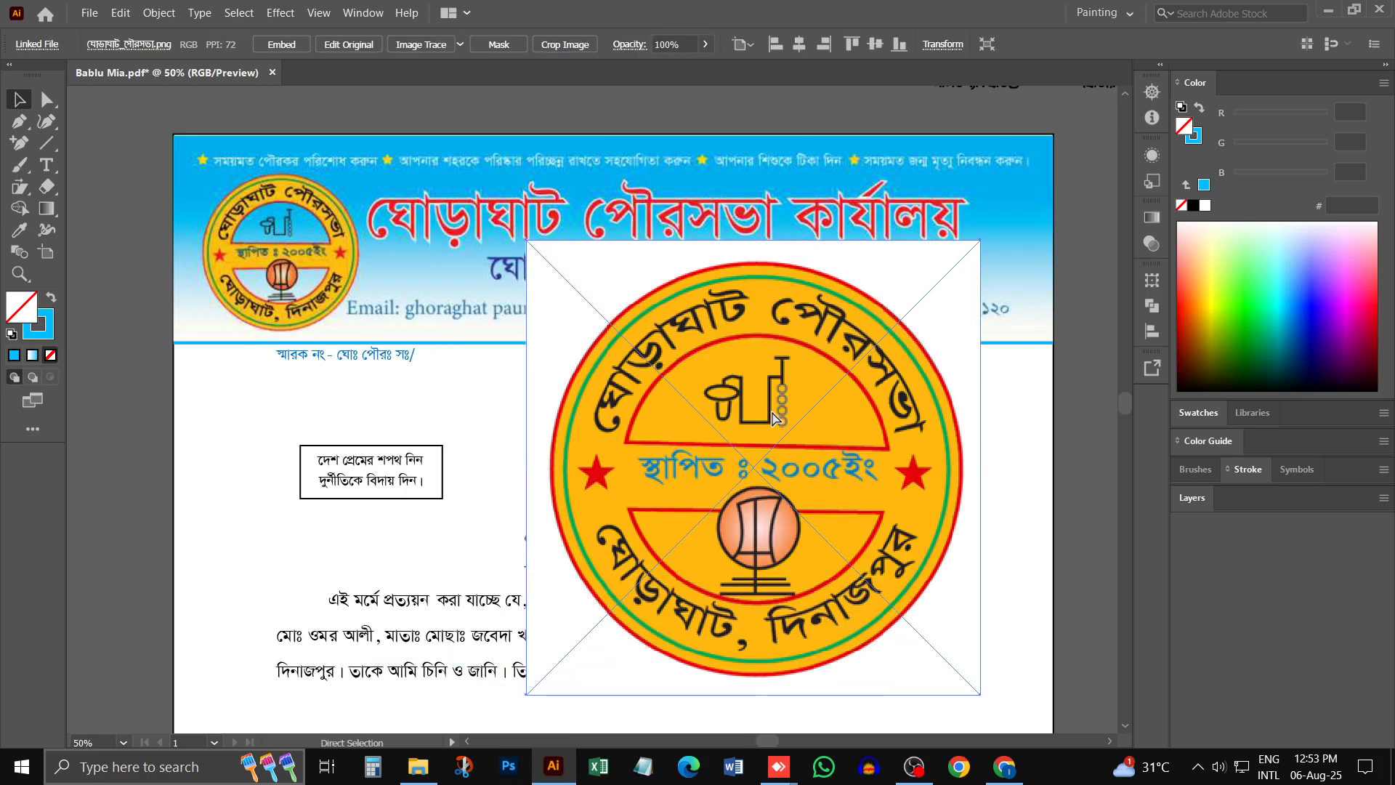
- Move the placed logo off the certificate to the empty pasteboard on the right side of the new letterhead artboard
{"action": "mouse_move", "coordinate": [562, 405]}
{"action": "left_mouse_down"}
{"action": "mouse_move", "coordinate": [851, 426]}
{"action": "mouse_move", "coordinate": [830, 494]}
{"action": "left_mouse_up"}
{"action": "left_click_drag", "start_coordinate": [839, 491], "coordinate": [860, 223]}
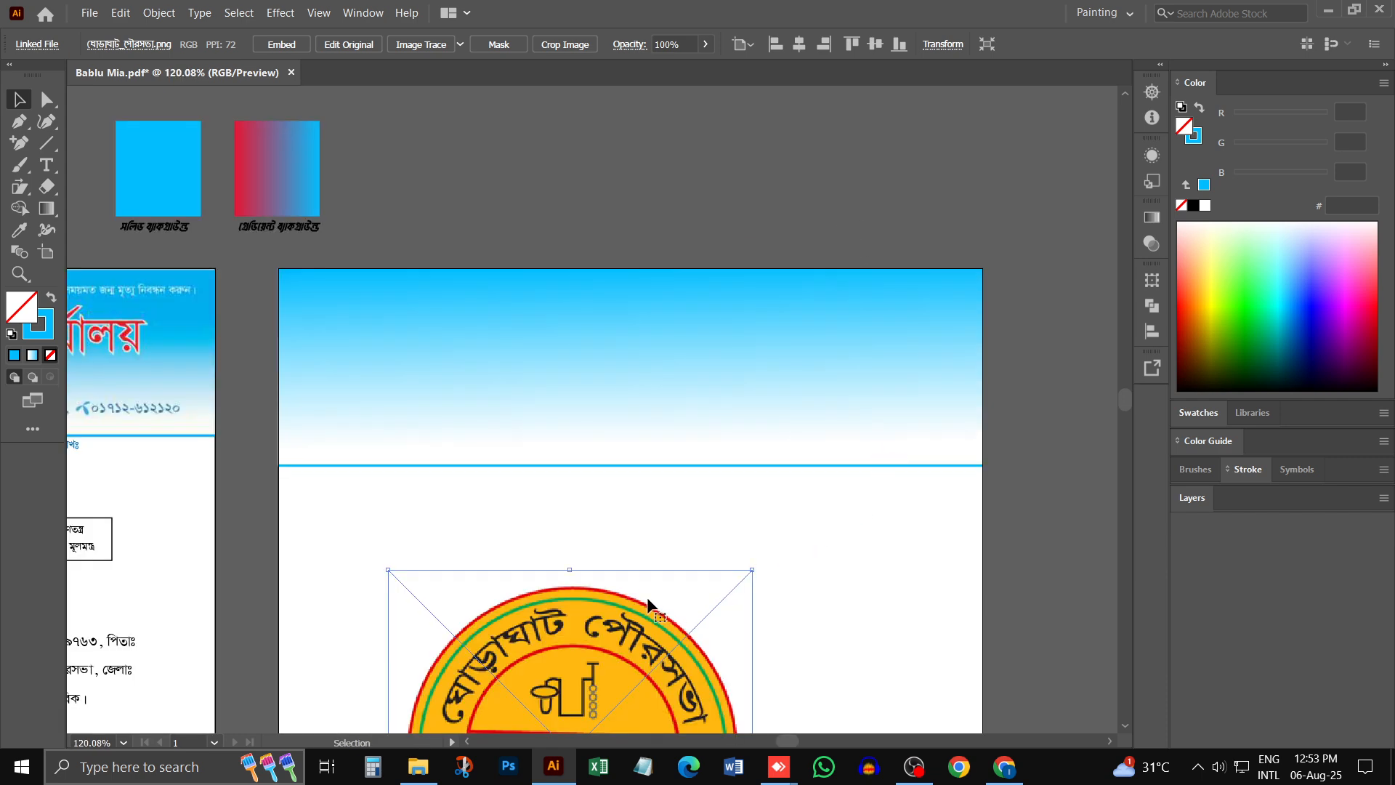
{"action": "scroll", "coordinate": [653, 606], "scroll_direction": "down", "scroll_amount": 2}
{"action": "key", "text": "ctrl+1"}
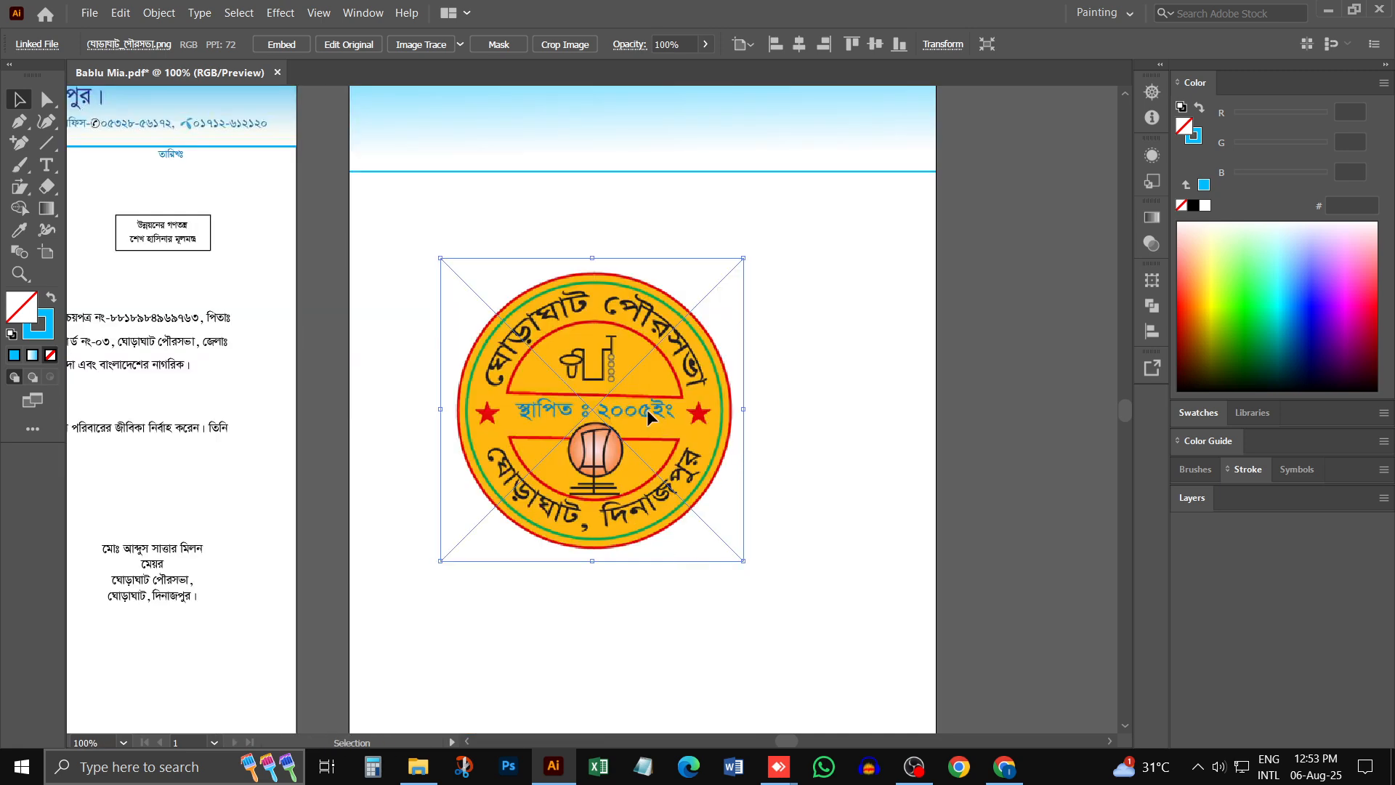
{"action": "left_click_drag", "start_coordinate": [646, 416], "coordinate": [1093, 427]}
{"action": "left_click_drag", "start_coordinate": [827, 441], "coordinate": [404, 430]}
{"action": "left_click_drag", "start_coordinate": [714, 423], "coordinate": [798, 423]}
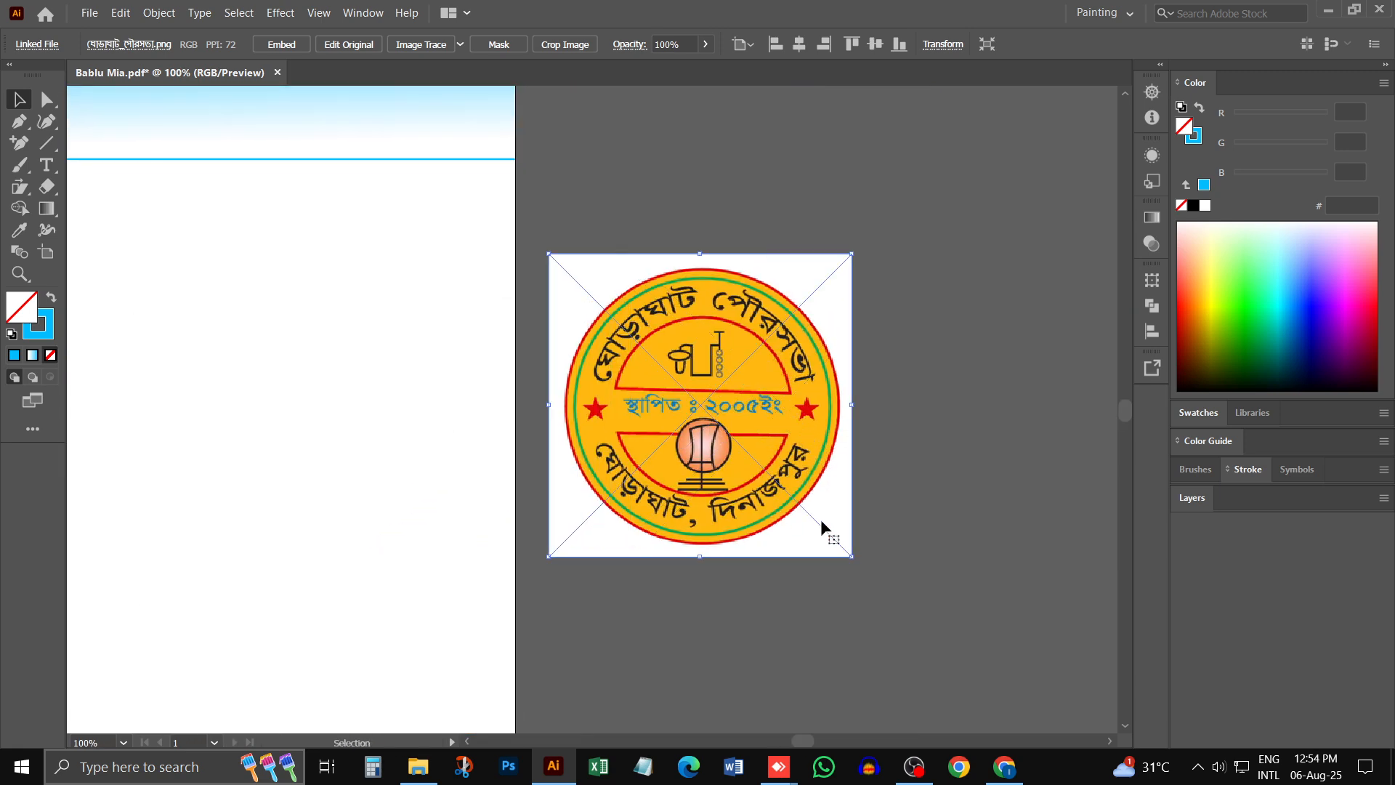
- Scale the placed municipality logo down about its centre to about 3.78 in square on the pasteboard
{"action": "left_click_drag", "start_coordinate": [703, 244], "coordinate": [700, 275]}
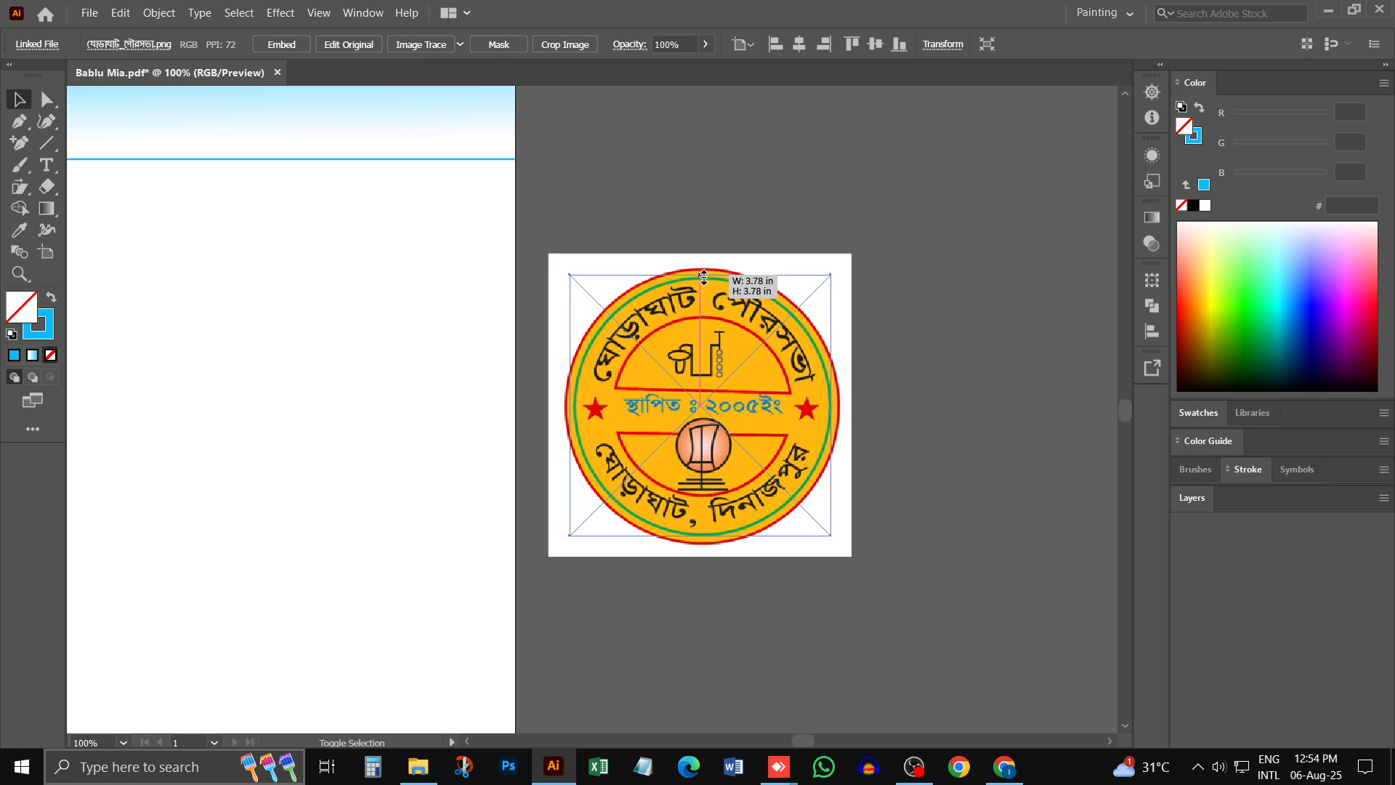
{"action": "left_click", "coordinate": [884, 386]}
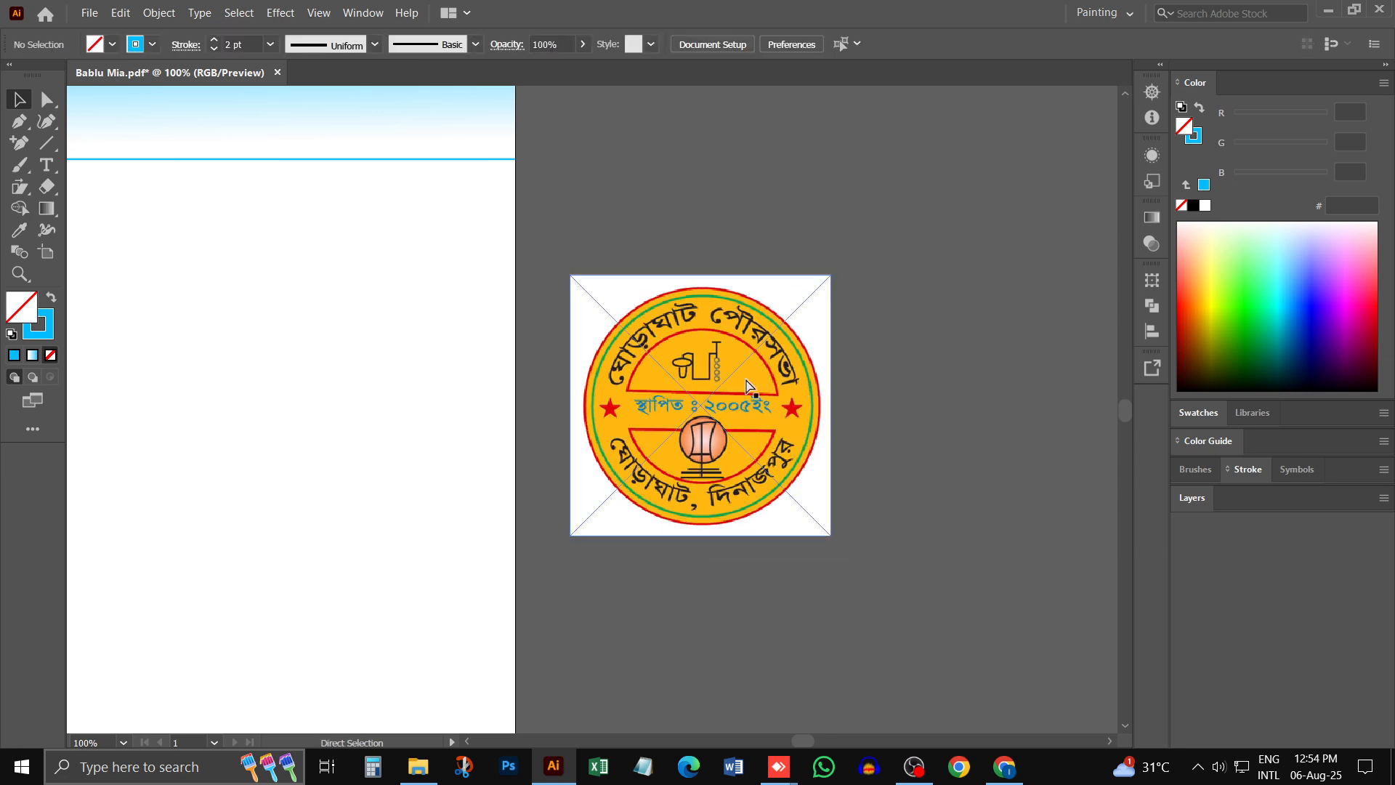
{"action": "left_click", "coordinate": [746, 401], "text": "ctrl"}
{"action": "left_click_drag", "start_coordinate": [642, 422], "coordinate": [663, 389]}
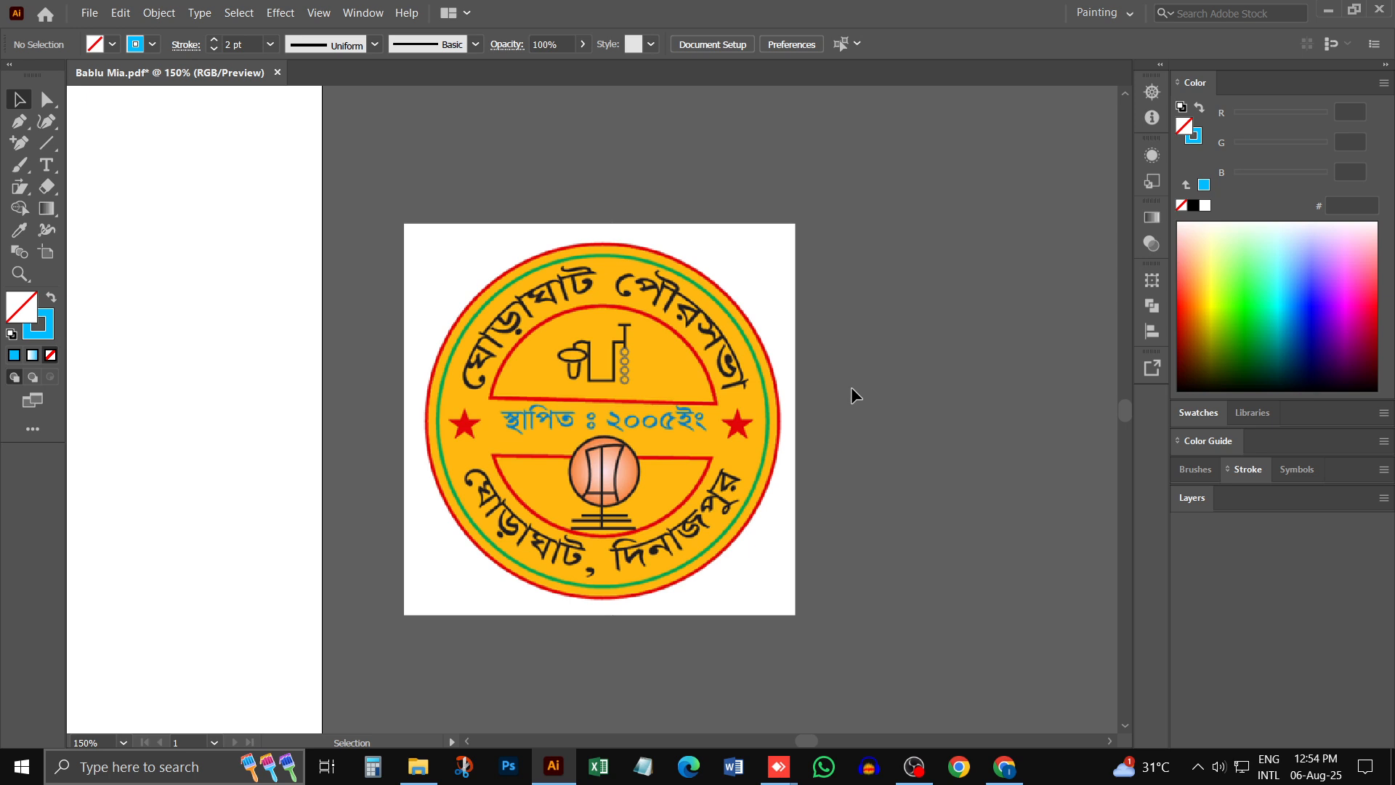
{"action": "left_click", "coordinate": [642, 409]}
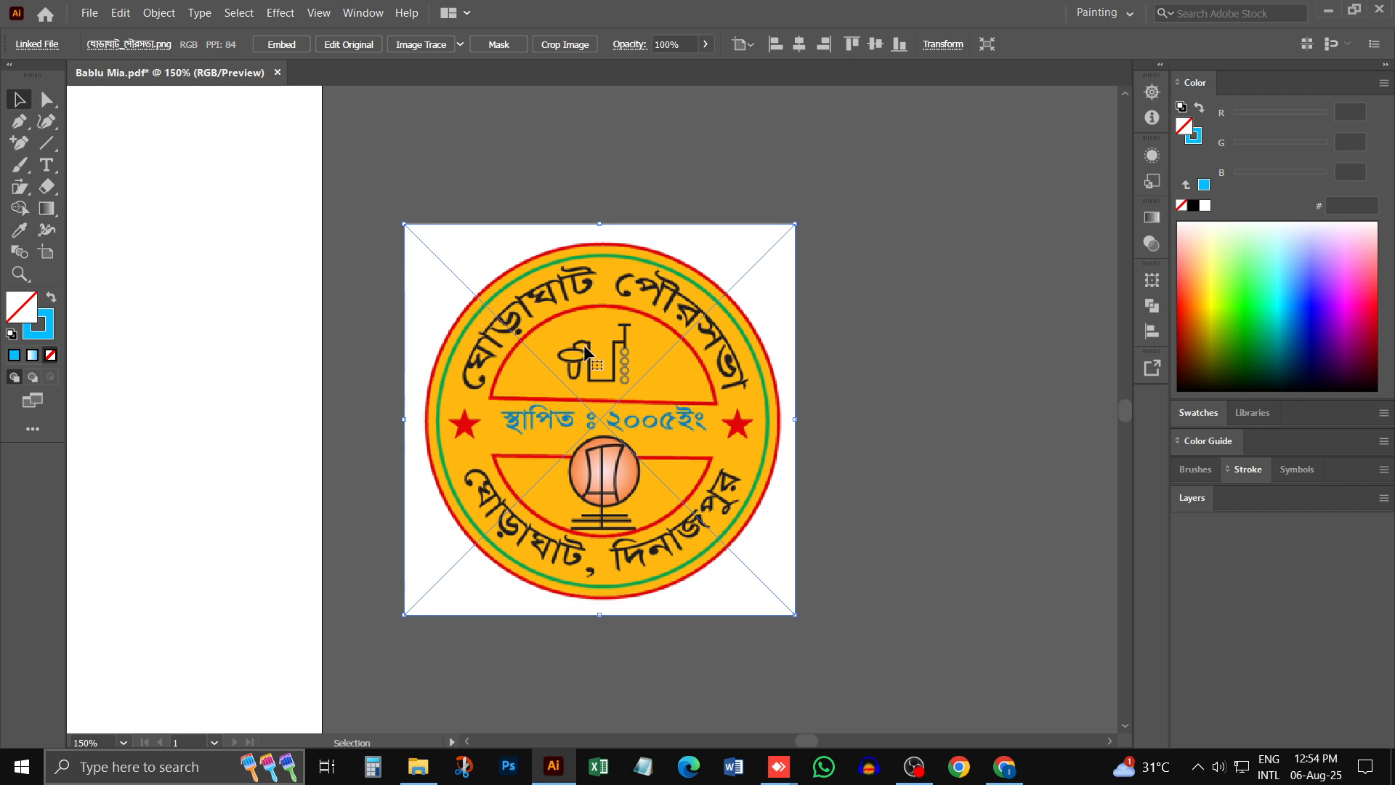
{"action": "left_click", "coordinate": [902, 323]}
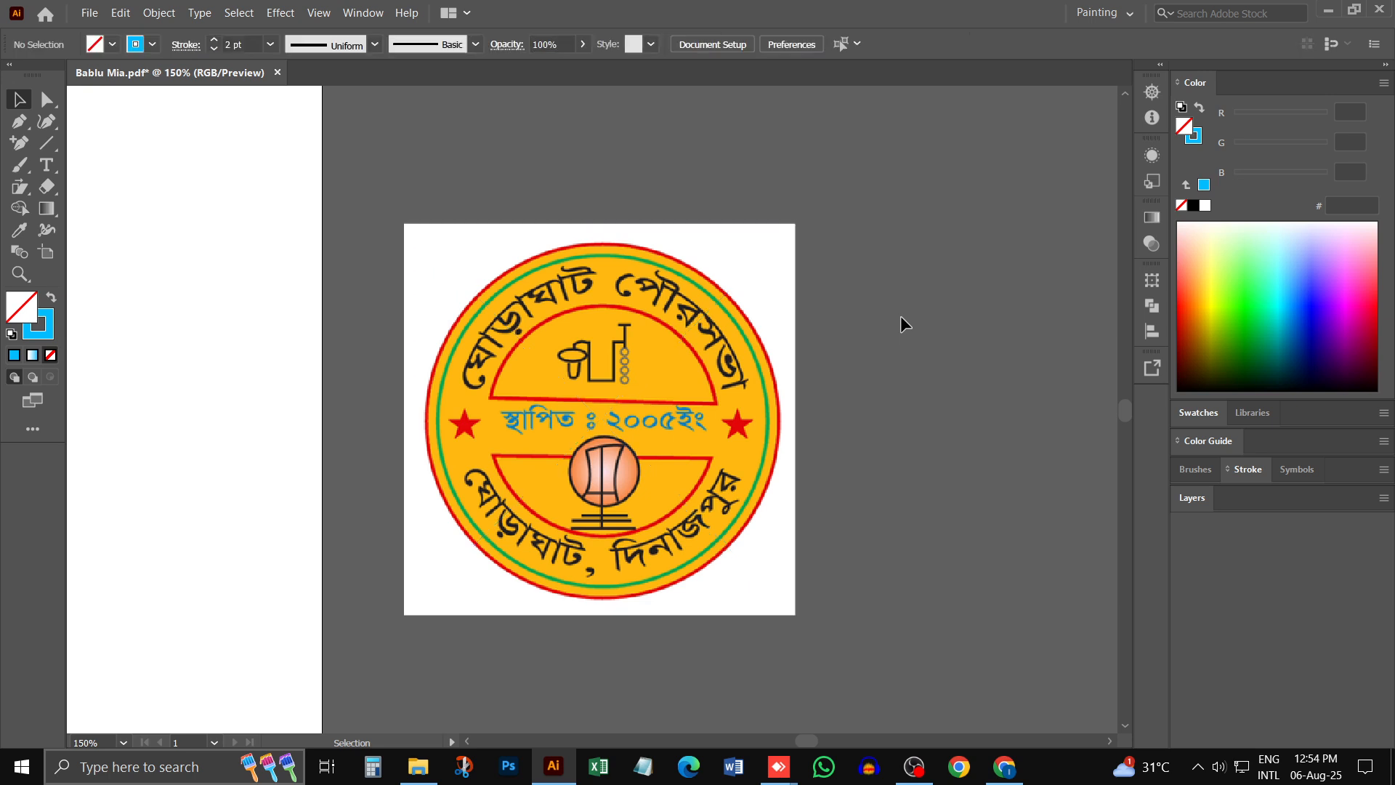
- Try Image Trace on the logo with the Default, Low Fidelity Photo and High Fidelity Photo presets, undoing each trace
{"action": "left_click", "coordinate": [748, 270]}
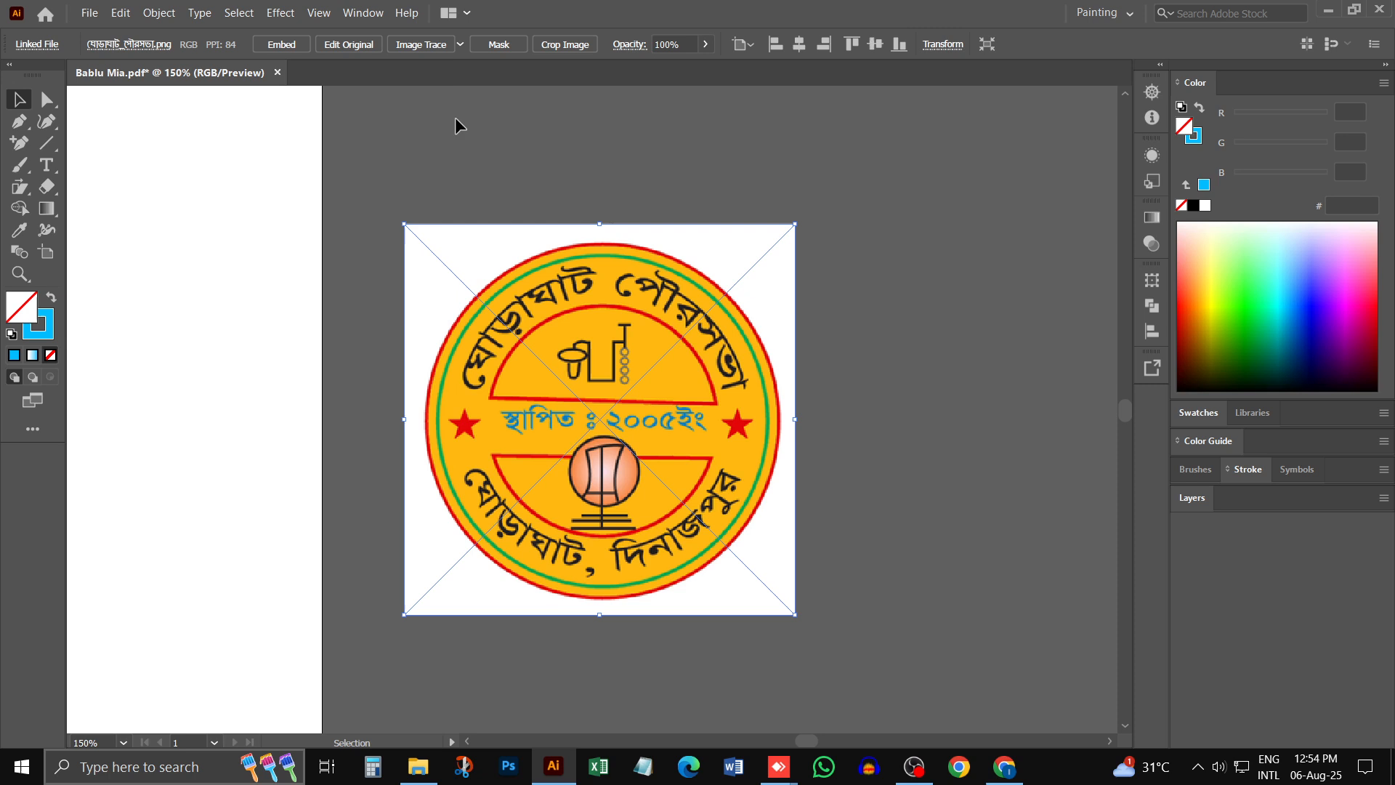
{"action": "left_click", "coordinate": [421, 45]}
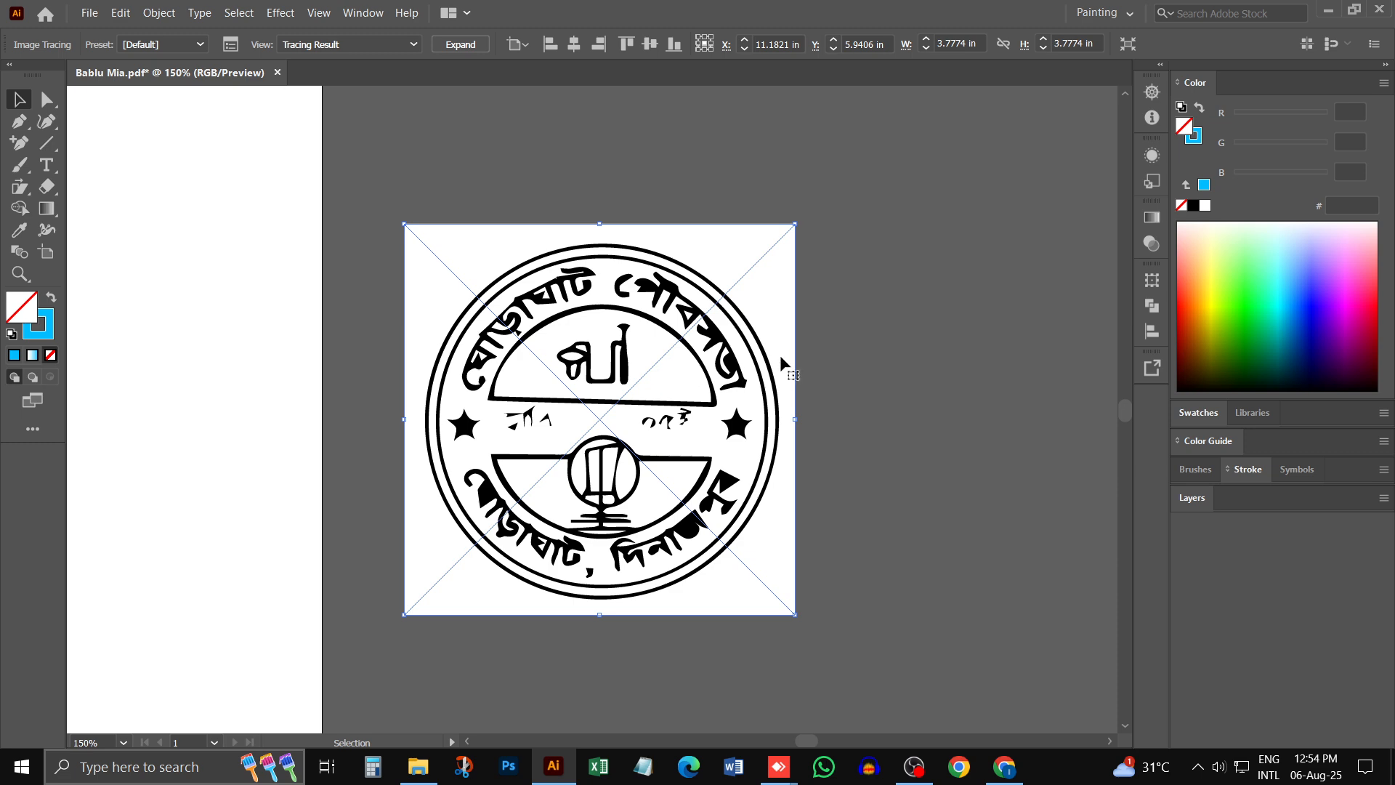
{"action": "key", "text": "ctrl+z"}
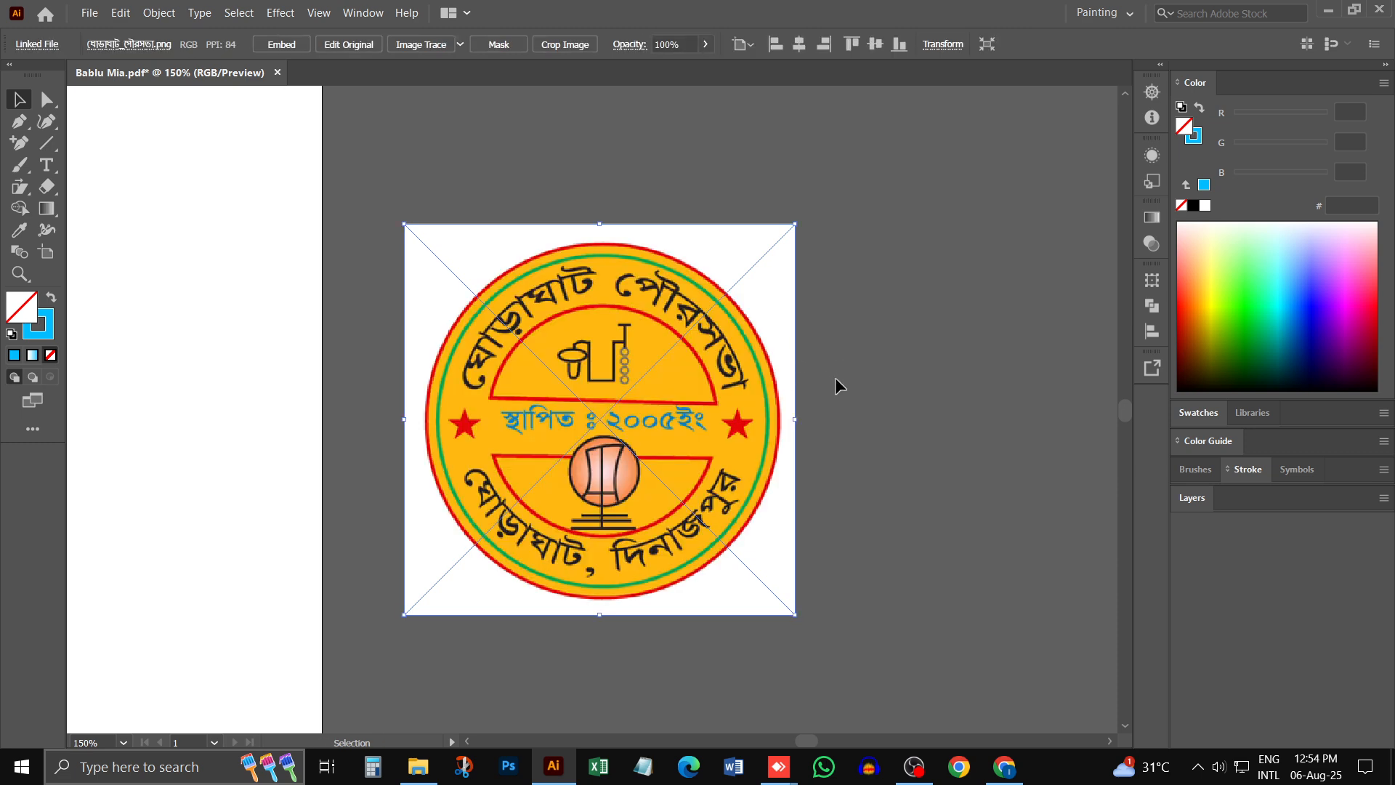
{"action": "left_click", "coordinate": [461, 46]}
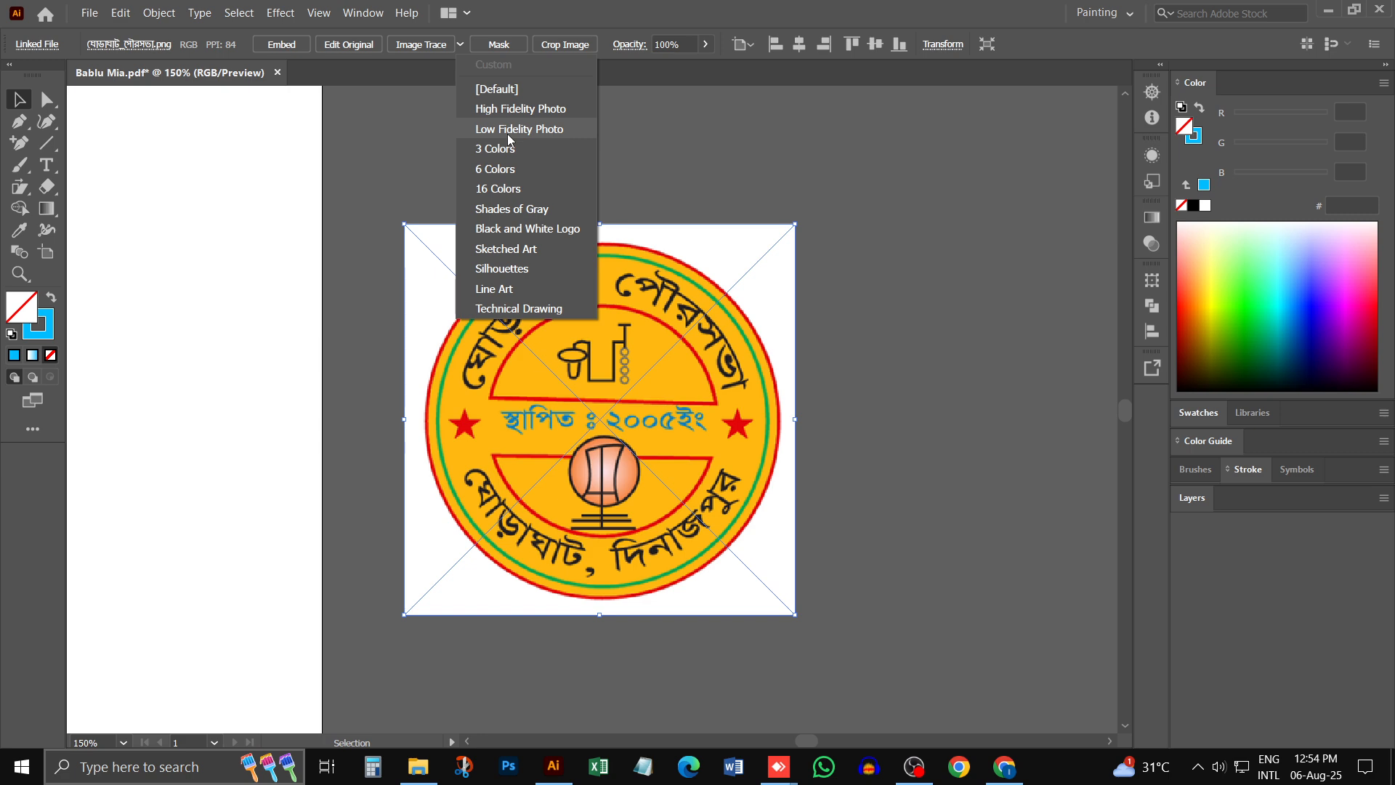
{"action": "left_click", "coordinate": [528, 131]}
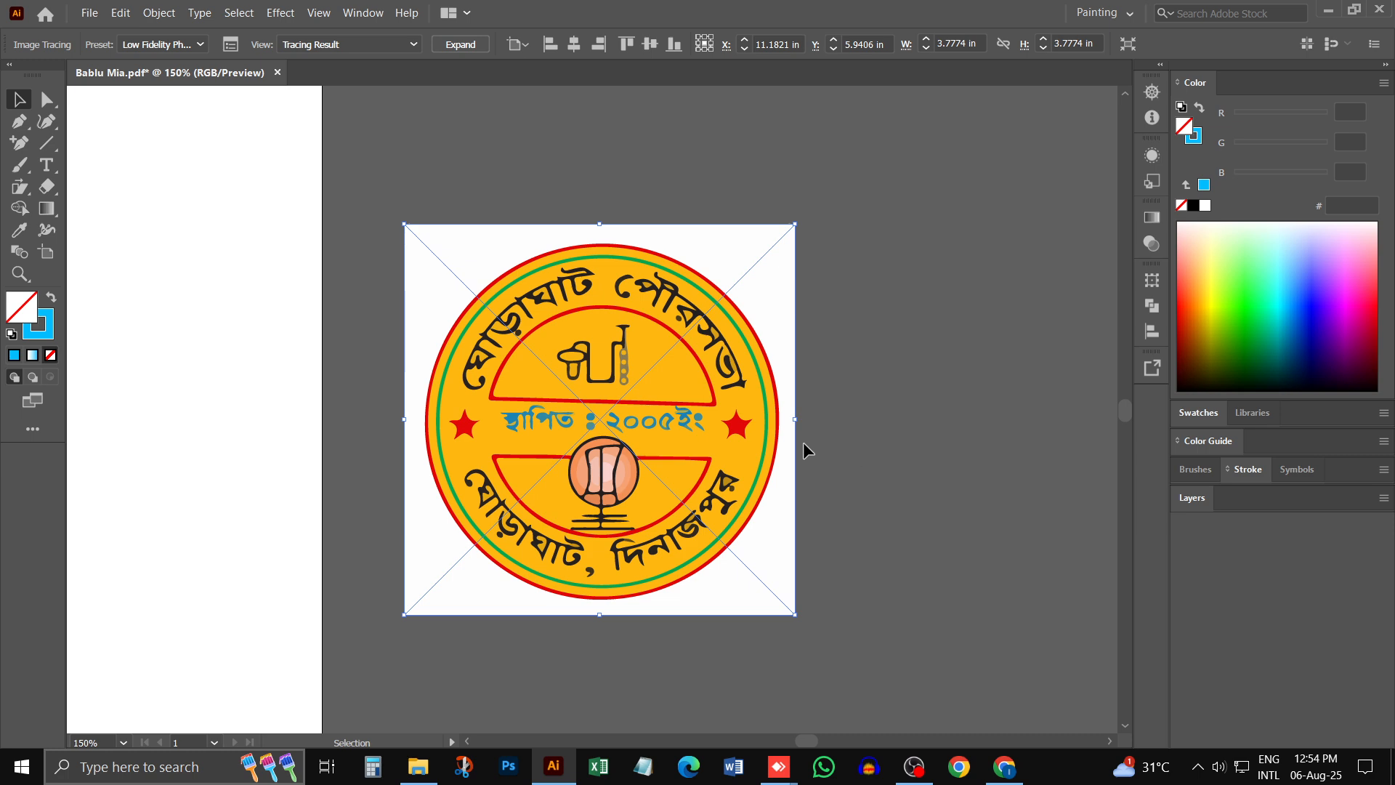
{"action": "key", "text": "ctrl+z"}
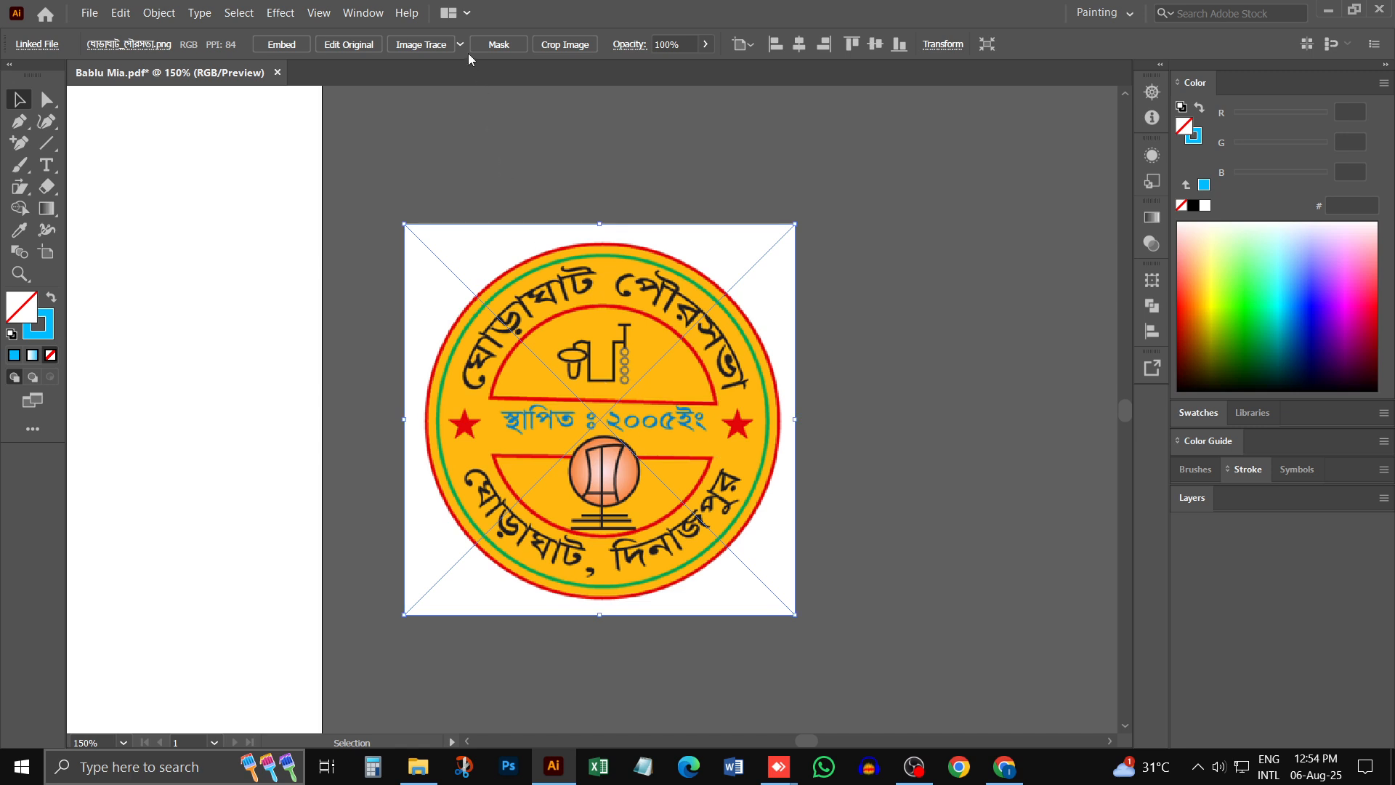
{"action": "left_click", "coordinate": [461, 45]}
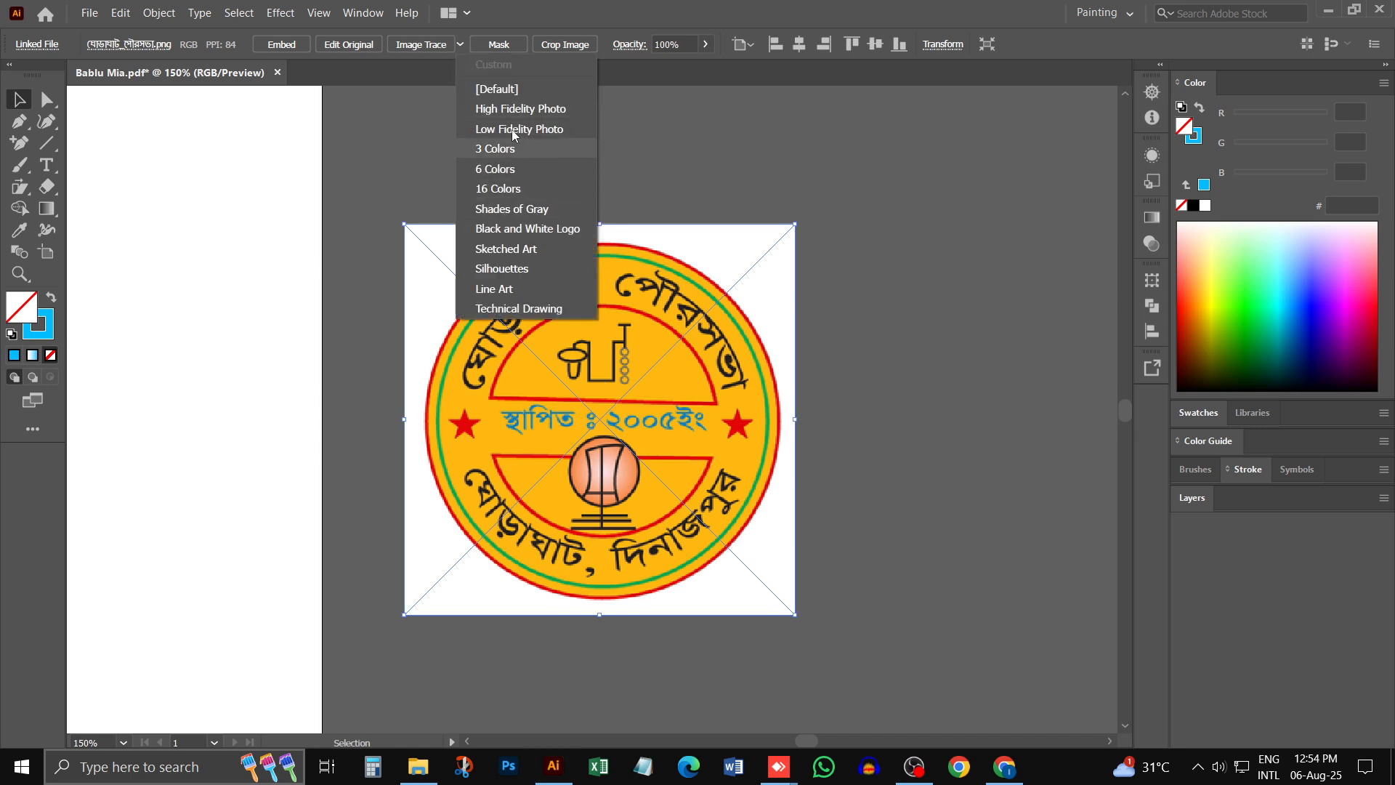
{"action": "left_click", "coordinate": [515, 110]}
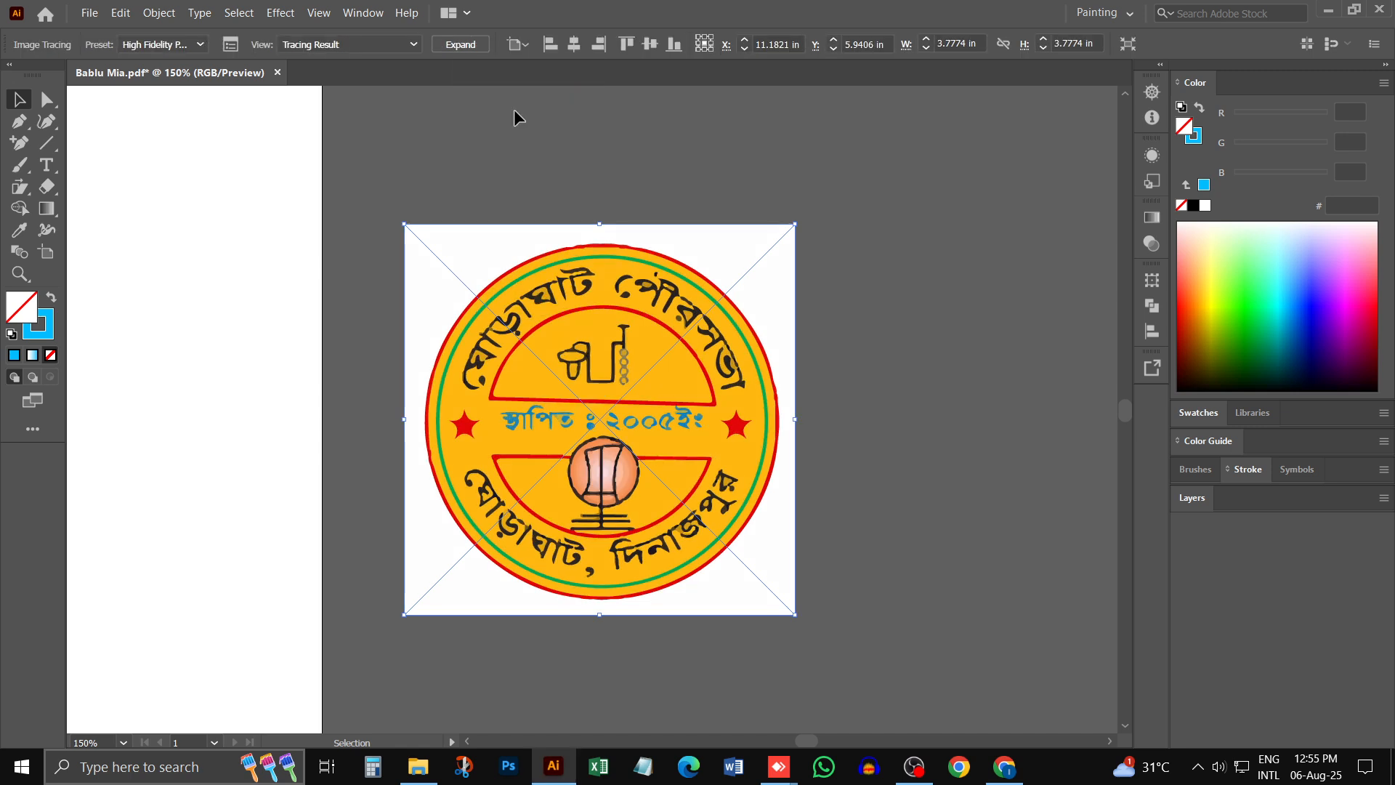
{"action": "key", "text": "ctrl+z"}
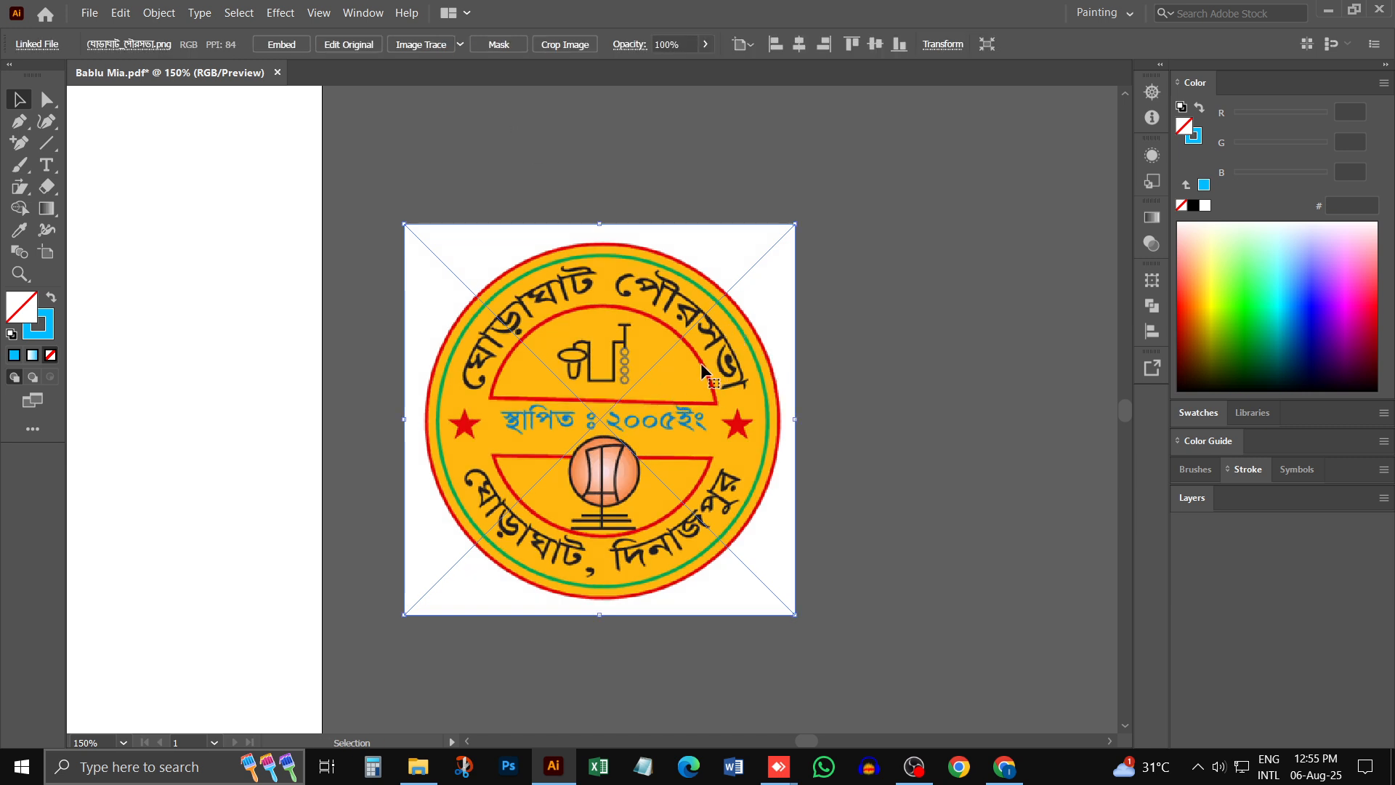
- Delete the placed logo from the document, and open the remove.bg upload page in a new Chrome tab
{"action": "key", "text": "Delete"}
{"action": "left_click", "coordinate": [1005, 766]}
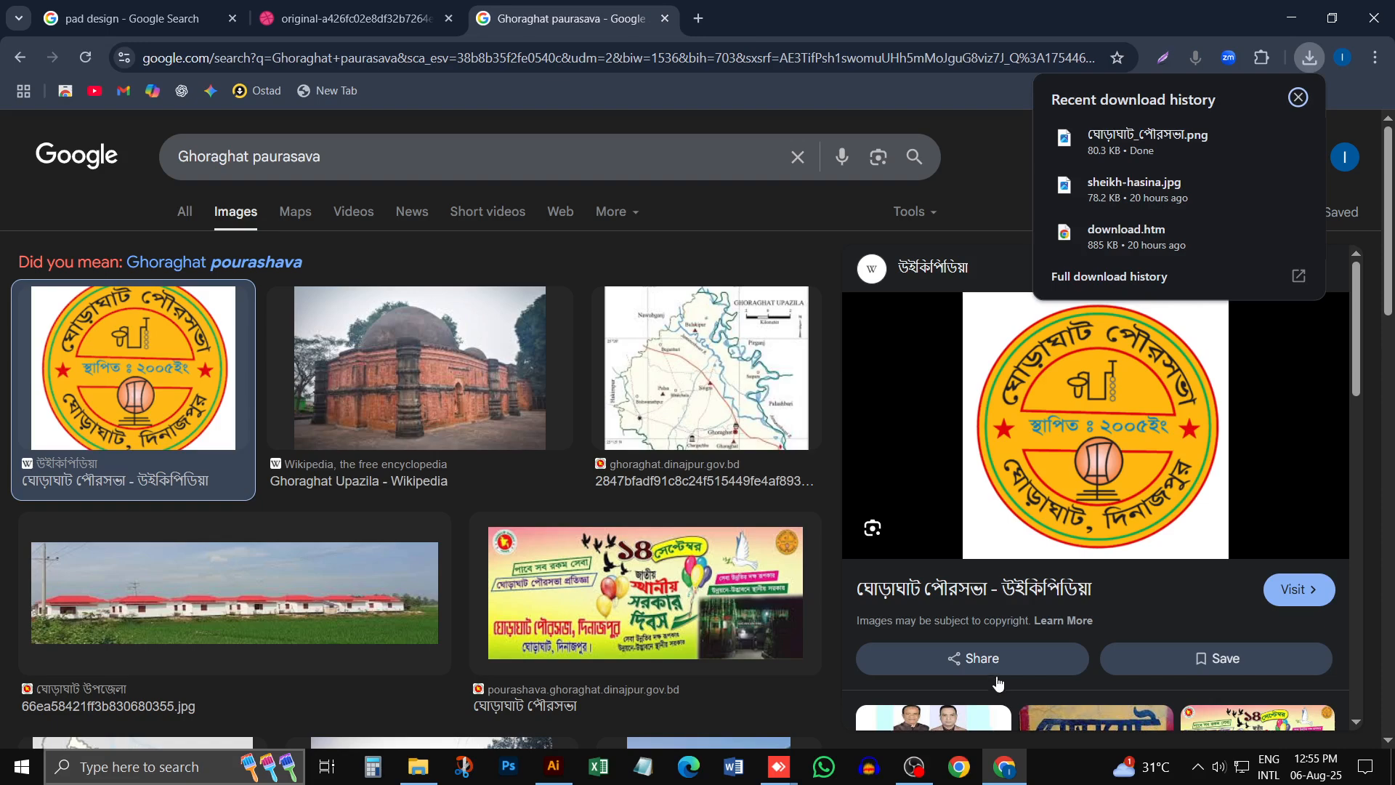
{"action": "left_click", "coordinate": [699, 19]}
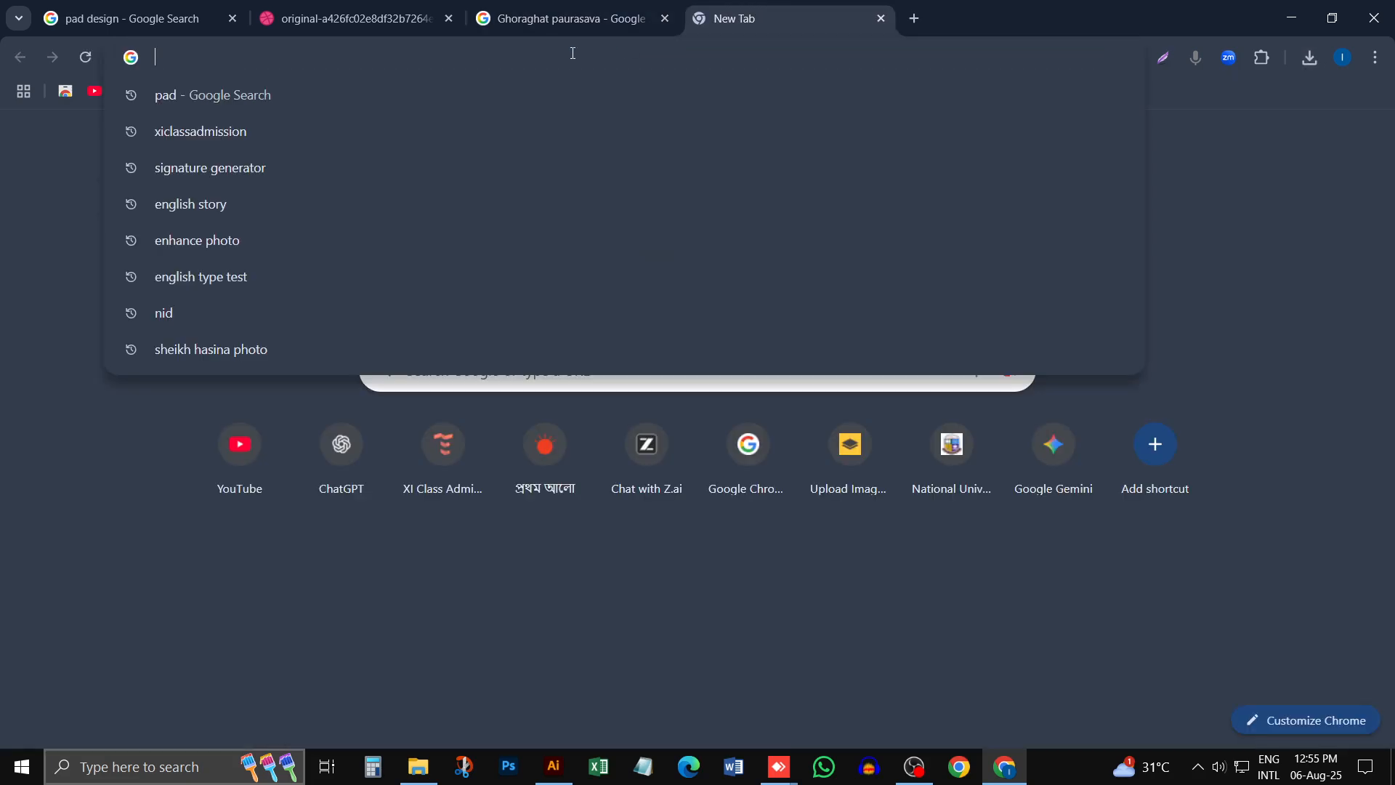
{"action": "type", "text": "re"}
{"action": "key", "text": "Return"}
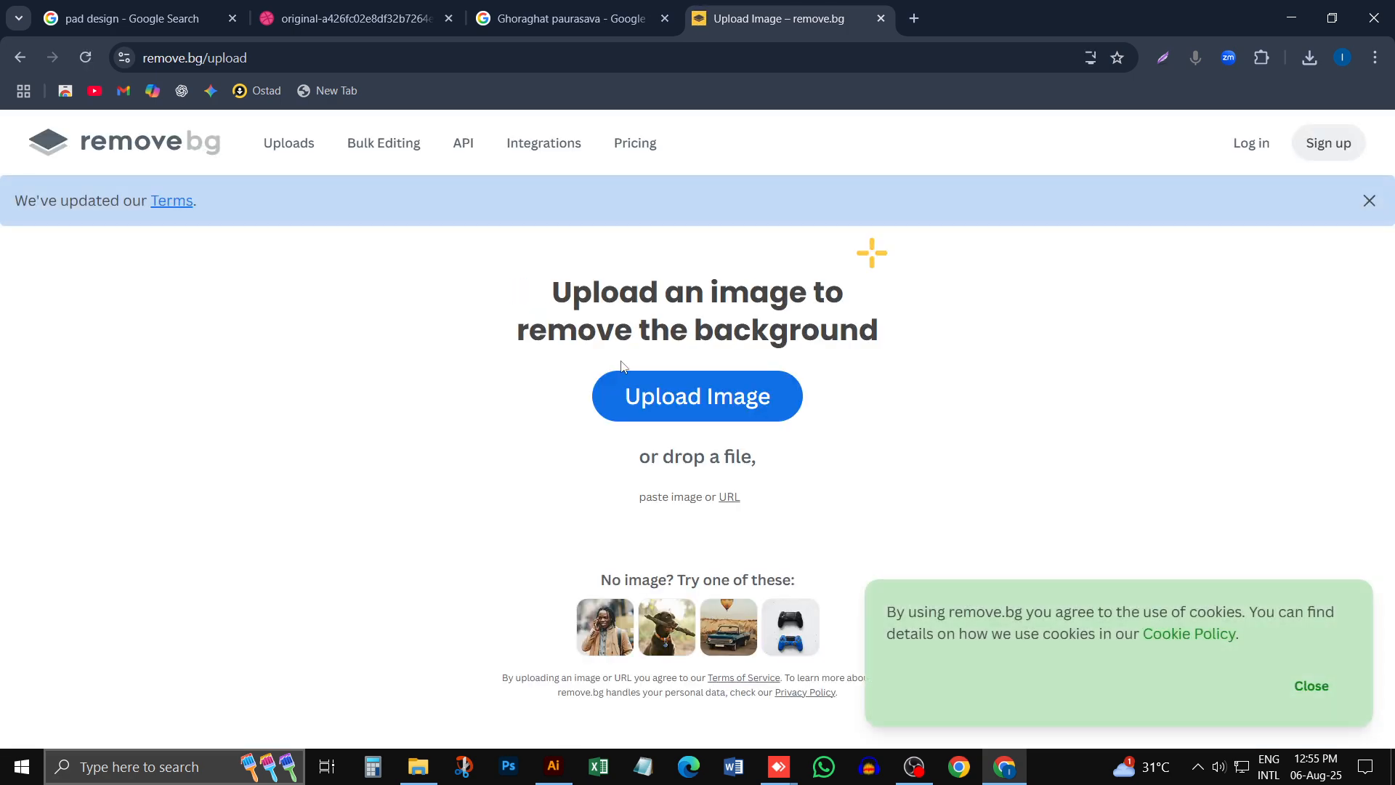
- Upload the downloaded municipality logo PNG from Chrome's recent downloads to remove.bg and dismiss the cookie notice
{"action": "left_click", "coordinate": [698, 416]}
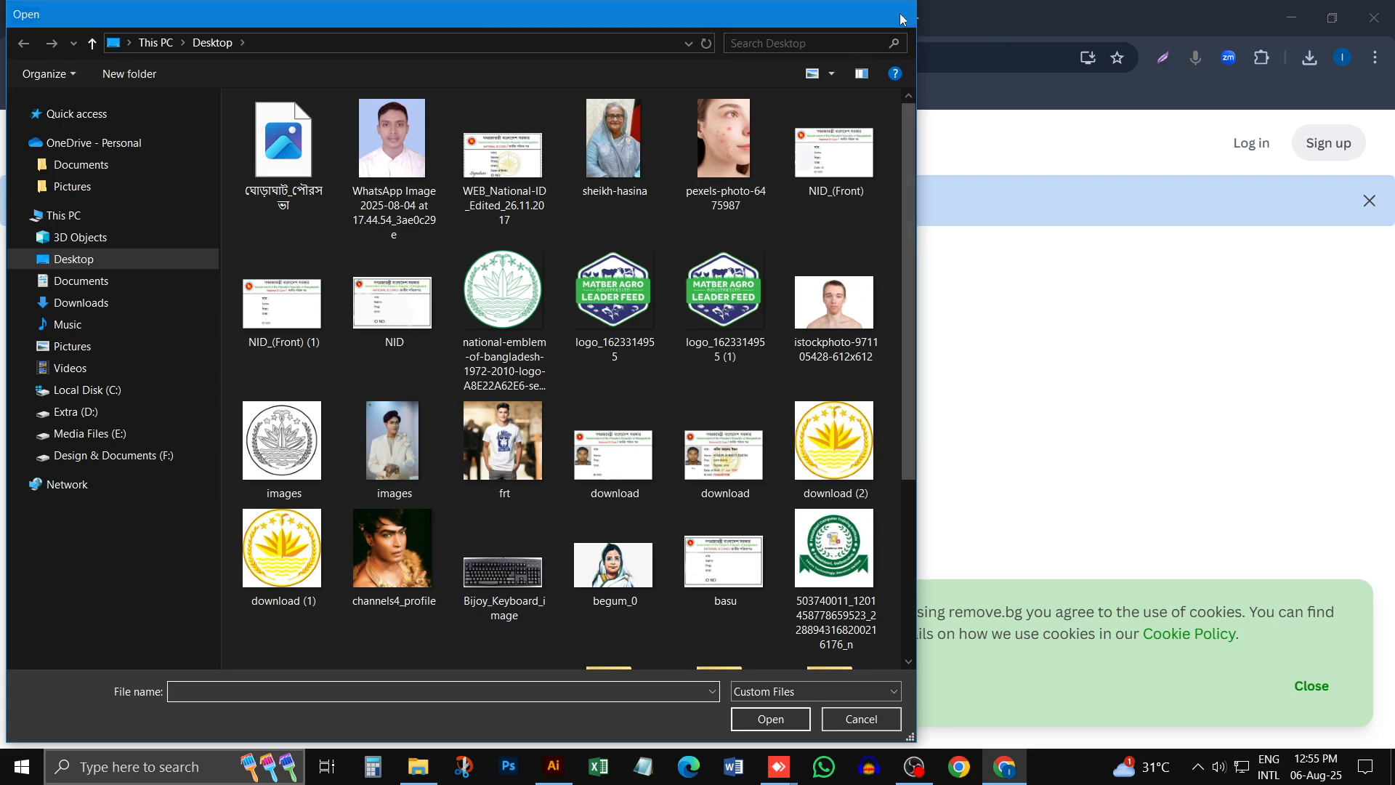
{"action": "left_click", "coordinate": [902, 19]}
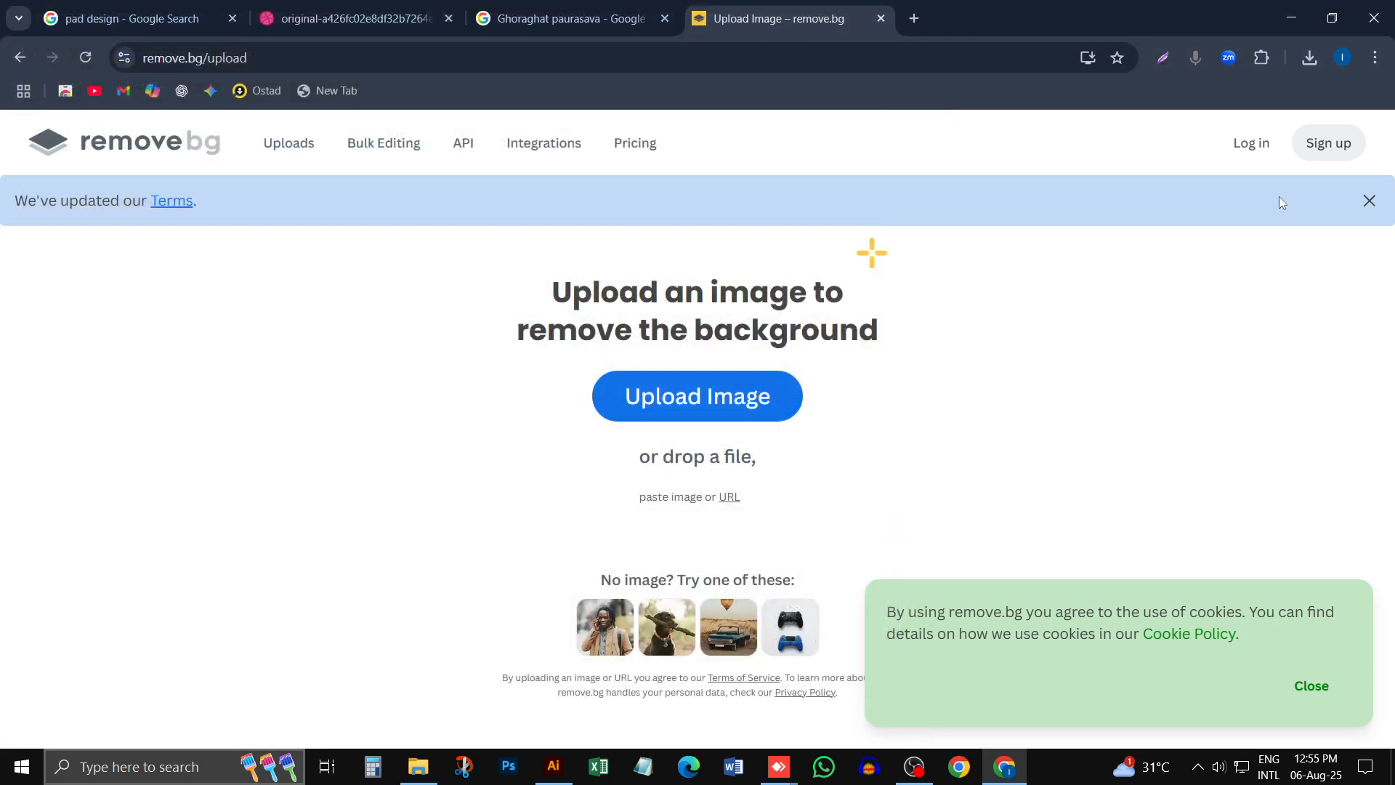
{"action": "left_click", "coordinate": [1308, 58]}
{"action": "left_click_drag", "start_coordinate": [1148, 139], "coordinate": [700, 393]}
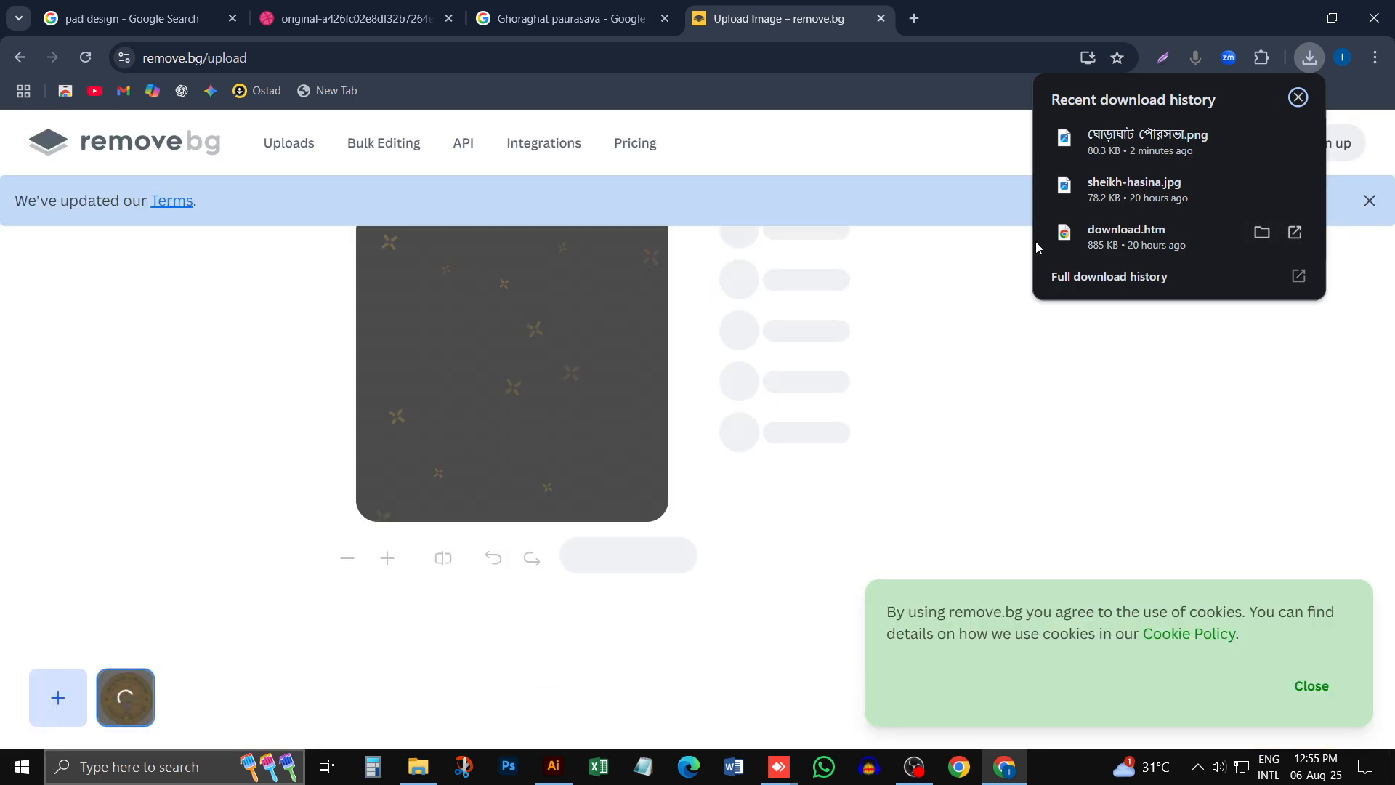
{"action": "left_click", "coordinate": [992, 98]}
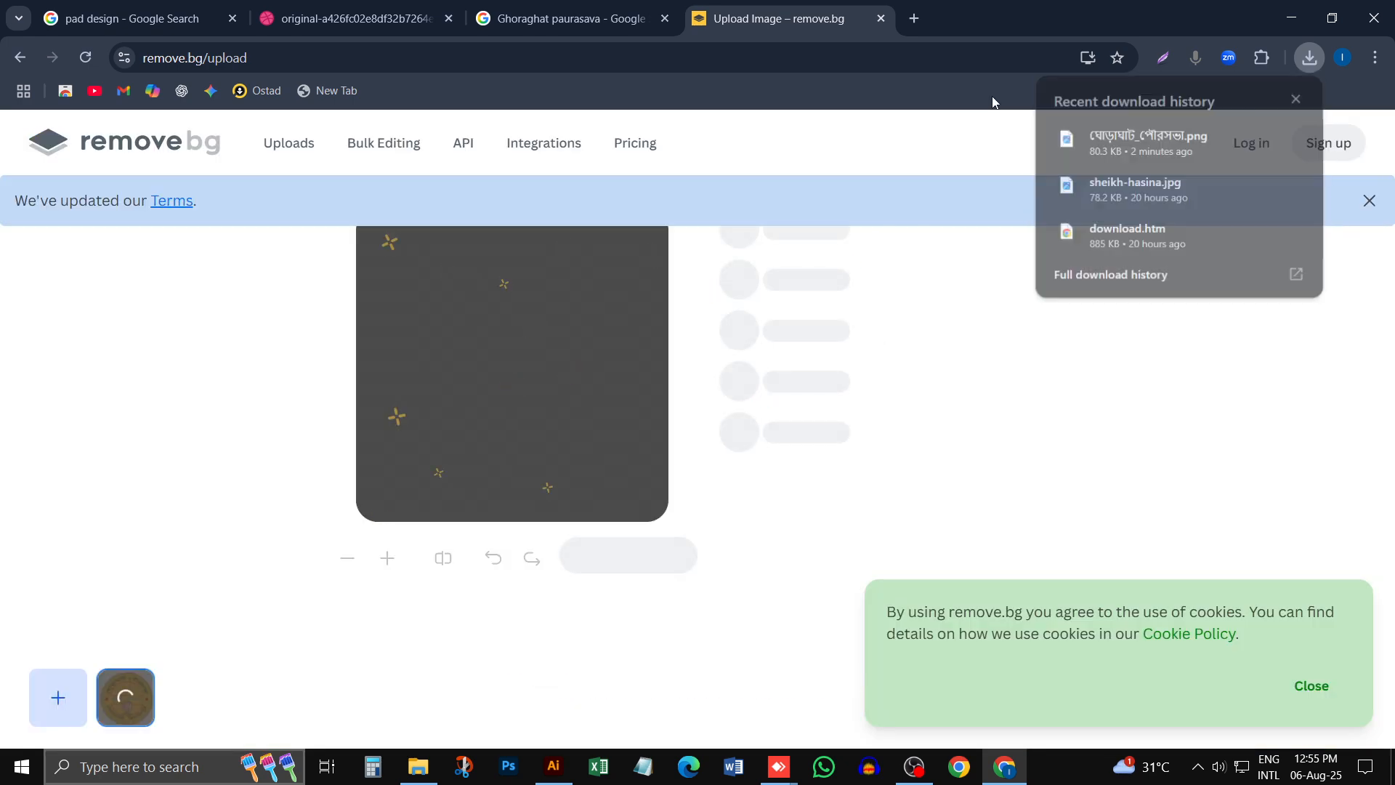
{"action": "left_click", "coordinate": [1317, 677]}
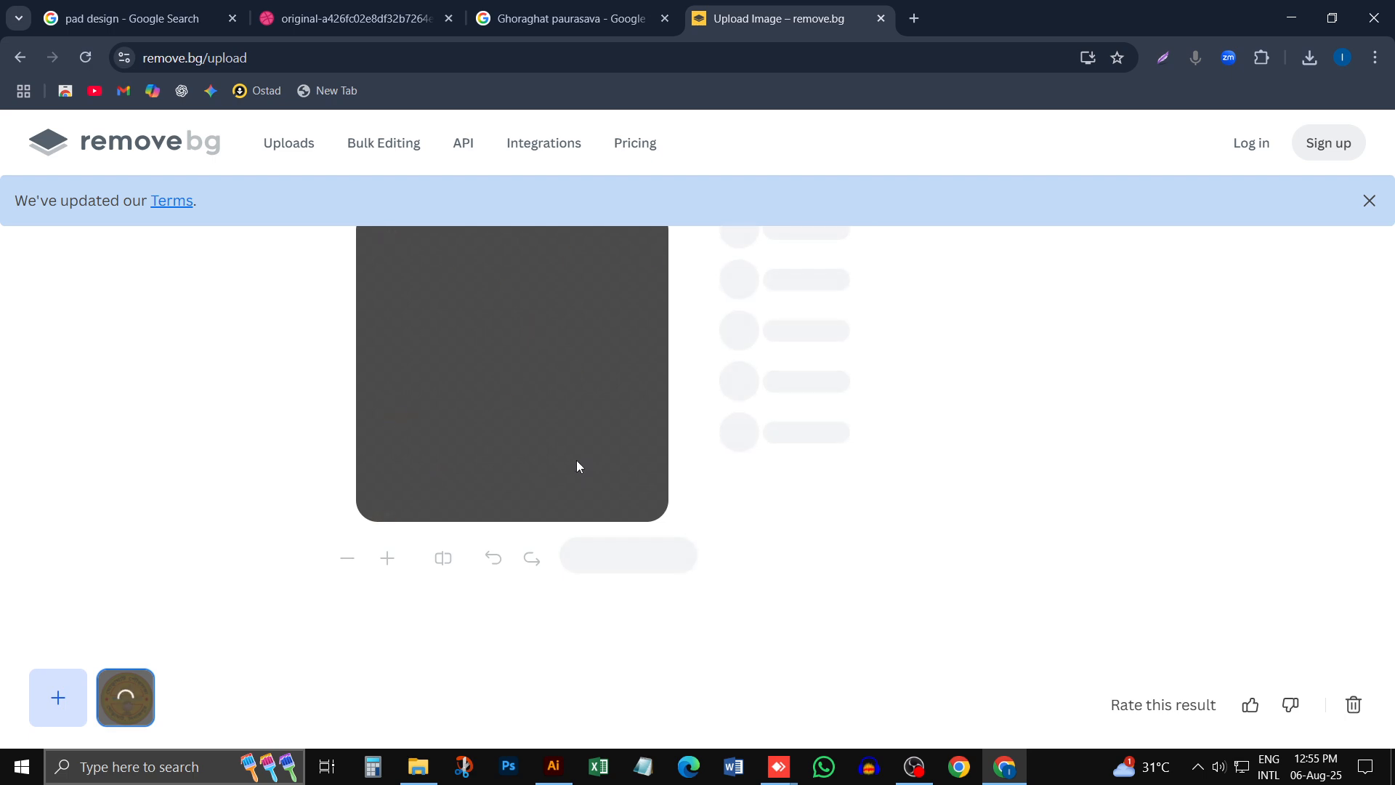
- Search for "enhance photo" in a new tab and open Cutout.Pro's Free Image Enhancer & Image Upscaler page
{"action": "left_click", "coordinate": [914, 19]}
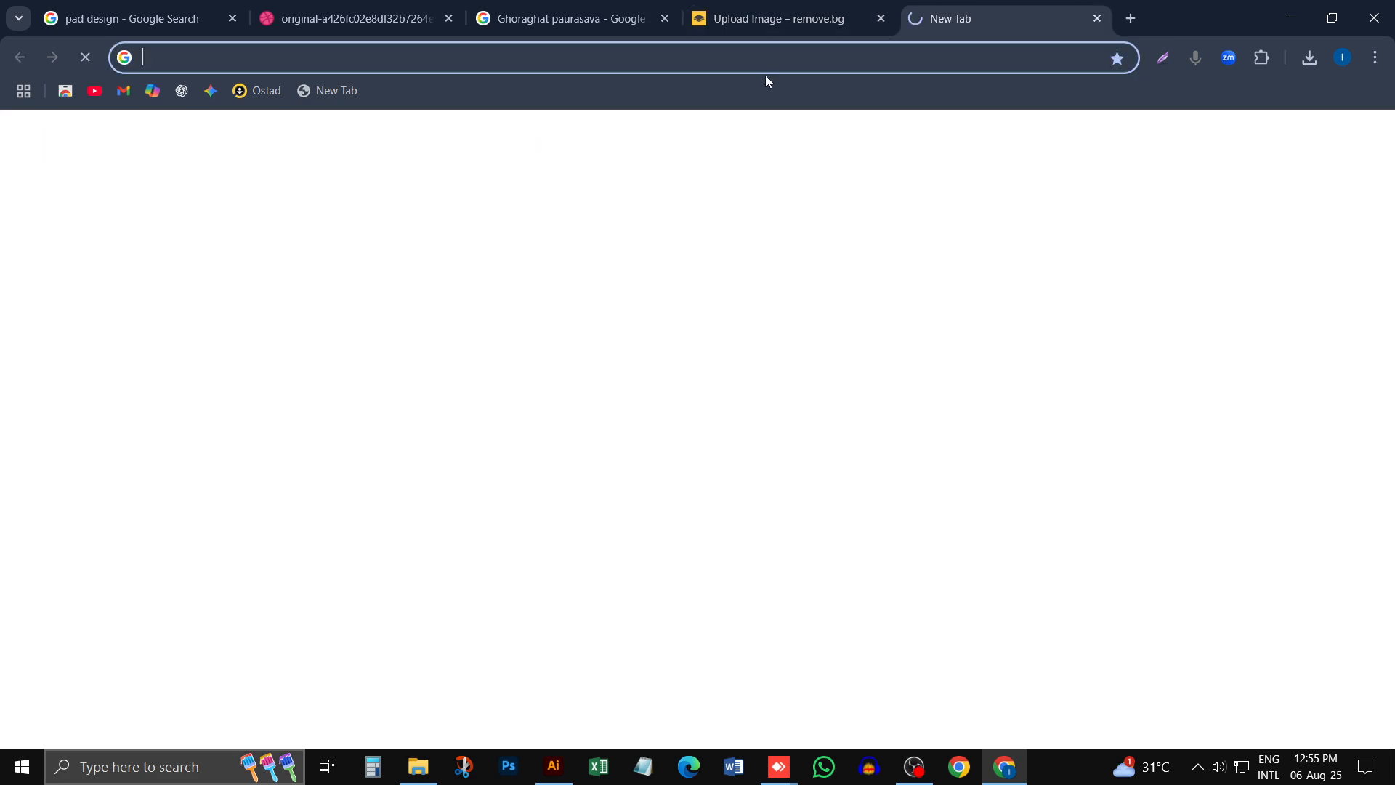
{"action": "type", "text": "enha"}
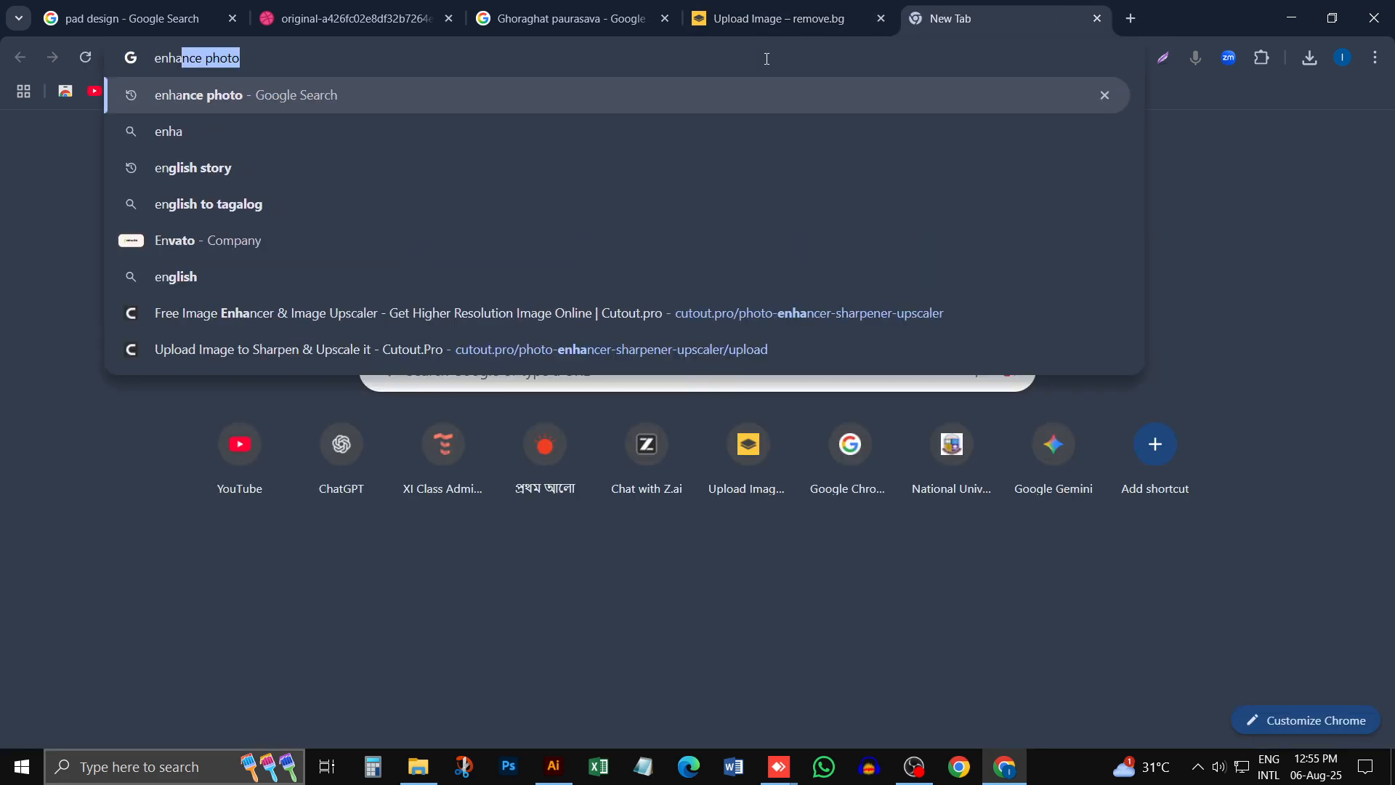
{"action": "key", "text": "Return"}
{"action": "left_click", "coordinate": [784, 20]}
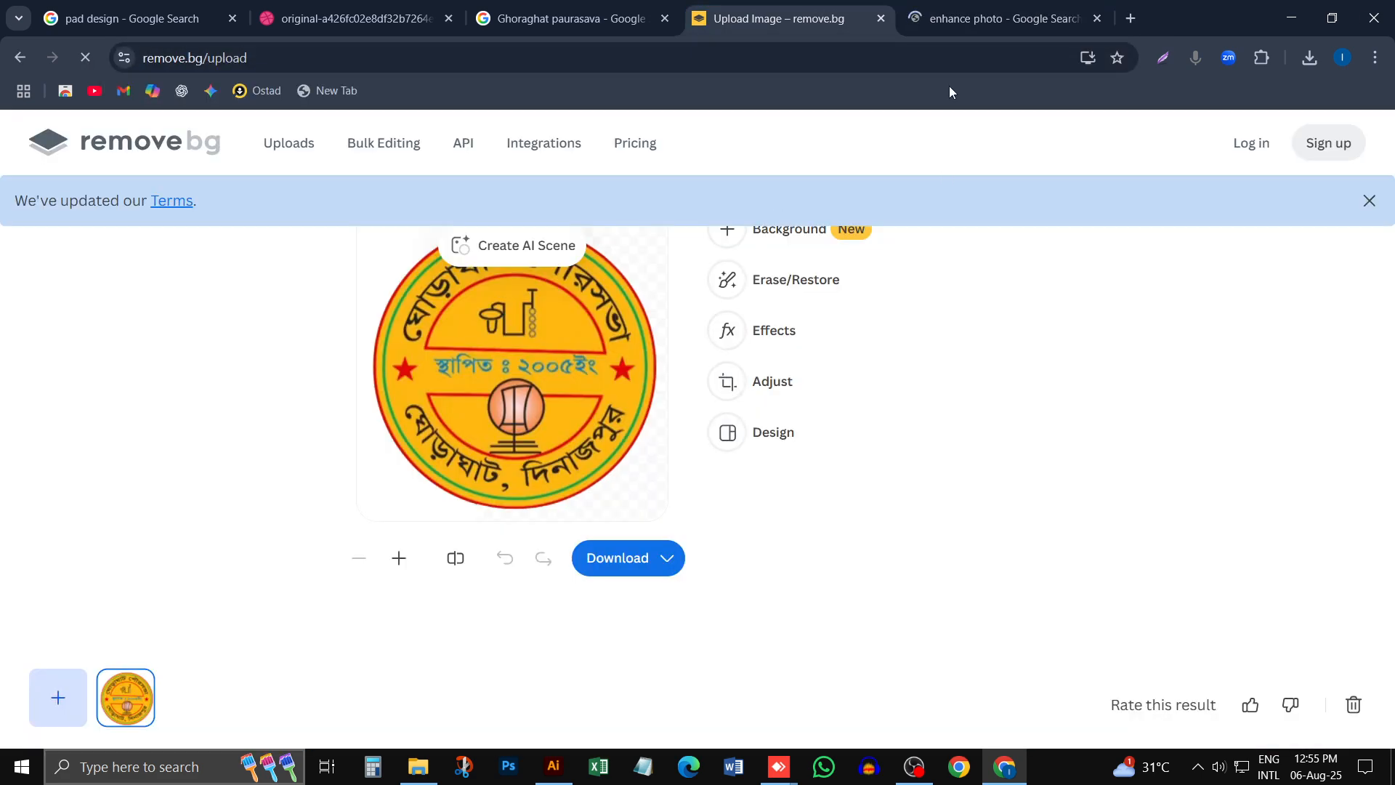
{"action": "left_click", "coordinate": [991, 16]}
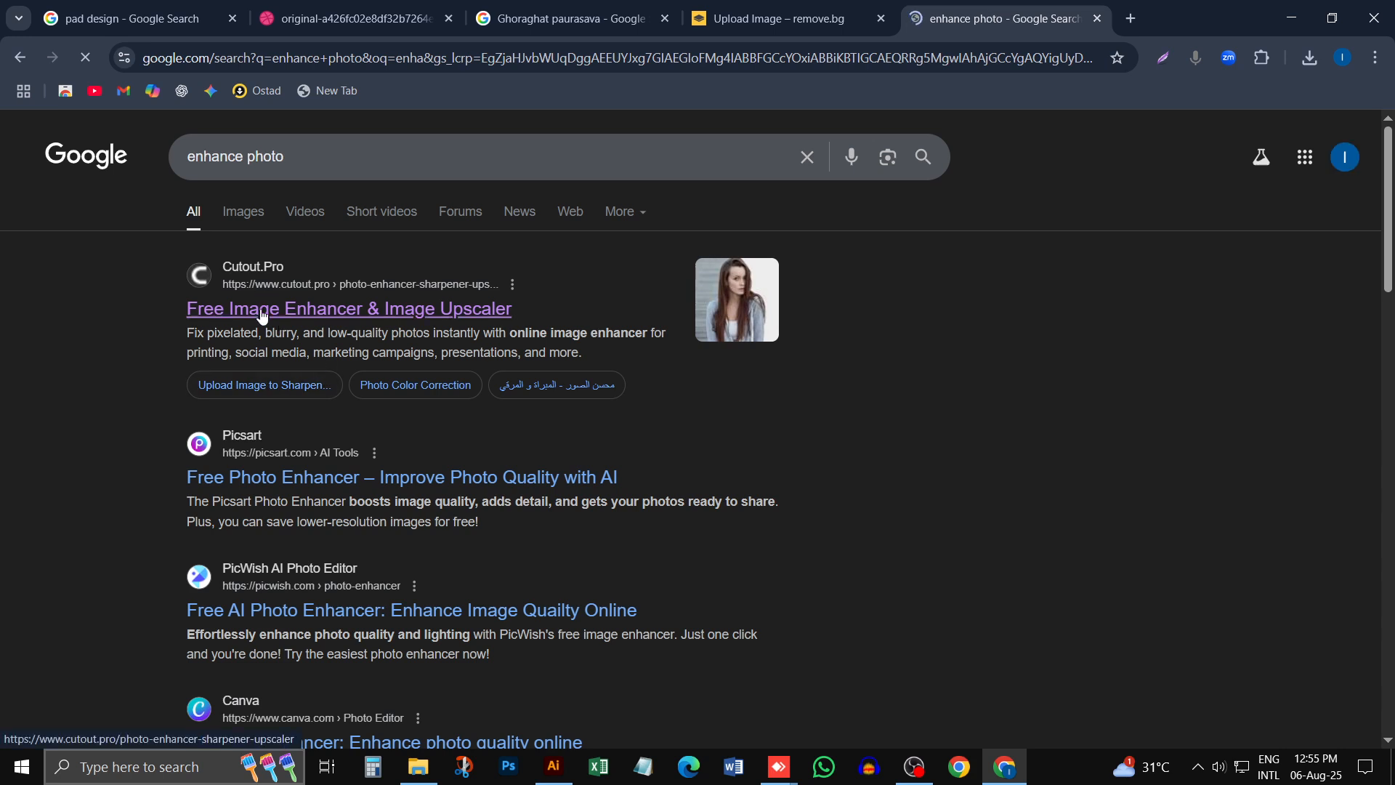
{"action": "left_click", "coordinate": [202, 308]}
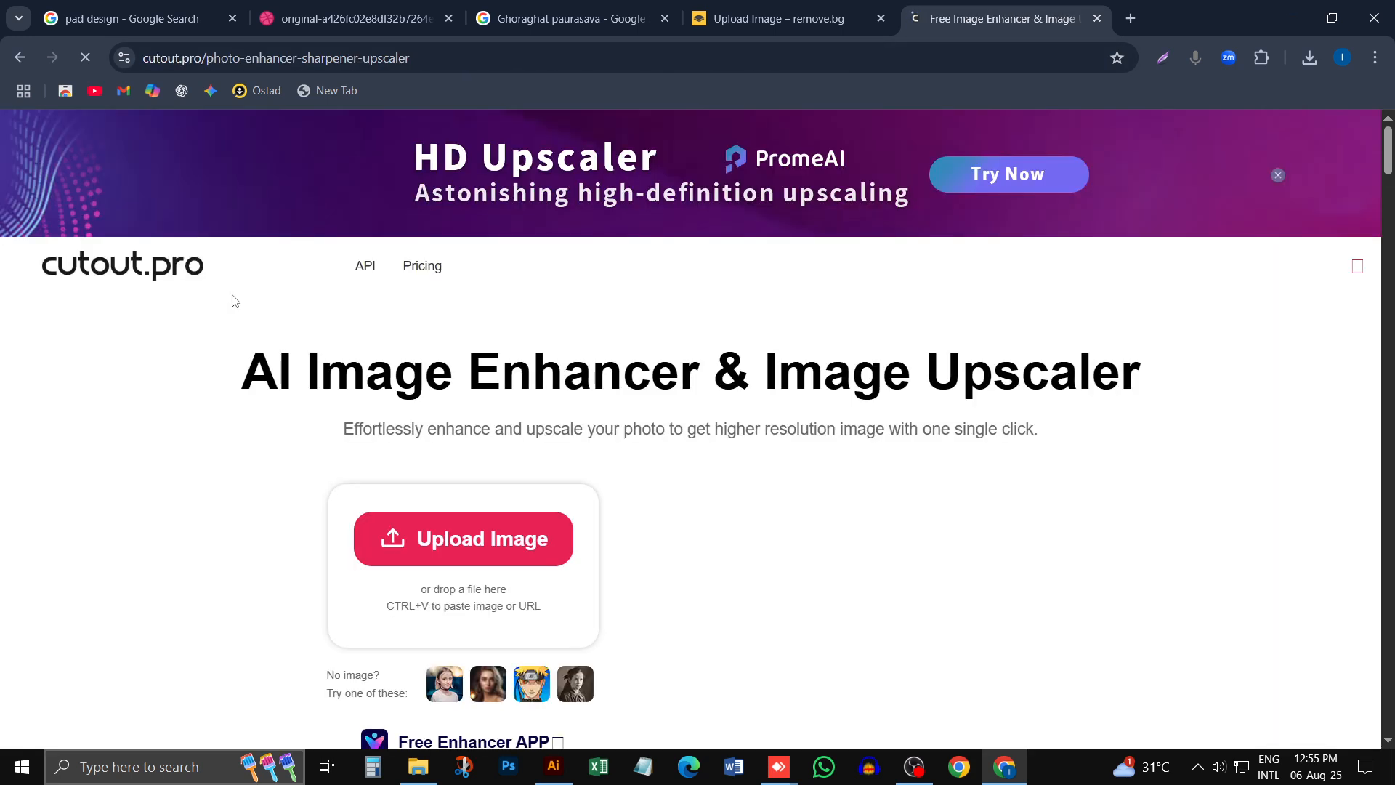
{"action": "mouse_move", "coordinate": [294, 268]}
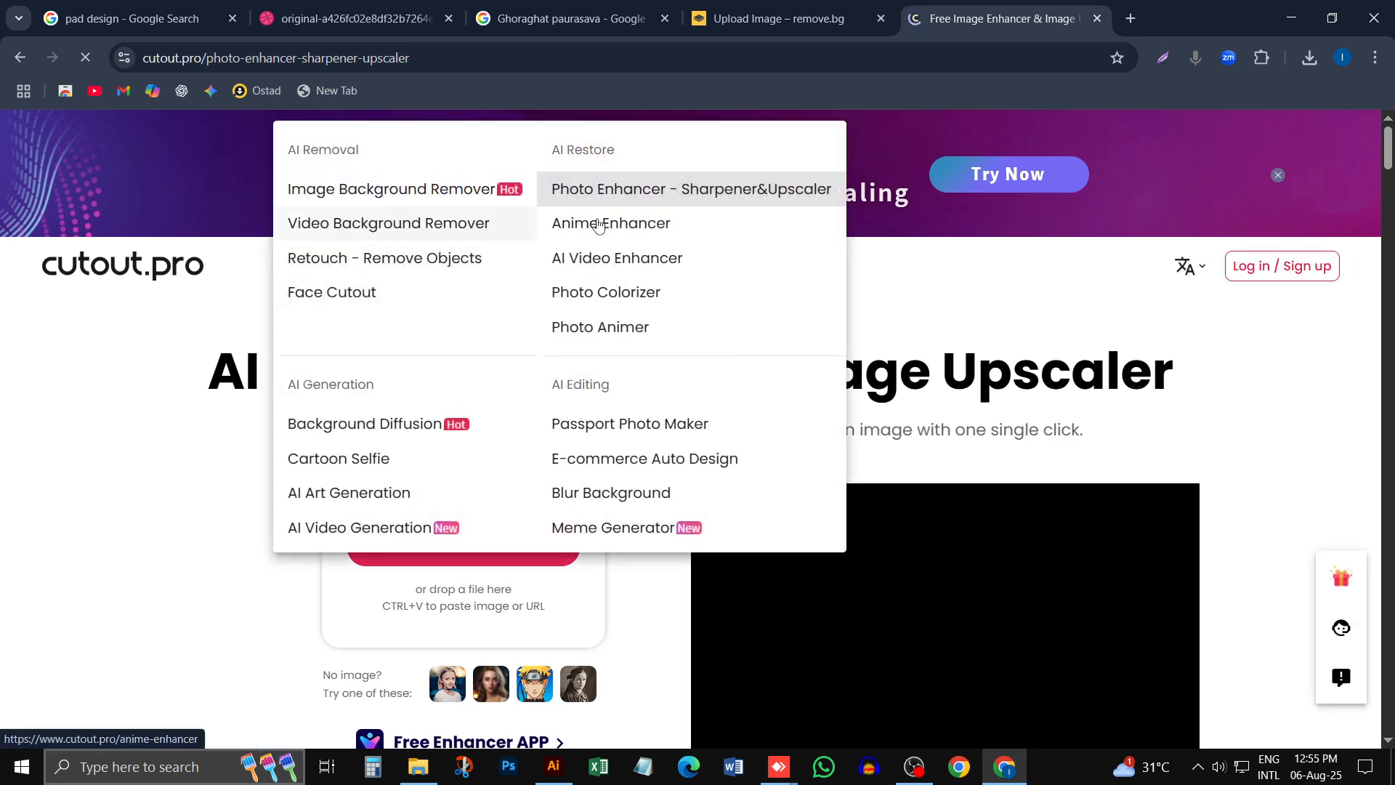
- Return to remove.bg and download the logo without its background as the free 316 x 316 preview
{"action": "key", "text": "ctrl+shift+Tab"}
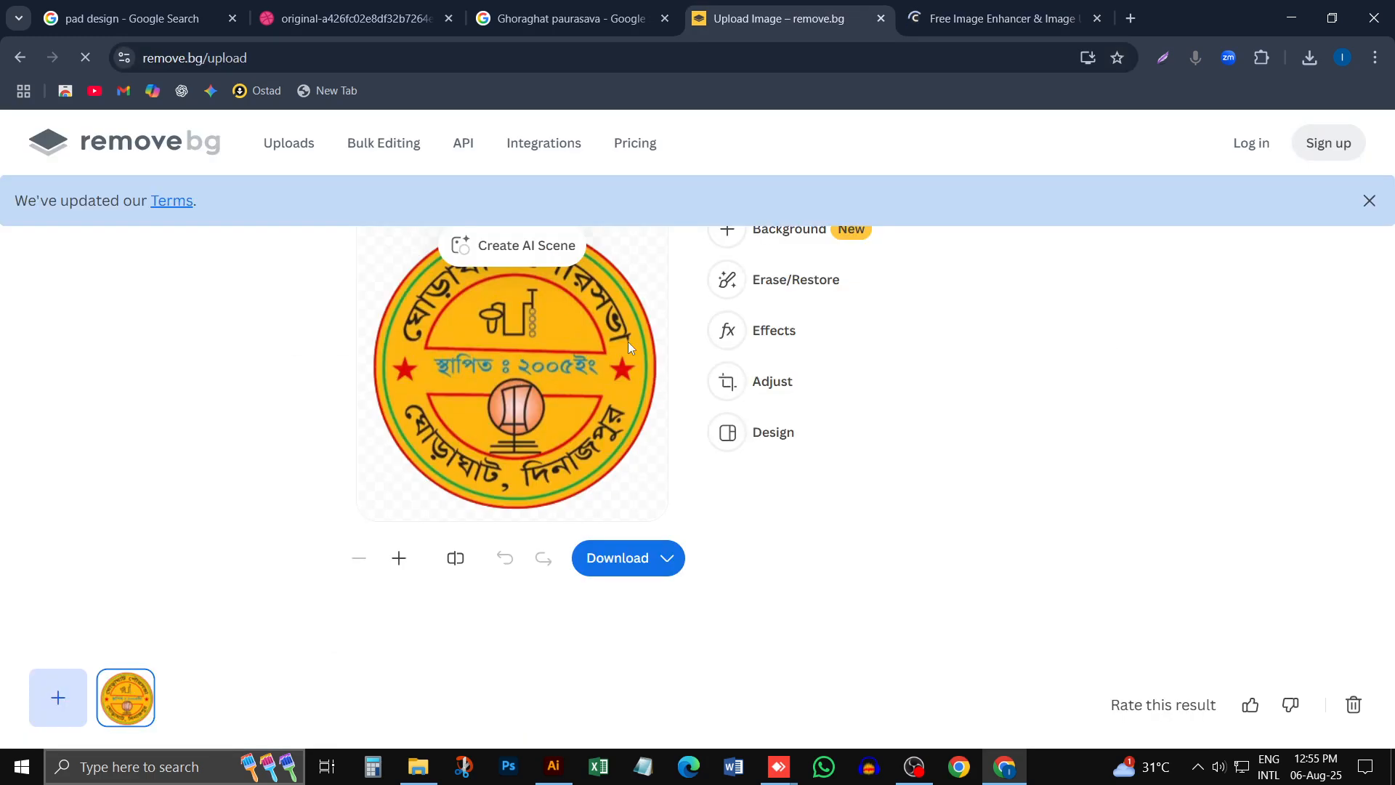
{"action": "left_click", "coordinate": [666, 558]}
{"action": "left_click", "coordinate": [620, 470]}
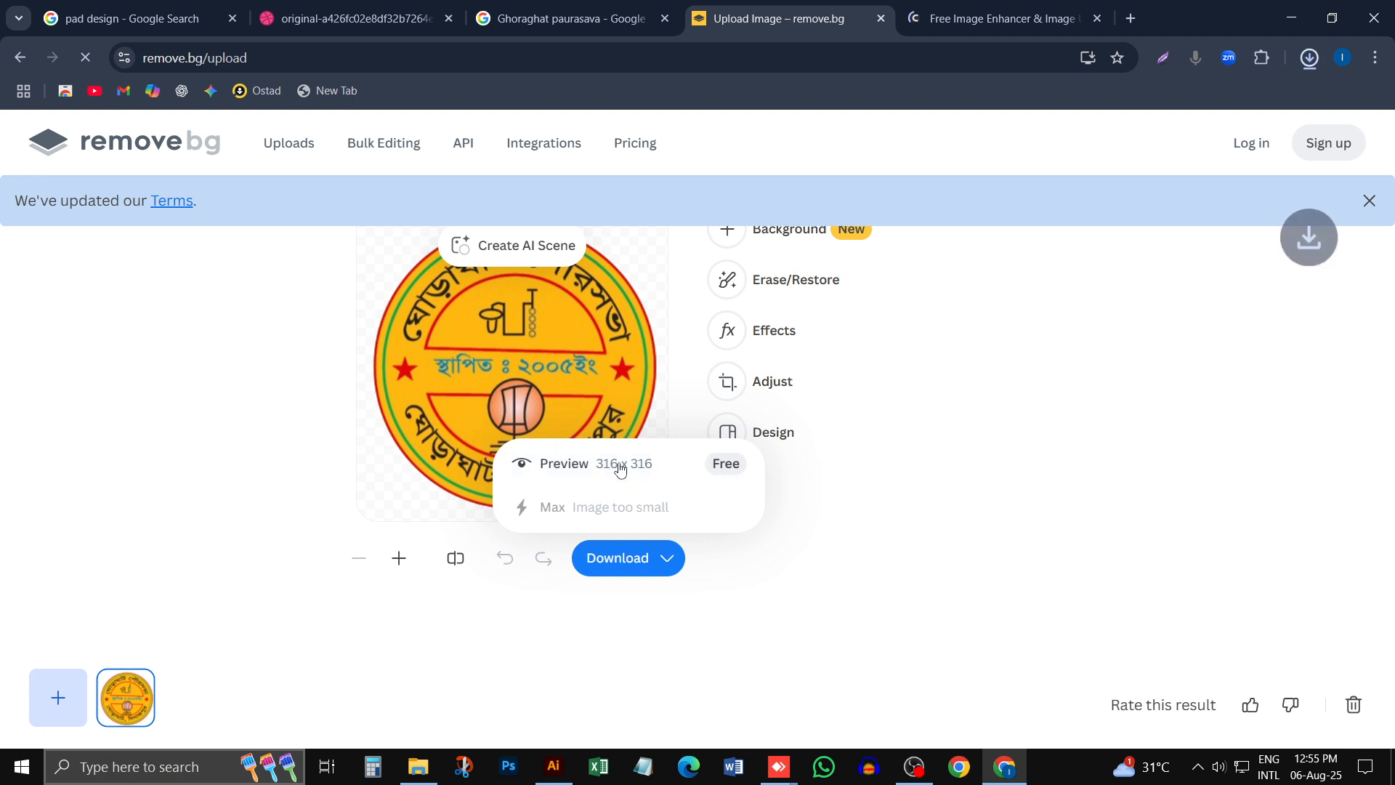
- Log in to Cutout.Pro with the existing Google account and upload the removebg-preview logo PNG from recent downloads to the enhancer
{"action": "left_click", "coordinate": [999, 20]}
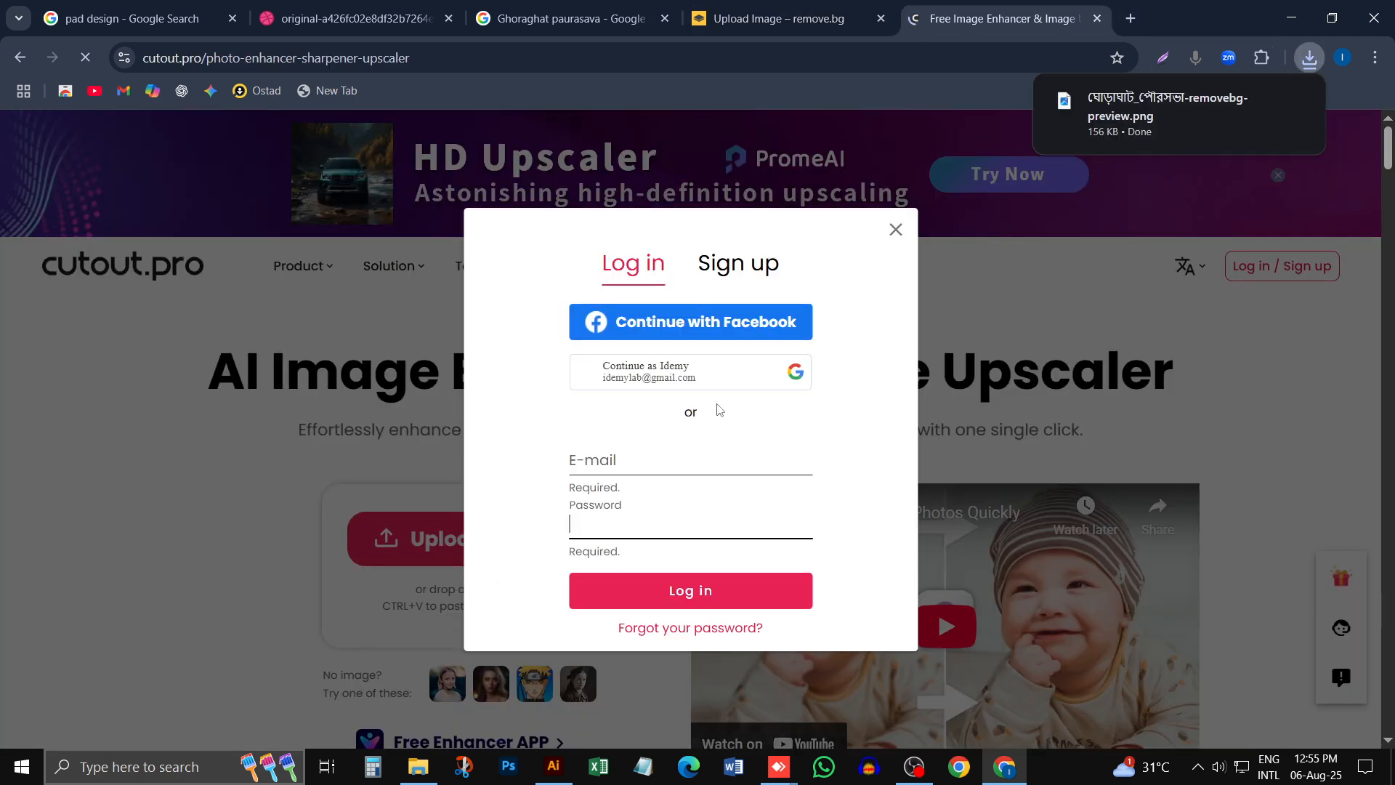
{"action": "left_click", "coordinate": [702, 321]}
{"action": "left_click", "coordinate": [690, 378]}
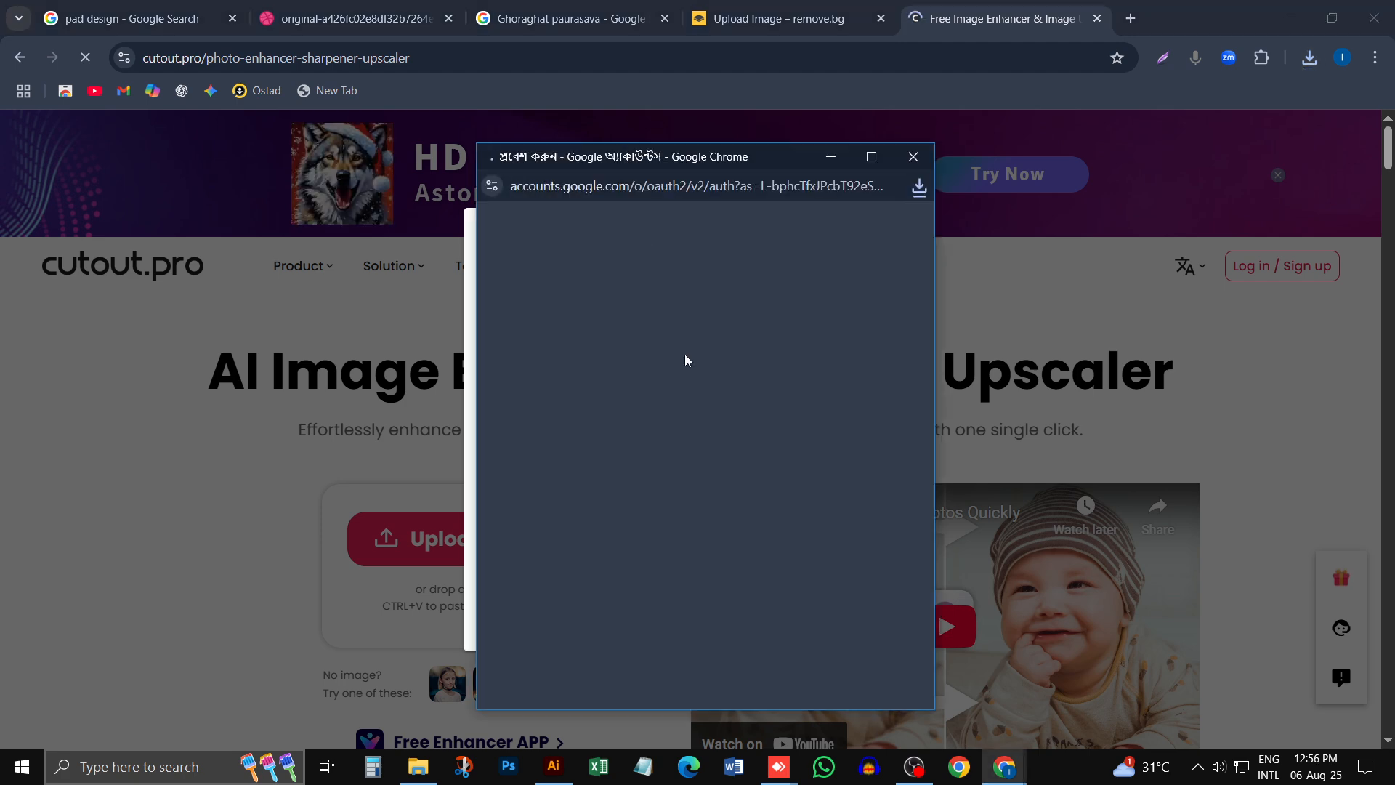
{"action": "left_click_drag", "start_coordinate": [712, 162], "coordinate": [726, 135]}
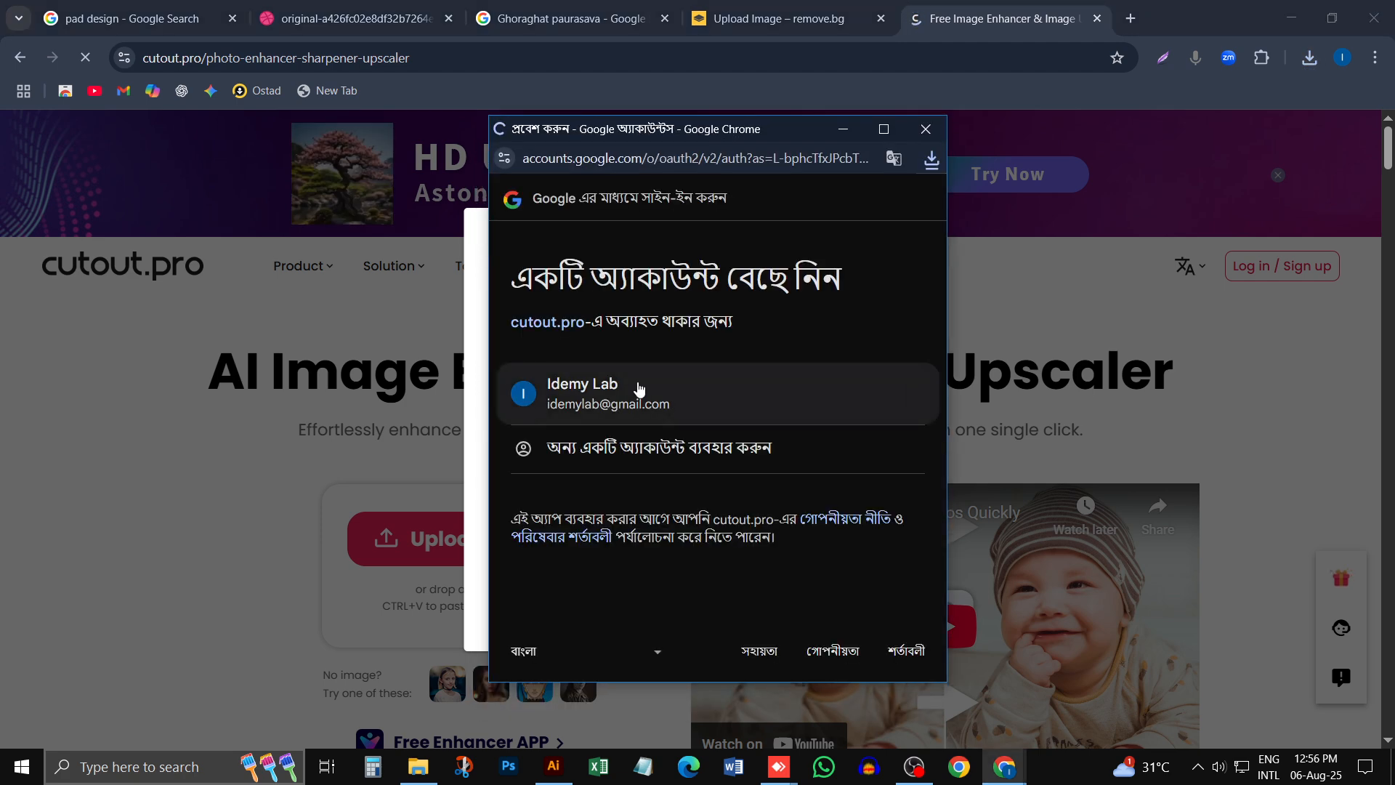
{"action": "left_click", "coordinate": [631, 386]}
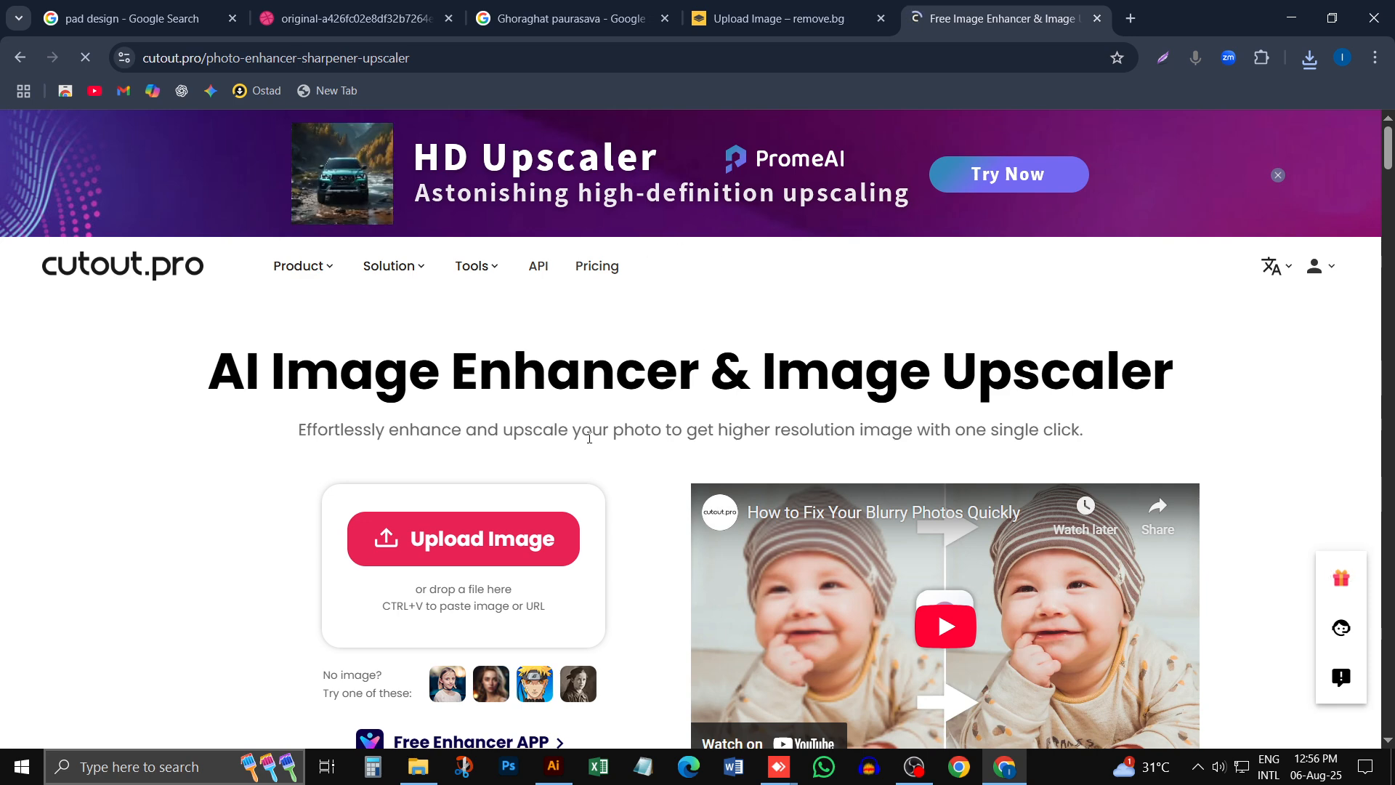
{"action": "left_click", "coordinate": [1309, 57]}
{"action": "left_click_drag", "start_coordinate": [1134, 153], "coordinate": [474, 536]}
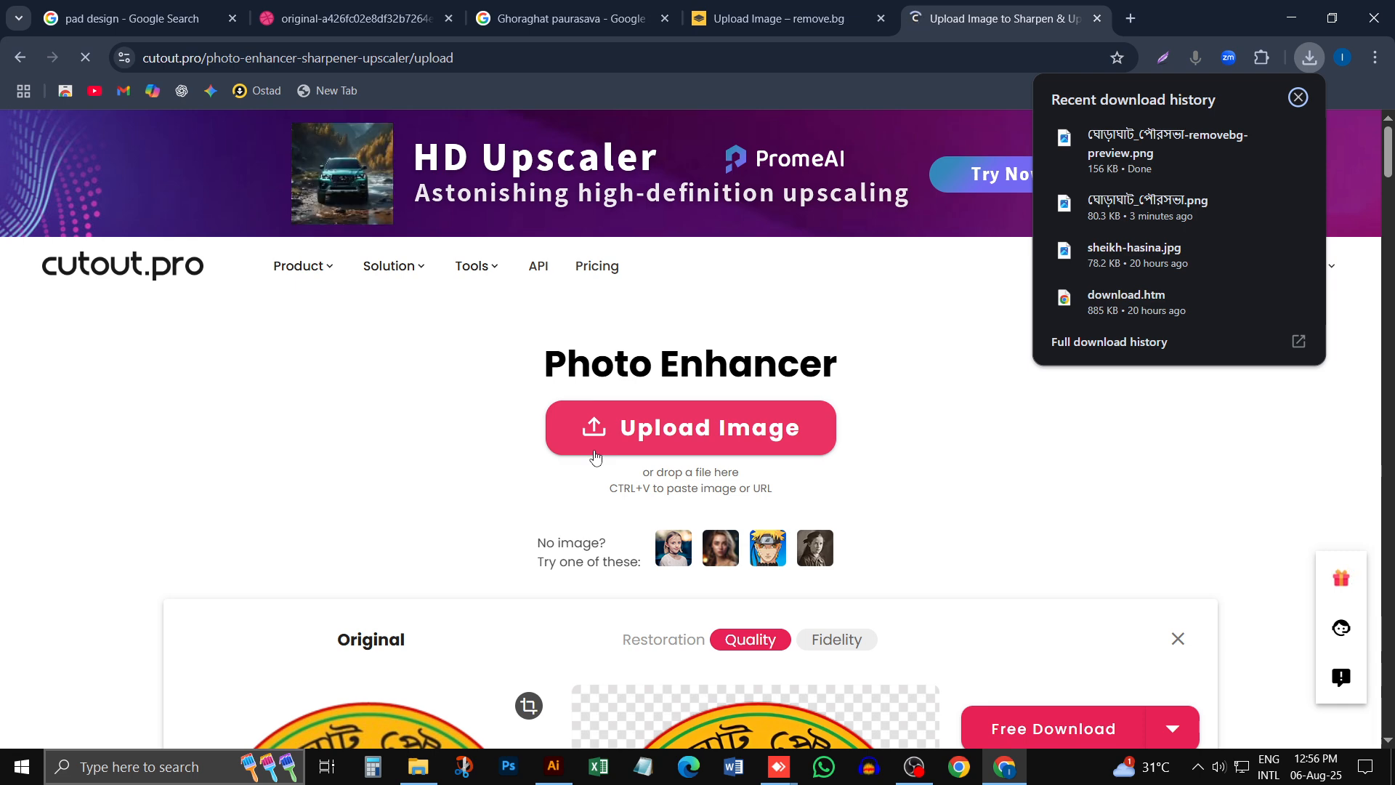
- Compare the enhanced logo with the original and download the free 750 x 750 preview image
{"action": "scroll", "coordinate": [624, 479], "scroll_direction": "down", "scroll_amount": 4}
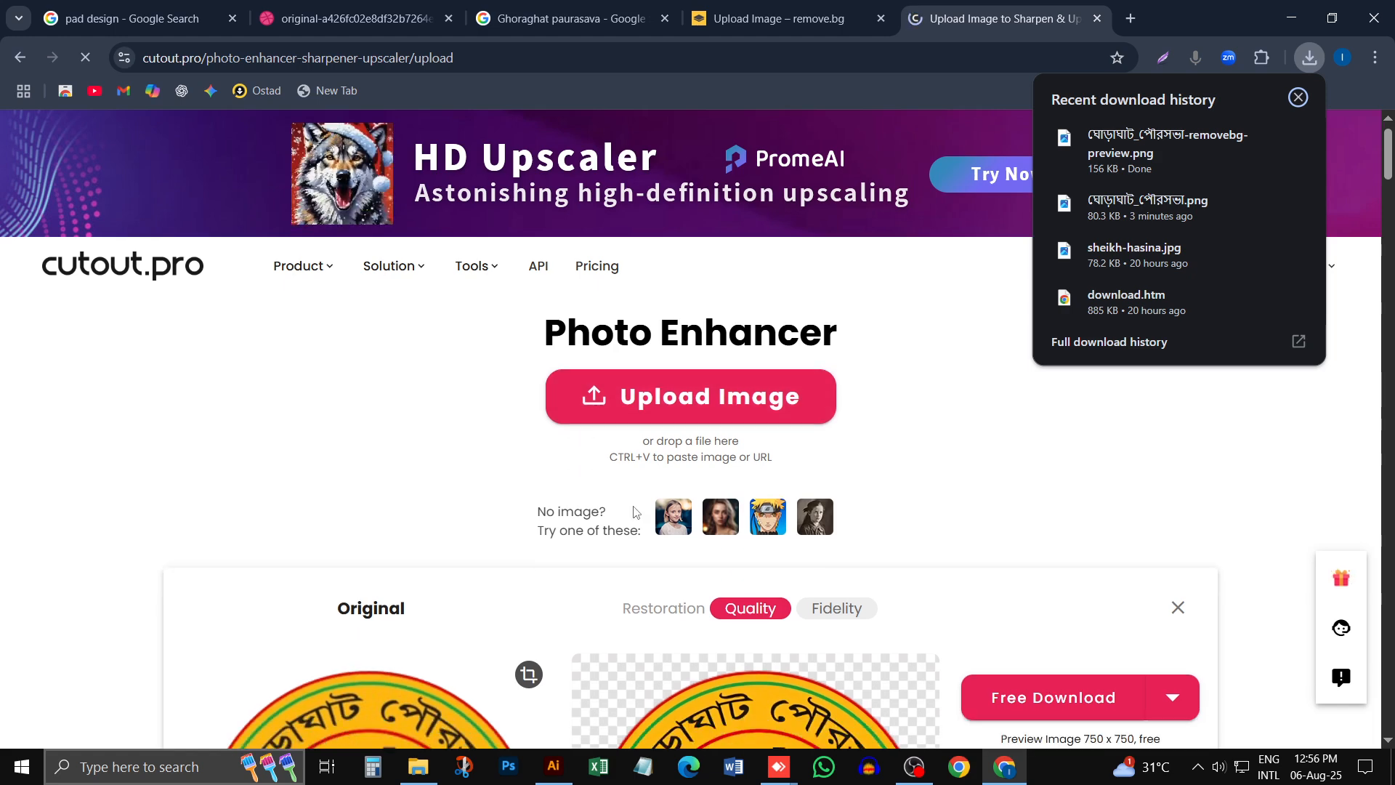
{"action": "scroll", "coordinate": [597, 540], "scroll_direction": "down", "scroll_amount": 3}
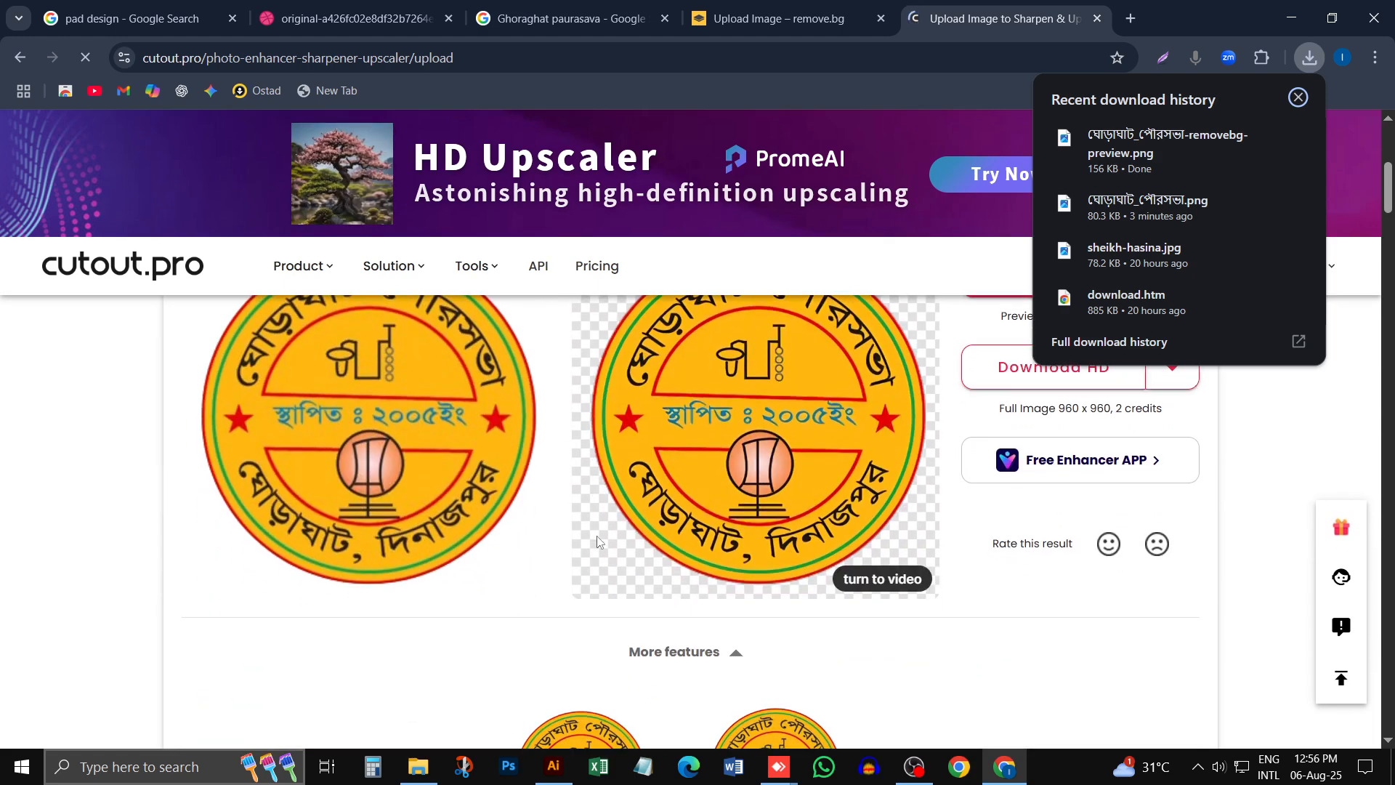
{"action": "scroll", "coordinate": [721, 543], "scroll_direction": "up", "scroll_amount": 3}
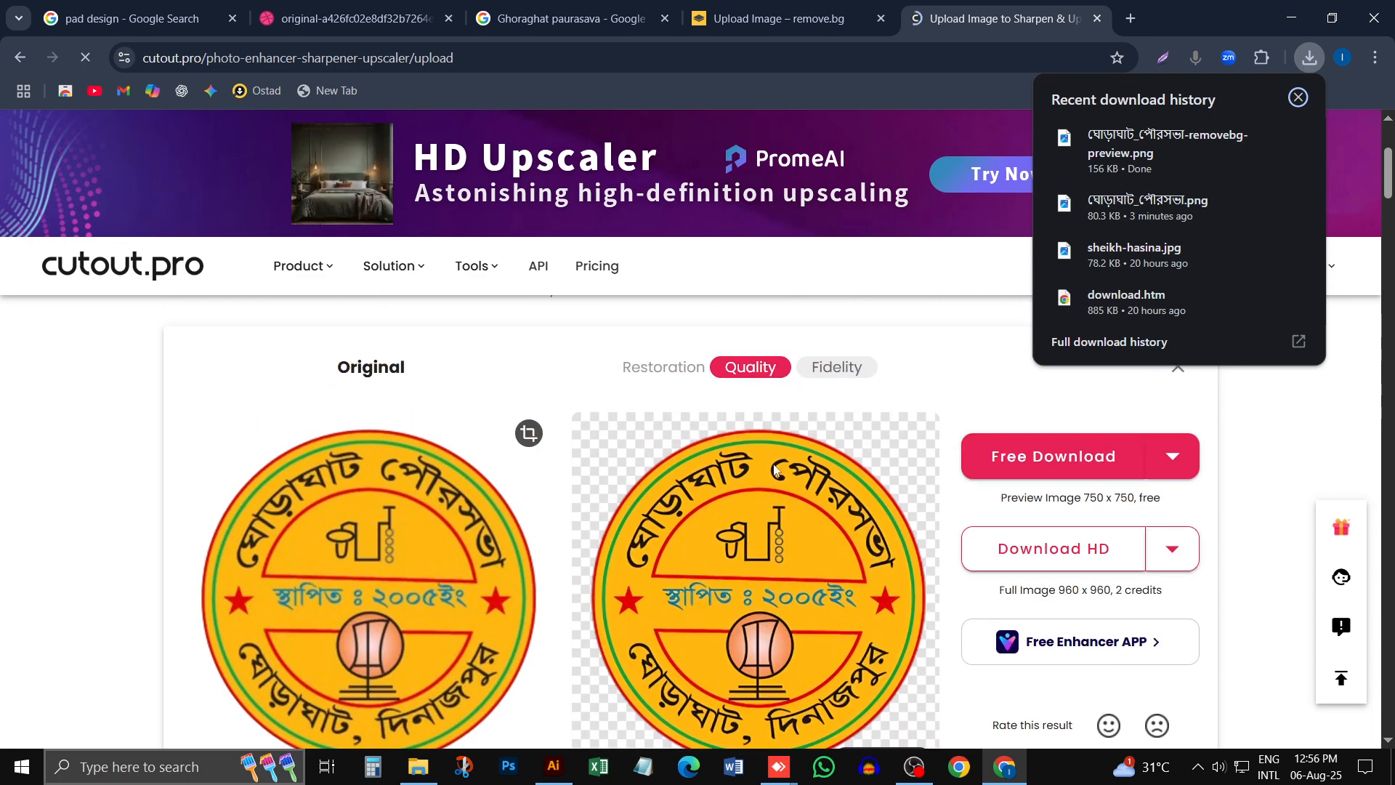
{"action": "scroll", "coordinate": [722, 477], "scroll_direction": "down", "scroll_amount": 3}
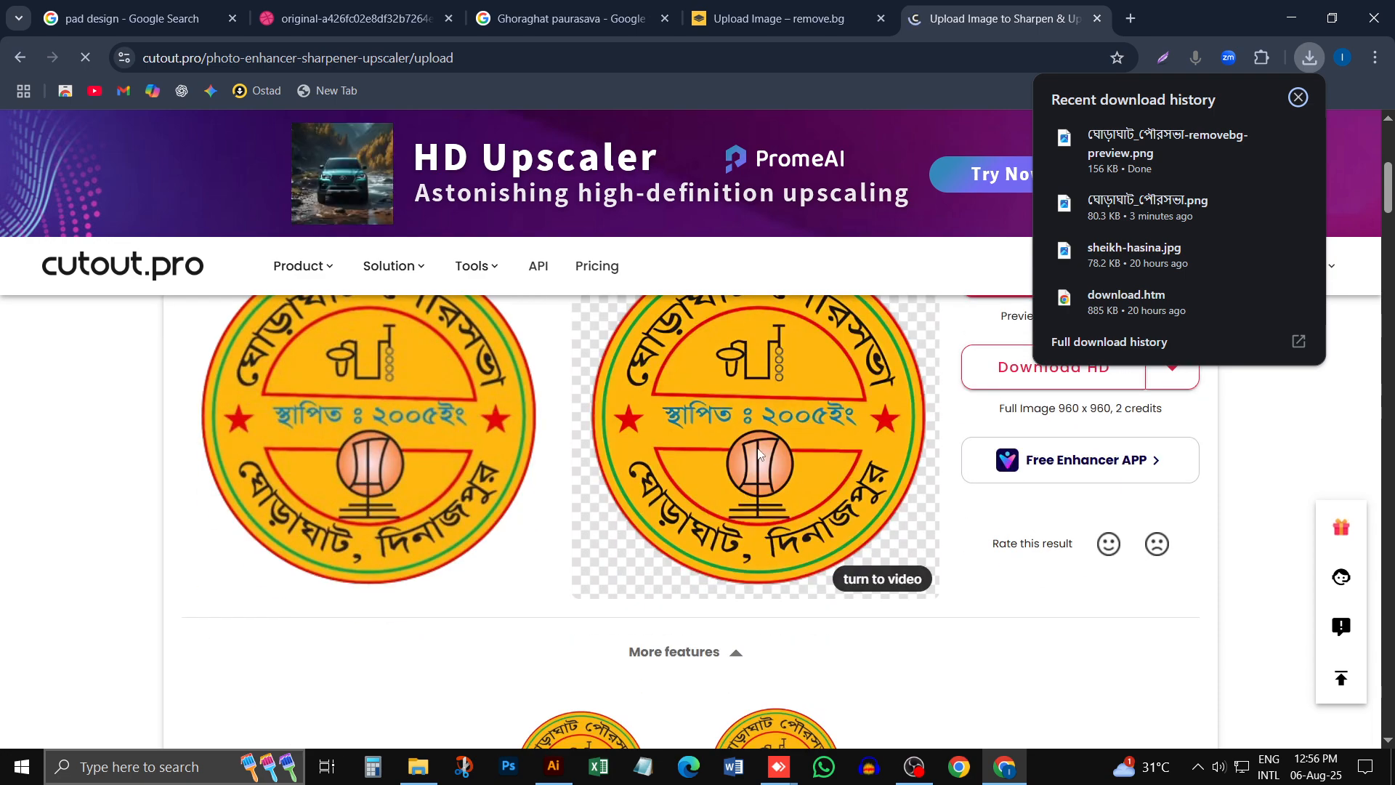
{"action": "scroll", "coordinate": [758, 454], "scroll_direction": "up", "scroll_amount": 1}
{"action": "left_click", "coordinate": [1029, 325]}
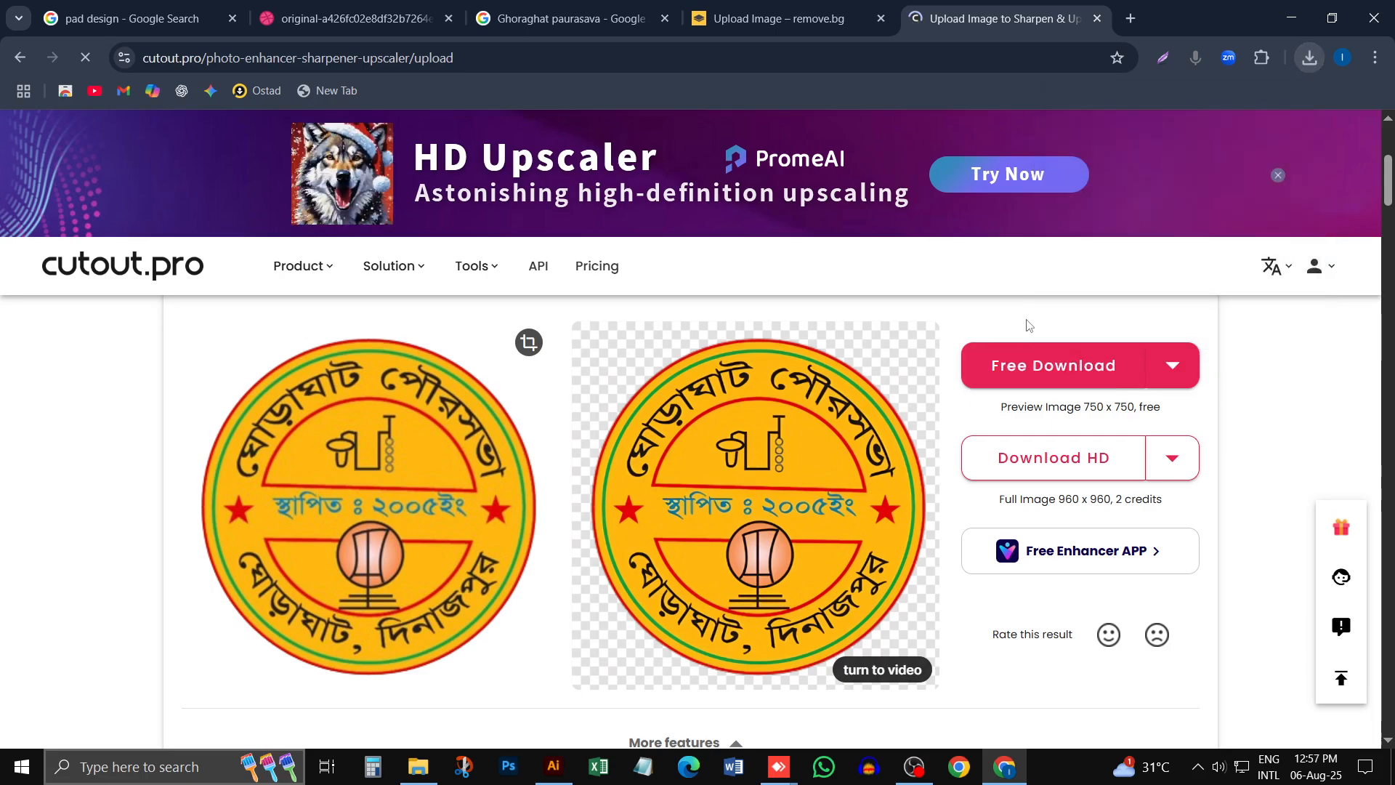
{"action": "left_click", "coordinate": [1075, 367]}
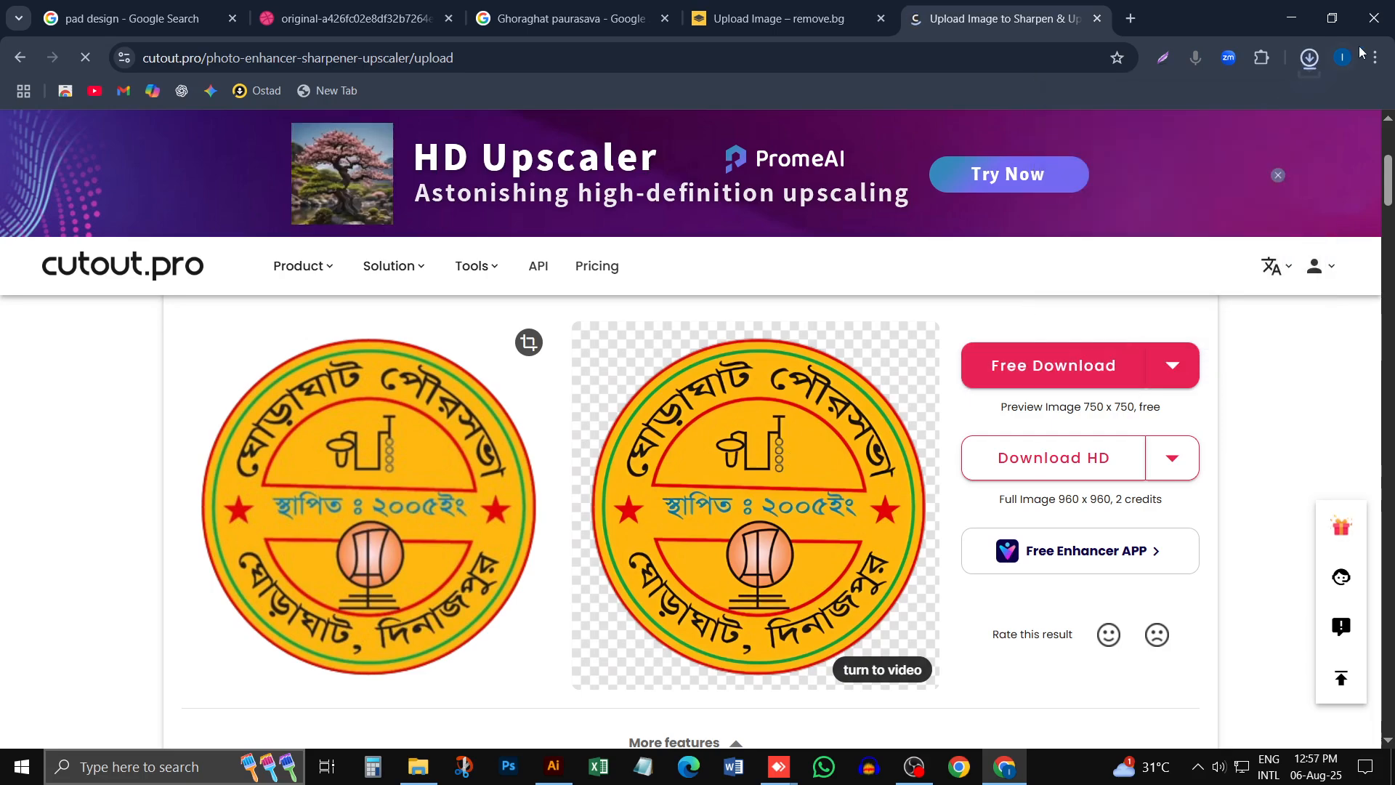
- Place the enhanced logo PNG from Chrome's recent downloads into the letterhead document in Illustrator
{"action": "left_click", "coordinate": [1309, 57]}
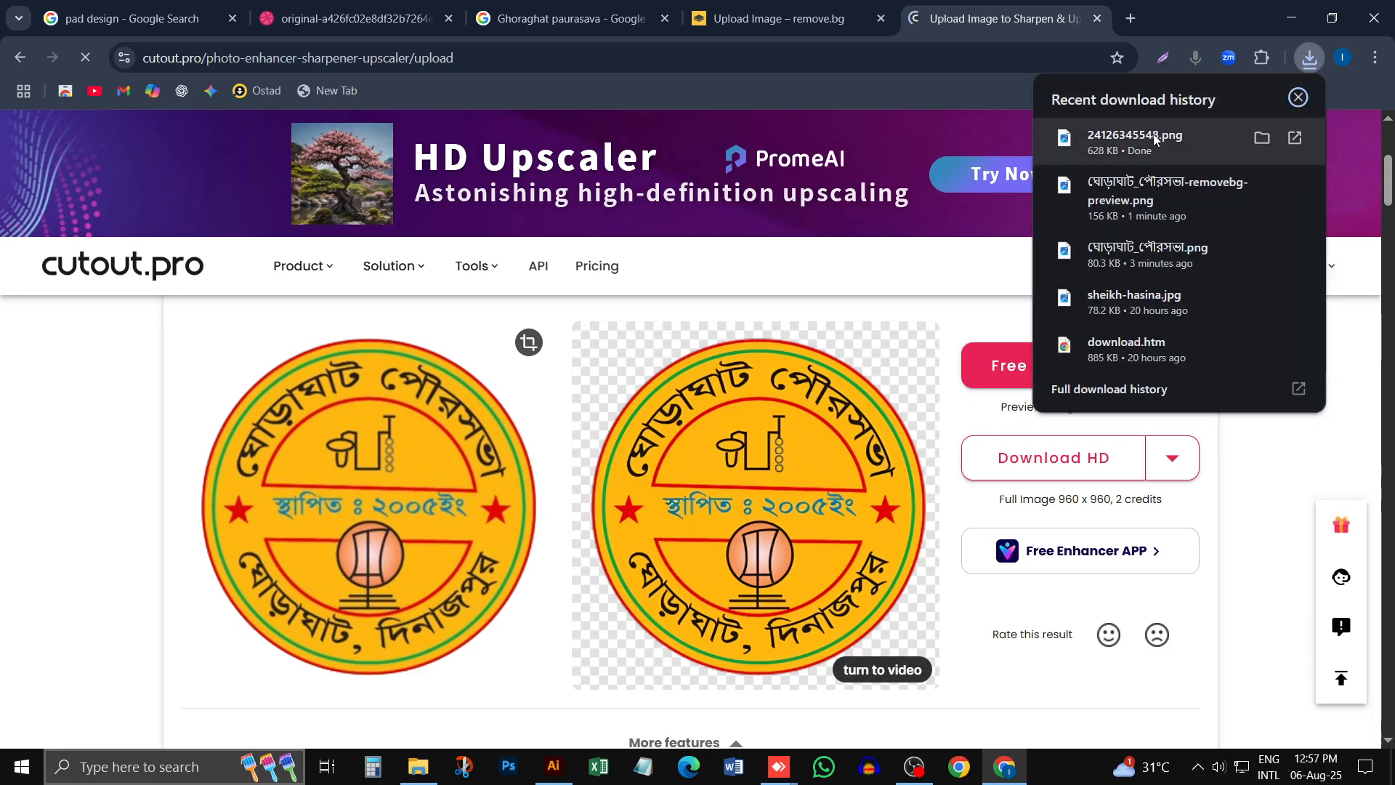
{"action": "left_click_drag", "start_coordinate": [1155, 139], "coordinate": [438, 379]}
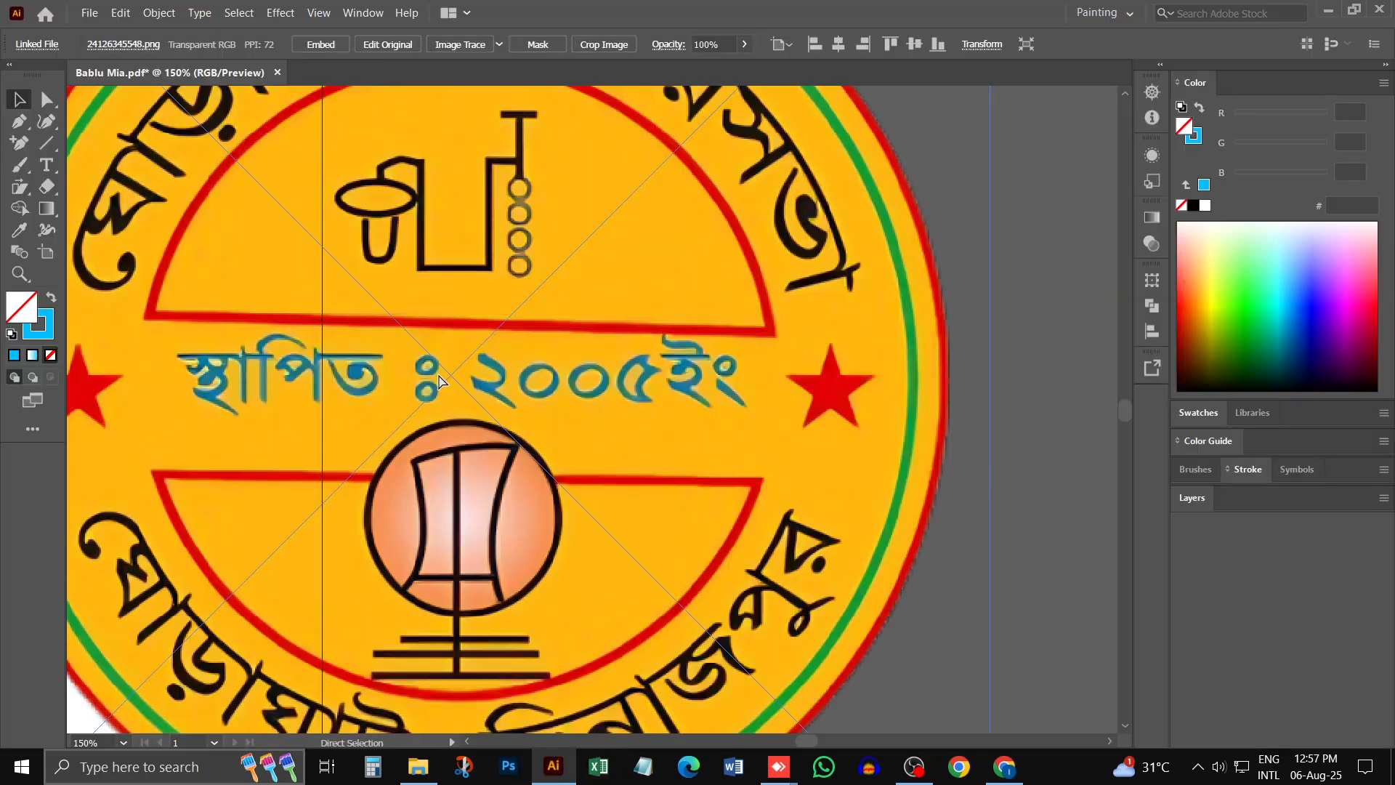
{"action": "key", "text": "ctrl+minus"}
{"action": "key", "text": "ctrl+minus"}
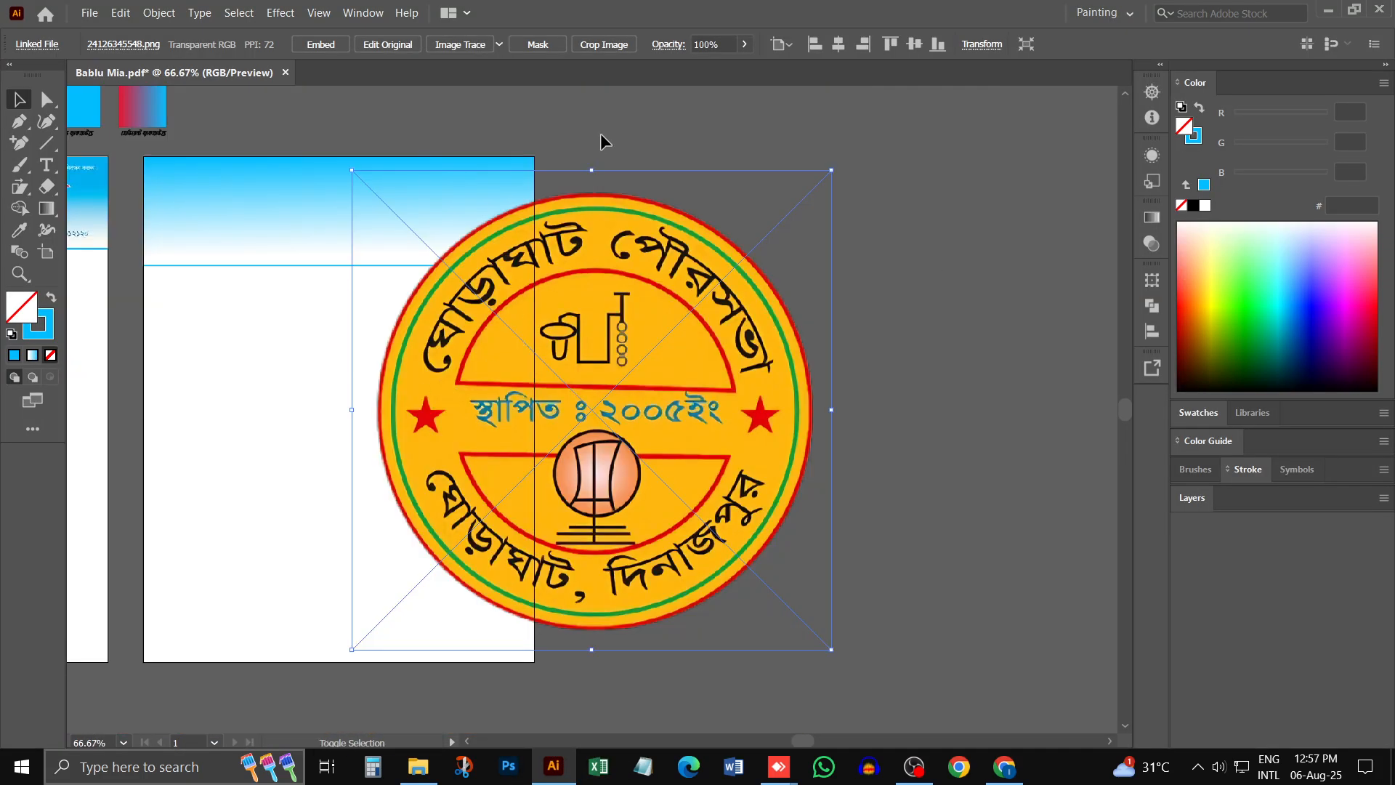
- Scale the placed logo down proportionally and move it to the left end of the new gradient header
{"action": "left_click_drag", "start_coordinate": [599, 171], "coordinate": [279, 240]}
{"action": "left_click", "coordinate": [281, 216], "text": "ctrl"}
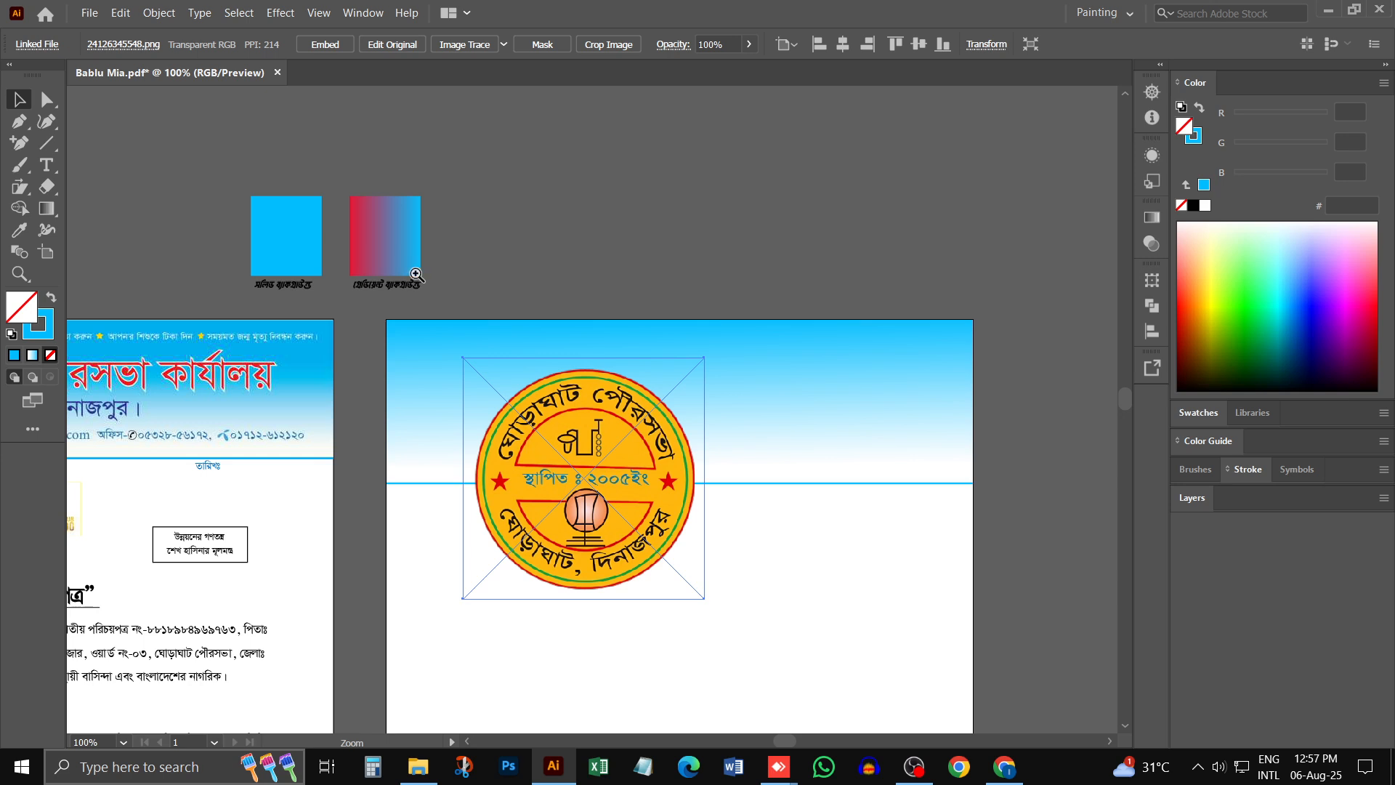
{"action": "left_click_drag", "start_coordinate": [587, 358], "coordinate": [592, 408]}
{"action": "left_click_drag", "start_coordinate": [610, 449], "coordinate": [510, 380]}
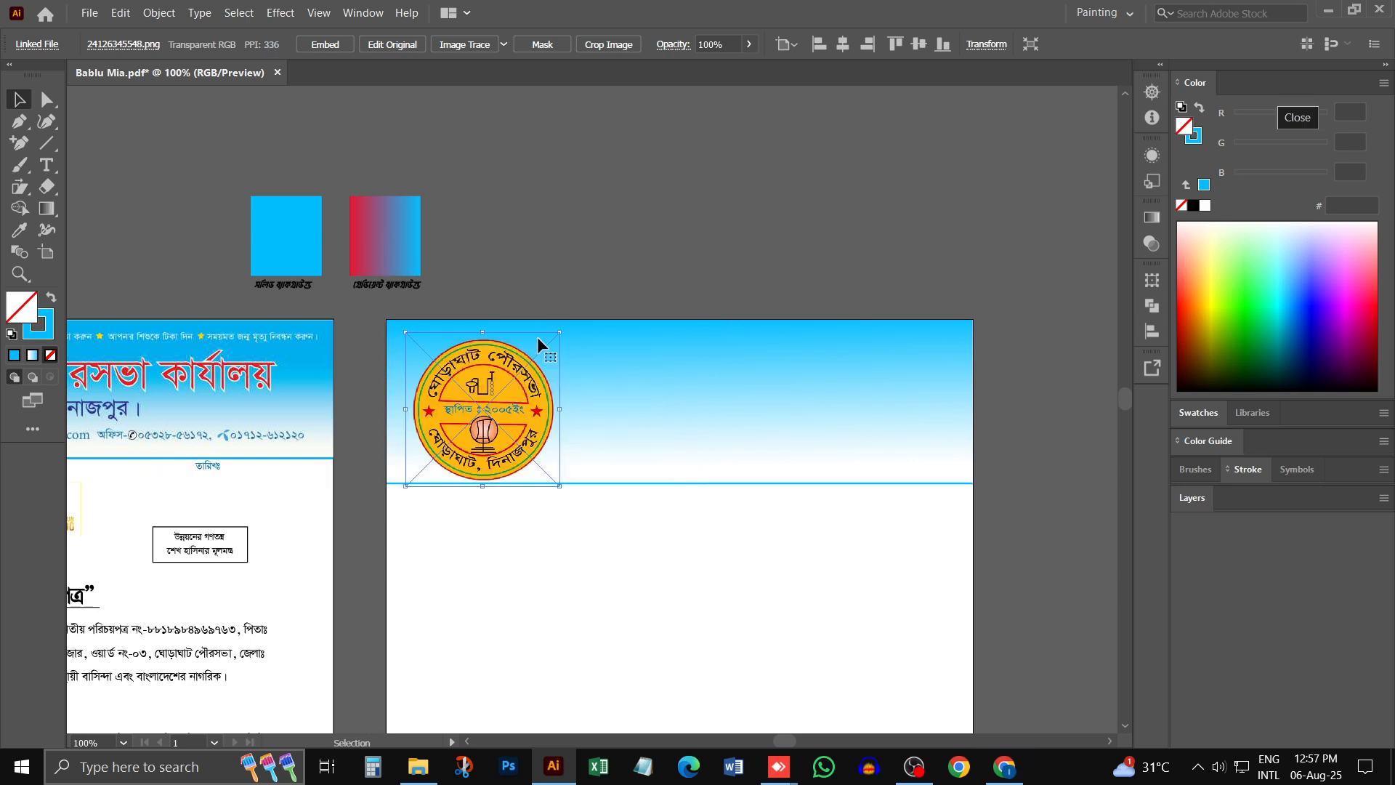
- Embed the logo image in the document and shrink it slightly so it sits inside the header above the blue line
{"action": "left_click", "coordinate": [340, 48]}
{"action": "left_click_drag", "start_coordinate": [483, 333], "coordinate": [485, 353]}
{"action": "left_click_drag", "start_coordinate": [563, 395], "coordinate": [850, 278]}
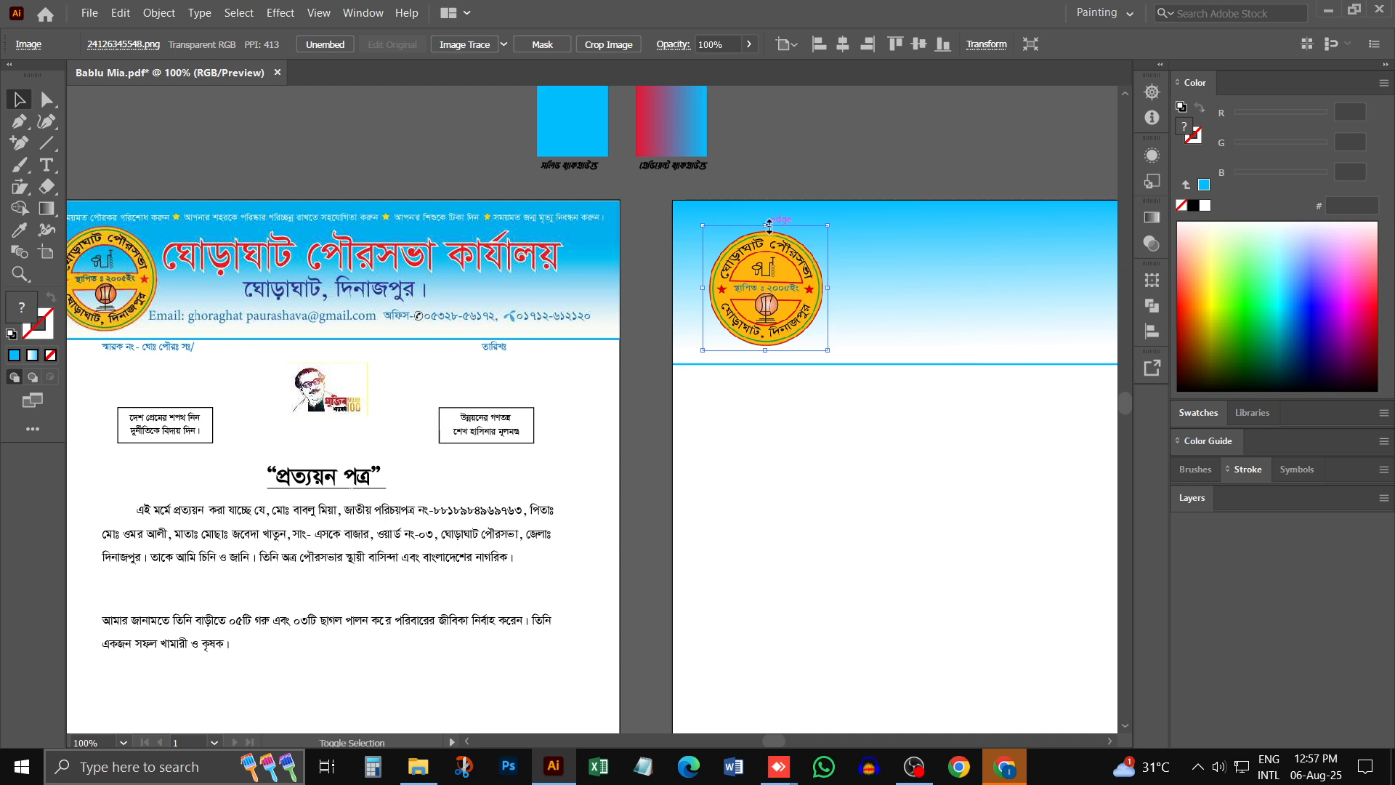
{"action": "left_click_drag", "start_coordinate": [769, 226], "coordinate": [769, 226]}
{"action": "left_click", "coordinate": [981, 442]}
{"action": "left_click_drag", "start_coordinate": [889, 373], "coordinate": [715, 372]}
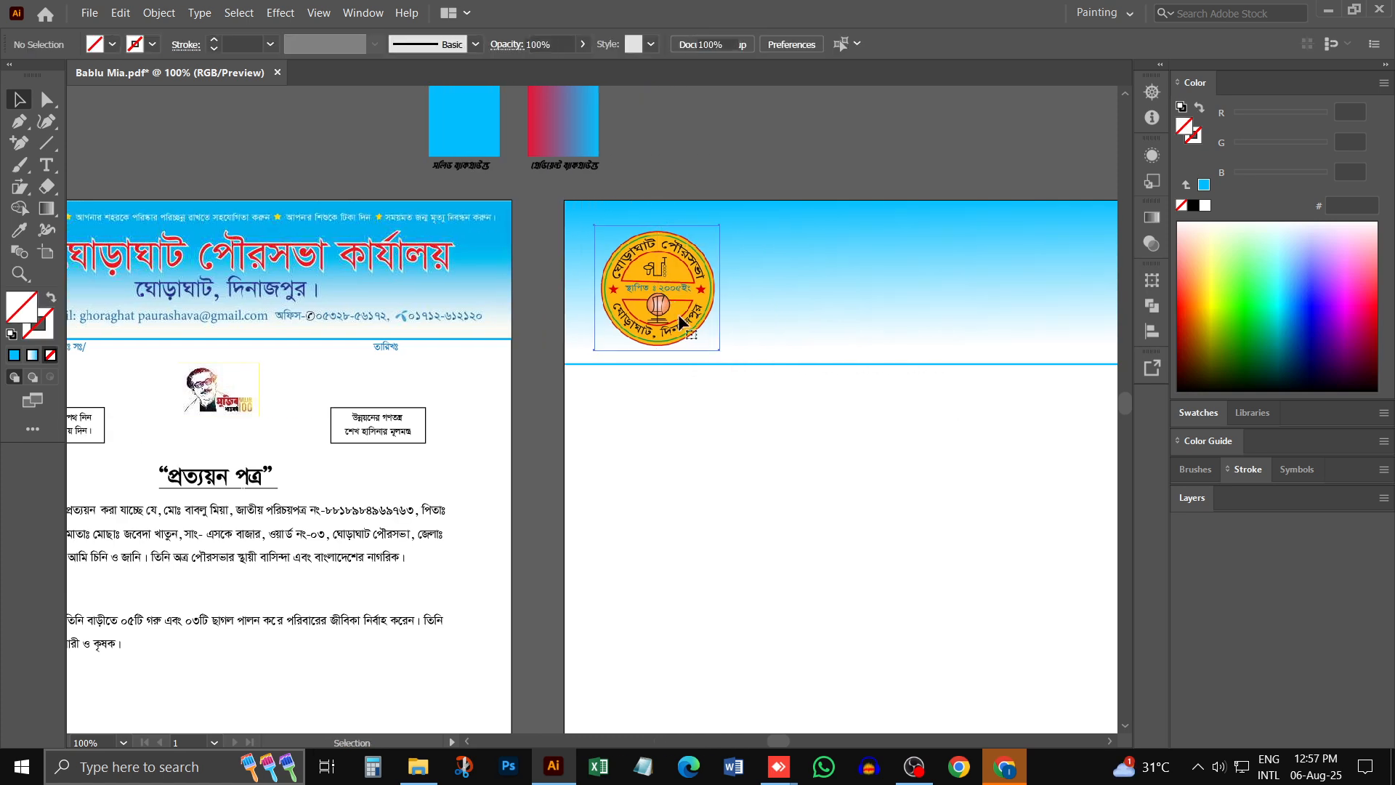
{"action": "left_click", "coordinate": [710, 349]}
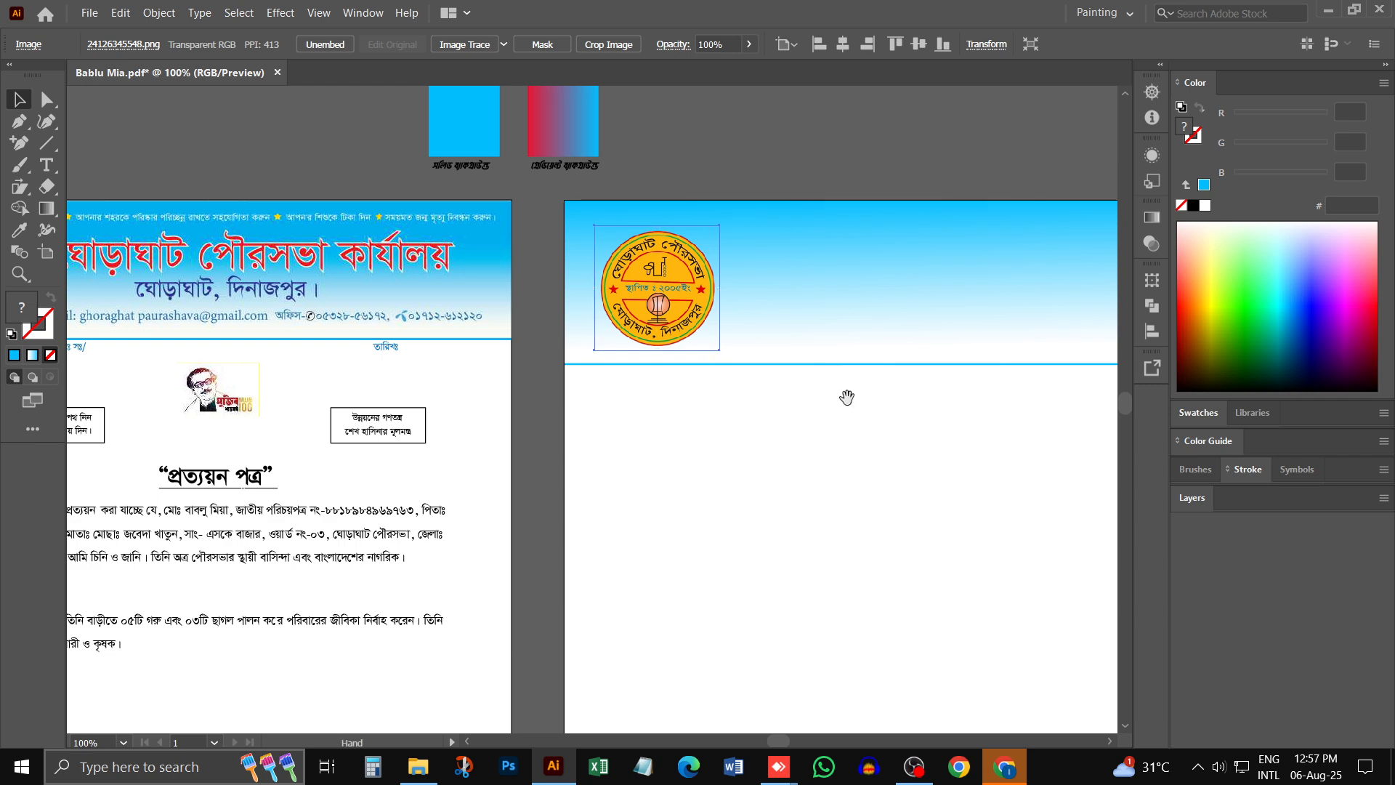
- Compare the new header and its logo with the original letterhead's header layout and text
{"action": "left_click_drag", "start_coordinate": [841, 396], "coordinate": [542, 376]}
{"action": "left_click_drag", "start_coordinate": [426, 346], "coordinate": [762, 360]}
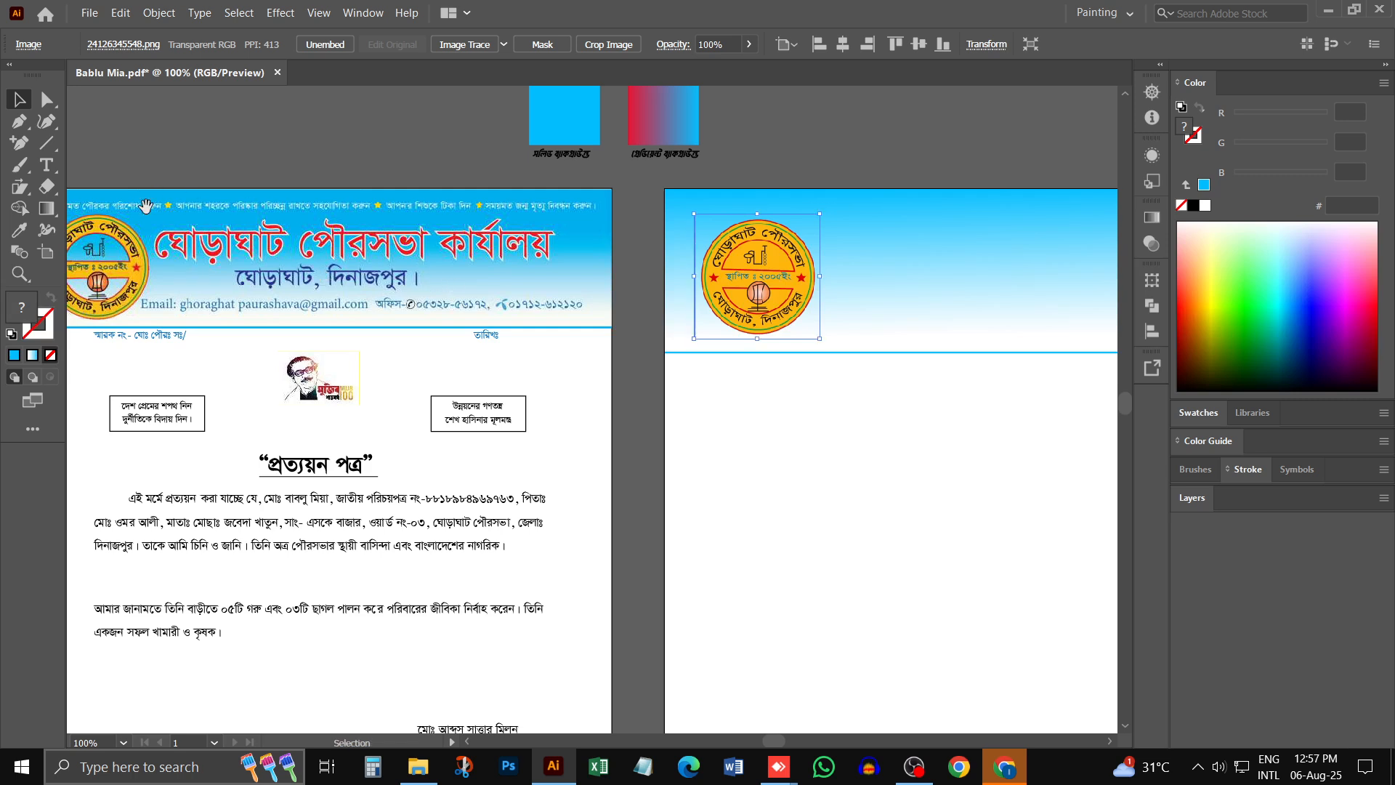
{"action": "left_click_drag", "start_coordinate": [146, 207], "coordinate": [291, 219]}
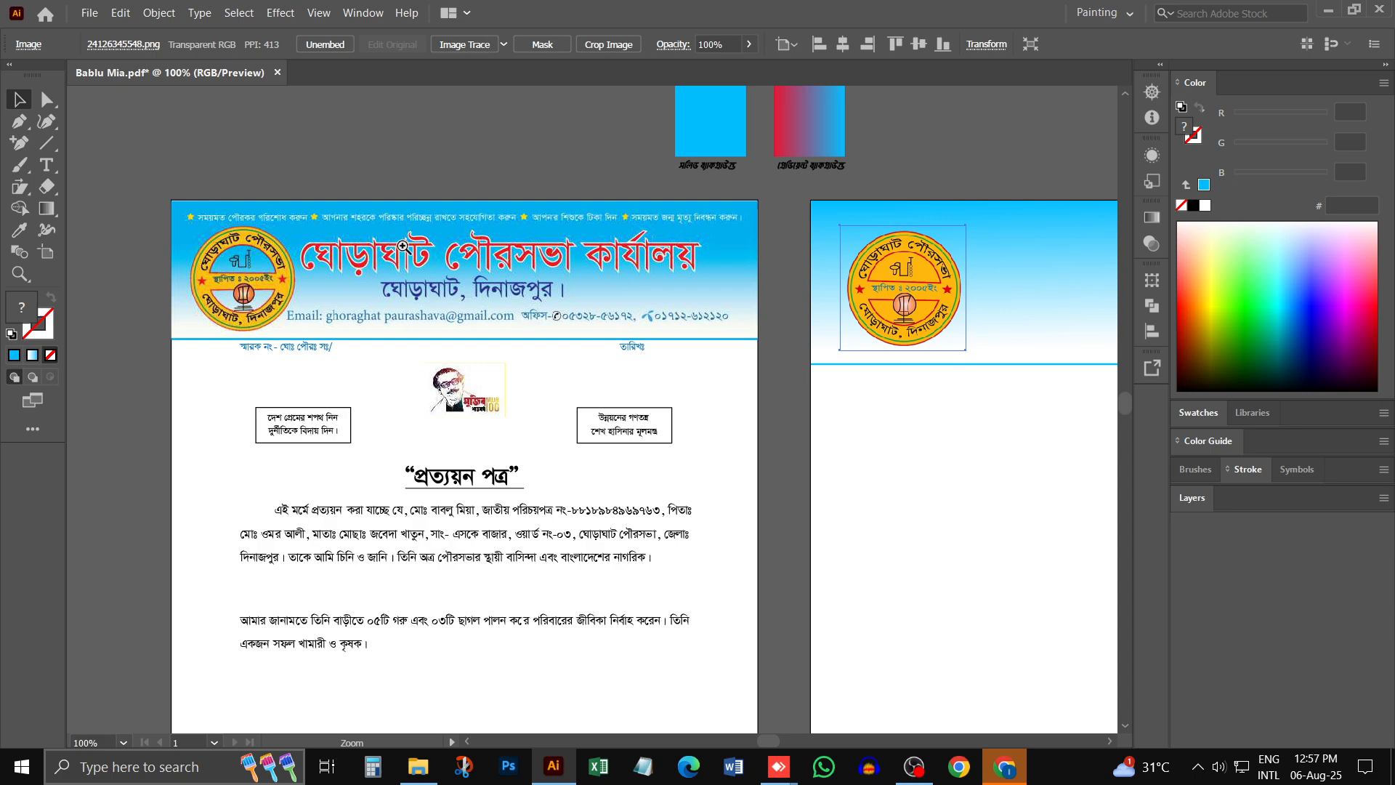
{"action": "left_click", "coordinate": [403, 247], "text": "ctrl"}
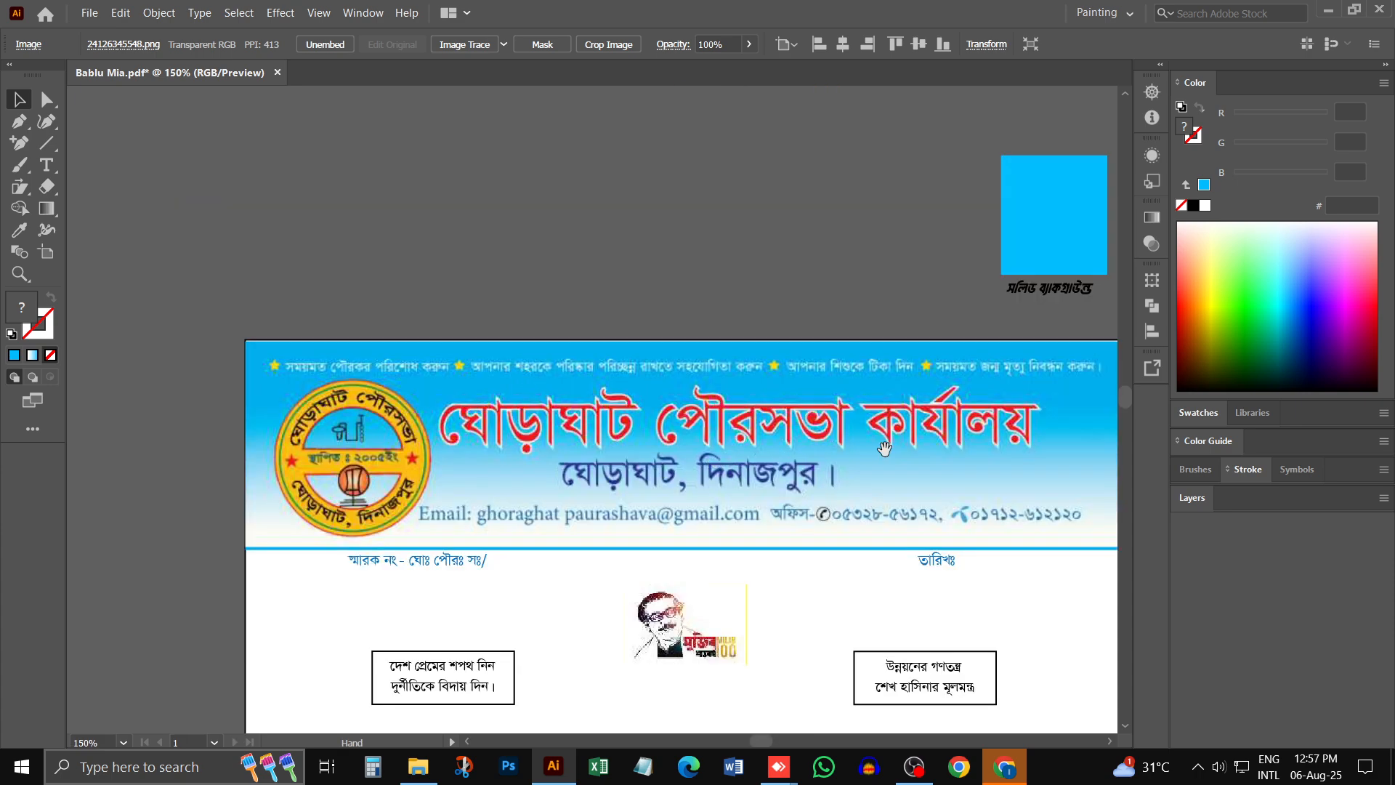
{"action": "left_click_drag", "start_coordinate": [882, 447], "coordinate": [340, 305]}
{"action": "left_click_drag", "start_coordinate": [706, 537], "coordinate": [644, 335]}
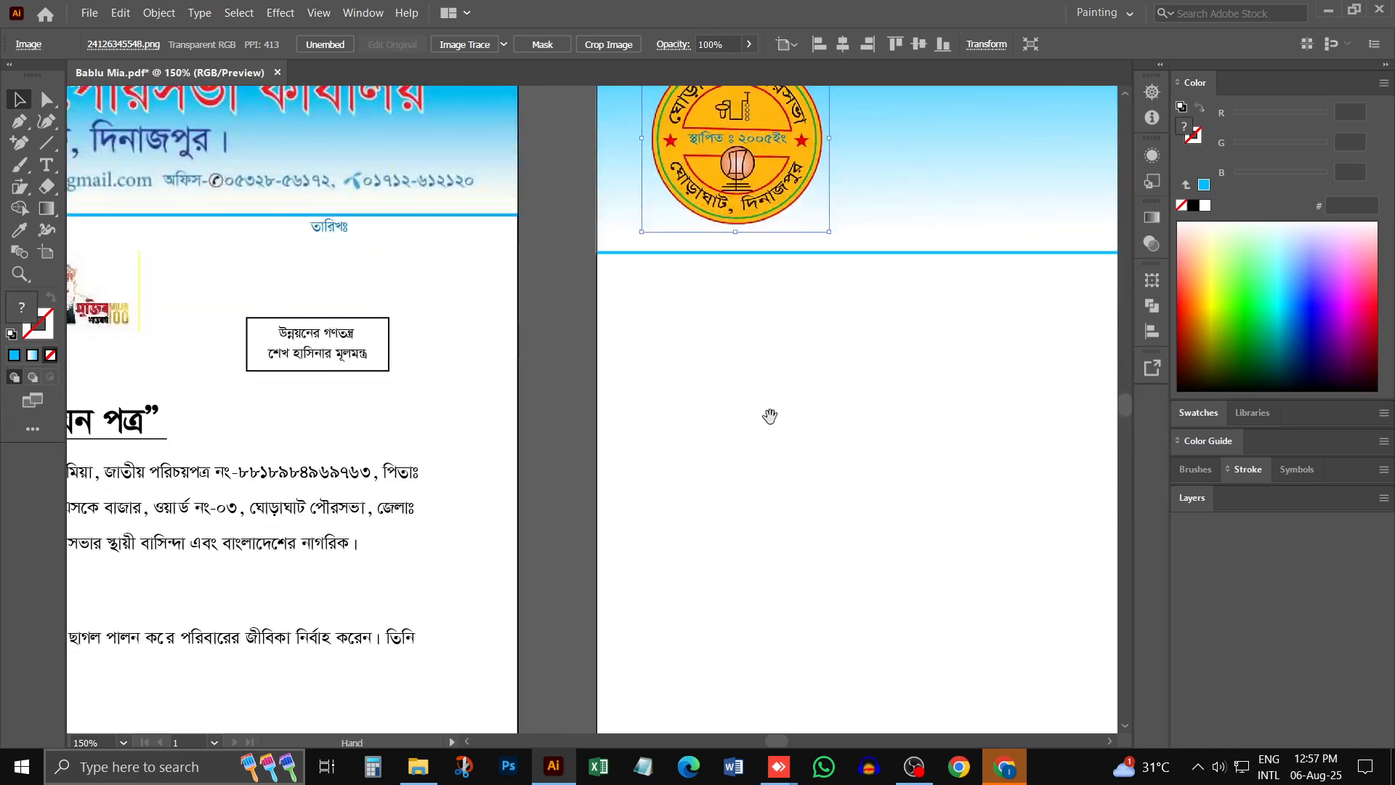
{"action": "left_click_drag", "start_coordinate": [769, 410], "coordinate": [520, 354]}
{"action": "left_click", "coordinate": [520, 354]}
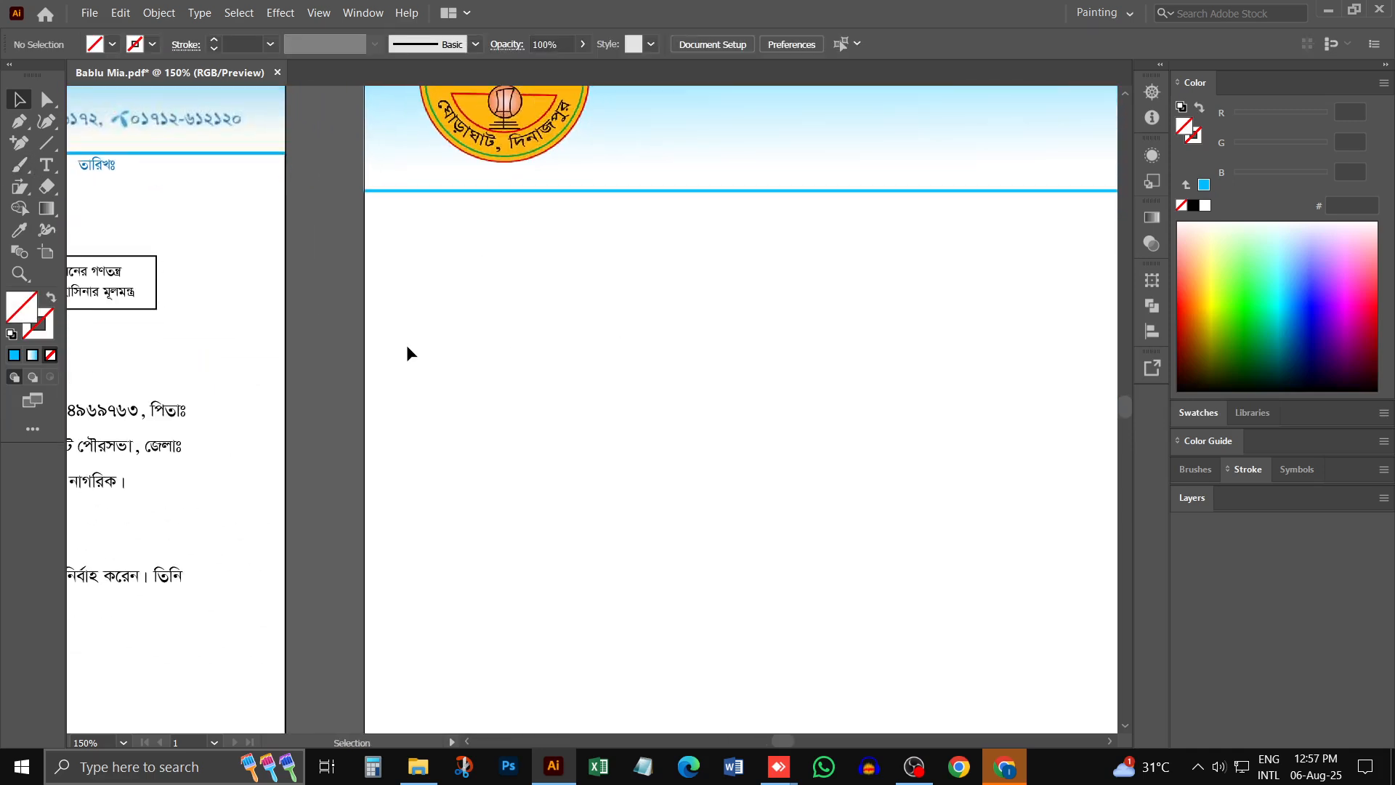
- Start a point text below the blue border line in the Kalpurush ANSI font and clear its placeholder text
{"action": "left_click", "coordinate": [48, 172]}
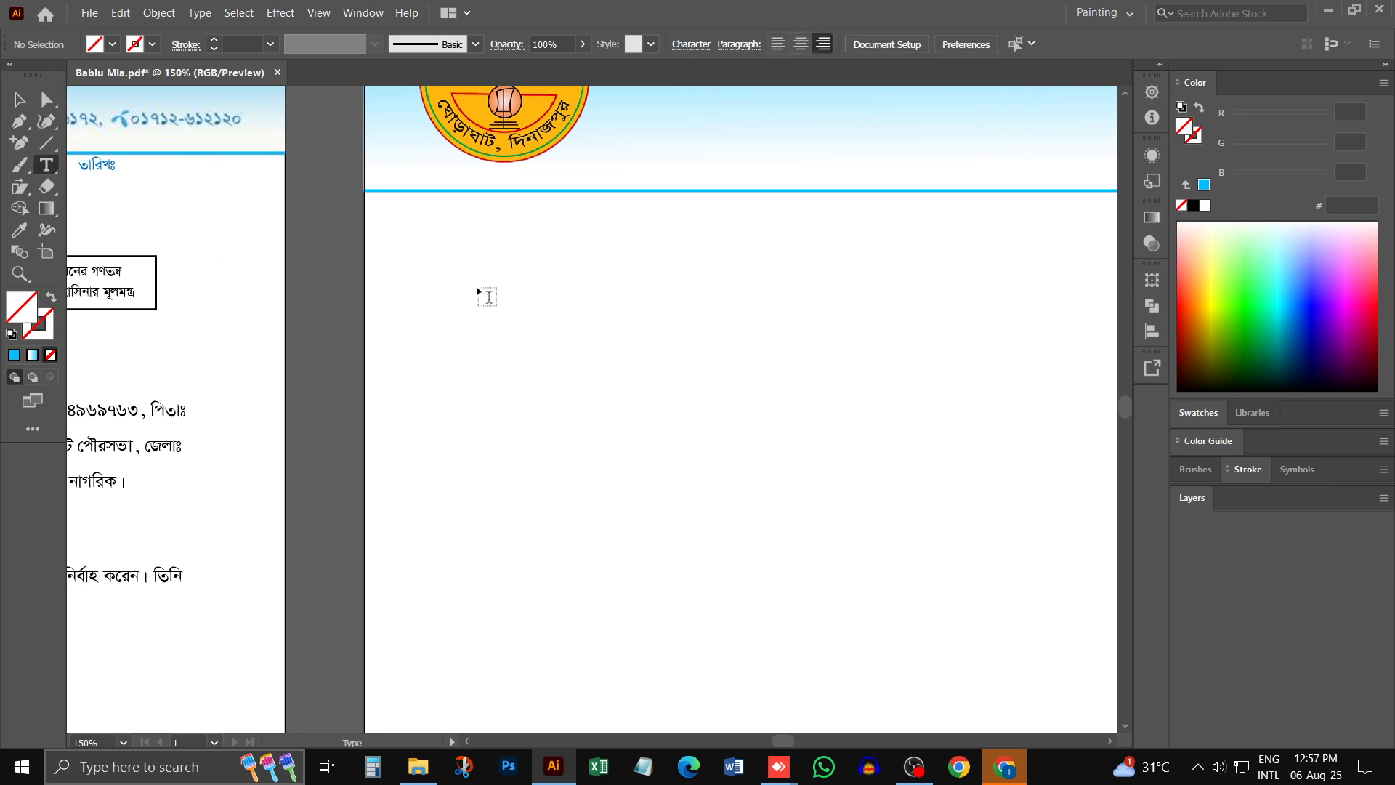
{"action": "left_click", "coordinate": [477, 287]}
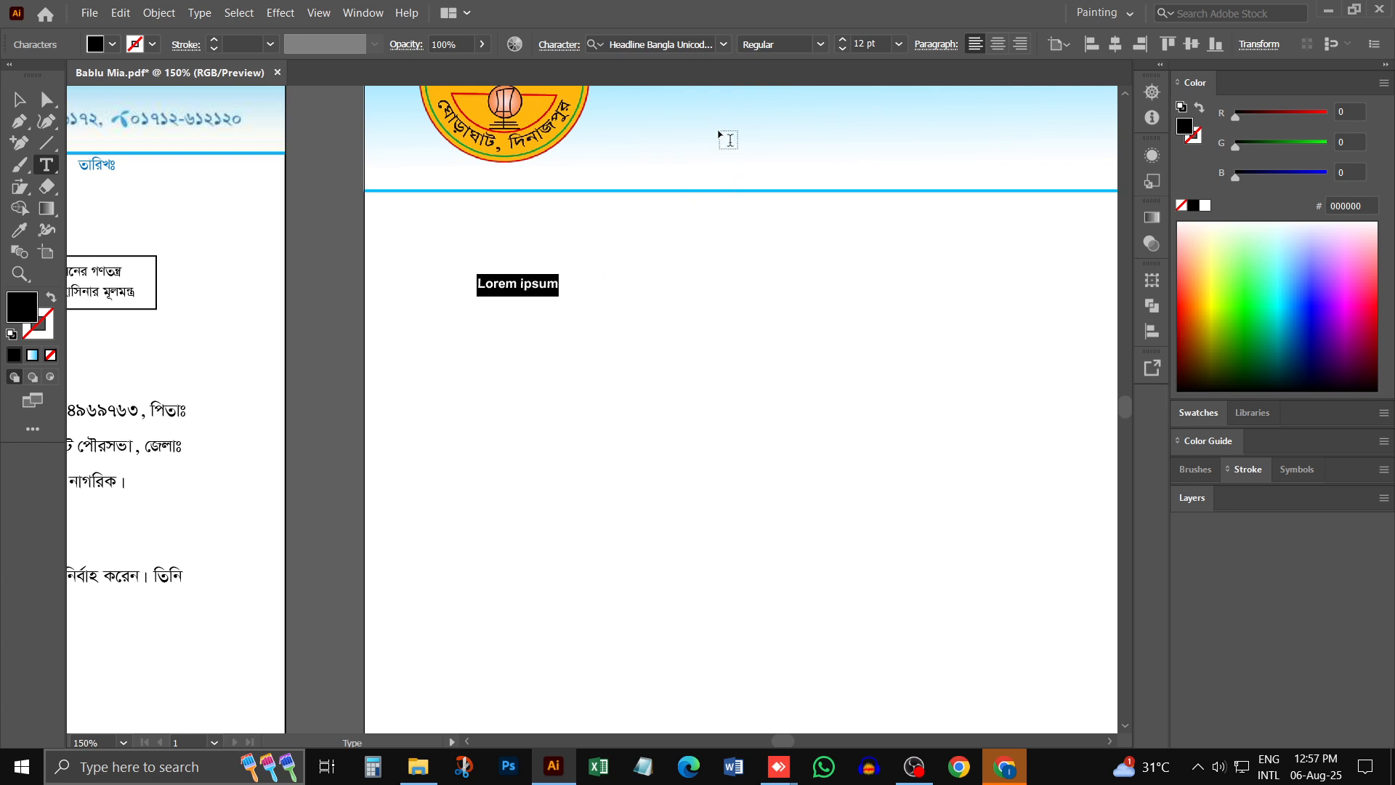
{"action": "left_click", "coordinate": [705, 39]}
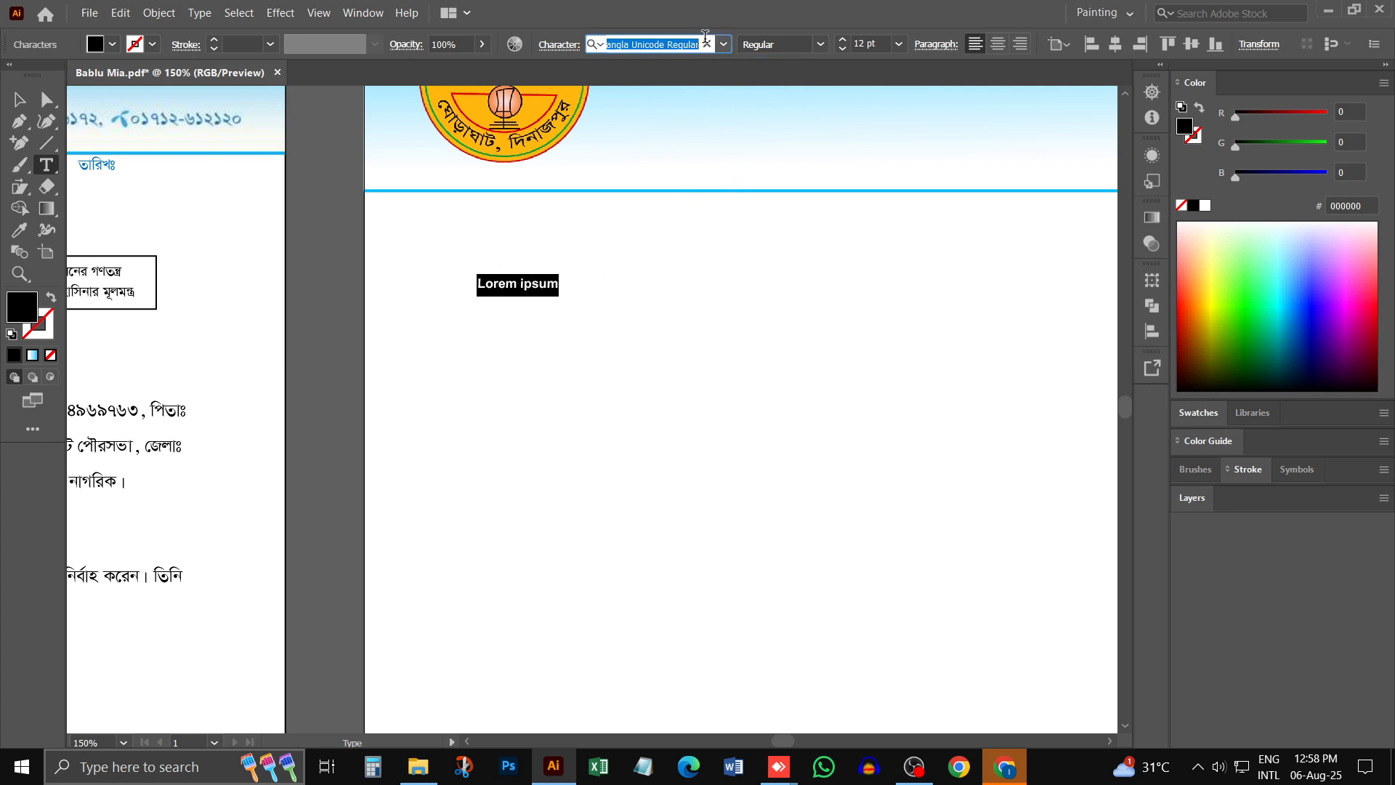
{"action": "type", "text": "kal"}
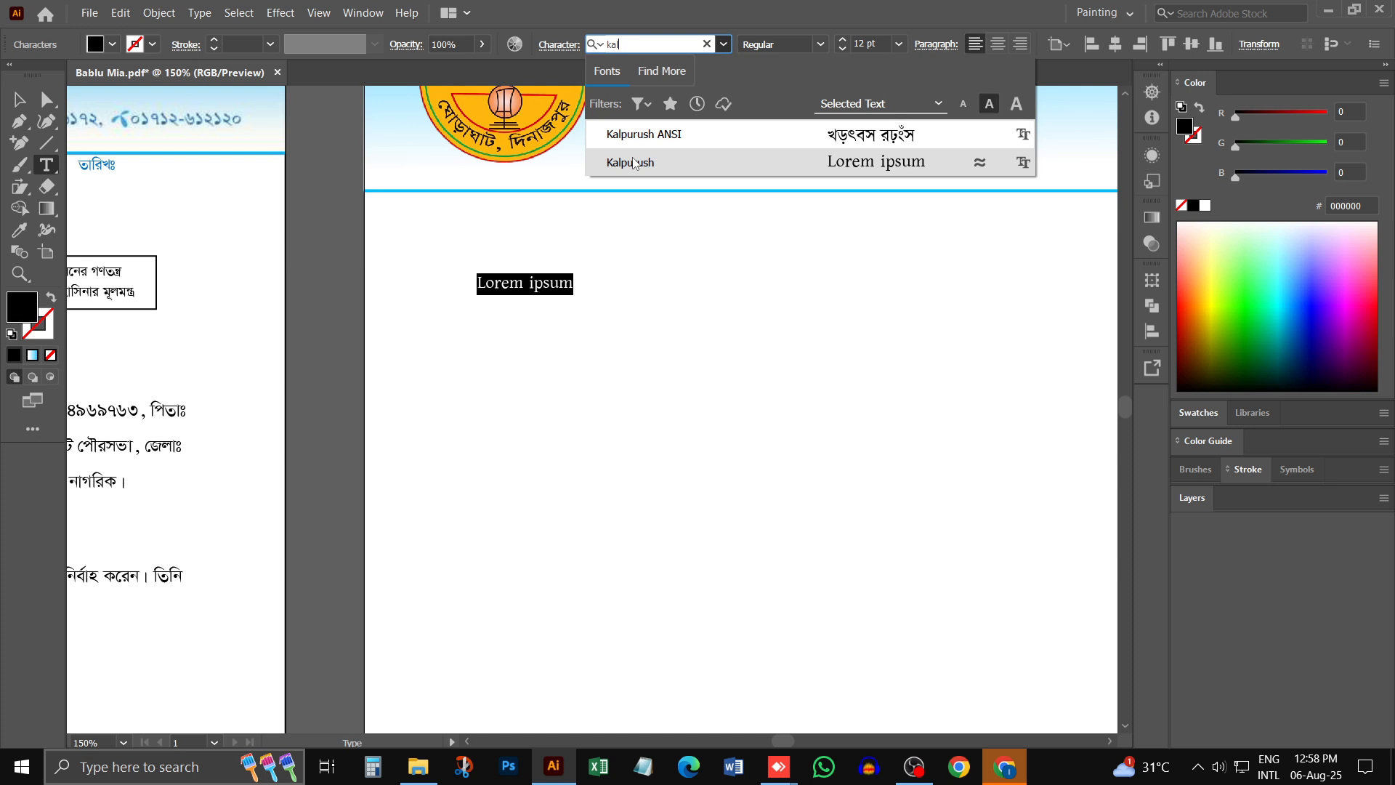
{"action": "left_click", "coordinate": [636, 138]}
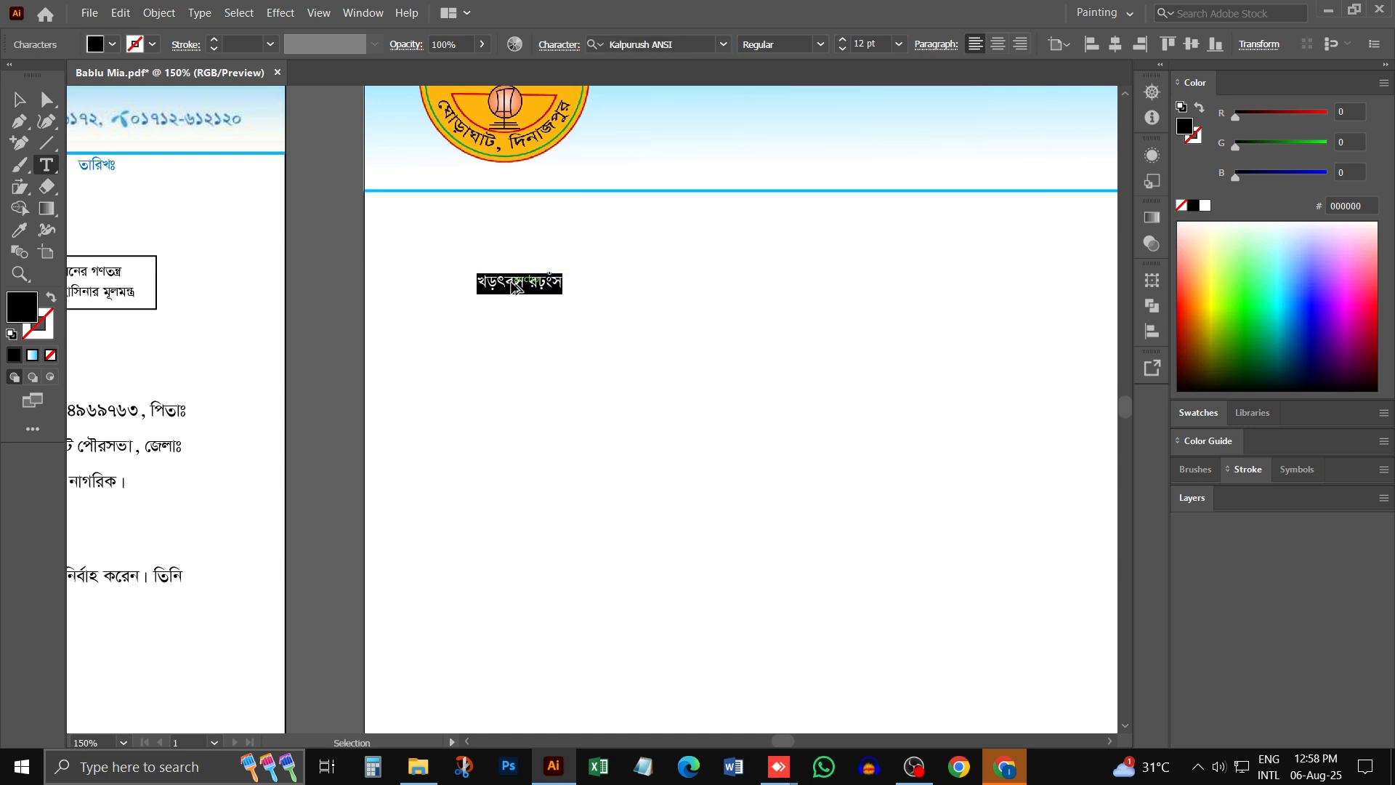
{"action": "type", "text": "e"}
{"action": "key", "text": "BackSpace"}
{"action": "key", "text": "BackSpace"}
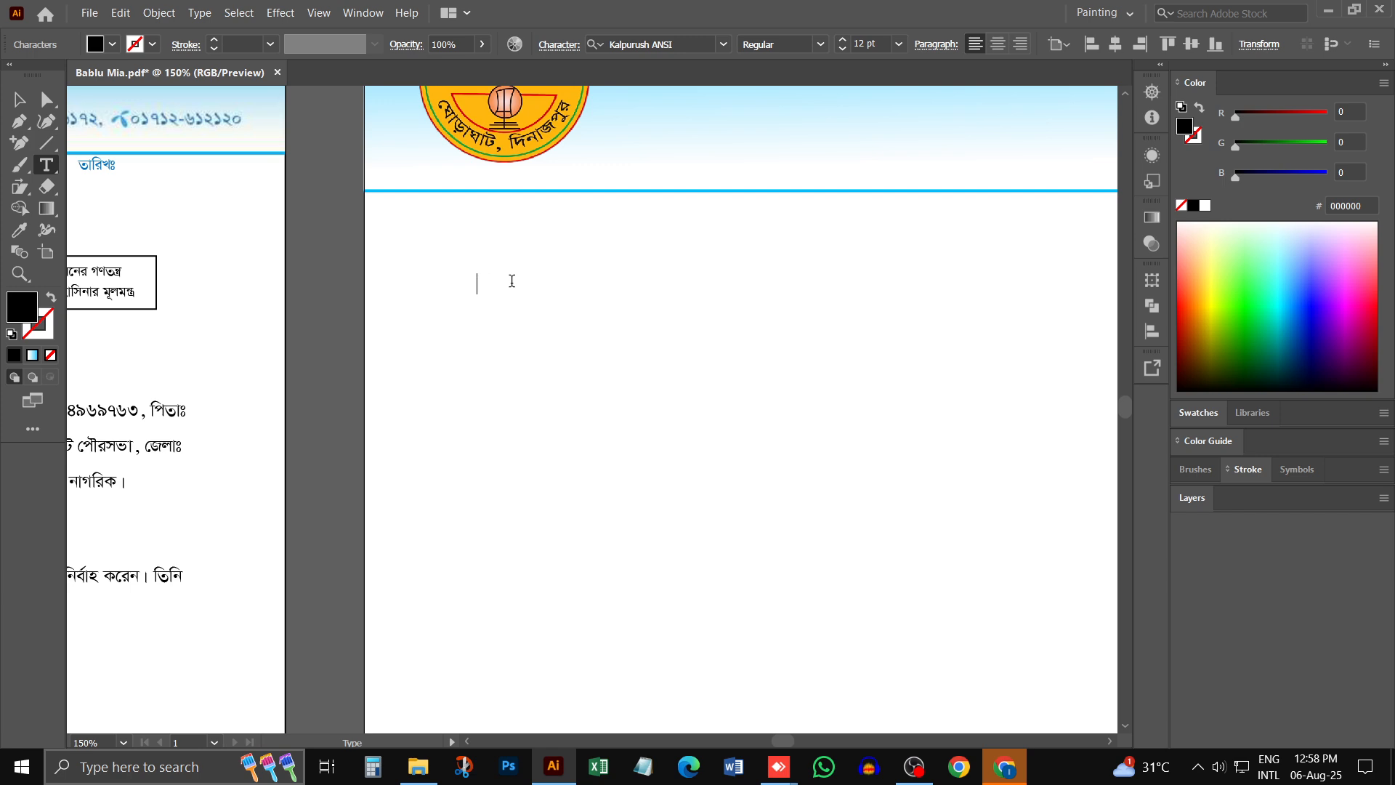
- Enter the first slogan "সময় মতো পৌরকর পরিশোধ করুন" in the new text line
{"action": "type", "text": "mgq ‡gv"}
{"action": "key", "text": "BackSpace"}
{"action": "key", "text": "BackSpace"}
{"action": "type", "text": "g‡Z"}
{"action": "key", "text": "BackSpace"}
{"action": "key", "text": "BackSpace"}
{"action": "key", "text": "BackSpace"}
{"action": "type", "text": "Ki cwi"}
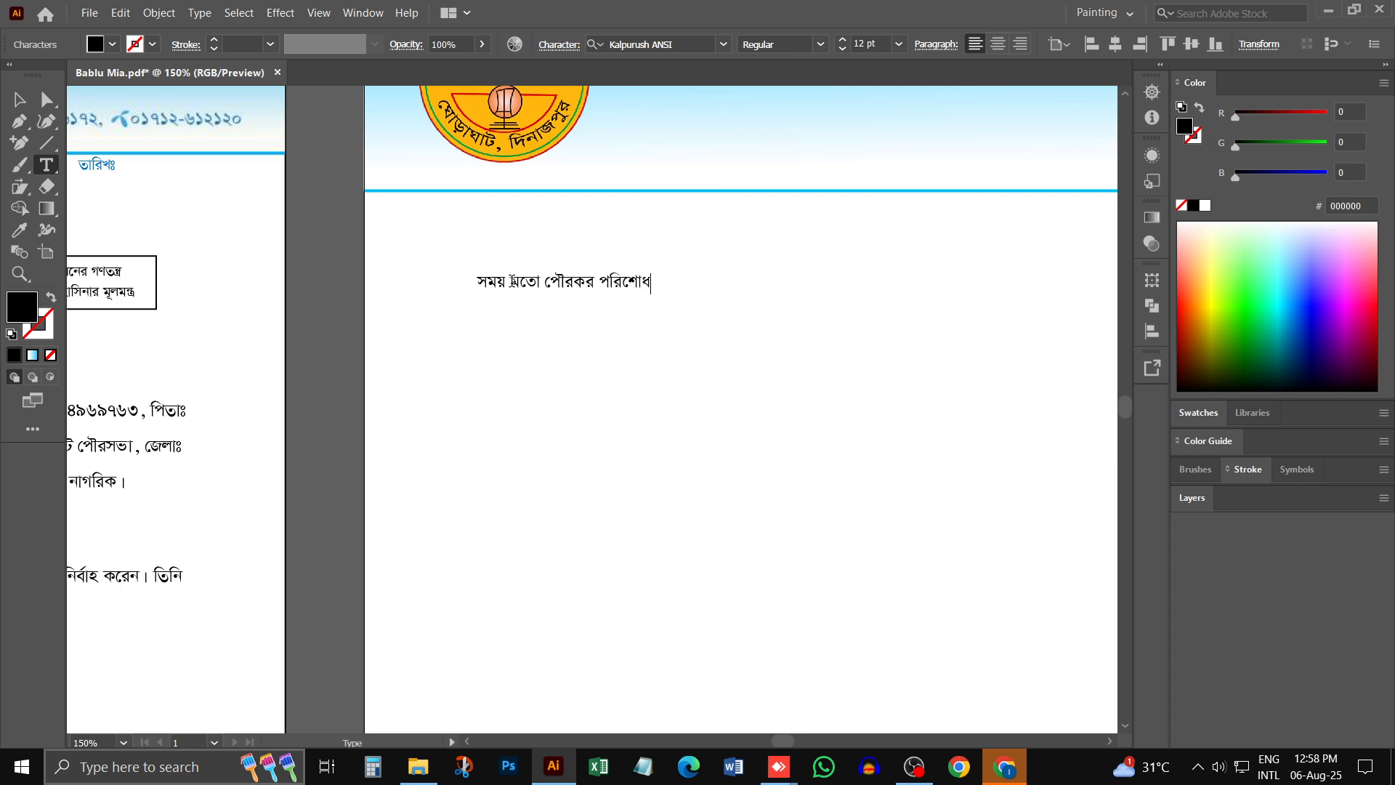
{"action": "type", "text": "শোধ করম্নন"}
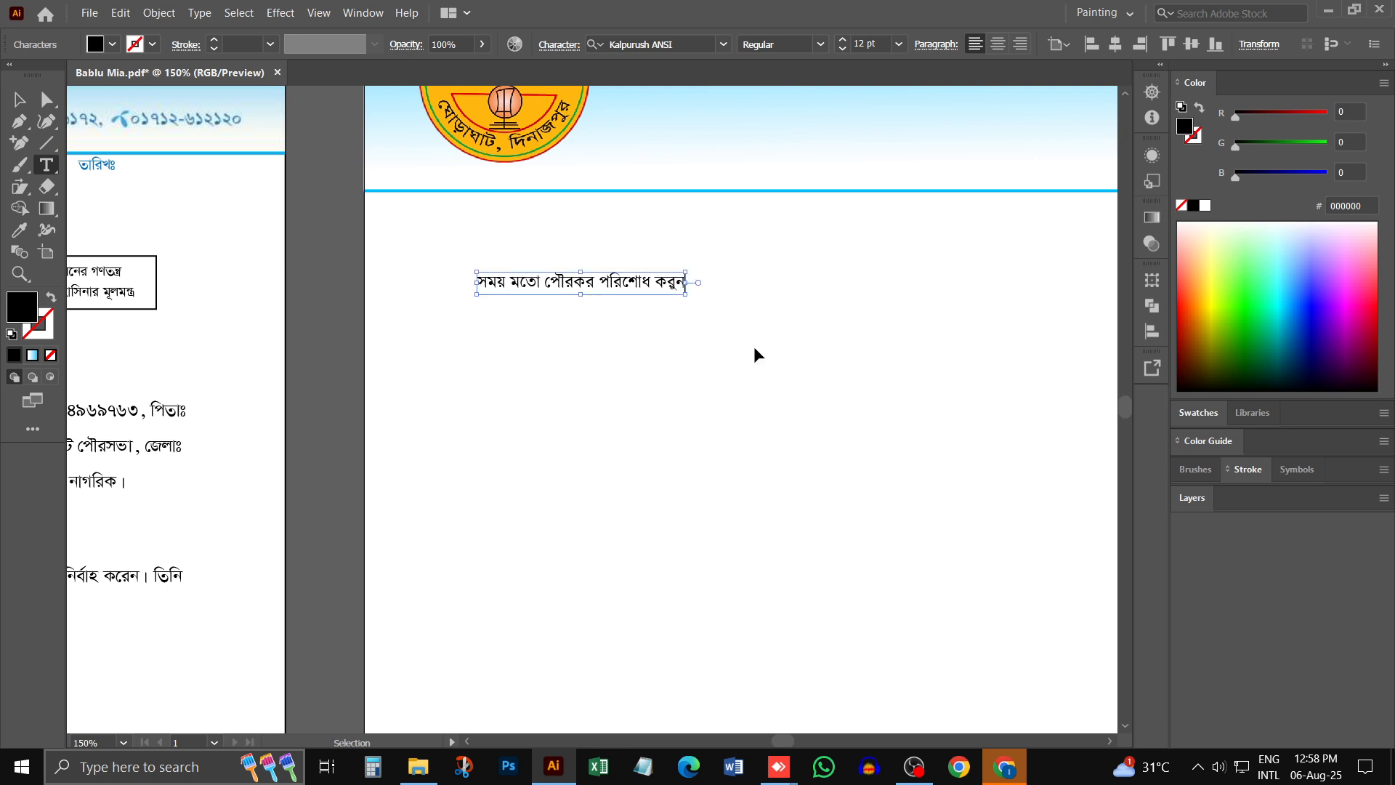
- Check the next slogan in the original header and duplicate the first slogan line directly beneath itself
{"action": "scroll", "coordinate": [758, 352], "scroll_direction": "left", "scroll_amount": 4}
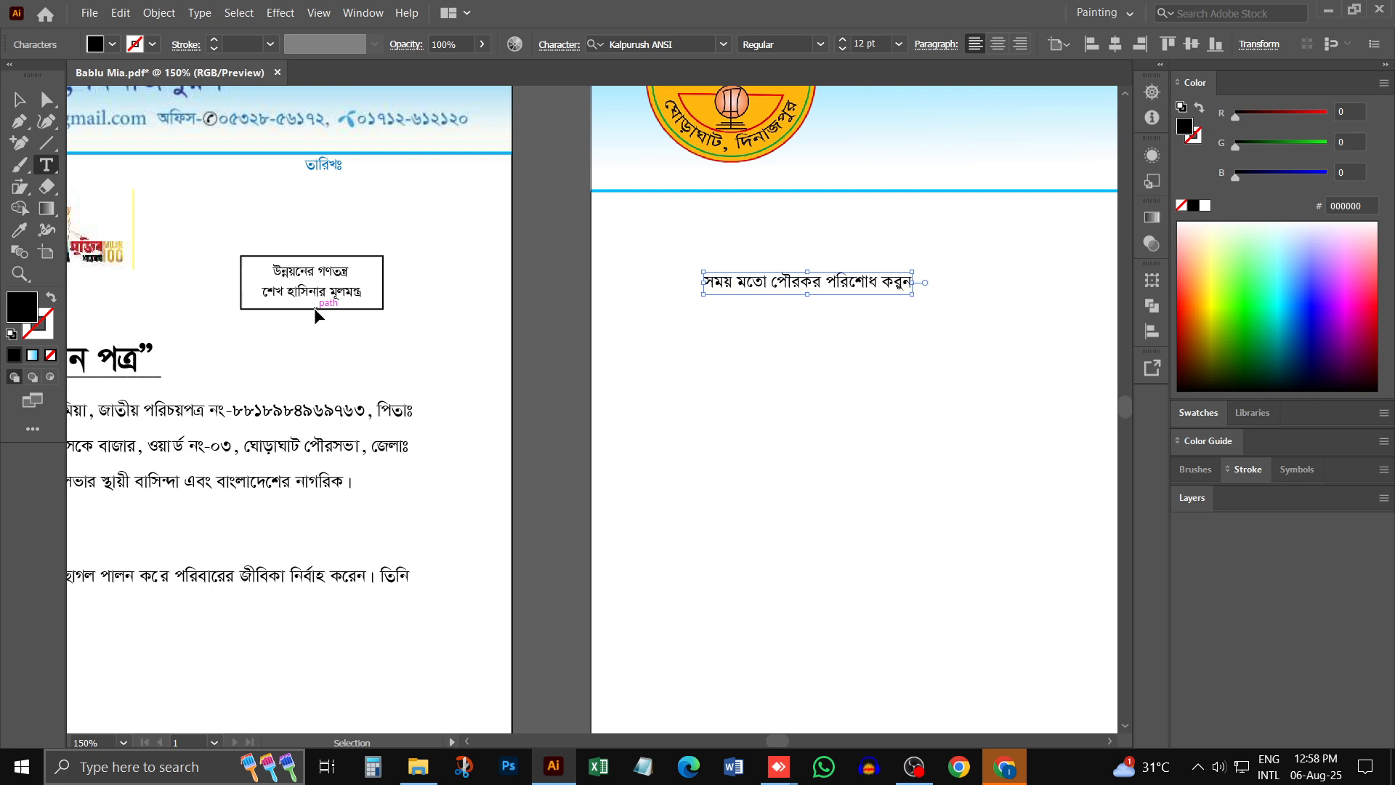
{"action": "scroll", "coordinate": [229, 301], "scroll_direction": "left", "scroll_amount": 4}
{"action": "scroll", "coordinate": [247, 309], "scroll_direction": "up", "scroll_amount": 3}
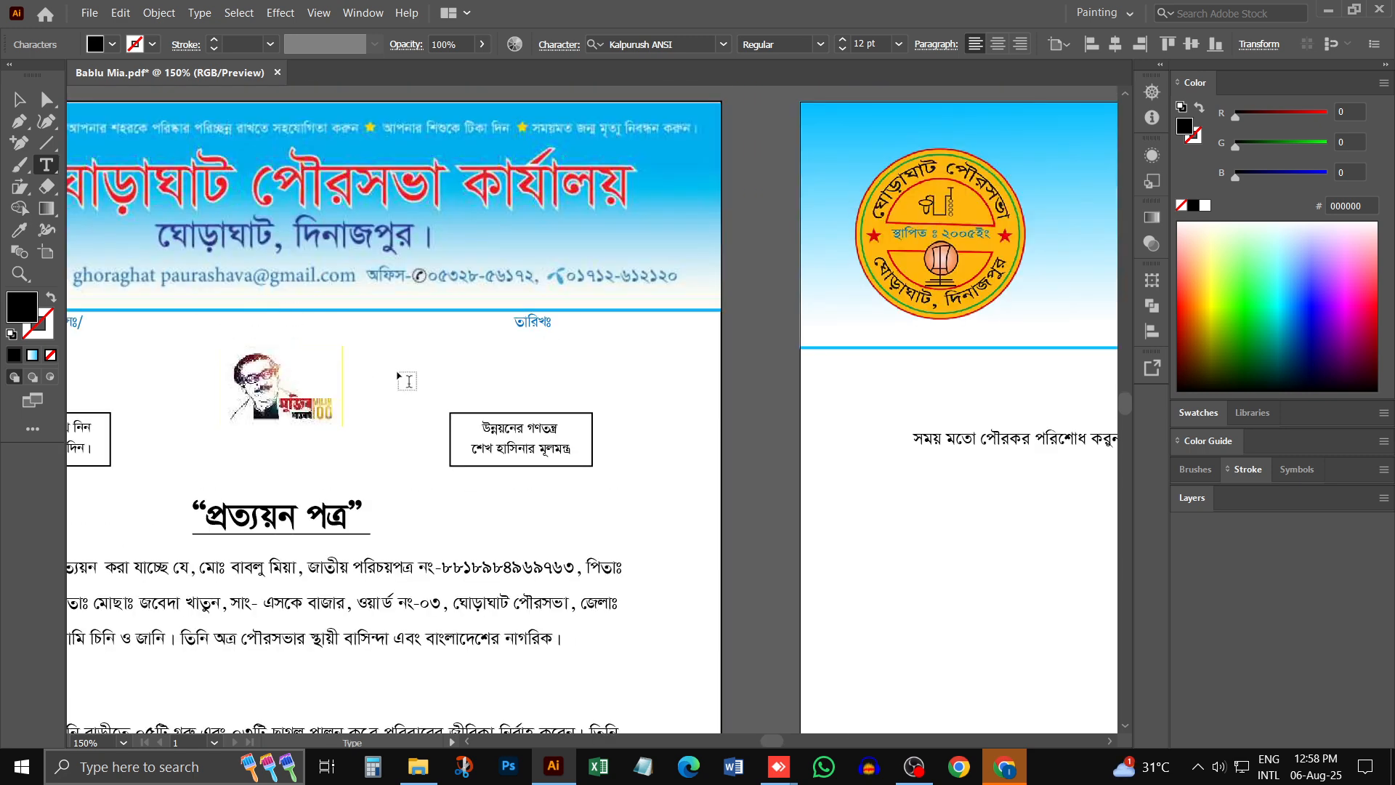
{"action": "key", "text": "Escape"}
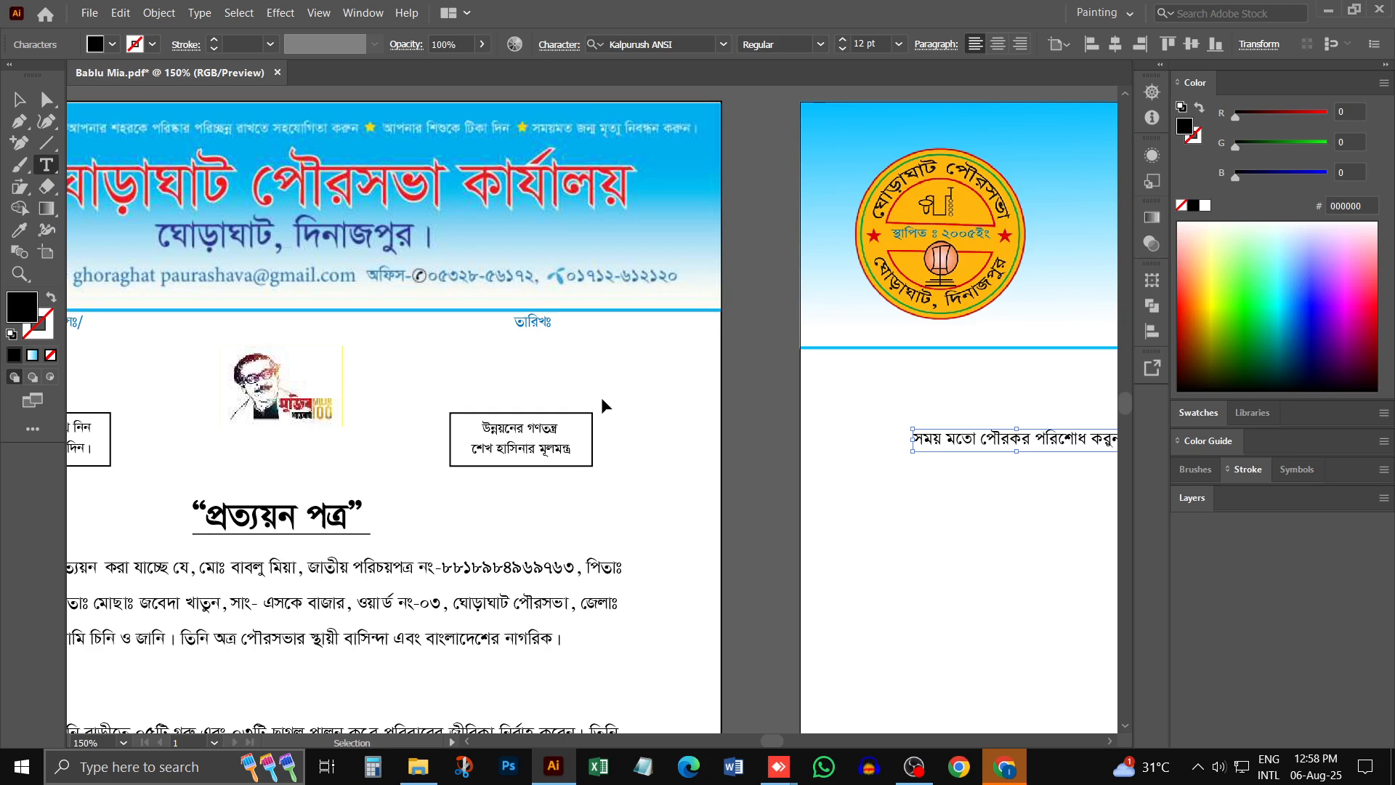
{"action": "scroll", "coordinate": [660, 411], "scroll_direction": "right", "scroll_amount": 4}
{"action": "scroll", "coordinate": [826, 480], "scroll_direction": "right", "scroll_amount": 4}
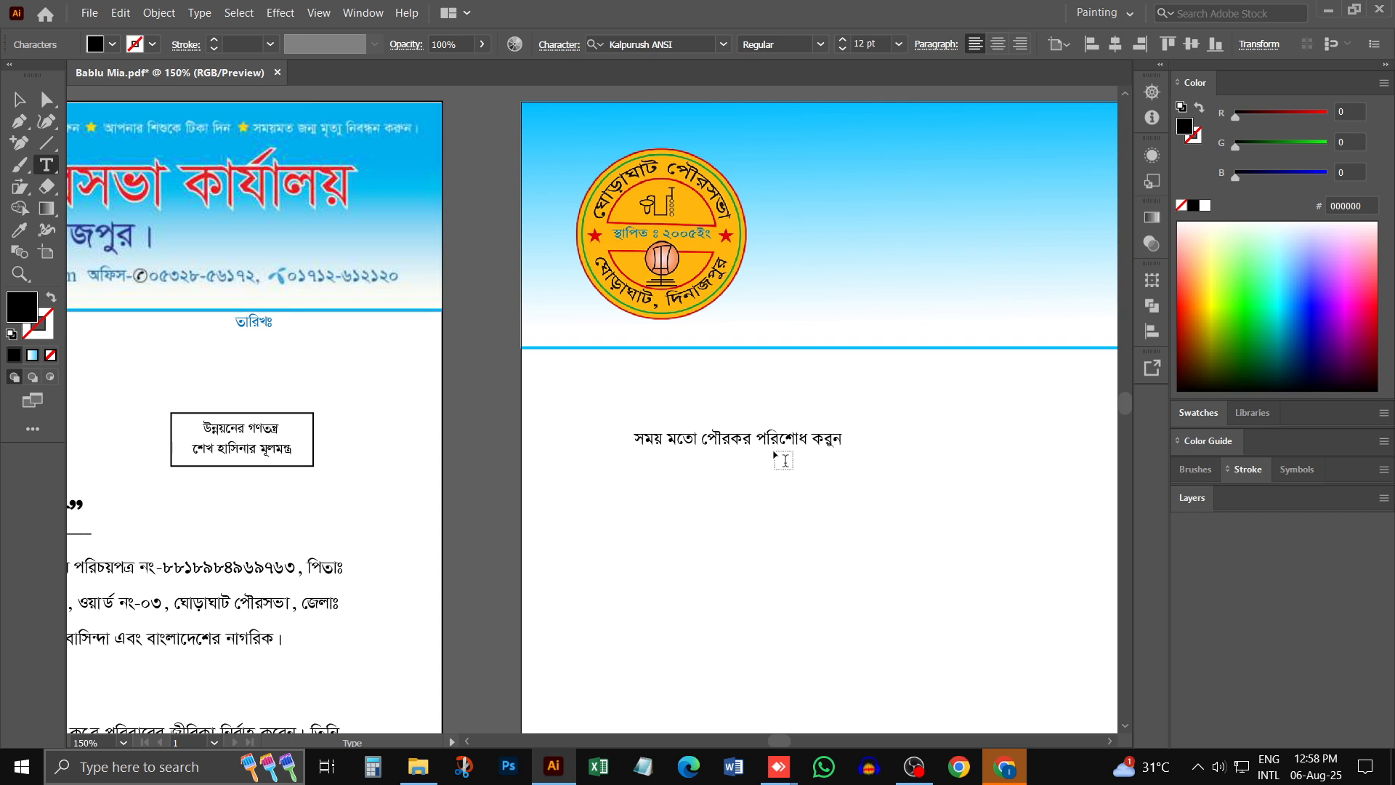
{"action": "left_click_drag", "start_coordinate": [726, 452], "coordinate": [726, 486]}
- Replace the duplicated line's text with the second slogan "আপনার শহরকে পরিষ্কার পরিচ্ছন্ন রাখতে সহযোগিতা করুন"
{"action": "triple_click", "coordinate": [697, 471]}
{"action": "type", "text": "আপা"}
{"action": "key", "text": "BackSpace"}
{"action": "key", "text": "BackSpace"}
{"action": "type", "text": "নার শ"}
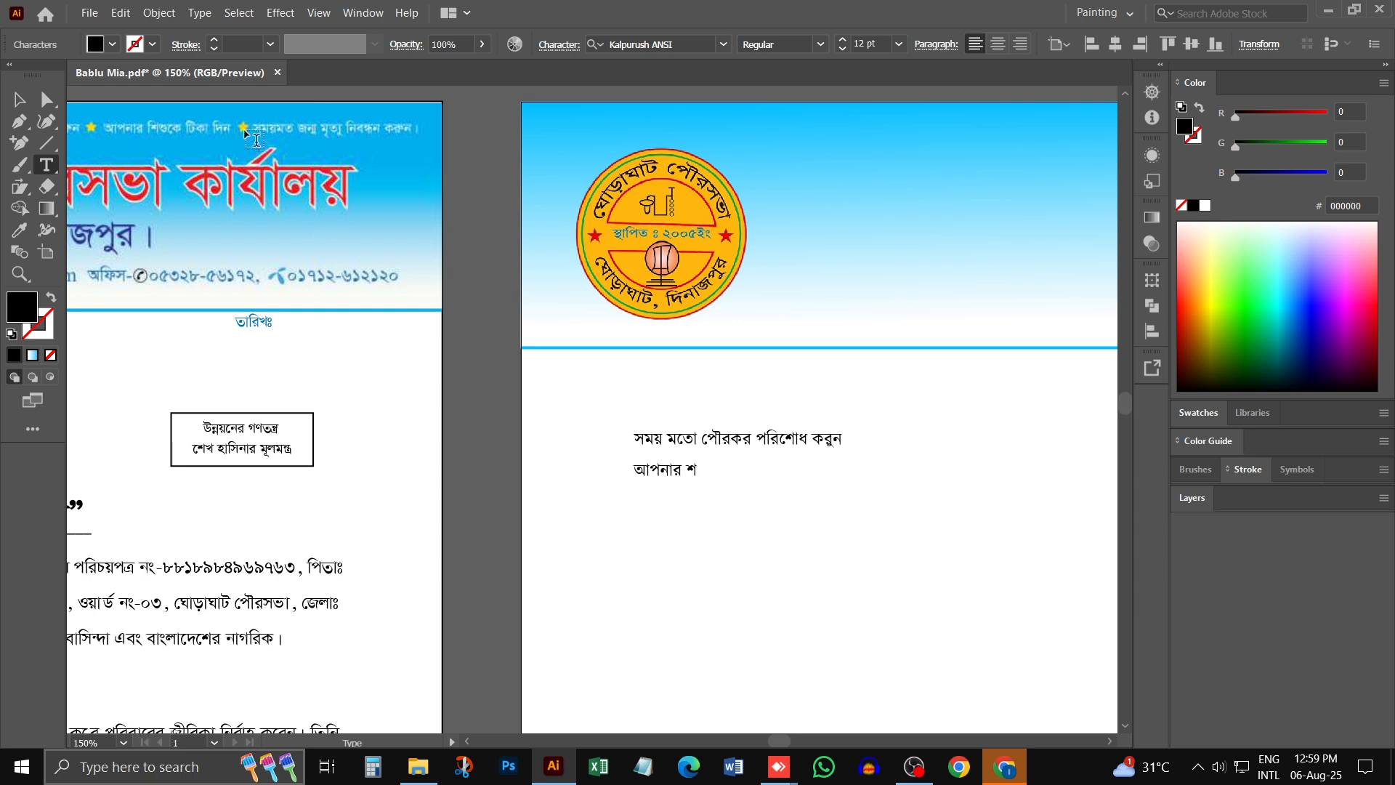
{"action": "scroll", "coordinate": [255, 130], "scroll_direction": "down", "scroll_amount": 1}
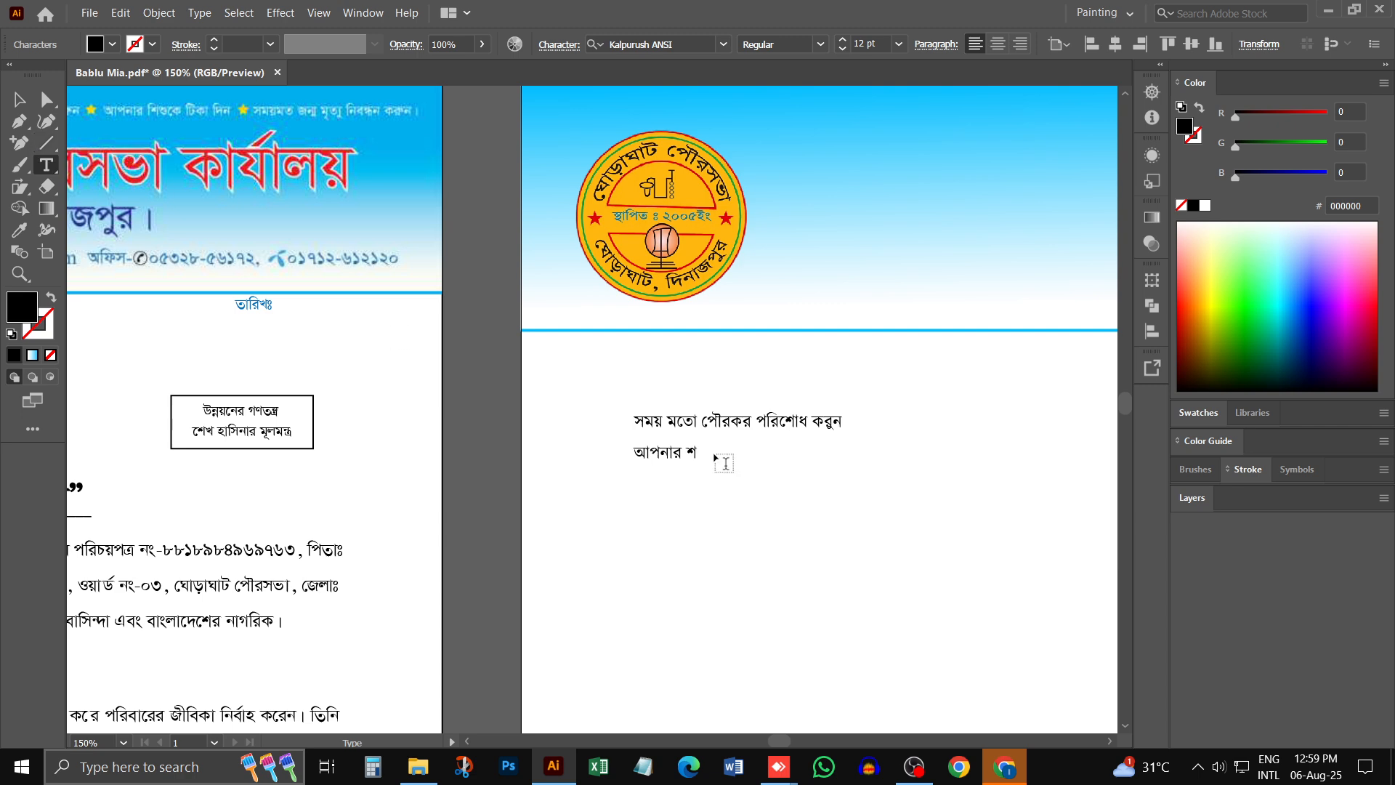
{"action": "type", "text": "রকে পরিষ"}
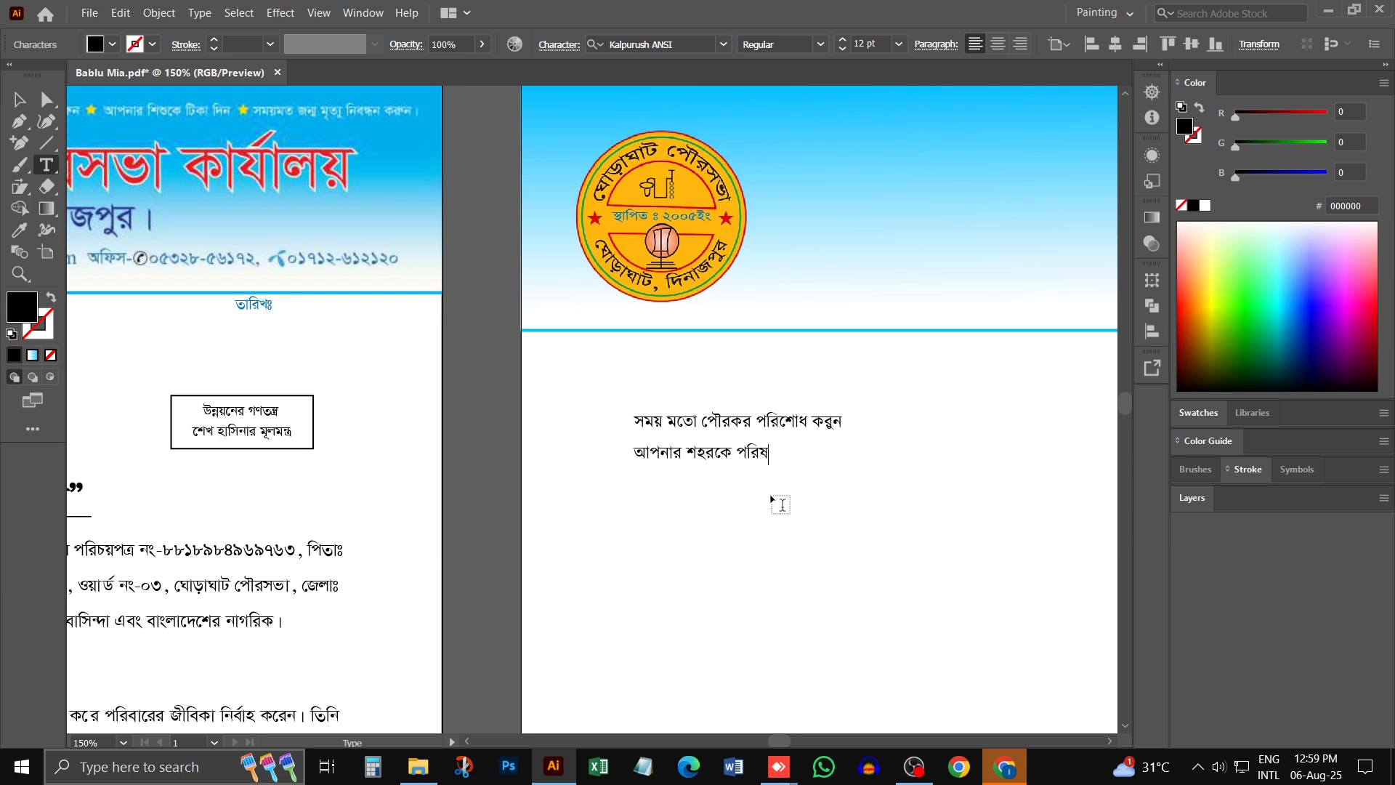
{"action": "type", "text": "্কার পরিচ্ছন্ন রাখতে"}
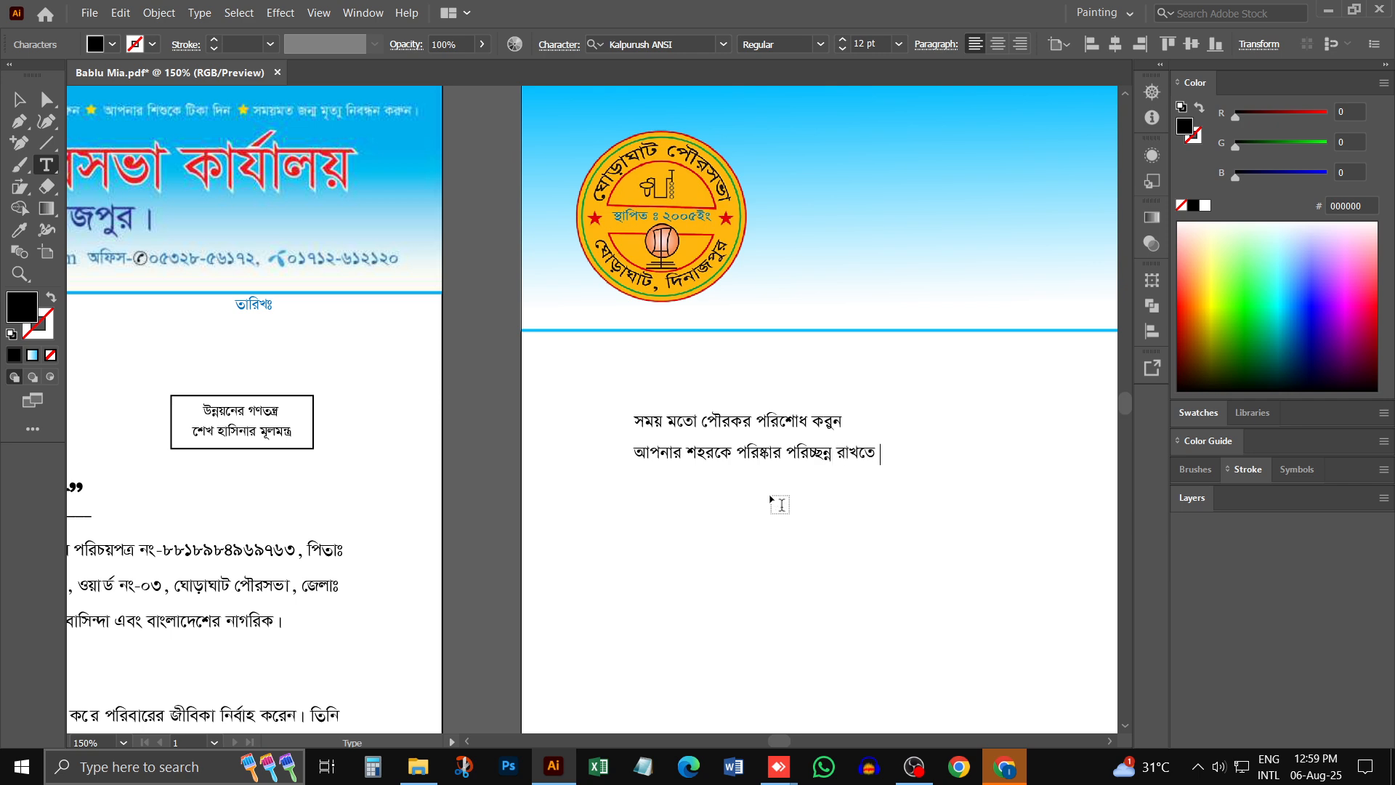
{"action": "type", "text": " সহযোগিতা"}
{"action": "type", "text": " করমন"}
- Duplicate the second slogan line beneath itself and replace the copy's text with "আপনার শিশুকে টিকা দিন"
{"action": "left_click_drag", "start_coordinate": [746, 457], "coordinate": [746, 498]}
{"action": "triple_click", "coordinate": [746, 495]}
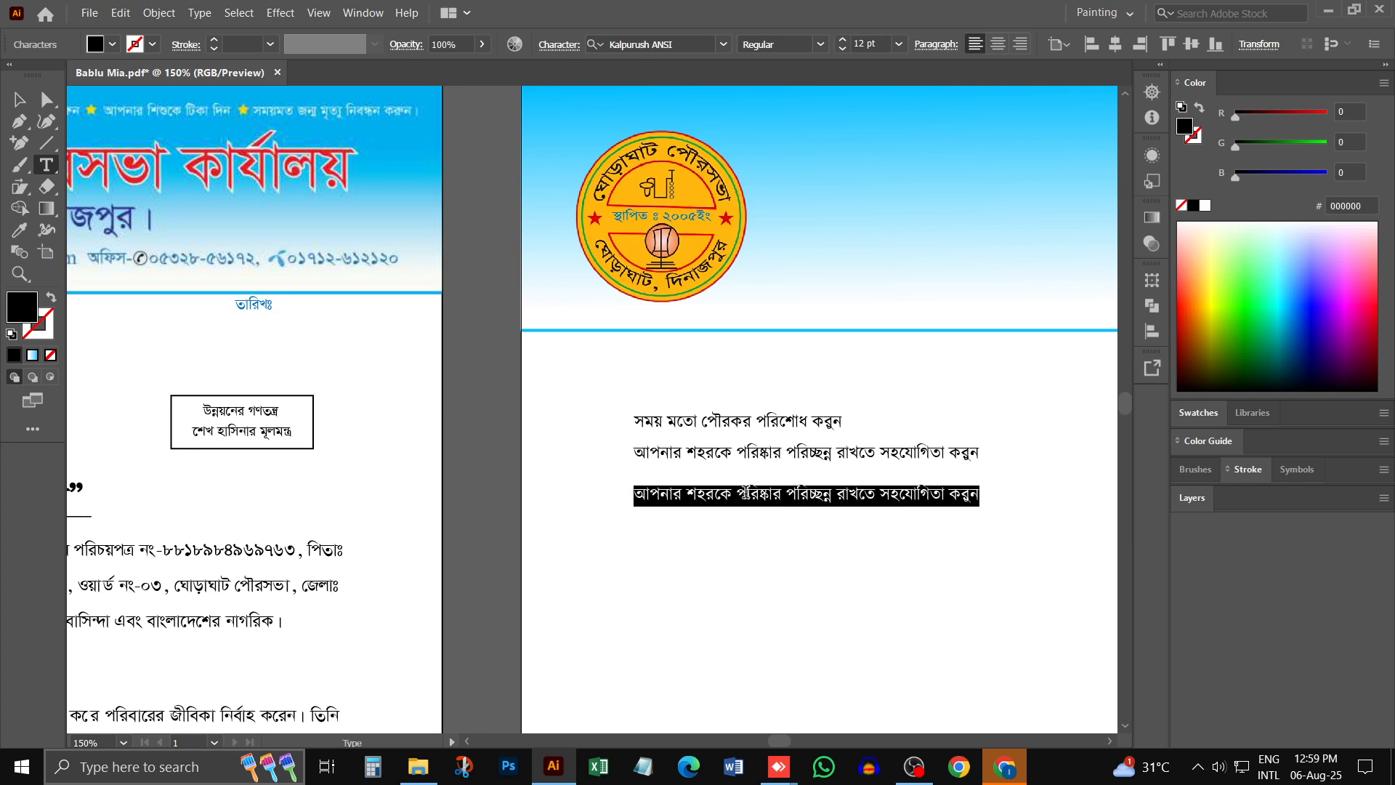
{"action": "type", "text": "আপনার "}
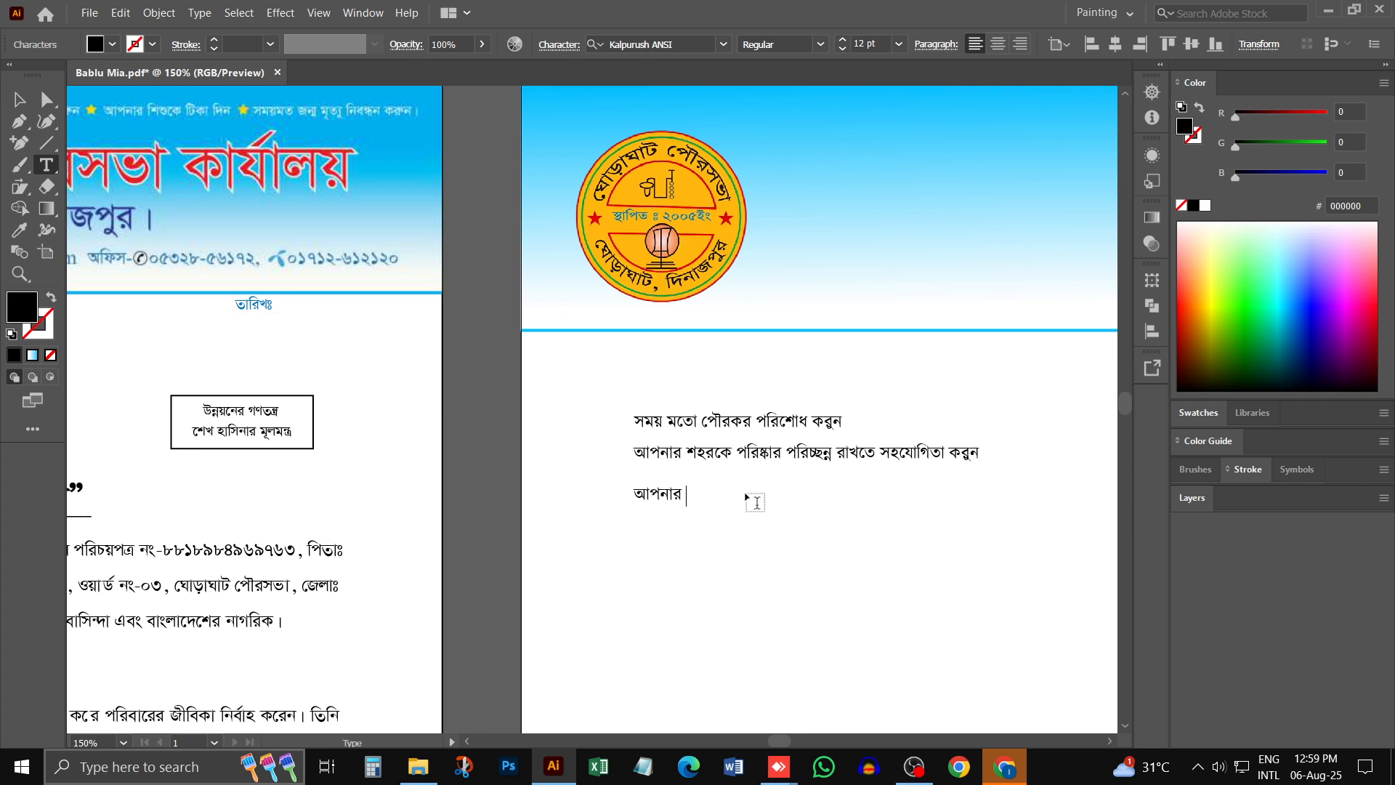
{"action": "type", "text": "িশুকে টি"}
{"action": "type", "text": "কা দিন"}
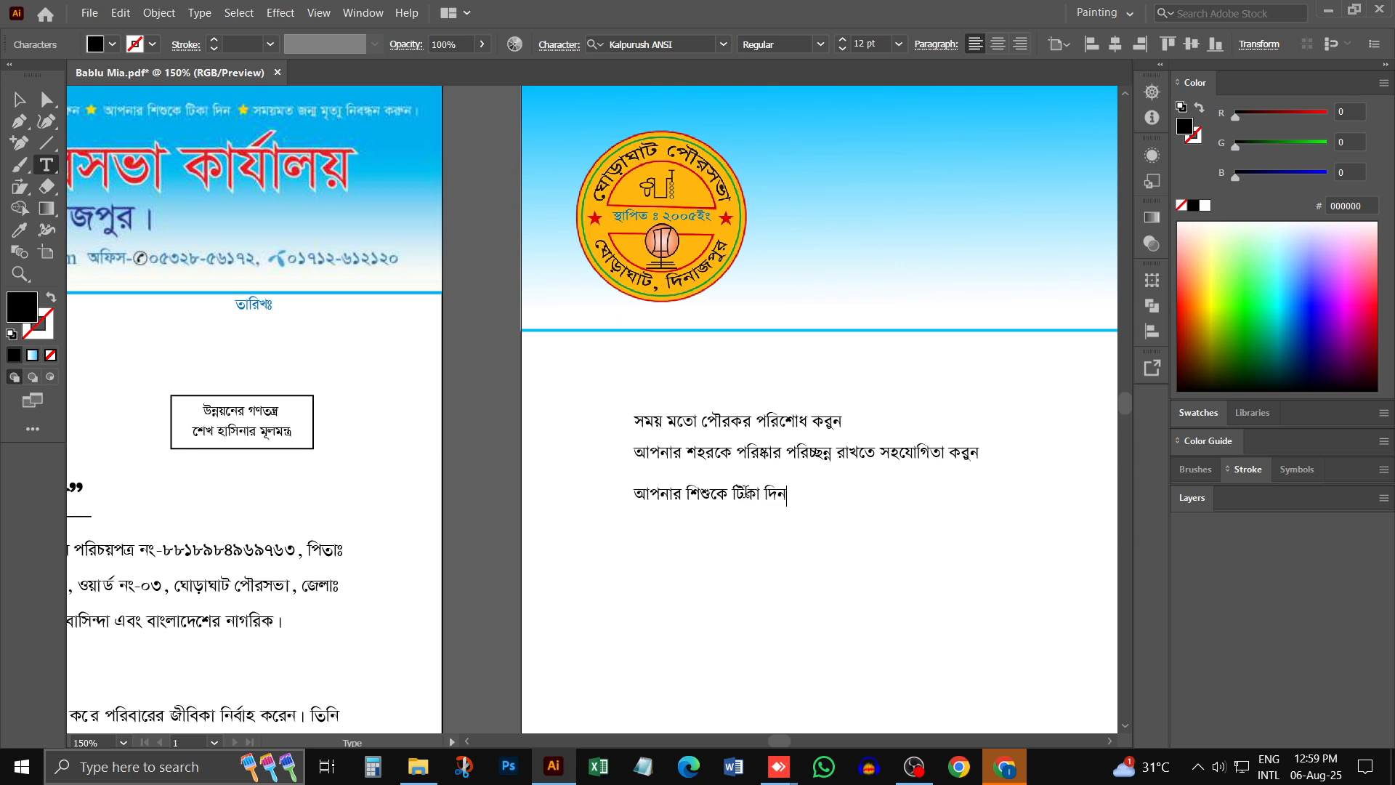
- Duplicate the third slogan line beneath itself and replace the copy's text with "সময়মতো জন্ম মৃত্যু নিবন্ধন করম্নন"
{"action": "left_click_drag", "start_coordinate": [717, 493], "coordinate": [716, 524]}
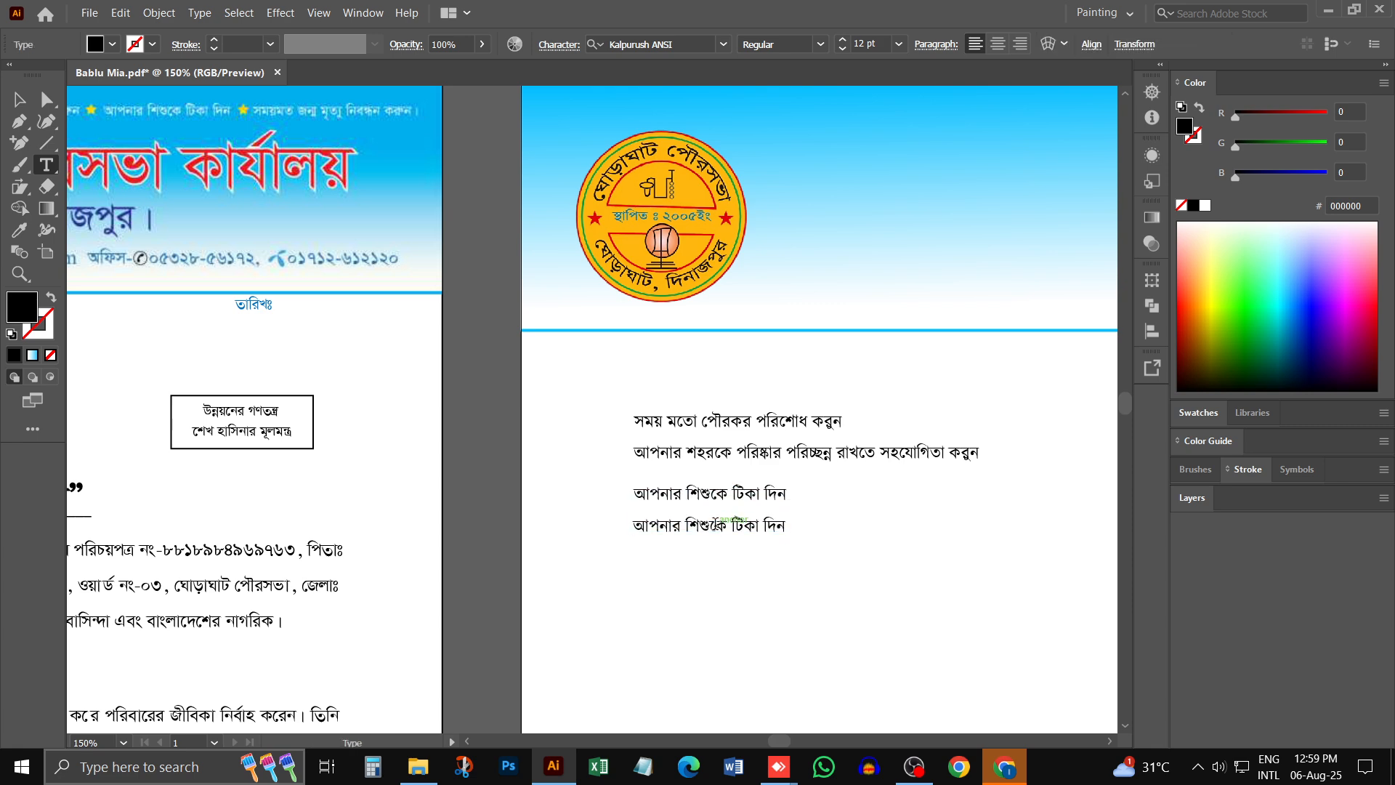
{"action": "triple_click", "coordinate": [718, 523]}
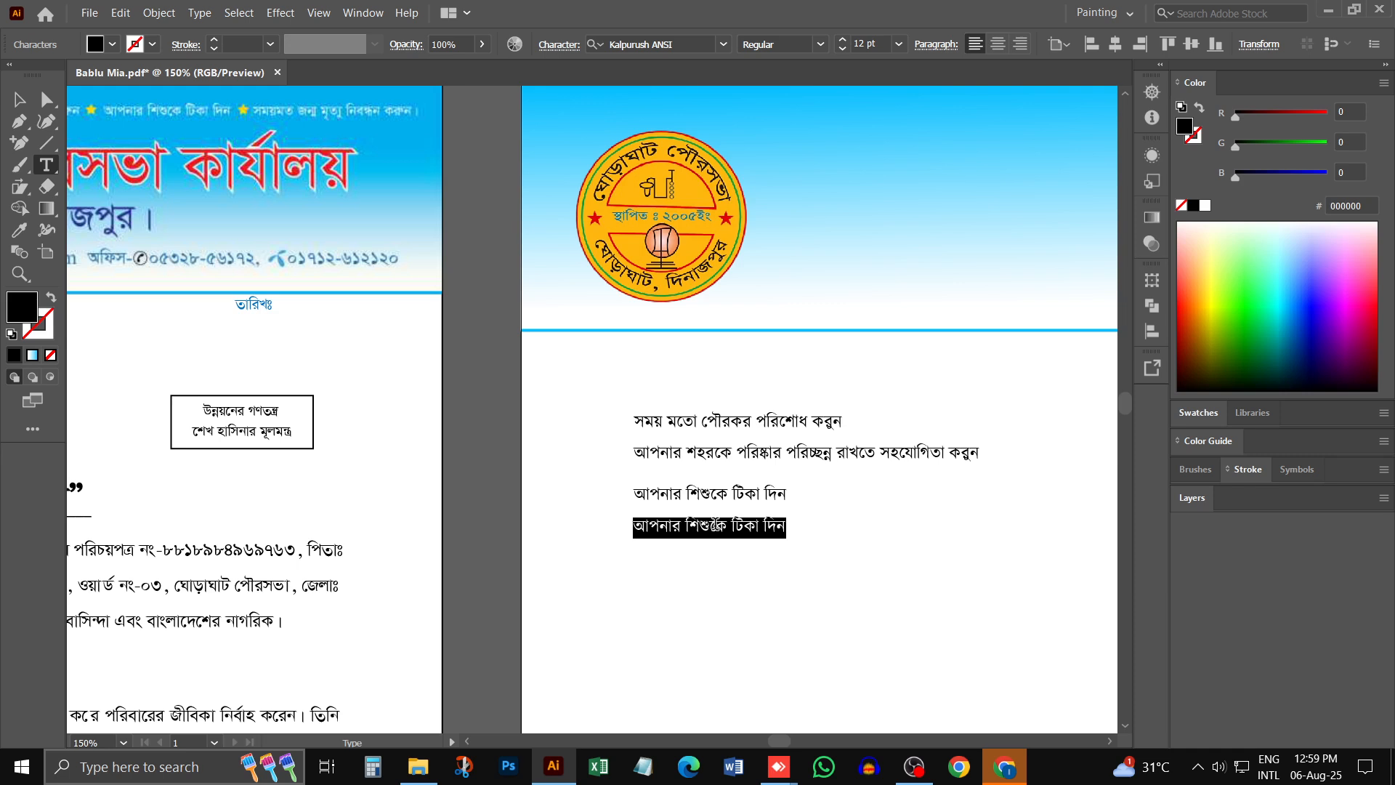
{"action": "type", "text": "সময় ম"}
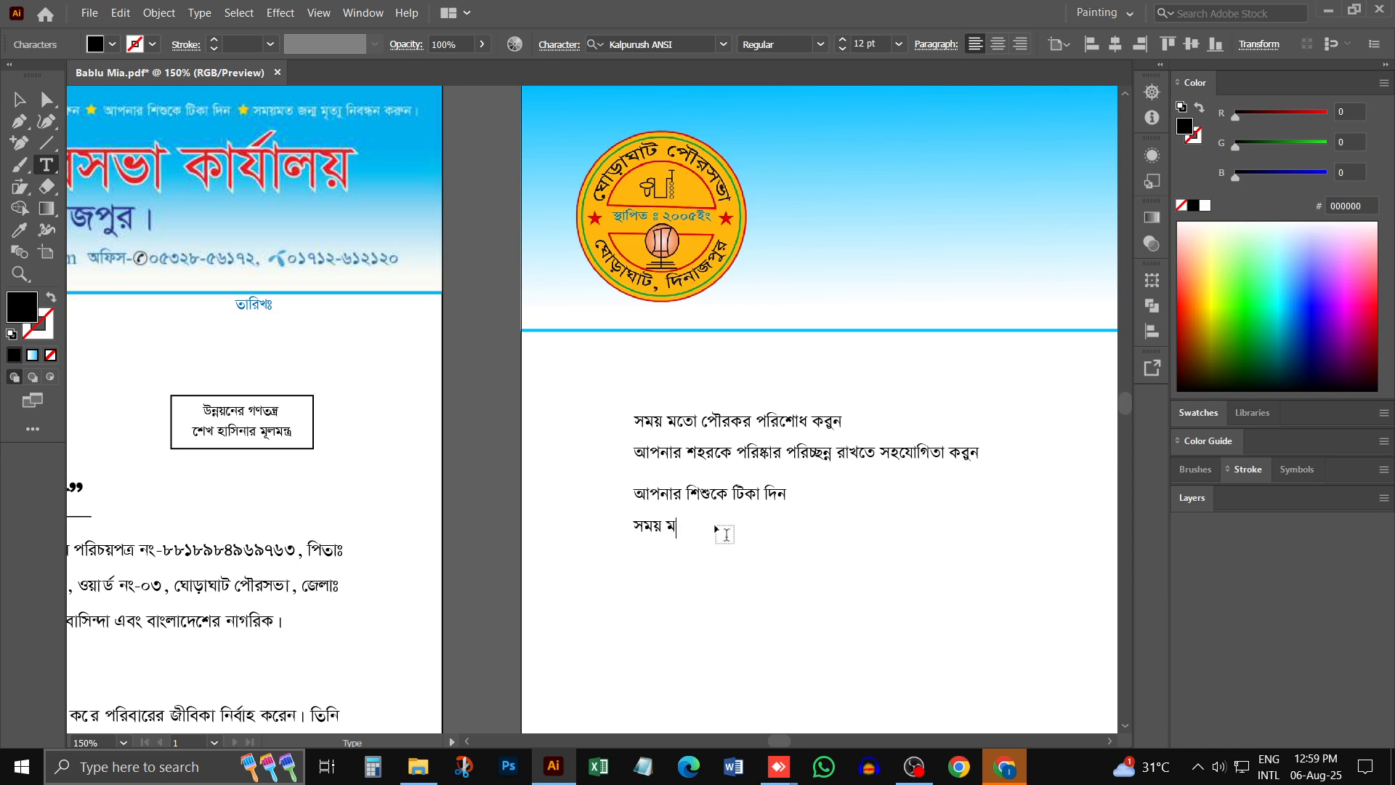
{"action": "type", "text": "তো"}
{"action": "key", "text": "BackSpace"}
{"action": "key", "text": "BackSpace"}
{"action": "key", "text": "BackSpace"}
{"action": "type", "text": "মতো জন্ম"}
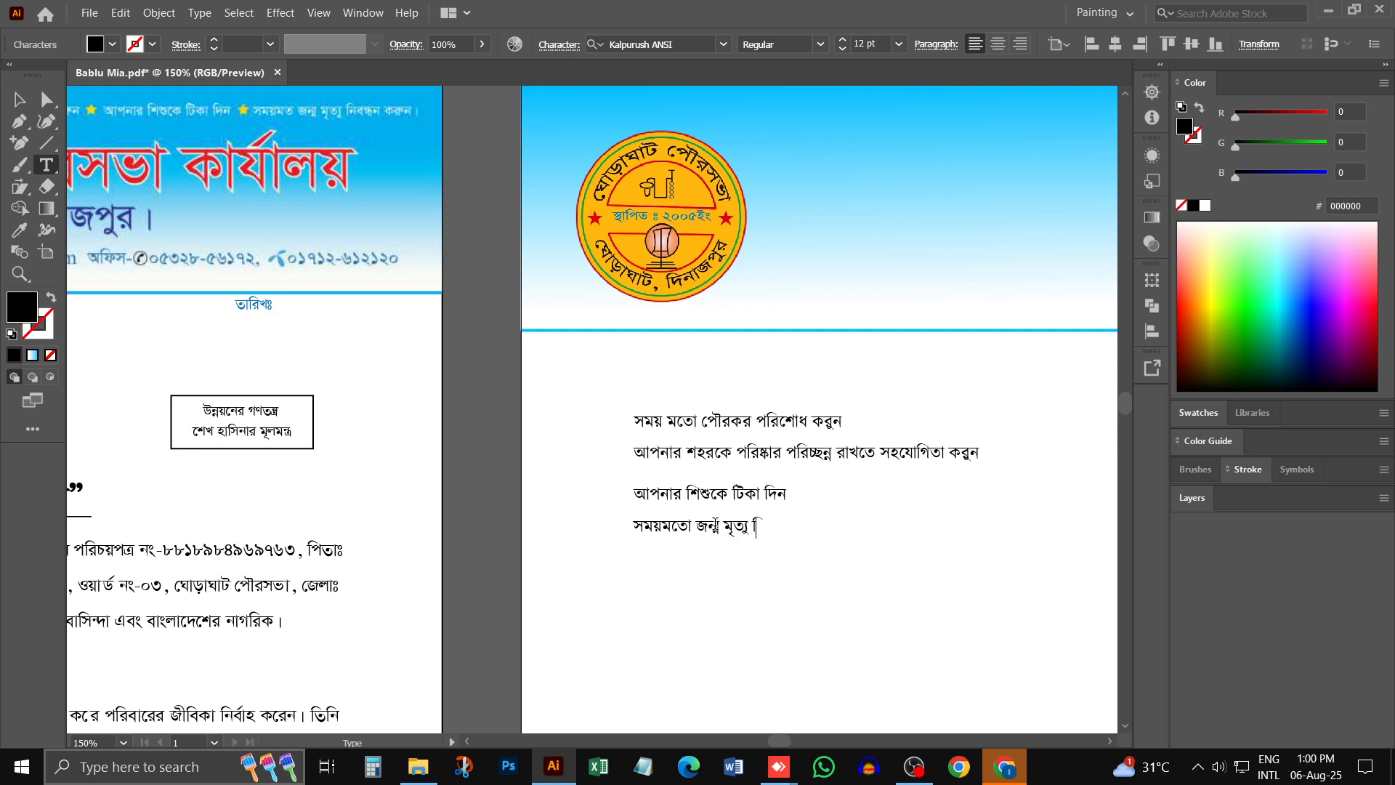
{"action": "type", "text": " মৃত্যু নিবন্ধন"}
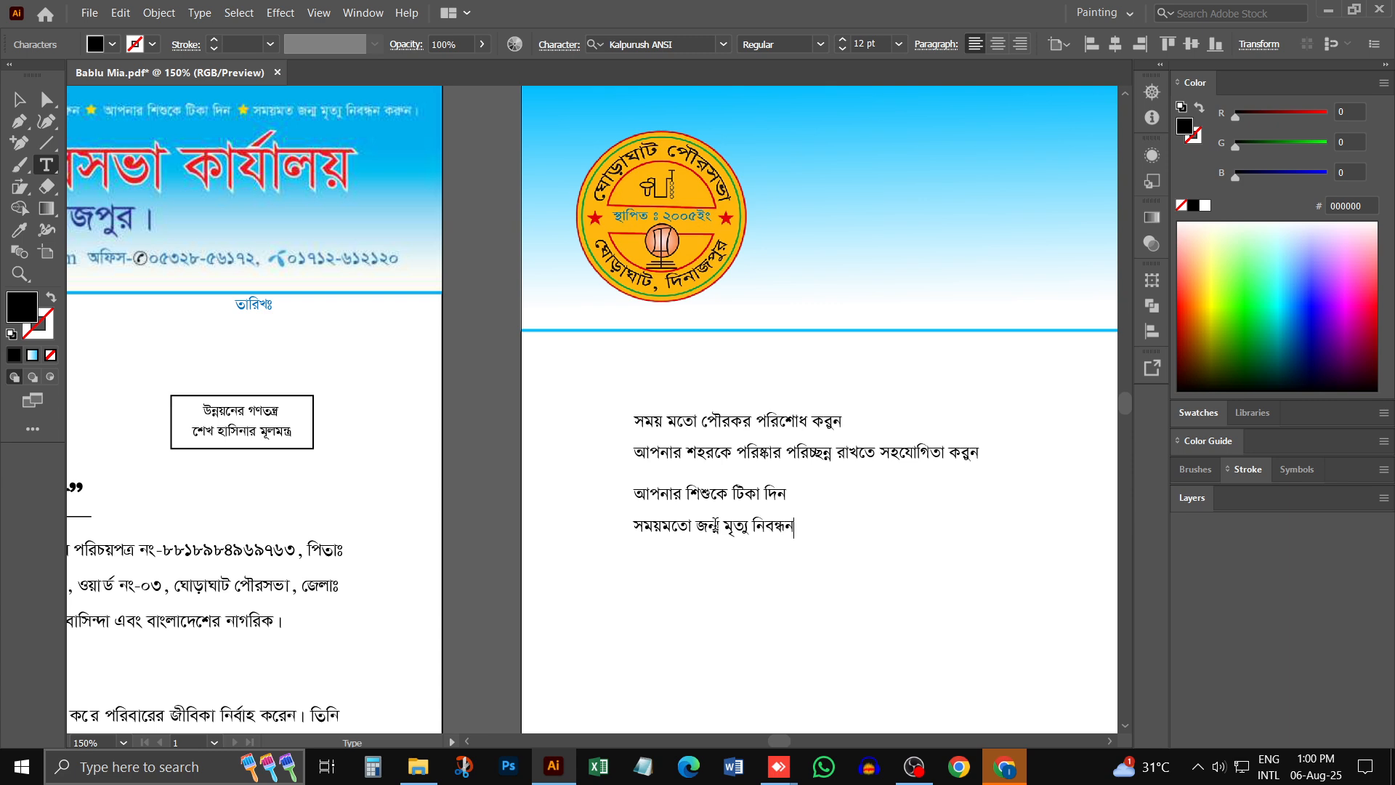
{"action": "type", "text": " করম্নন"}
{"action": "key", "text": "Escape"}
- Arrange the second, third and fourth slogans side by side after the first slogan in a single row
{"action": "left_click", "coordinate": [518, 455]}
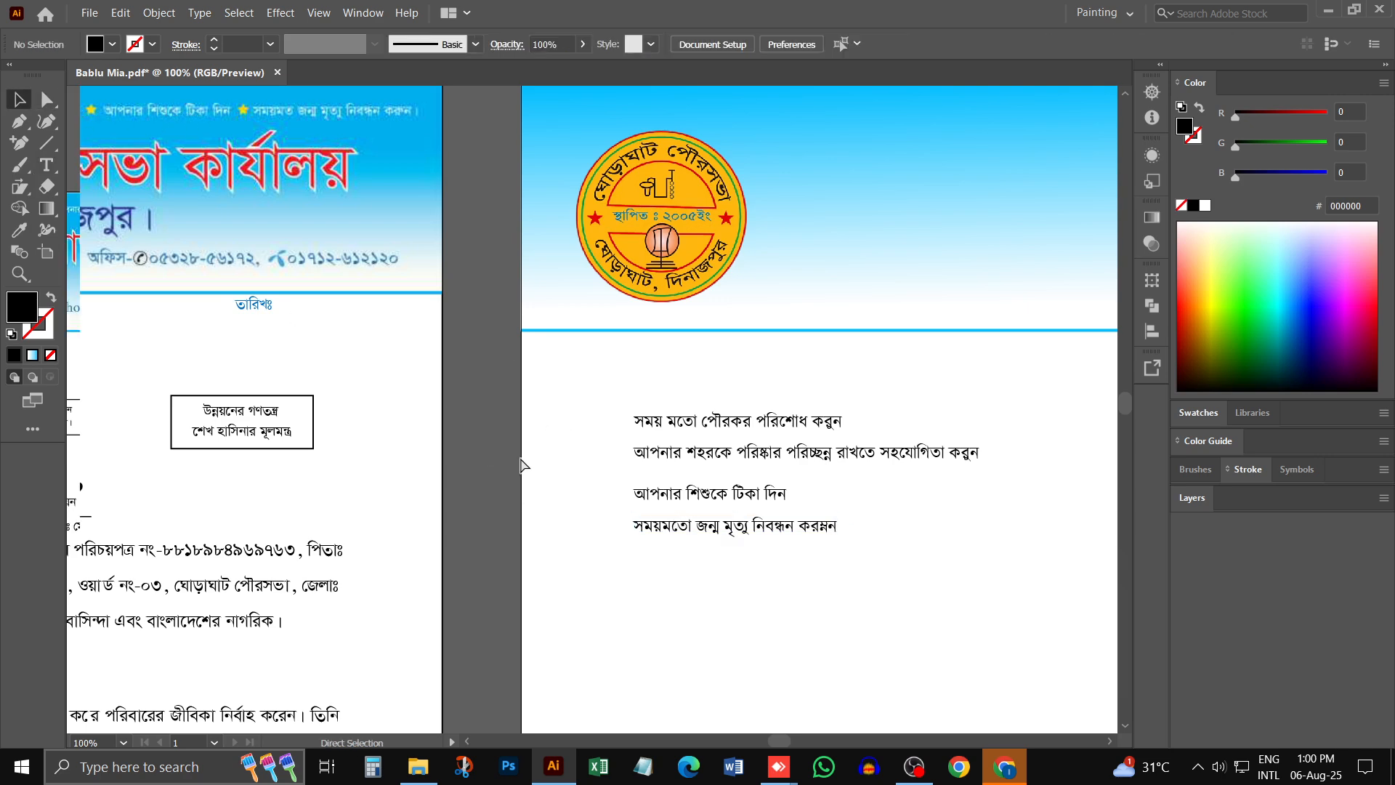
{"action": "key", "text": "ctrl+minus"}
{"action": "key", "text": "ctrl+minus"}
{"action": "left_click_drag", "start_coordinate": [708, 430], "coordinate": [820, 416]}
{"action": "left_click", "coordinate": [736, 448], "text": "ctrl"}
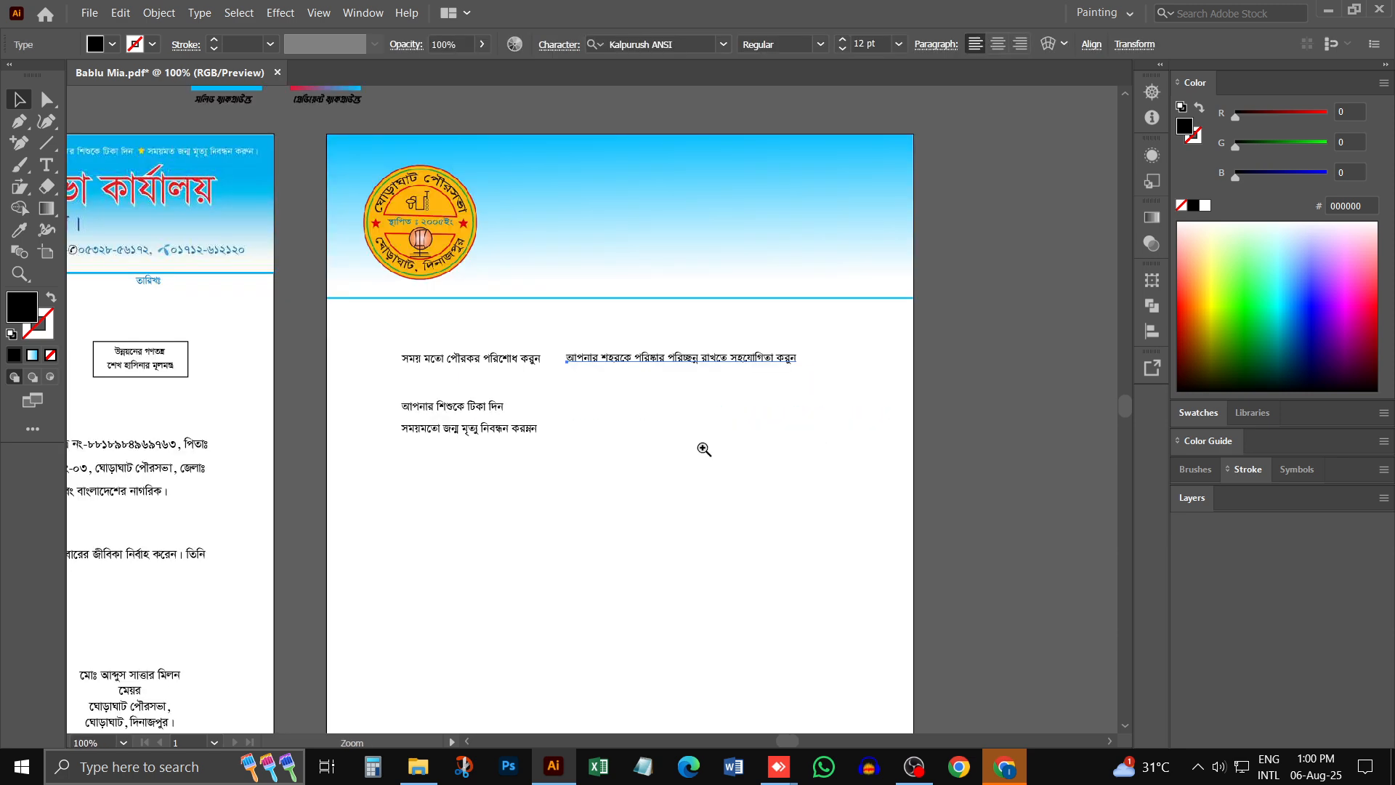
{"action": "left_click", "coordinate": [629, 423], "text": "ctrl"}
{"action": "left_click_drag", "start_coordinate": [645, 316], "coordinate": [628, 316]}
{"action": "left_click_drag", "start_coordinate": [363, 385], "coordinate": [965, 312]}
{"action": "left_click_drag", "start_coordinate": [398, 419], "coordinate": [995, 314]}
- Select all four slogans and align them vertically with one another so they share one level line
{"action": "left_click_drag", "start_coordinate": [1076, 262], "coordinate": [301, 445]}
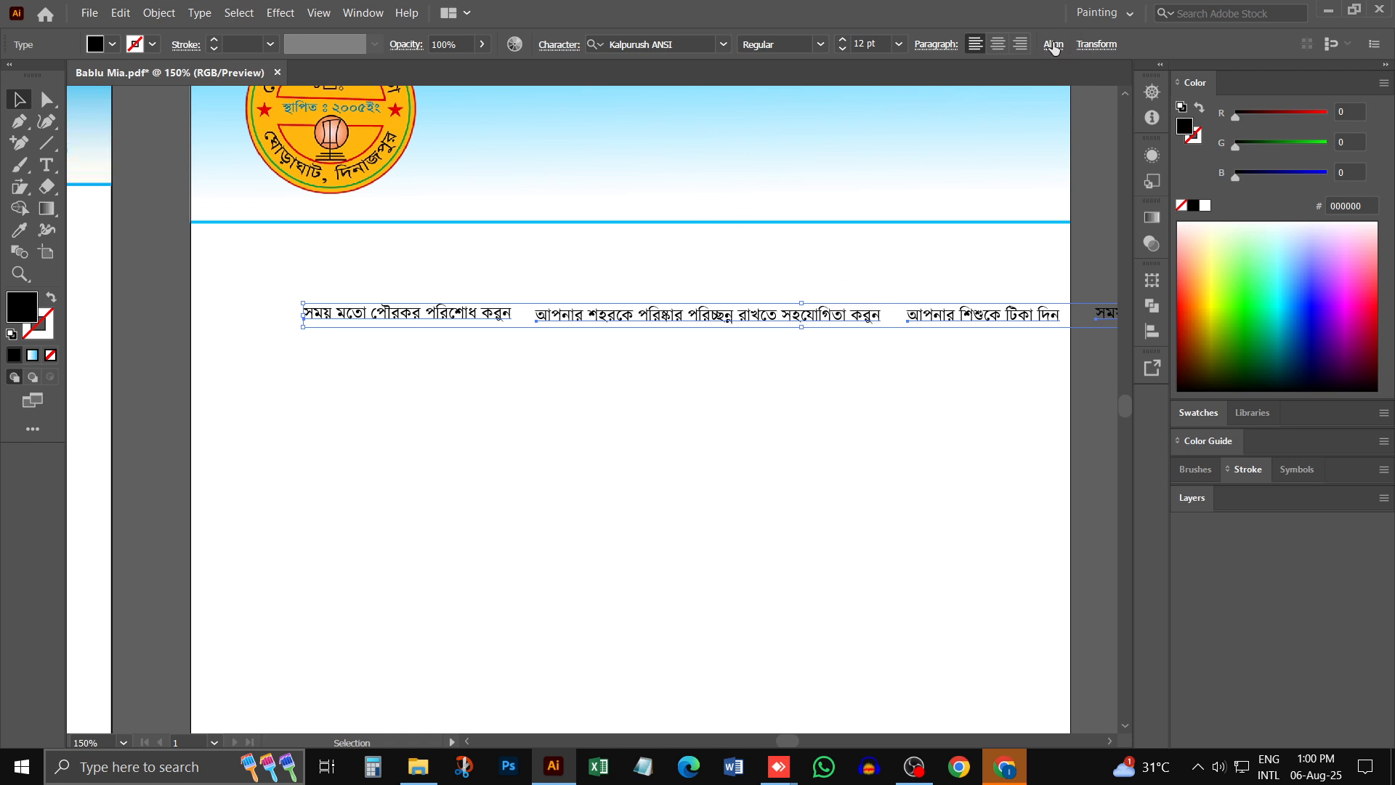
{"action": "left_click", "coordinate": [1053, 46]}
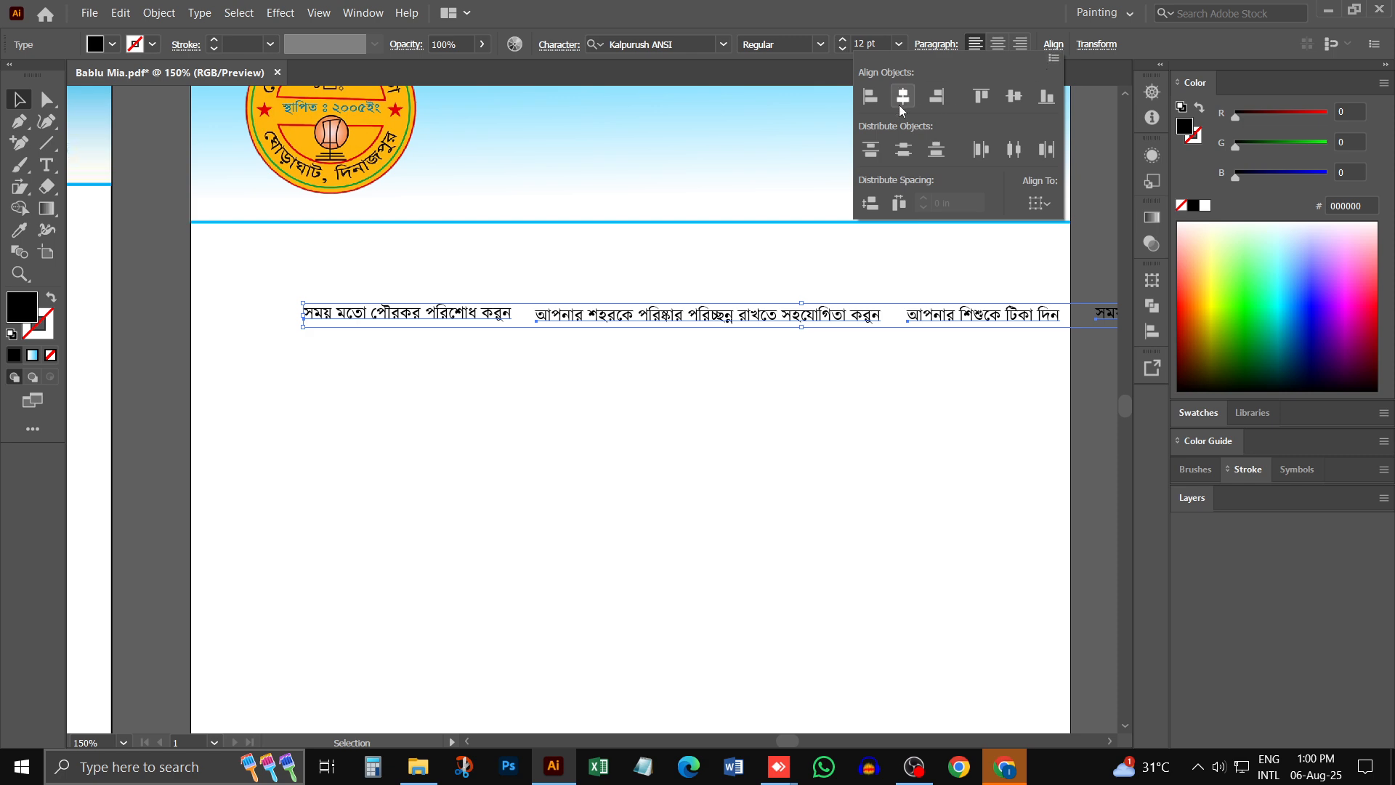
{"action": "left_click", "coordinate": [1015, 98]}
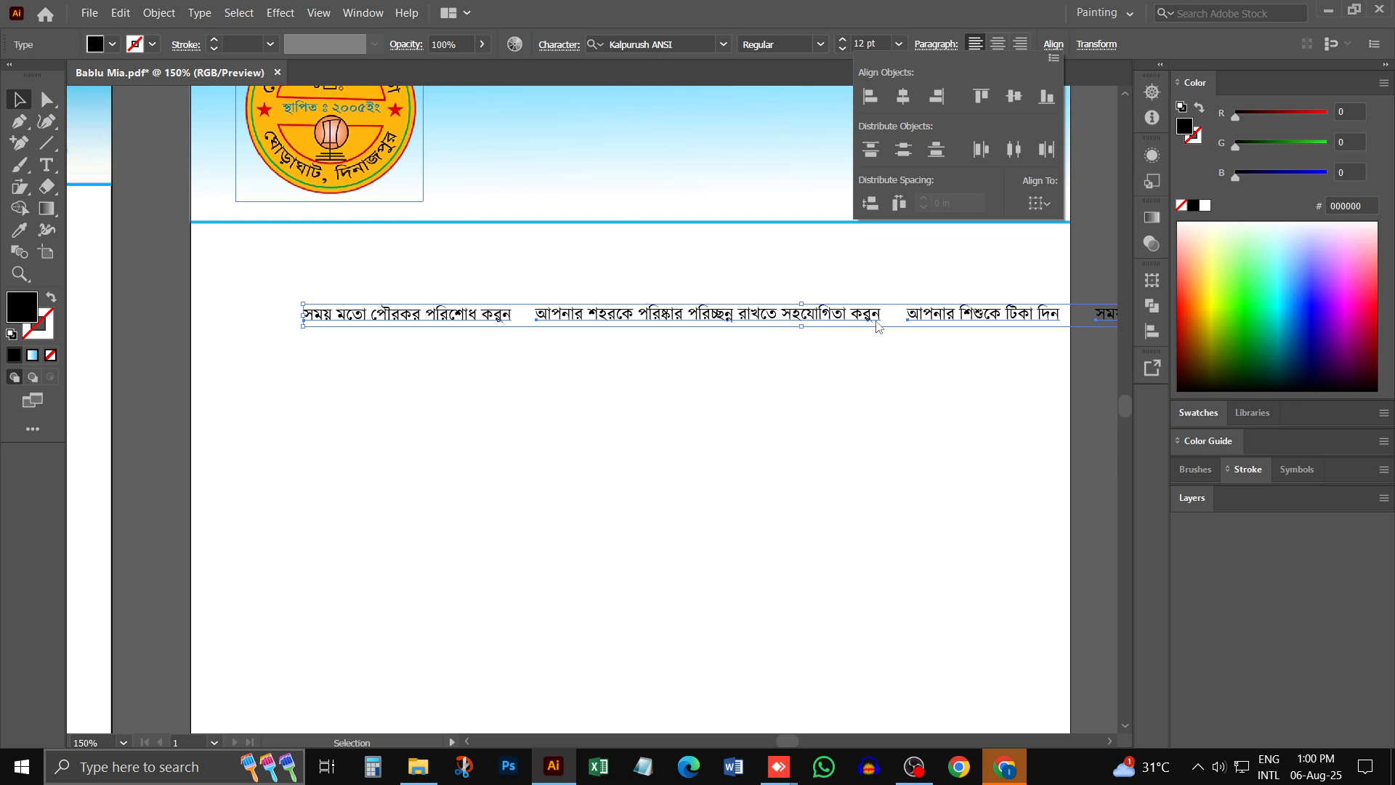
{"action": "left_click", "coordinate": [985, 97]}
{"action": "left_click", "coordinate": [1047, 102]}
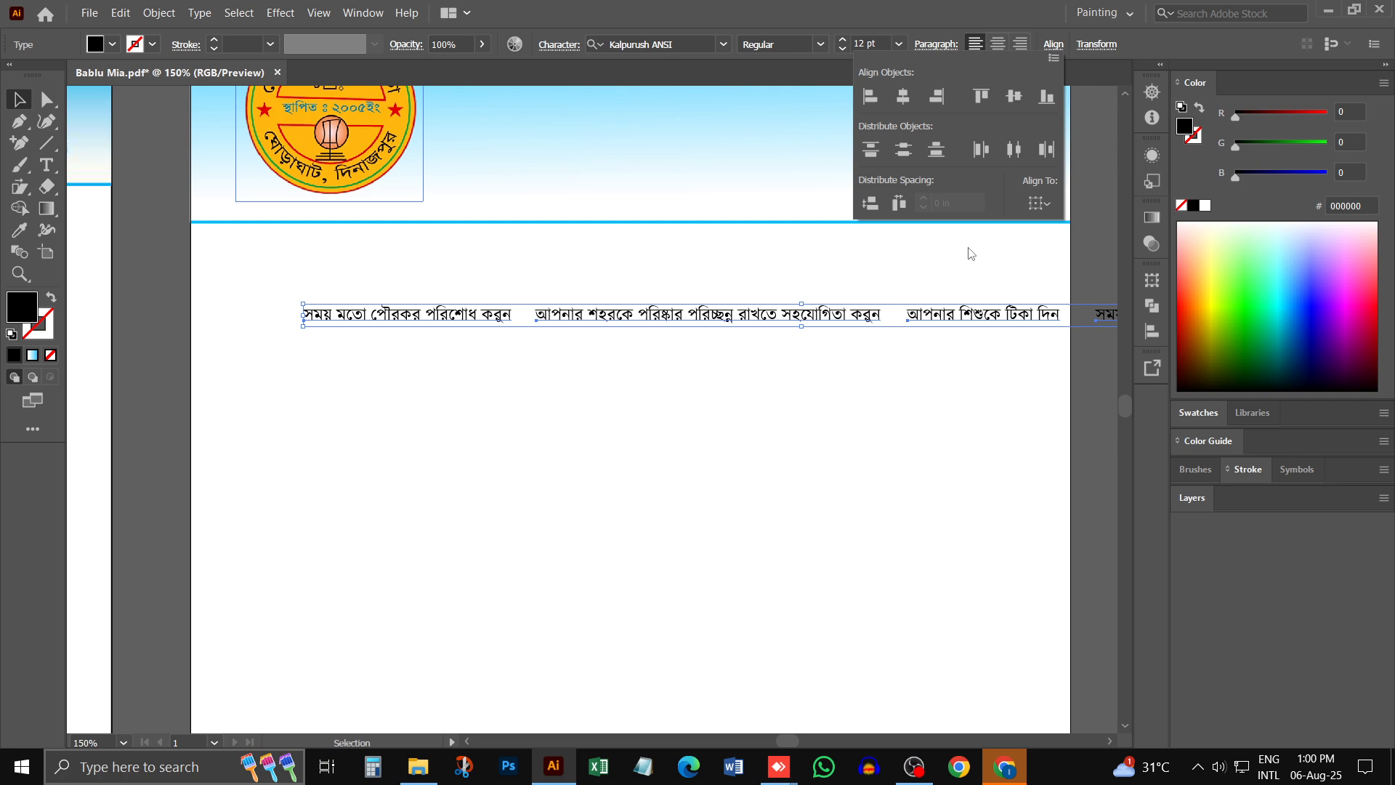
{"action": "left_click", "coordinate": [1013, 151]}
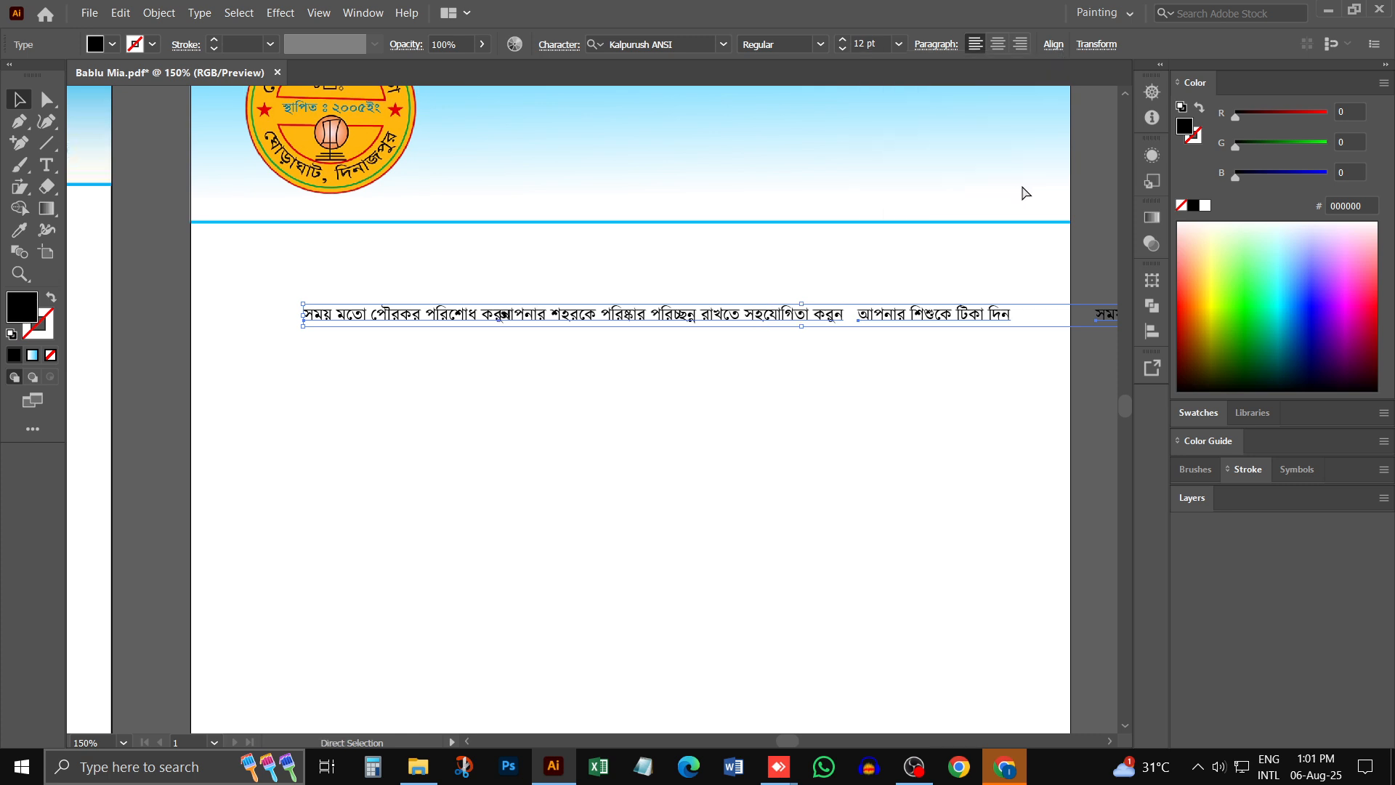
{"action": "key", "text": "ctrl+z"}
{"action": "scroll", "coordinate": [988, 260], "scroll_direction": "right", "scroll_amount": 5}
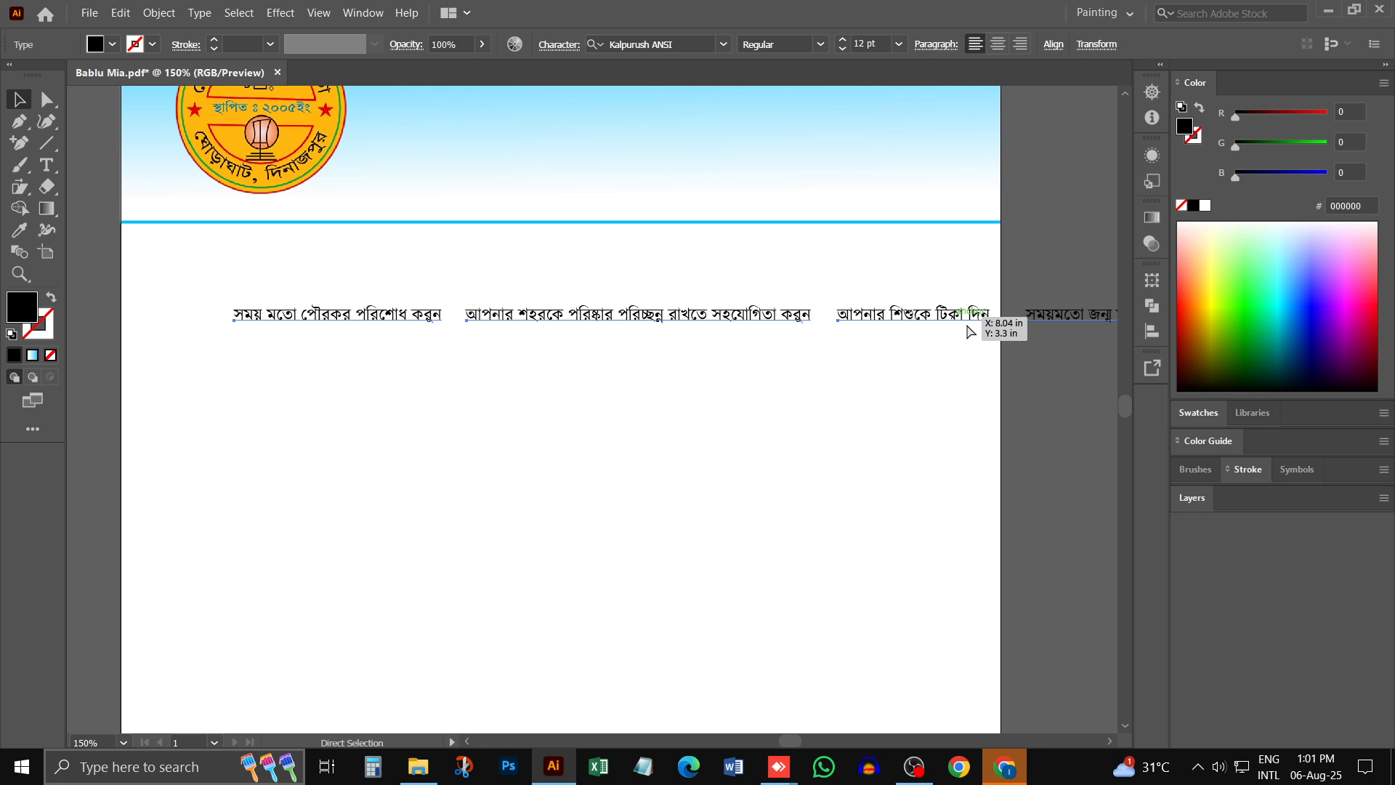
- Move the last slogan slightly closer to the third one and group all four slogans
{"action": "left_click", "coordinate": [710, 320]}
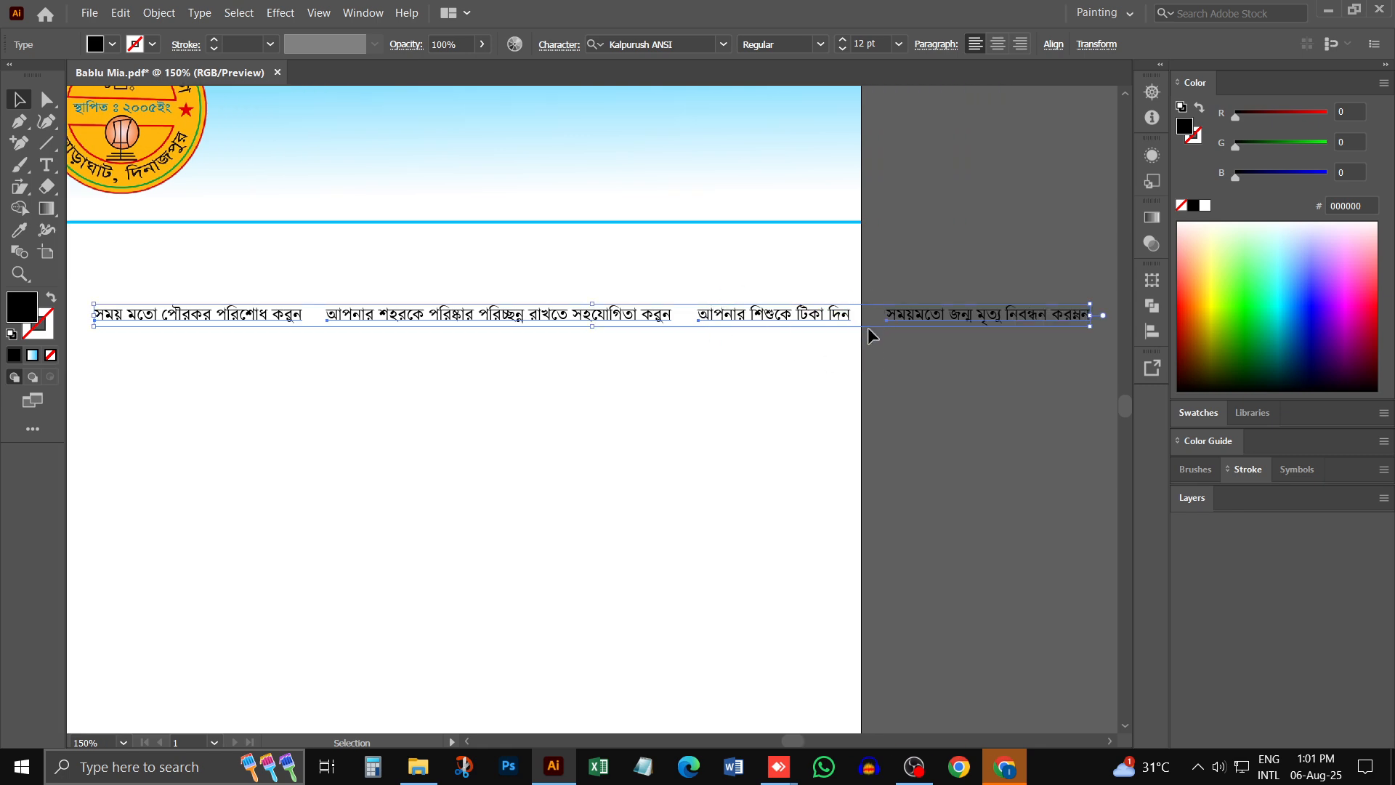
{"action": "left_click", "coordinate": [822, 343]}
{"action": "left_click_drag", "start_coordinate": [931, 258], "coordinate": [933, 317]}
{"action": "left_click", "coordinate": [922, 372]}
{"action": "left_click_drag", "start_coordinate": [1074, 230], "coordinate": [90, 392]}
{"action": "key", "text": "ctrl+g"}
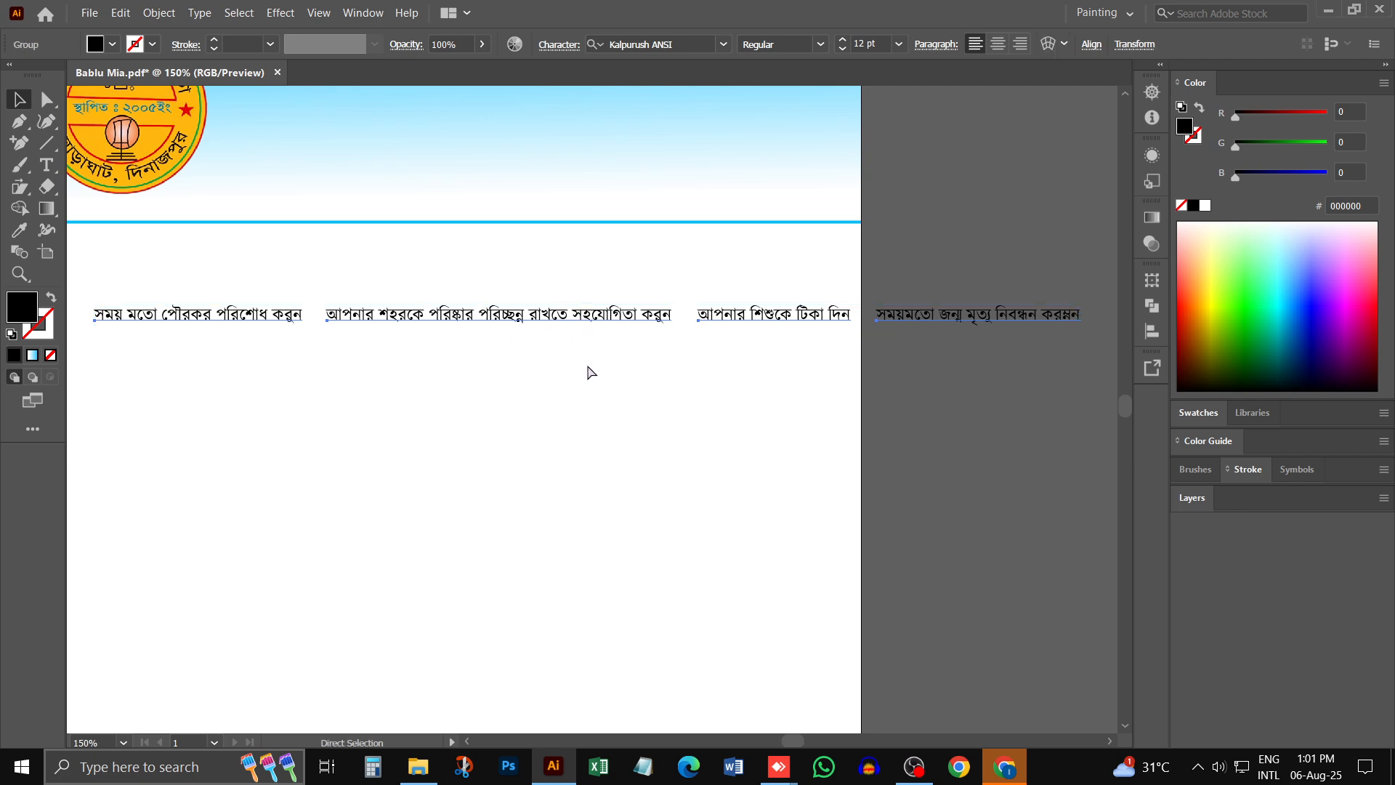
- Move the slogan group to the upper edge of the gradient header and scale it down to fit the page width
{"action": "key", "text": "ctrl+minus"}
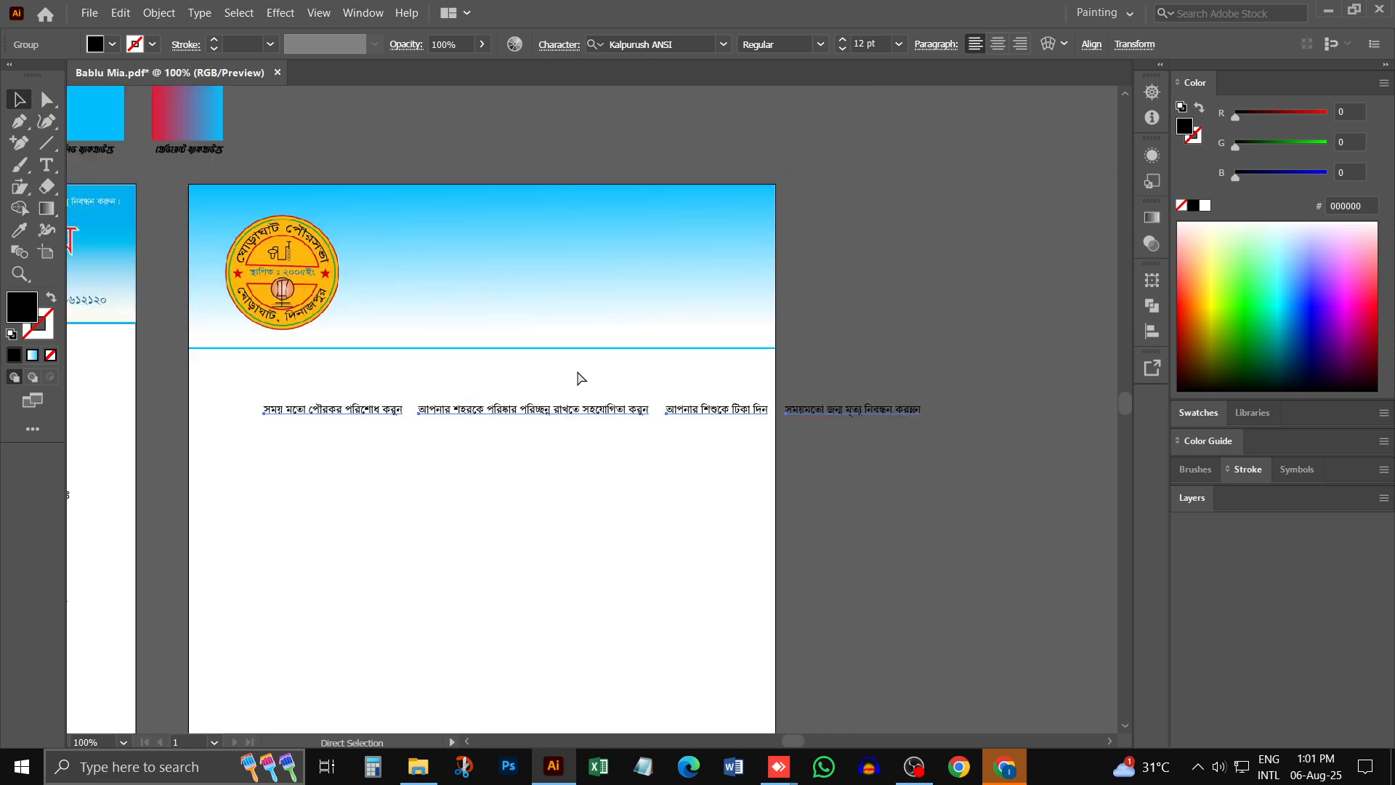
{"action": "key", "text": "ctrl+minus"}
{"action": "left_click_drag", "start_coordinate": [541, 405], "coordinate": [500, 264]}
{"action": "left_click", "coordinate": [493, 272], "text": "ctrl"}
{"action": "left_click", "coordinate": [631, 427], "text": "ctrl"}
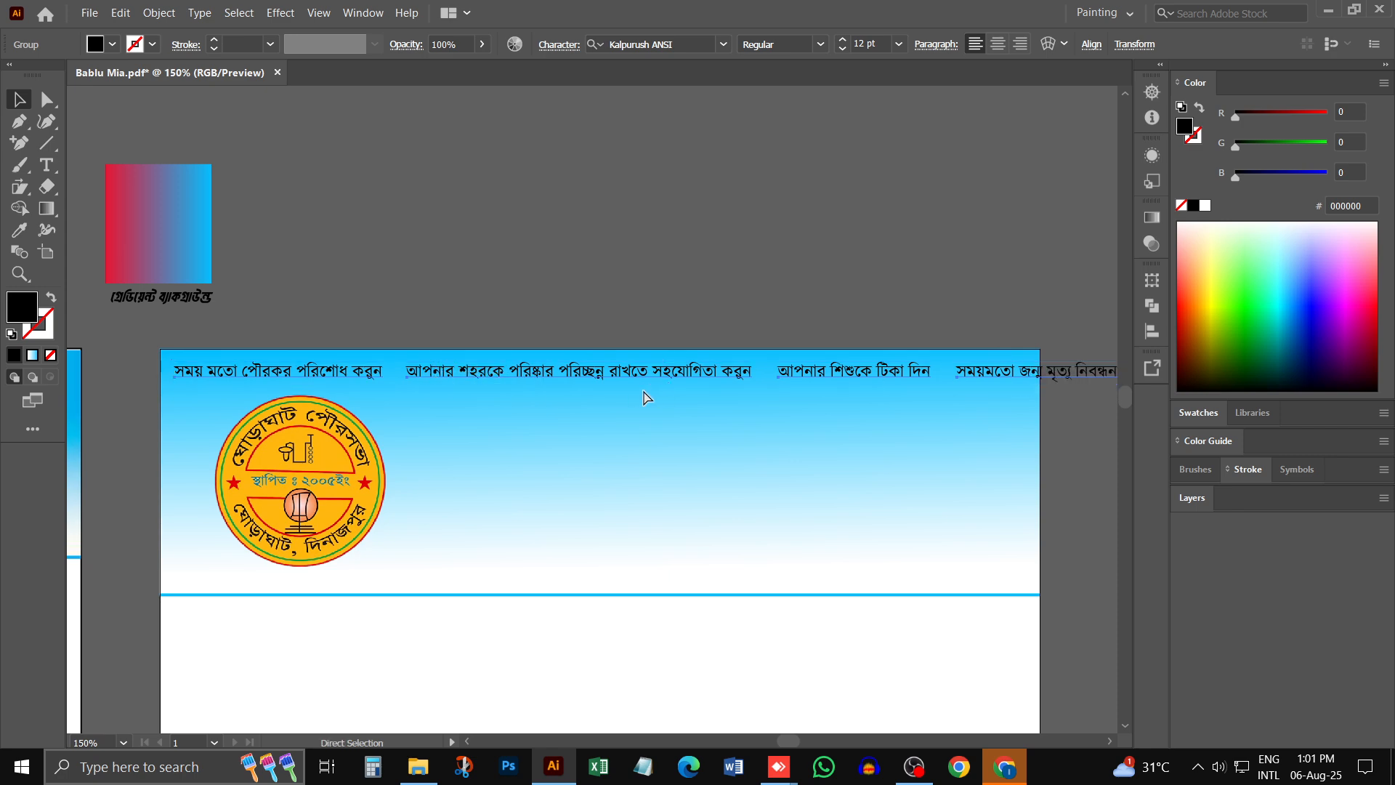
{"action": "scroll", "coordinate": [778, 457], "scroll_direction": "right", "scroll_amount": 2}
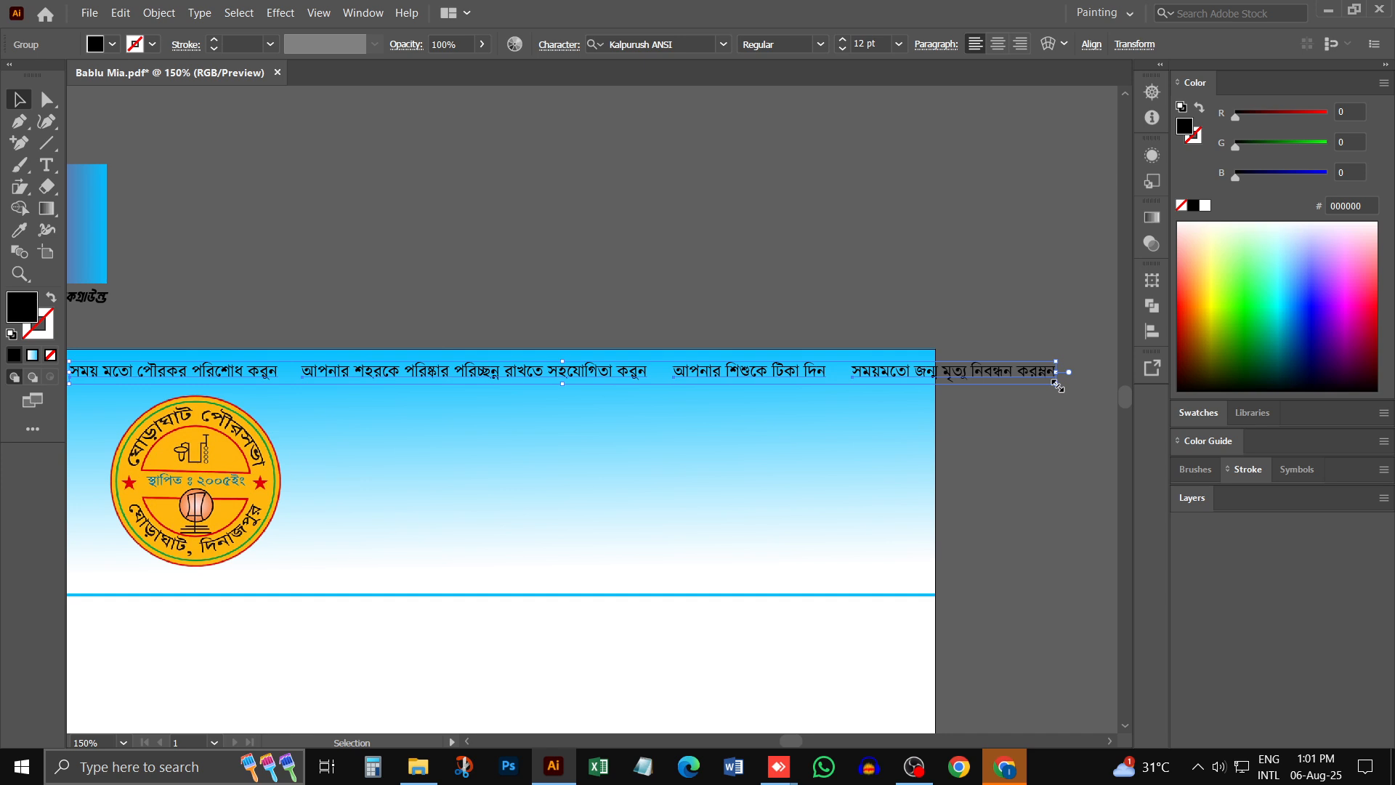
{"action": "left_click_drag", "start_coordinate": [1058, 387], "coordinate": [932, 383]}
{"action": "scroll", "coordinate": [669, 414], "scroll_direction": "left", "scroll_amount": 3}
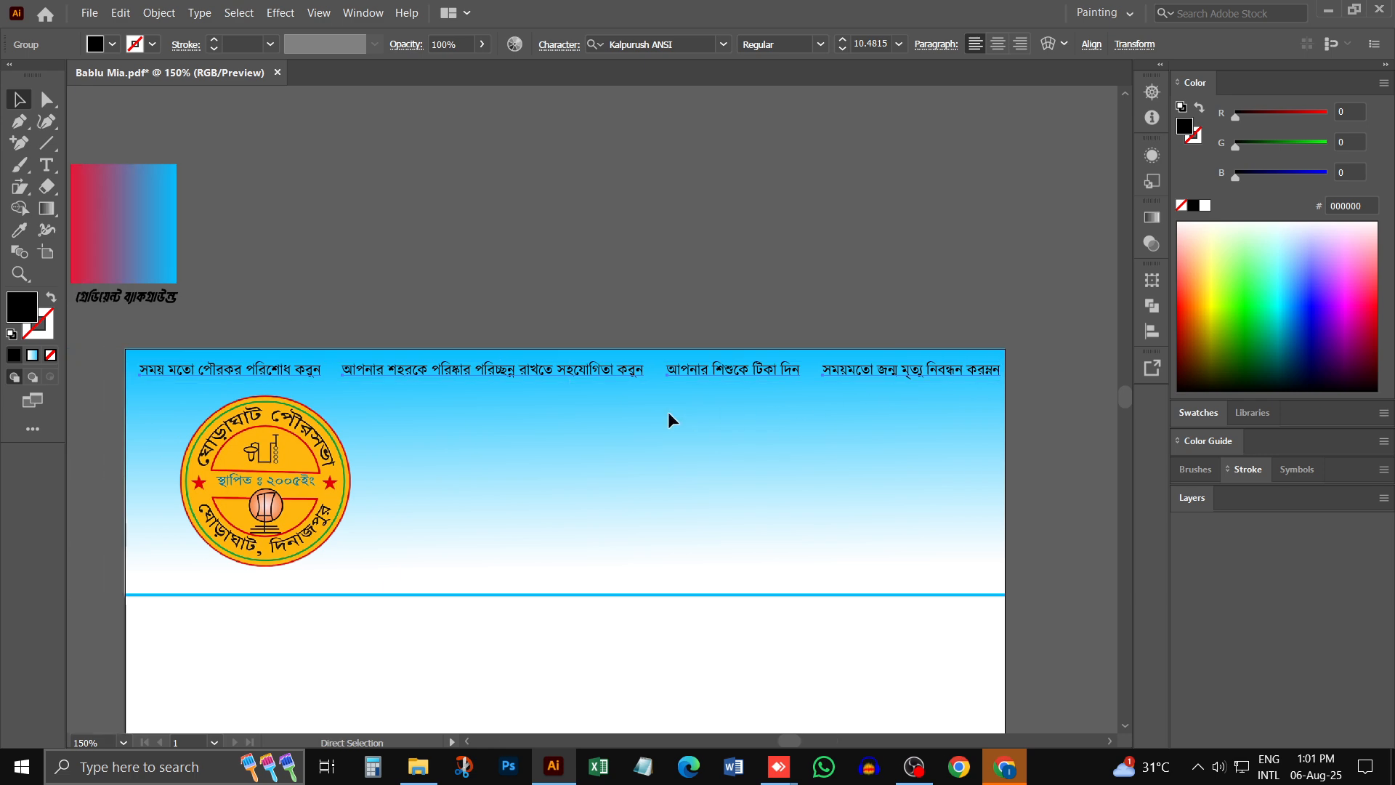
- Correct the last word of the fourth slogan to "করুন" inside the group and leave the group's isolation
{"action": "double_click", "coordinate": [988, 369]}
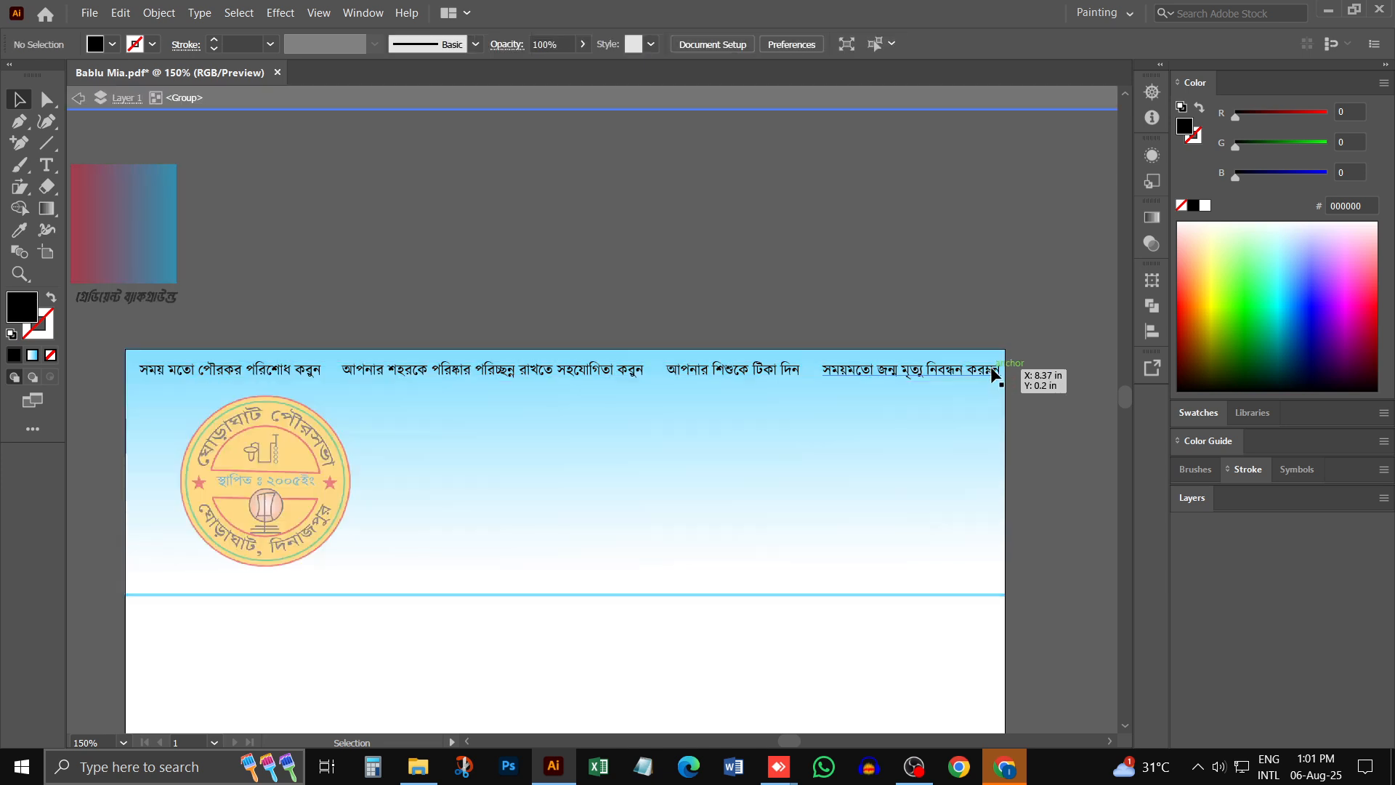
{"action": "double_click", "coordinate": [990, 368]}
{"action": "key", "text": "ctrl+a"}
{"action": "left_click", "coordinate": [993, 369]}
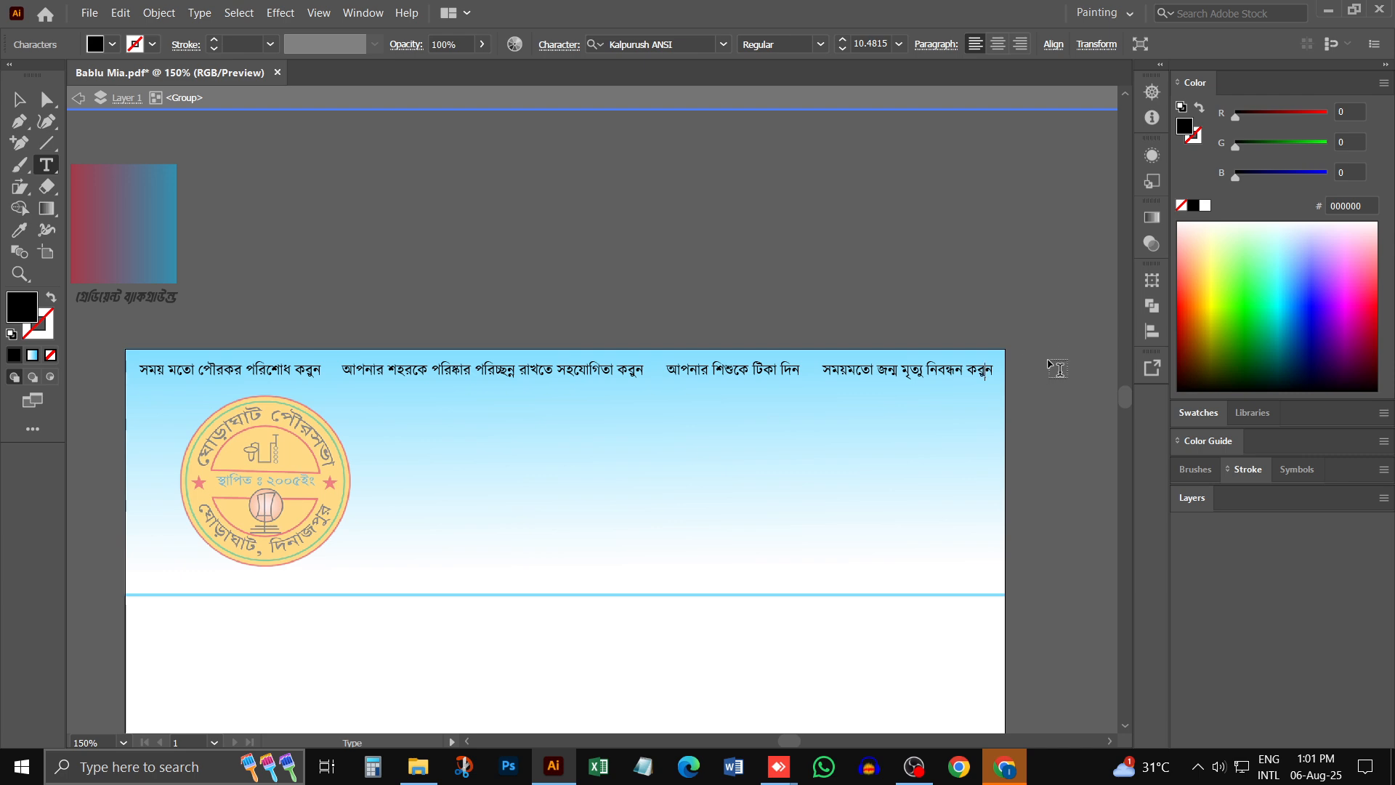
{"action": "left_click", "coordinate": [19, 98]}
{"action": "left_click", "coordinate": [209, 144]}
{"action": "double_click", "coordinate": [209, 143]}
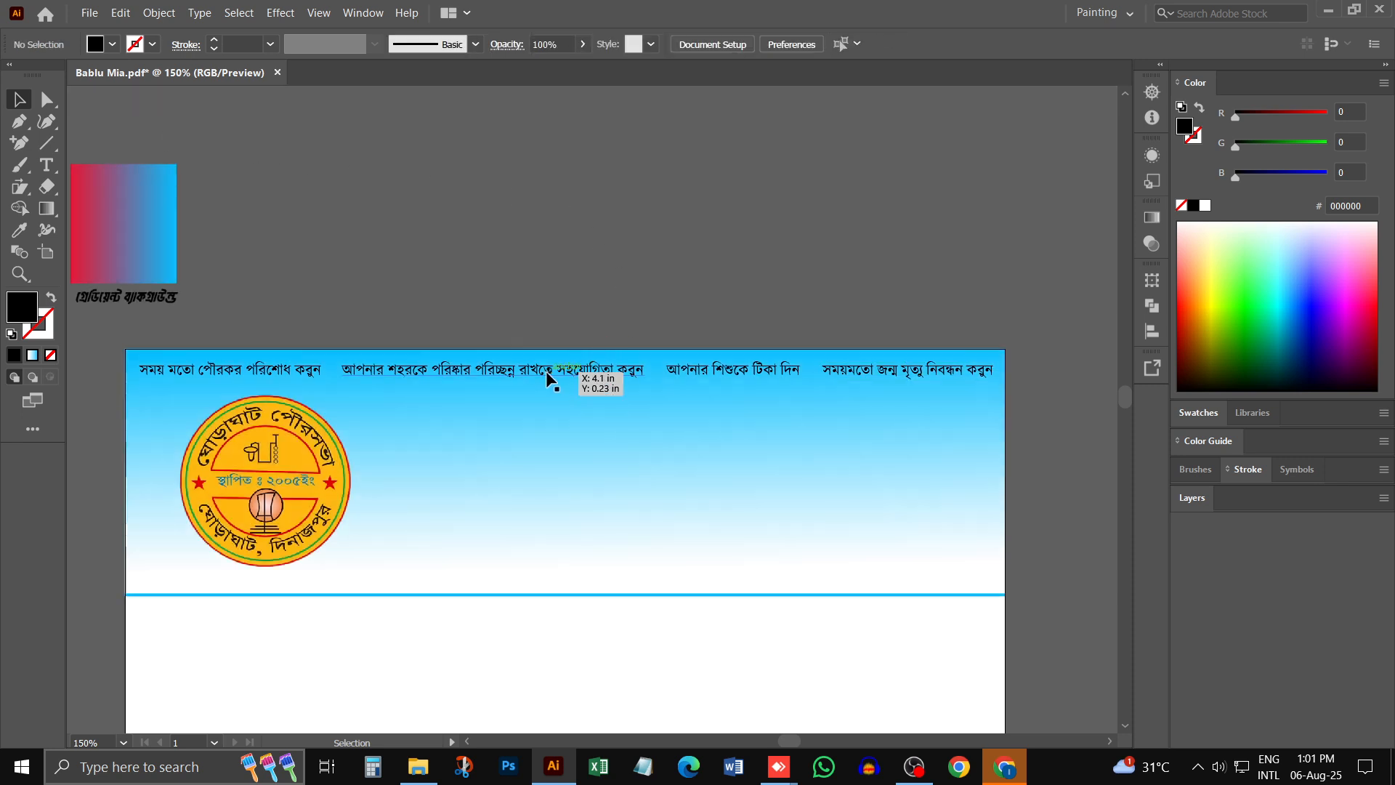
- Fill the slogan group with white, RGB 255, 255, 255
{"action": "key", "text": "ctrl+space"}
{"action": "left_click", "coordinate": [337, 382], "text": "ctrl"}
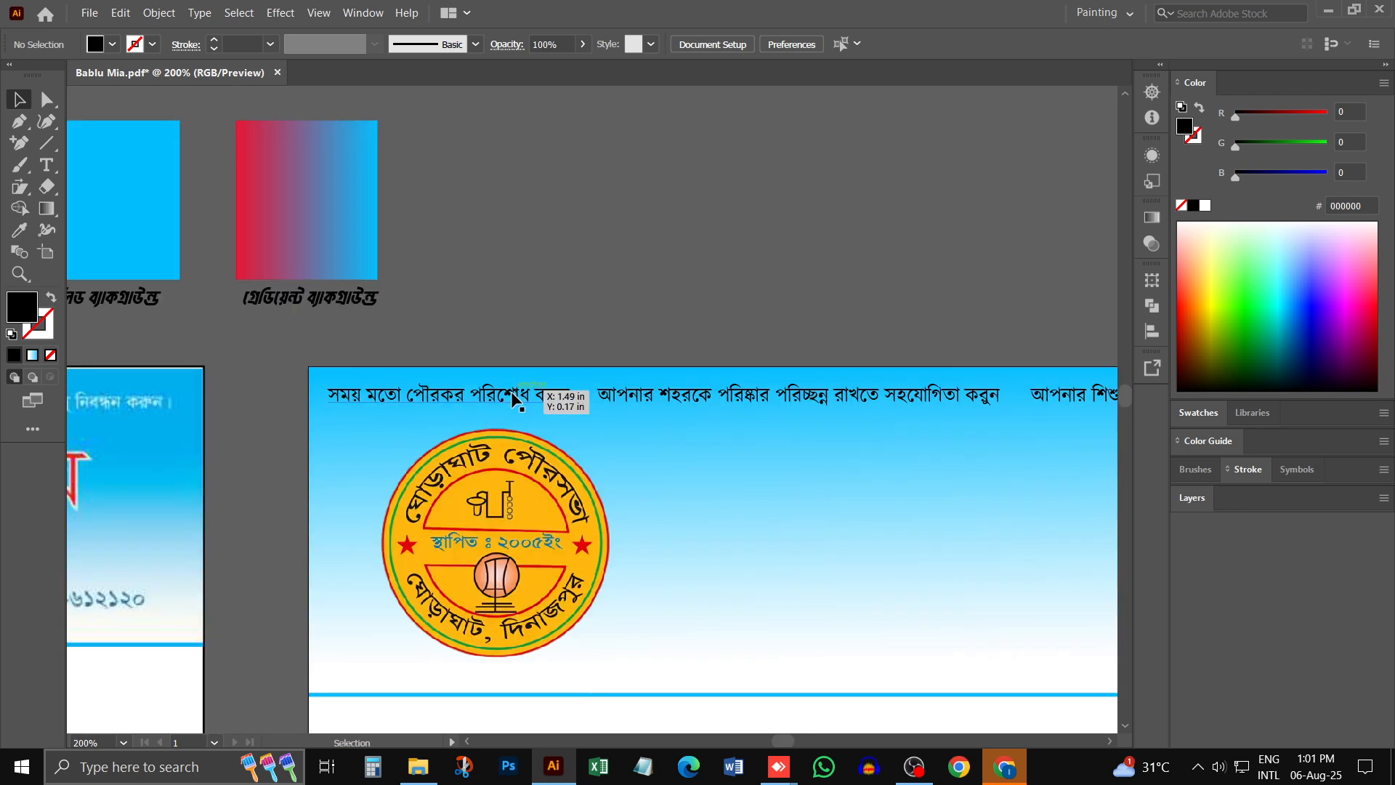
{"action": "left_click", "coordinate": [503, 399]}
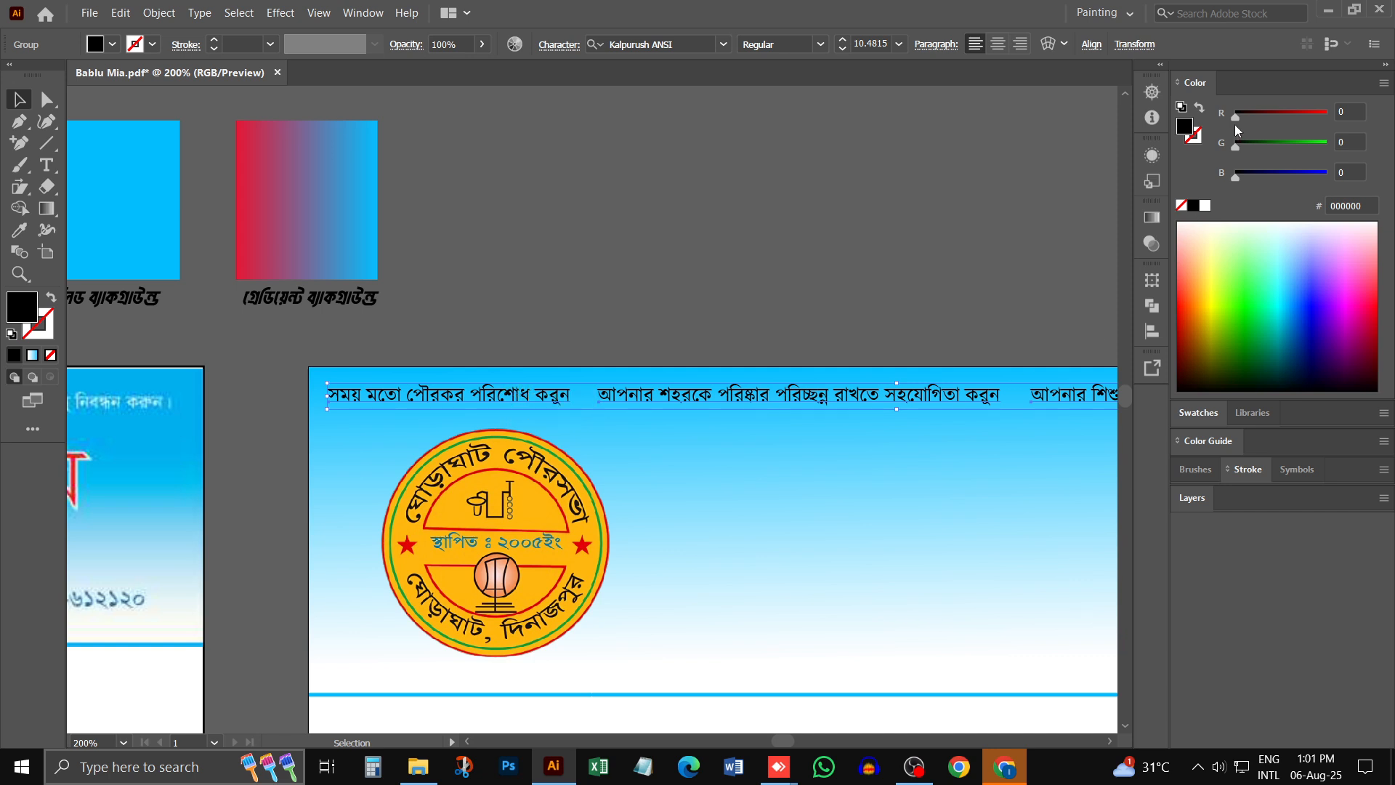
{"action": "left_click_drag", "start_coordinate": [1236, 117], "coordinate": [1325, 115]}
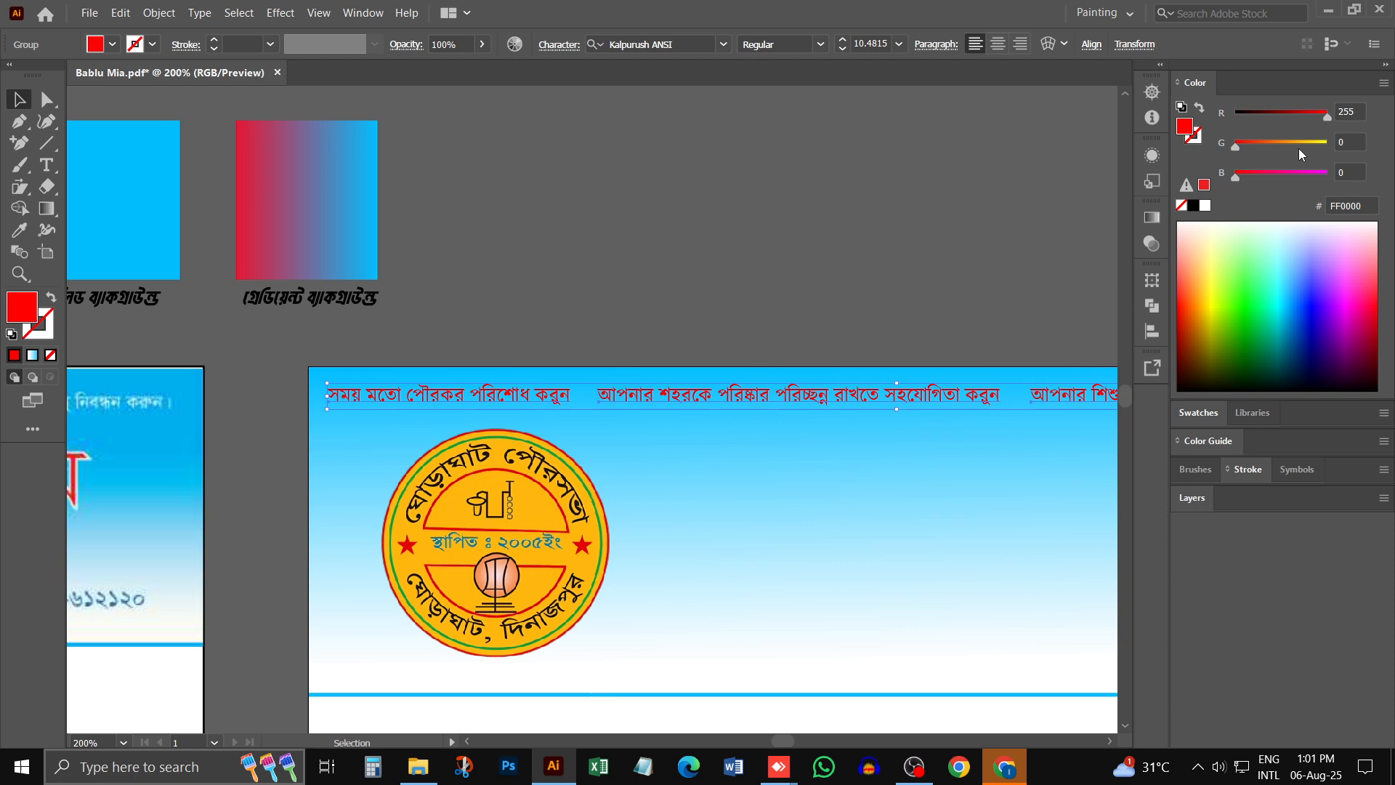
{"action": "left_click_drag", "start_coordinate": [1236, 145], "coordinate": [1326, 144]}
{"action": "left_click_drag", "start_coordinate": [1235, 177], "coordinate": [1326, 175]}
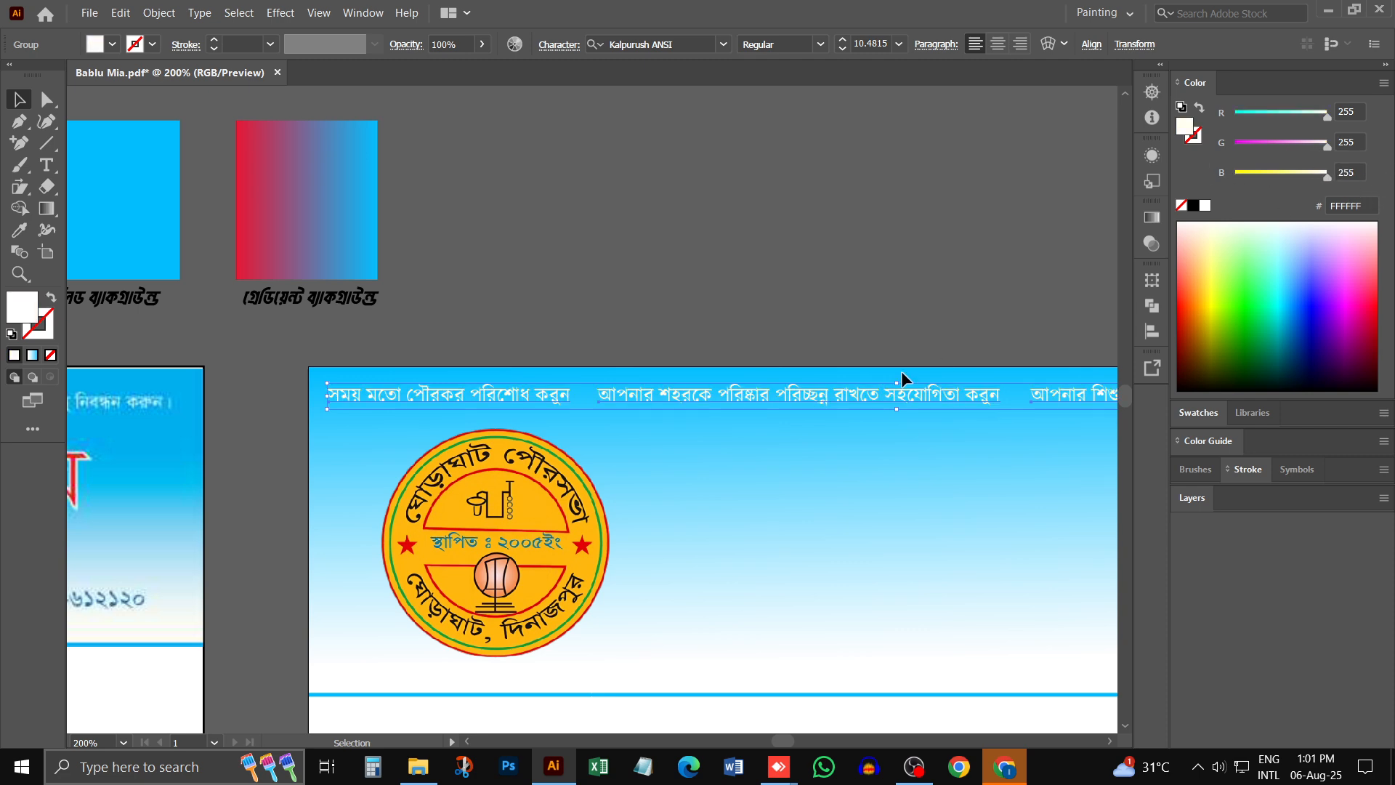
{"action": "left_click", "coordinate": [552, 283]}
- Draw a small white five-pointed star in the empty area above the new letterhead's gradient header
{"action": "scroll", "coordinate": [664, 254], "scroll_direction": "down", "scroll_amount": 3}
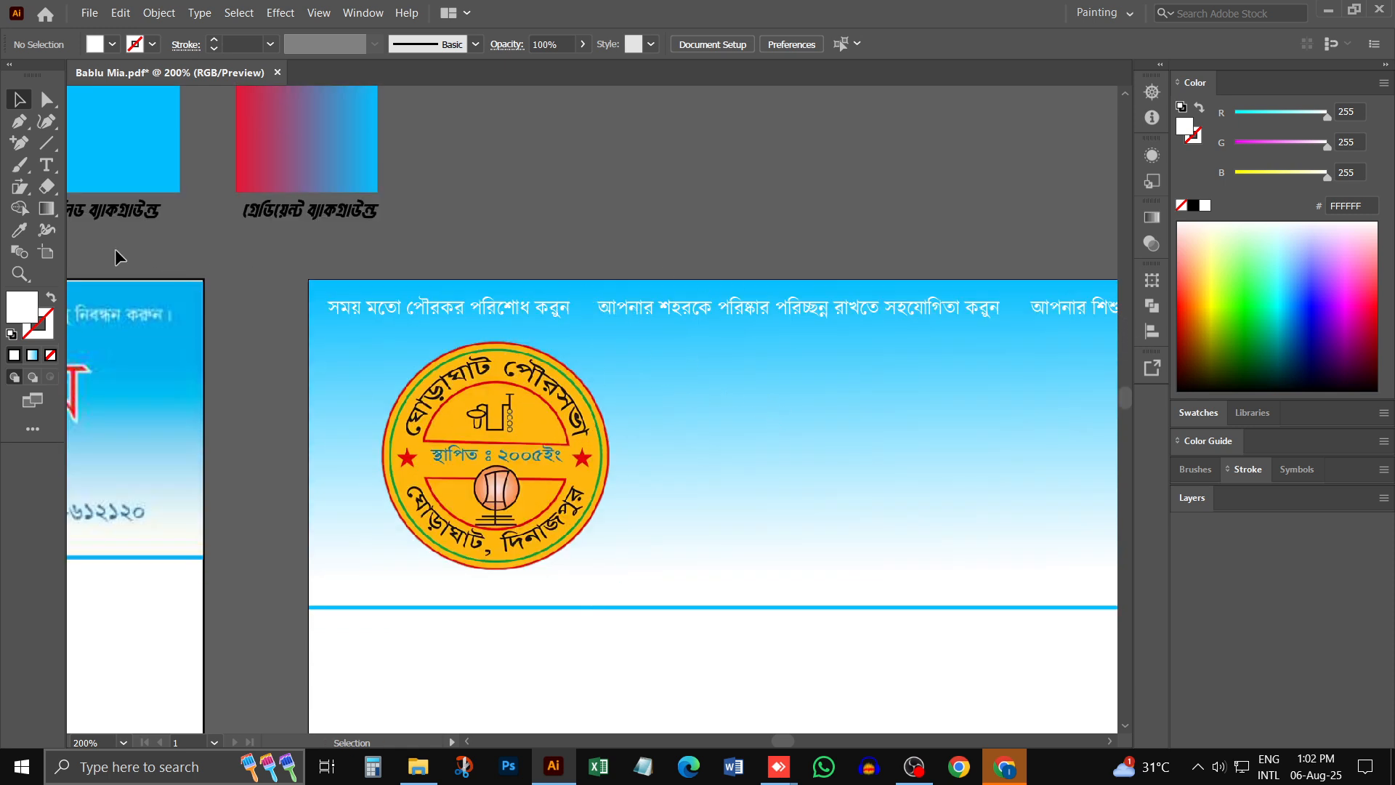
{"action": "left_click", "coordinate": [43, 150]}
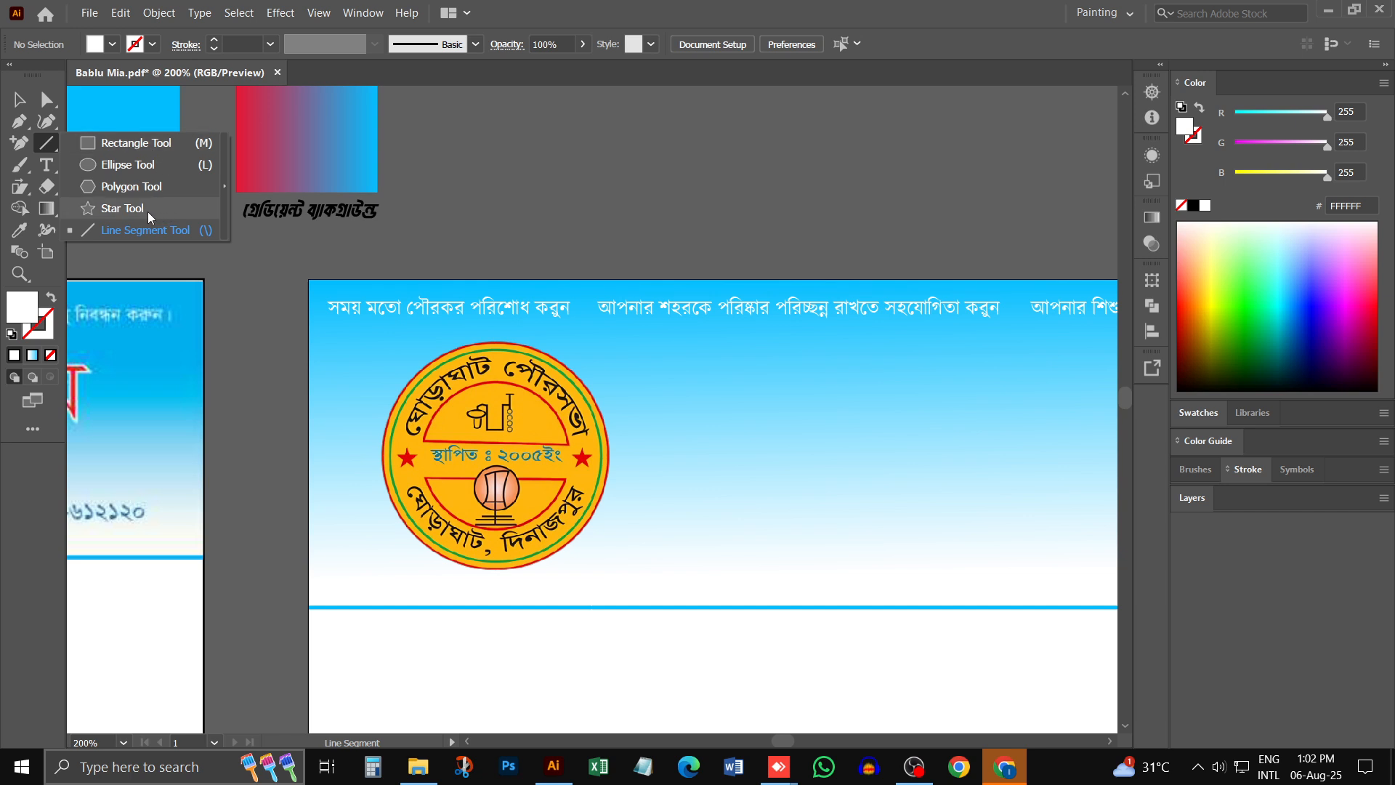
{"action": "left_click", "coordinate": [122, 208]}
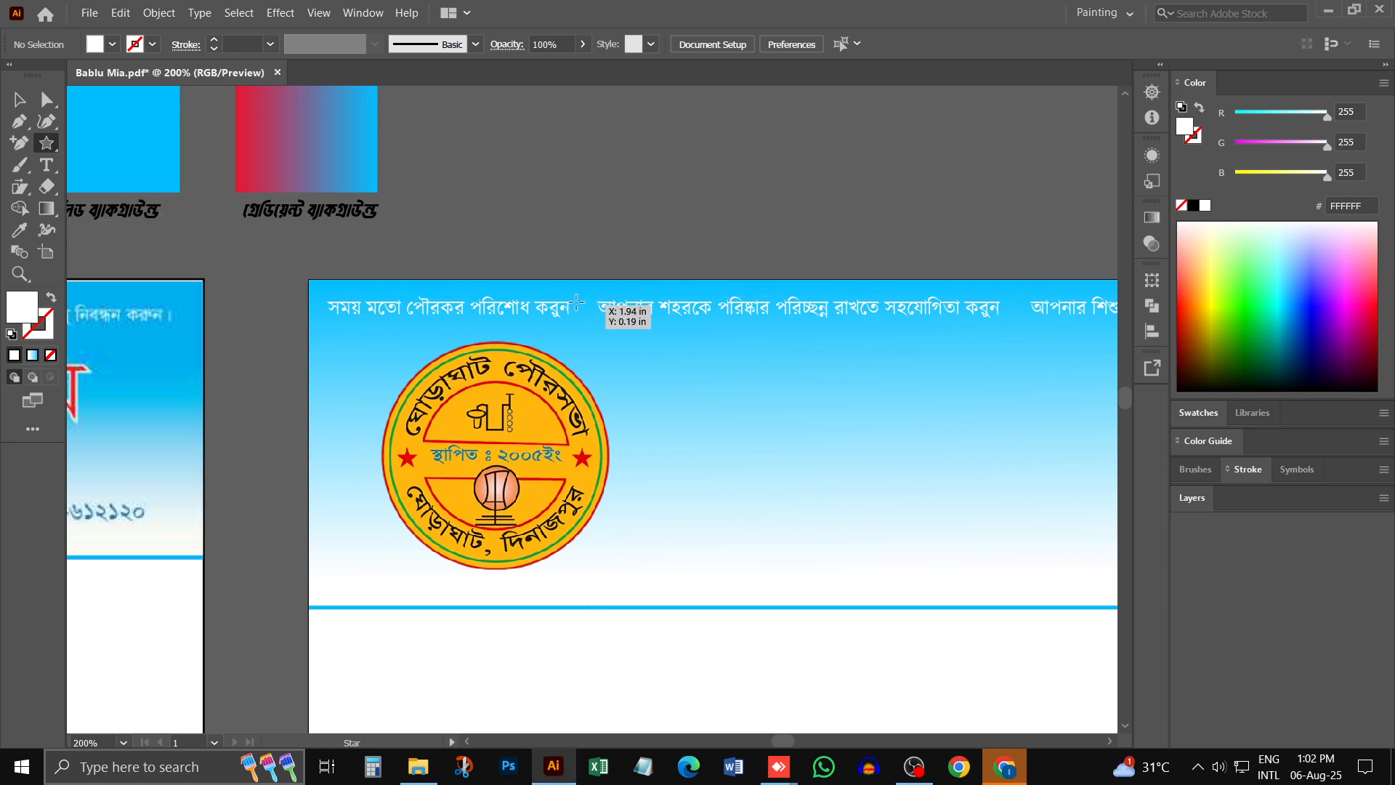
{"action": "left_click_drag", "start_coordinate": [573, 206], "coordinate": [581, 218]}
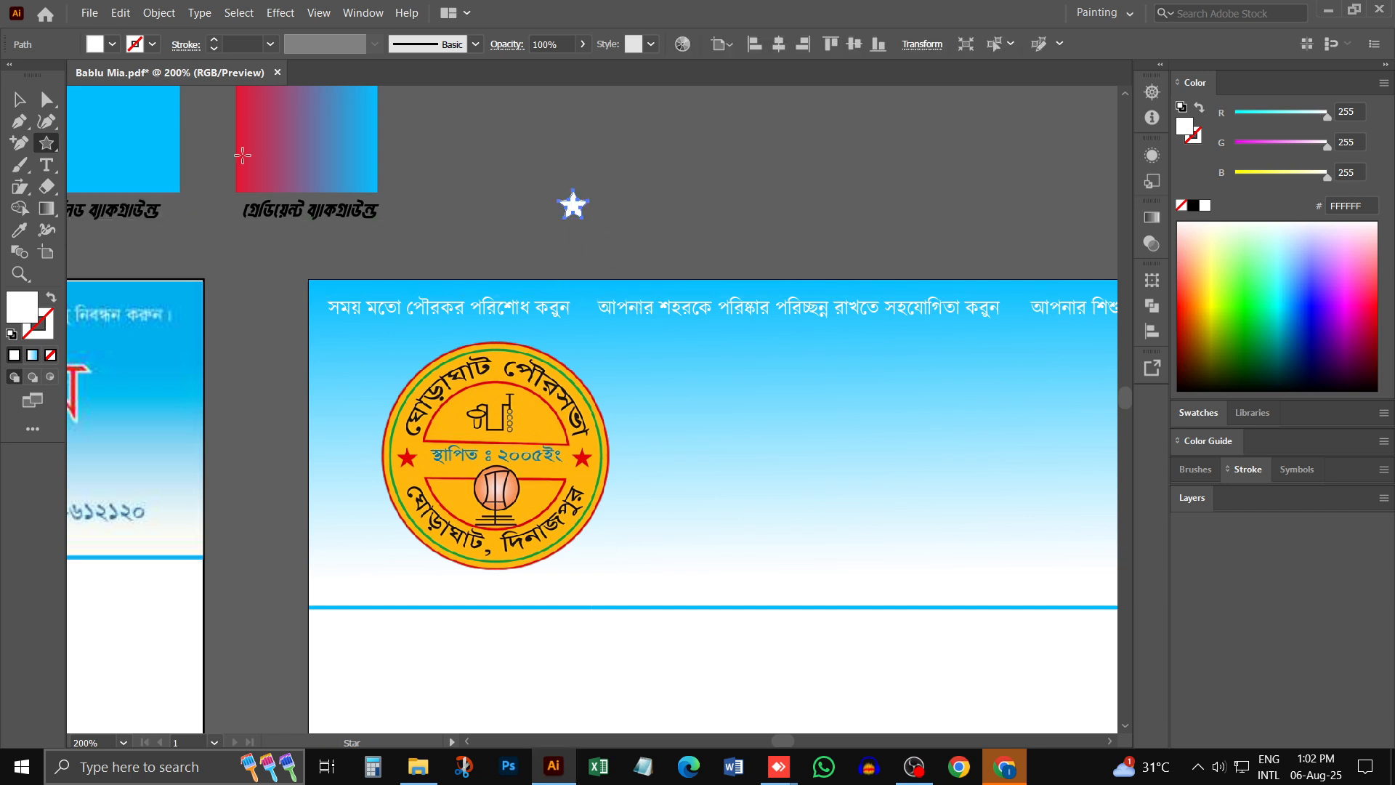
- Move the star into the gap between the first and second slogans and scale it to about 0.1 in wide
{"action": "left_click", "coordinate": [20, 100]}
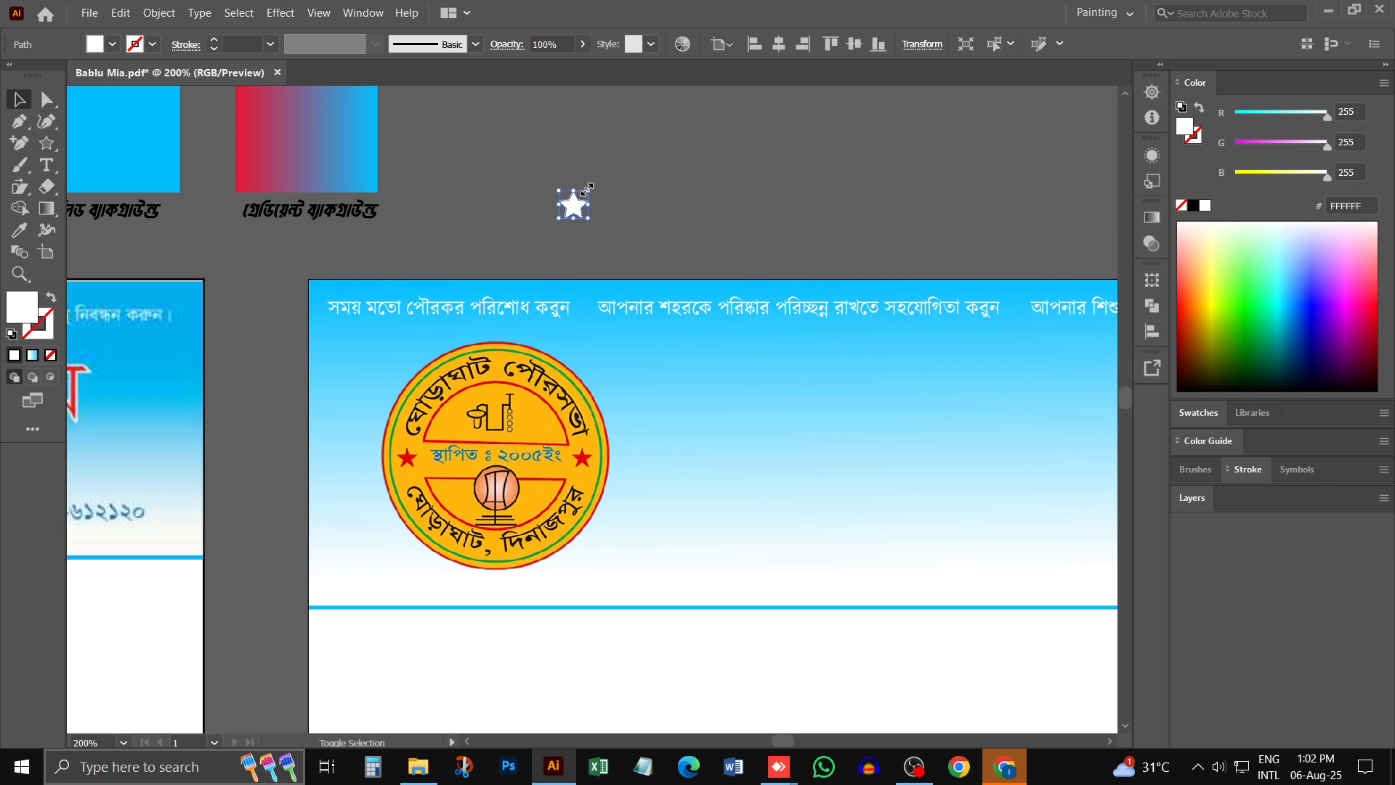
{"action": "left_click_drag", "start_coordinate": [588, 190], "coordinate": [591, 304]}
{"action": "left_click", "coordinate": [637, 212]}
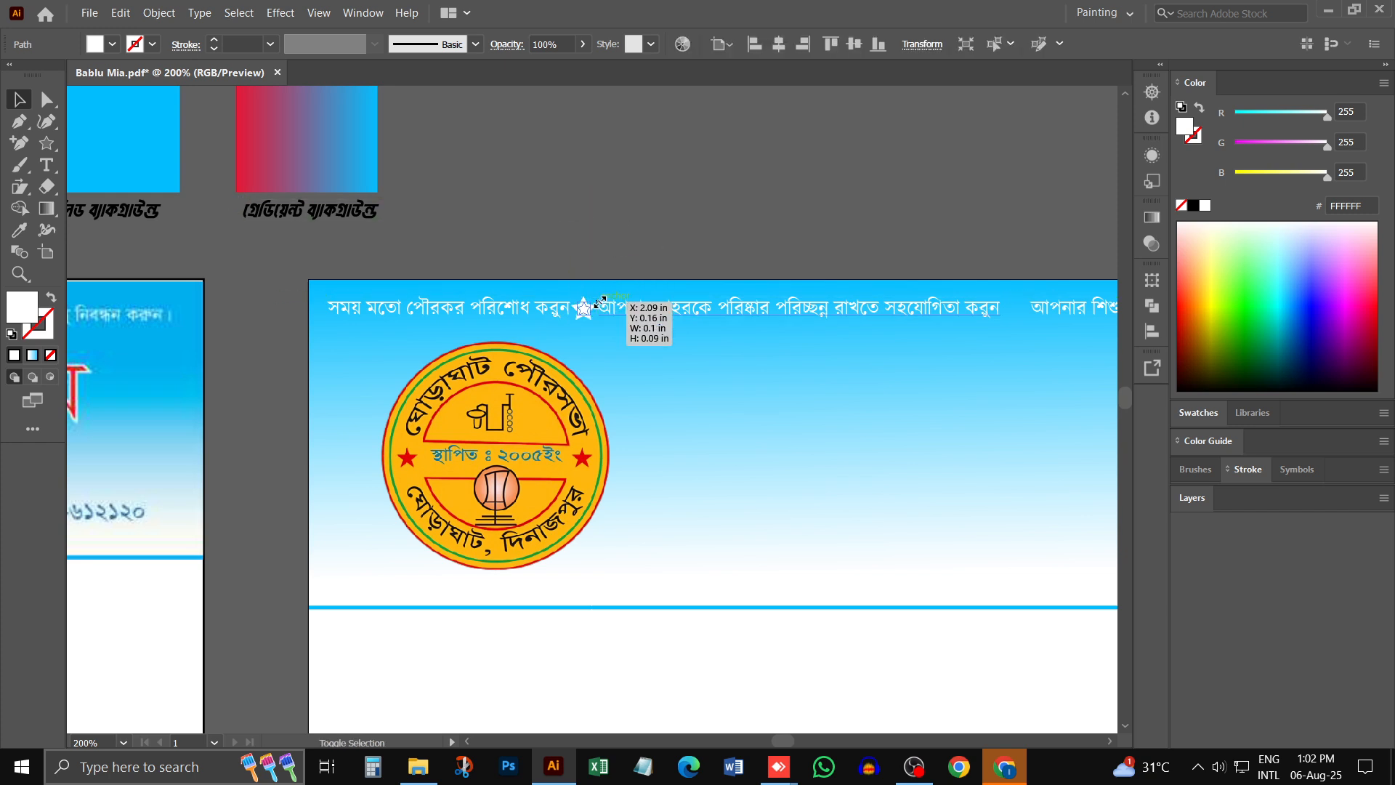
{"action": "left_click", "coordinate": [607, 314], "text": "ctrl"}
{"action": "left_click", "coordinate": [603, 329], "text": "ctrl"}
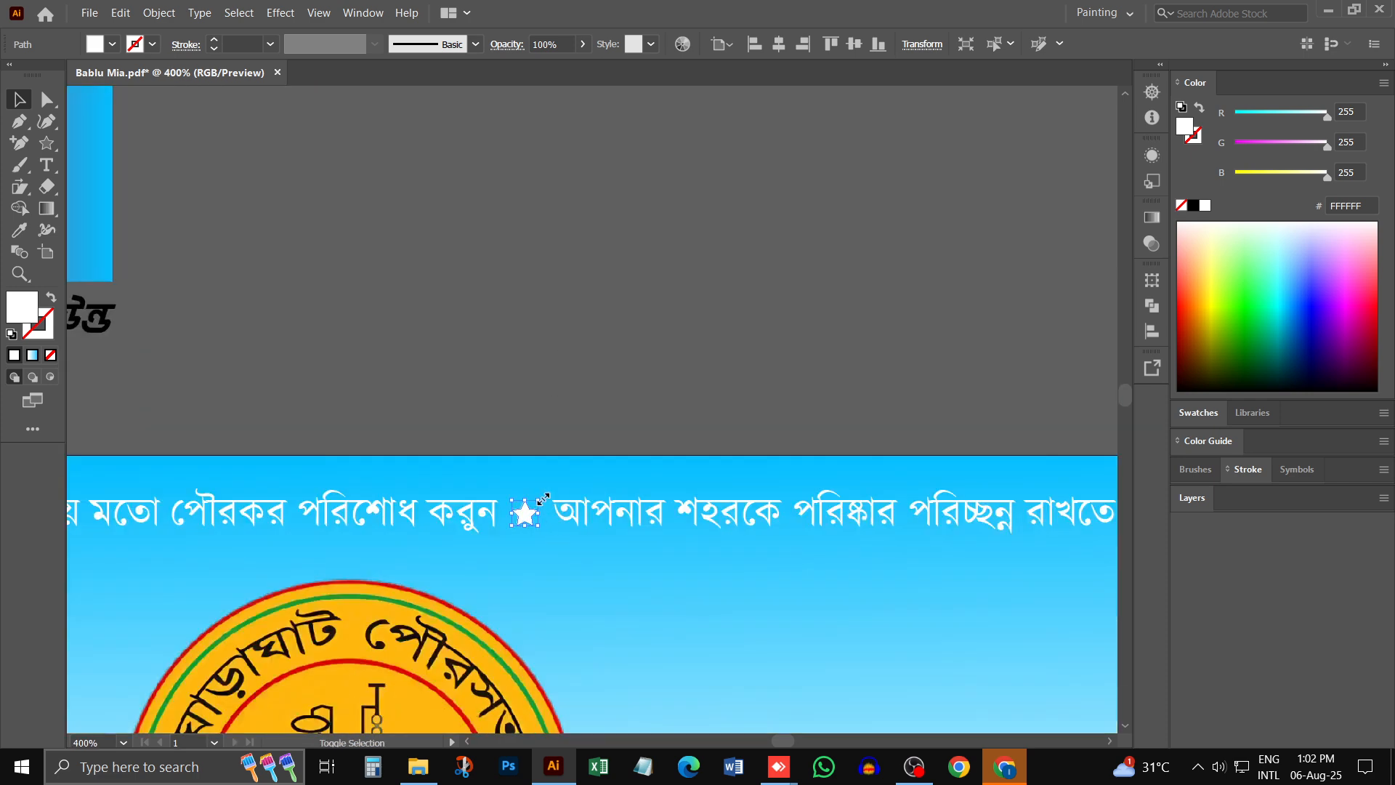
{"action": "left_click_drag", "start_coordinate": [539, 499], "coordinate": [544, 497]}
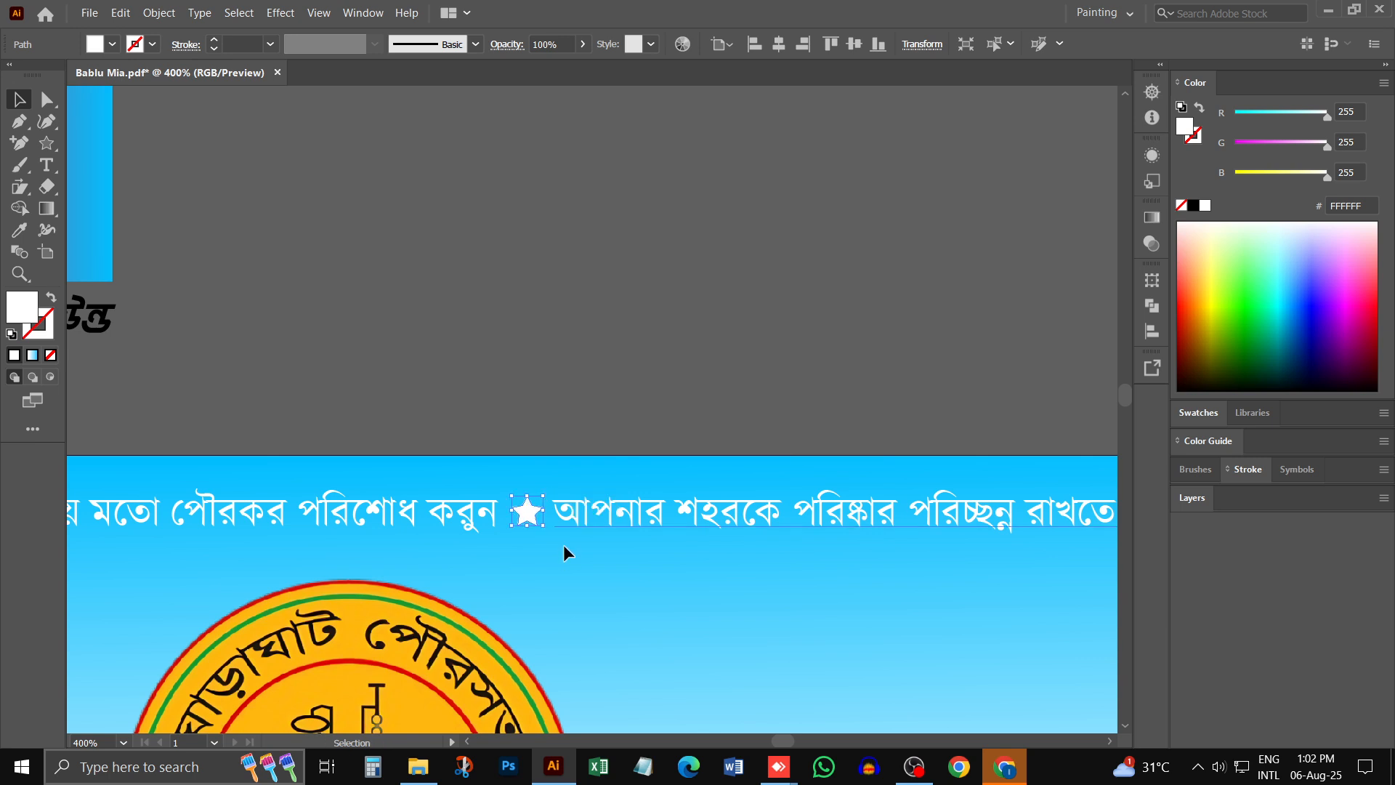
{"action": "key", "text": "Down"}
{"action": "key", "text": "Down"}
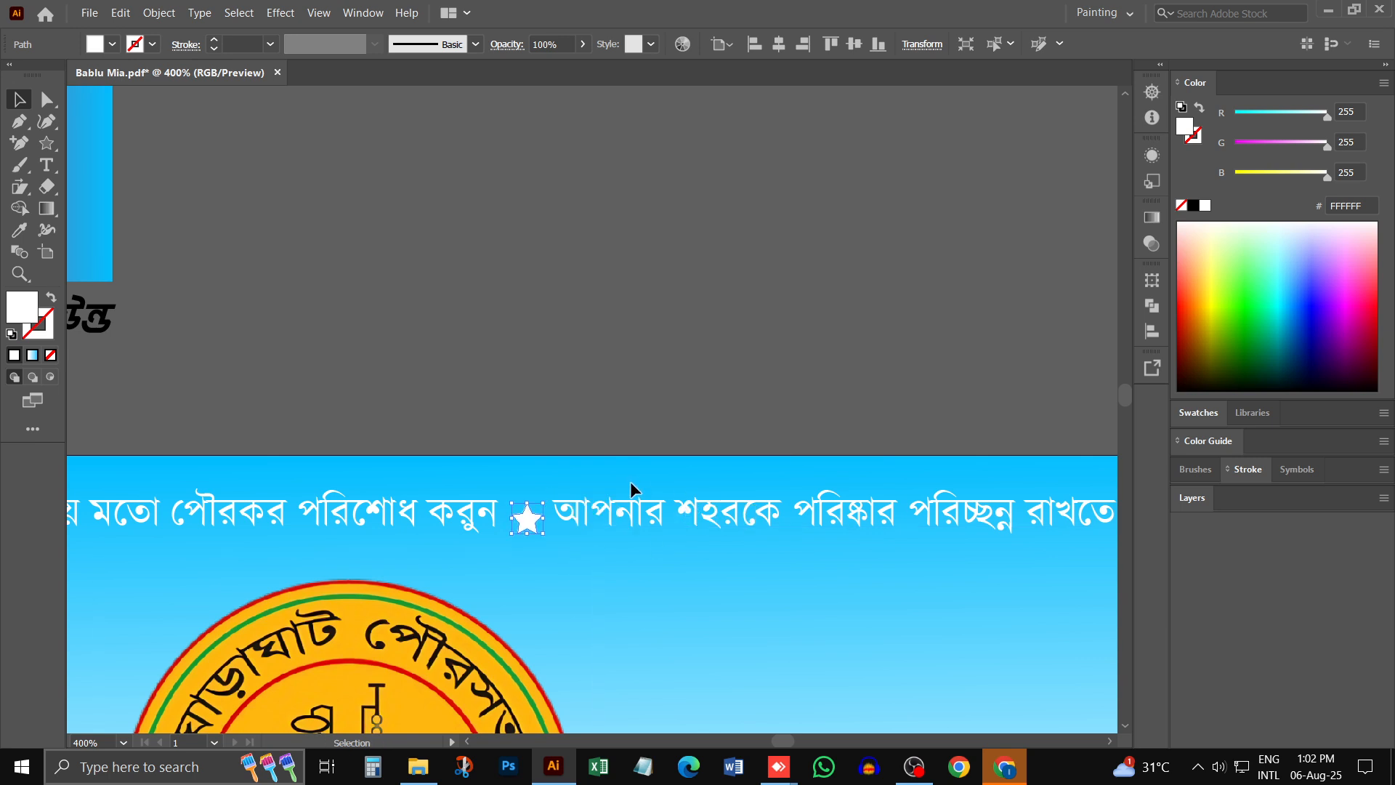
{"action": "key", "text": "Up"}
{"action": "key", "text": "Up"}
- Duplicate the star along the slogan line, placing the copy over the second slogan
{"action": "key", "text": "ctrl+minus"}
{"action": "key", "text": "ctrl+minus"}
{"action": "key", "text": "ctrl+minus"}
{"action": "key", "text": "ctrl+minus"}
{"action": "key", "text": "ctrl+minus"}
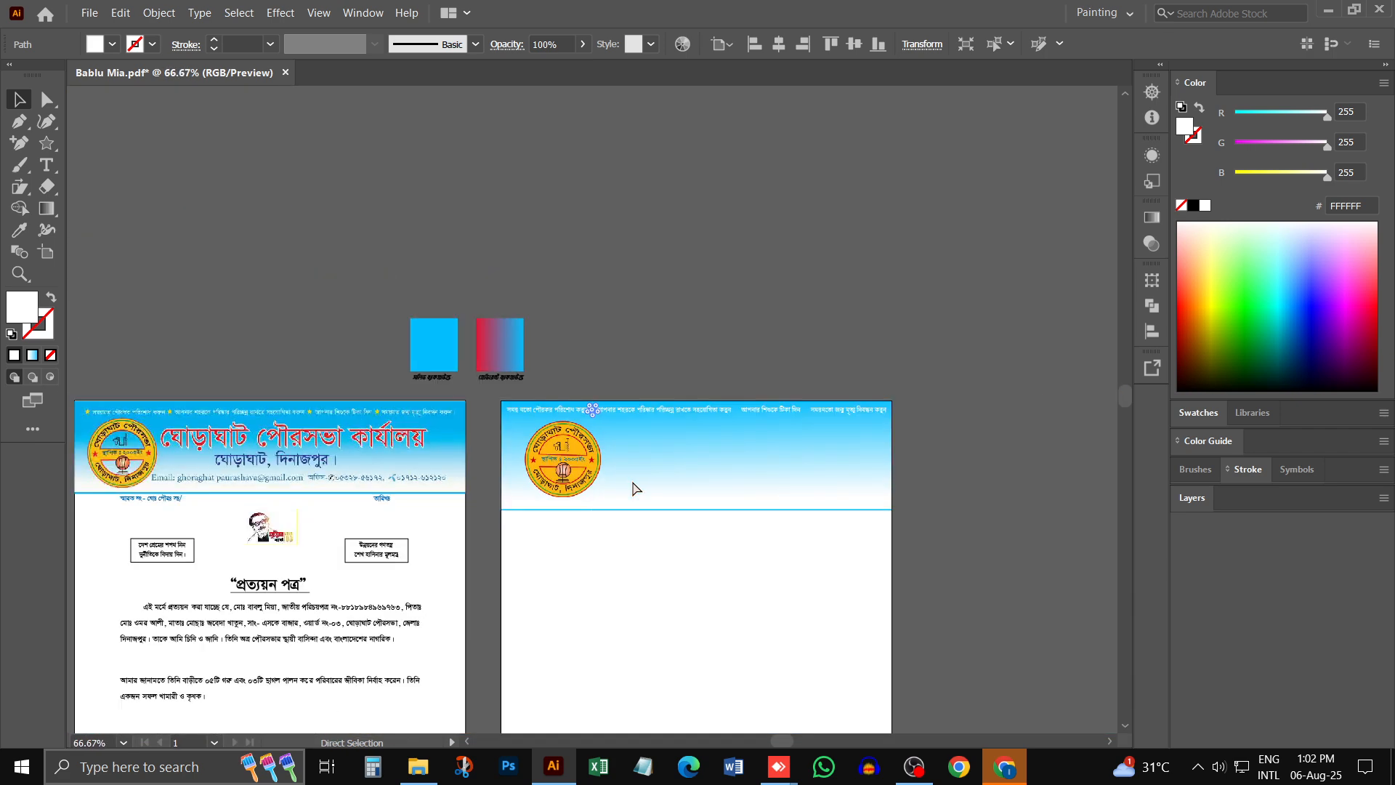
{"action": "key", "text": "ctrl+space"}
{"action": "left_click", "coordinate": [610, 434], "text": "ctrl"}
{"action": "left_click", "coordinate": [566, 411], "text": "ctrl"}
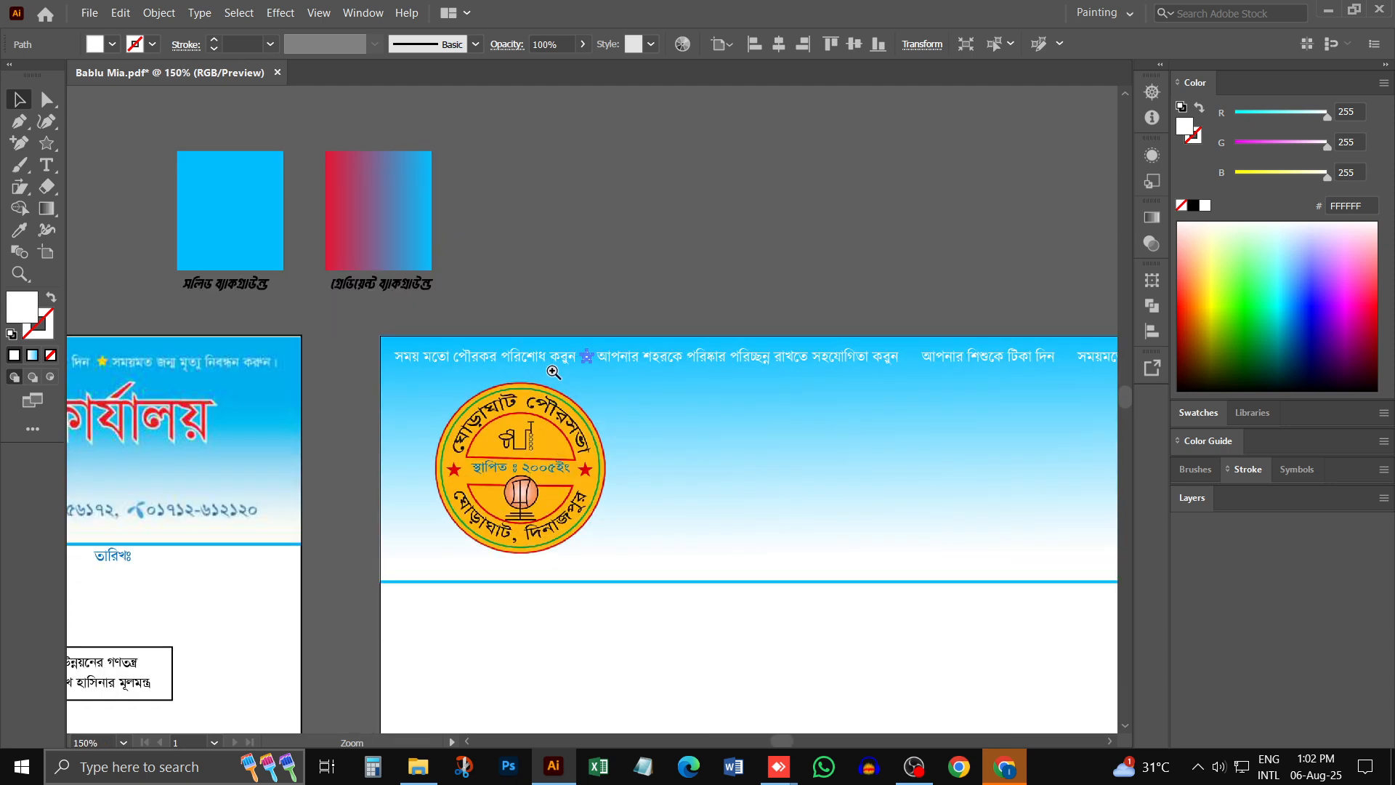
{"action": "left_click", "coordinate": [553, 370], "text": "ctrl"}
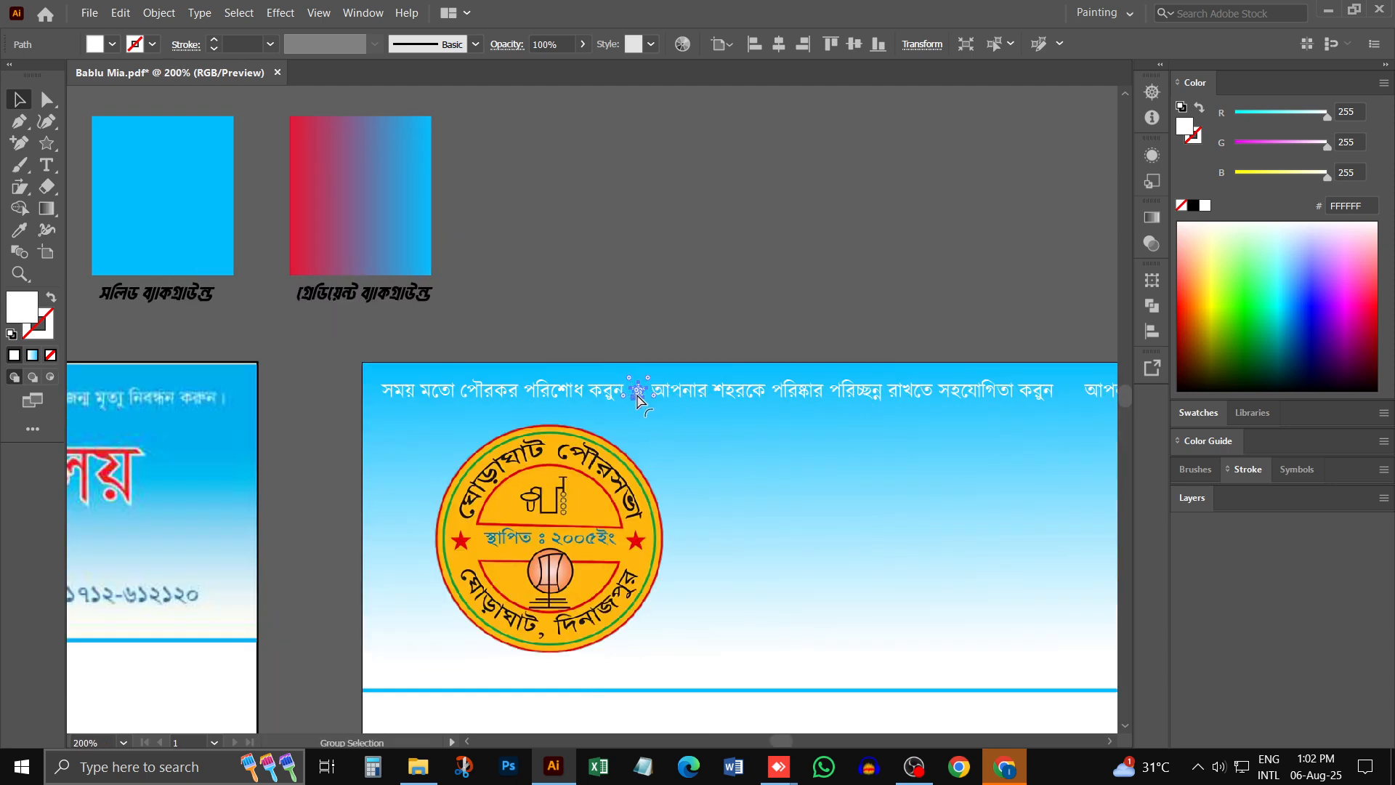
{"action": "key", "text": "ctrl+space"}
{"action": "left_click", "coordinate": [641, 398], "text": "ctrl"}
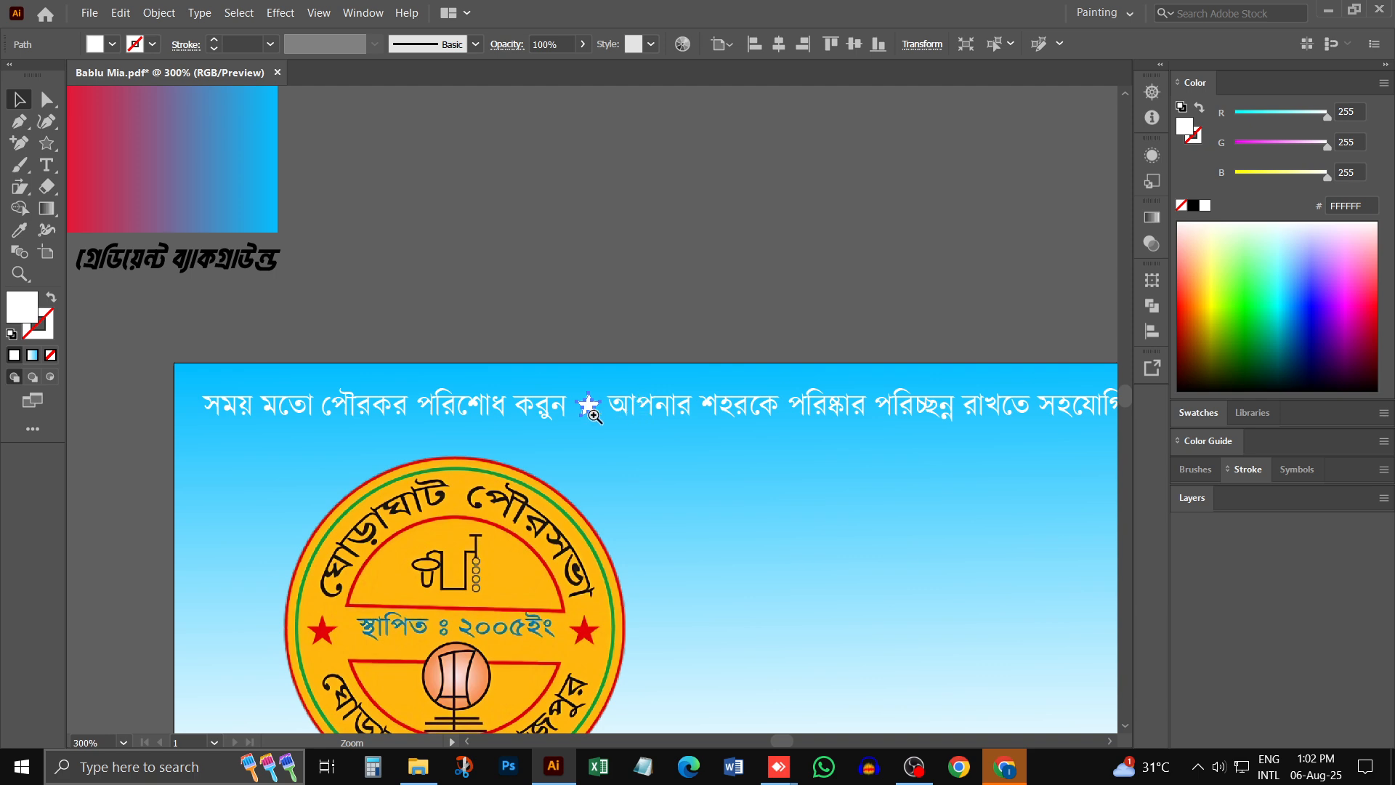
{"action": "left_click", "coordinate": [589, 413], "text": "ctrl"}
{"action": "left_click_drag", "start_coordinate": [597, 414], "coordinate": [1049, 437]}
{"action": "scroll", "coordinate": [1002, 436], "scroll_direction": "right", "scroll_amount": 5}
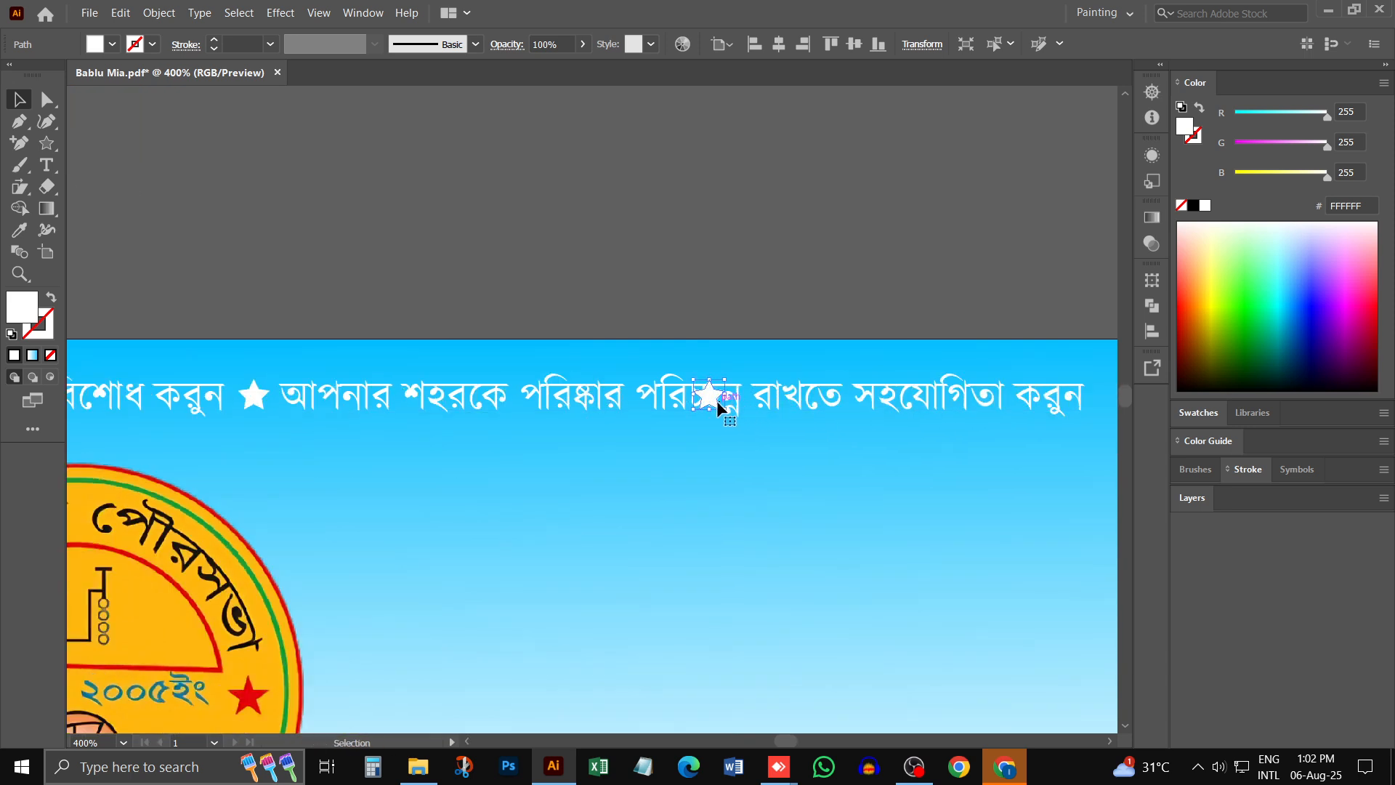
- Move the star copy from the second slogan into the gap before the third slogan
{"action": "key", "text": "ctrl+shift+a"}
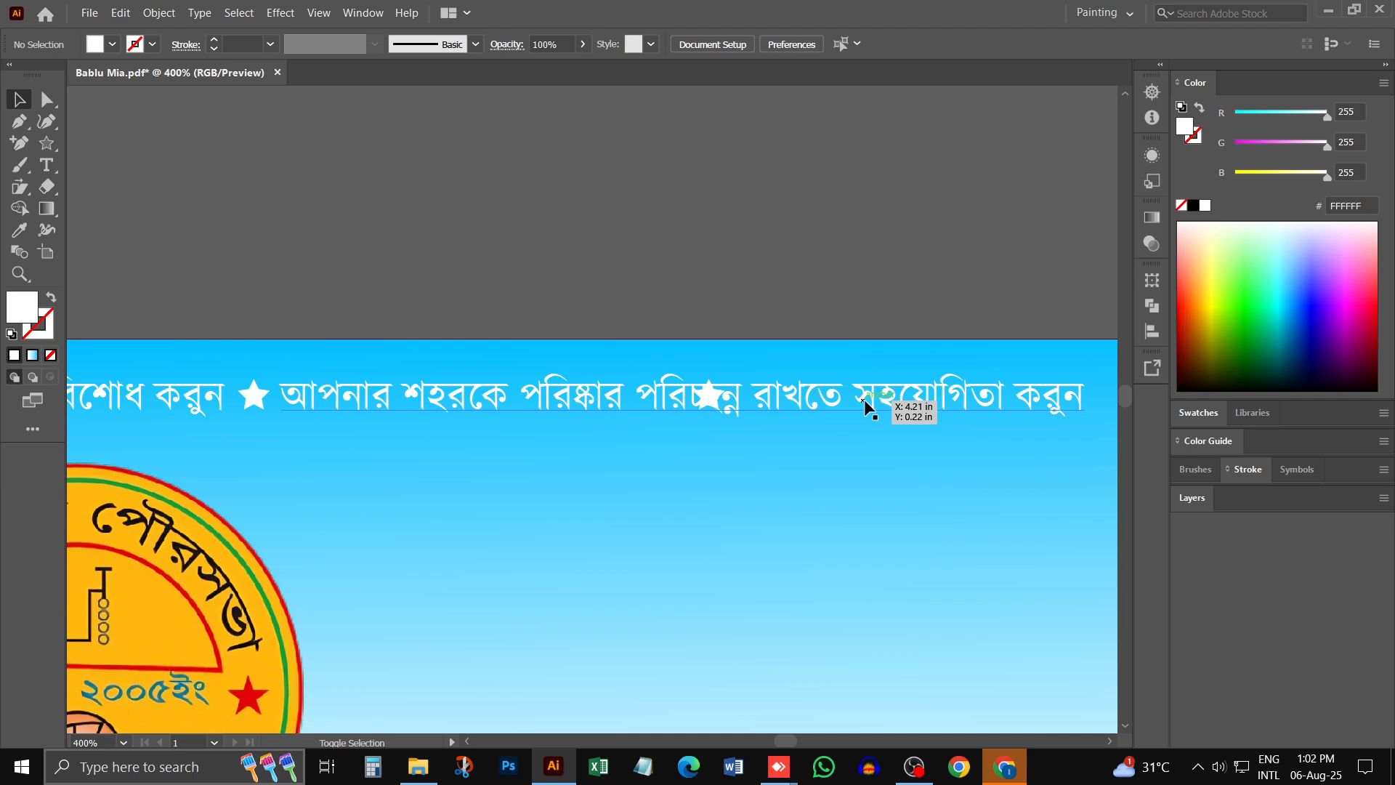
{"action": "left_click", "coordinate": [707, 404]}
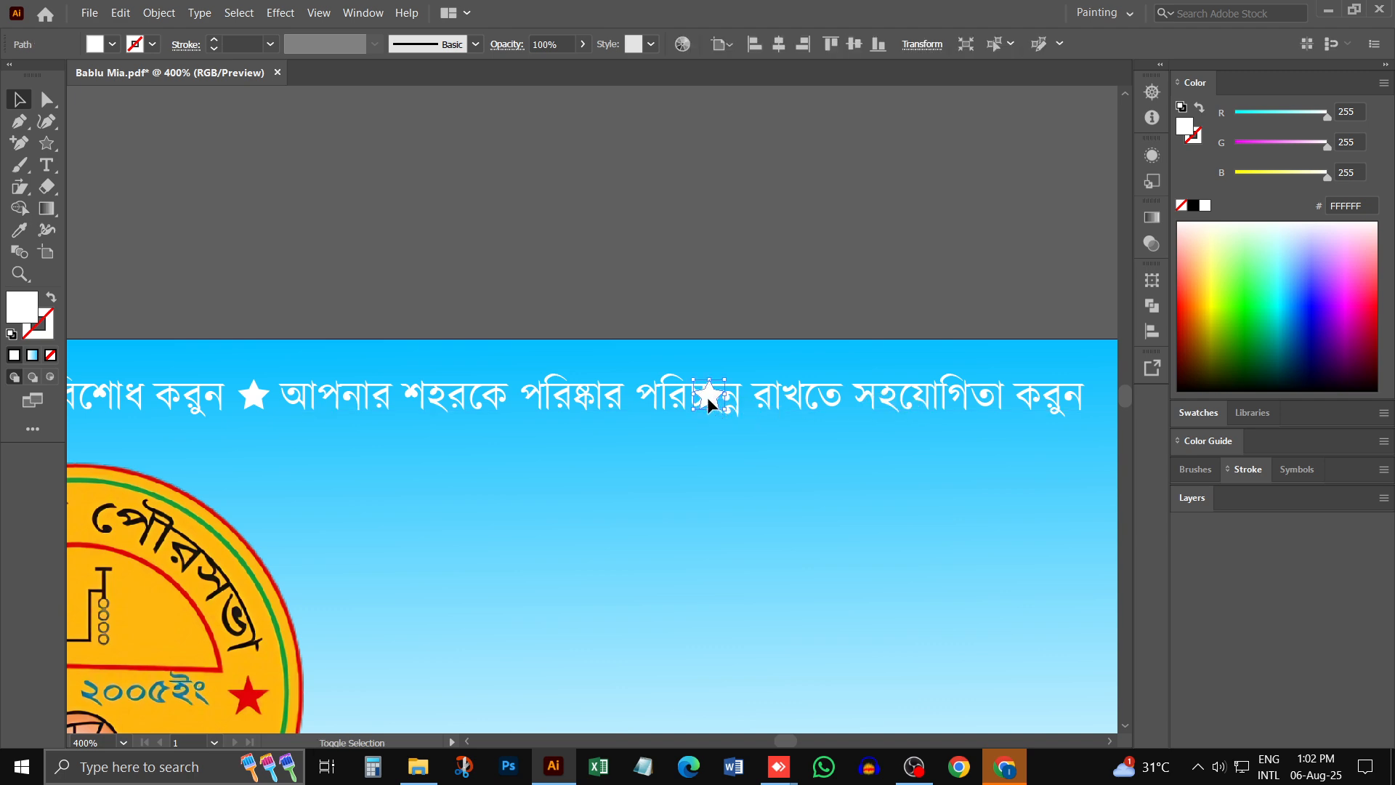
{"action": "left_click", "coordinate": [708, 399], "text": "shift"}
{"action": "left_click_drag", "start_coordinate": [706, 399], "coordinate": [1105, 399]}
{"action": "scroll", "coordinate": [980, 436], "scroll_direction": "right", "scroll_amount": 3}
{"action": "scroll", "coordinate": [919, 447], "scroll_direction": "right", "scroll_amount": 4}
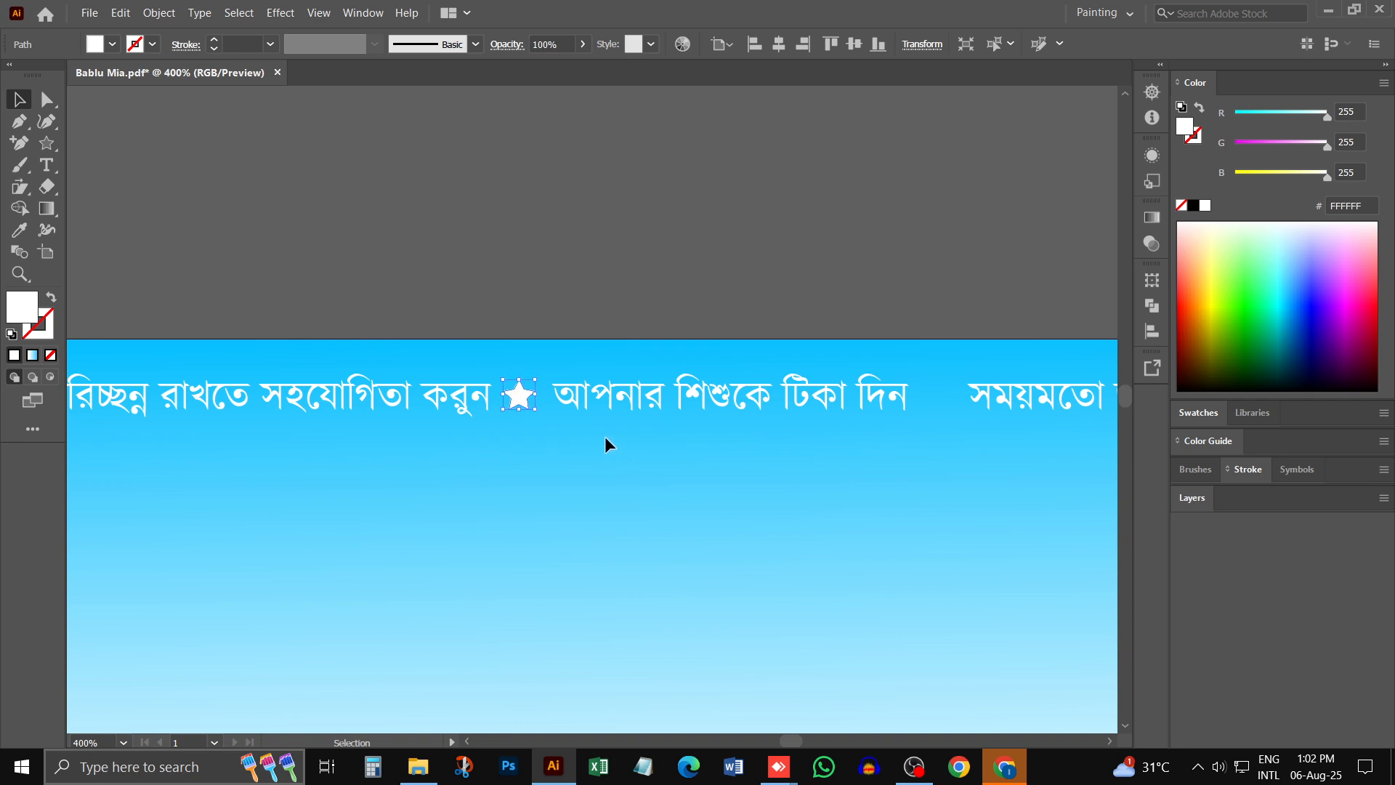
- Move the star copy onward into the gap between the third and fourth slogans
{"action": "key", "text": "a"}
{"action": "scroll", "coordinate": [581, 432], "scroll_direction": "right", "scroll_amount": 5}
{"action": "key", "text": "v"}
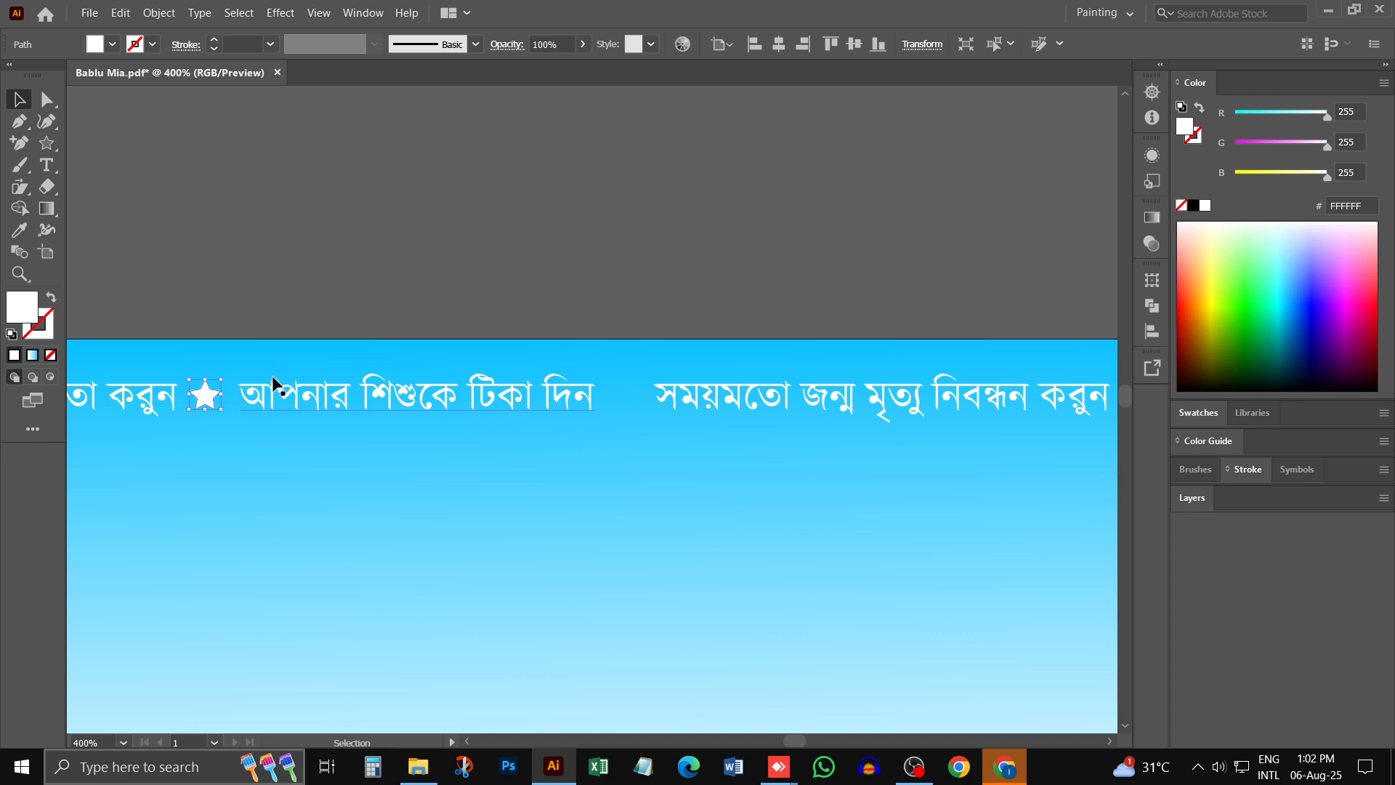
{"action": "left_click_drag", "start_coordinate": [204, 395], "coordinate": [626, 386]}
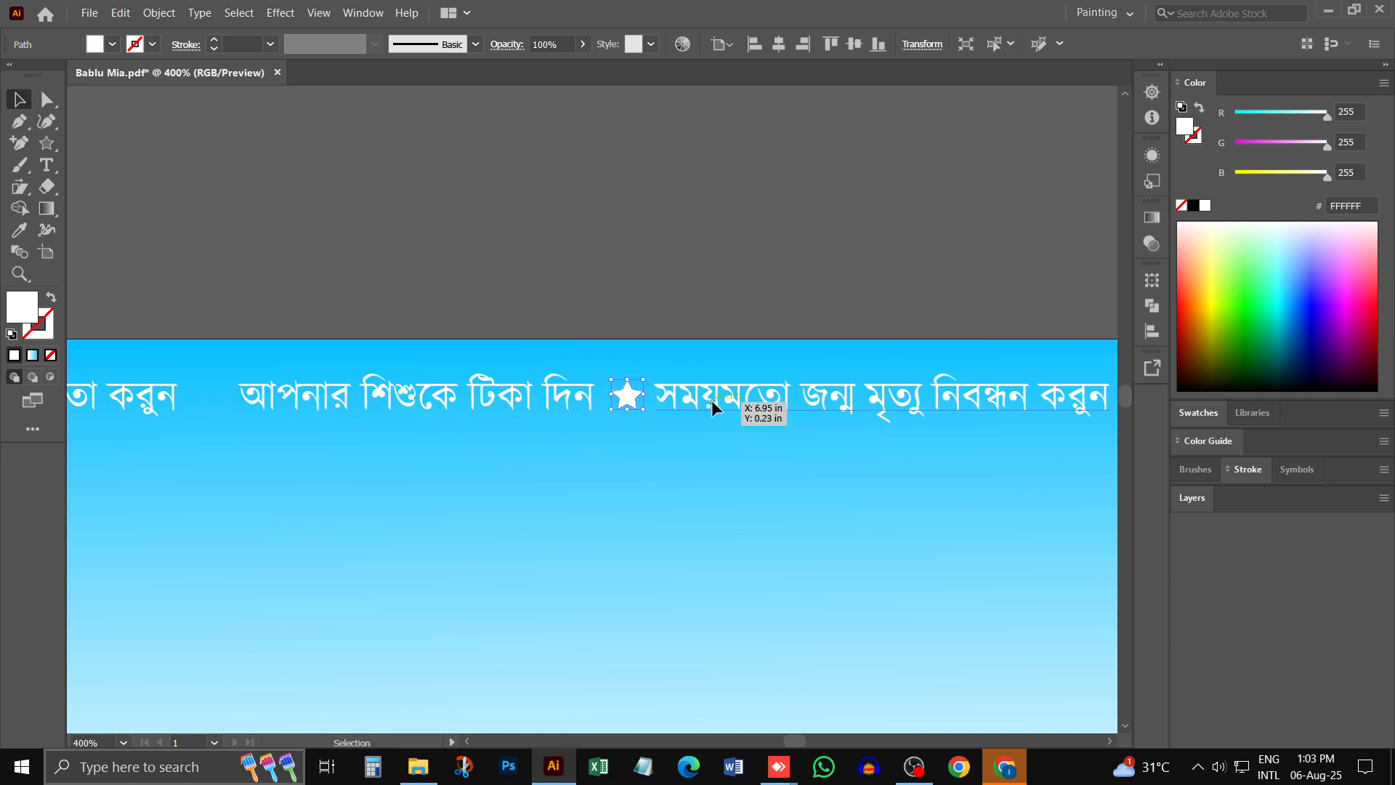
- Duplicate the star before the fourth slogan into the gap between the second and third slogans and nudge it into place
{"action": "key", "text": "a"}
{"action": "scroll", "coordinate": [716, 405], "scroll_direction": "right", "scroll_amount": 3}
{"action": "scroll", "coordinate": [716, 405], "scroll_direction": "down", "scroll_amount": 1}
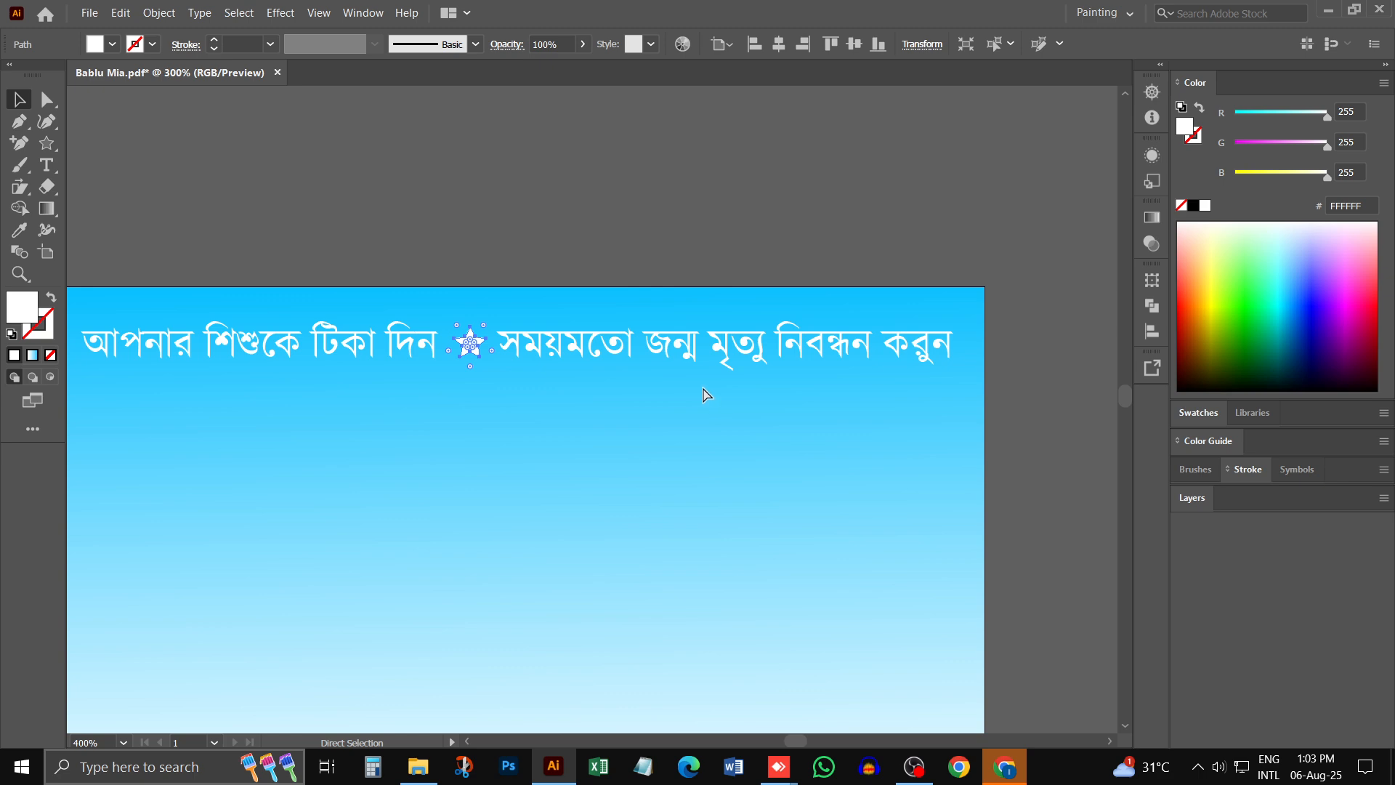
{"action": "scroll", "coordinate": [705, 393], "scroll_direction": "down", "scroll_amount": 3, "text": "alt"}
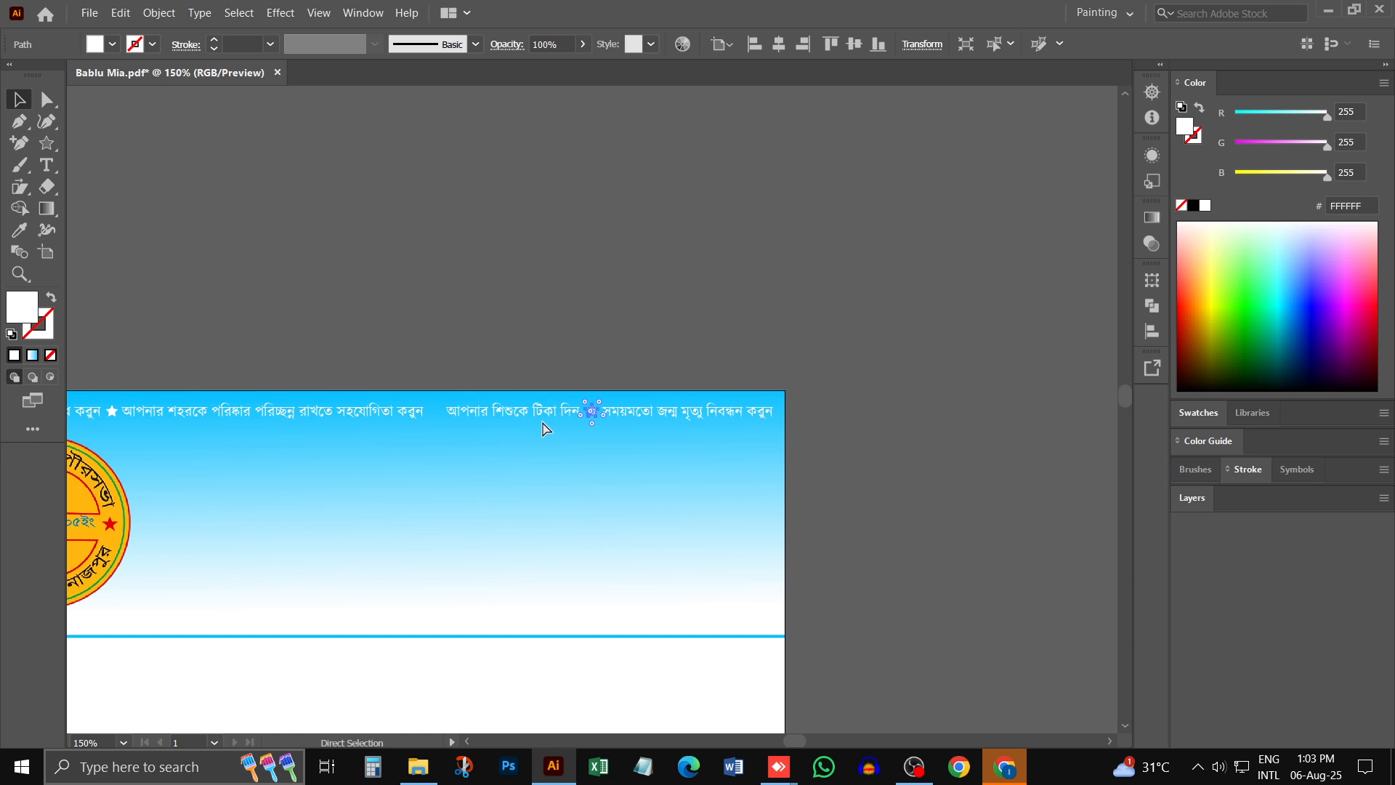
{"action": "scroll", "coordinate": [629, 426], "scroll_direction": "up", "scroll_amount": 1, "text": "alt"}
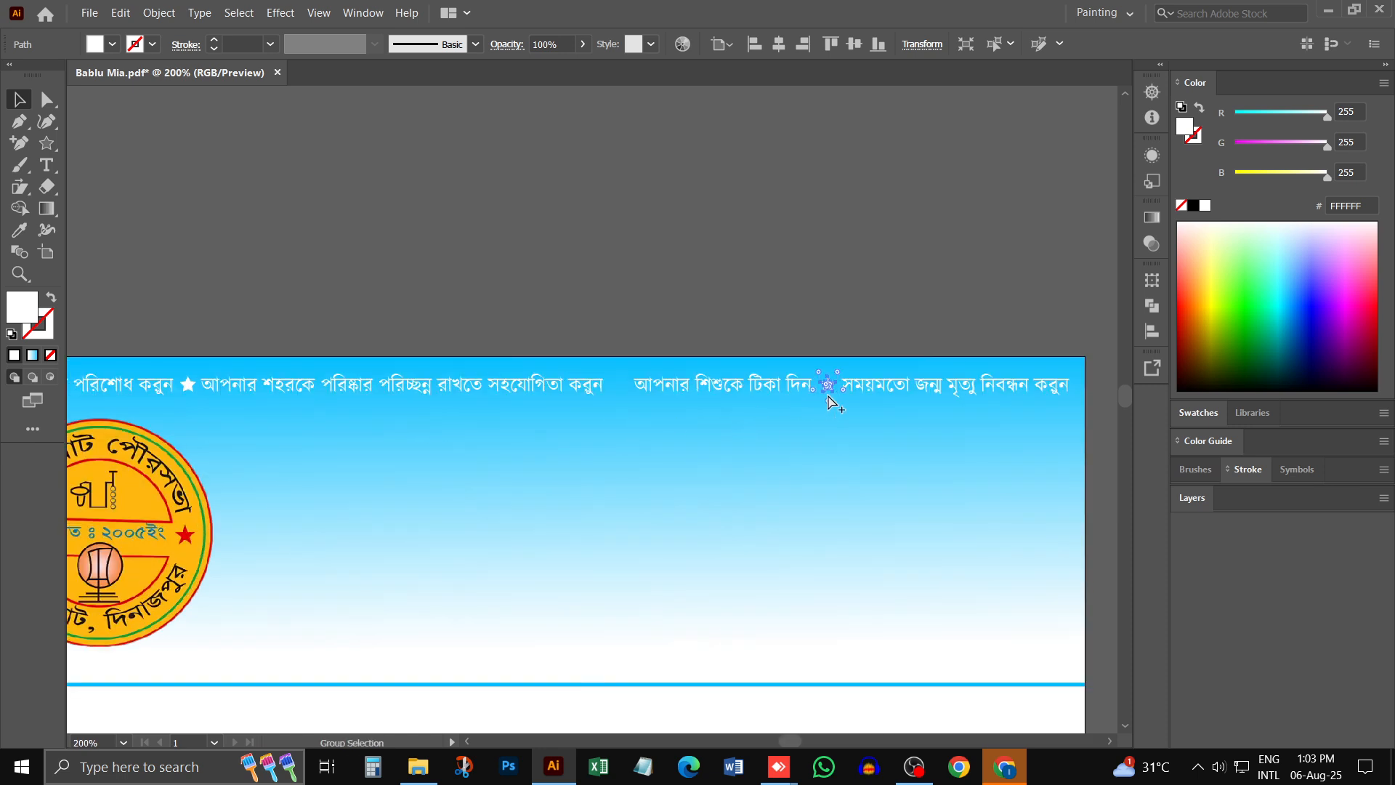
{"action": "left_click_drag", "start_coordinate": [828, 393], "coordinate": [622, 409]}
{"action": "key", "text": "Right"}
{"action": "key", "text": "Right"}
- Select all three star separators and fill them with golden yellow, RGB 233, 190, 0
{"action": "left_click", "coordinate": [828, 385], "text": "shift"}
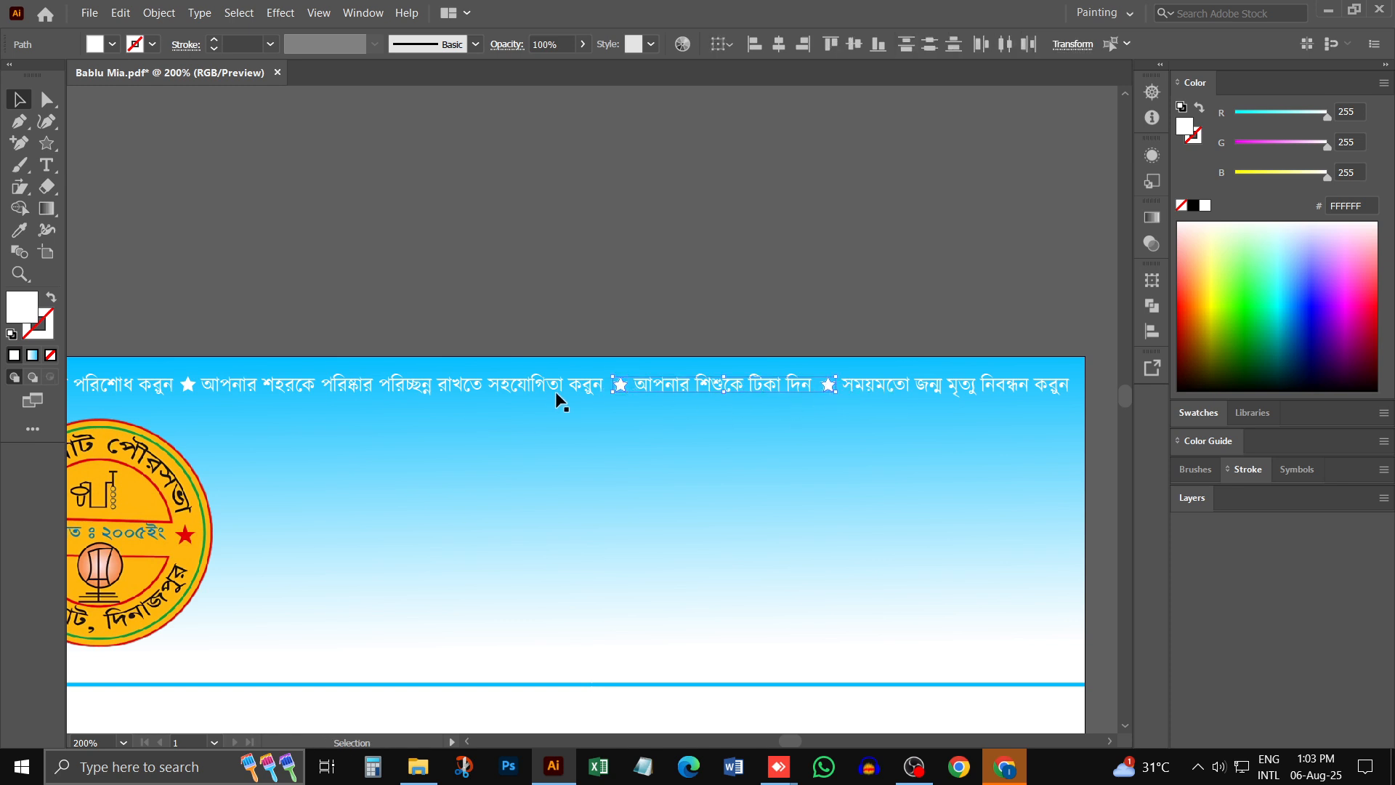
{"action": "scroll", "coordinate": [555, 391], "scroll_direction": "left", "scroll_amount": 4}
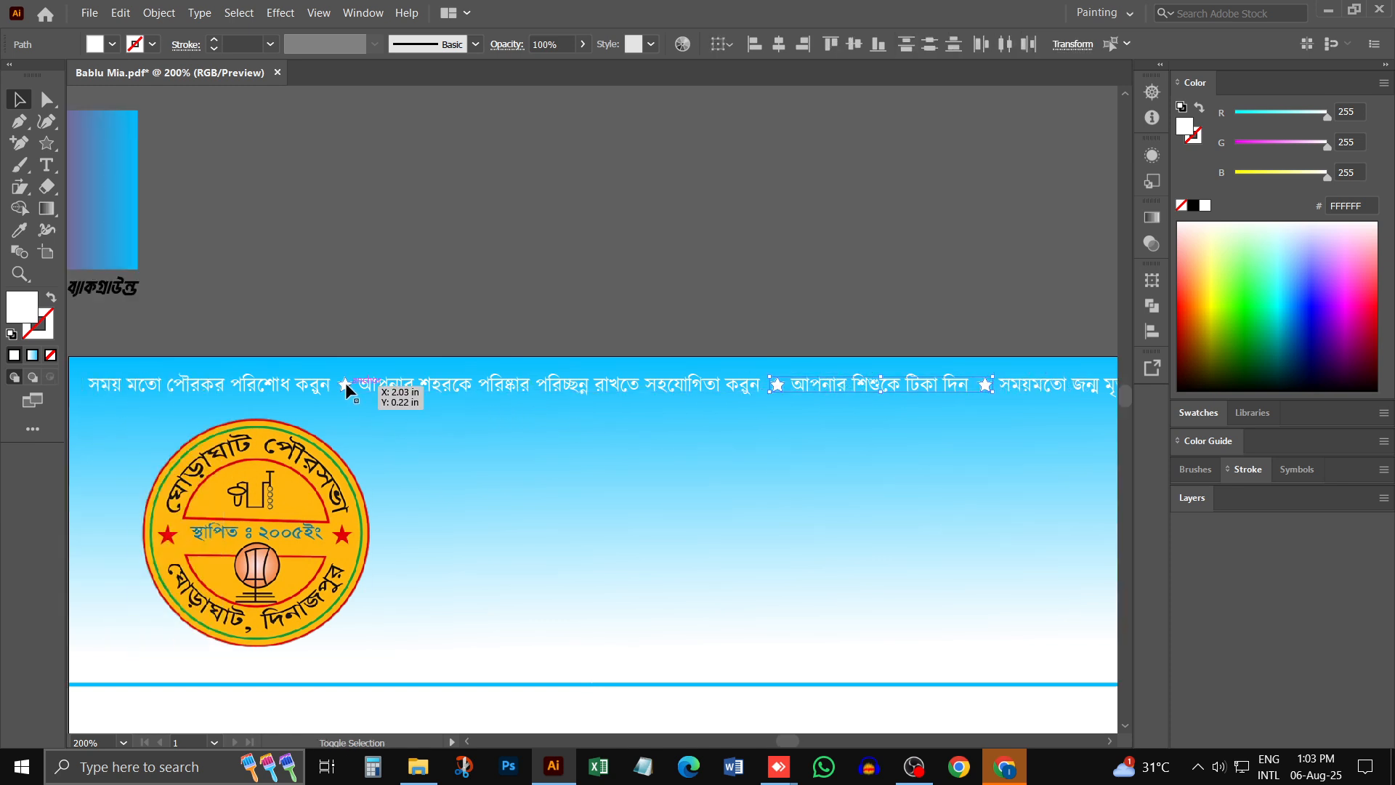
{"action": "left_click", "coordinate": [346, 382], "text": "shift"}
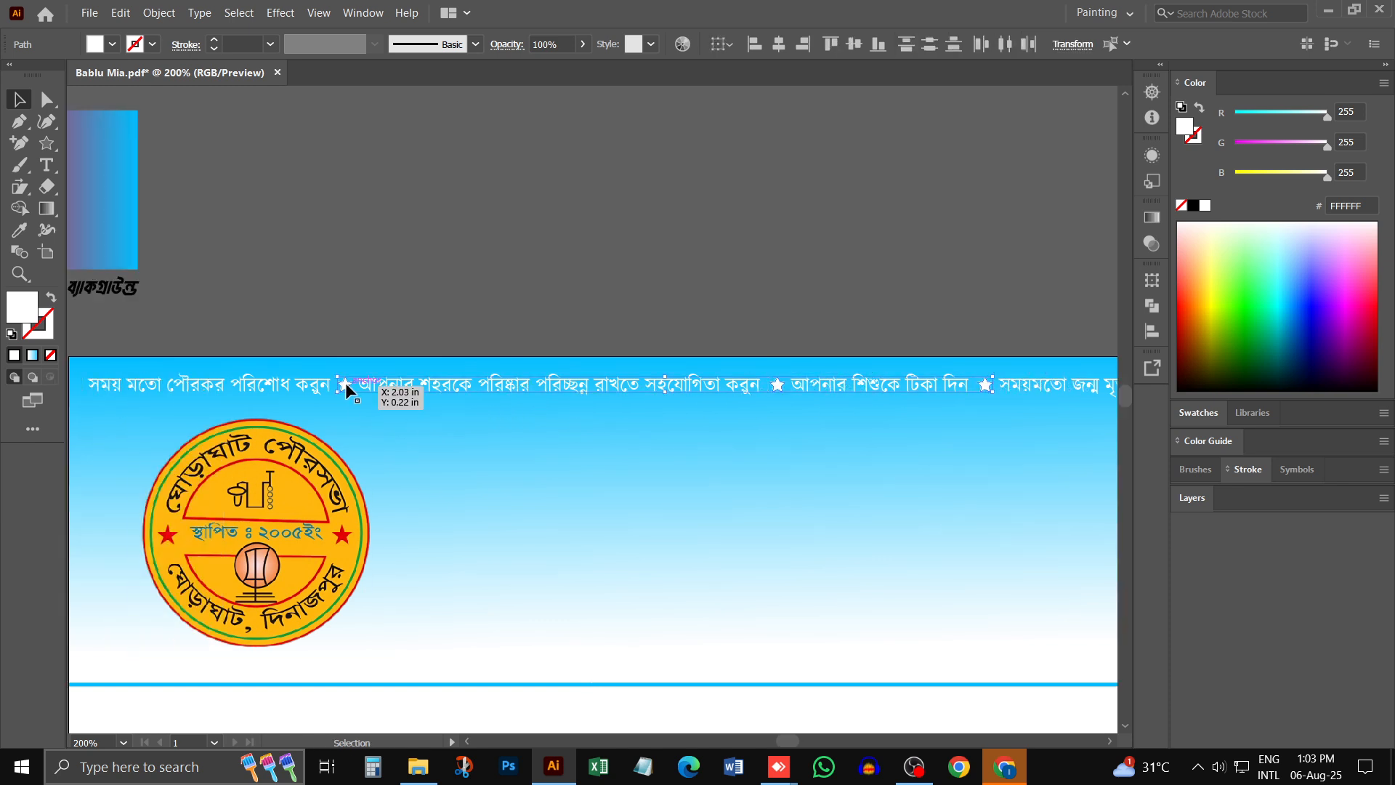
{"action": "left_click", "coordinate": [1220, 280]}
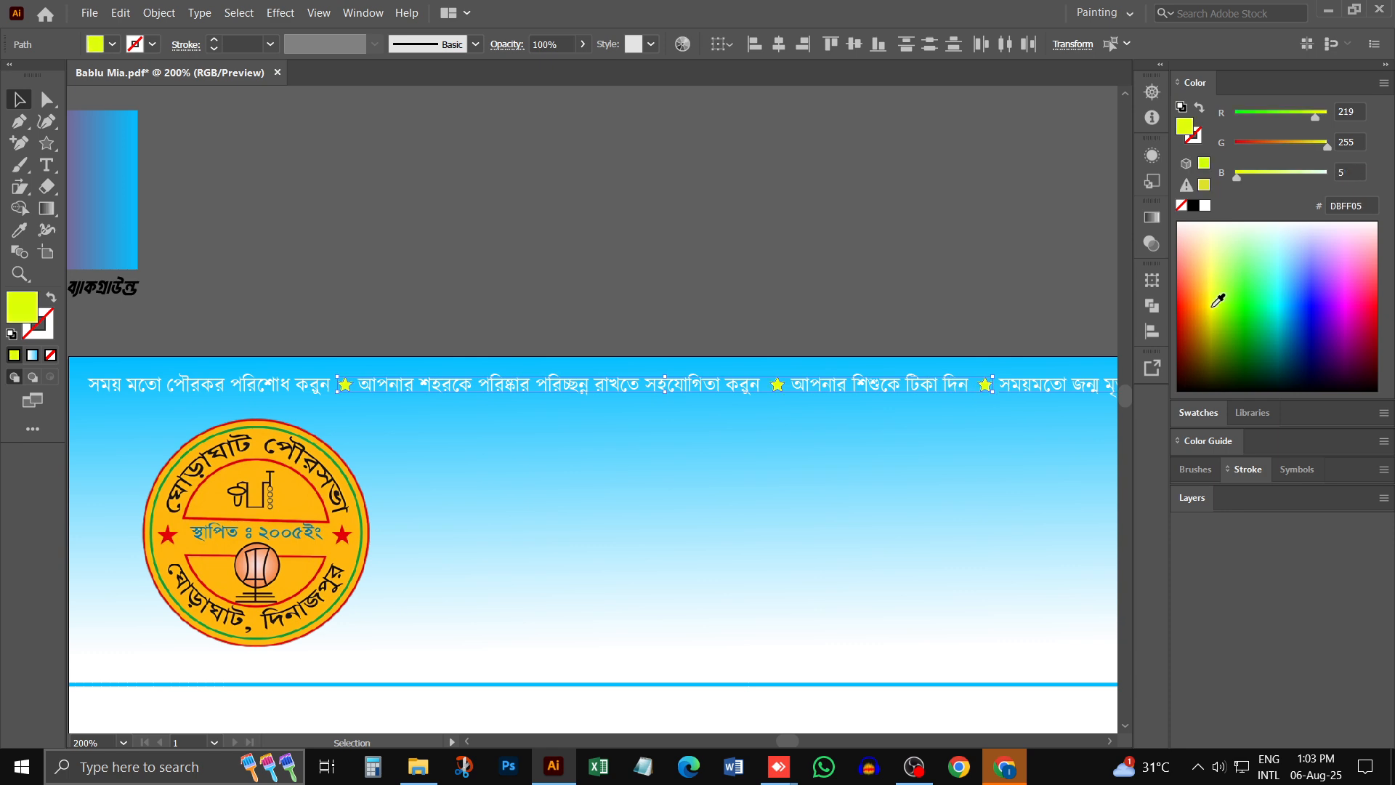
{"action": "left_click", "coordinate": [1209, 305]}
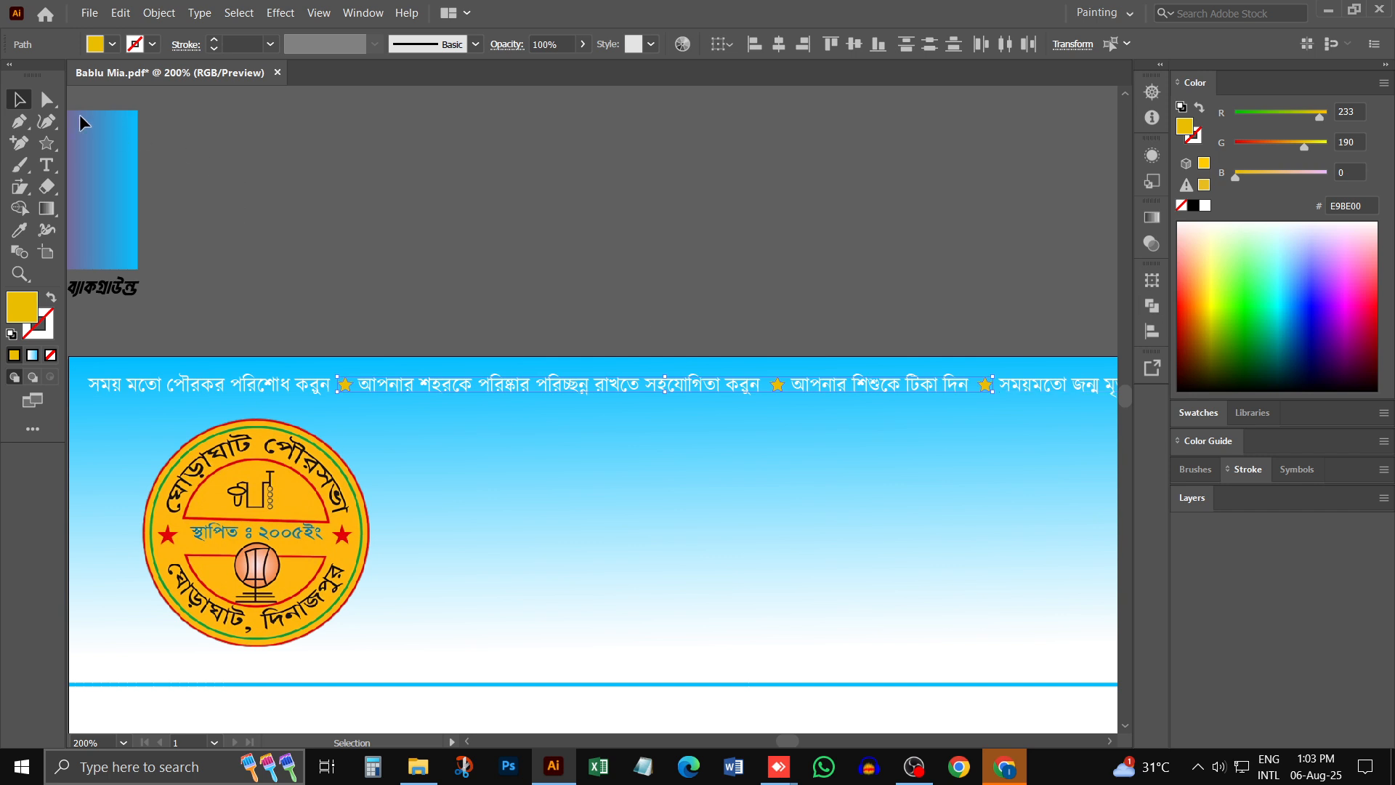
{"action": "left_click", "coordinate": [695, 189]}
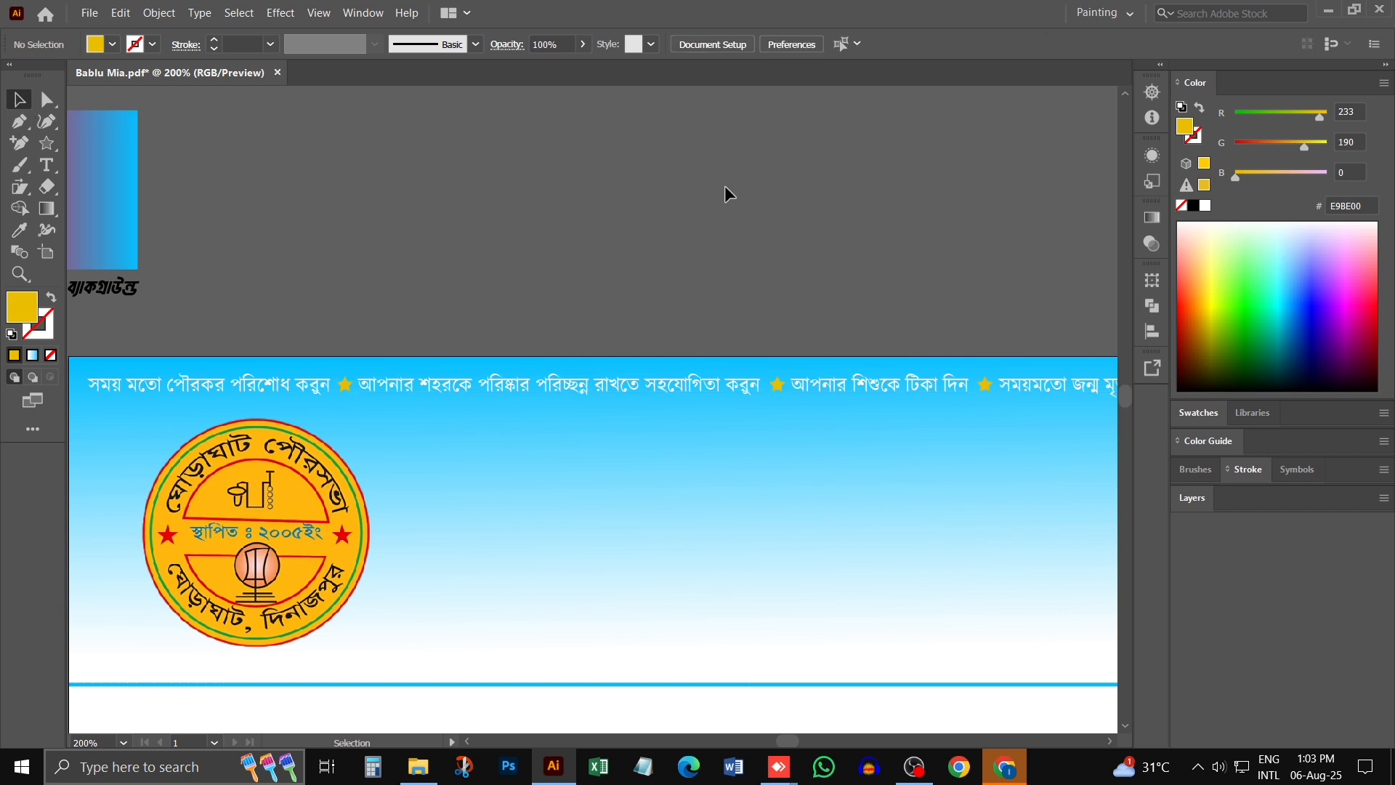
- Add the heading text "ঘোড়াঘাট পৌরসভা" in the gradient header beside the logo
{"action": "key", "text": "ctrl+minus"}
{"action": "key", "text": "ctrl+minus"}
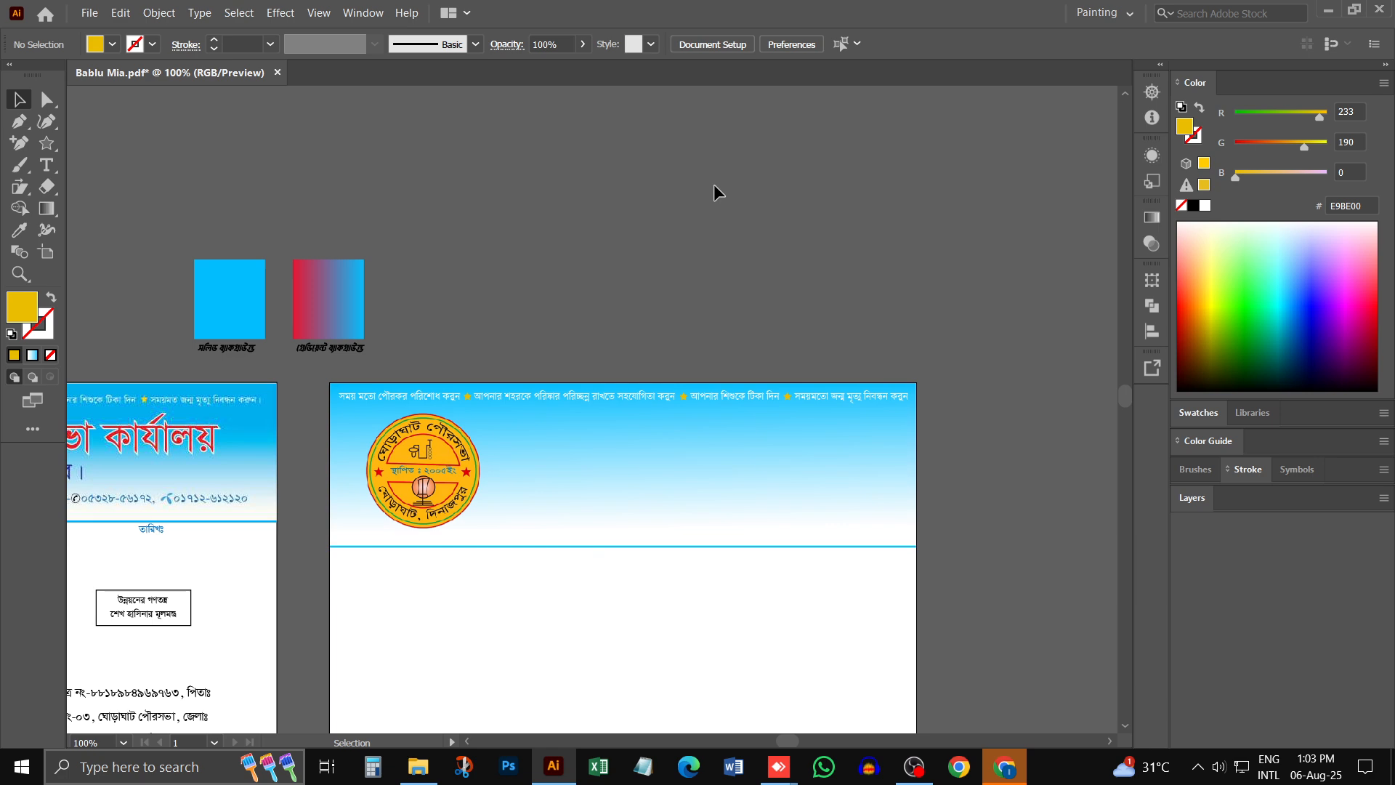
{"action": "key", "text": "ctrl+minus"}
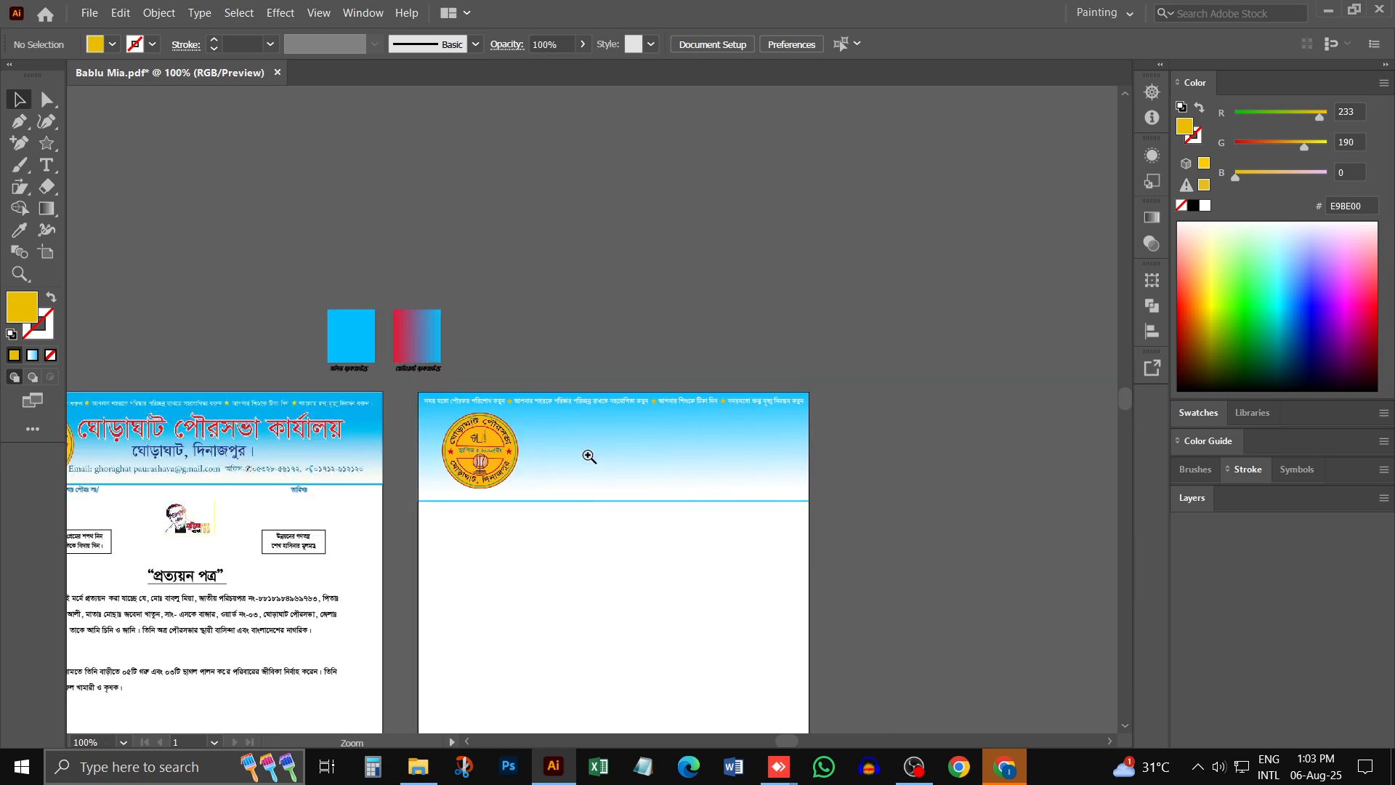
{"action": "left_click", "coordinate": [588, 455], "text": "ctrl"}
{"action": "left_click", "coordinate": [589, 455], "text": "ctrl"}
{"action": "left_click_drag", "start_coordinate": [661, 384], "coordinate": [606, 358]}
{"action": "left_click", "coordinate": [45, 165]}
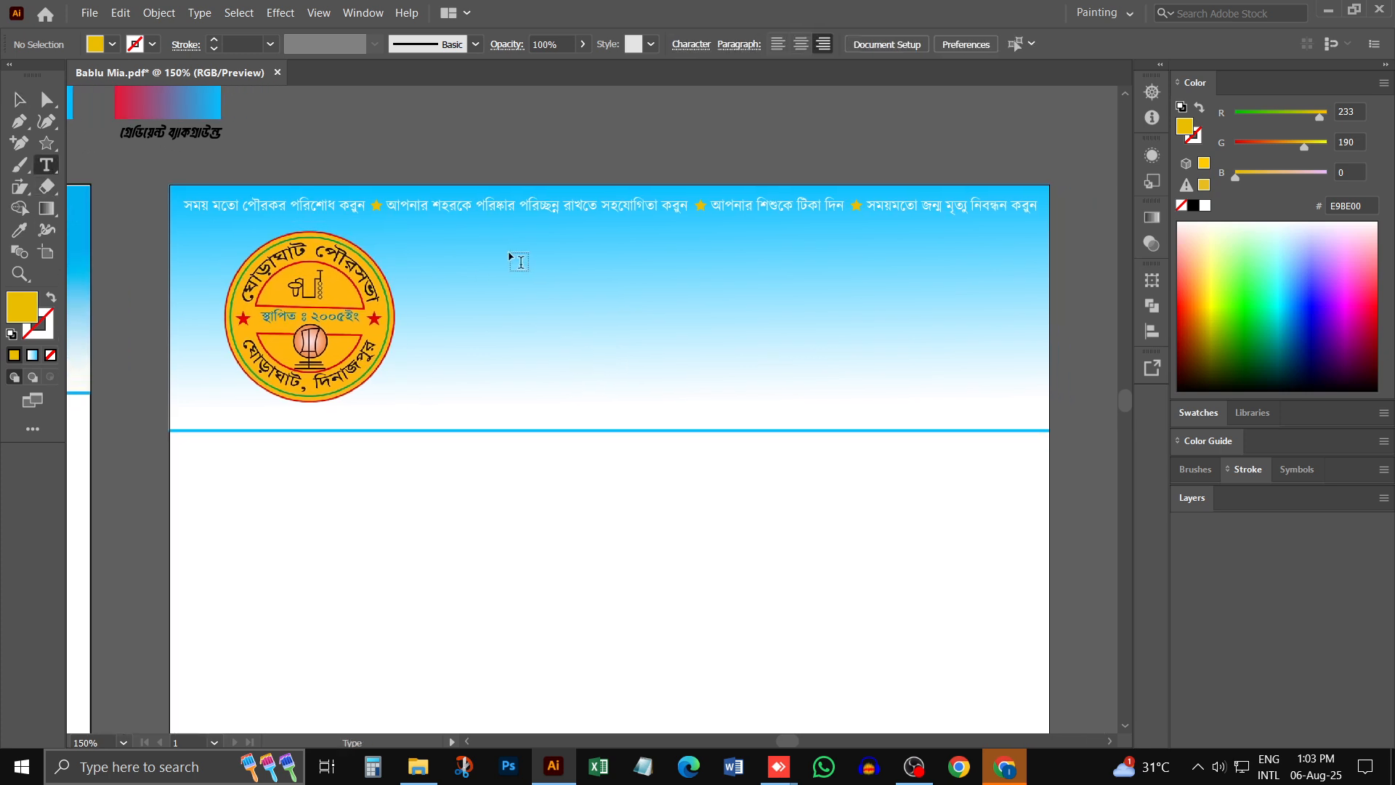
{"action": "left_click", "coordinate": [542, 279]}
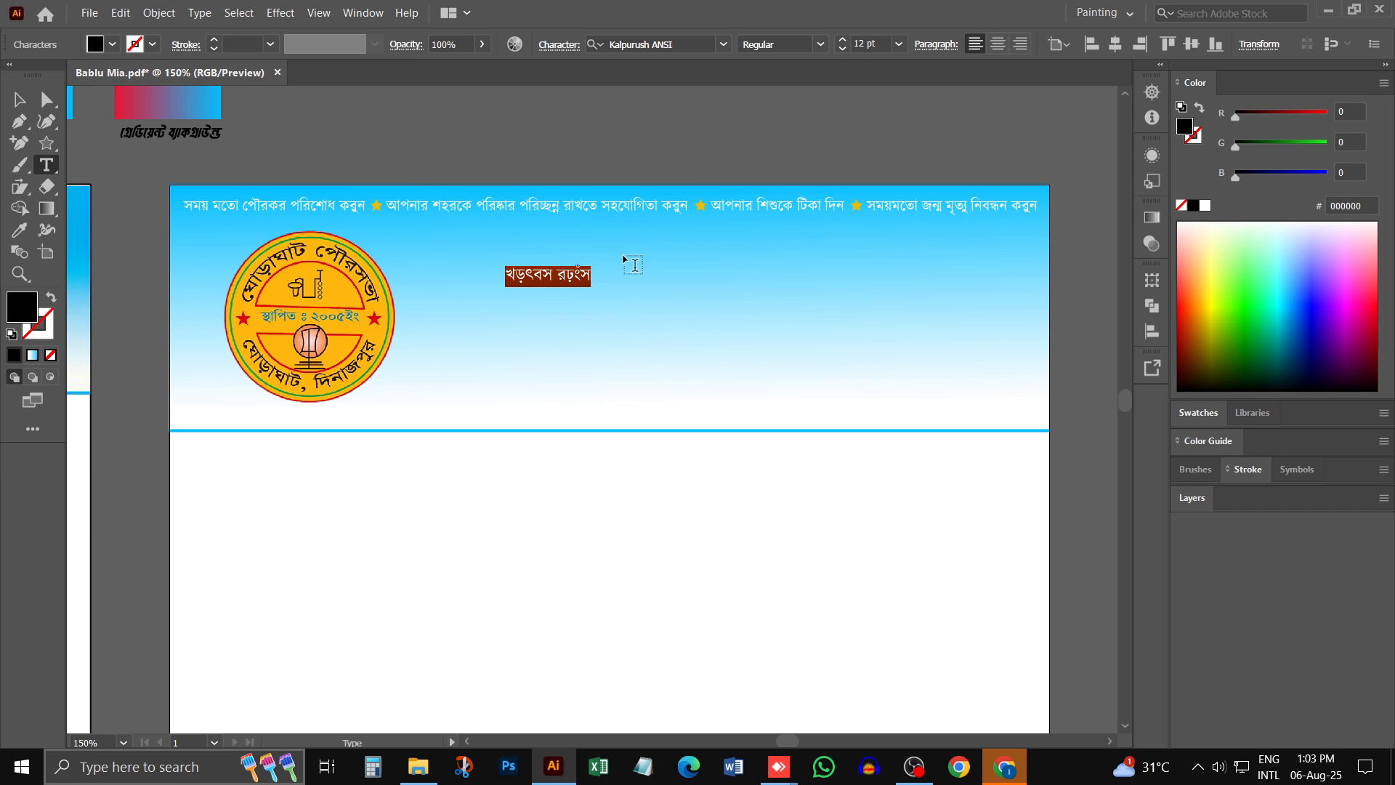
{"action": "type", "text": "ঘোড়াঘাট"}
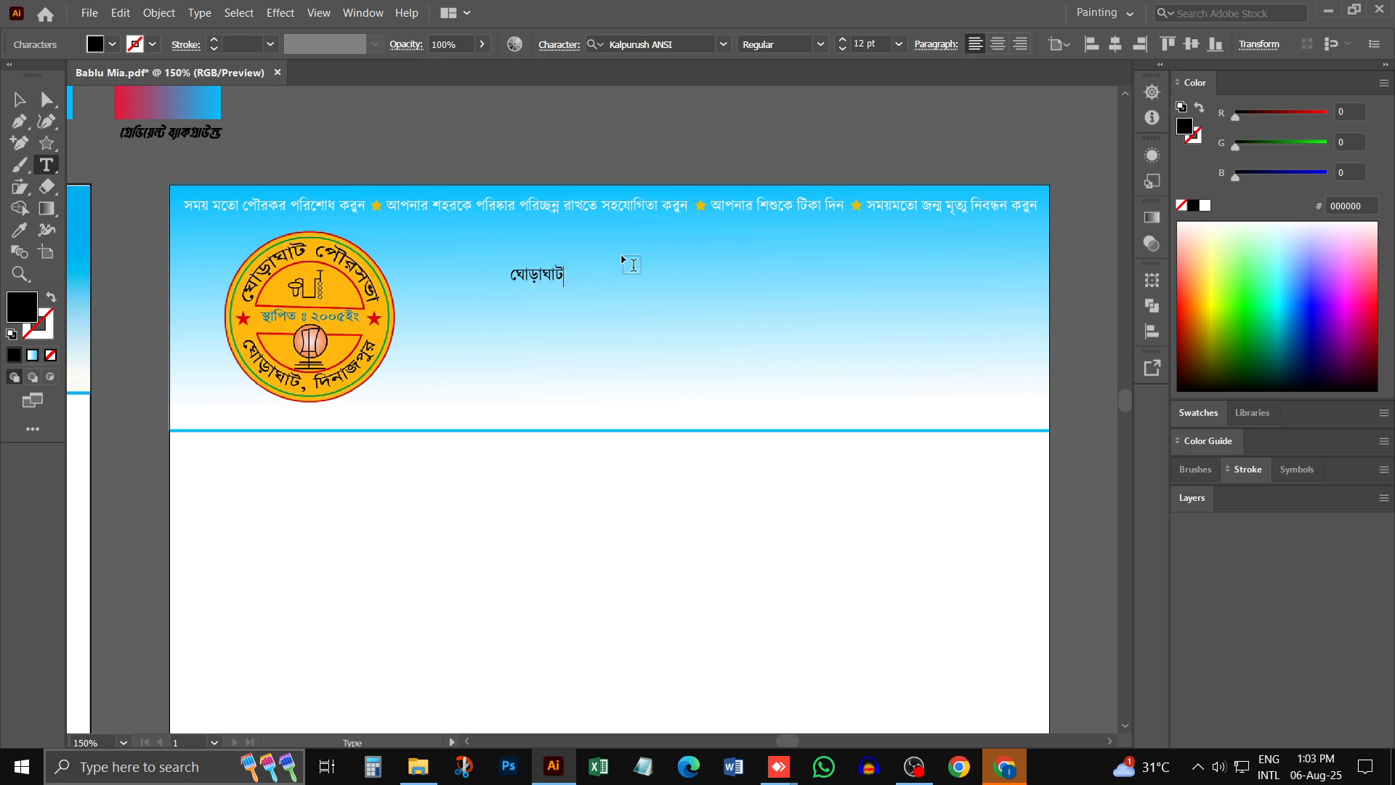
{"action": "type", "text": " পে"}
{"action": "type", "text": "রসভ"}
{"action": "type", "text": "া"}
{"action": "key", "text": "Escape"}
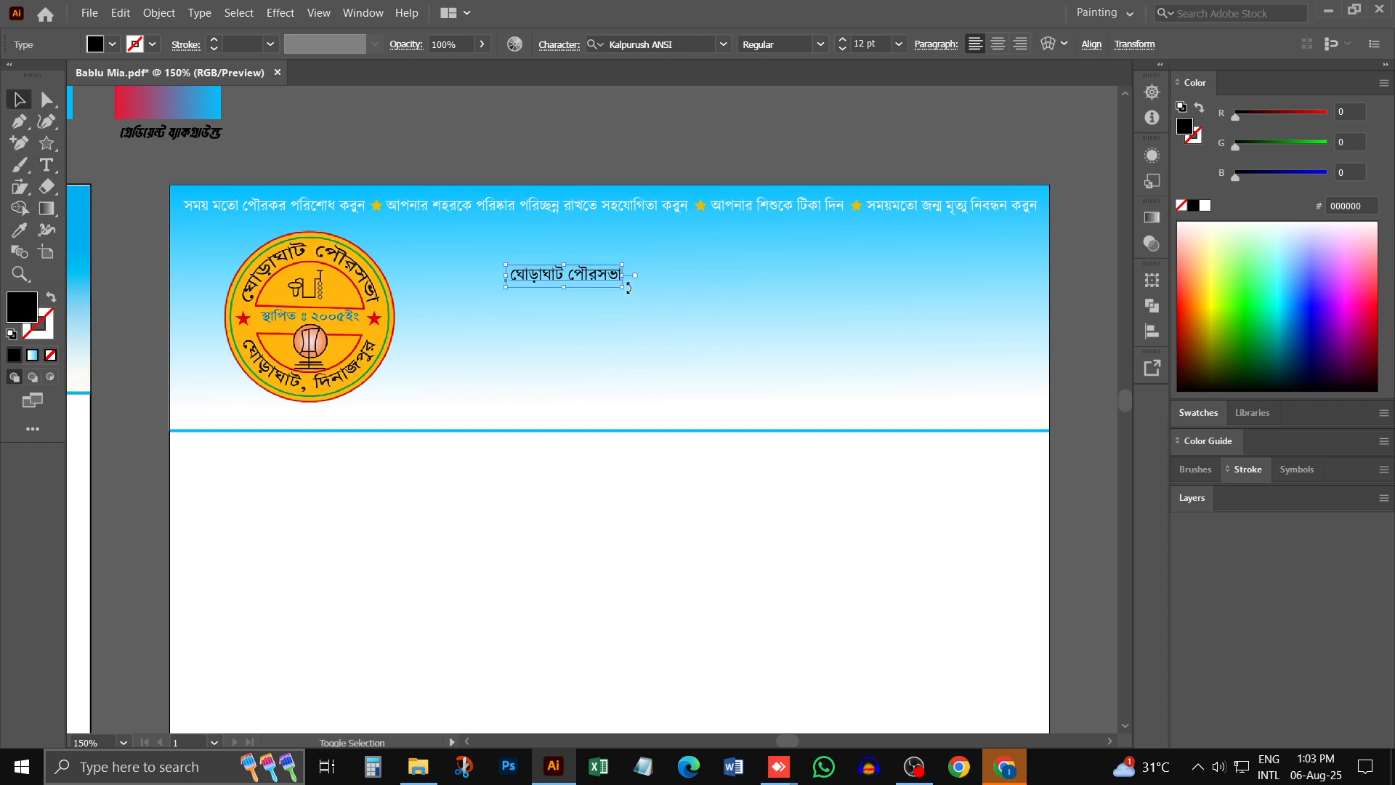
- Enlarge the heading text to about 44 pt and position it beside the logo below the slogans
{"action": "left_click_drag", "start_coordinate": [628, 288], "coordinate": [916, 344]}
{"action": "left_click_drag", "start_coordinate": [746, 305], "coordinate": [713, 300]}
{"action": "left_click_drag", "start_coordinate": [883, 340], "coordinate": [901, 348]}
{"action": "left_click", "coordinate": [821, 44]}
{"action": "left_click", "coordinate": [826, 46]}
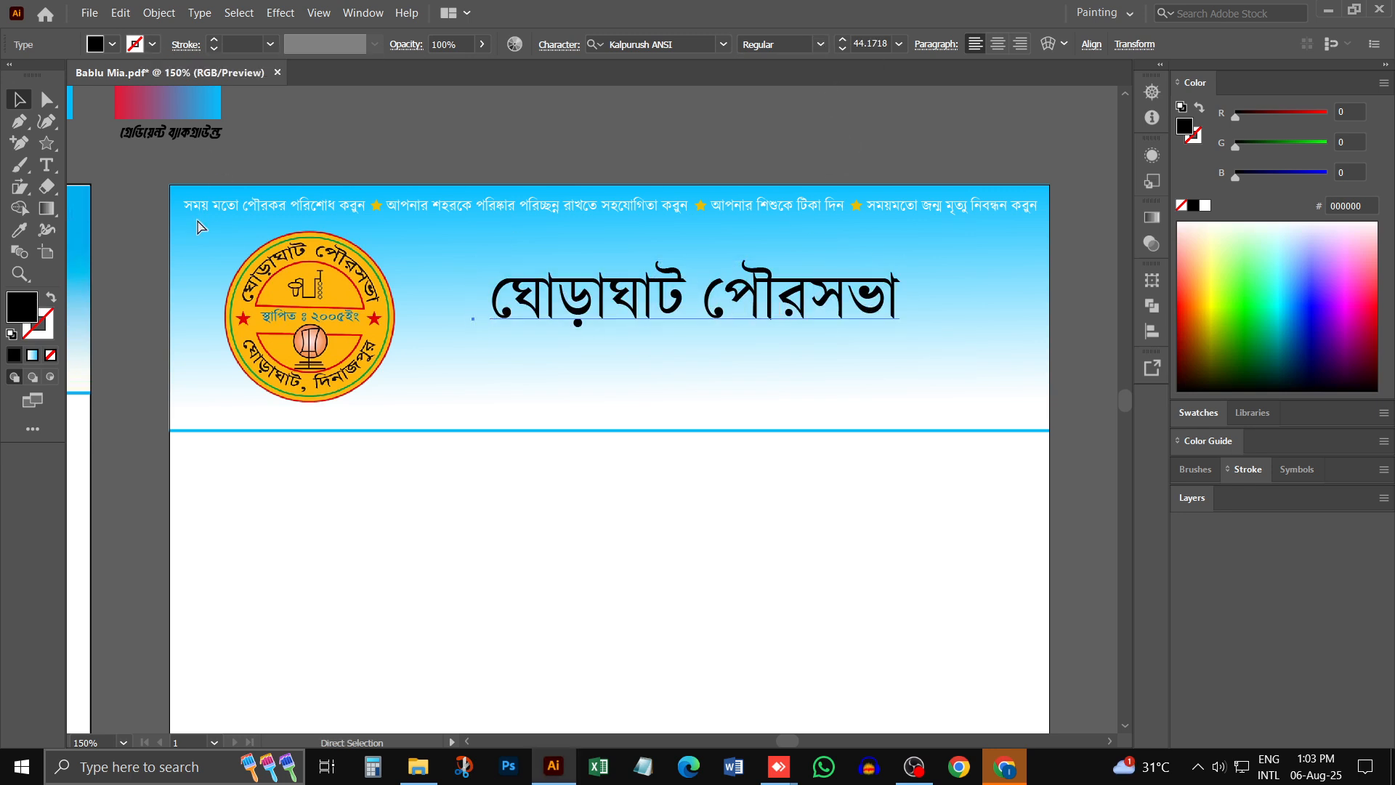
- Examine the title on the original letterhead for comparison with the new heading
{"action": "scroll", "coordinate": [195, 302], "scroll_direction": "left", "scroll_amount": 4}
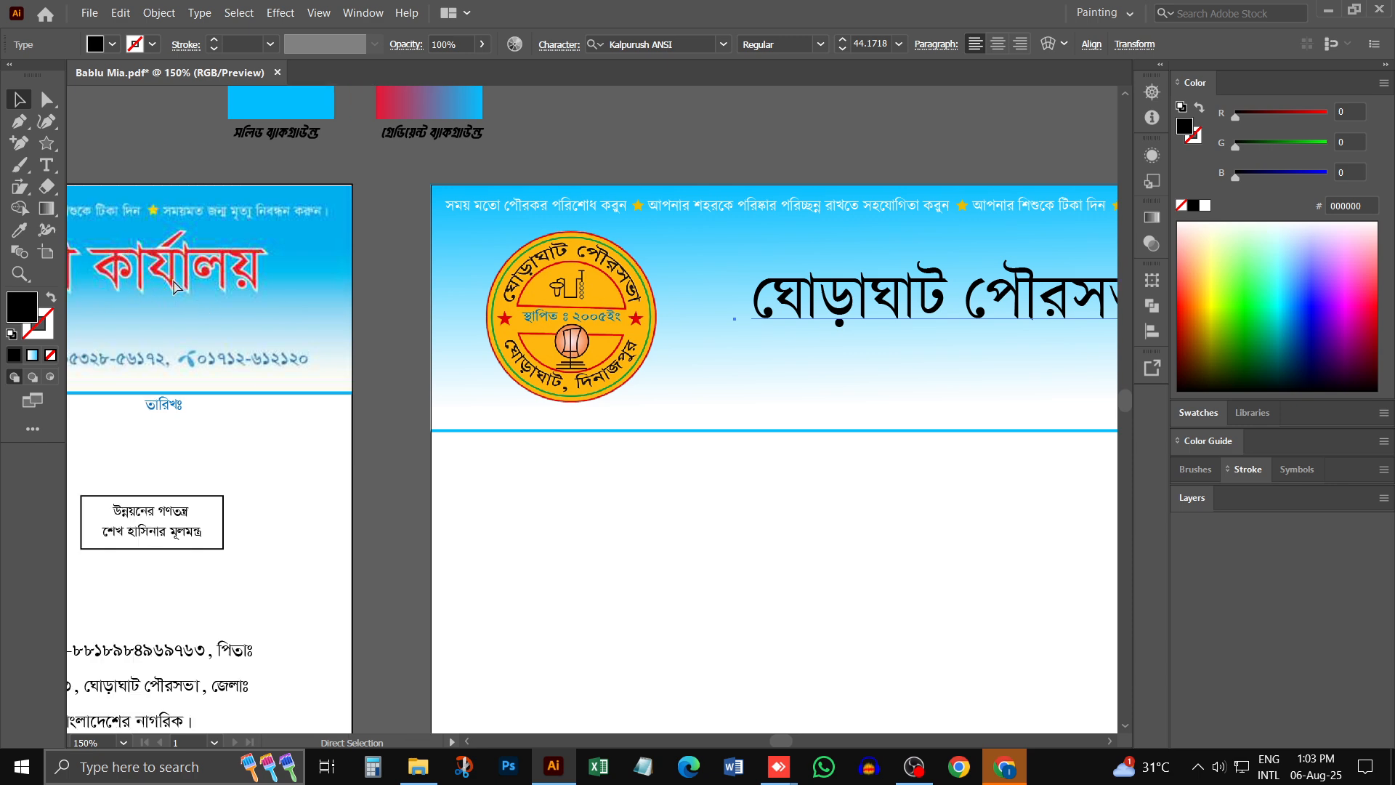
{"action": "scroll", "coordinate": [174, 285], "scroll_direction": "left", "scroll_amount": 1}
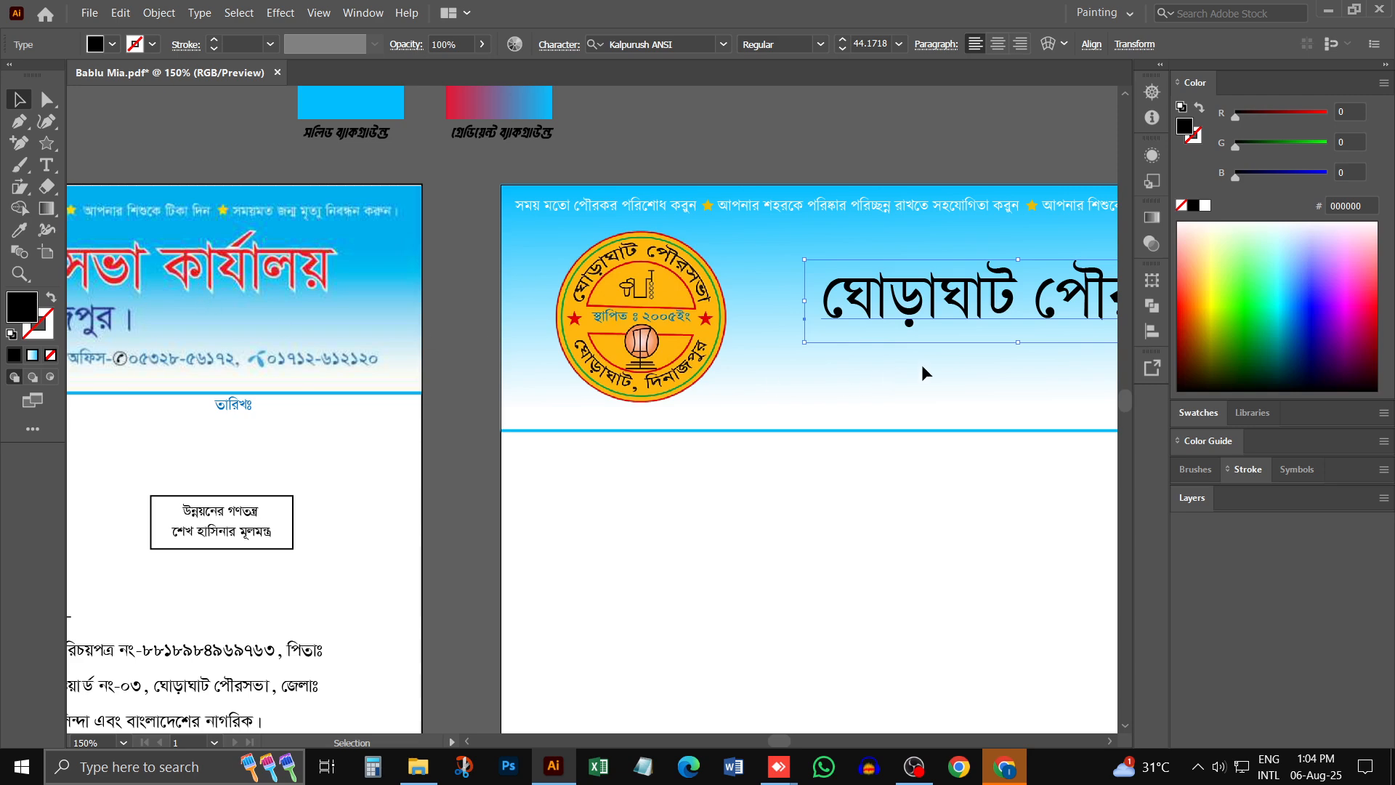
- Fill the heading text beside the logo with red, RGB 230, 37, 0
{"action": "scroll", "coordinate": [977, 357], "scroll_direction": "right", "scroll_amount": 2}
{"action": "key", "text": "super"}
{"action": "key", "text": "super"}
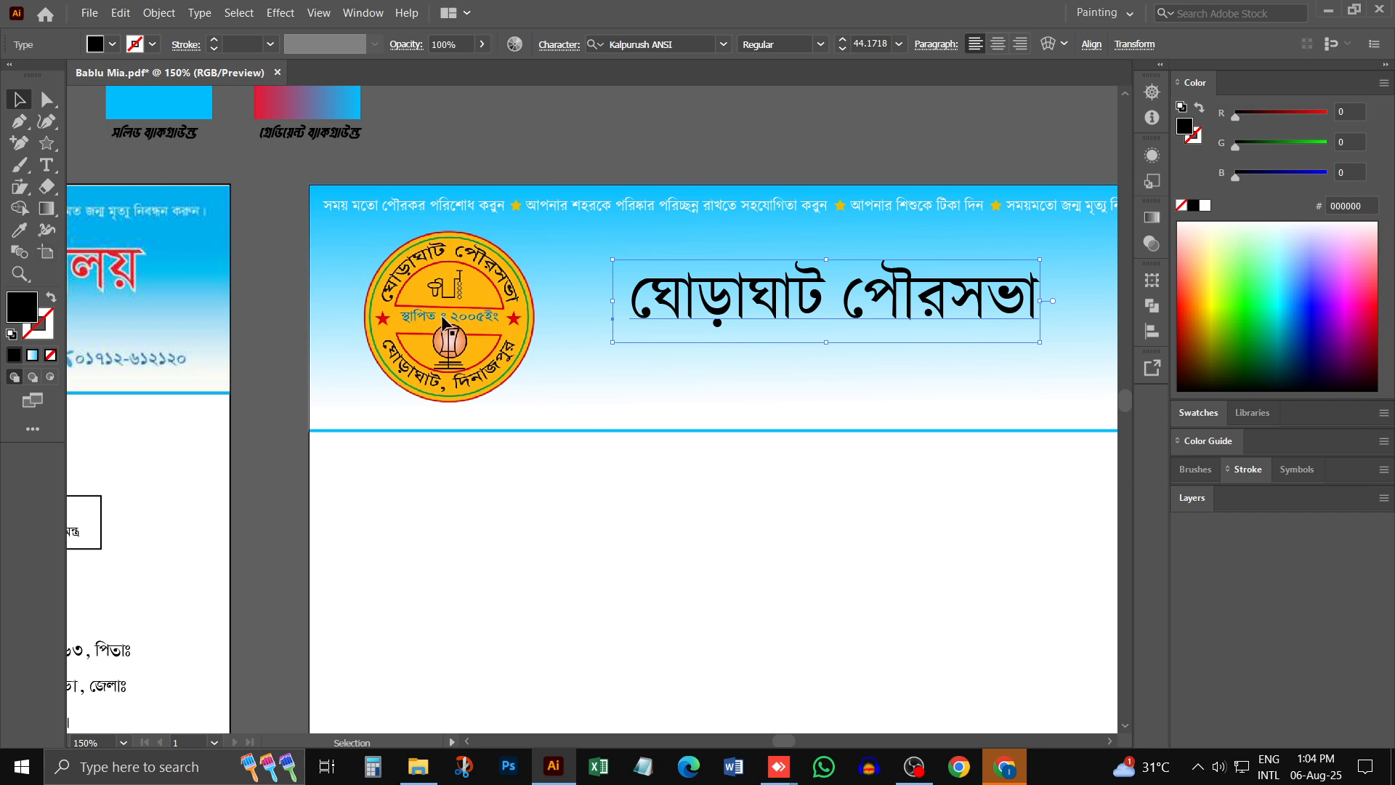
{"action": "left_click_drag", "start_coordinate": [1187, 286], "coordinate": [1185, 305]}
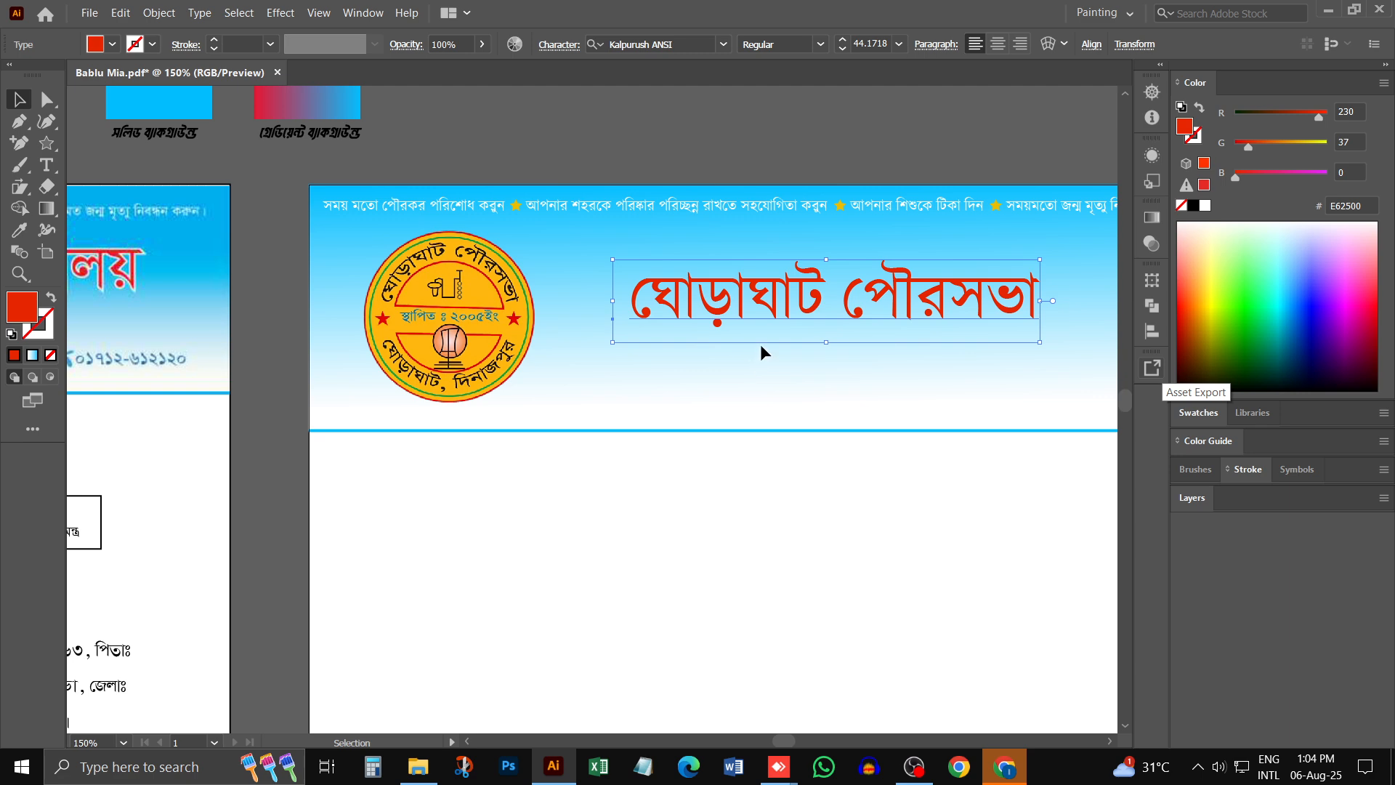
- Try to give the heading text a white outline using the colour FFFFFF
{"action": "left_click", "coordinate": [153, 44]}
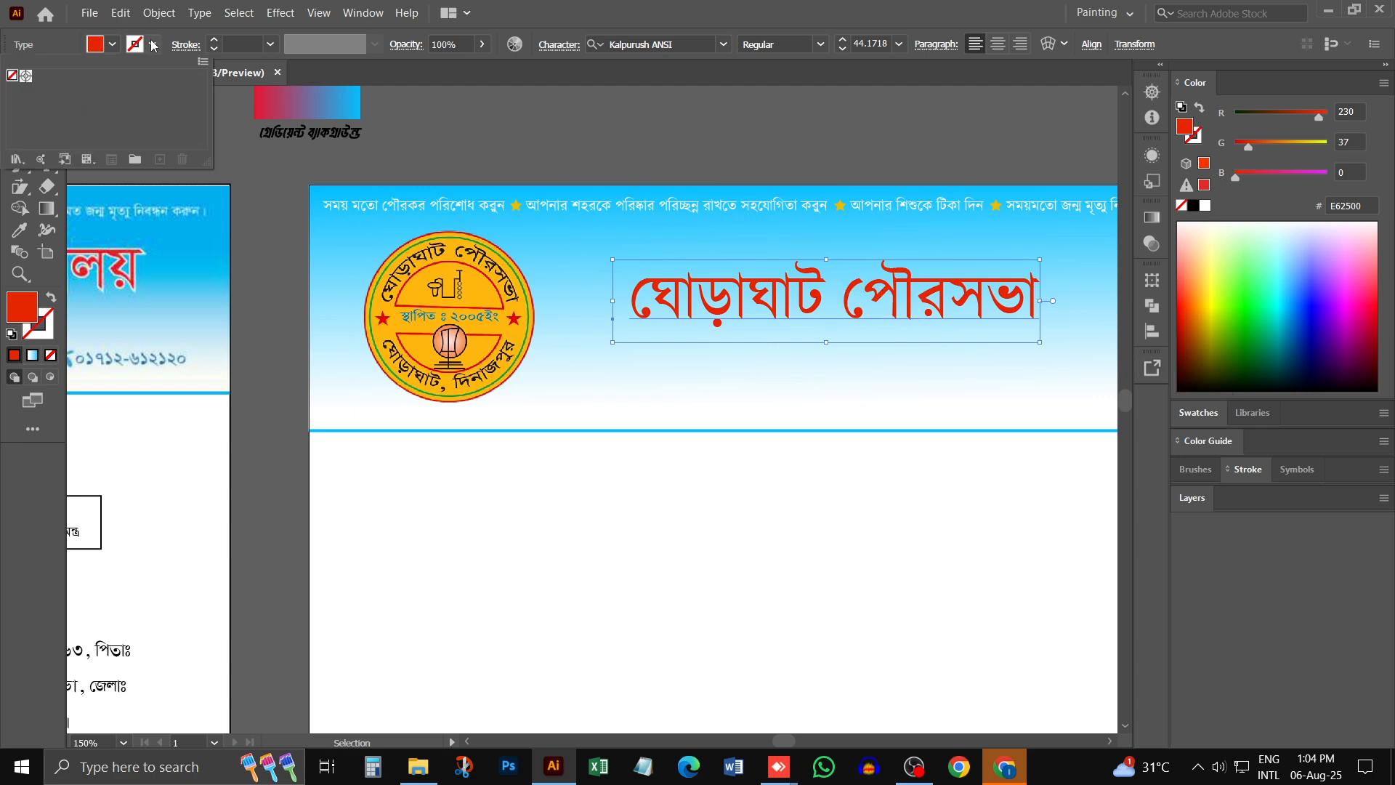
{"action": "double_click", "coordinate": [45, 325]}
{"action": "type", "text": "ffffff"}
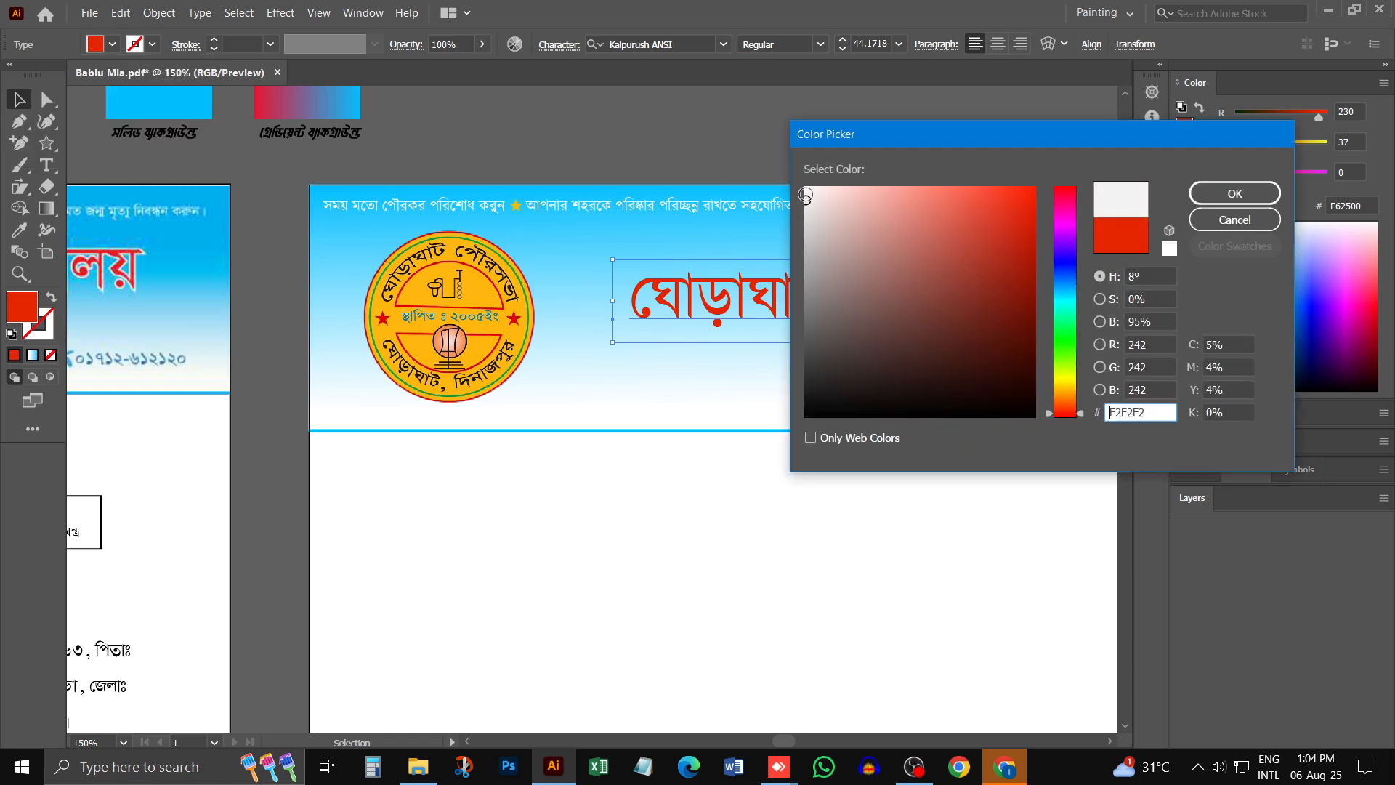
{"action": "left_click", "coordinate": [1202, 195]}
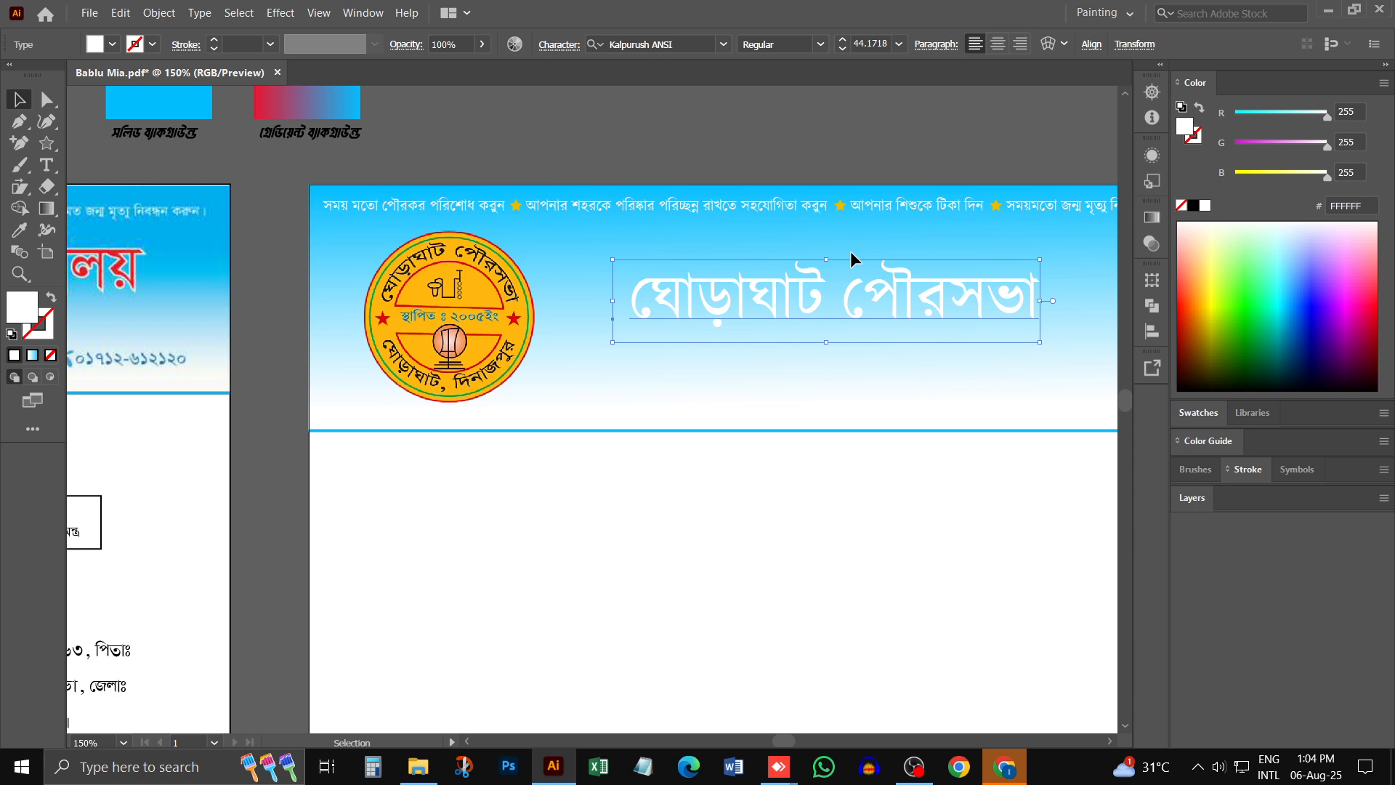
- Fill the heading text with bright red, hex FF1E00
{"action": "double_click", "coordinate": [29, 313]}
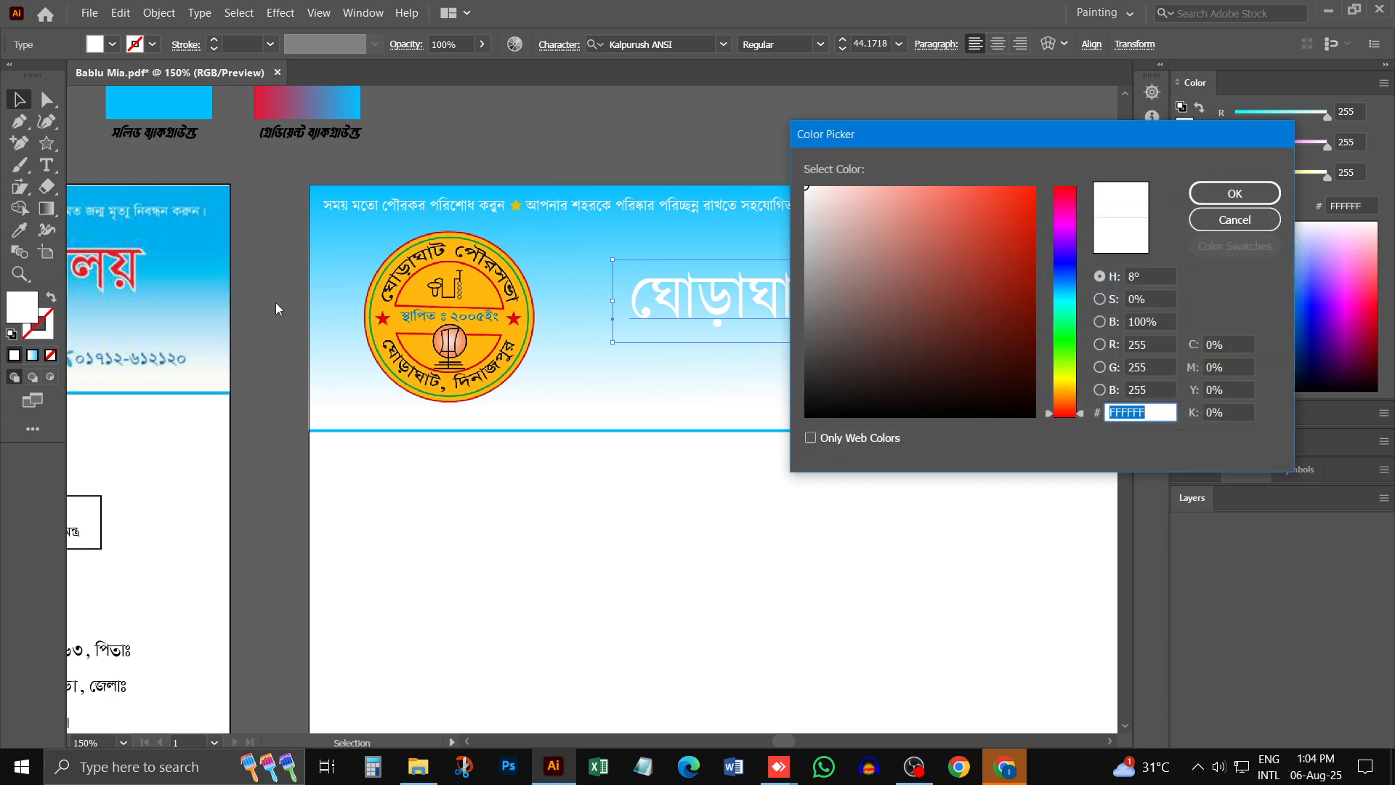
{"action": "left_click", "coordinate": [1034, 189]}
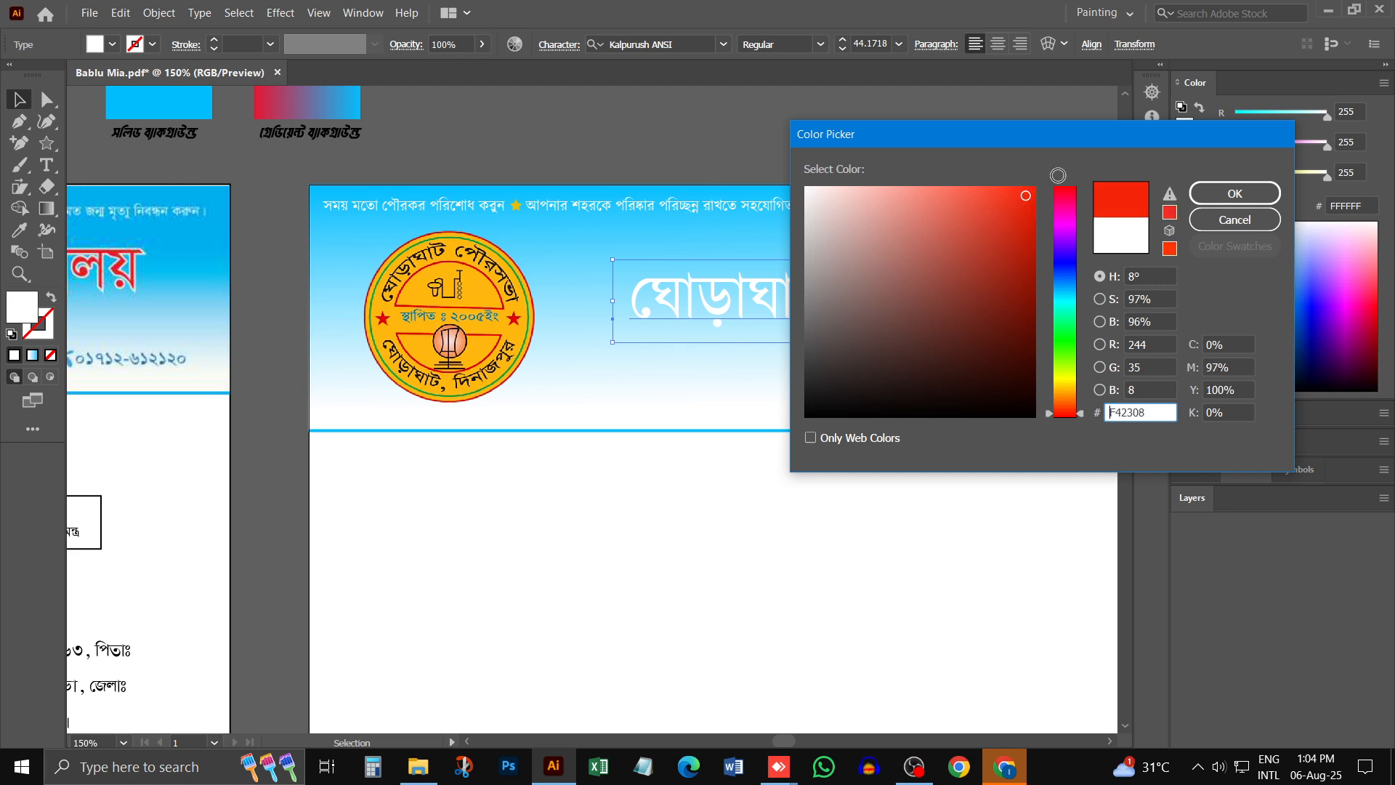
{"action": "left_click", "coordinate": [1234, 193]}
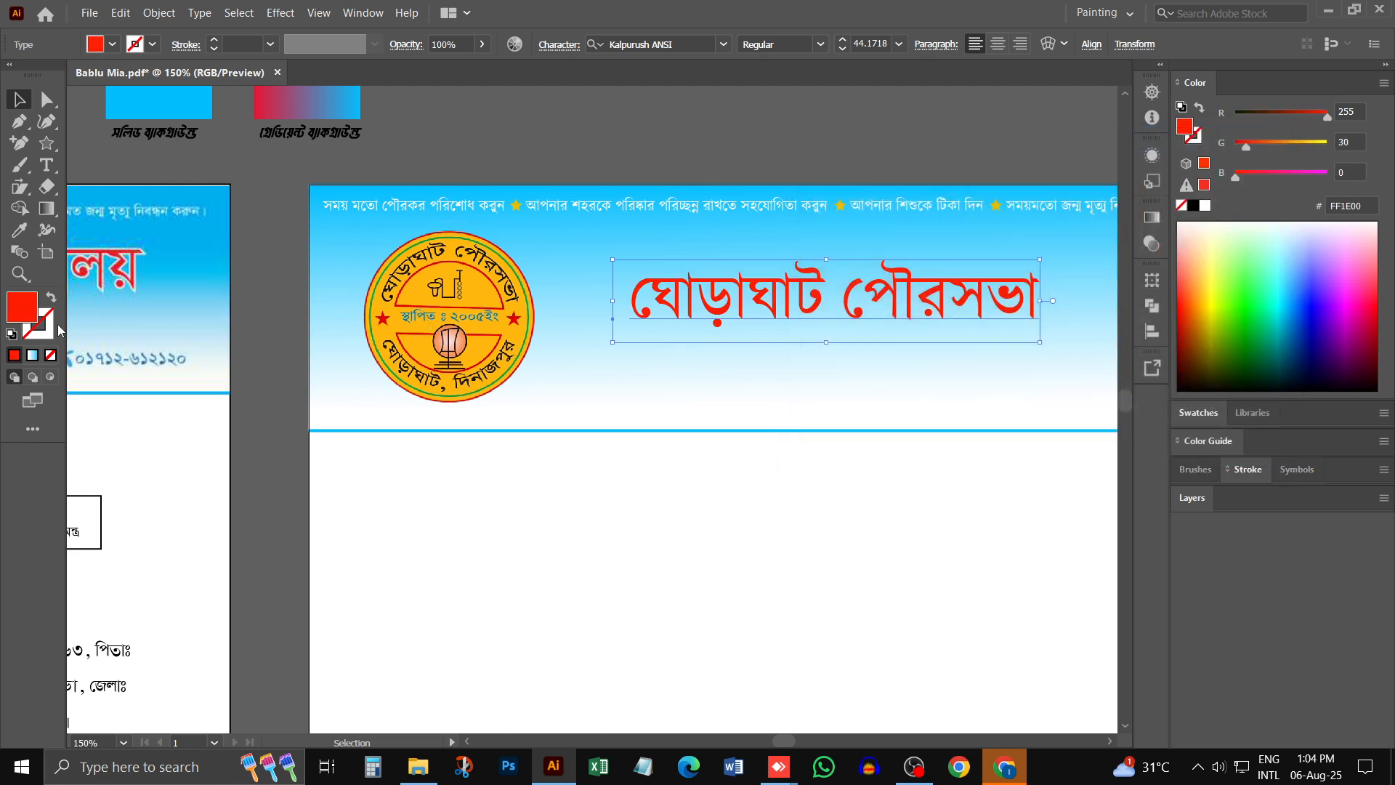
- Give the red heading text a 1 pt stroke in white, FFFFFF
{"action": "left_click", "coordinate": [33, 336]}
{"action": "left_click", "coordinate": [1200, 224]}
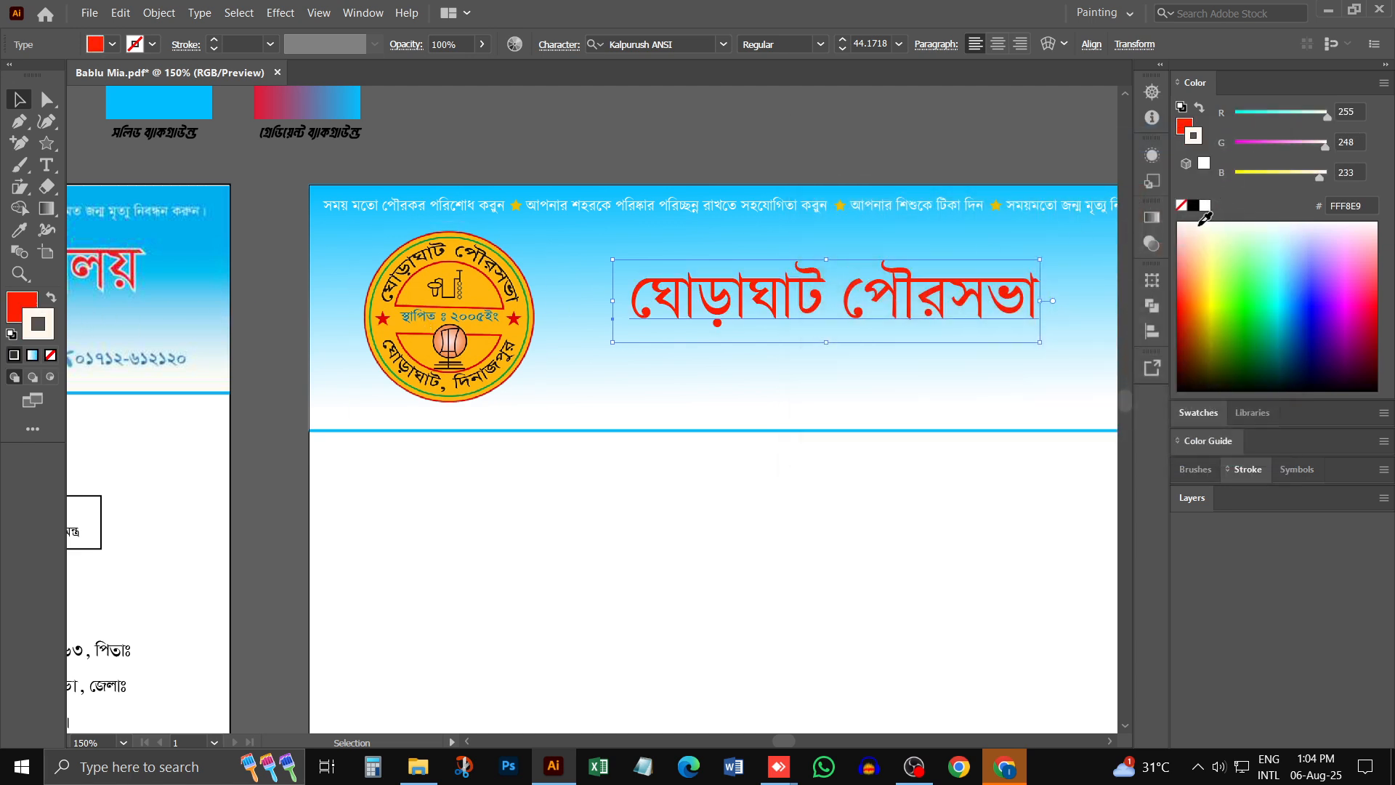
{"action": "left_click", "coordinate": [1206, 205]}
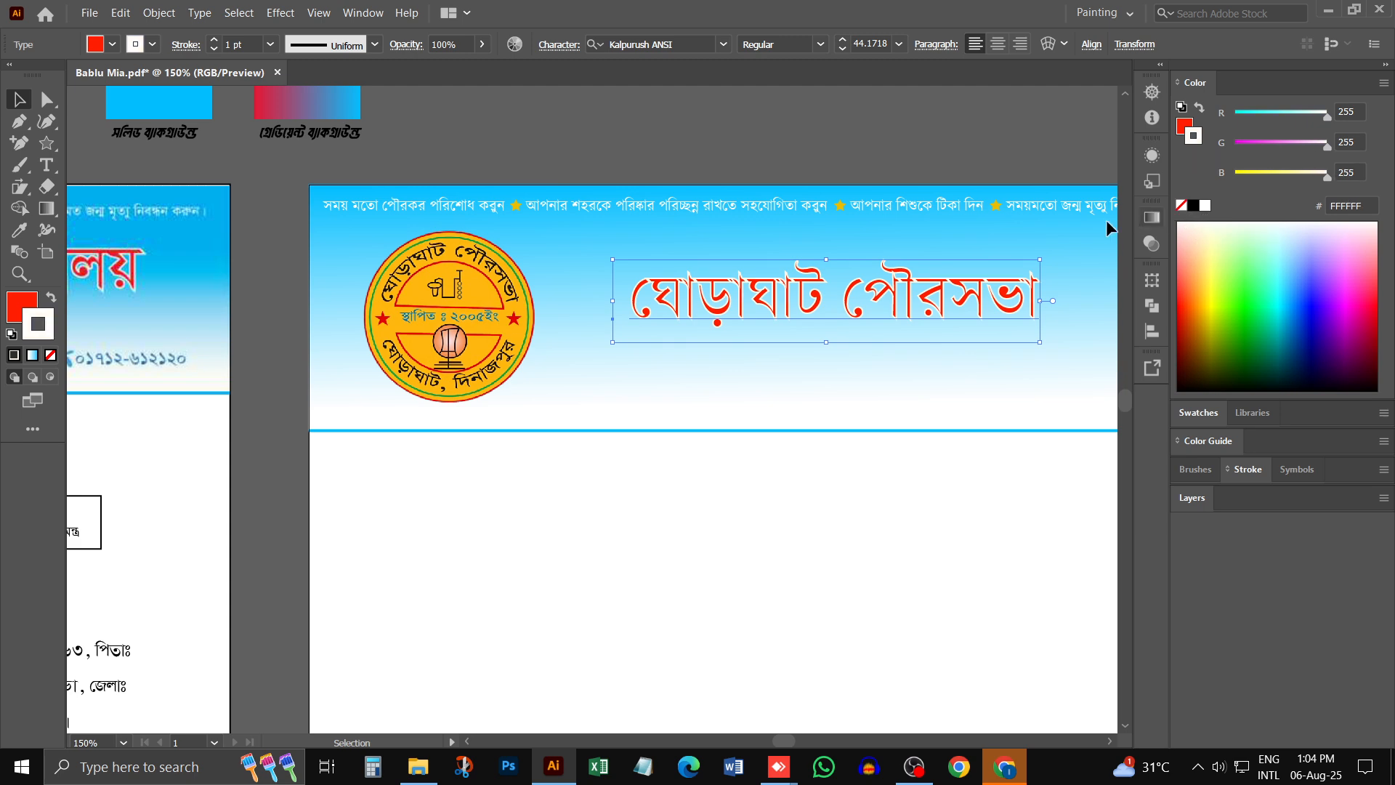
- Reduce the heading's white stroke weight step by step until the stroke is removed
{"action": "left_click", "coordinate": [874, 475]}
{"action": "left_click", "coordinate": [830, 315], "text": "ctrl"}
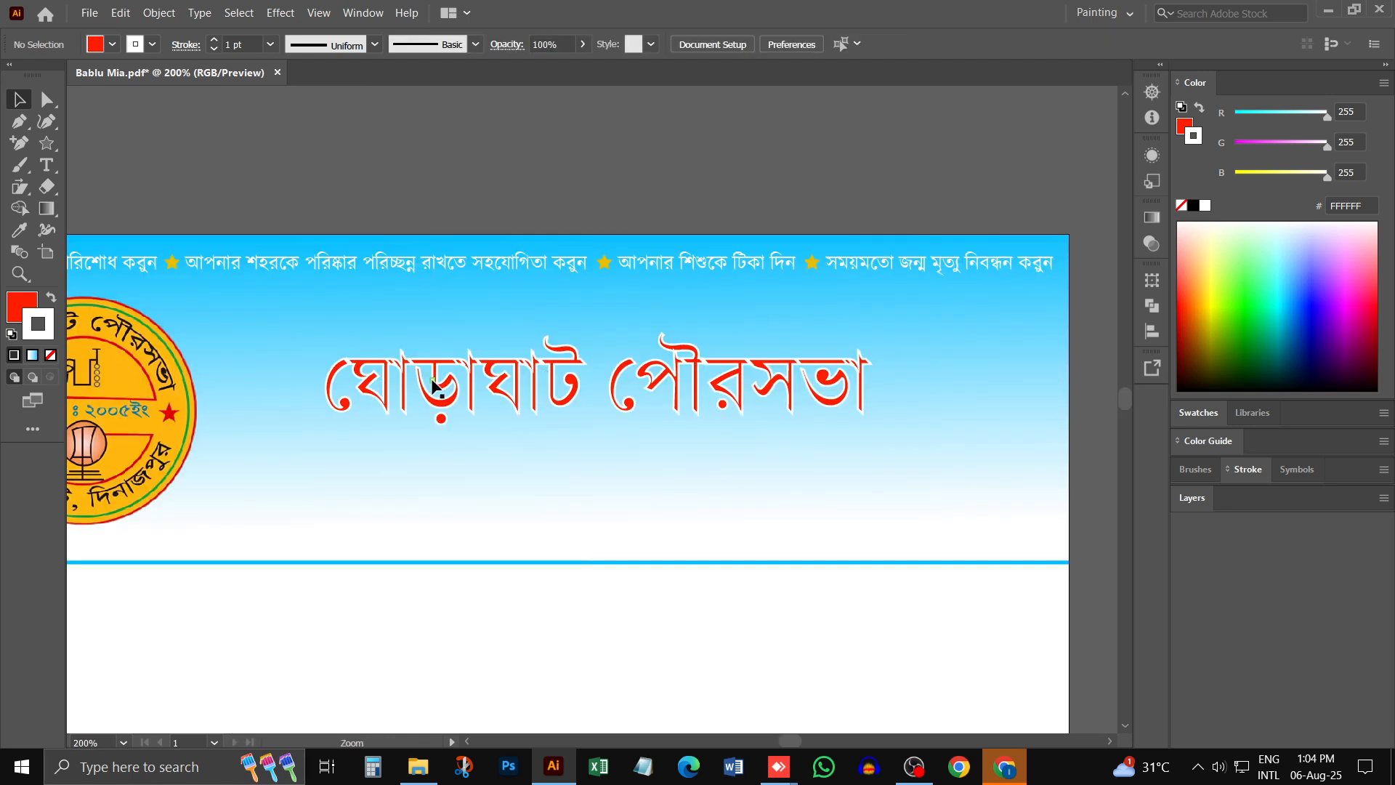
{"action": "left_click", "coordinate": [458, 393]}
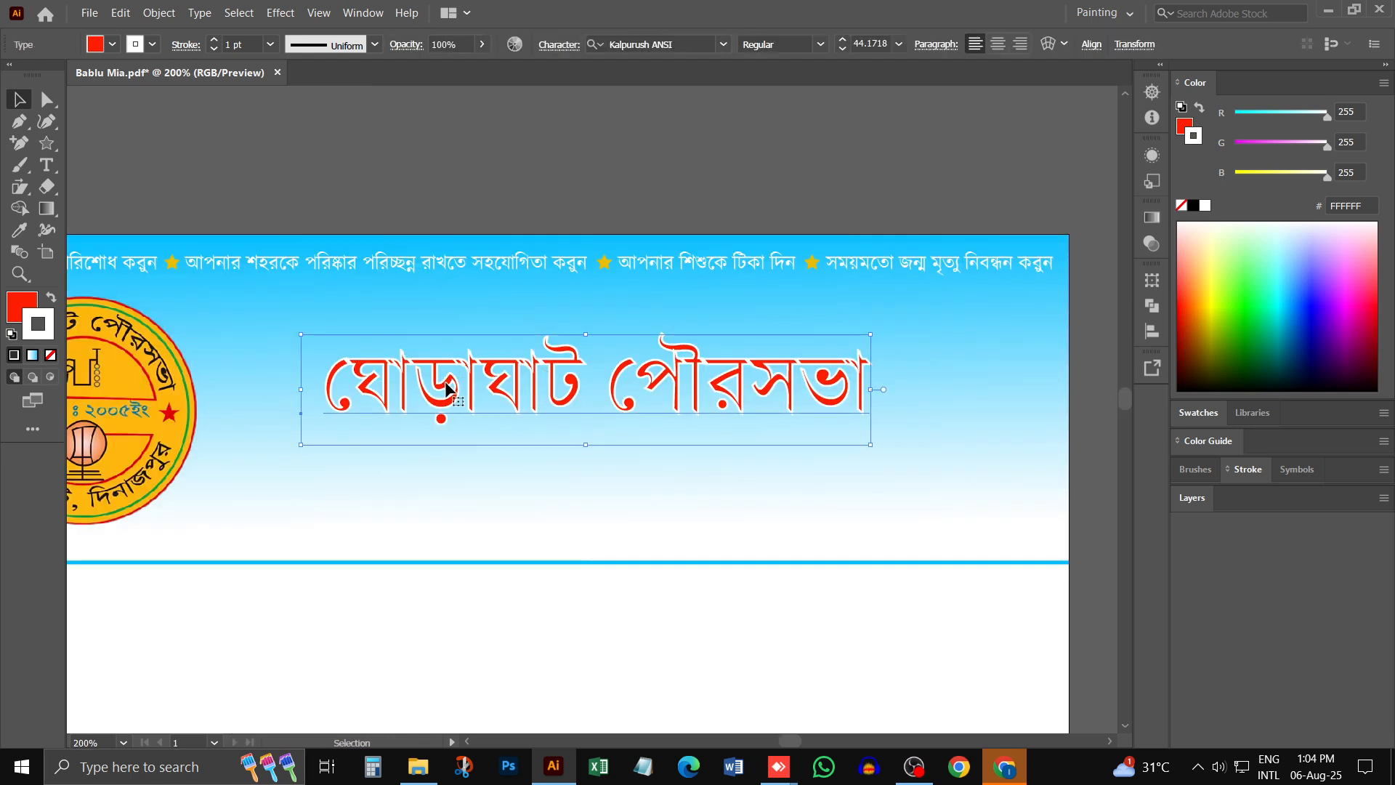
{"action": "left_click", "coordinate": [213, 50]}
{"action": "left_click", "coordinate": [214, 50]}
{"action": "left_click", "coordinate": [214, 51]}
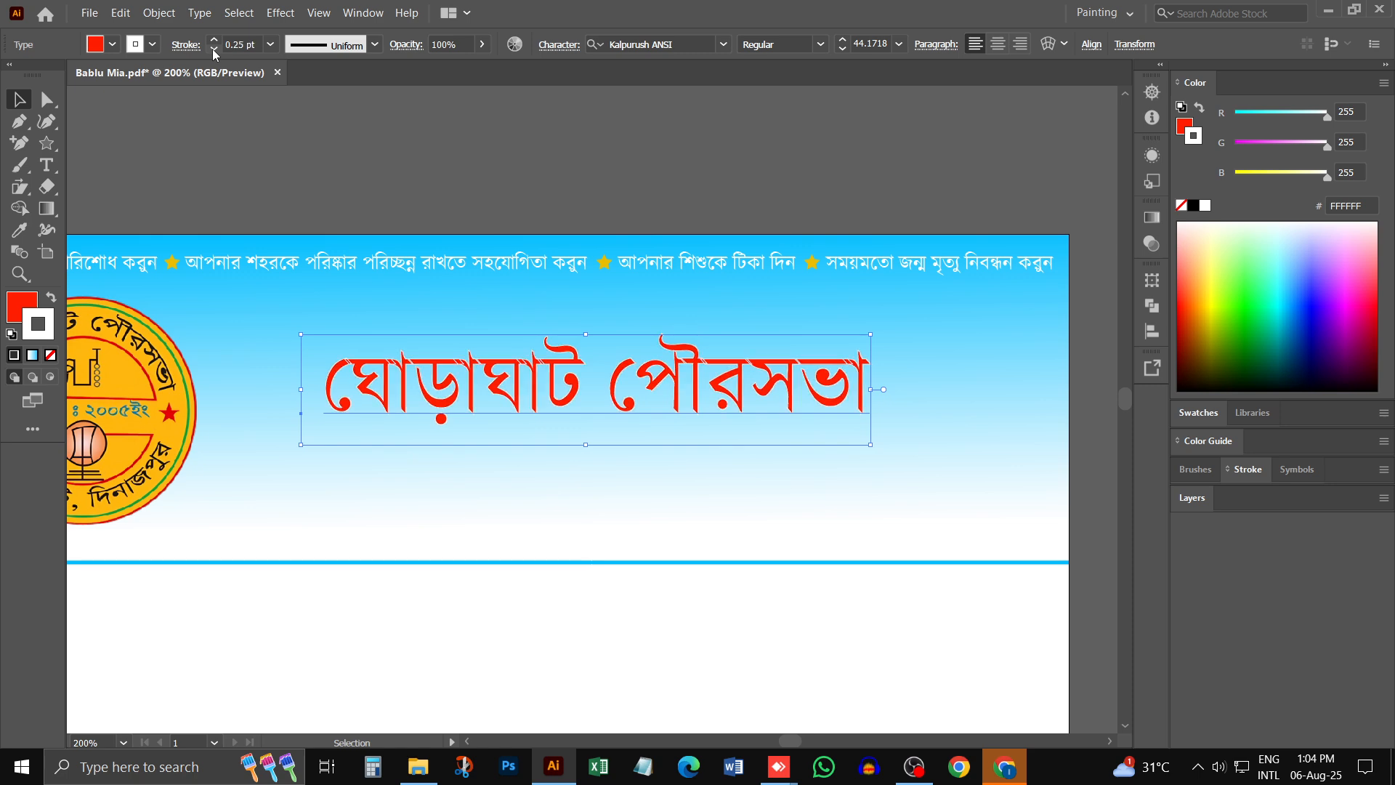
{"action": "left_click", "coordinate": [214, 51]}
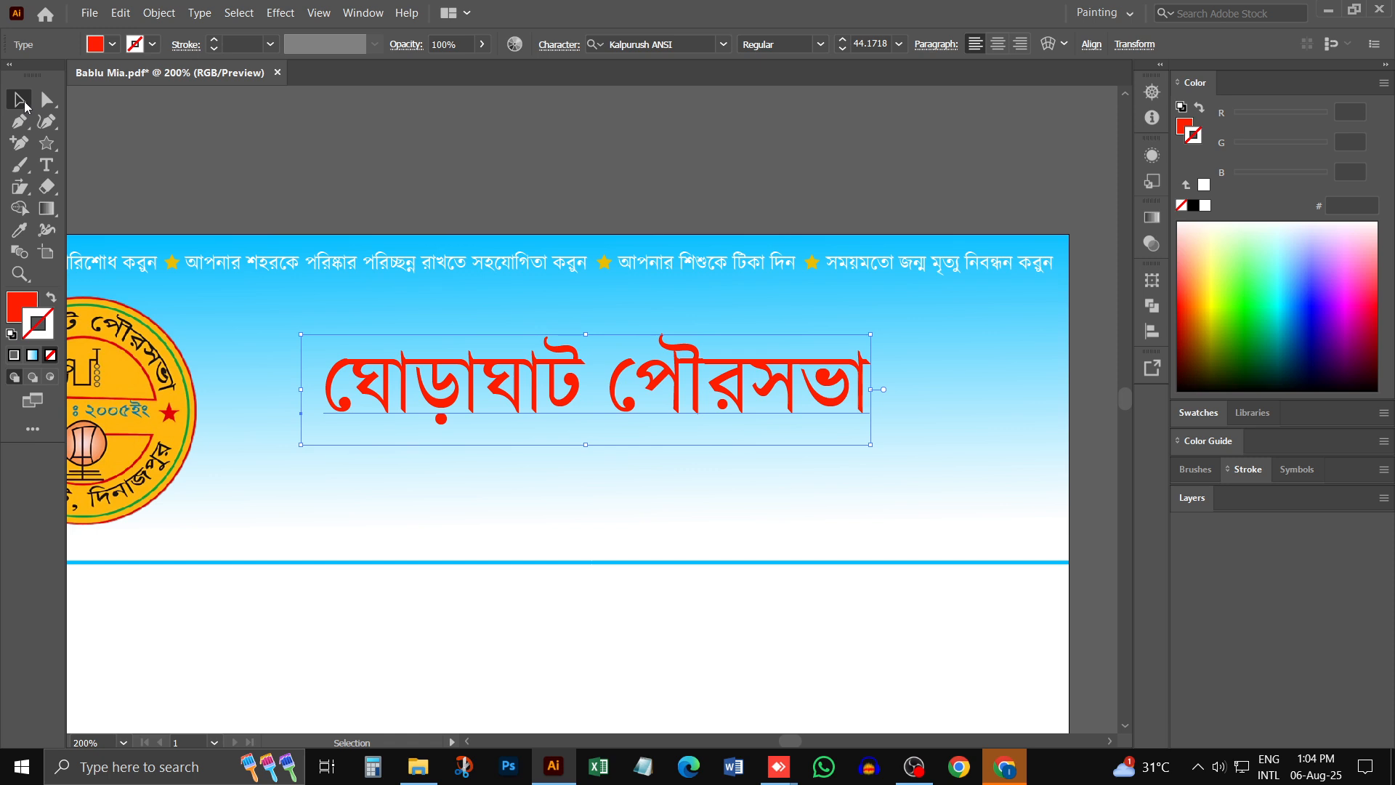
- Duplicate the red heading slightly lower and give the rear heading a white fill with a 2 pt white stroke
{"action": "left_click", "coordinate": [646, 234]}
{"action": "left_click", "coordinate": [656, 379]}
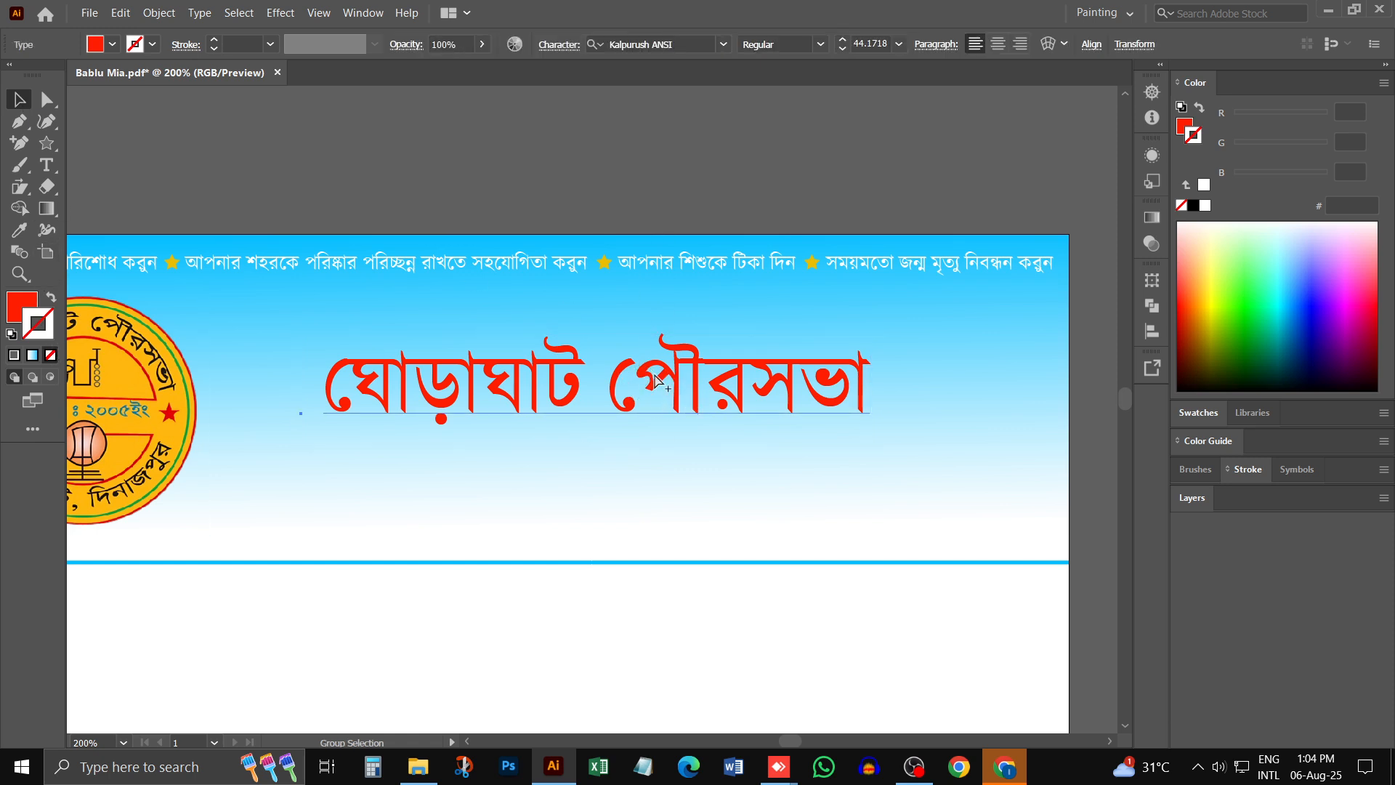
{"action": "left_click_drag", "start_coordinate": [656, 379], "coordinate": [736, 370]}
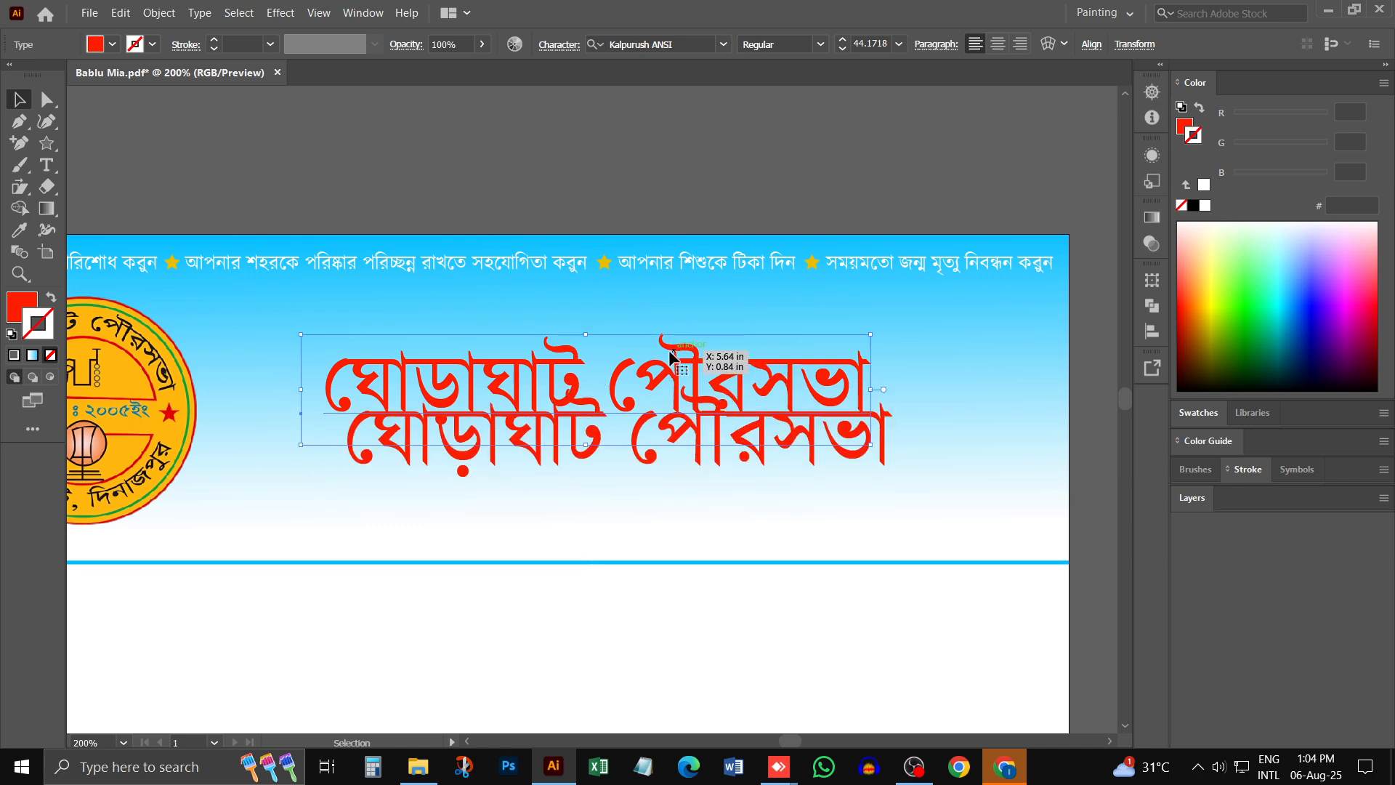
{"action": "left_click", "coordinate": [1204, 205]}
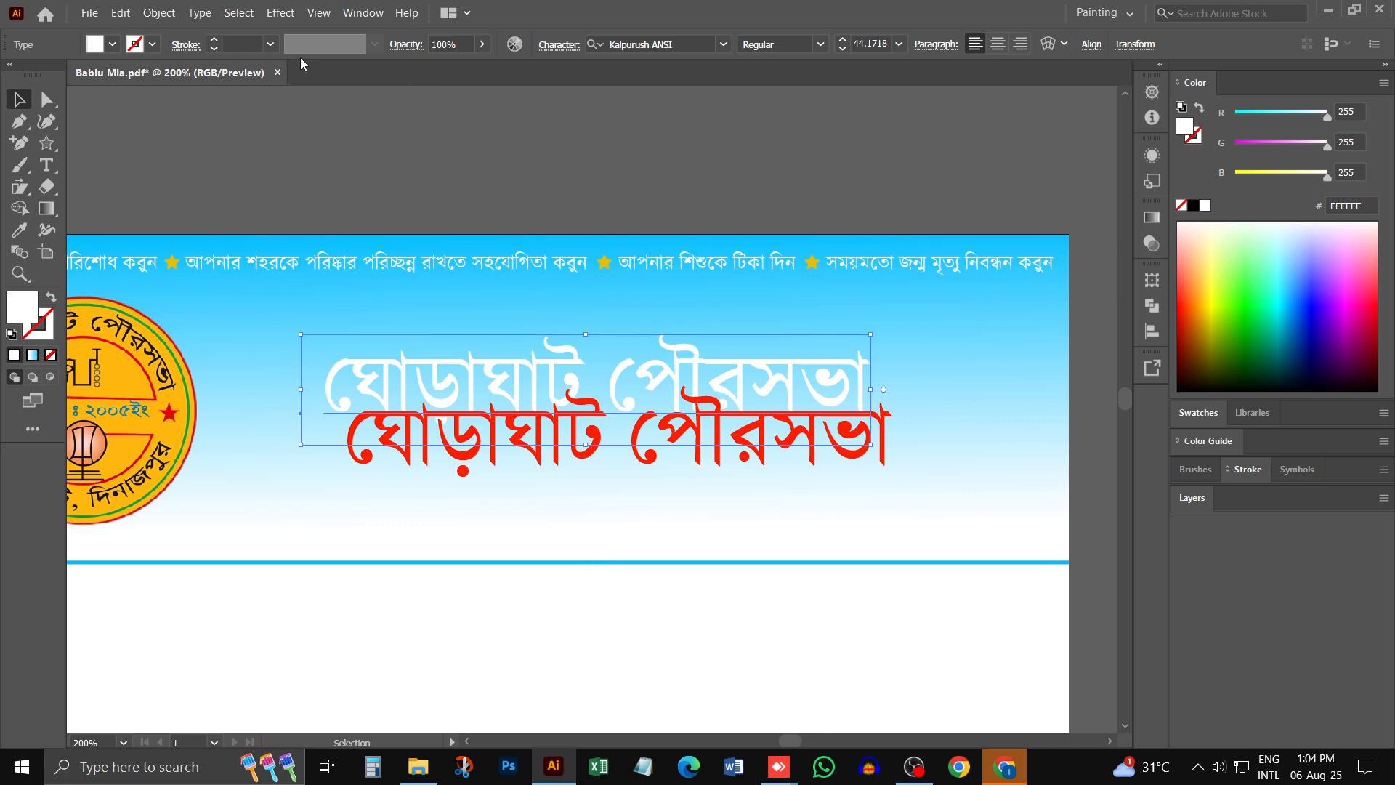
{"action": "left_click", "coordinate": [214, 41]}
{"action": "left_click", "coordinate": [214, 41]}
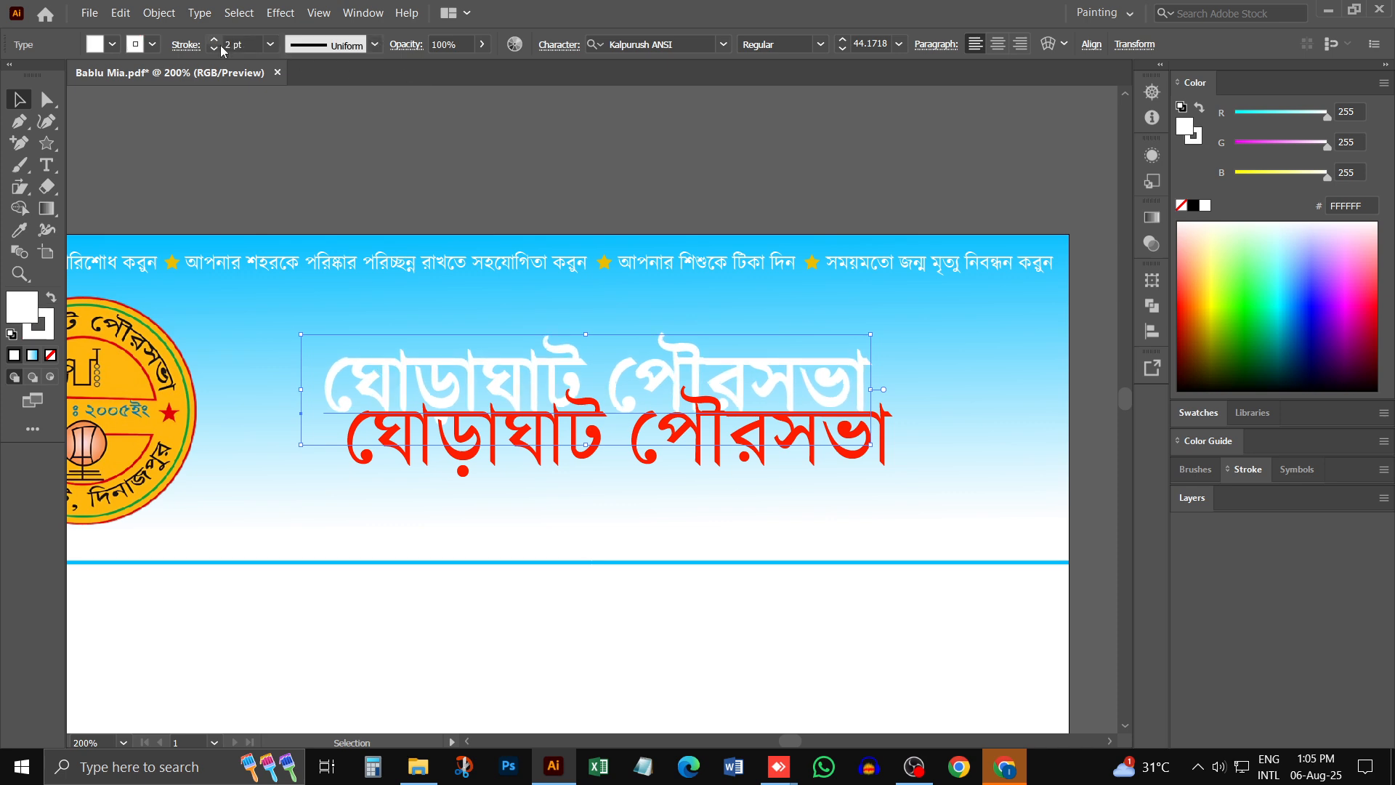
- Move the red heading onto the white one and align both by their vertical and horizontal centres
{"action": "left_click", "coordinate": [563, 531]}
{"action": "left_click_drag", "start_coordinate": [701, 420], "coordinate": [680, 381]}
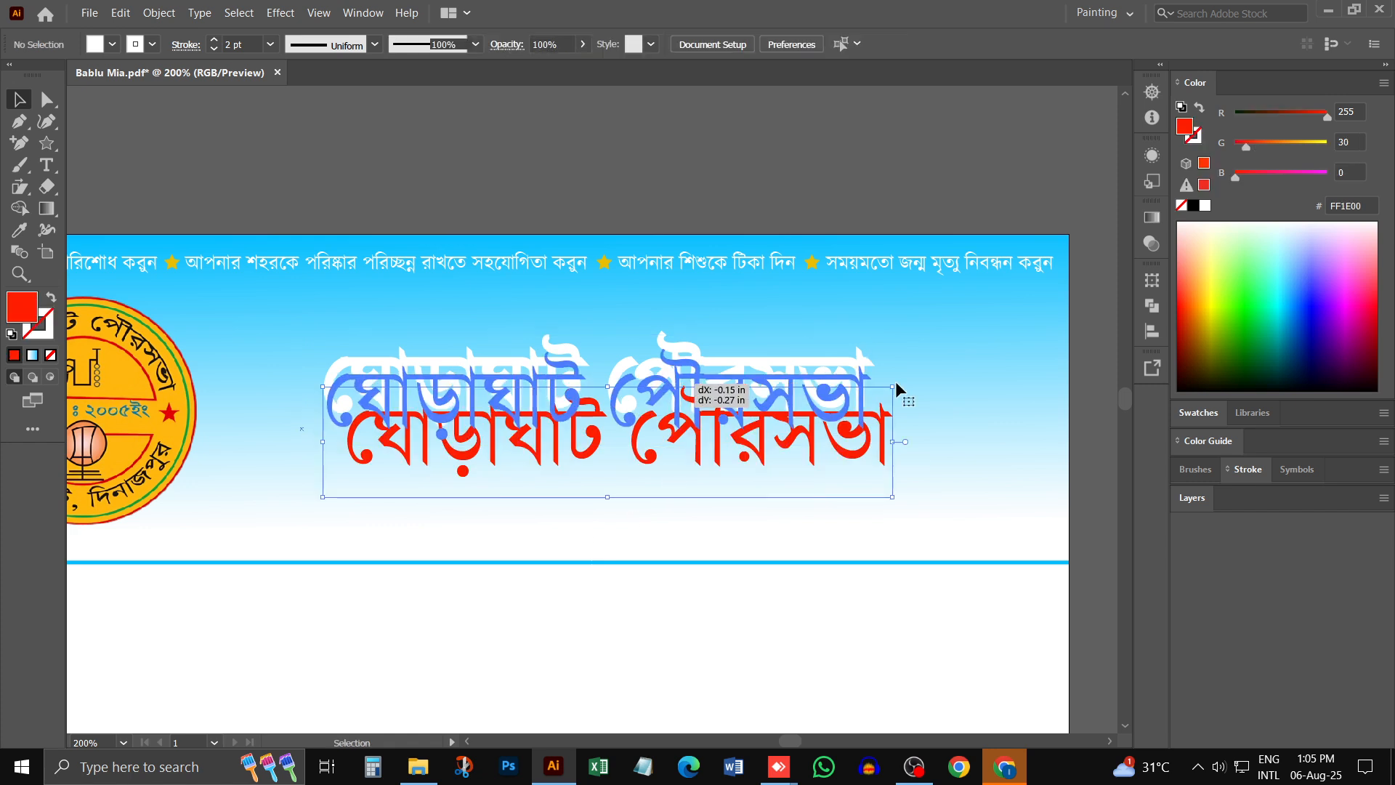
{"action": "left_click_drag", "start_coordinate": [949, 349], "coordinate": [636, 453]}
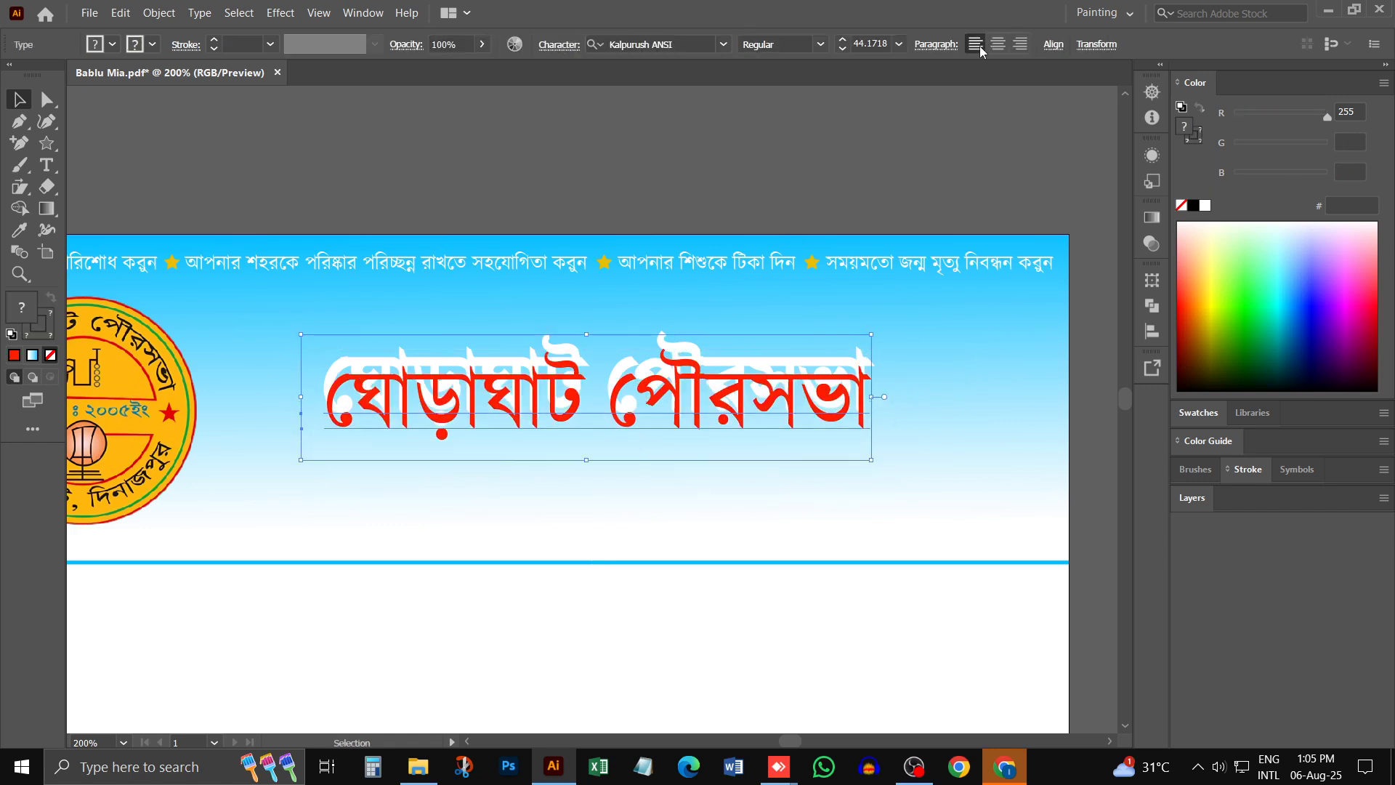
{"action": "left_click", "coordinate": [1053, 45]}
{"action": "left_click", "coordinate": [1015, 98]}
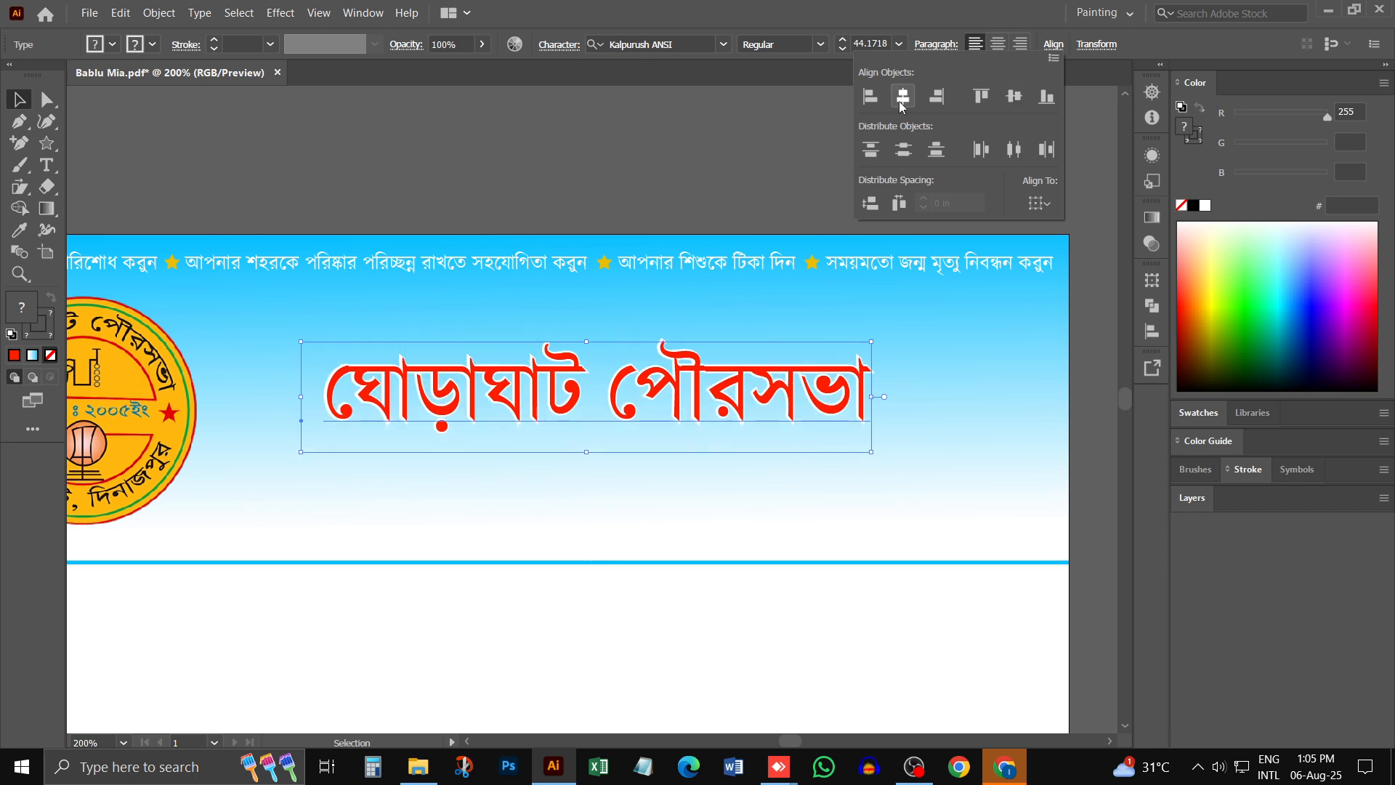
{"action": "left_click", "coordinate": [900, 97]}
- Compare the white-edged red heading with the complete title and lines below it on the original letterhead
{"action": "left_click", "coordinate": [960, 353]}
{"action": "key", "text": "ctrl+minus"}
{"action": "key", "text": "ctrl+minus"}
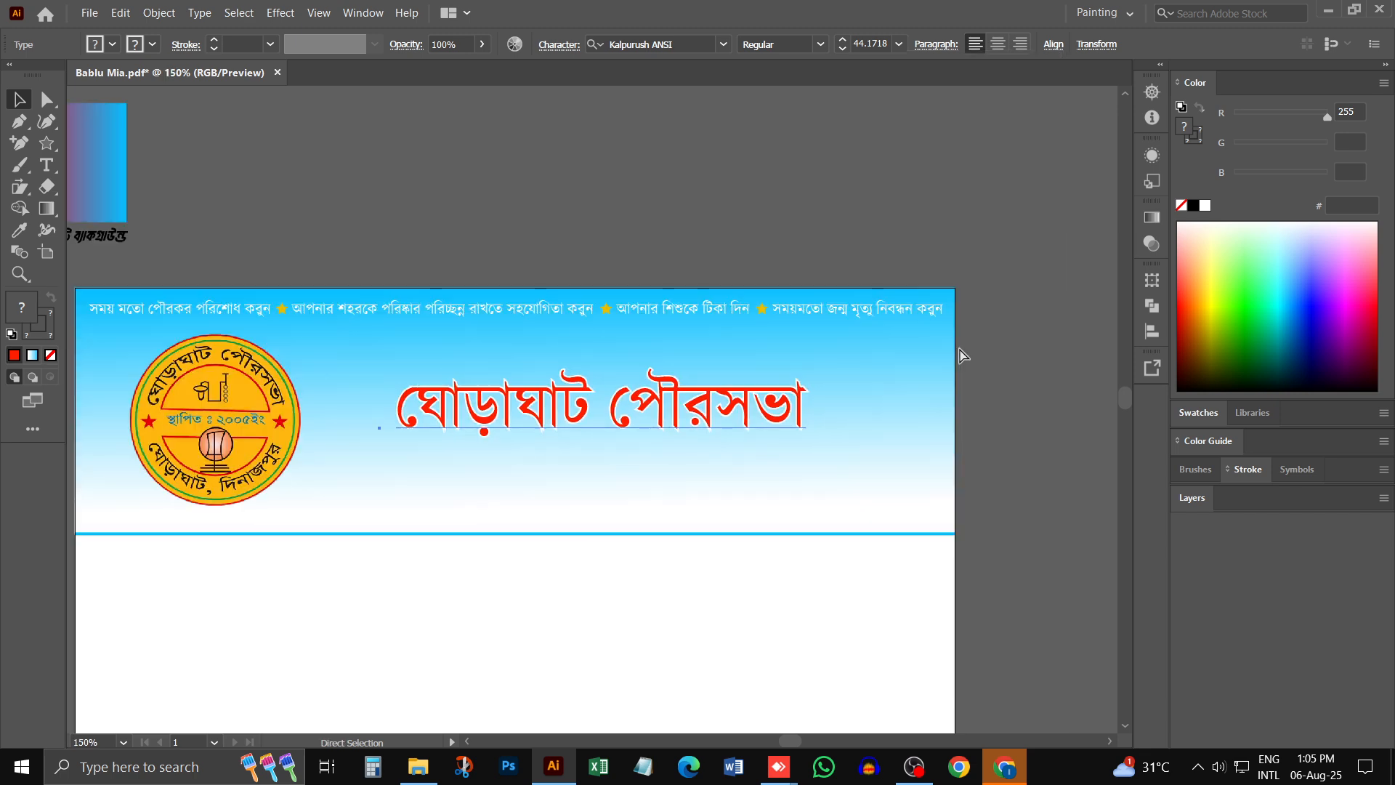
{"action": "key", "text": "v"}
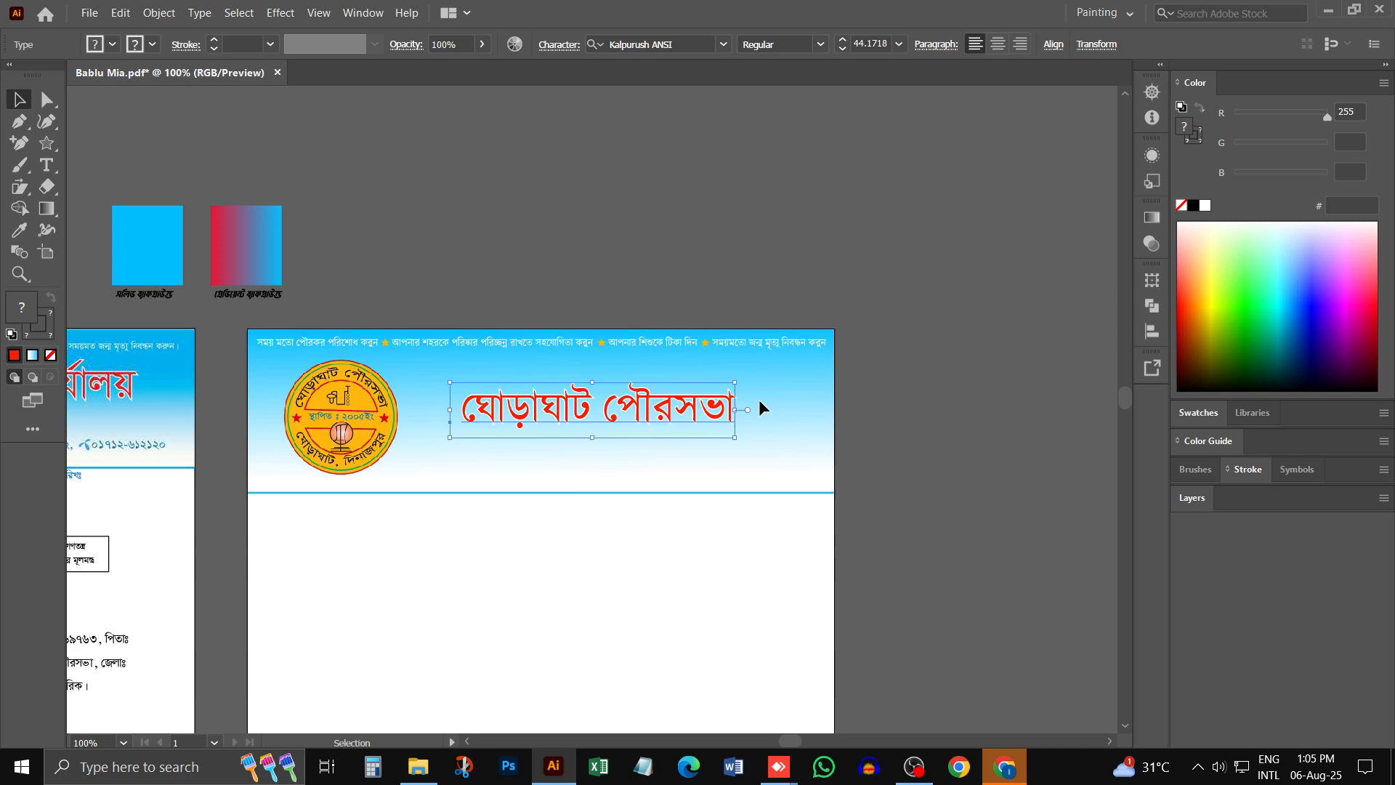
{"action": "key", "text": "a"}
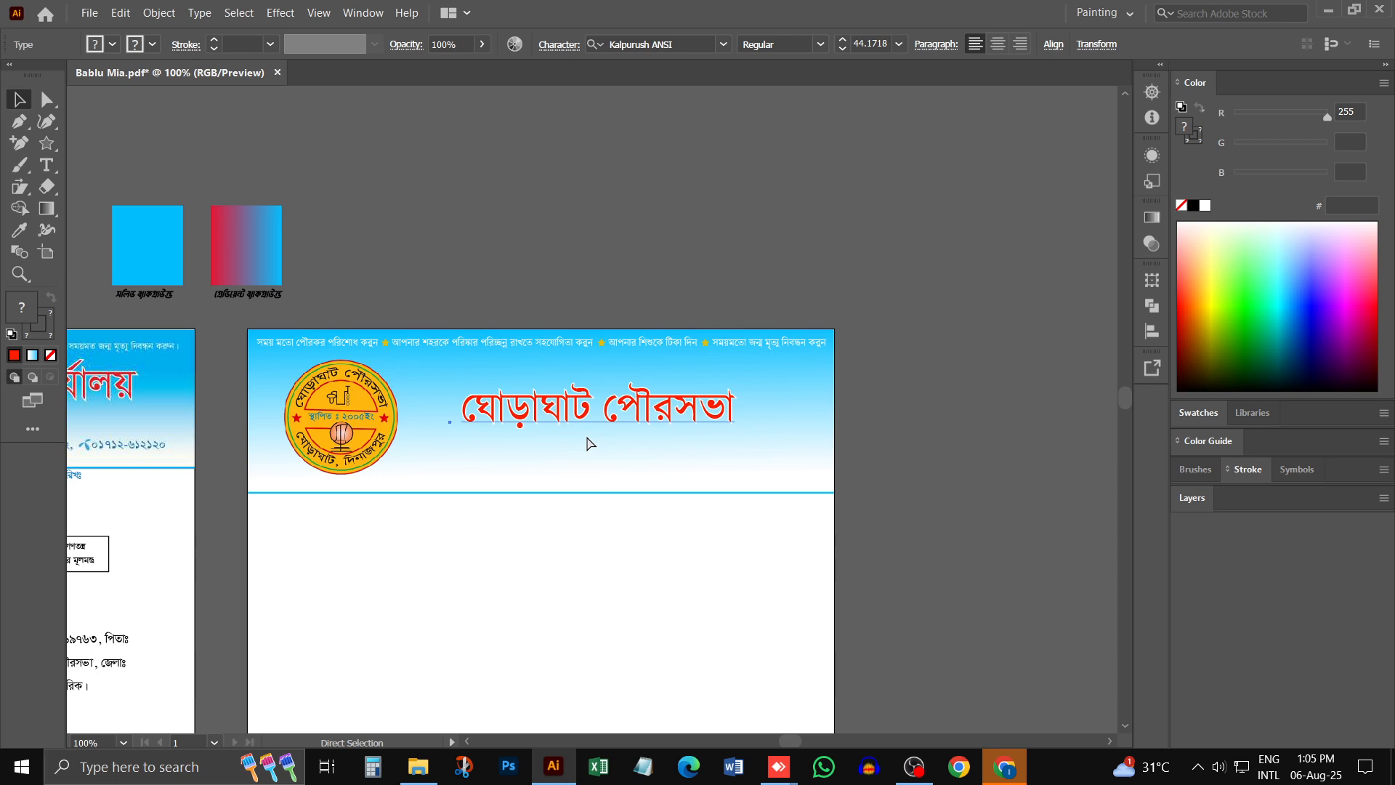
{"action": "scroll", "coordinate": [509, 442], "scroll_direction": "left", "scroll_amount": 6}
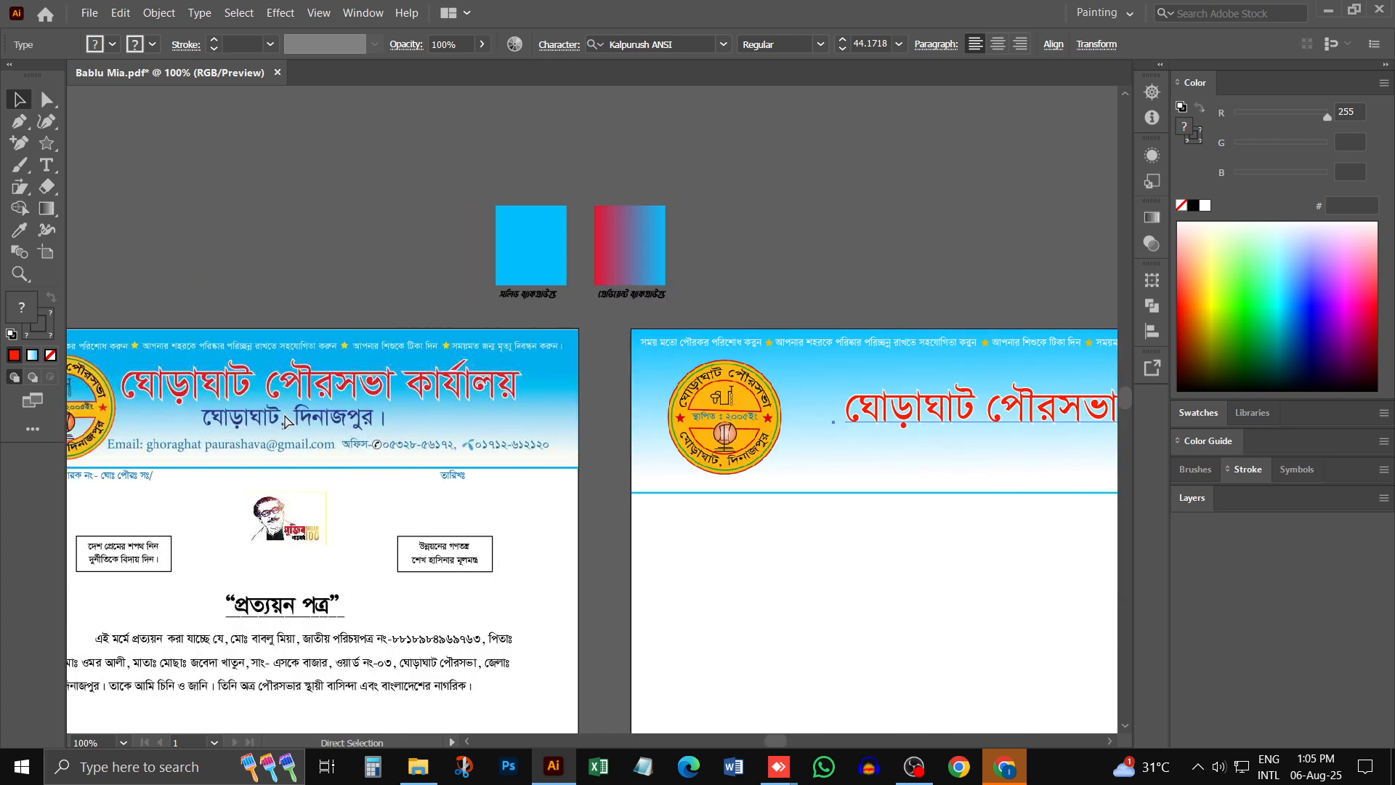
{"action": "scroll", "coordinate": [308, 407], "scroll_direction": "left", "scroll_amount": 1}
{"action": "left_click", "coordinate": [303, 405], "text": "ctrl"}
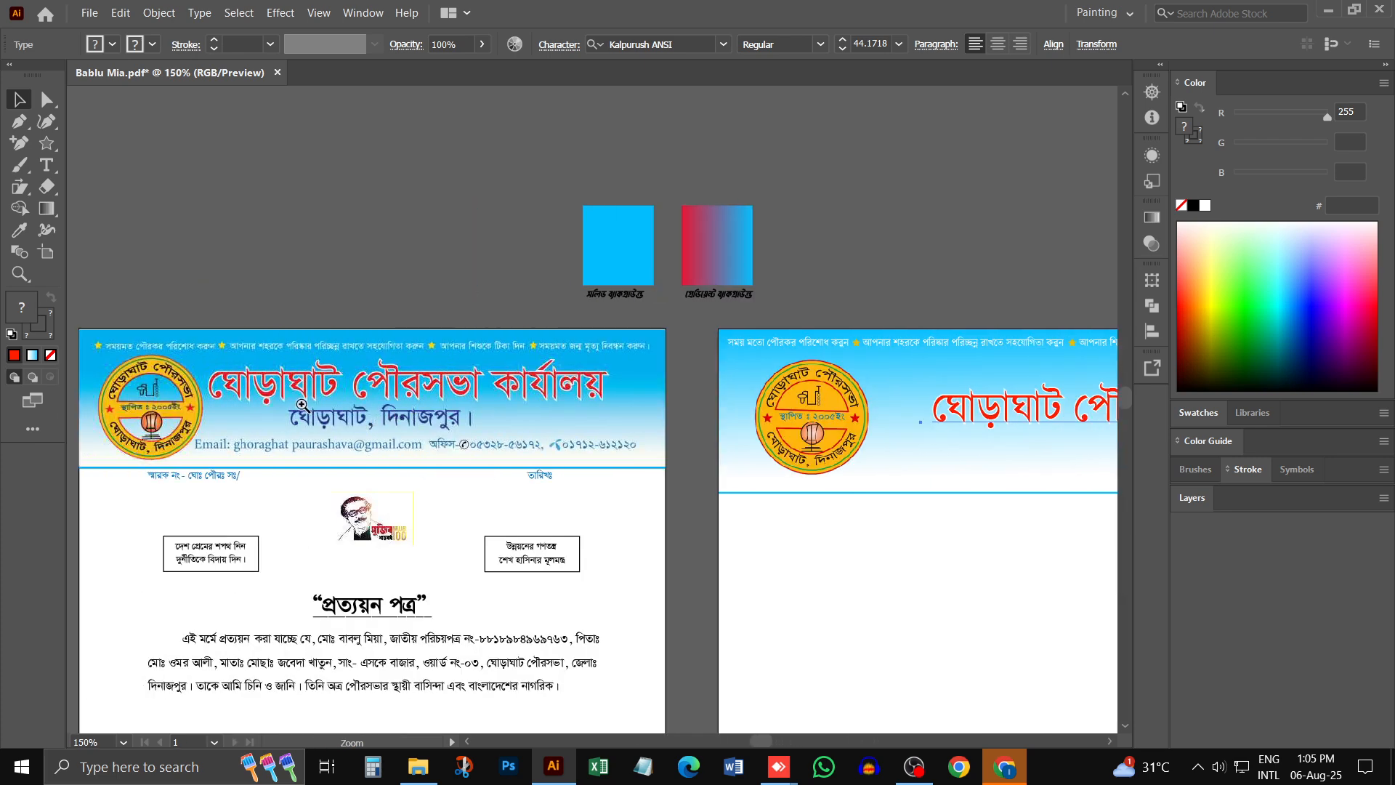
{"action": "left_click", "coordinate": [338, 415], "text": "ctrl"}
{"action": "left_click", "coordinate": [410, 429], "text": "ctrl"}
{"action": "left_click", "coordinate": [1009, 378], "text": "ctrl"}
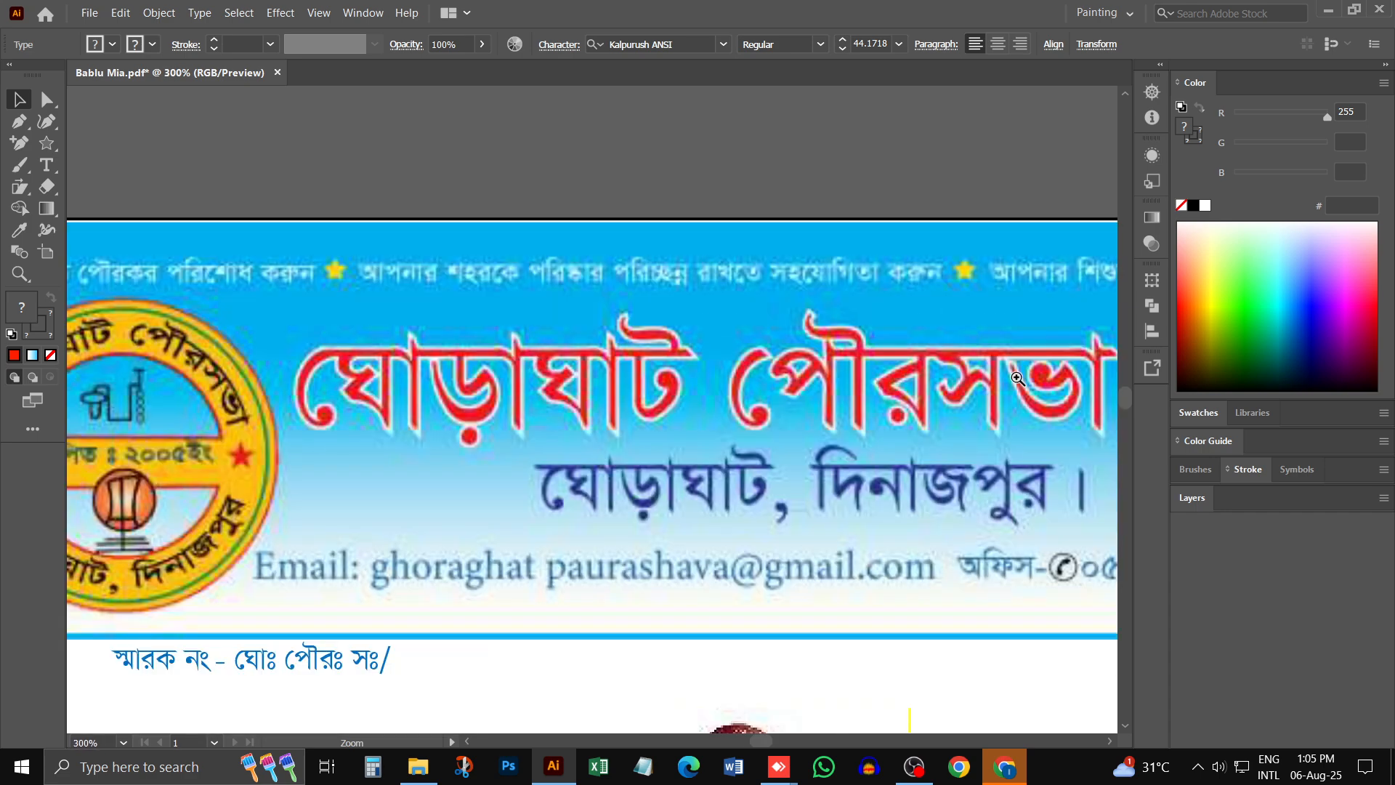
{"action": "key", "text": "ctrl+minus"}
{"action": "key", "text": "ctrl+minus"}
{"action": "key", "text": "ctrl+minus"}
{"action": "key", "text": "ctrl+minus"}
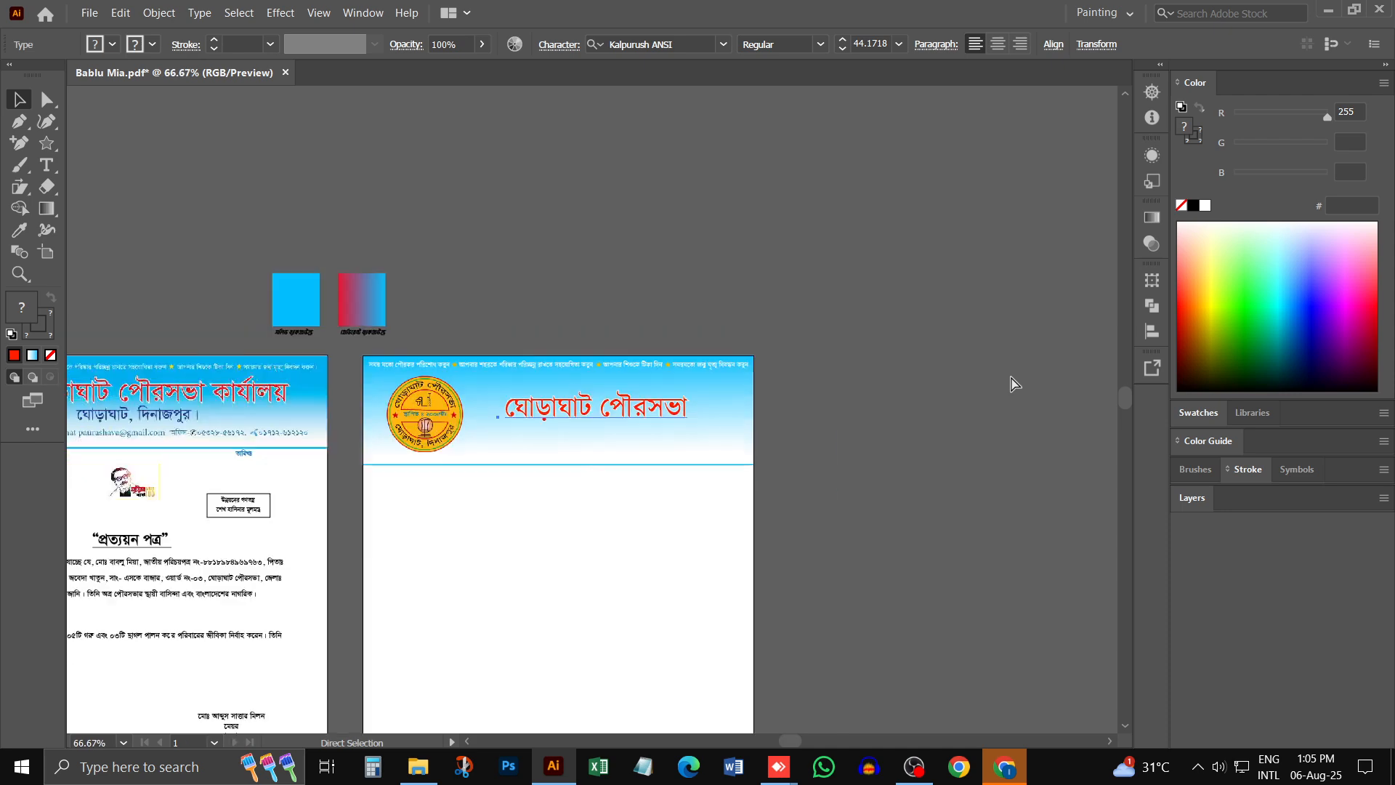
{"action": "key", "text": "ctrl+plus"}
{"action": "key", "text": "ctrl+plus"}
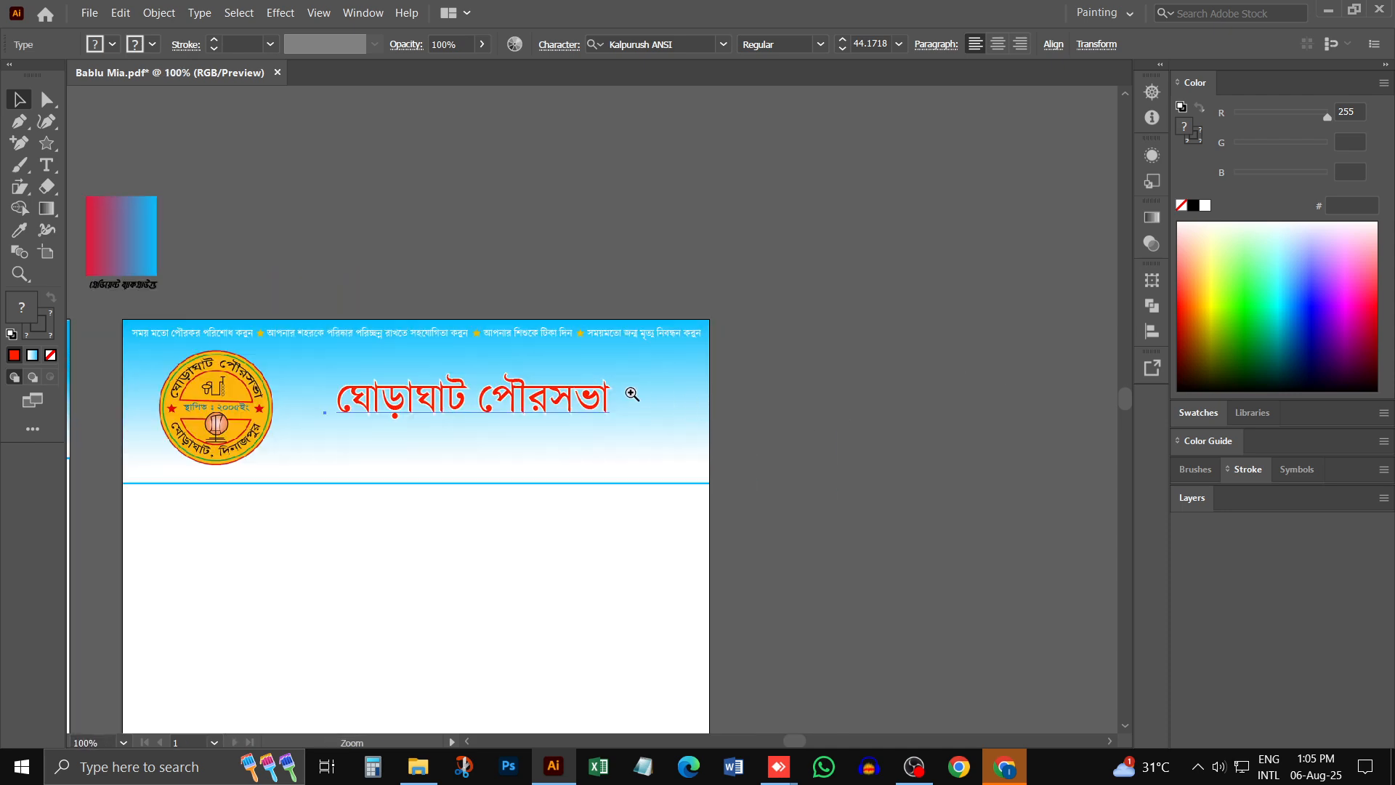
- Move the stacked headings lower in the gradient header and shift the red heading below the white one
{"action": "left_click_drag", "start_coordinate": [515, 425], "coordinate": [473, 459]}
{"action": "right_click", "coordinate": [473, 460]}
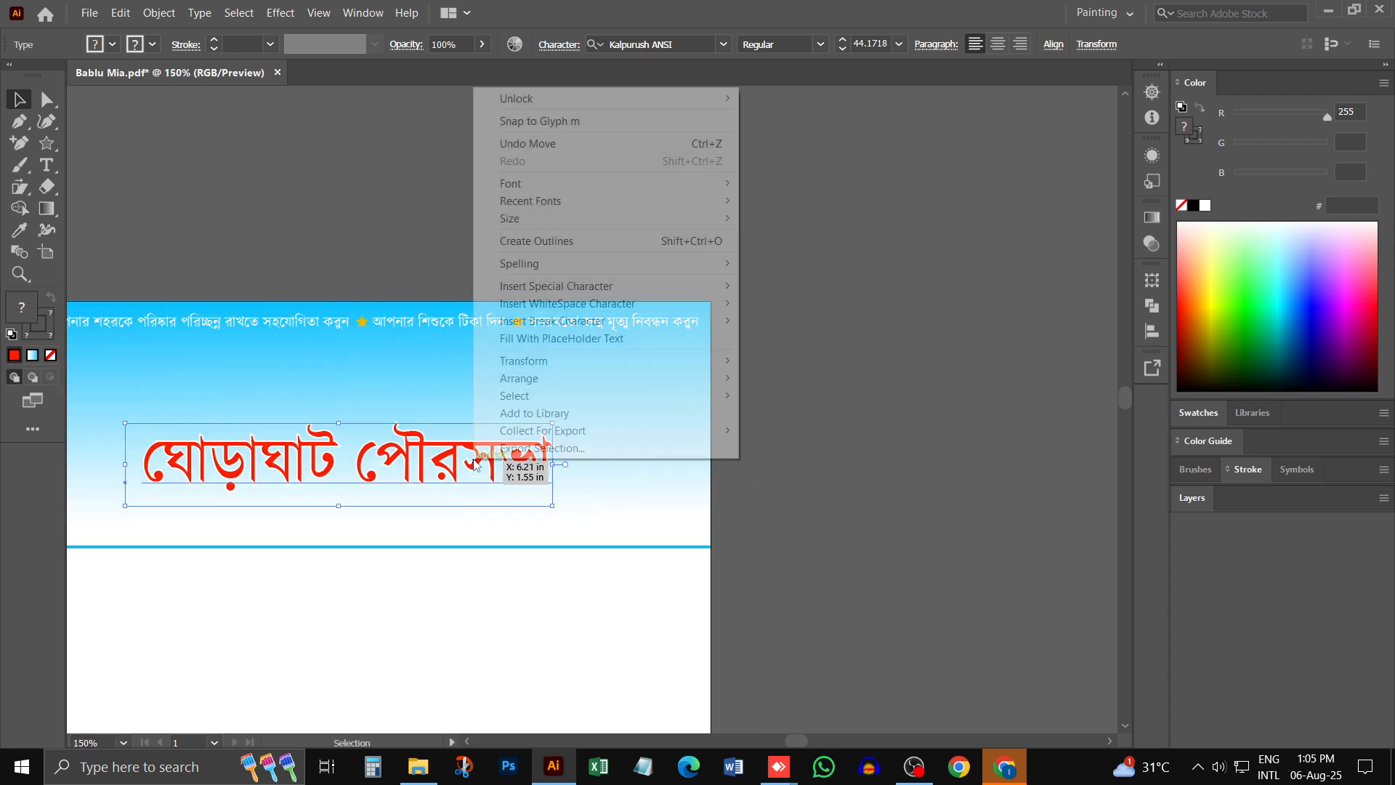
{"action": "left_click", "coordinate": [867, 350]}
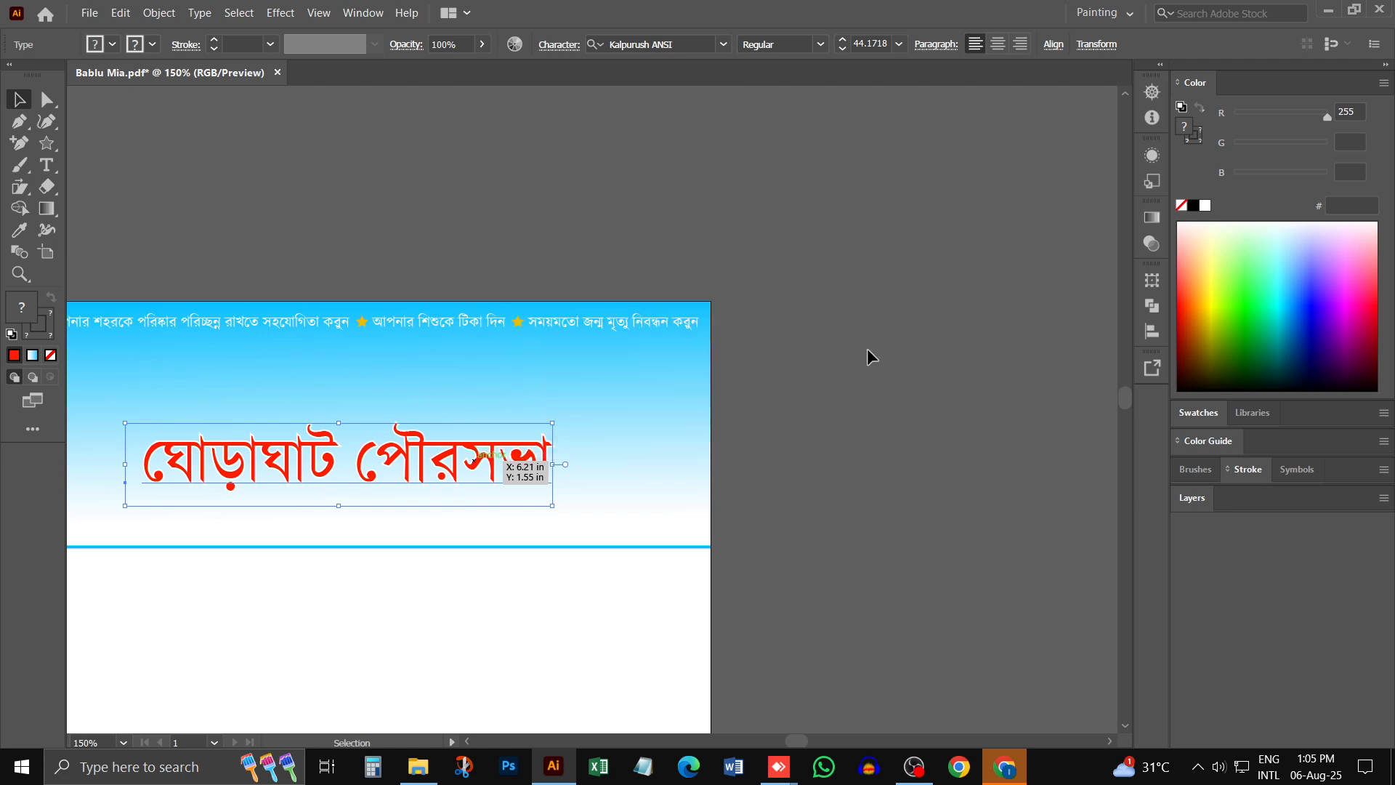
{"action": "left_click_drag", "start_coordinate": [473, 481], "coordinate": [482, 521]}
- Extend the white heading with the word কার্যালয় after পৌরসভা
{"action": "left_click", "coordinate": [529, 450]}
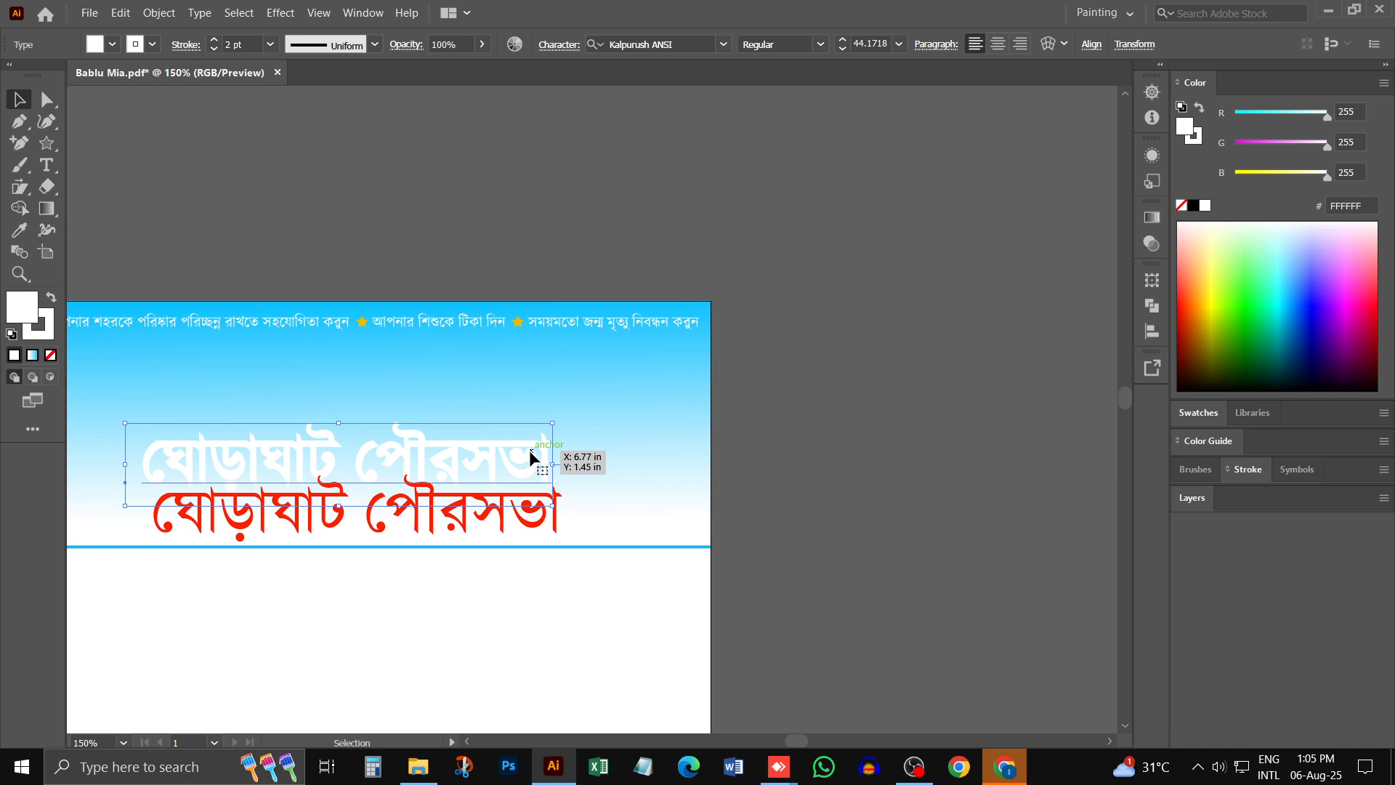
{"action": "key", "text": "t"}
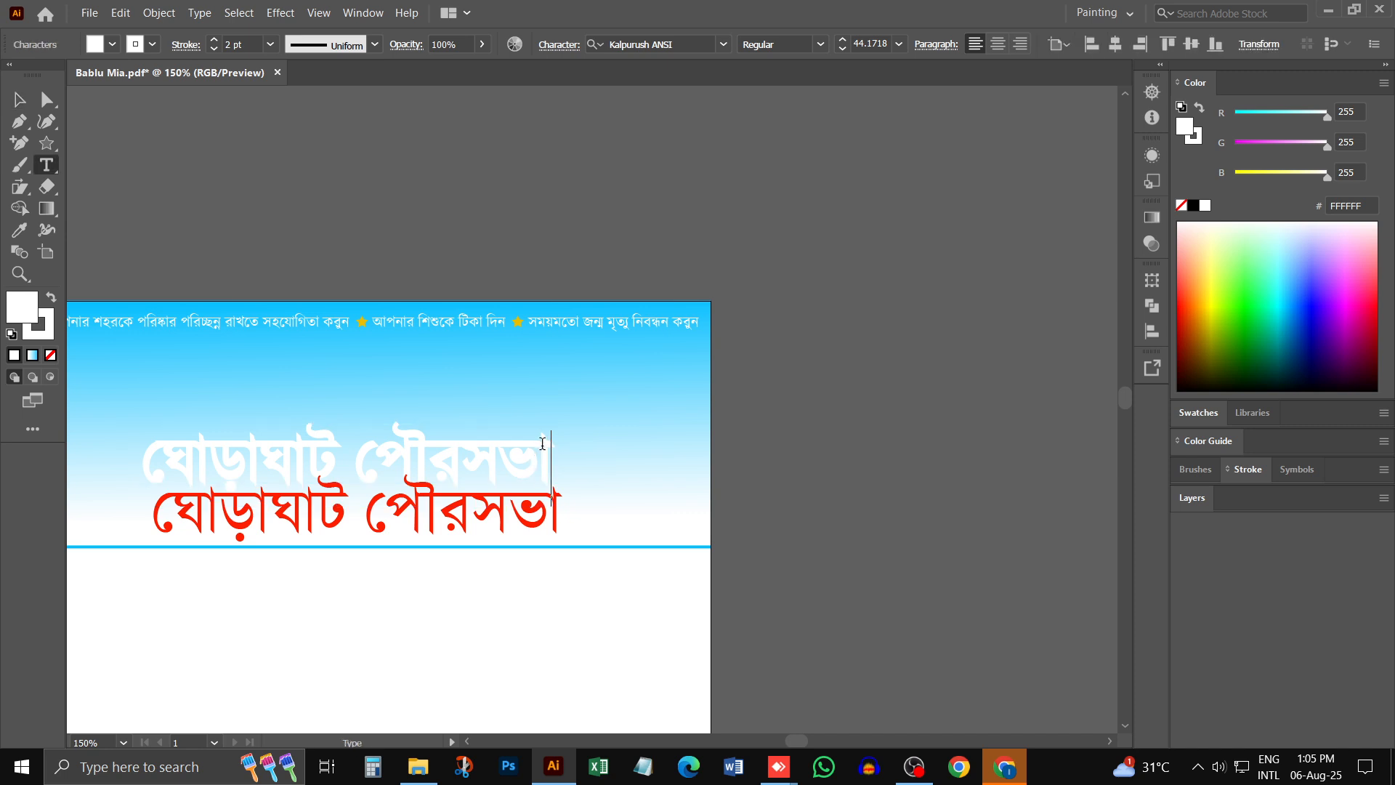
{"action": "type", "text": "কা"}
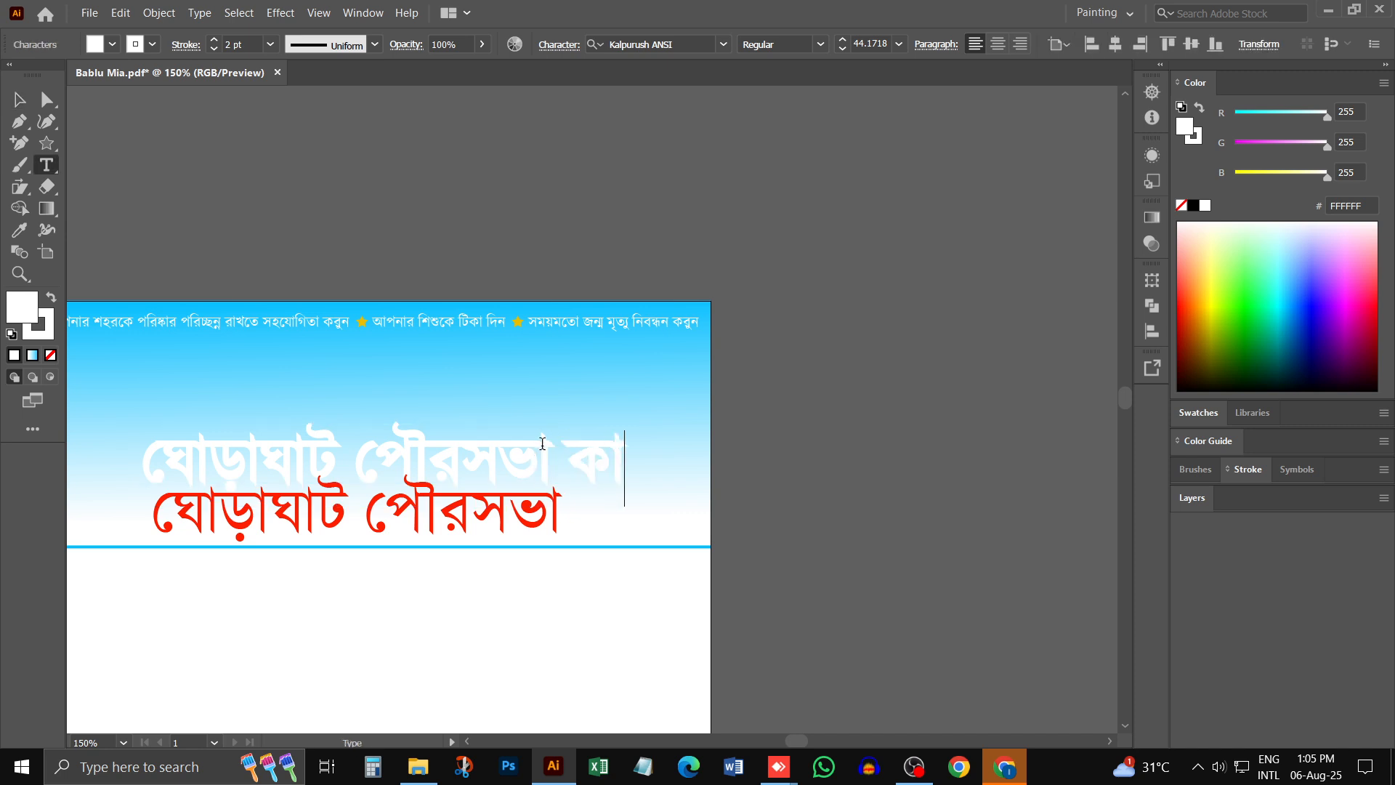
{"action": "type", "text": "র্য"}
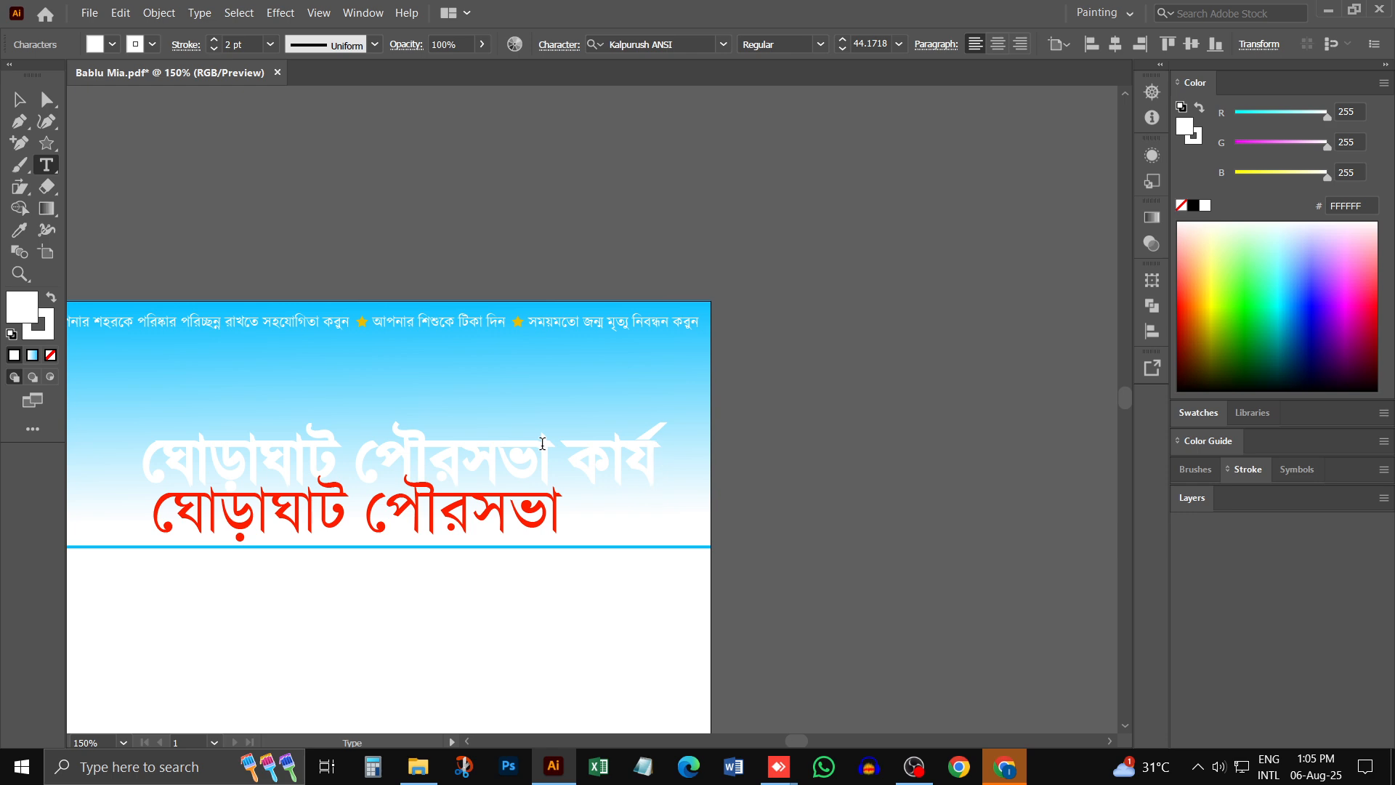
{"action": "type", "text": "ালয়"}
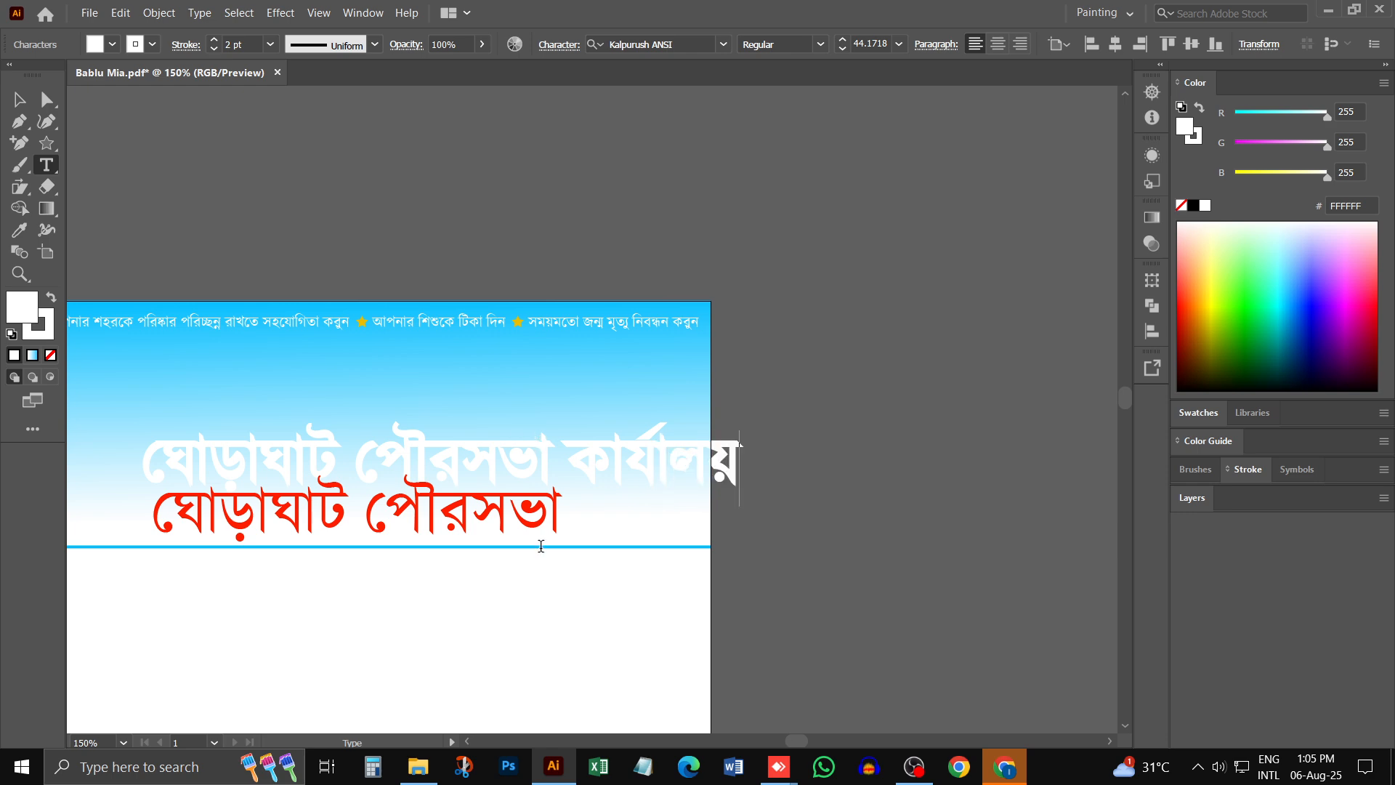
- Extend the red heading with the same word কার্যালয় so it reads ঘোড়াঘাট পৌরসভা কার্যালয়
{"action": "left_click", "coordinate": [541, 517]}
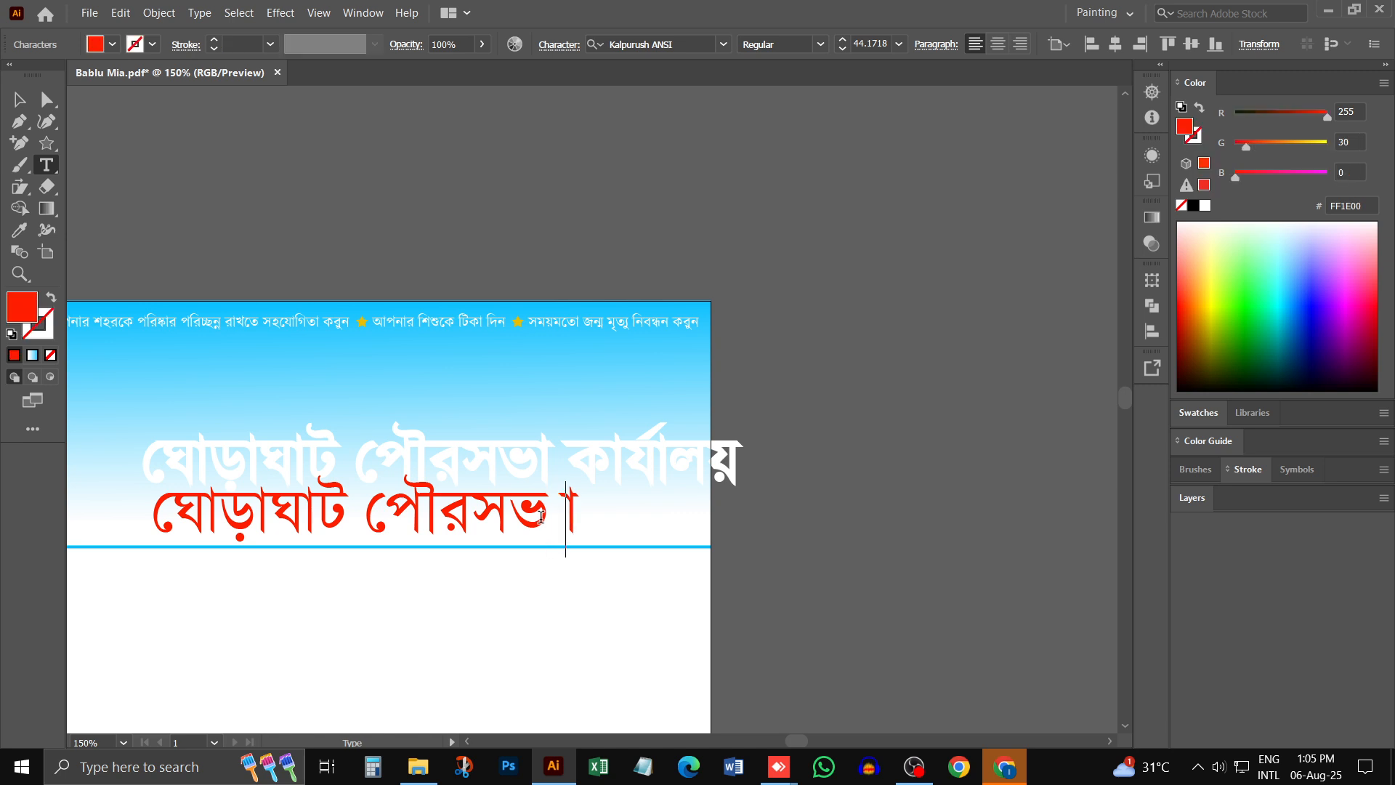
{"action": "key", "text": "BackSpace"}
{"action": "key", "text": "Home"}
{"action": "key", "text": "Right"}
{"action": "type", "text": "কা"}
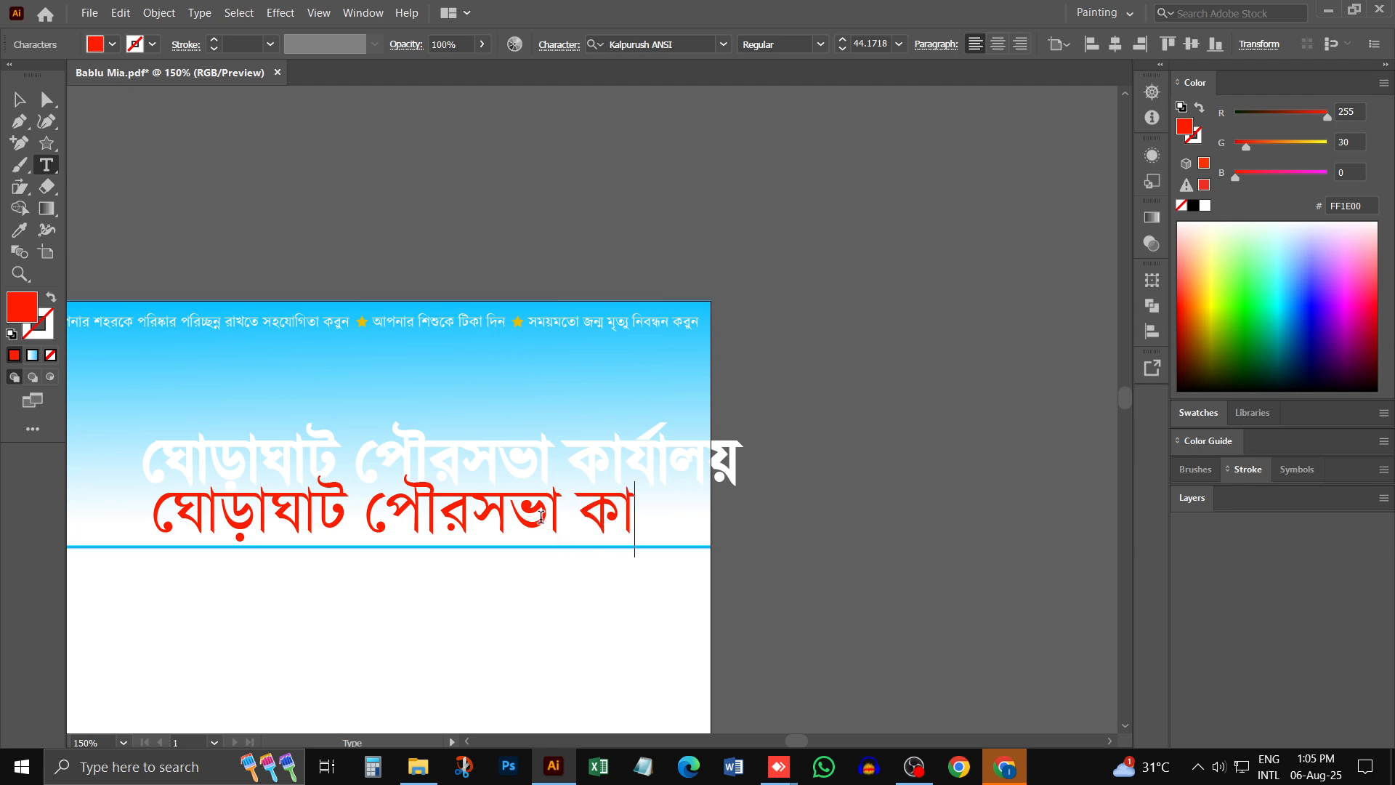
{"action": "type", "text": "র্যালয়"}
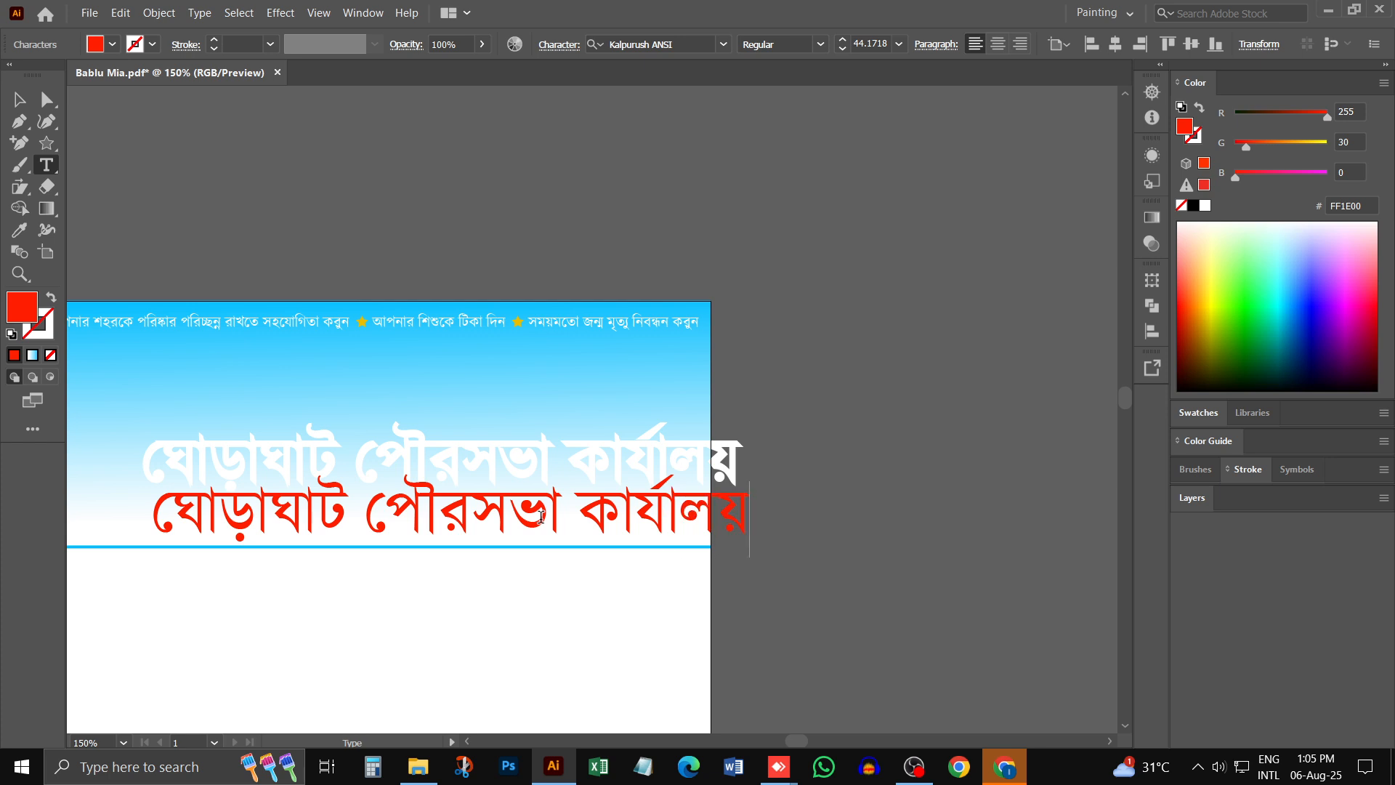
{"action": "key", "text": "Escape"}
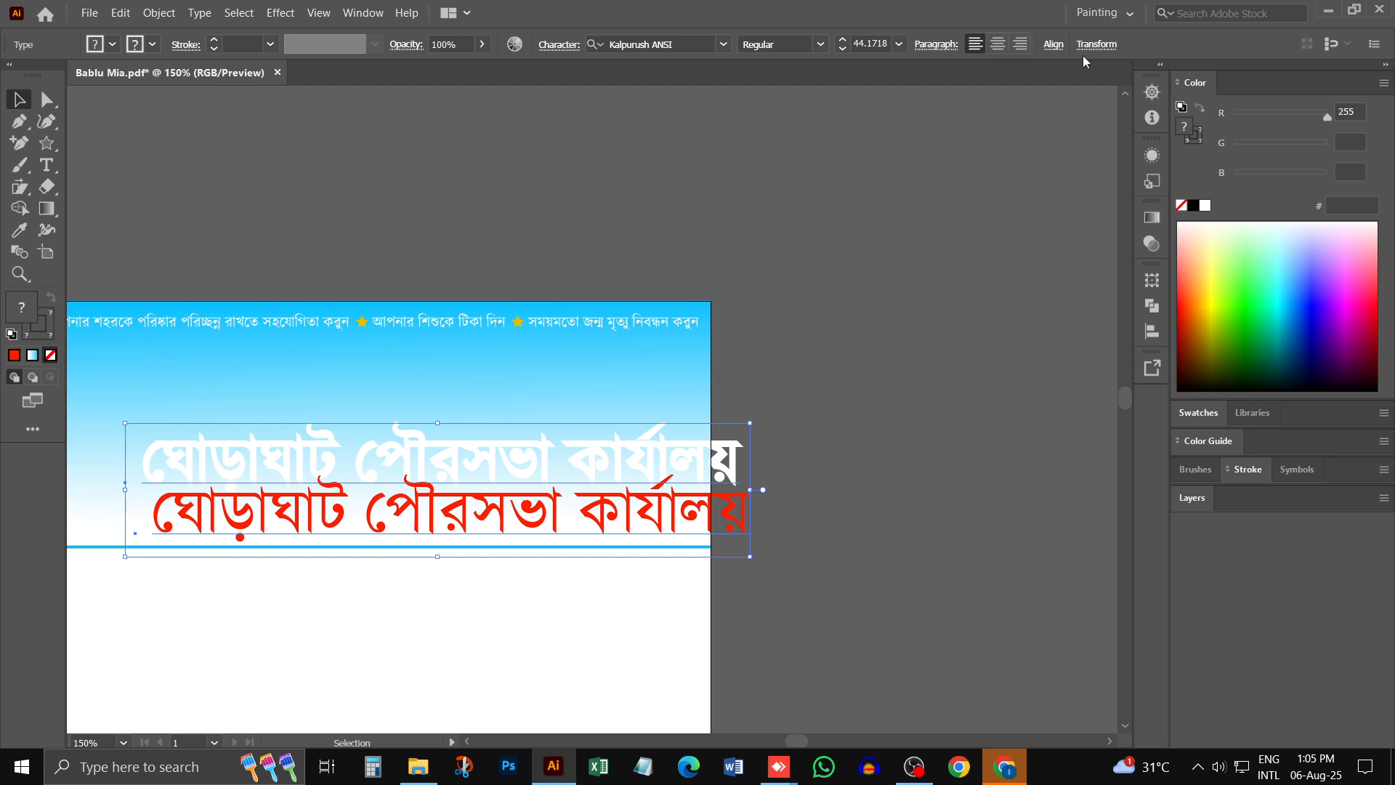
- Align the red and white headings by their horizontal and vertical centres and move them up beside the logo
{"action": "left_click", "coordinate": [1053, 45]}
{"action": "left_click", "coordinate": [899, 102]}
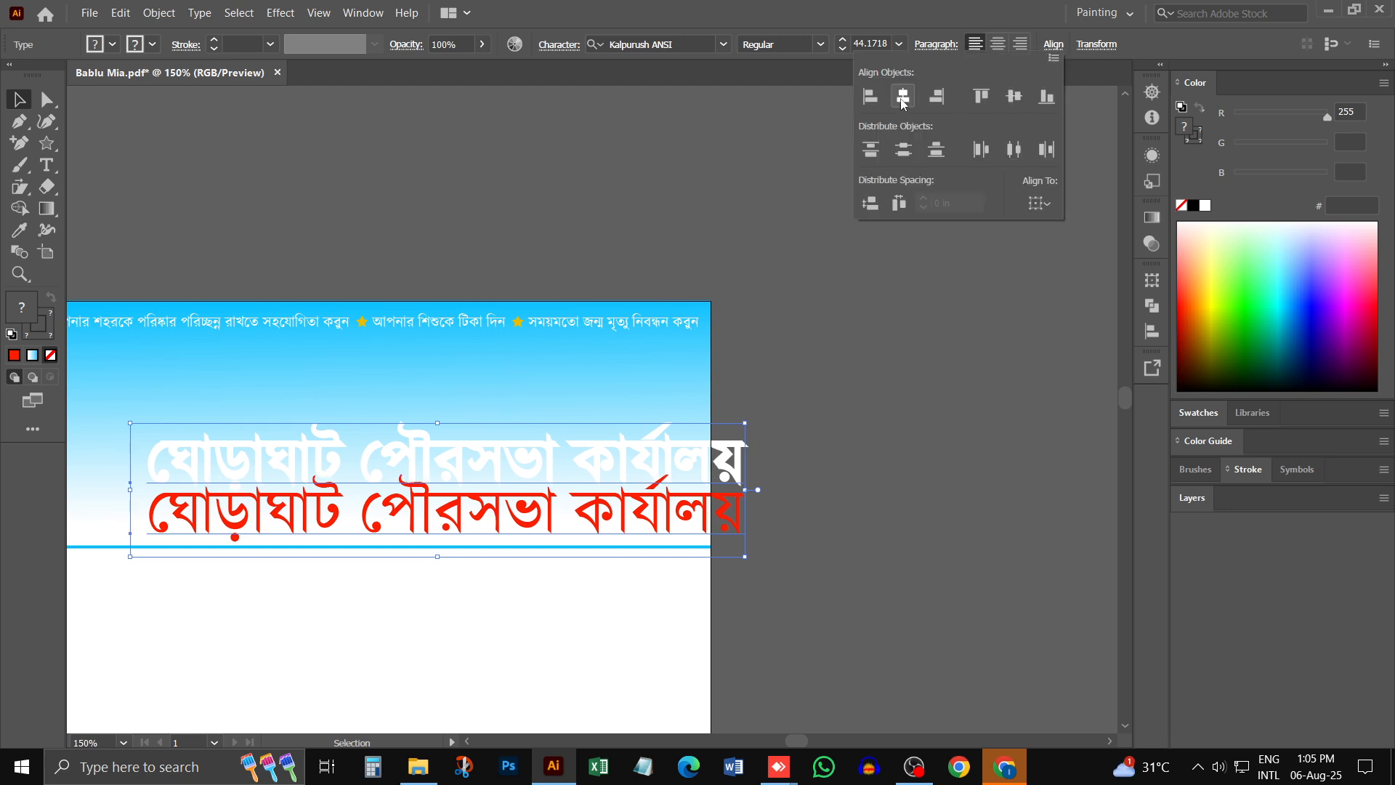
{"action": "left_click", "coordinate": [1014, 98]}
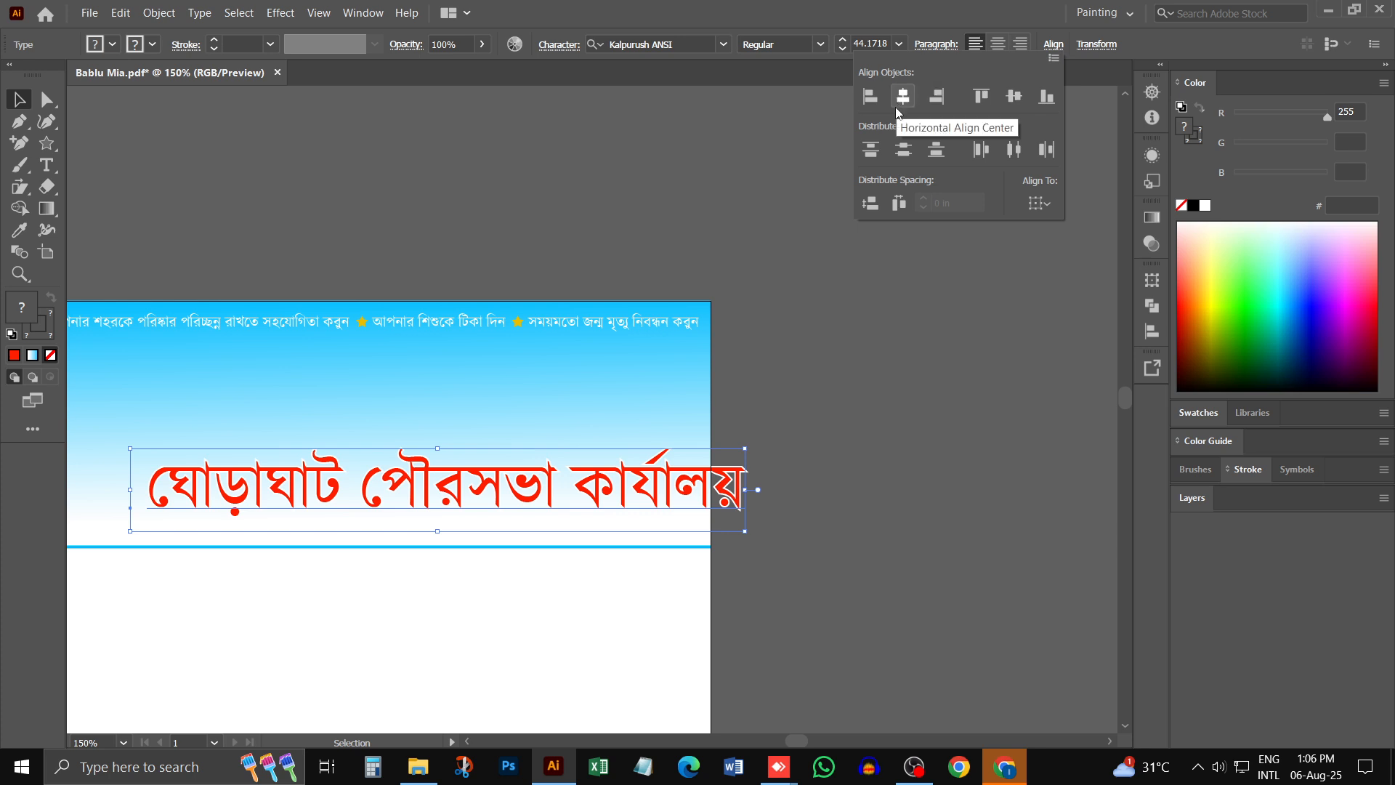
{"action": "left_click_drag", "start_coordinate": [510, 509], "coordinate": [596, 399]}
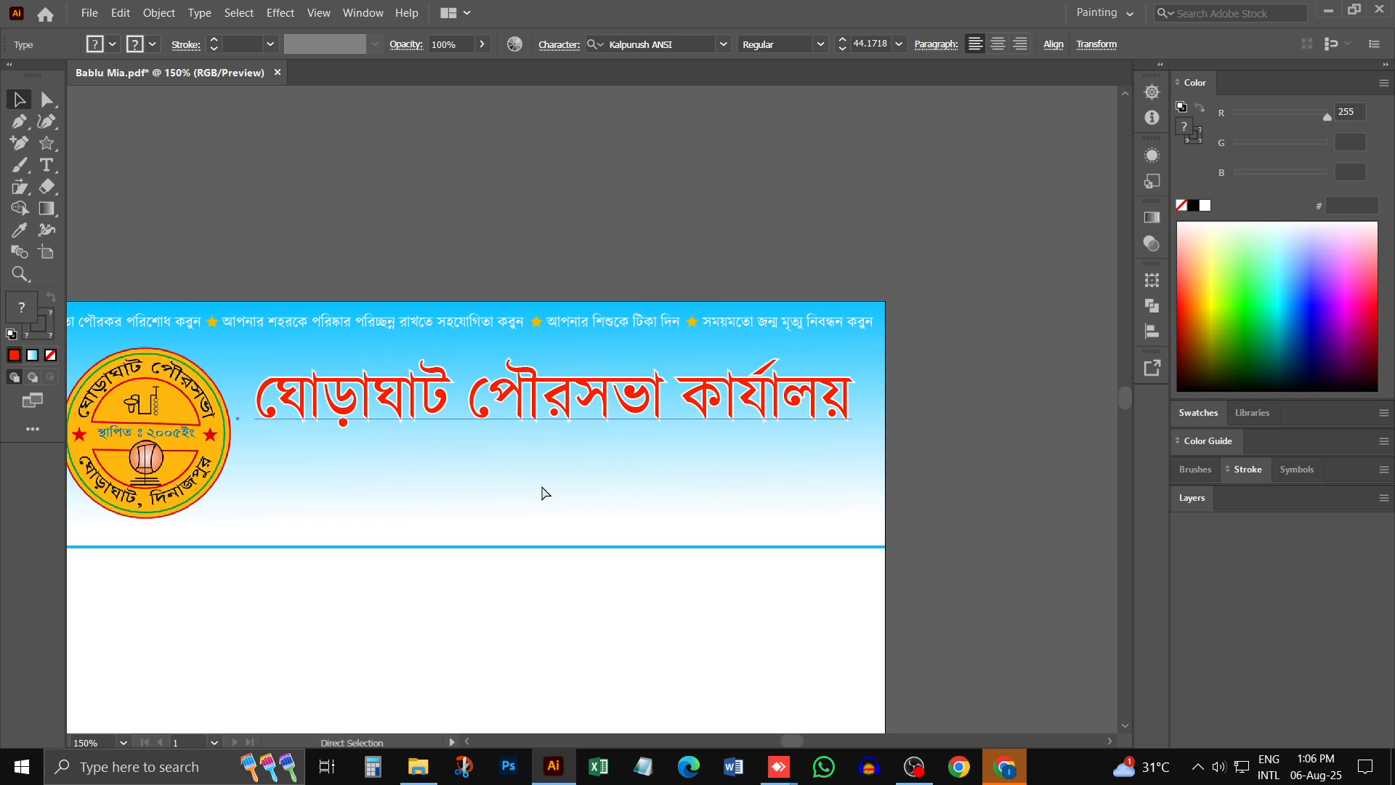
- Try to enlarge the red heading slightly towards the logo
{"action": "key", "text": "ctrl+minus"}
{"action": "left_click_drag", "start_coordinate": [345, 458], "coordinate": [334, 458]}
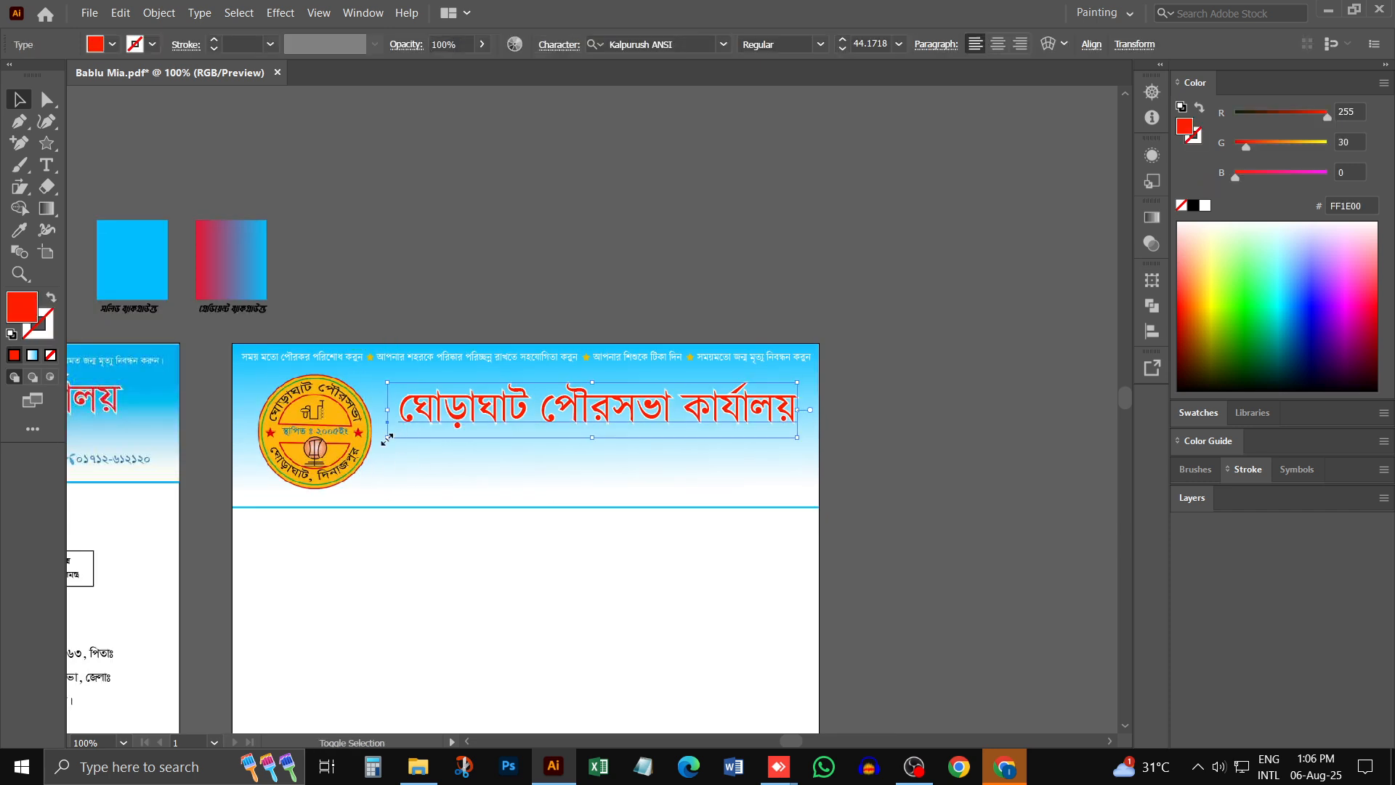
{"action": "left_click_drag", "start_coordinate": [387, 439], "coordinate": [377, 439]}
{"action": "left_click", "coordinate": [445, 586]}
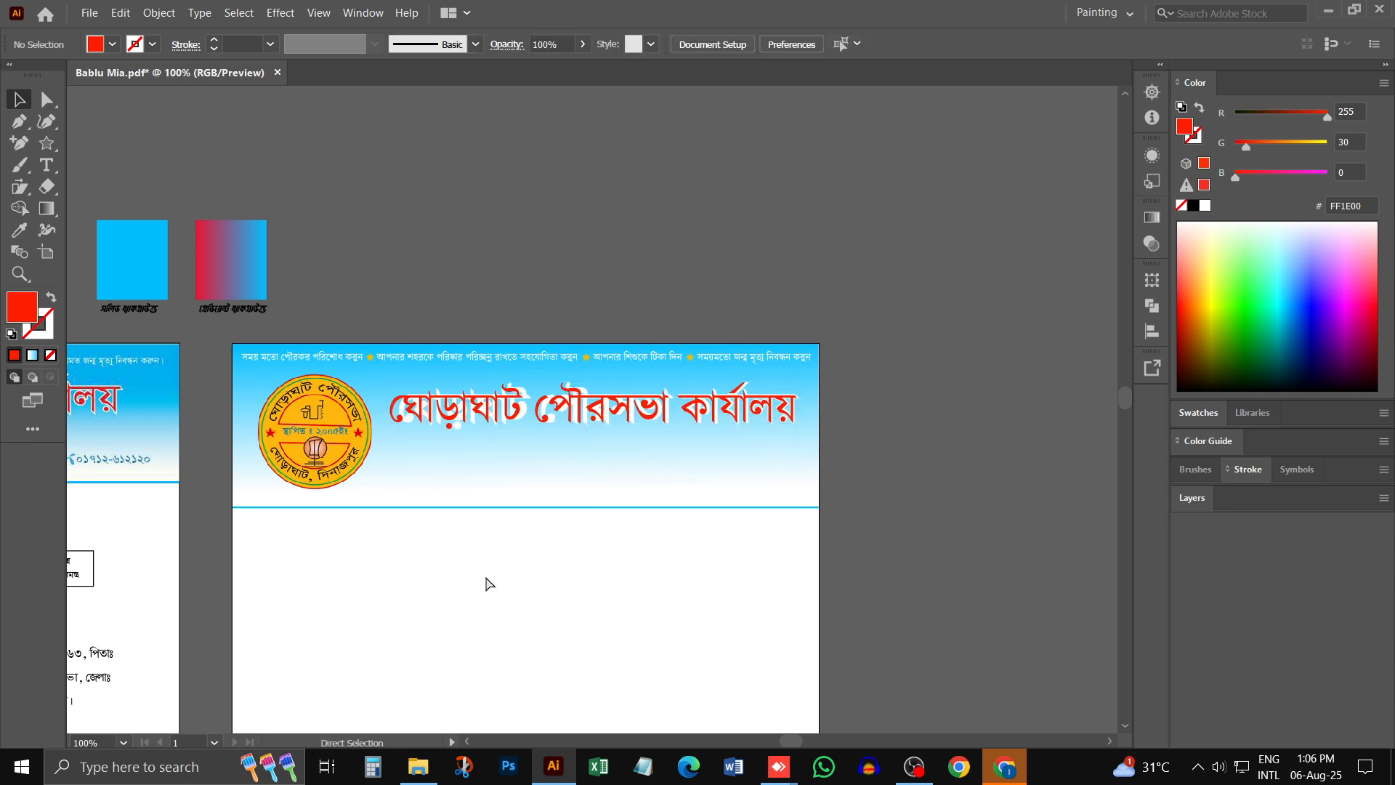
{"action": "key", "text": "ctrl+z"}
- Group the red and white headings and enlarge them together towards the logo to about 45.35 pt
{"action": "left_click", "coordinate": [821, 399]}
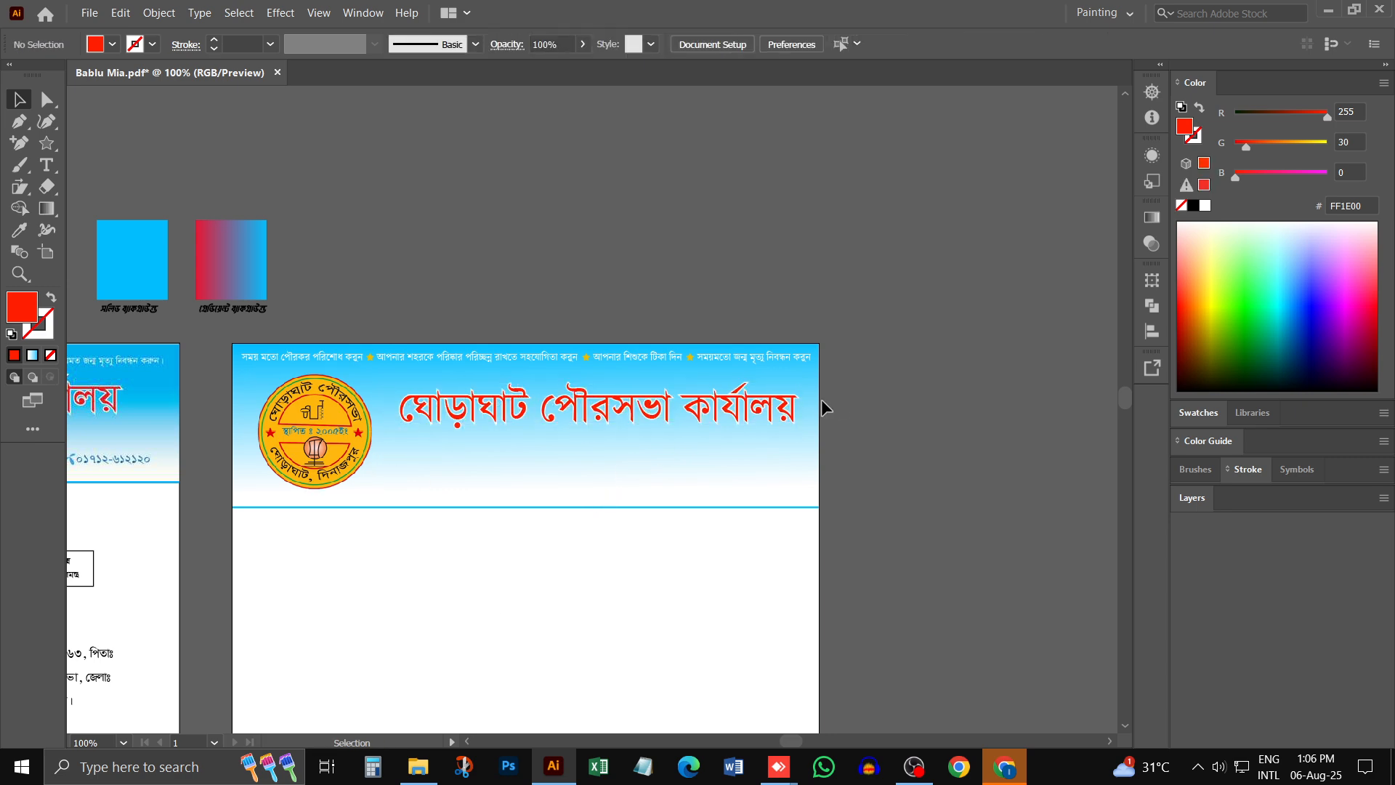
{"action": "left_click", "coordinate": [482, 463]}
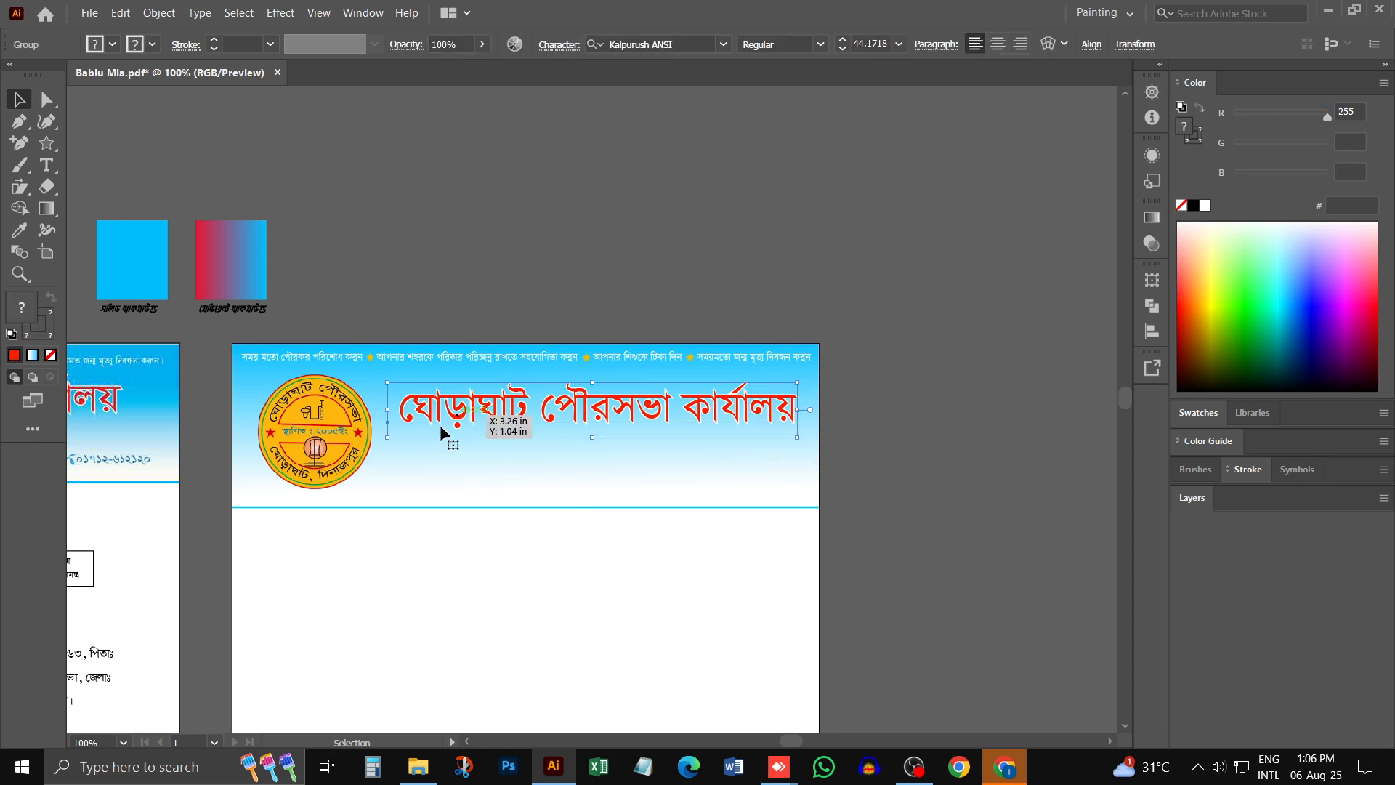
{"action": "left_click_drag", "start_coordinate": [387, 438], "coordinate": [377, 439]}
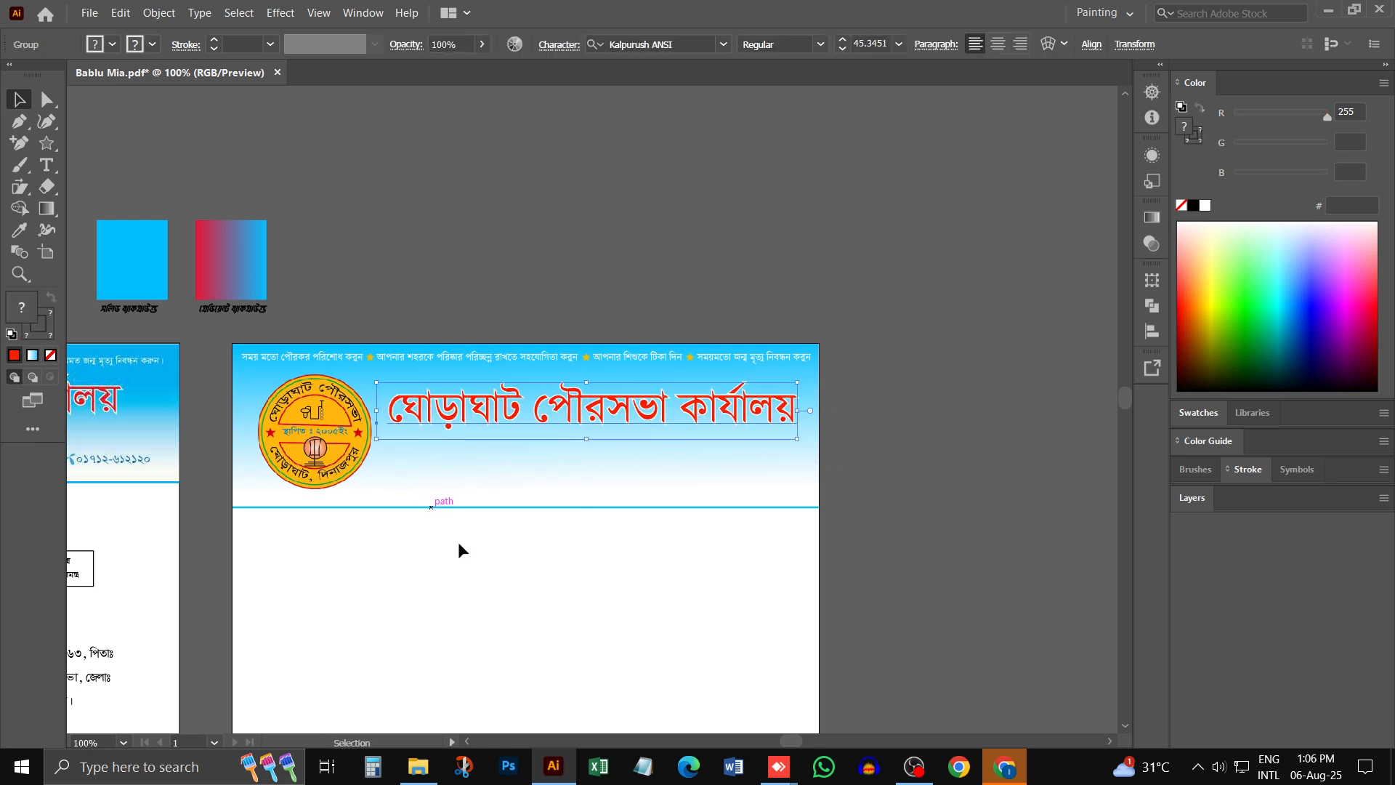
{"action": "left_click", "coordinate": [497, 552]}
- Add the text line ঘোড়াঘাট, দিনাজপুর। below the red title, matching the original letterhead
{"action": "scroll", "coordinate": [364, 537], "scroll_direction": "down", "scroll_amount": 3}
{"action": "scroll", "coordinate": [249, 517], "scroll_direction": "left", "scroll_amount": 5}
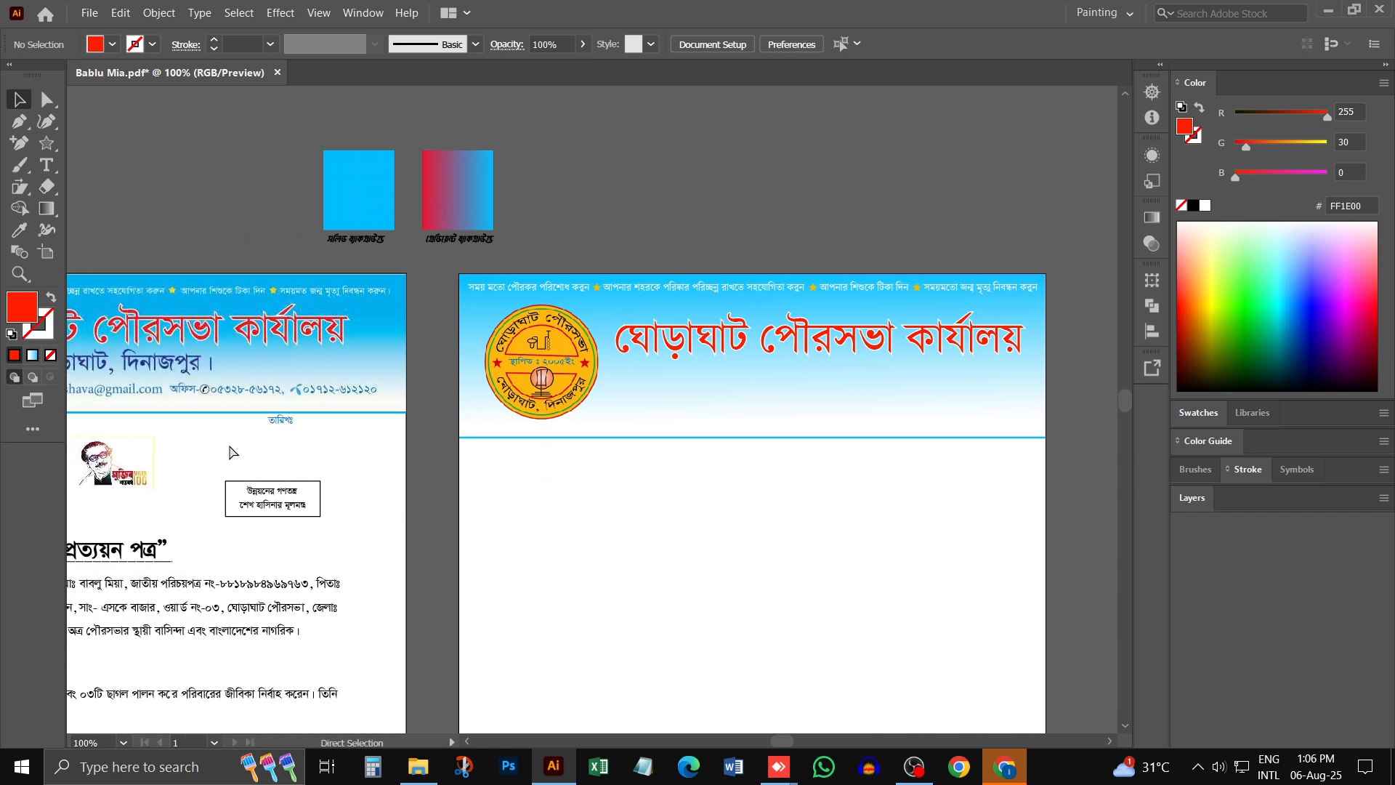
{"action": "scroll", "coordinate": [228, 450], "scroll_direction": "left", "scroll_amount": 3}
{"action": "scroll", "coordinate": [1050, 556], "scroll_direction": "right", "scroll_amount": 4}
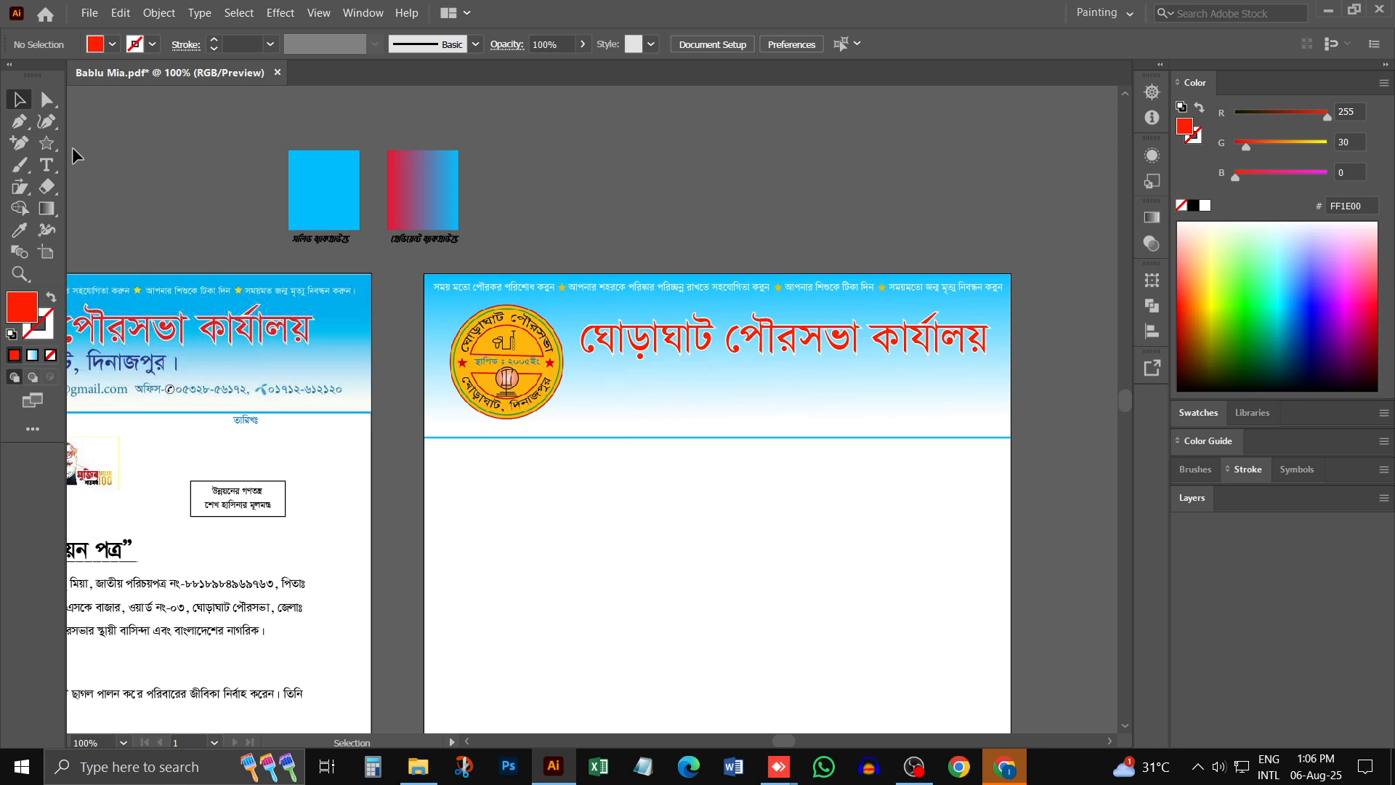
{"action": "key", "text": "t"}
{"action": "left_click", "coordinate": [648, 391]}
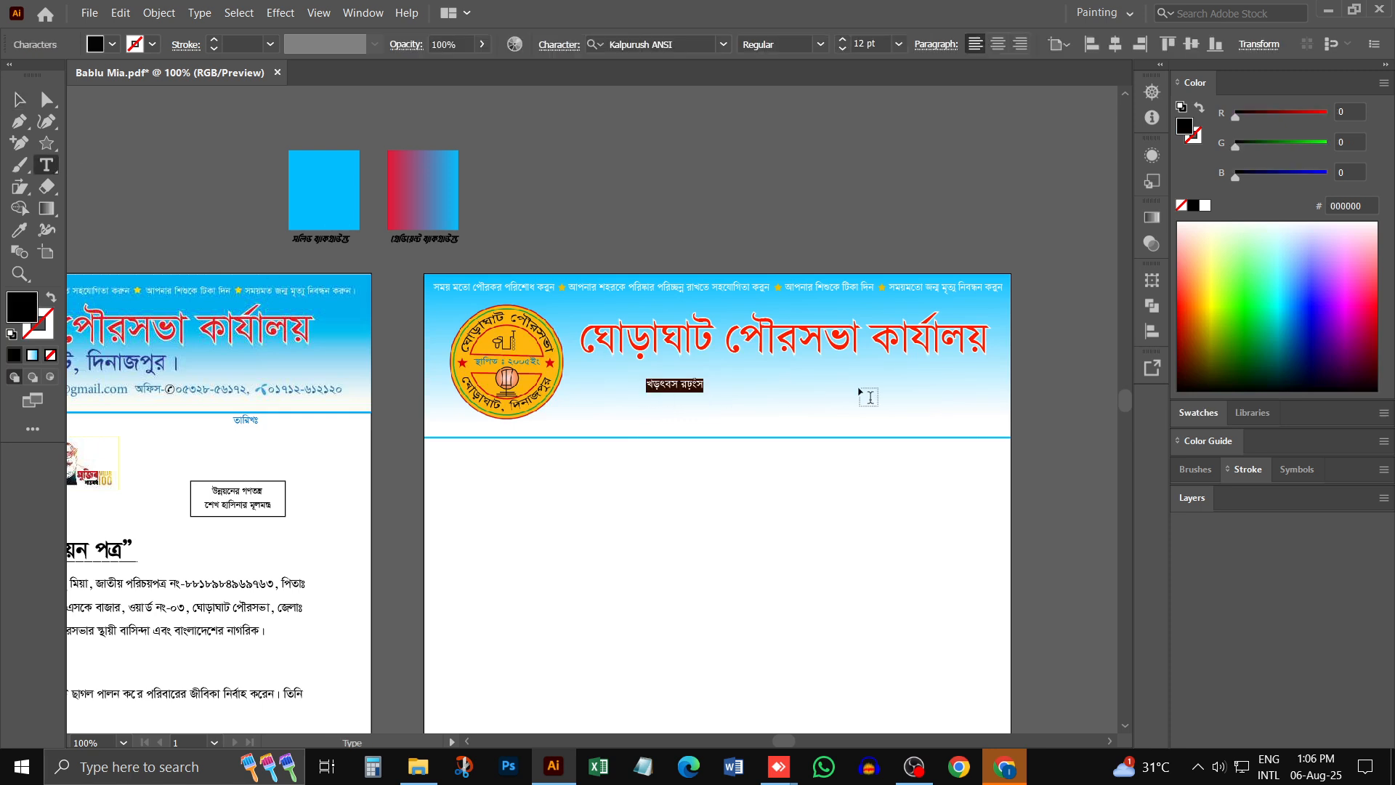
{"action": "type", "text": "ঘো"}
{"action": "key", "text": "BackSpace"}
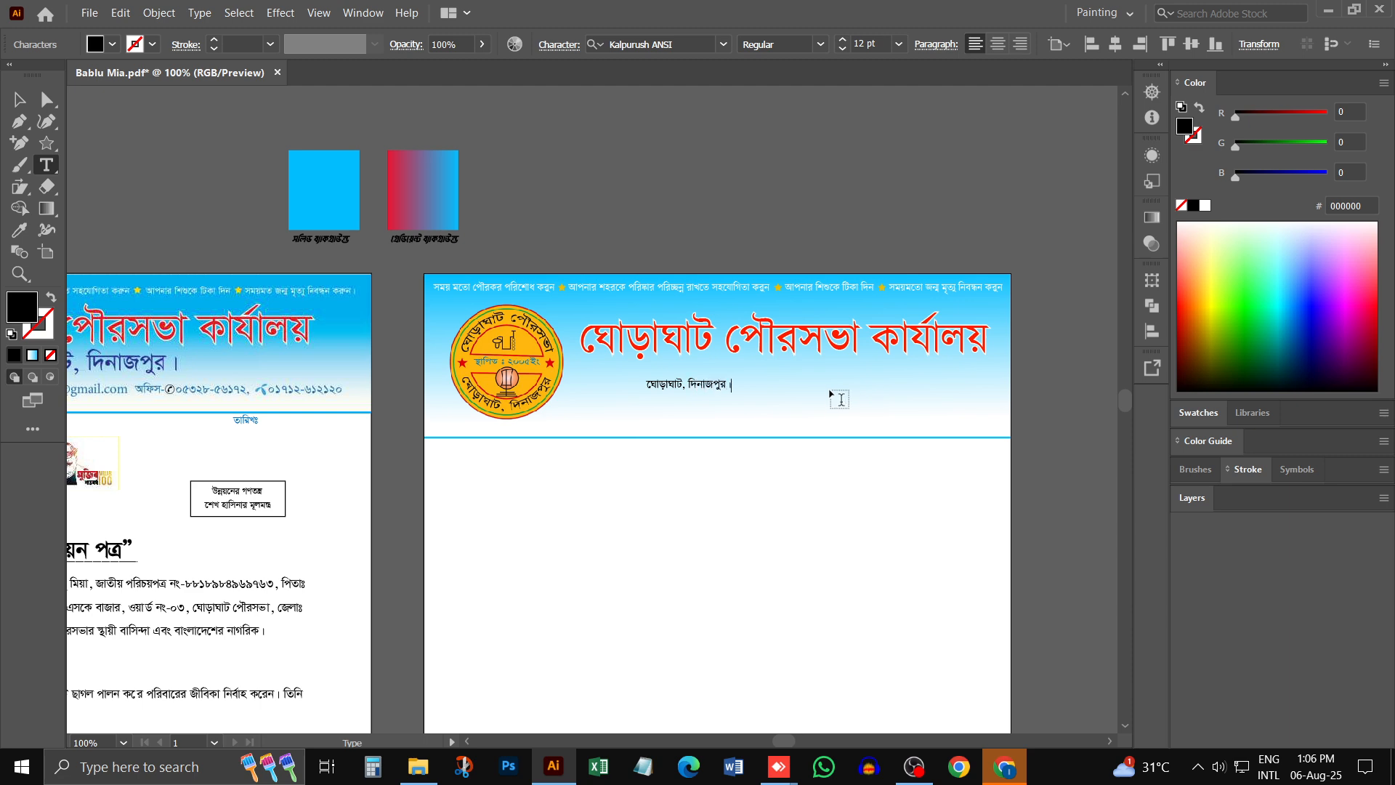
{"action": "key", "text": "Escape"}
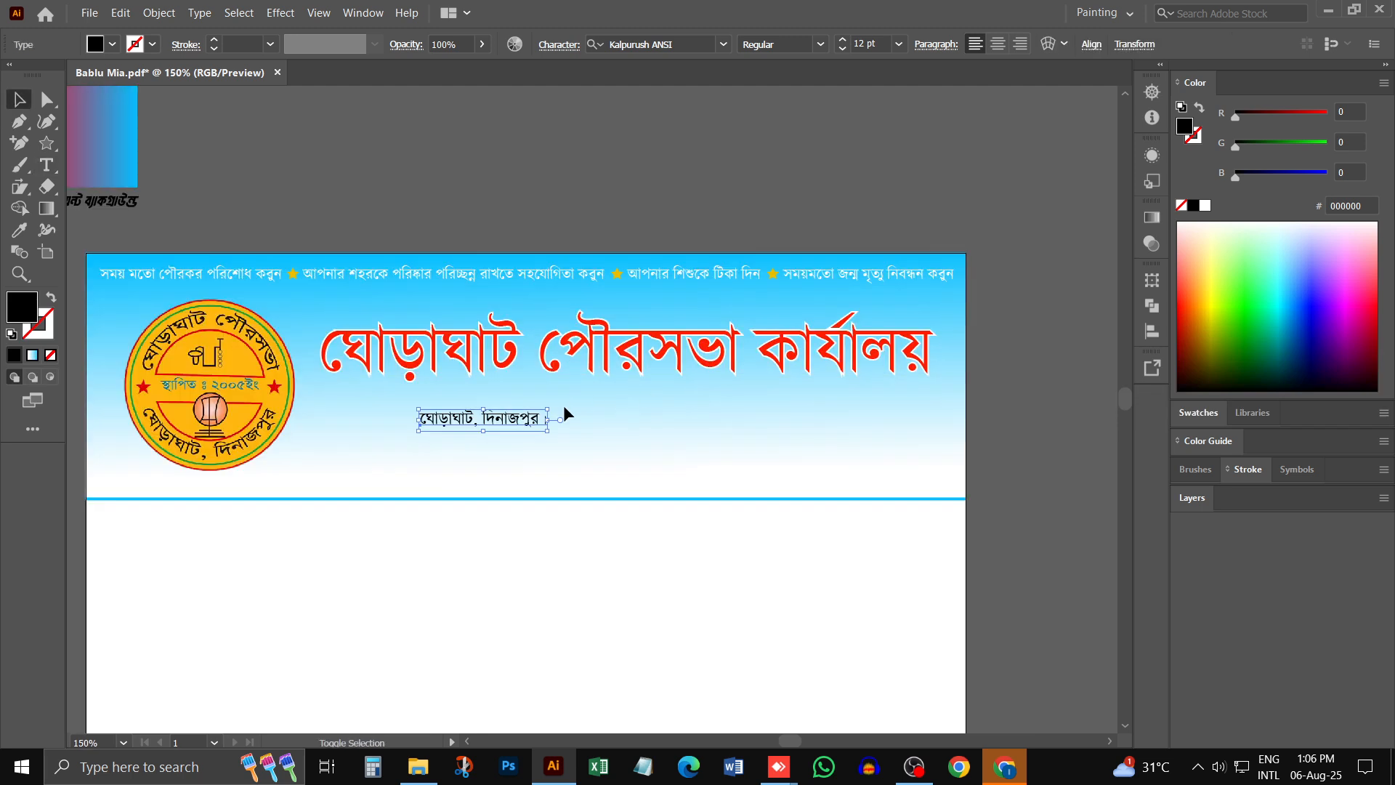
- Enlarge the place line to about 31.29 pt, centre it beneath the title and colour it dark blue 0F0097
{"action": "left_click_drag", "start_coordinate": [550, 430], "coordinate": [652, 449]}
{"action": "left_click_drag", "start_coordinate": [615, 432], "coordinate": [808, 508]}
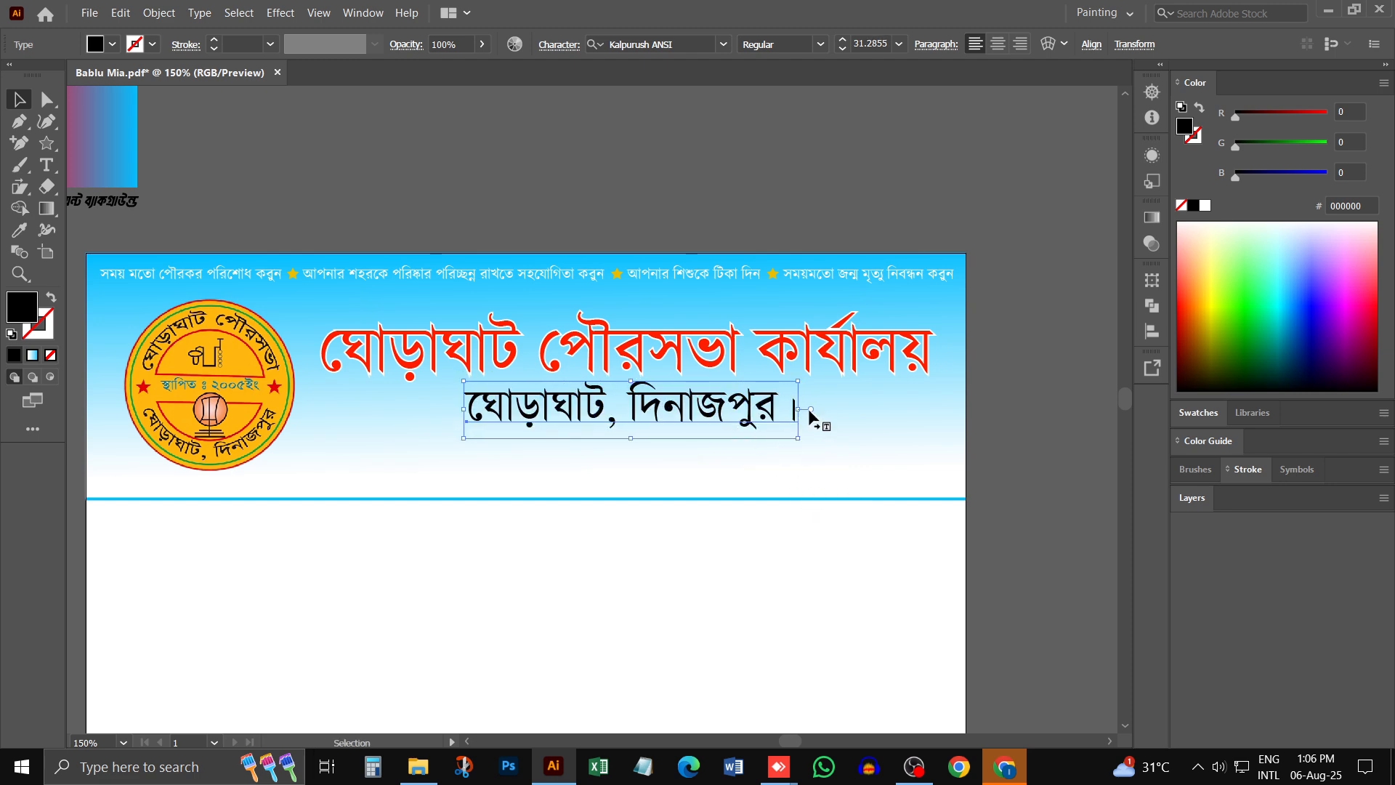
{"action": "left_click_drag", "start_coordinate": [1375, 355], "coordinate": [1319, 332]}
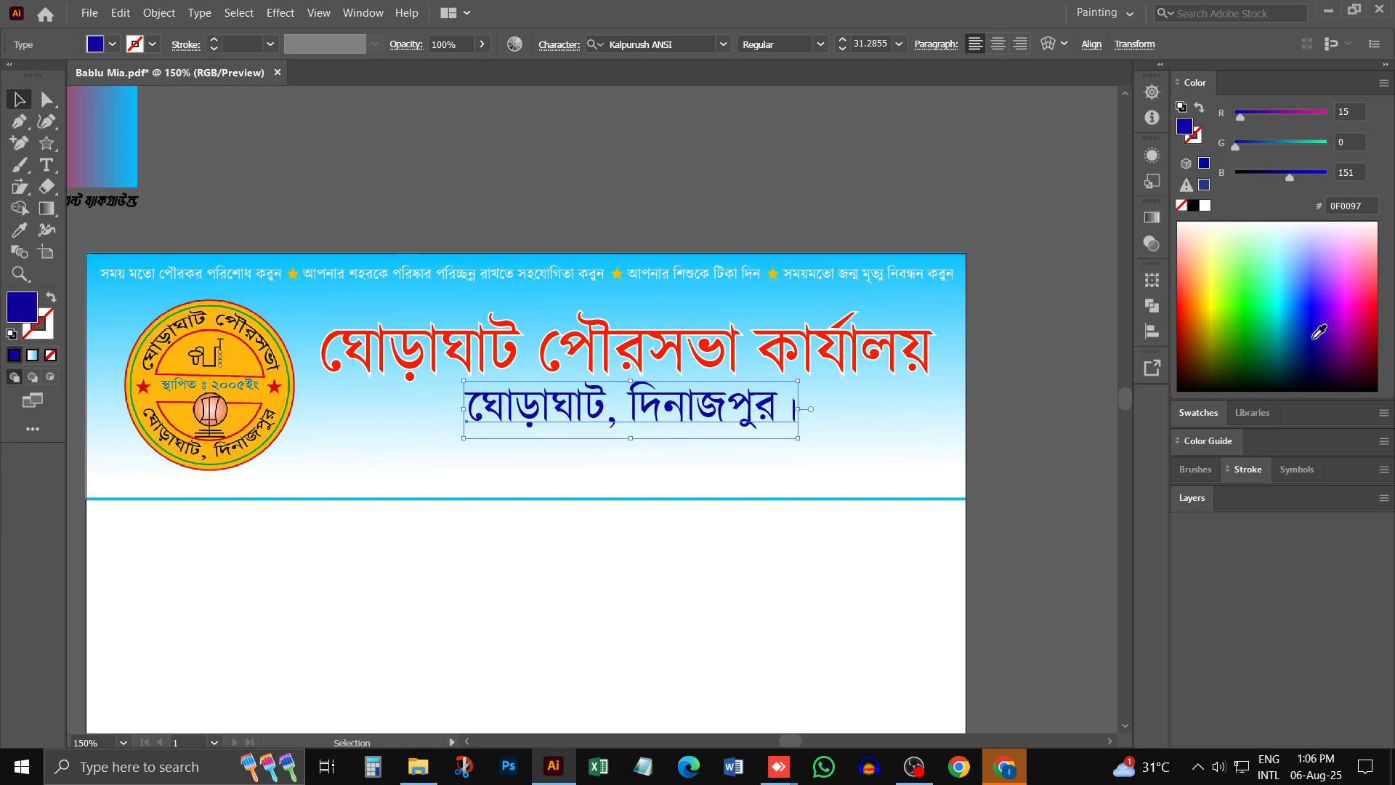
- Compare the new place line with the original letterhead and examine the contact line below it
{"action": "scroll", "coordinate": [542, 352], "scroll_direction": "left", "scroll_amount": 10}
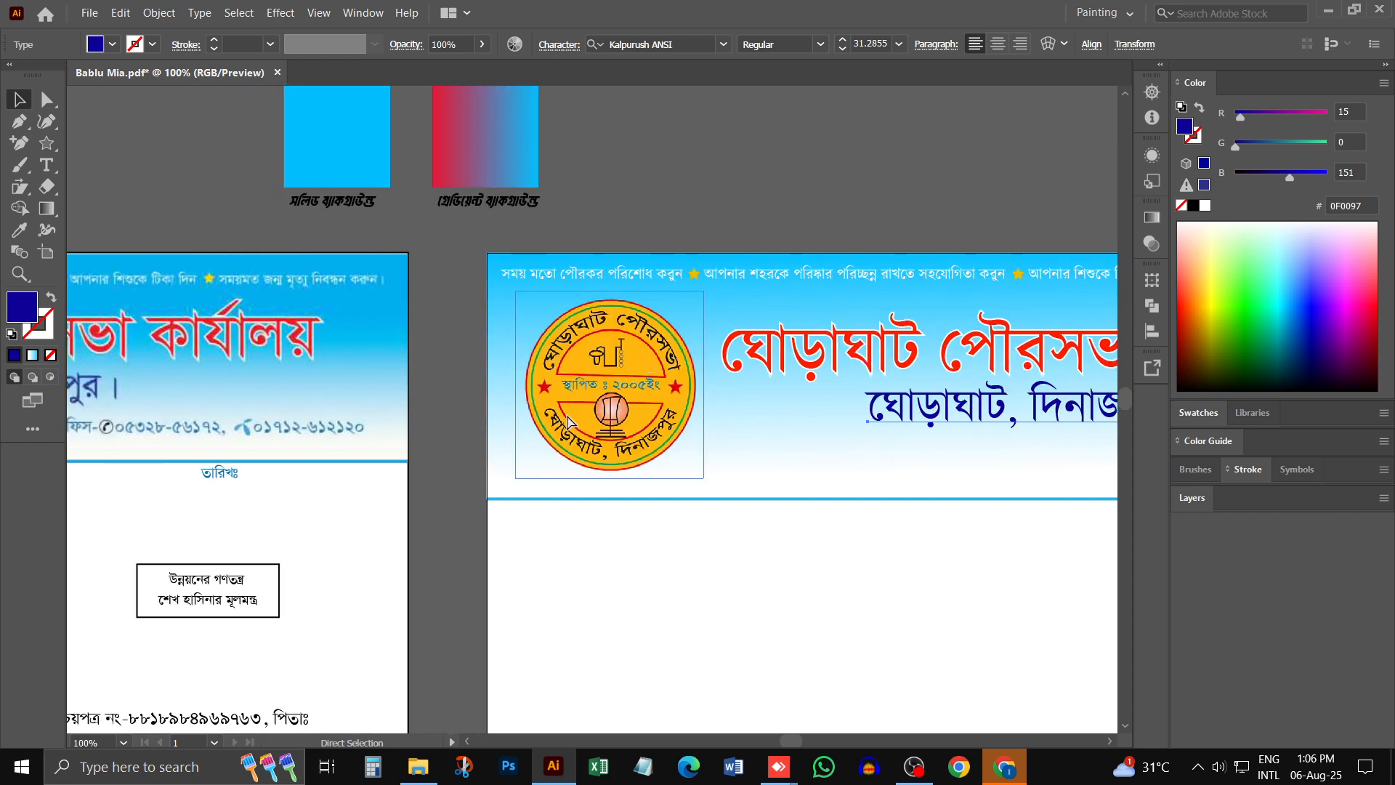
{"action": "key", "text": "ctrl+minus"}
{"action": "scroll", "coordinate": [249, 417], "scroll_direction": "down", "scroll_amount": 6}
{"action": "left_click", "coordinate": [166, 346], "text": "ctrl"}
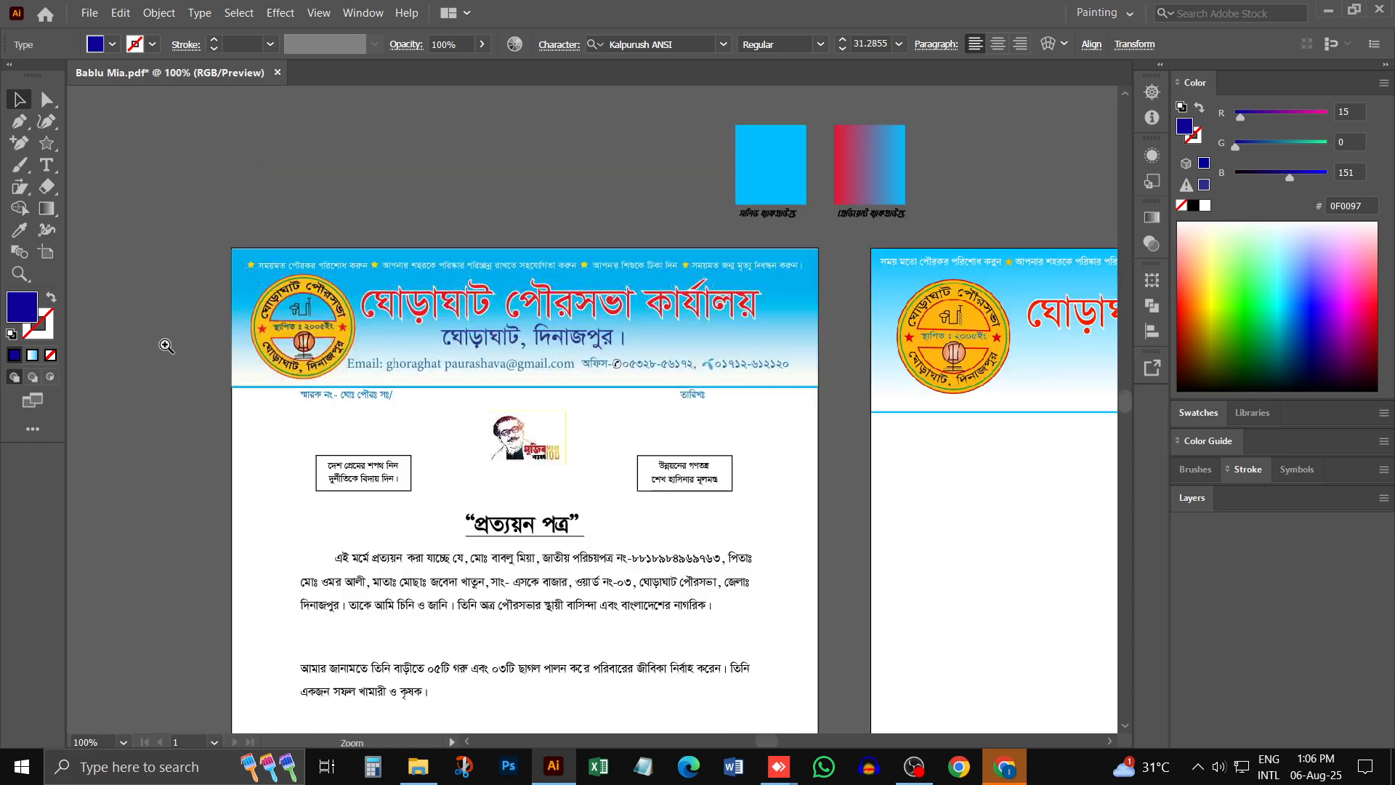
{"action": "left_click_drag", "start_coordinate": [755, 393], "coordinate": [511, 392]}
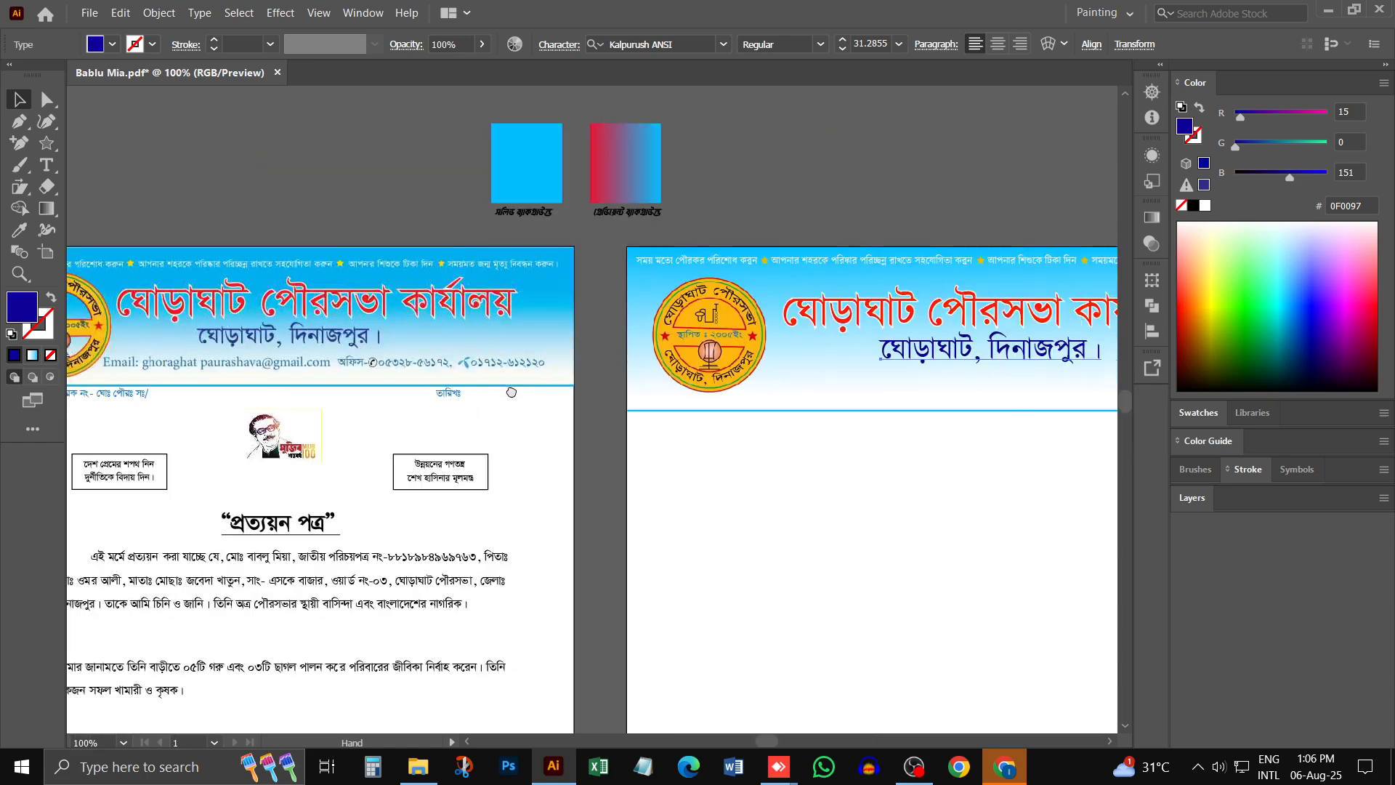
{"action": "left_click_drag", "start_coordinate": [922, 456], "coordinate": [642, 411]}
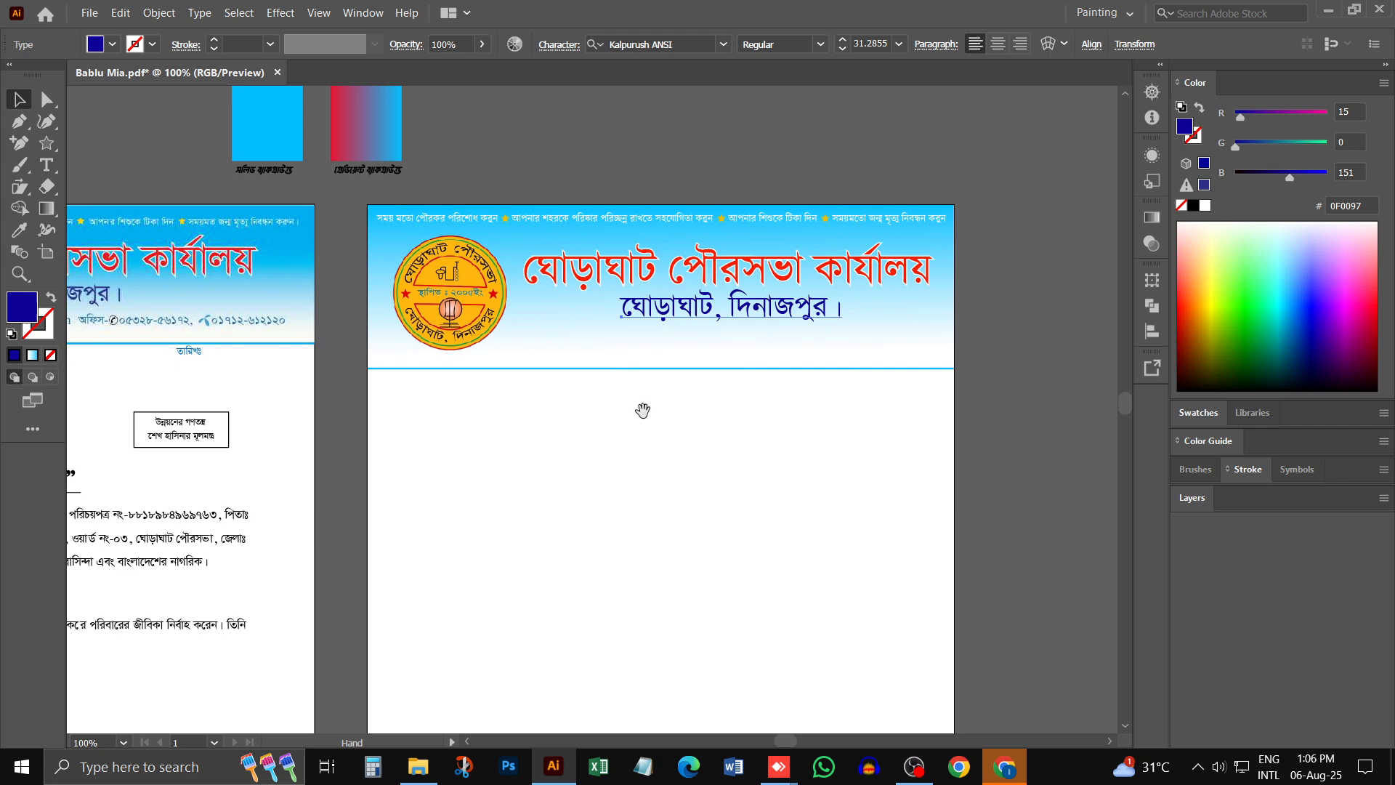
{"action": "left_click", "coordinate": [708, 347], "text": "ctrl"}
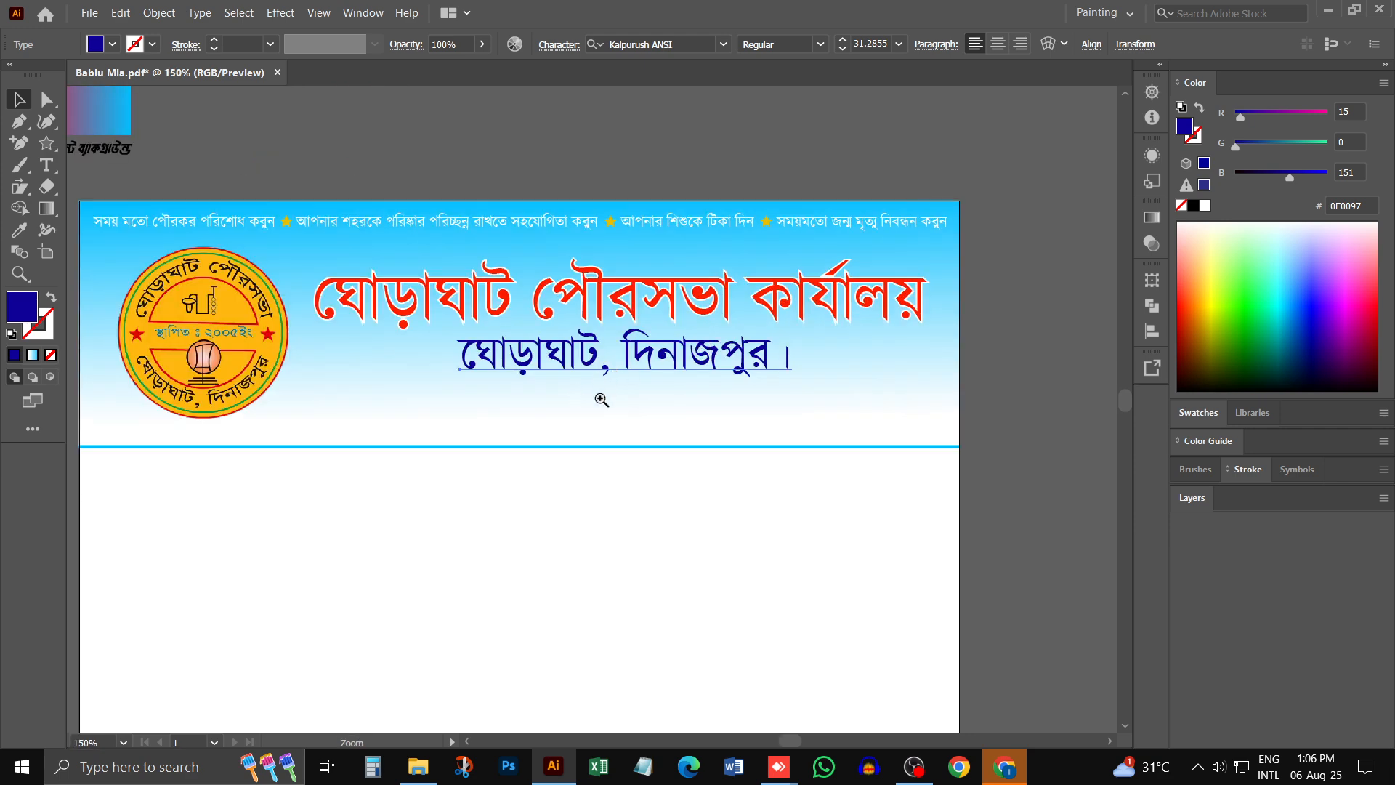
{"action": "left_click_drag", "start_coordinate": [452, 442], "coordinate": [453, 403]}
- Add a 12 pt text line with the office's e-mail address below the blue place line
{"action": "left_click", "coordinate": [46, 165]}
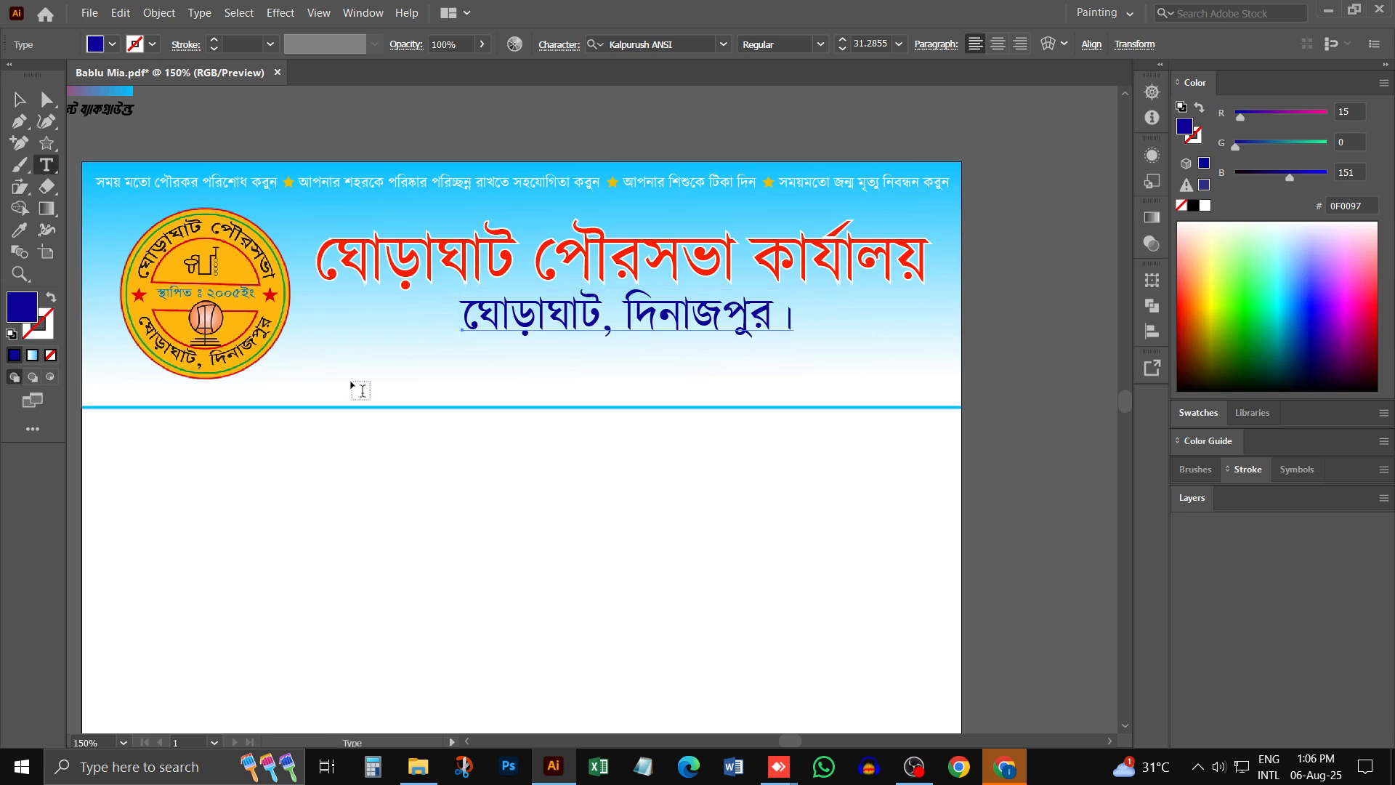
{"action": "left_click", "coordinate": [340, 374]}
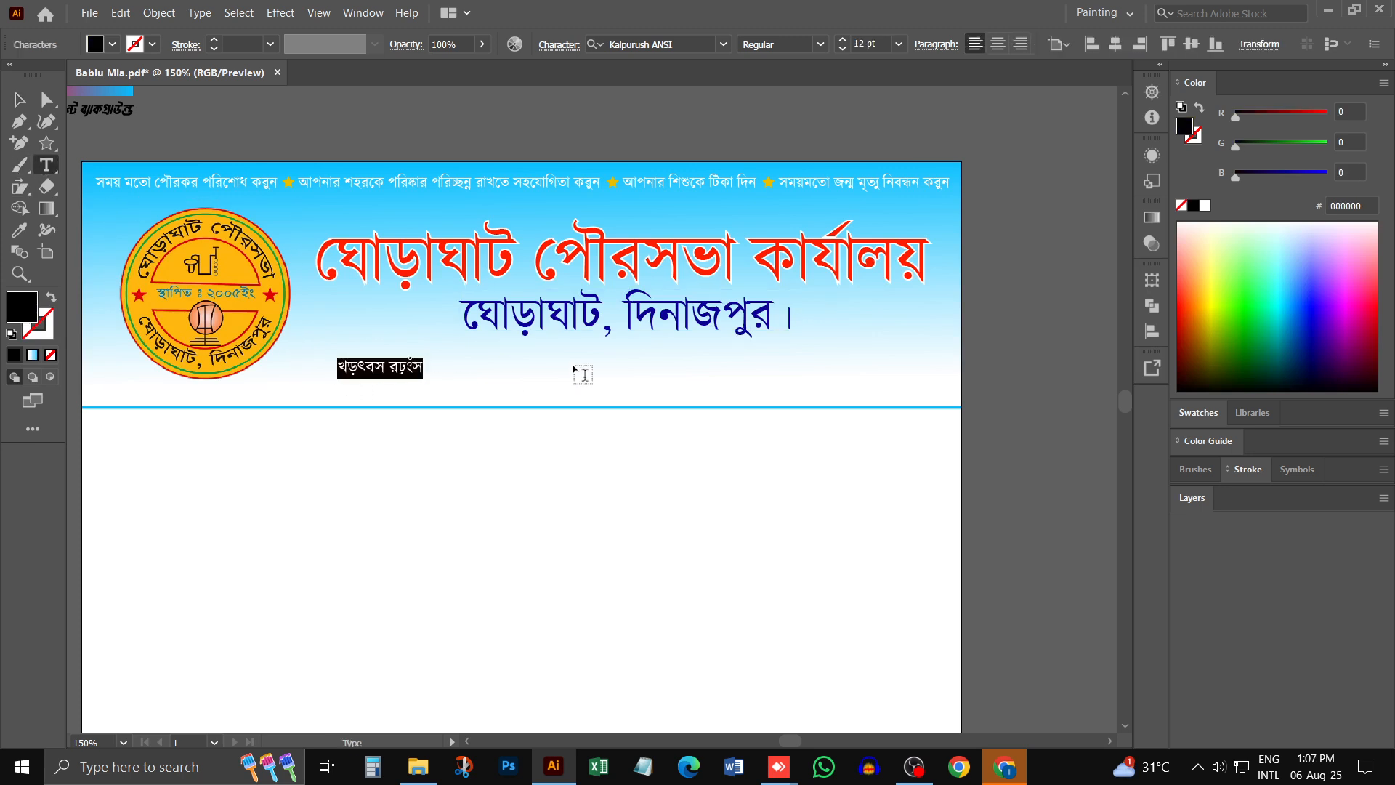
{"action": "key", "text": "BackSpace"}
{"action": "type", "text": "ব"}
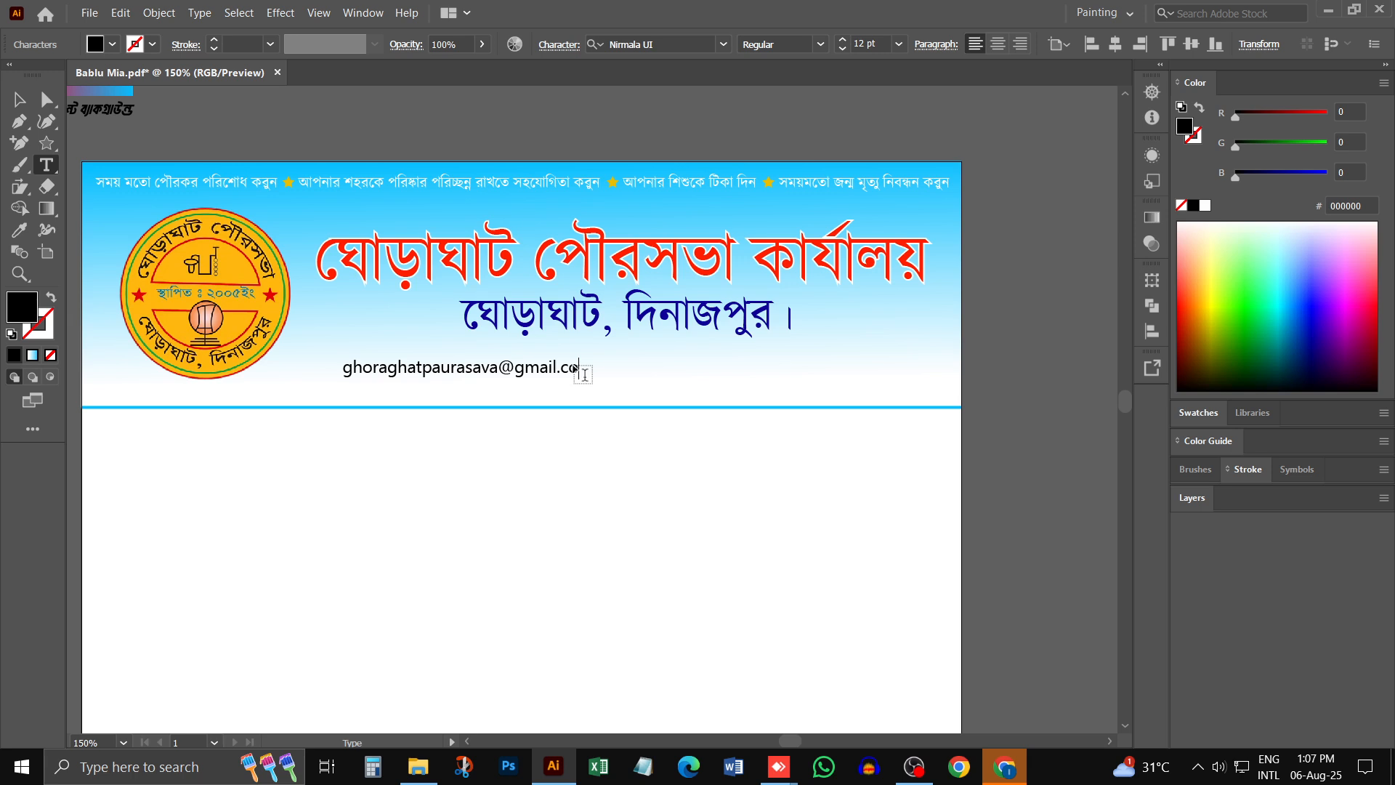
{"action": "left_click", "coordinate": [19, 99]}
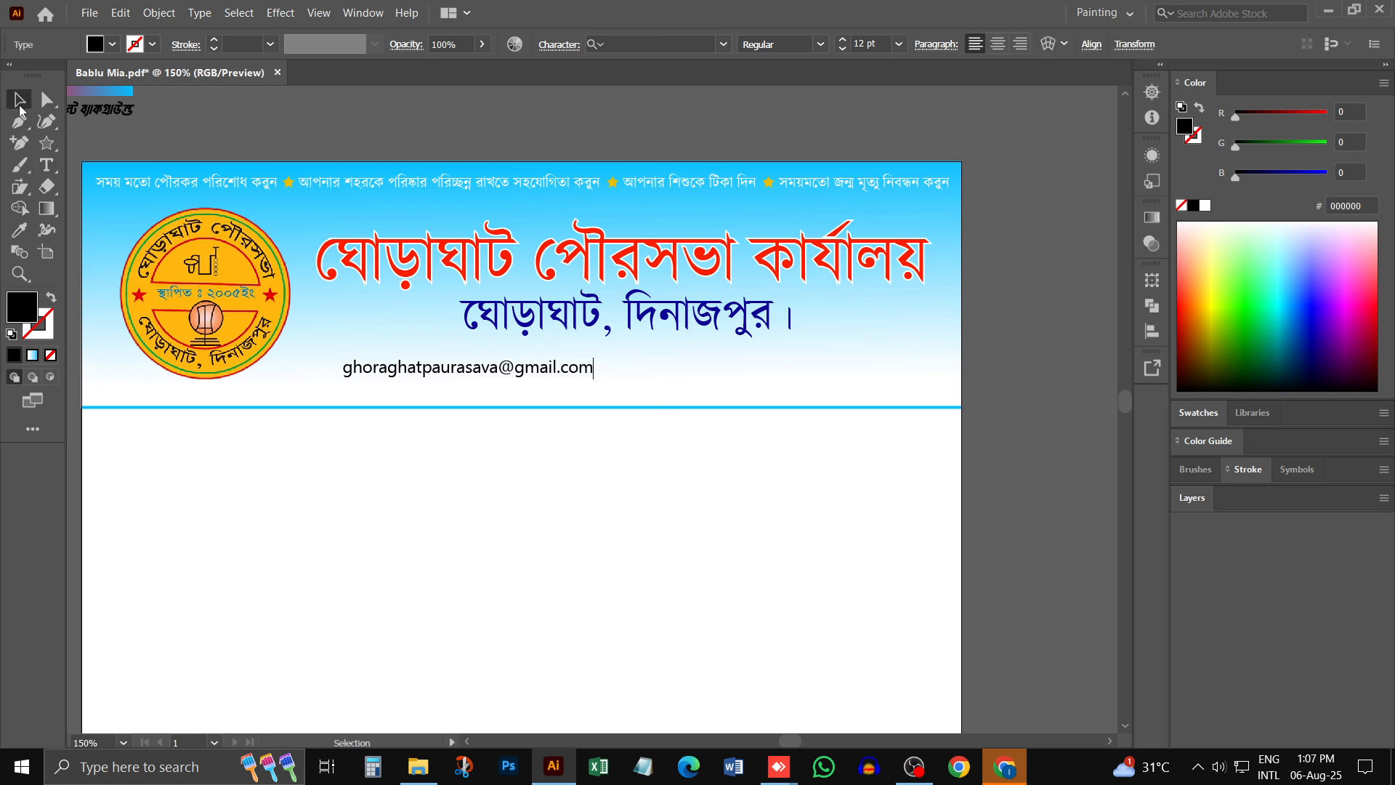
{"action": "left_click", "coordinate": [458, 457]}
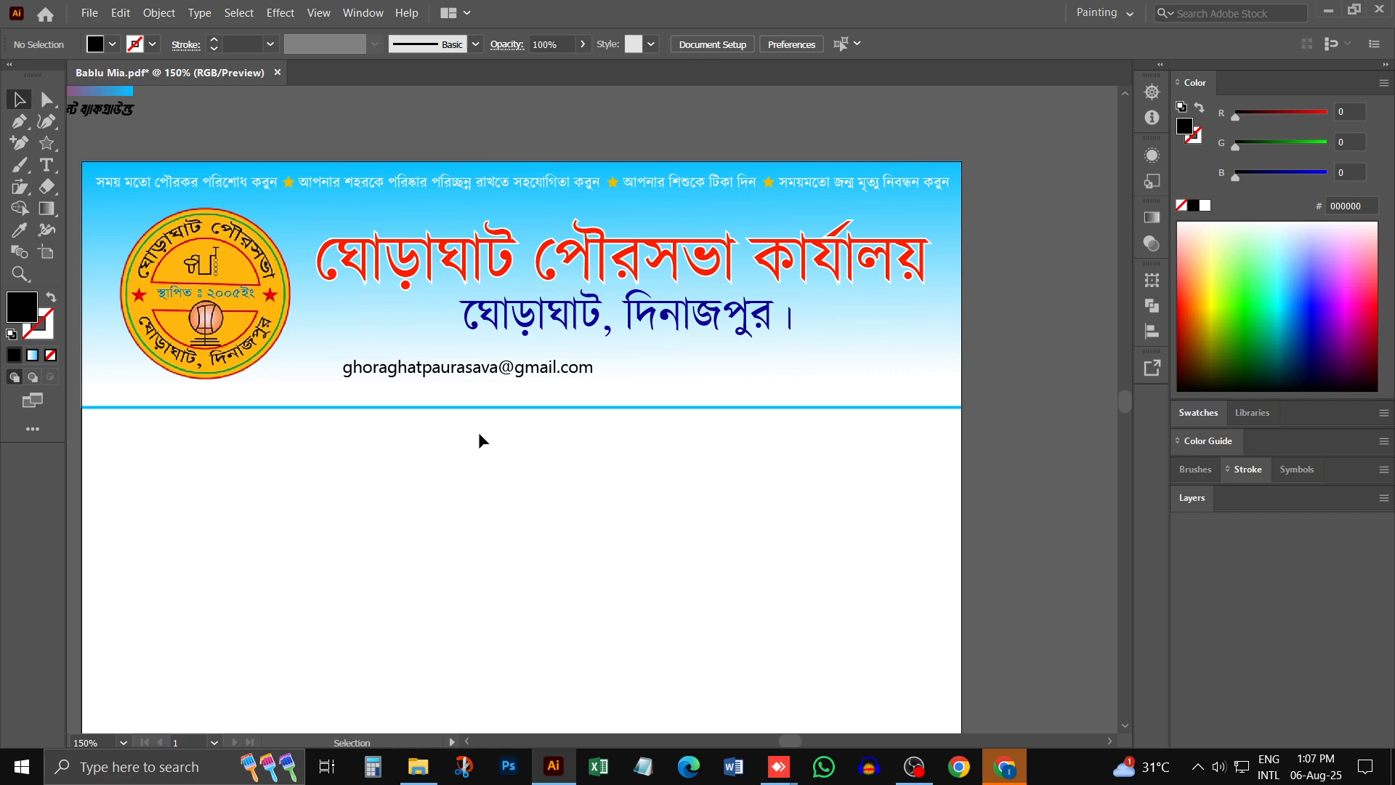
- Add a 12 pt Kalpurush ANSI text label অফিস- beside the e-mail address, following the original letterhead's contact line
{"action": "key", "text": "alt"}
{"action": "key", "text": "t"}
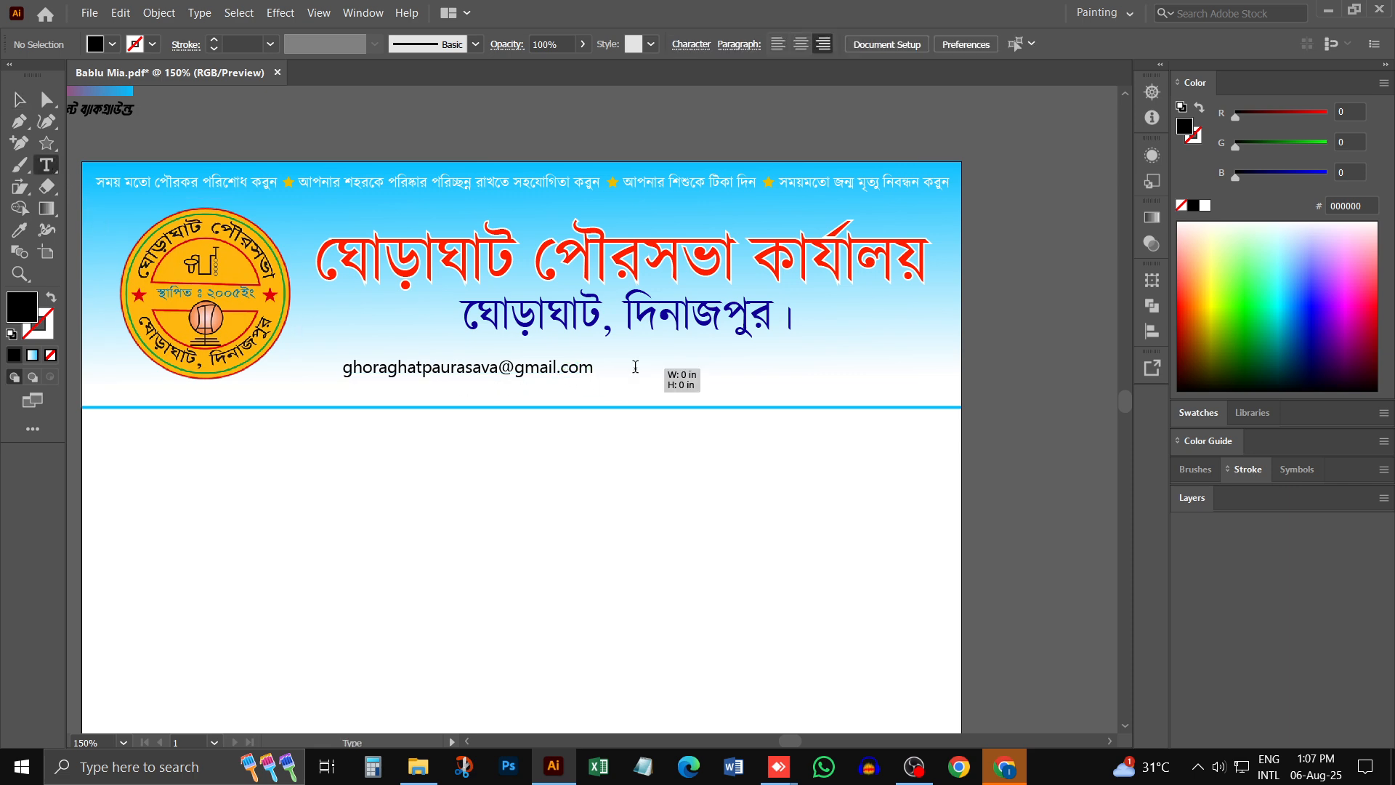
{"action": "left_click", "coordinate": [636, 370]}
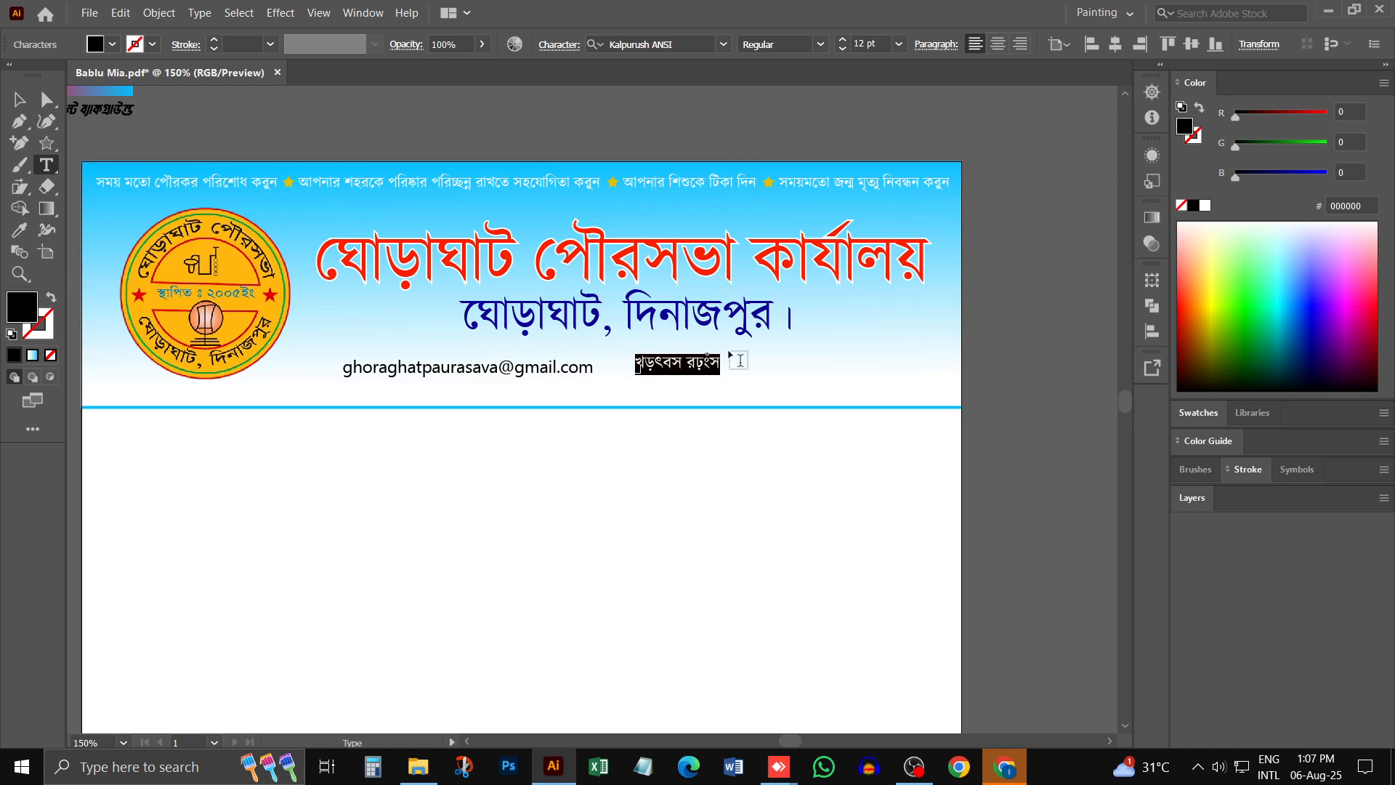
{"action": "scroll", "coordinate": [551, 377], "scroll_direction": "left", "scroll_amount": 6}
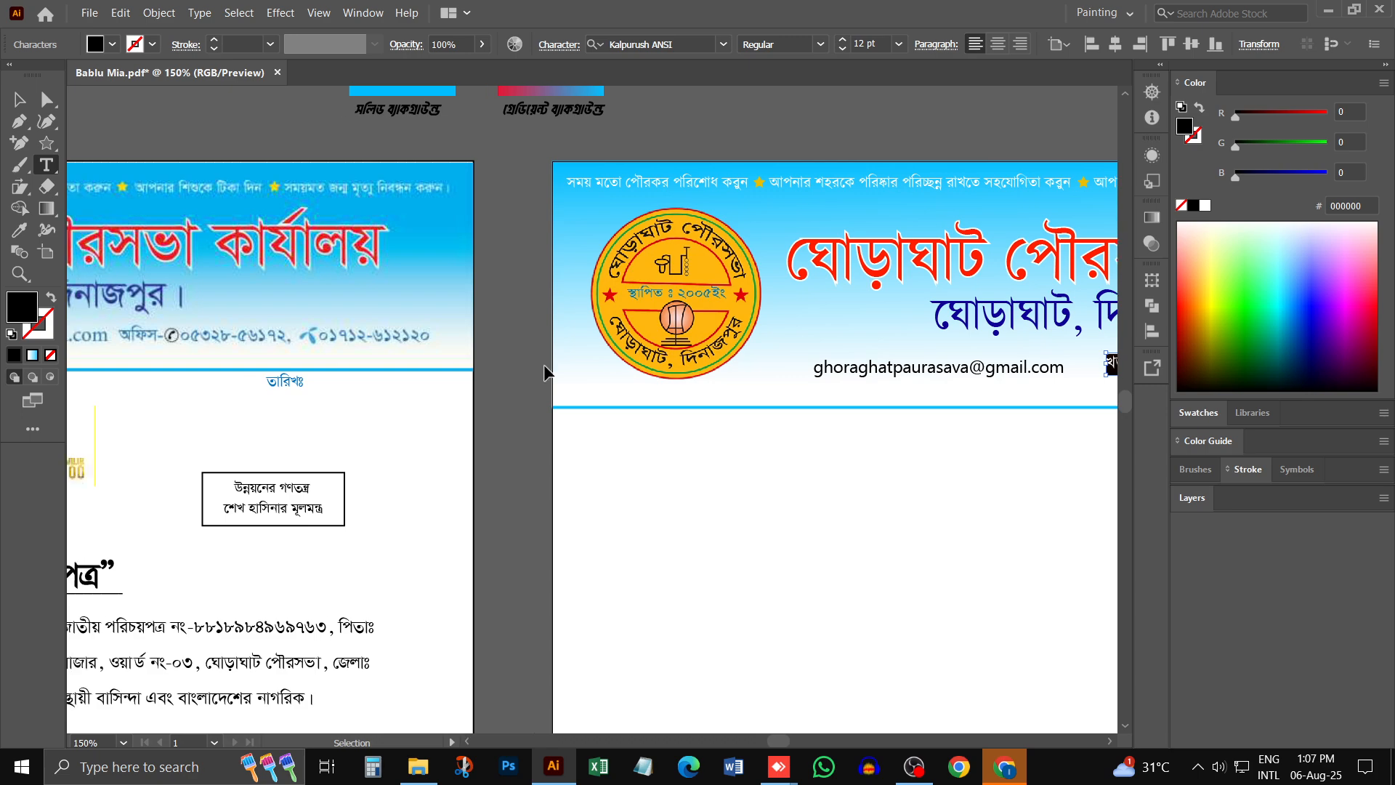
{"action": "scroll", "coordinate": [545, 358], "scroll_direction": "left", "scroll_amount": 2}
{"action": "scroll", "coordinate": [669, 368], "scroll_direction": "right", "scroll_amount": 3}
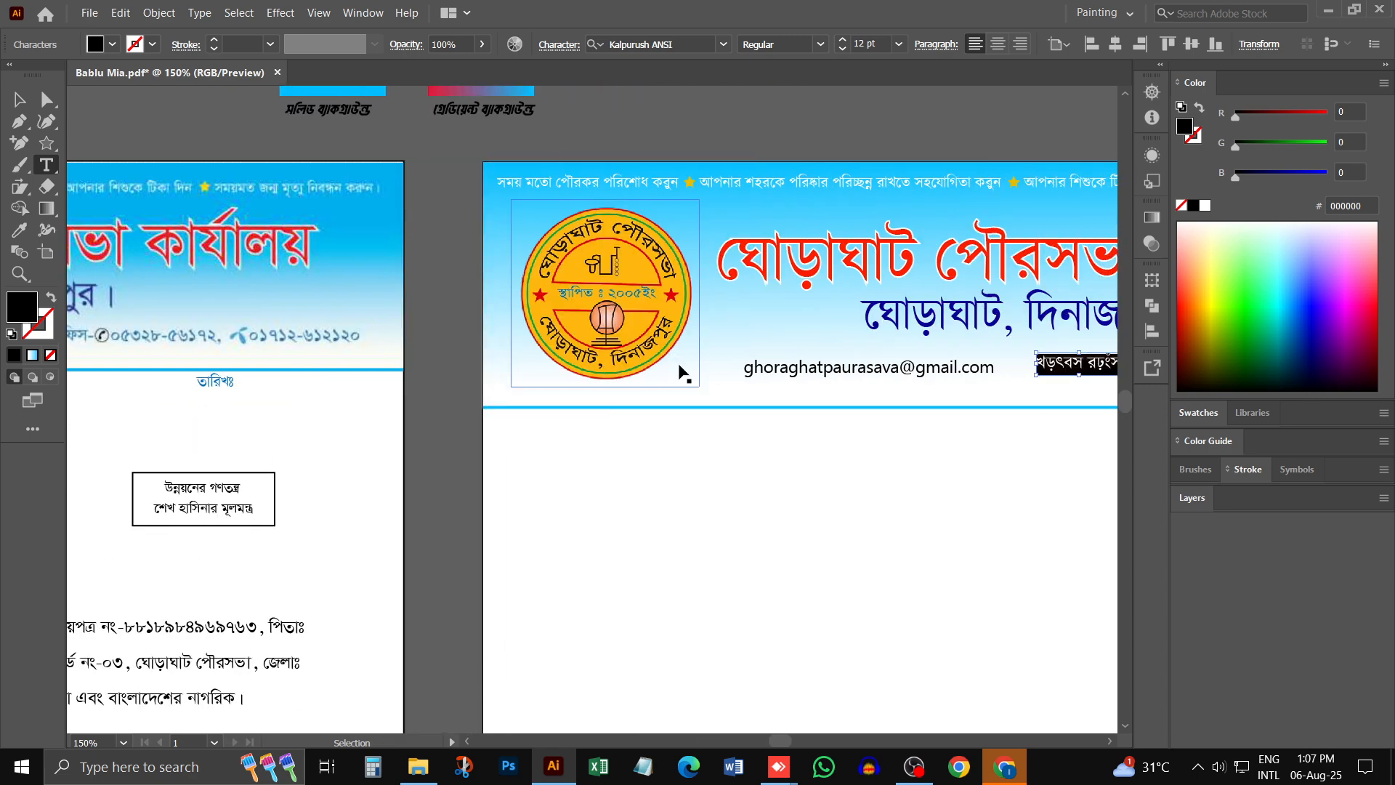
{"action": "scroll", "coordinate": [683, 372], "scroll_direction": "right", "scroll_amount": 5}
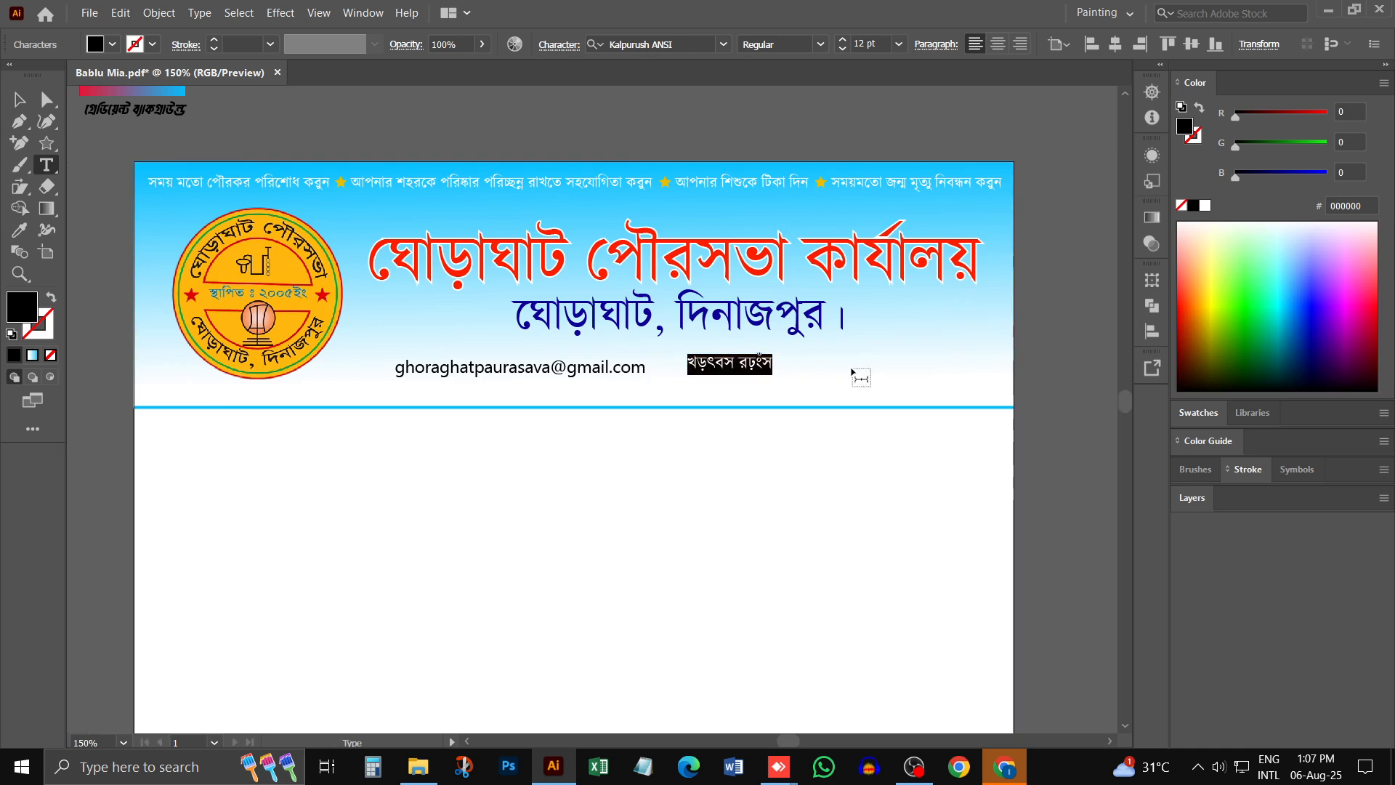
{"action": "type", "text": "ঋফ"}
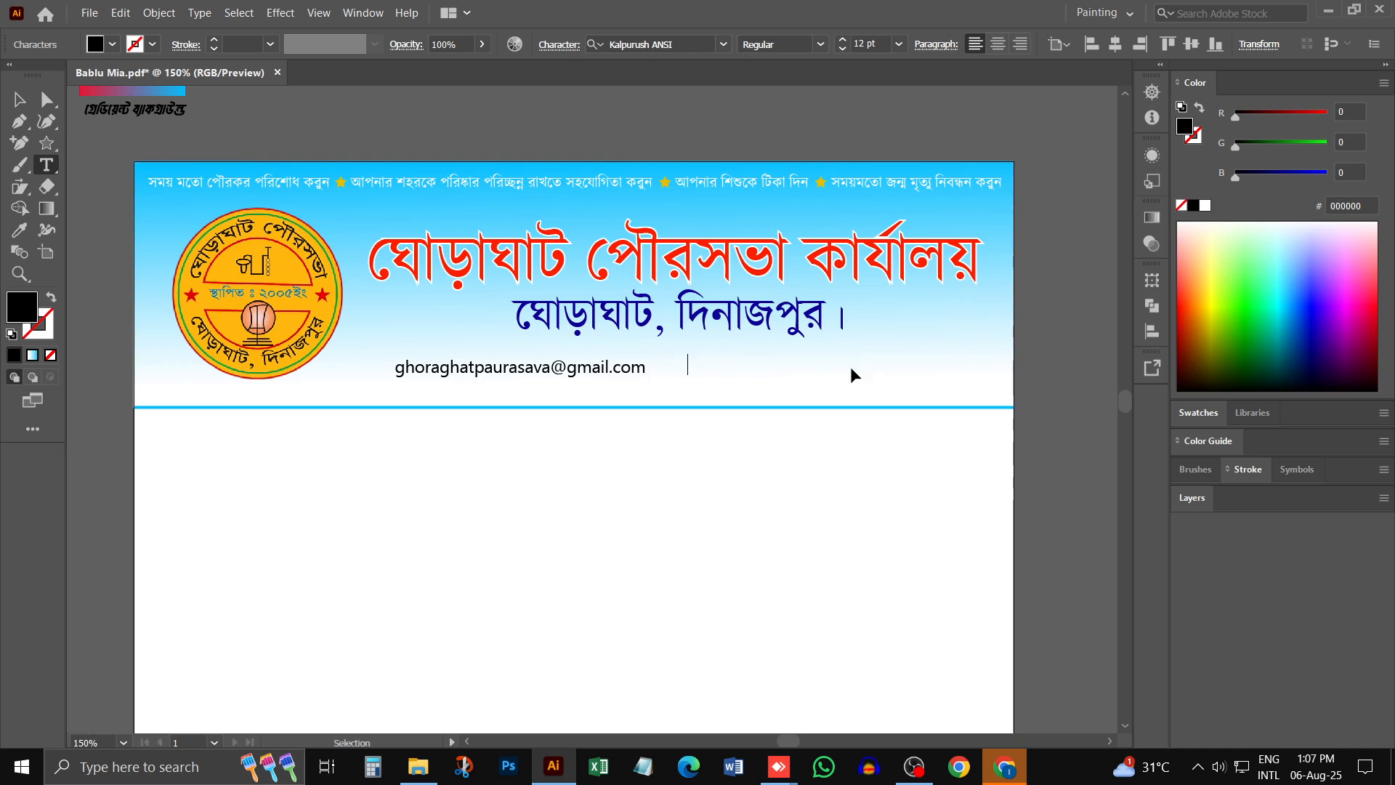
{"action": "type", "text": "অ"}
{"action": "key", "text": "BackSpace"}
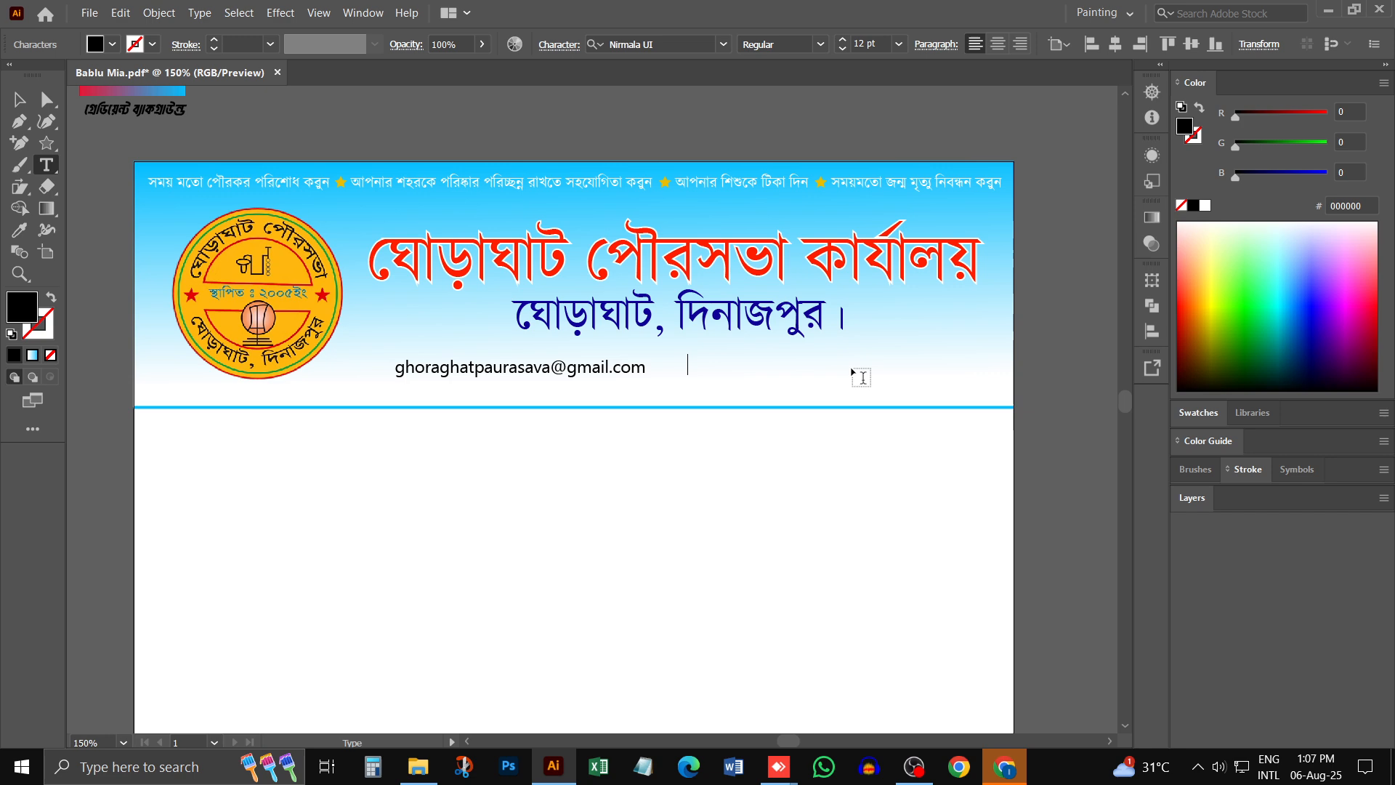
{"action": "type", "text": "fF"}
{"action": "key", "text": "ctrl+alt+v"}
{"action": "type", "text": "F"}
{"action": "key", "text": "BackSpace"}
{"action": "key", "text": "BackSpace"}
{"action": "type", "text": "অ"}
{"action": "key", "text": "ctrl+z"}
{"action": "key", "text": "BackSpace"}
{"action": "type", "text": "আ"}
{"action": "scroll", "coordinate": [609, 334], "scroll_direction": "left", "scroll_amount": 10}
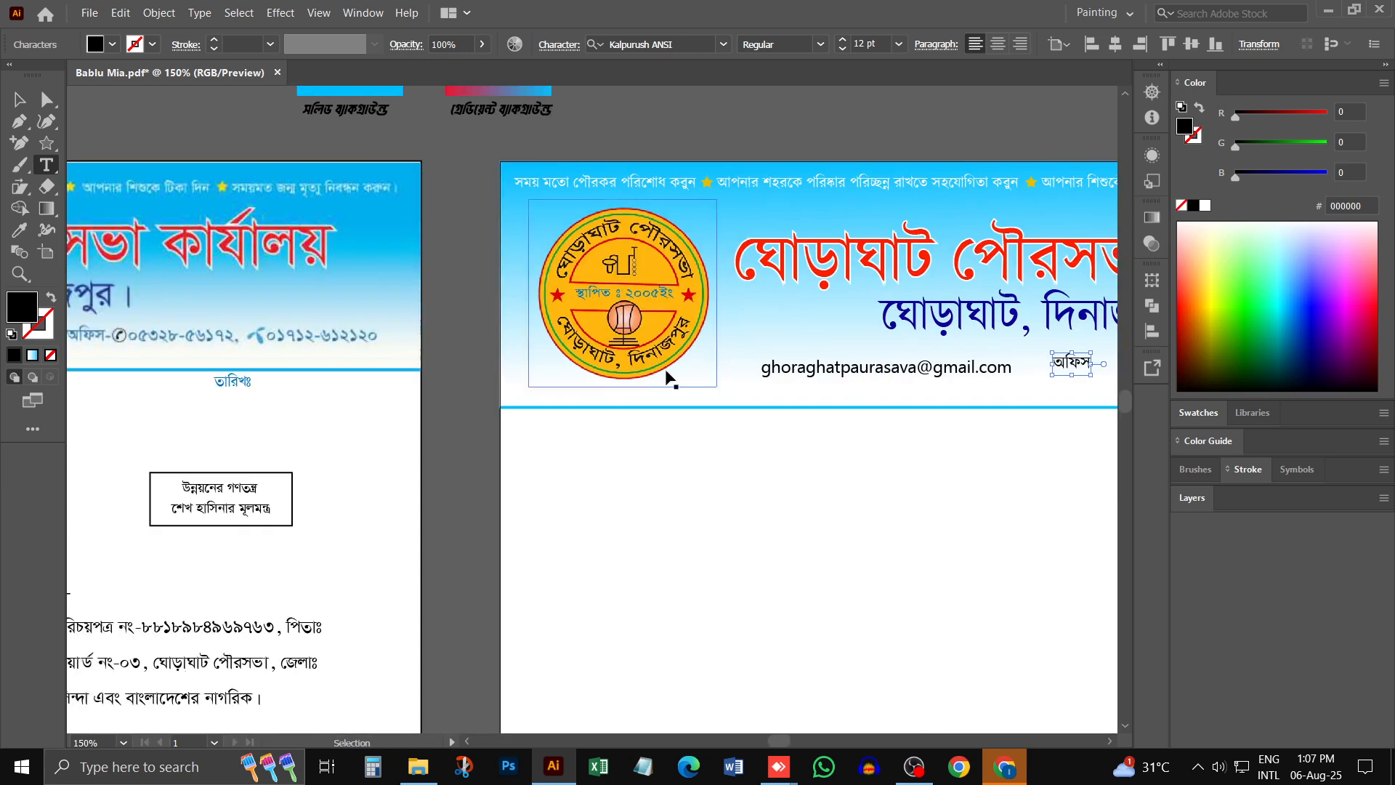
{"action": "scroll", "coordinate": [799, 385], "scroll_direction": "right", "scroll_amount": 10}
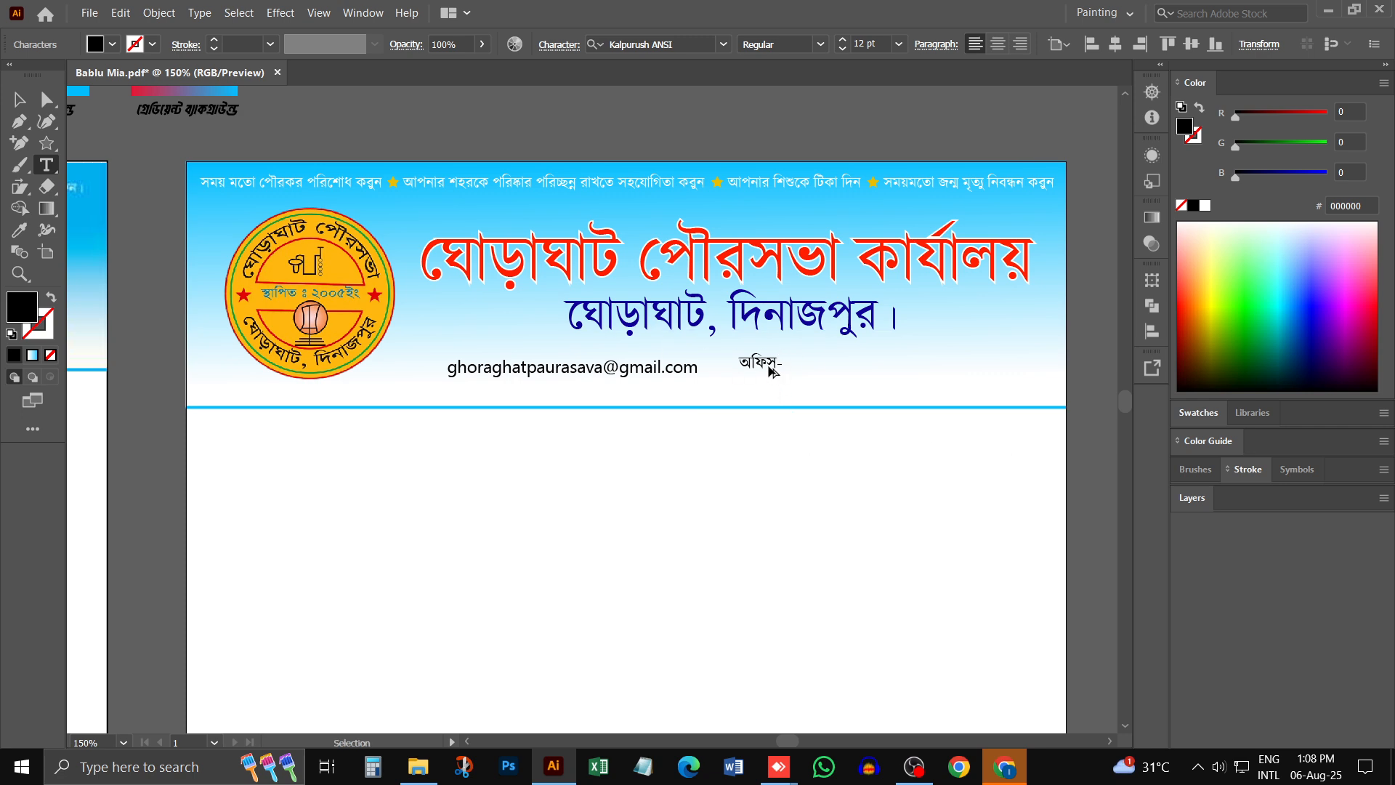
- Duplicate the অফিস- label beside itself and replace the copy's text with the office phone number in Bengali digits
{"action": "left_click_drag", "start_coordinate": [769, 365], "coordinate": [838, 364]}
{"action": "triple_click", "coordinate": [838, 365]}
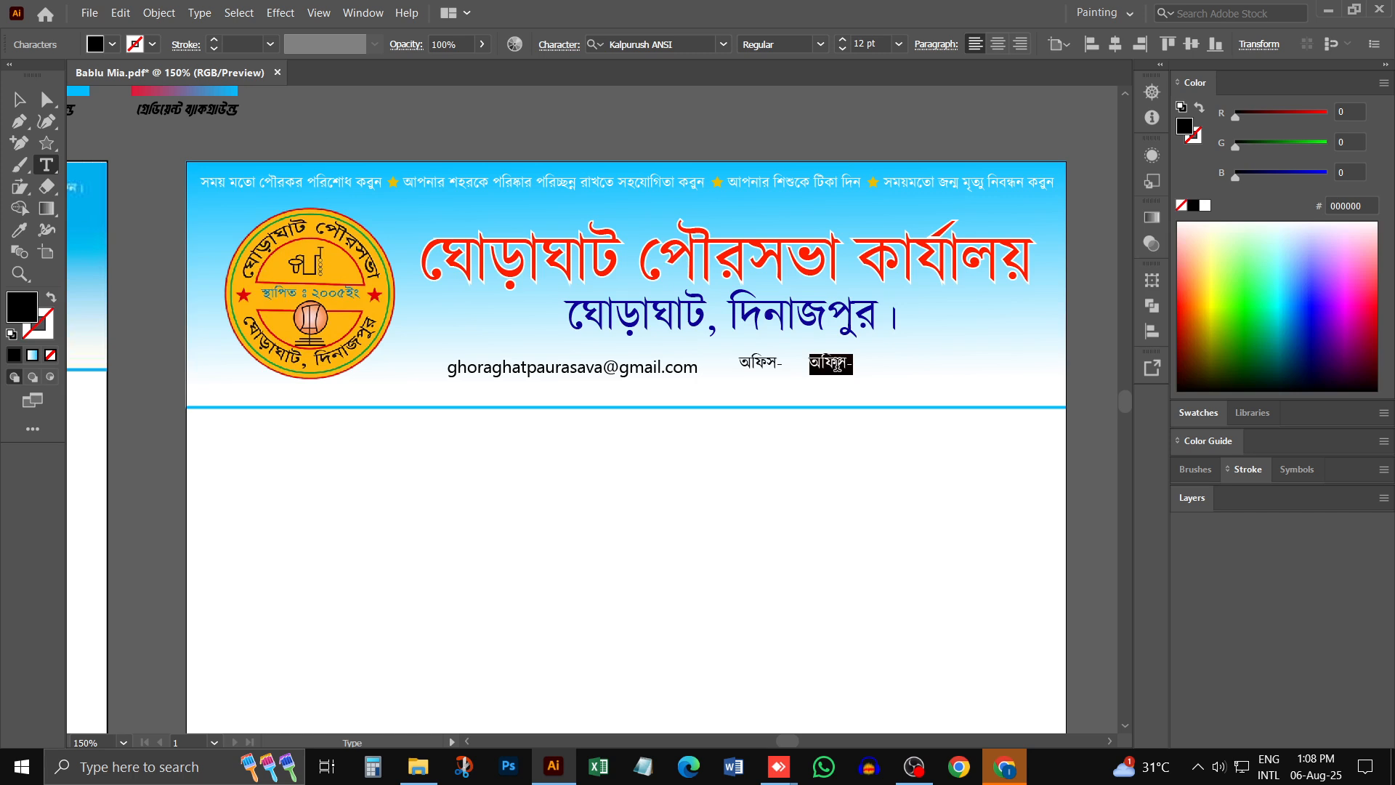
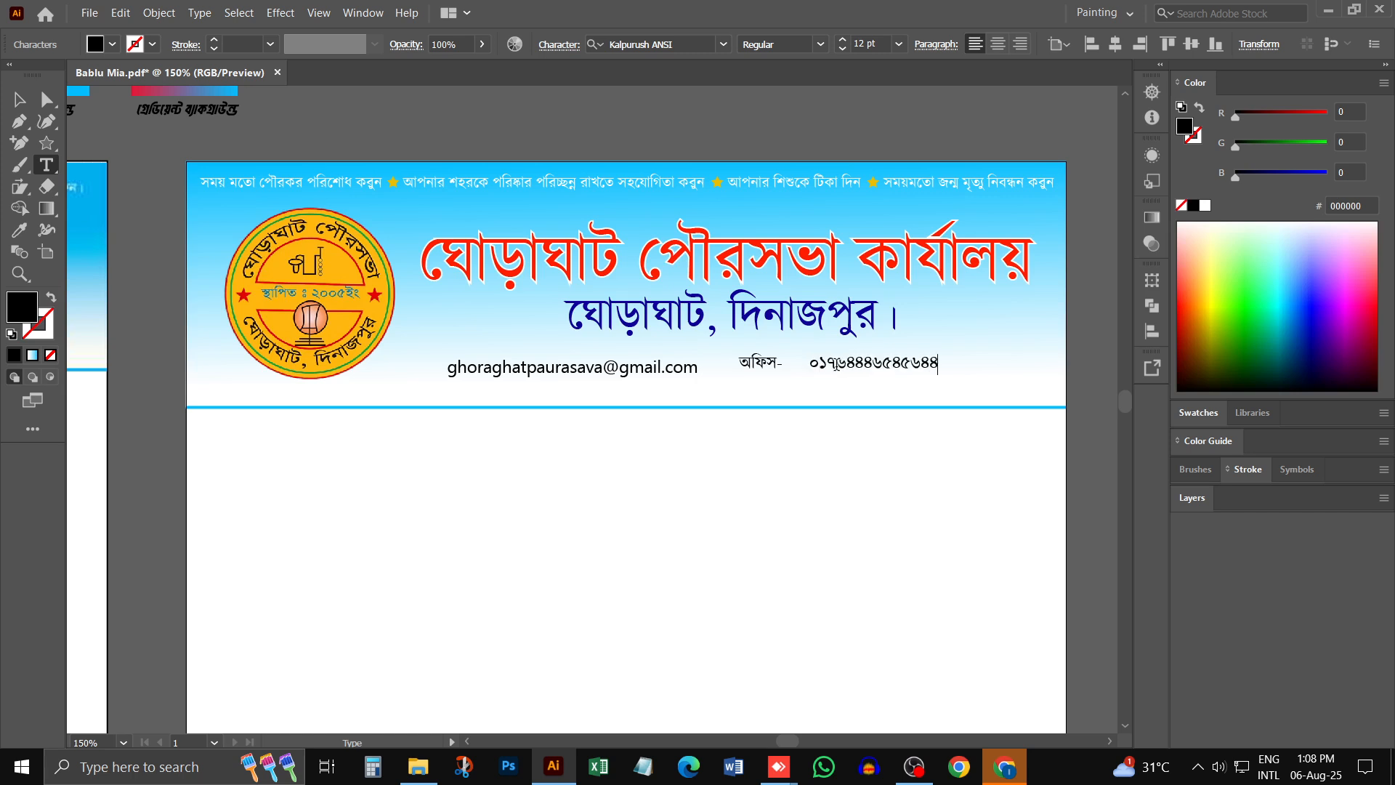
{"action": "key", "text": "Escape"}
- Place a copy of the phone number further along the contact line as the second number
{"action": "scroll", "coordinate": [901, 385], "scroll_direction": "right", "scroll_amount": 3}
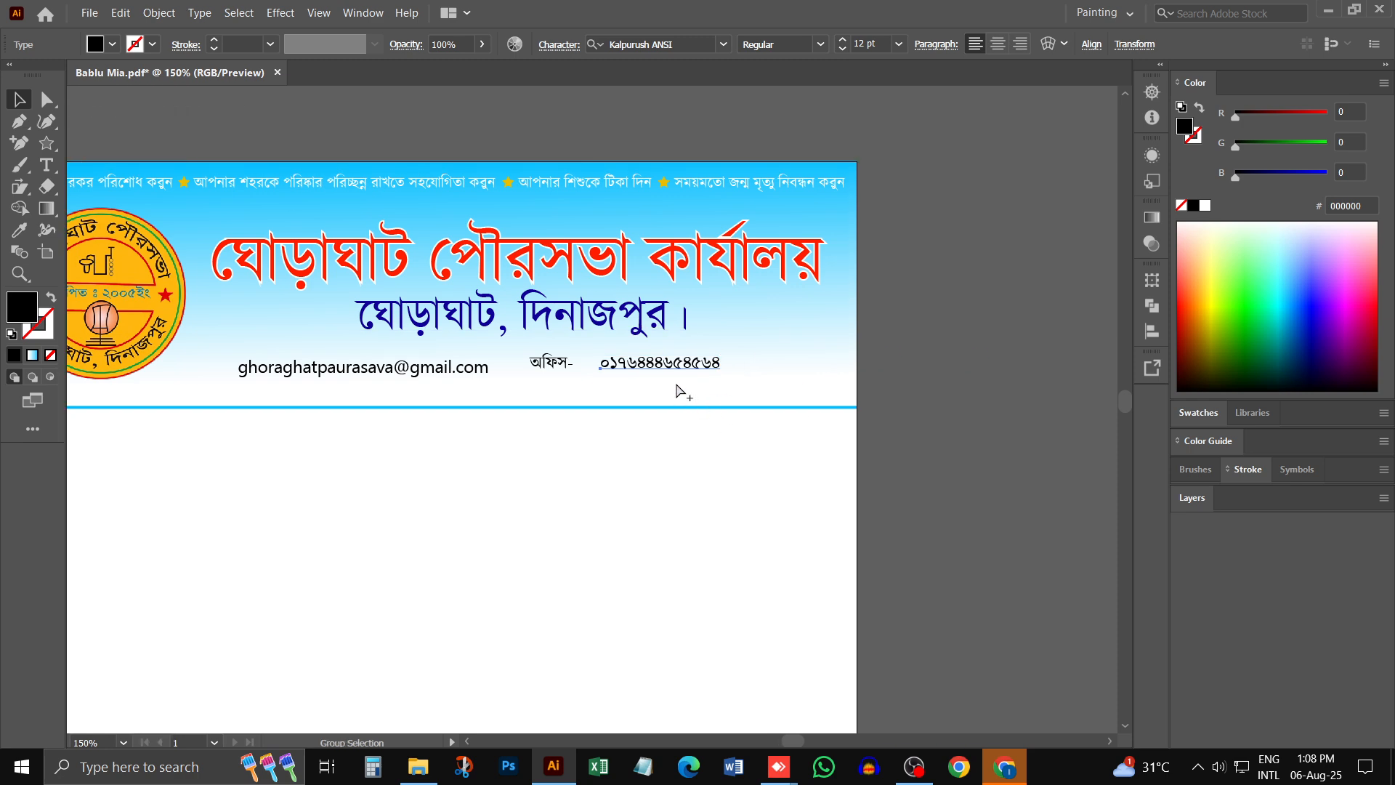
{"action": "left_click_drag", "start_coordinate": [717, 367], "coordinate": [896, 372]}
{"action": "left_click", "coordinate": [908, 385]}
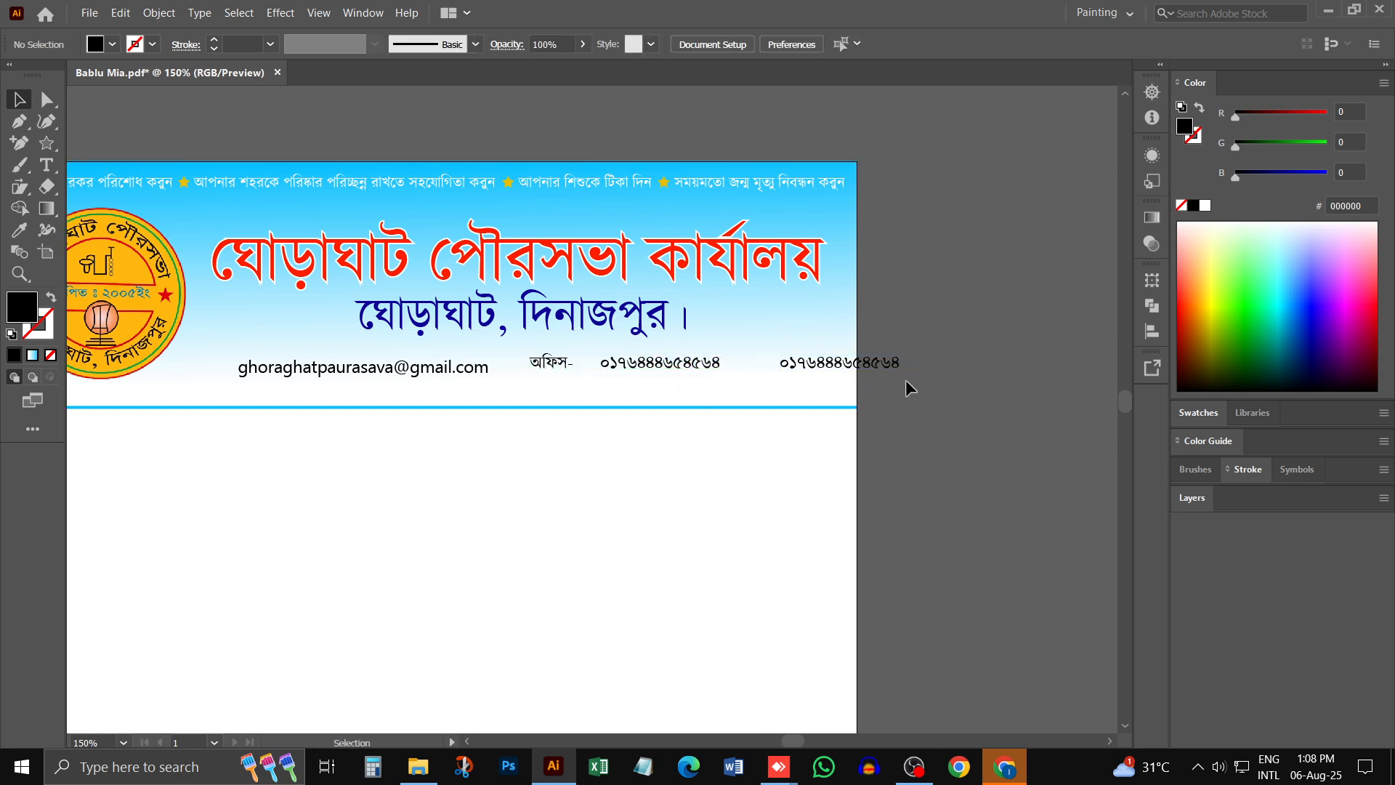
- Colour the e-mail address, the অফিস- label and both phone numbers light blue 00A9DB
{"action": "left_click_drag", "start_coordinate": [595, 412], "coordinate": [233, 391]}
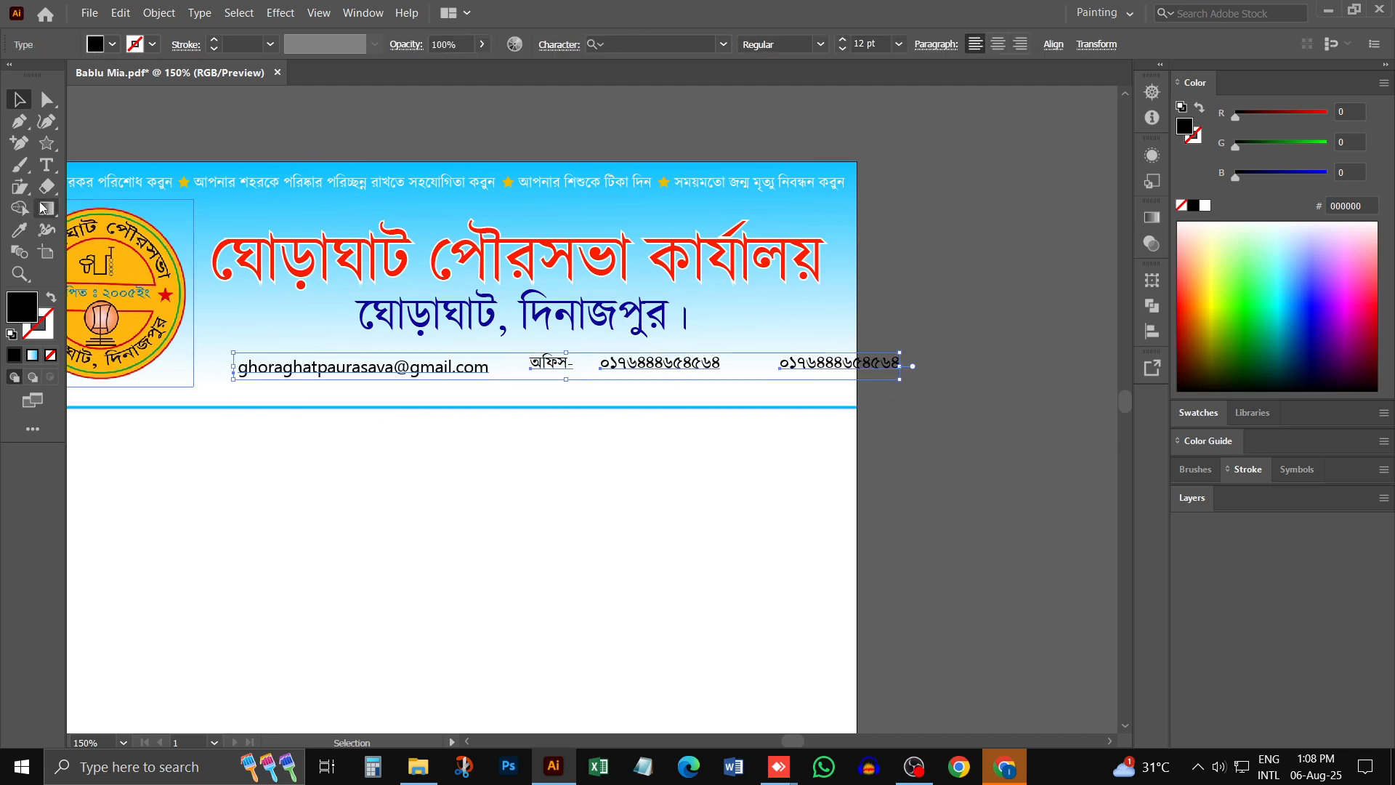
{"action": "key", "text": "i"}
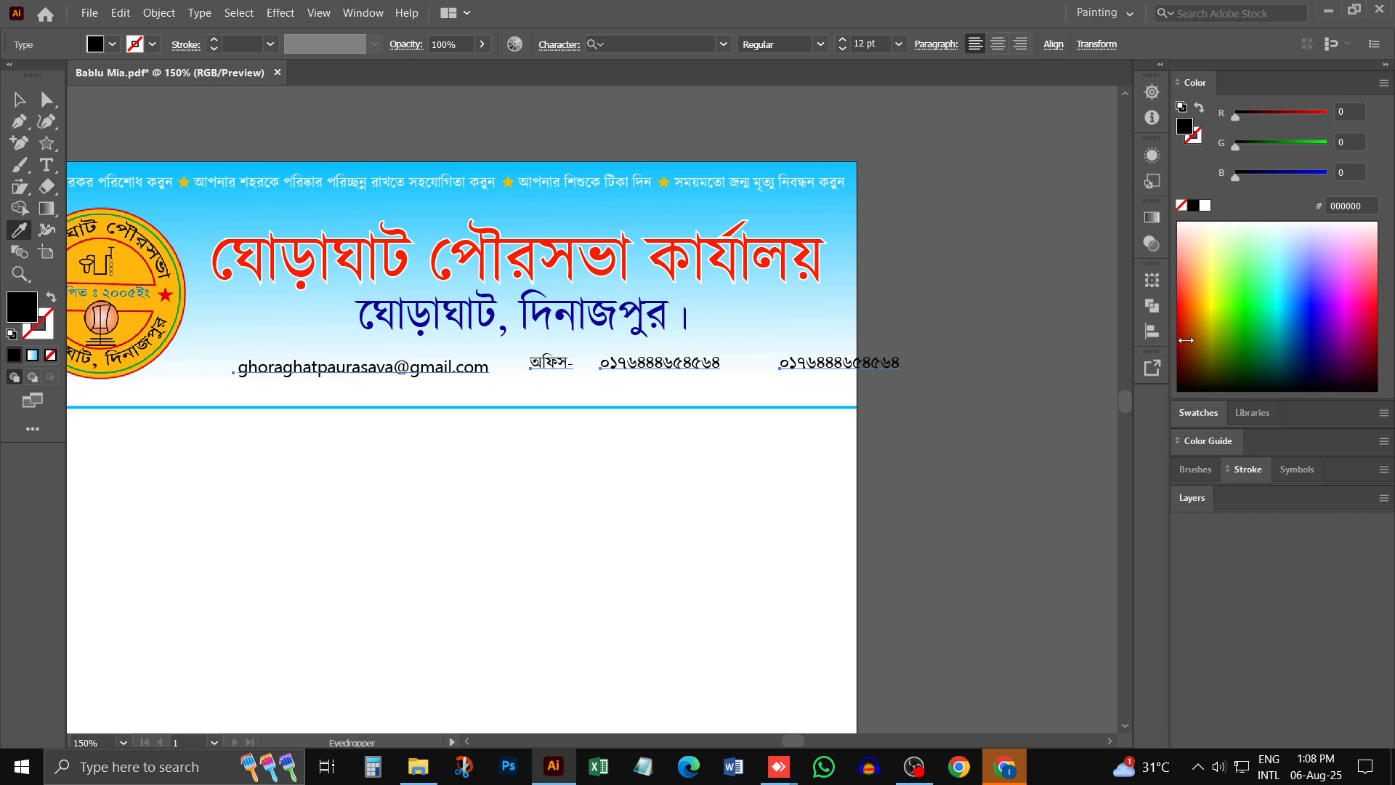
{"action": "left_click", "coordinate": [1284, 313]}
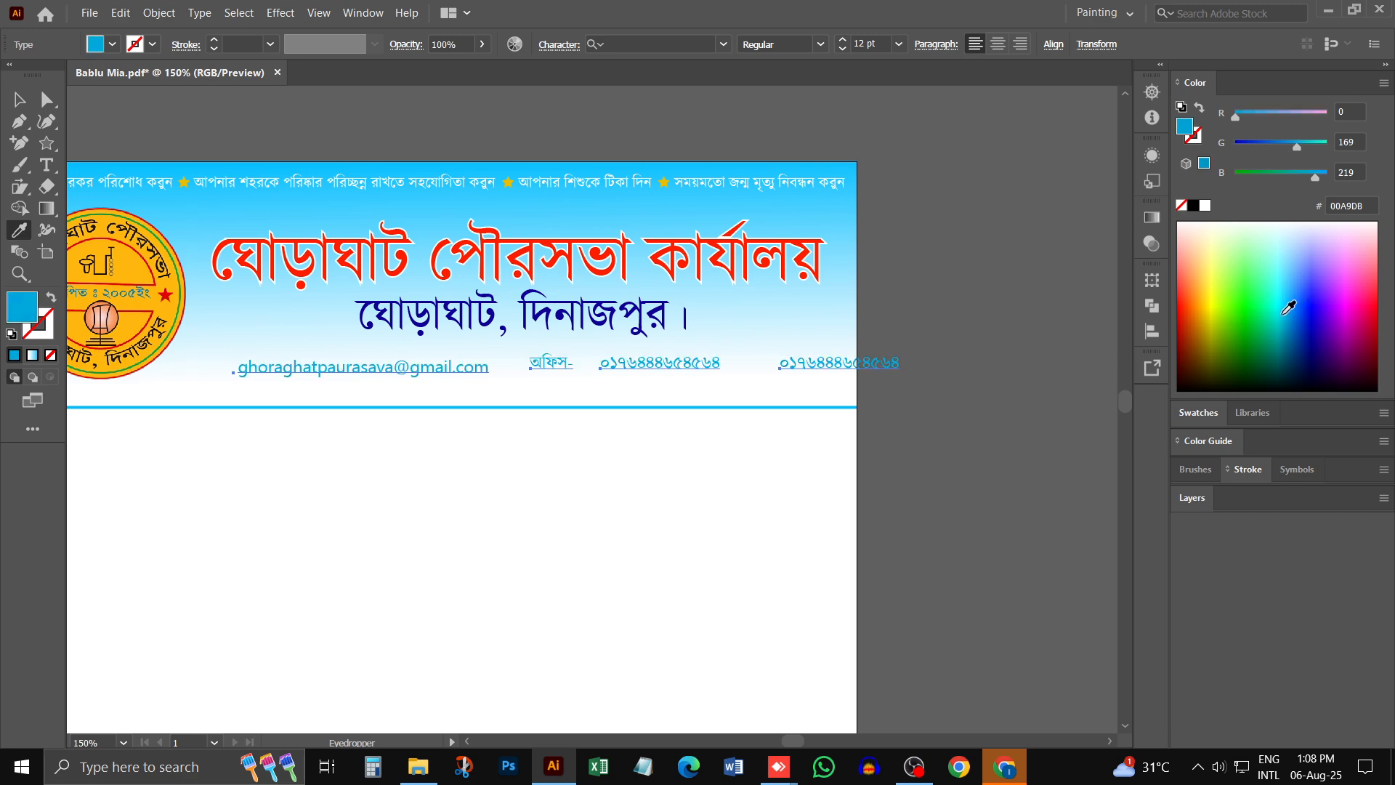
{"action": "left_click", "coordinate": [19, 98]}
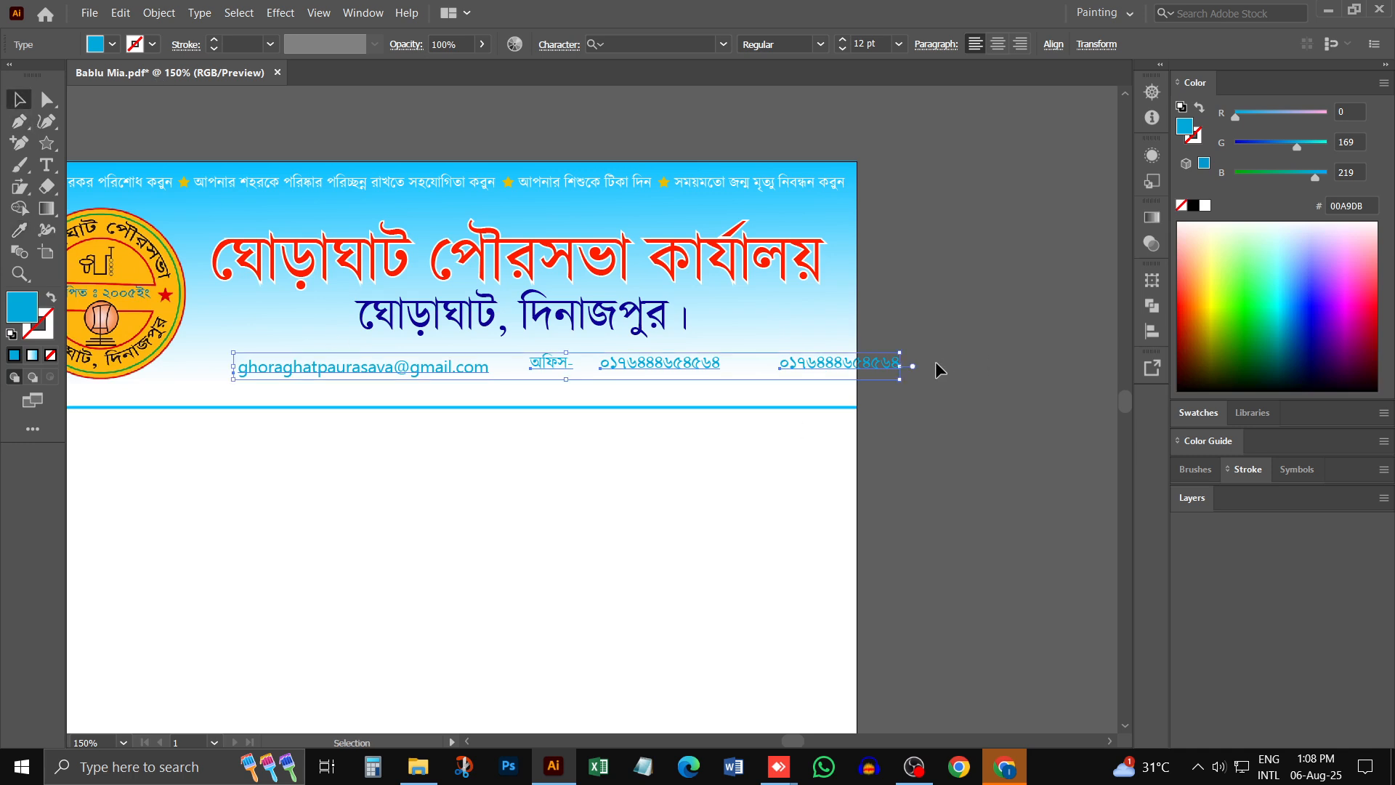
- Move the e-mail address, অফিস- label and both phone numbers closer together in one row within the page width
{"action": "left_click", "coordinate": [417, 383]}
{"action": "left_click_drag", "start_coordinate": [402, 367], "coordinate": [343, 365]}
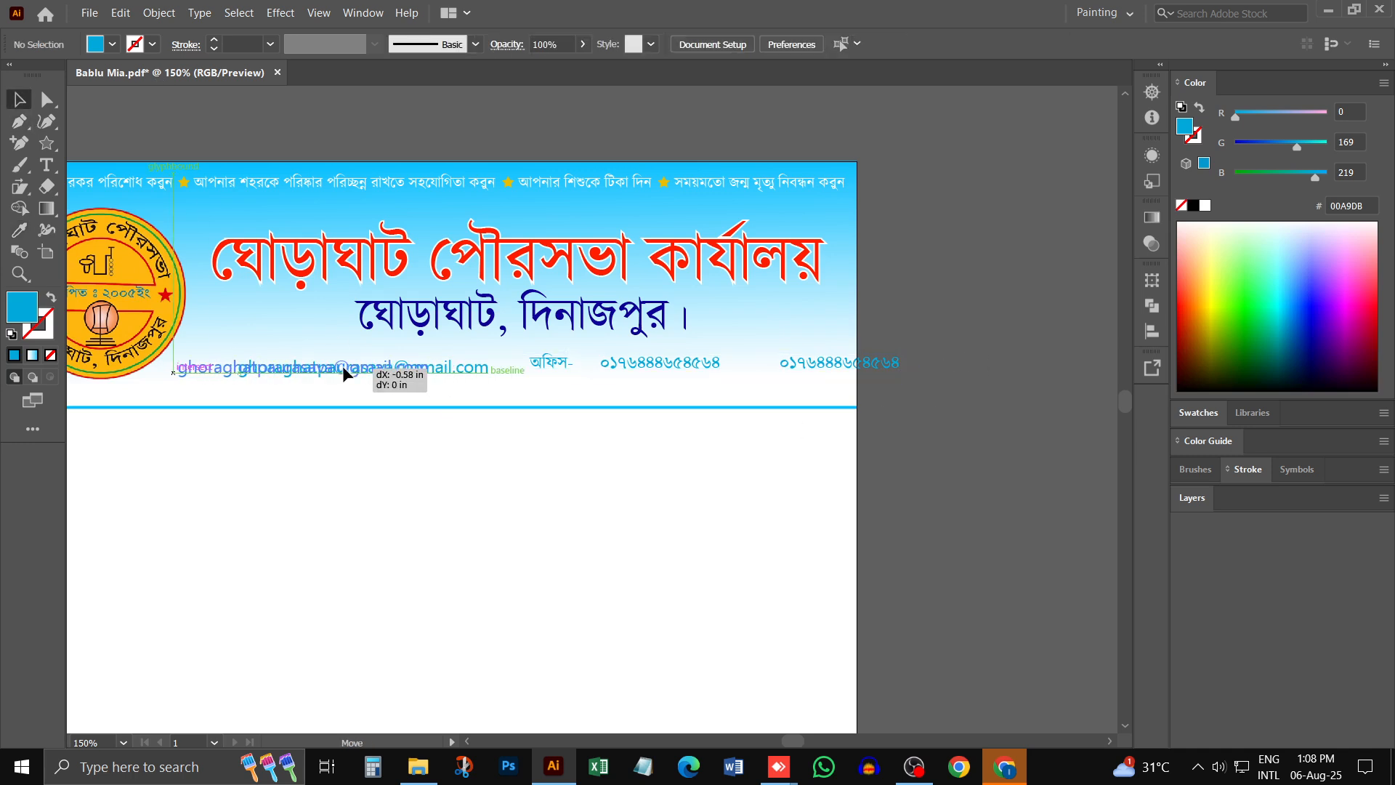
{"action": "left_click", "coordinate": [551, 401]}
{"action": "left_click_drag", "start_coordinate": [552, 361], "coordinate": [470, 367]}
{"action": "left_click_drag", "start_coordinate": [648, 363], "coordinate": [577, 368]}
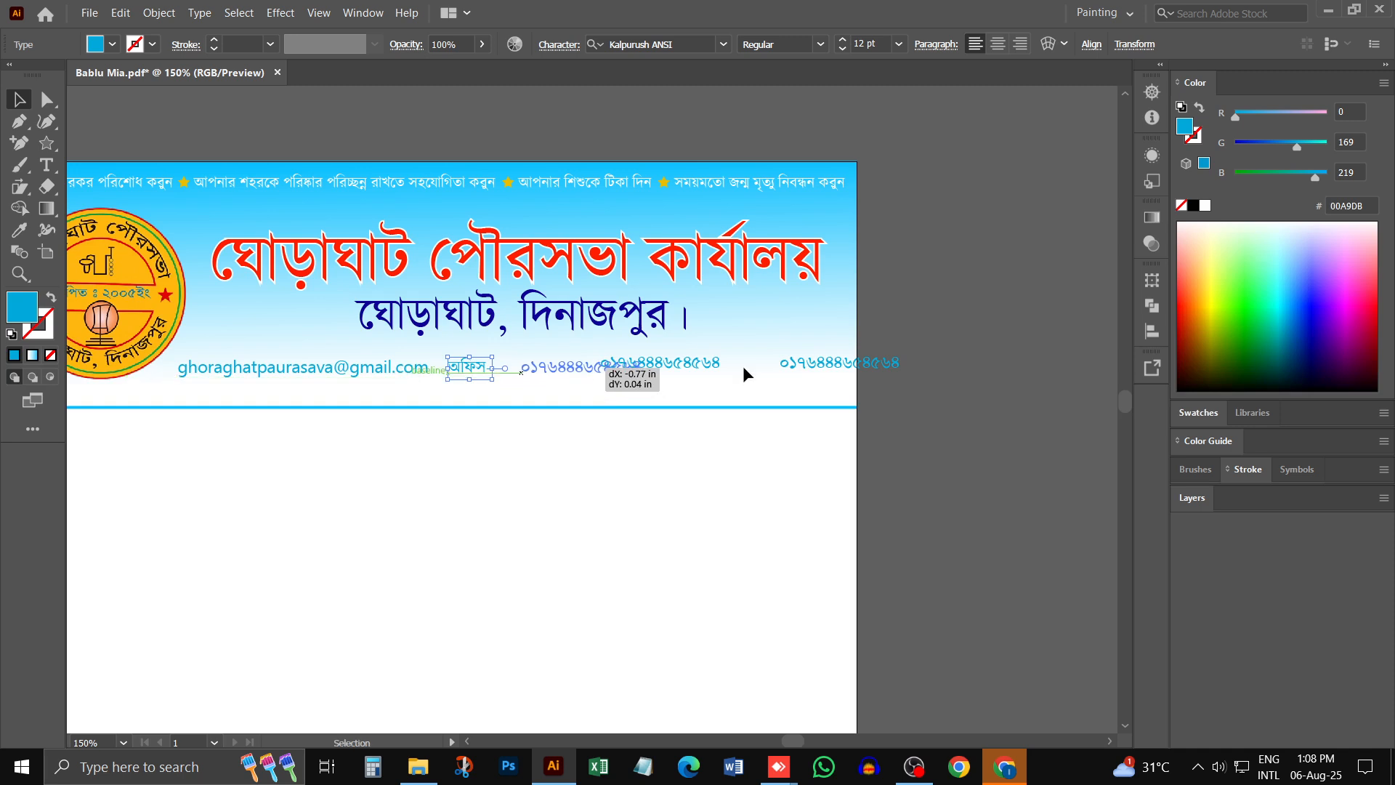
{"action": "left_click_drag", "start_coordinate": [831, 363], "coordinate": [725, 366]}
{"action": "left_click", "coordinate": [1037, 440]}
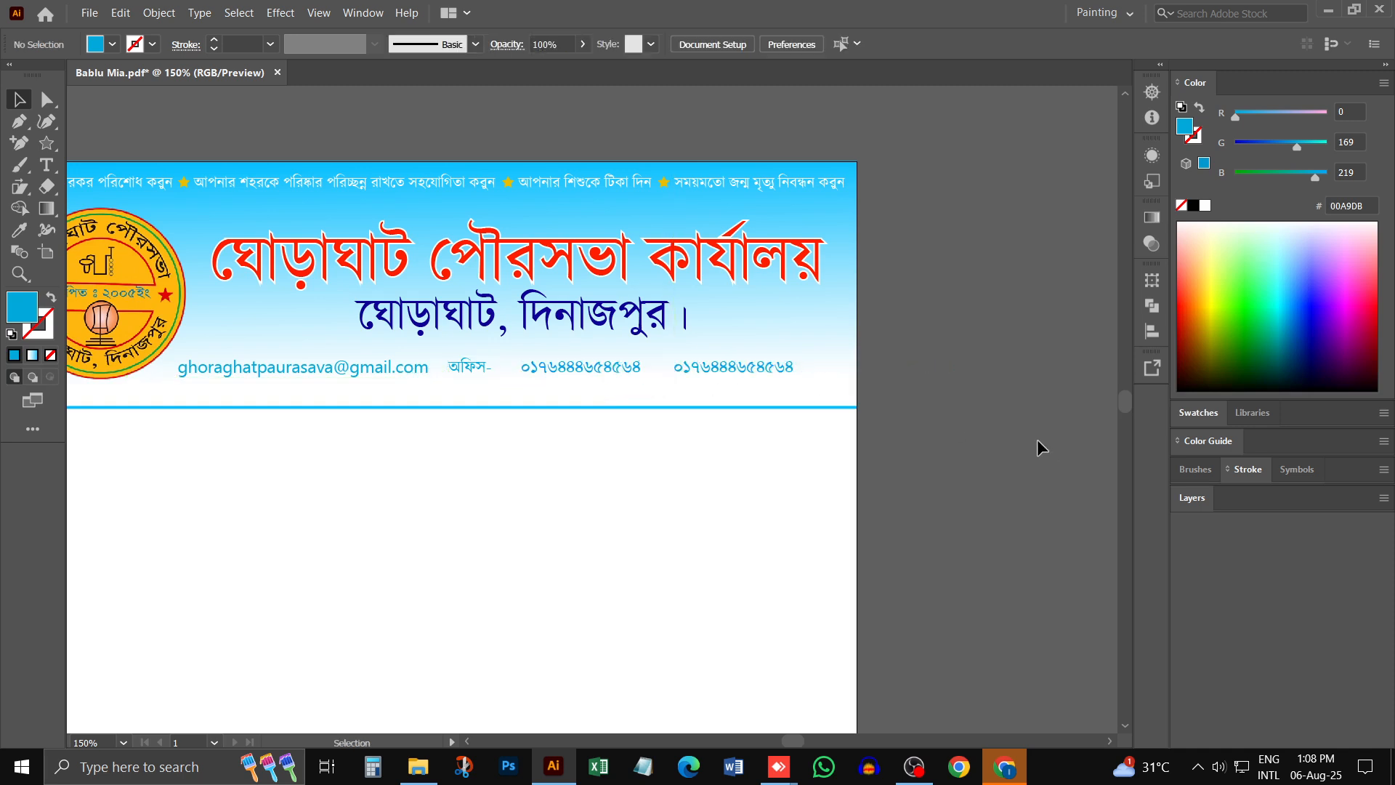
- Align the bottom edges of the four contact line texts
{"action": "left_click_drag", "start_coordinate": [859, 372], "coordinate": [255, 356]}
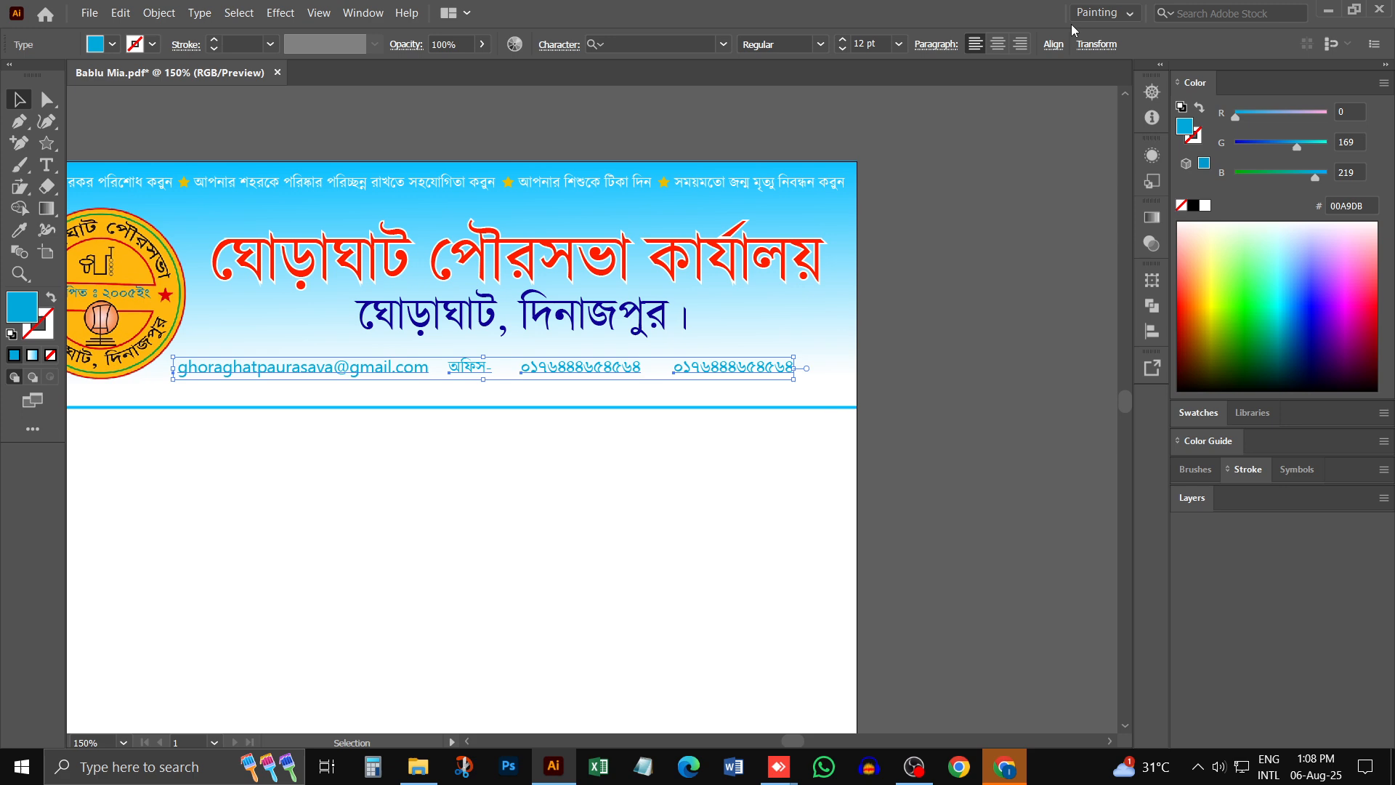
{"action": "left_click", "coordinate": [1054, 44]}
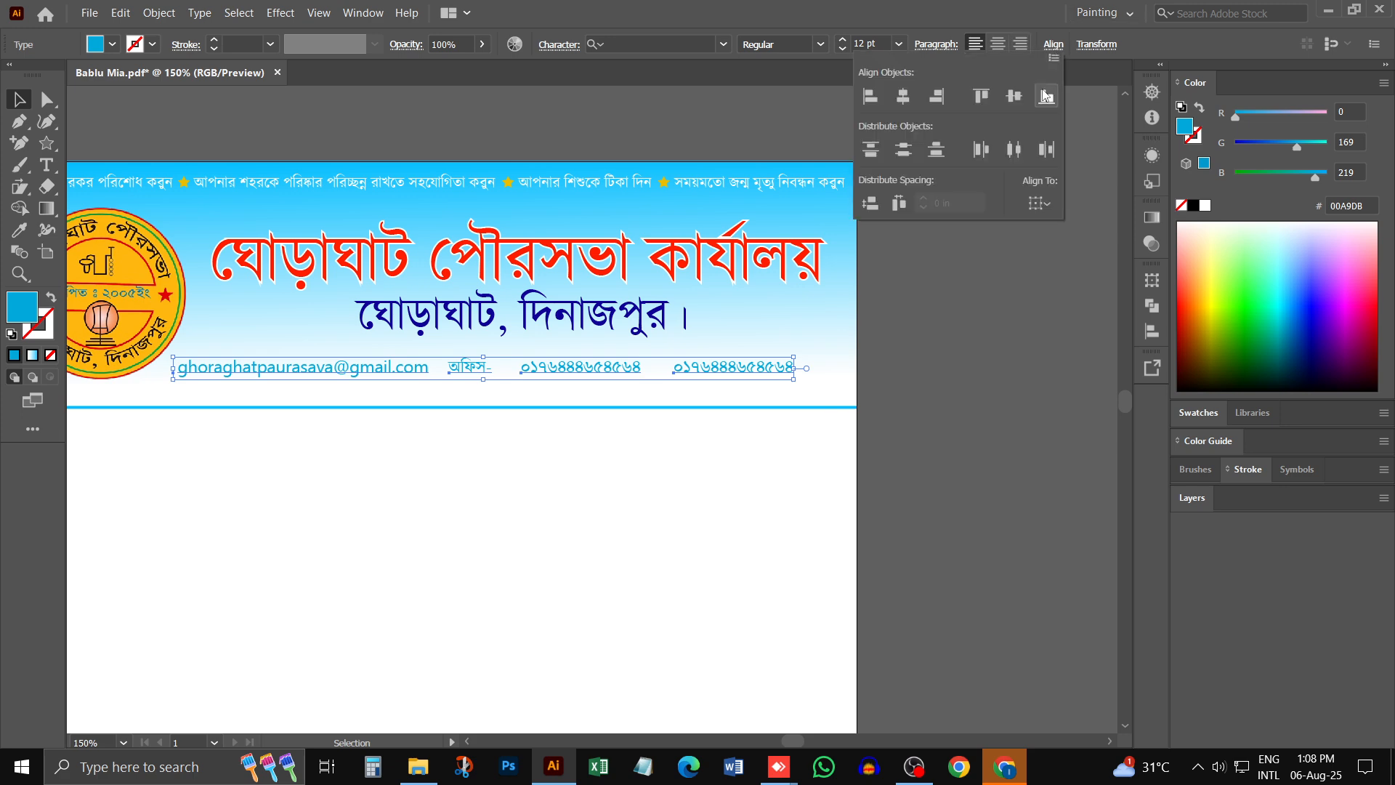
{"action": "left_click", "coordinate": [1024, 97]}
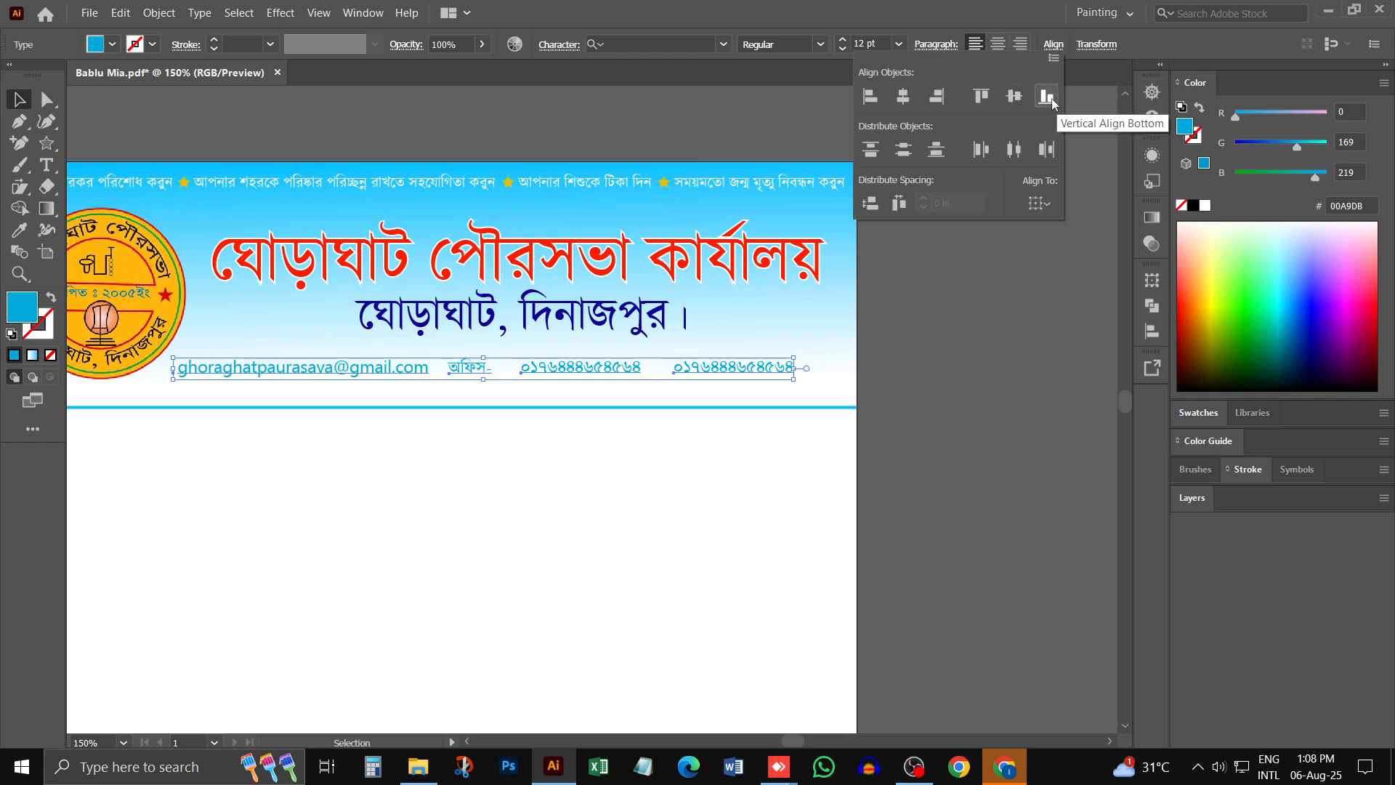
{"action": "left_click", "coordinate": [1046, 97]}
{"action": "left_click", "coordinate": [491, 445]}
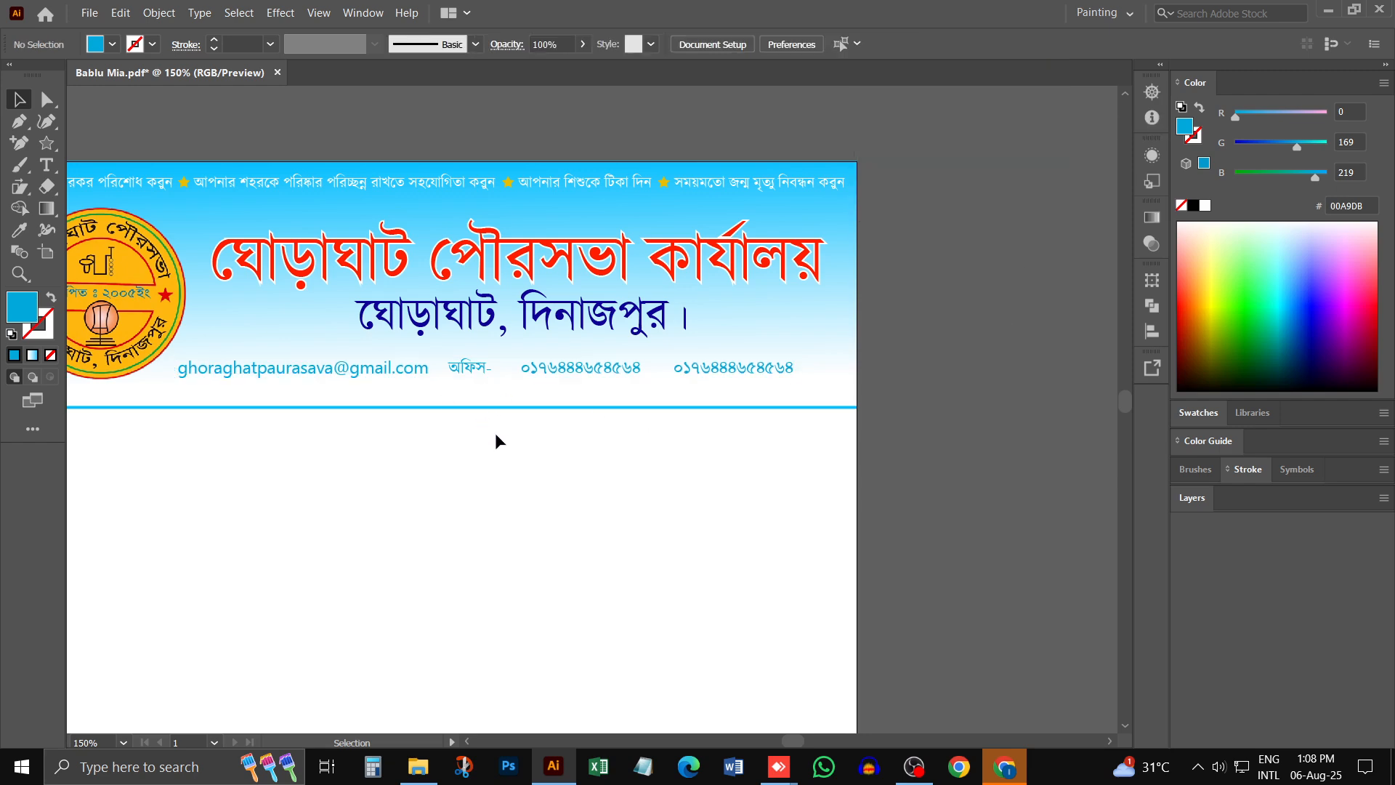
- Check the icons in the original contact line, switch to Chrome and search Google for call icon vector
{"action": "scroll", "coordinate": [341, 385], "scroll_direction": "left", "scroll_amount": 10}
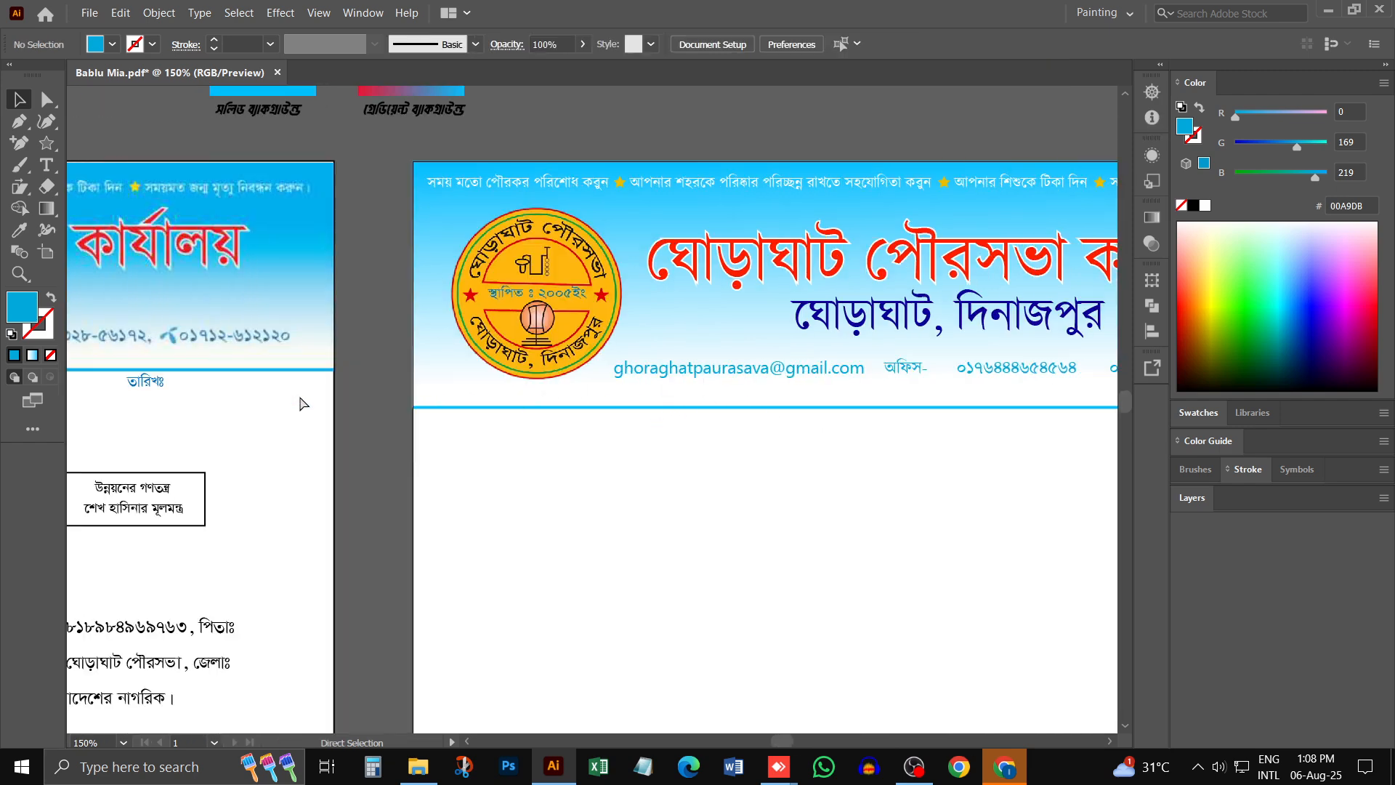
{"action": "scroll", "coordinate": [287, 417], "scroll_direction": "left", "scroll_amount": 3}
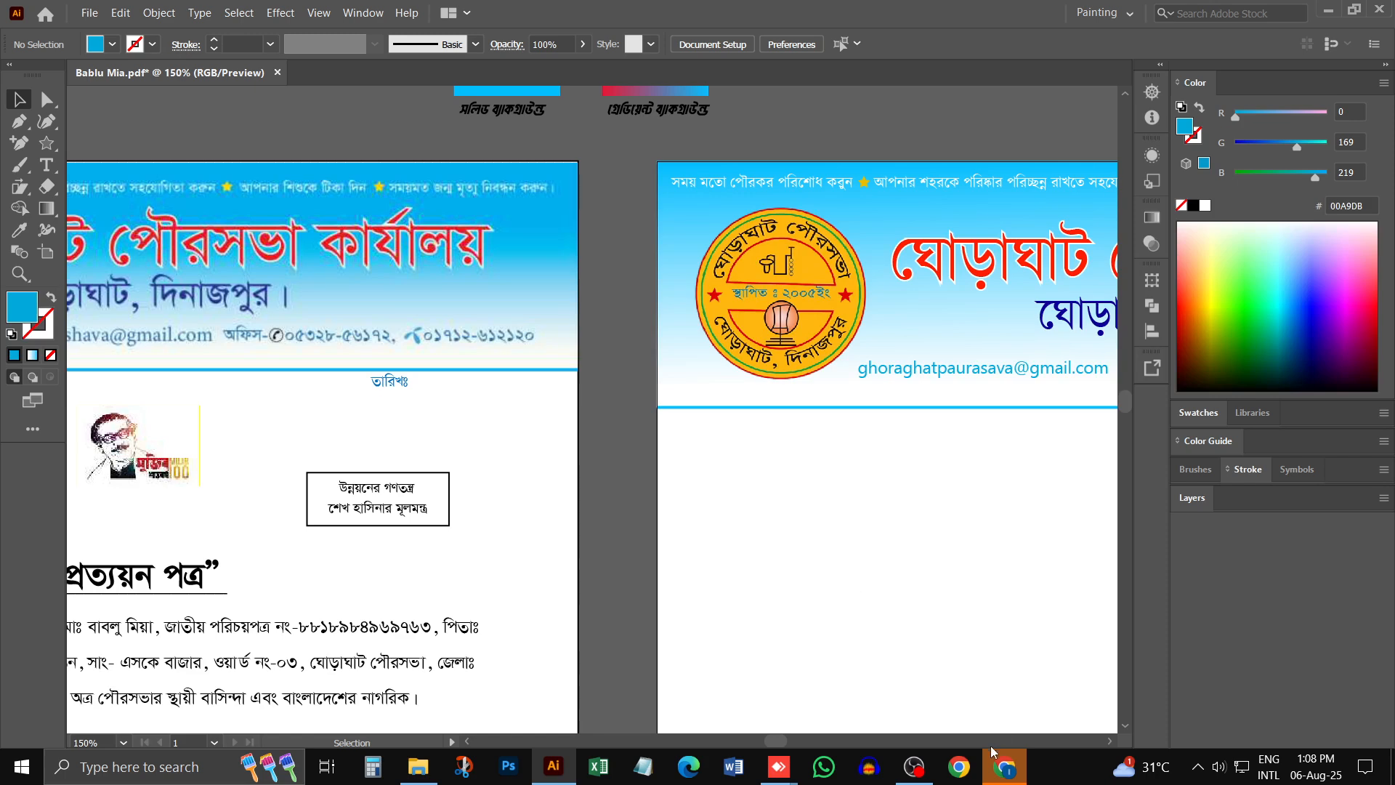
{"action": "left_click", "coordinate": [1004, 766]}
{"action": "left_click", "coordinate": [536, 54]}
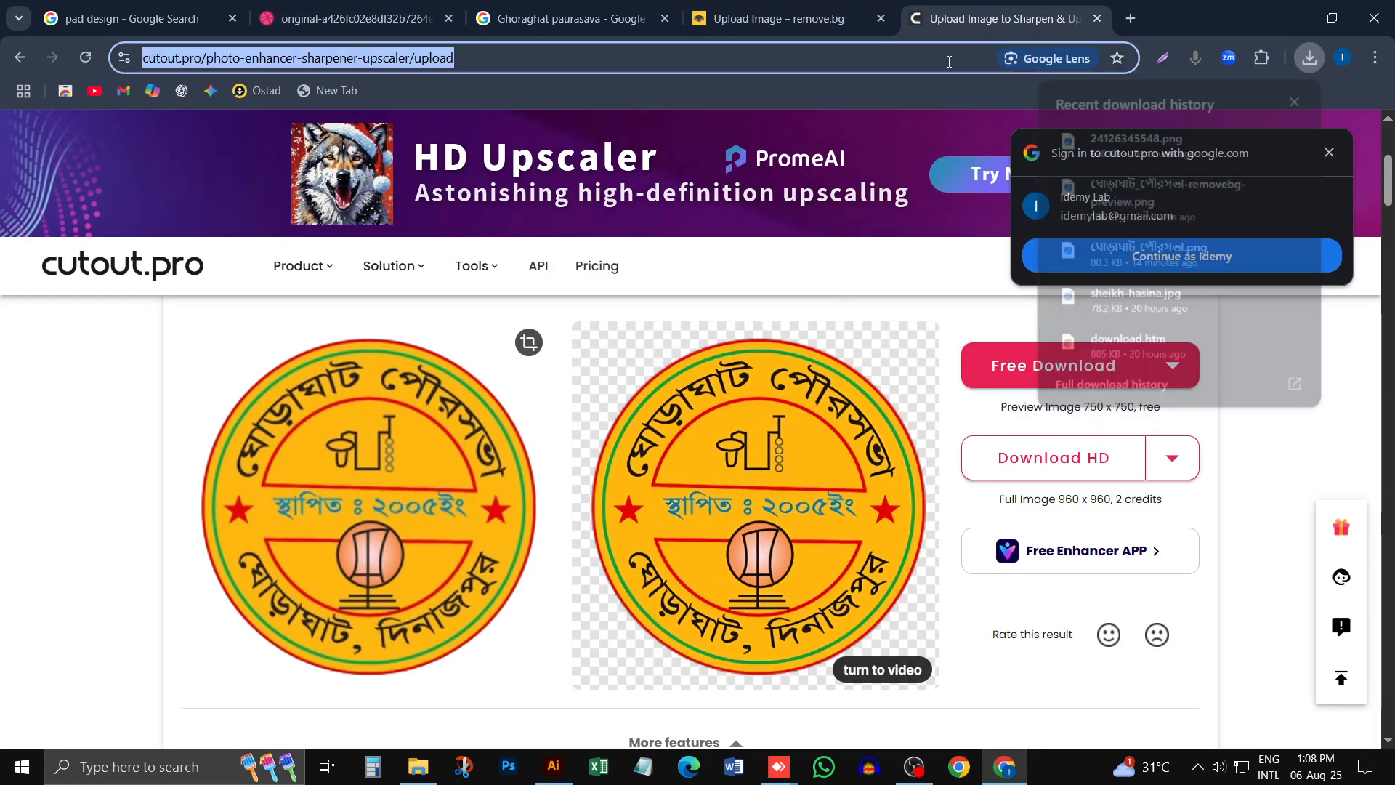
{"action": "key", "text": "BackSpace"}
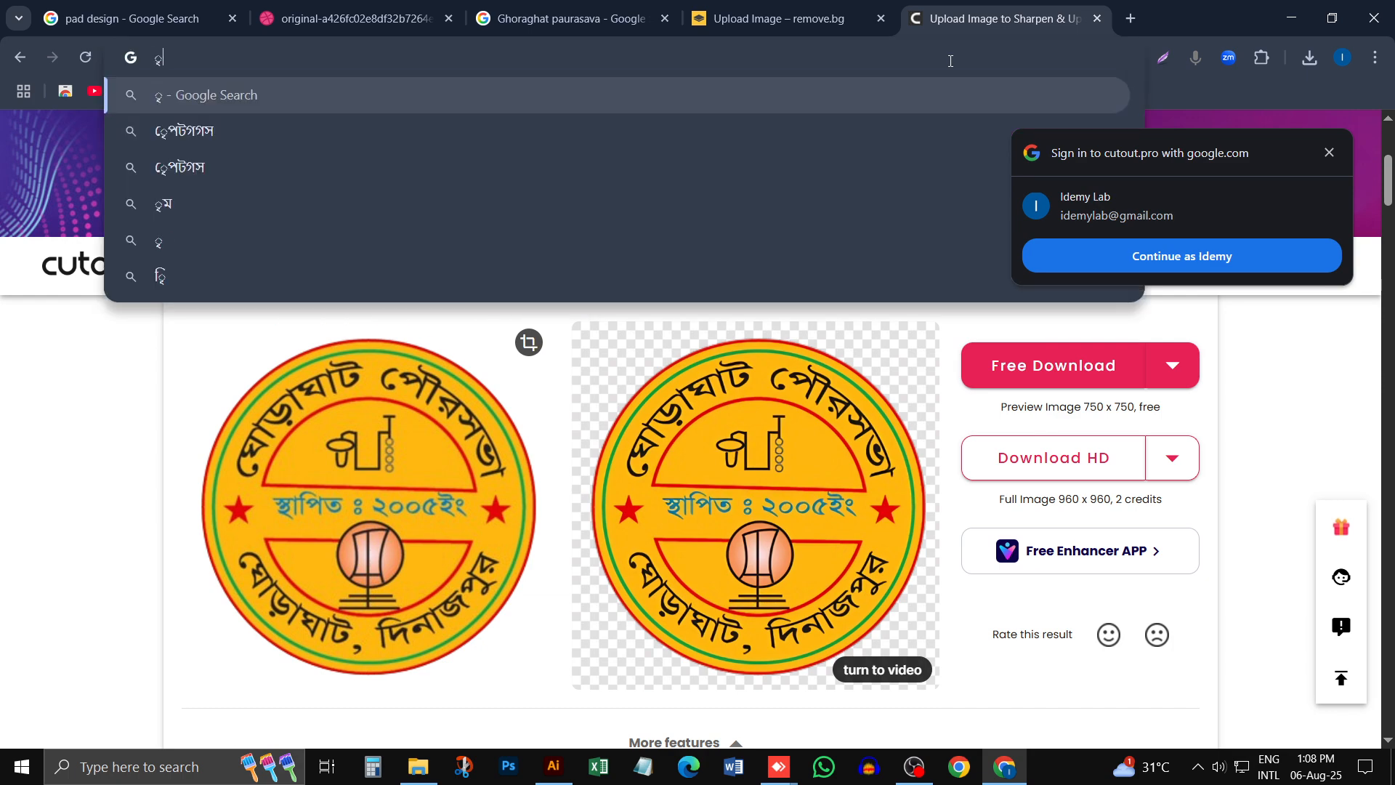
{"action": "type", "text": "ca"}
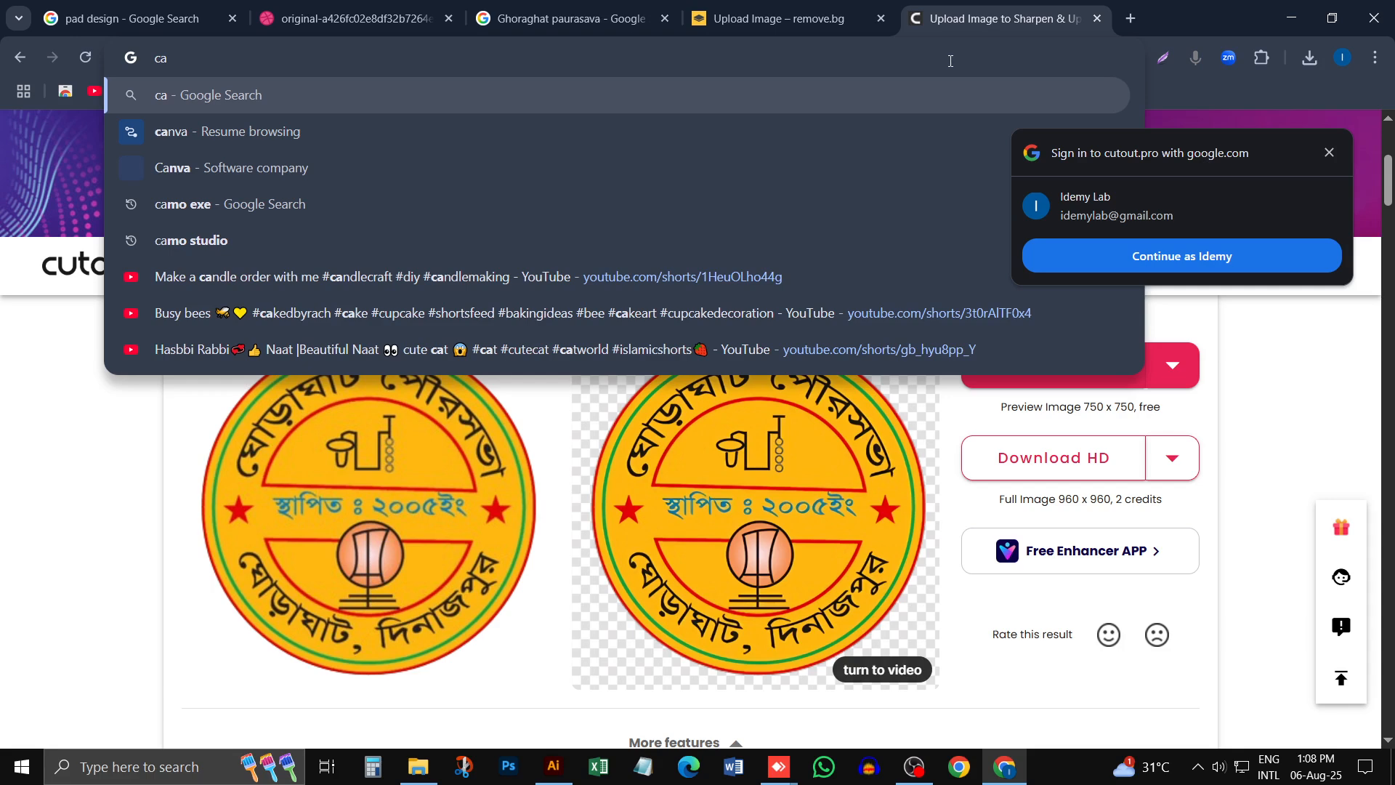
{"action": "type", "text": "ll ico"}
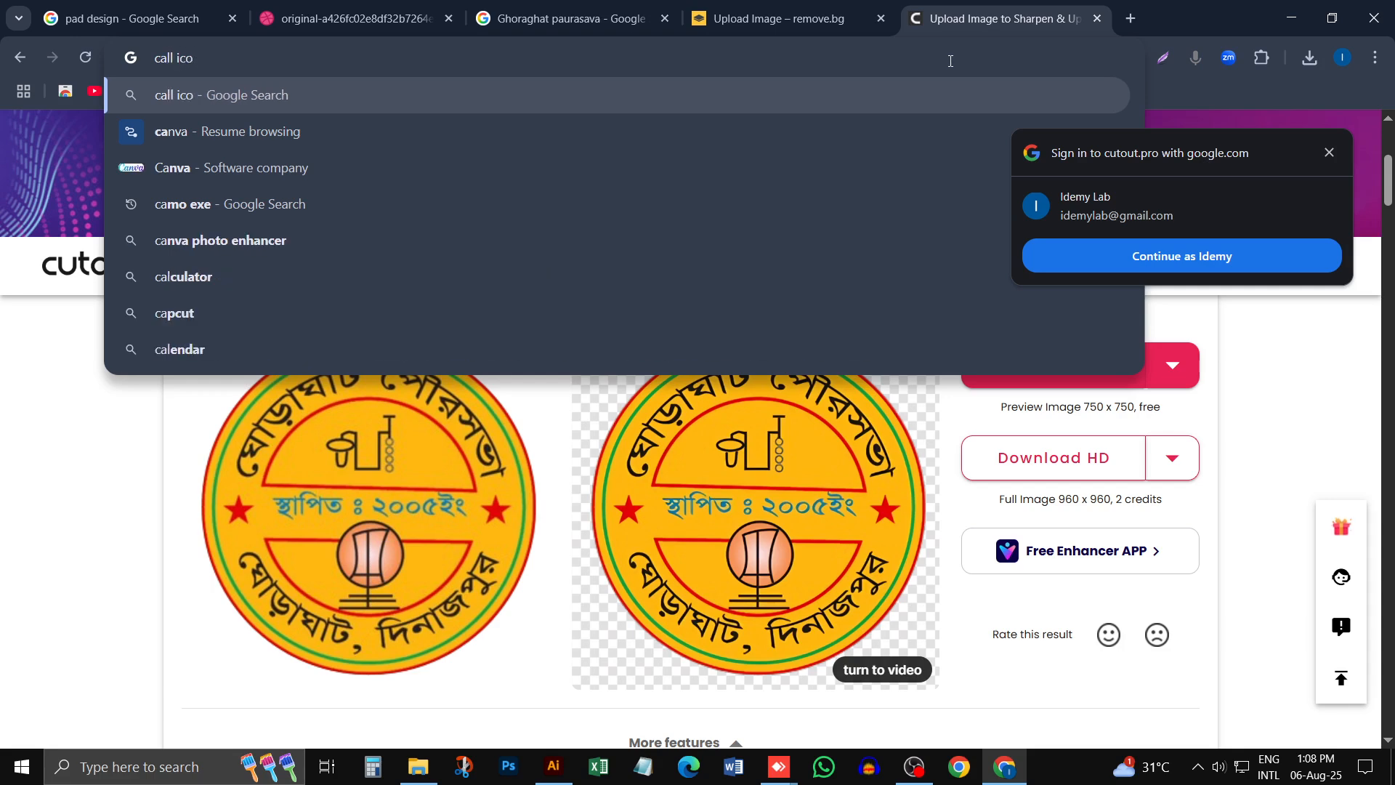
{"action": "type", "text": "n"}
{"action": "key", "text": "Return"}
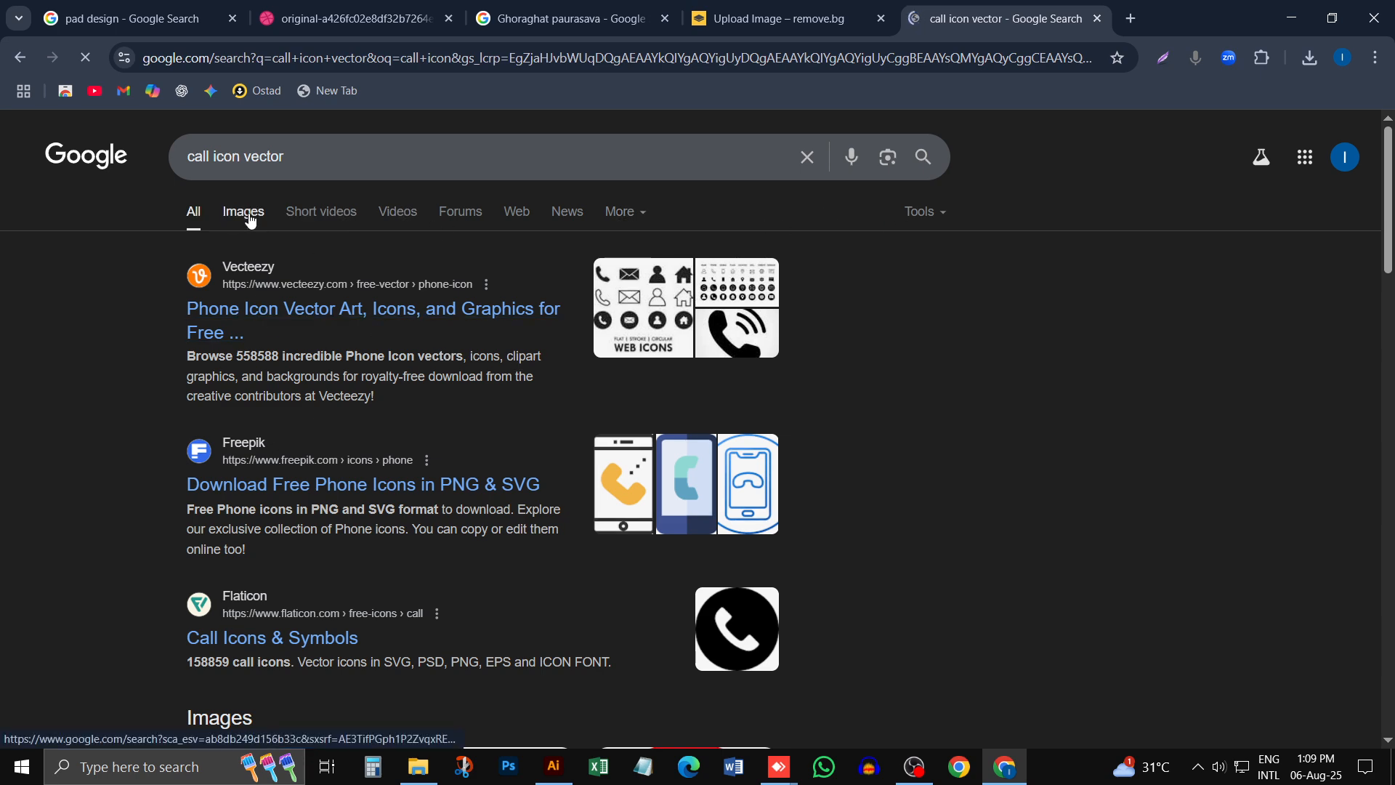
- Search Google for grameenphone logo in a new browser tab
{"action": "left_click", "coordinate": [1132, 20]}
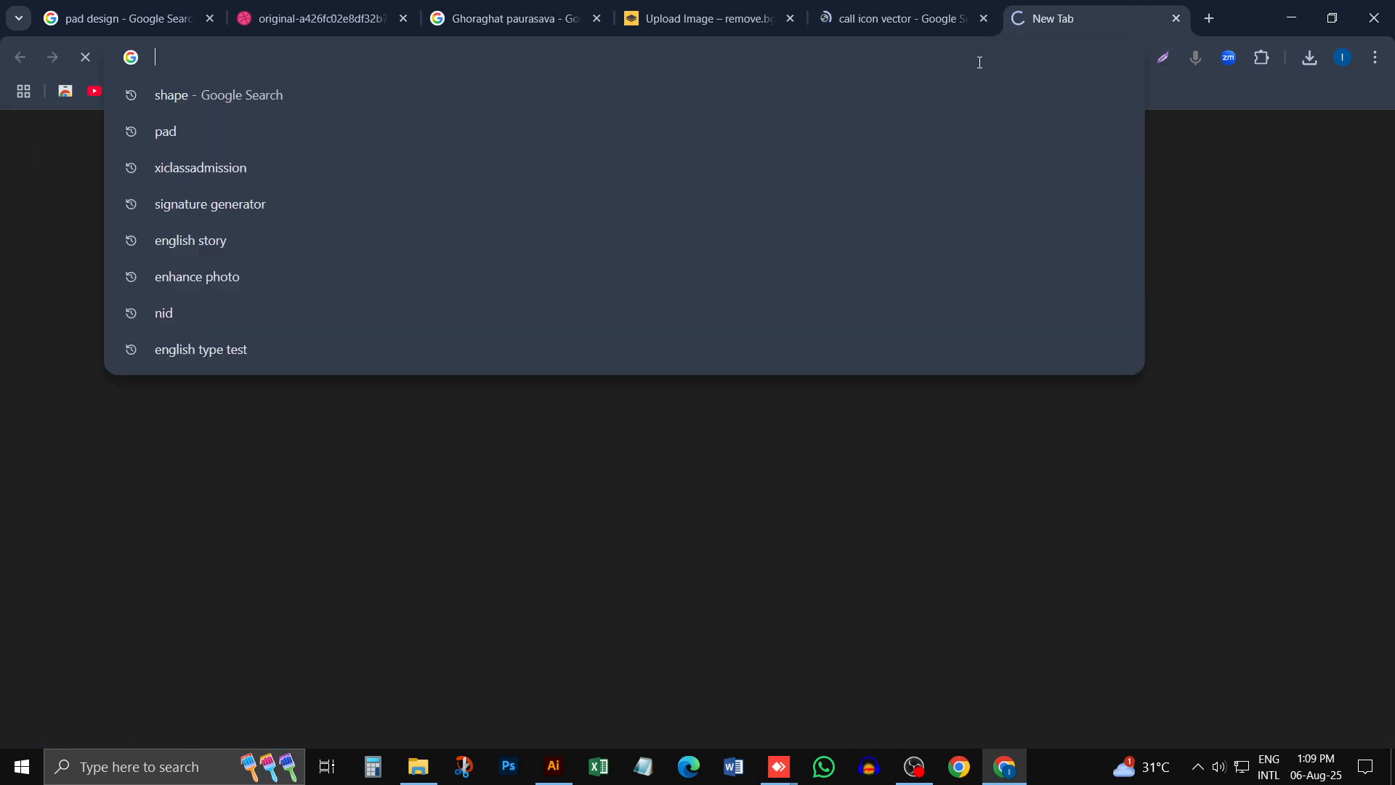
{"action": "type", "text": "h"}
{"action": "key", "text": "BackSpace"}
{"action": "type", "text": "gr"}
{"action": "key", "text": "BackSpace"}
{"action": "key", "text": "BackSpace"}
{"action": "key", "text": "BackSpace"}
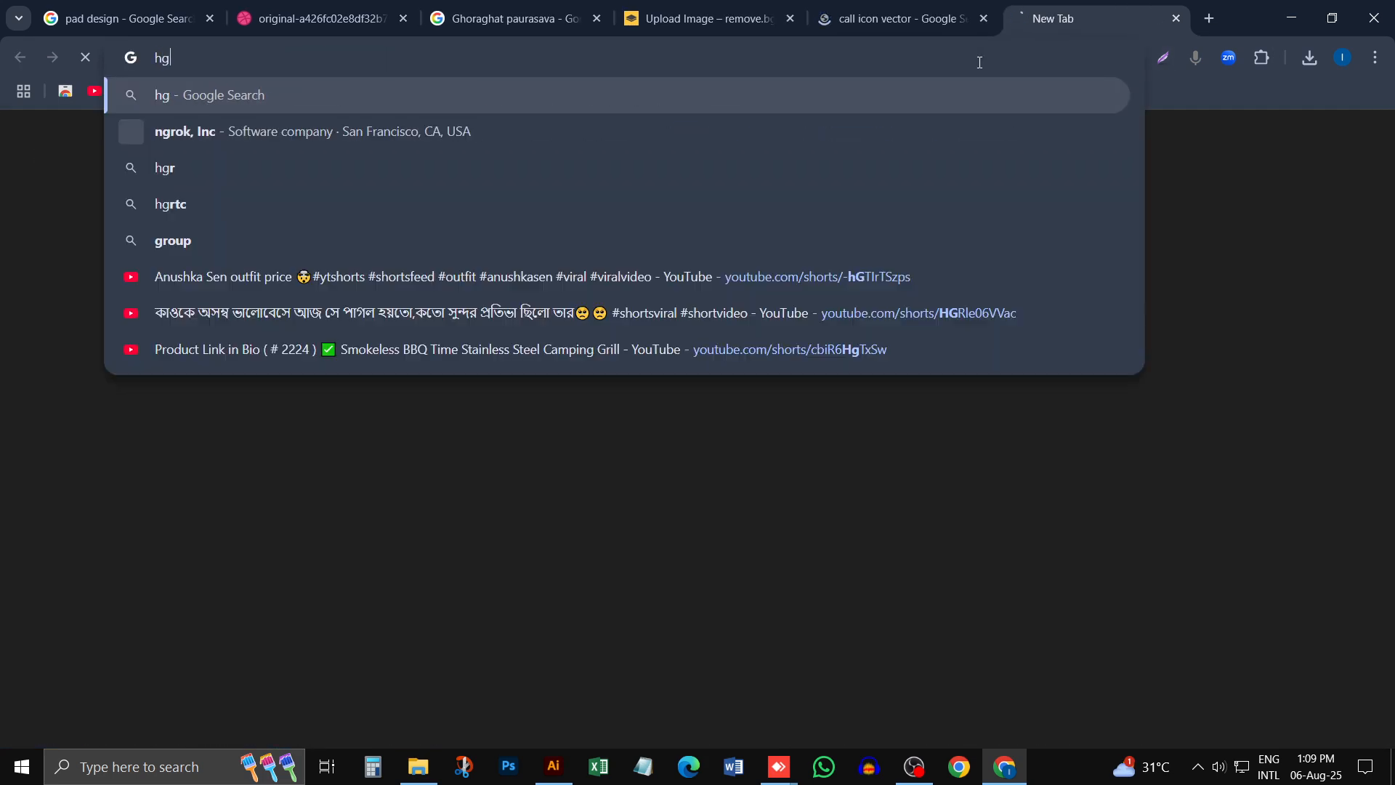
{"action": "type", "text": "gra"}
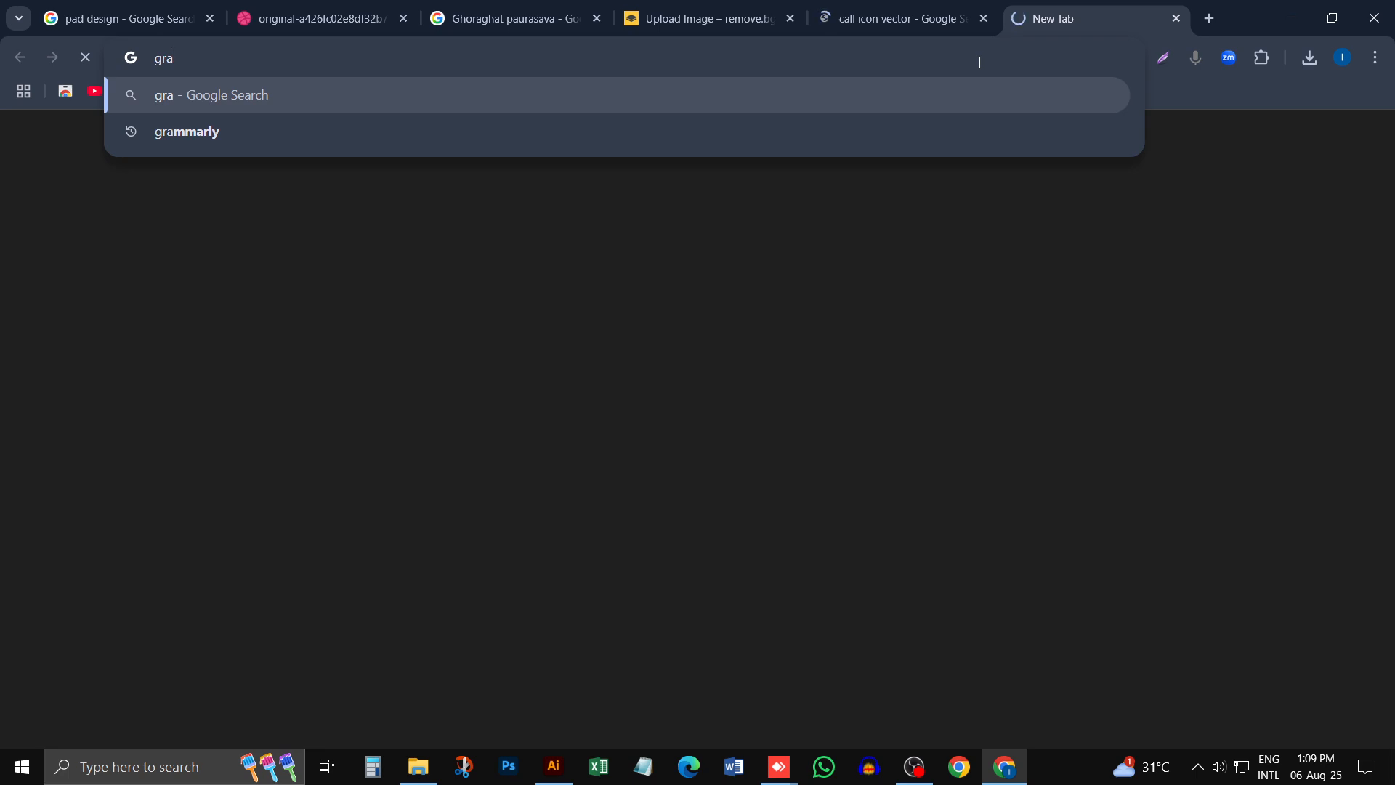
{"action": "type", "text": "meen"}
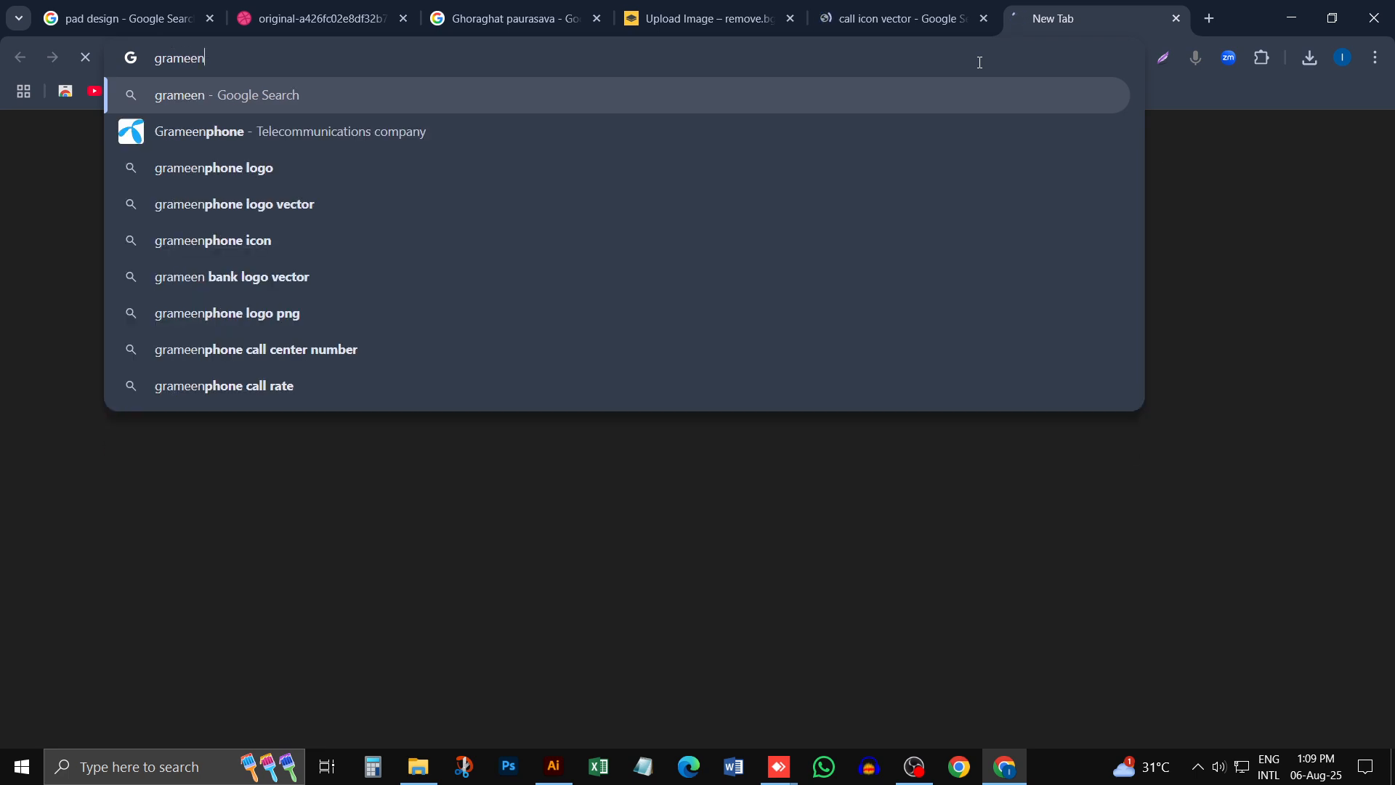
{"action": "type", "text": "phone logo"}
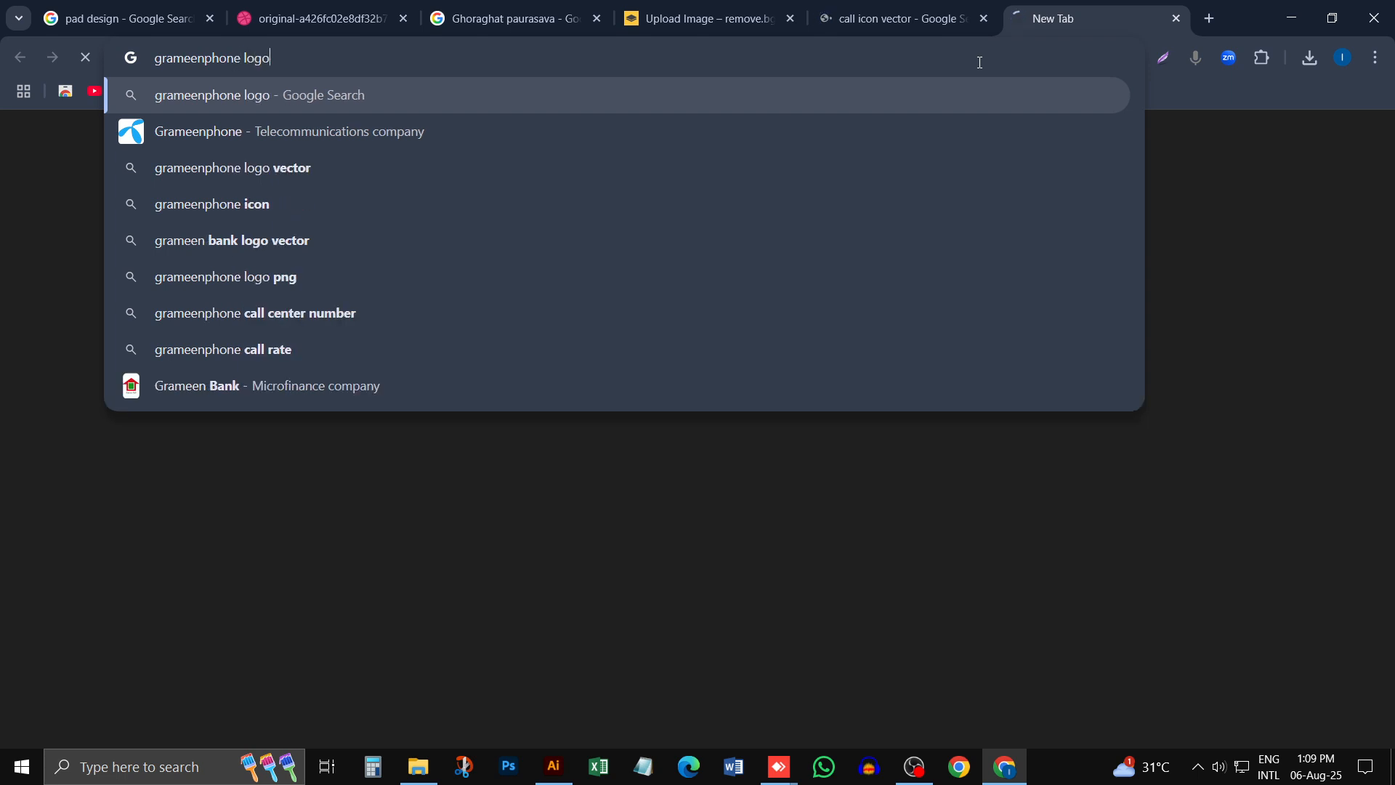
{"action": "key", "text": "Return"}
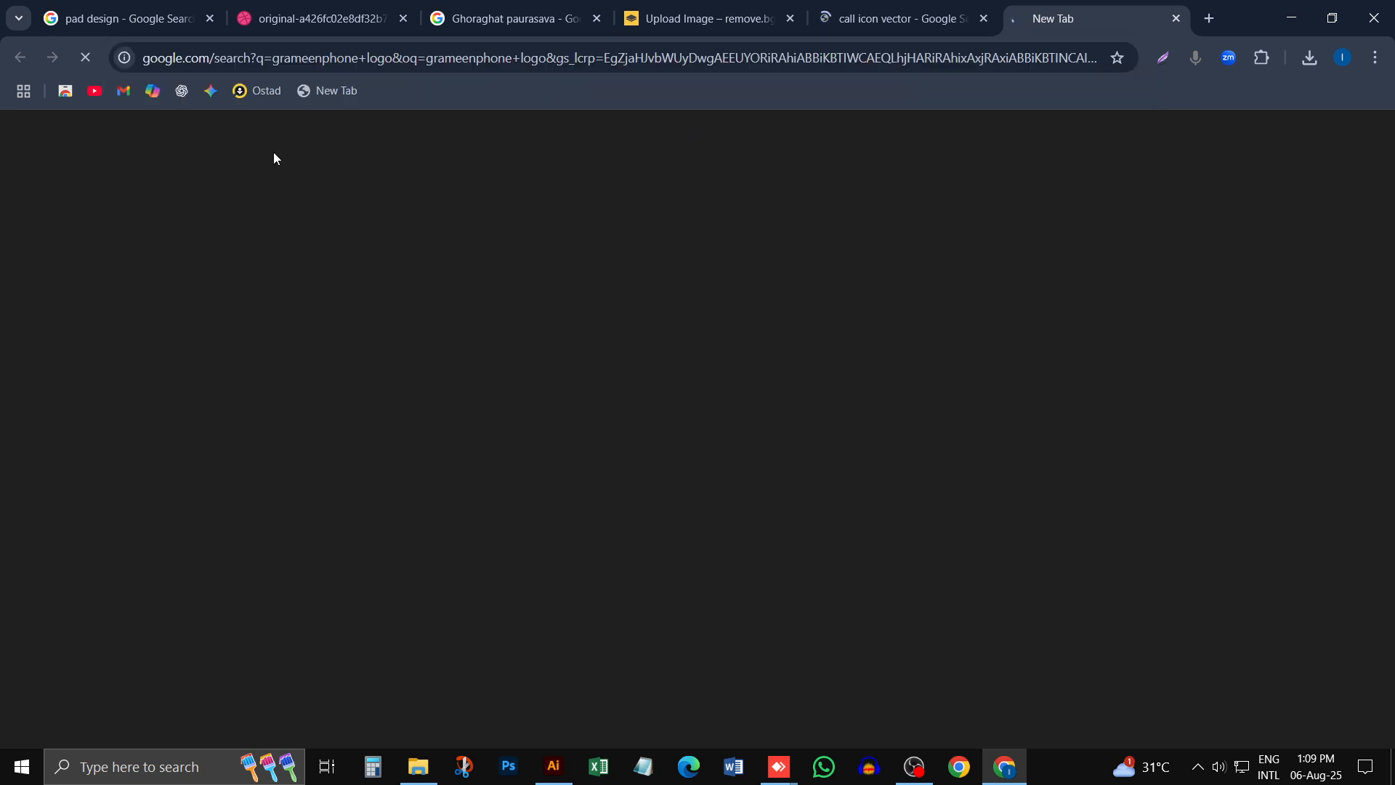
- Return to the call icon vector image results and open the preview of the black circled handset icon from Very-Icon
{"action": "left_click", "coordinate": [876, 14]}
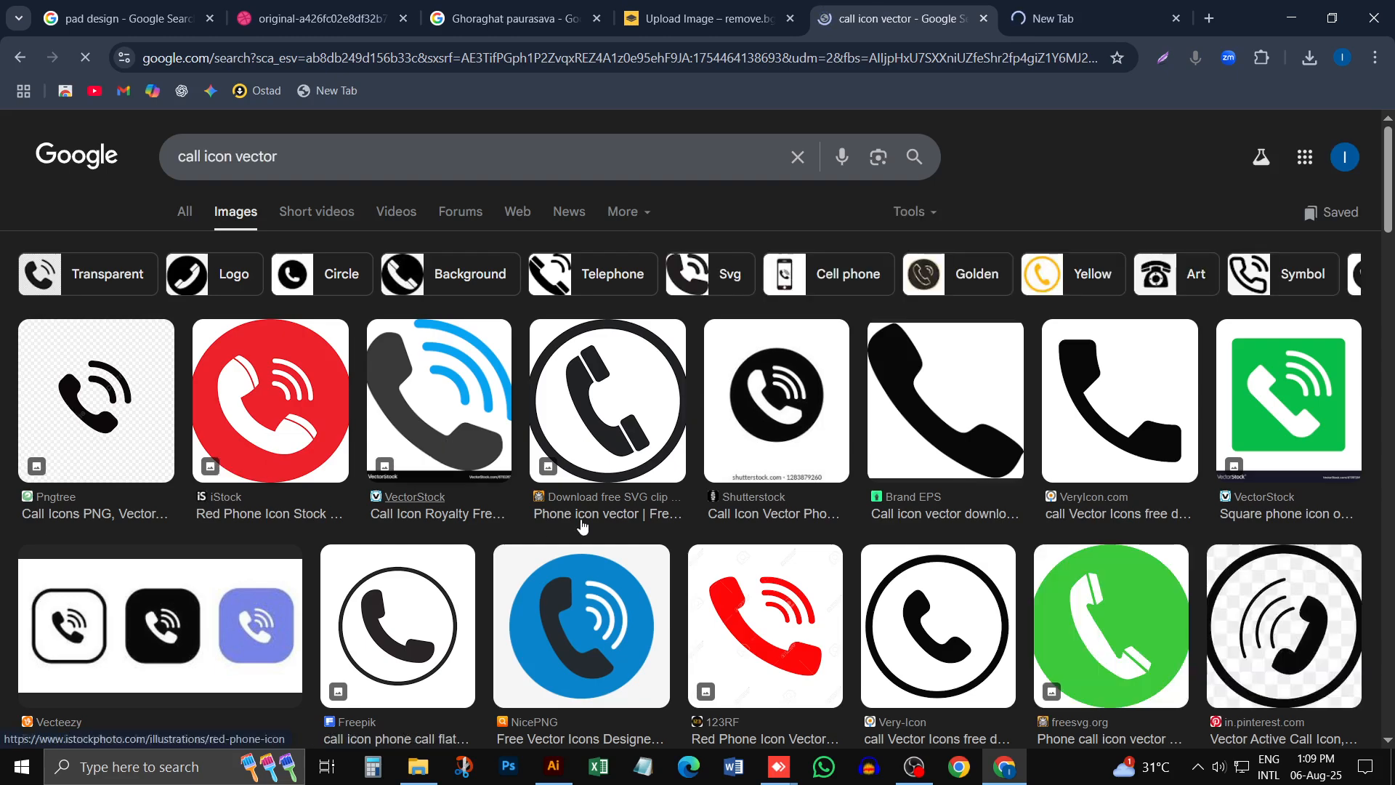
{"action": "scroll", "coordinate": [582, 525], "scroll_direction": "down", "scroll_amount": 1}
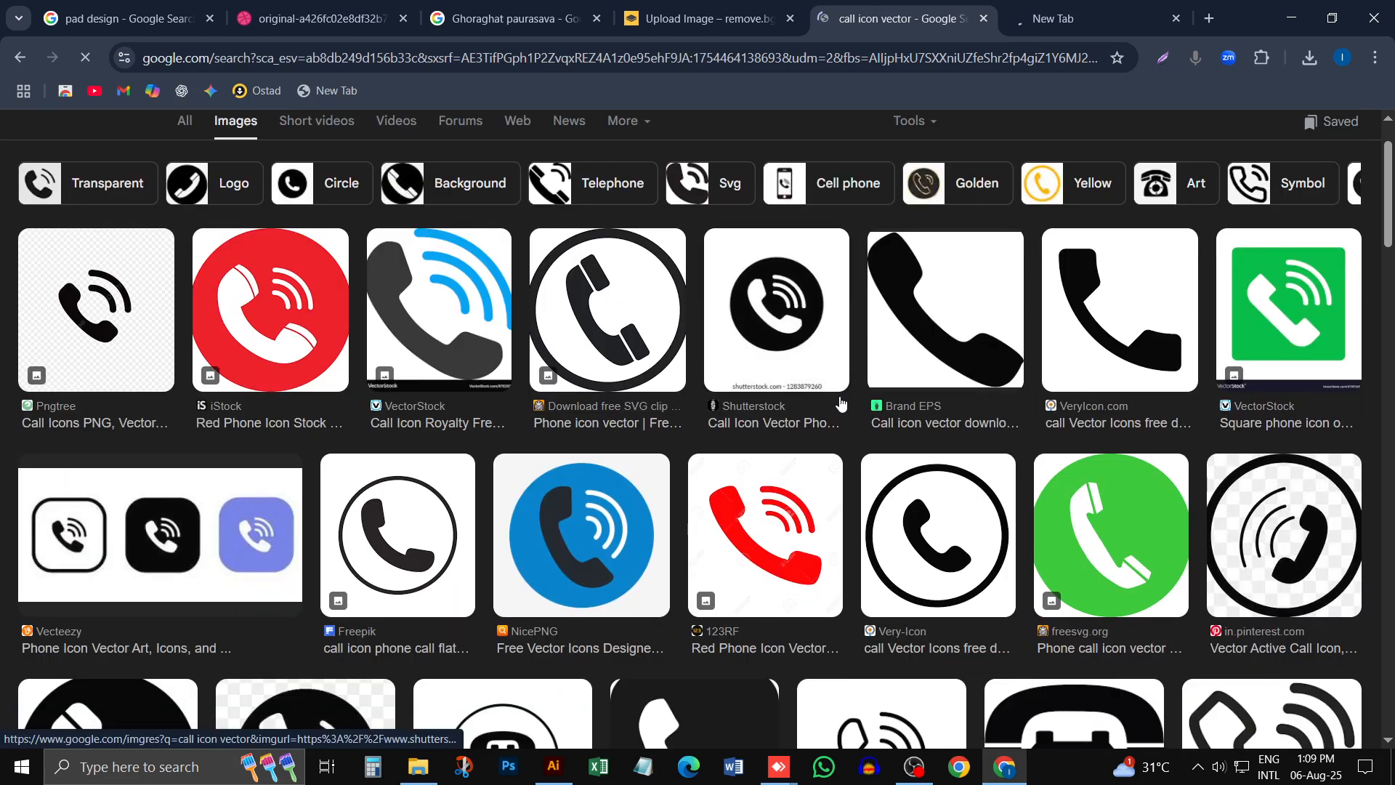
{"action": "scroll", "coordinate": [943, 509], "scroll_direction": "down", "scroll_amount": 3}
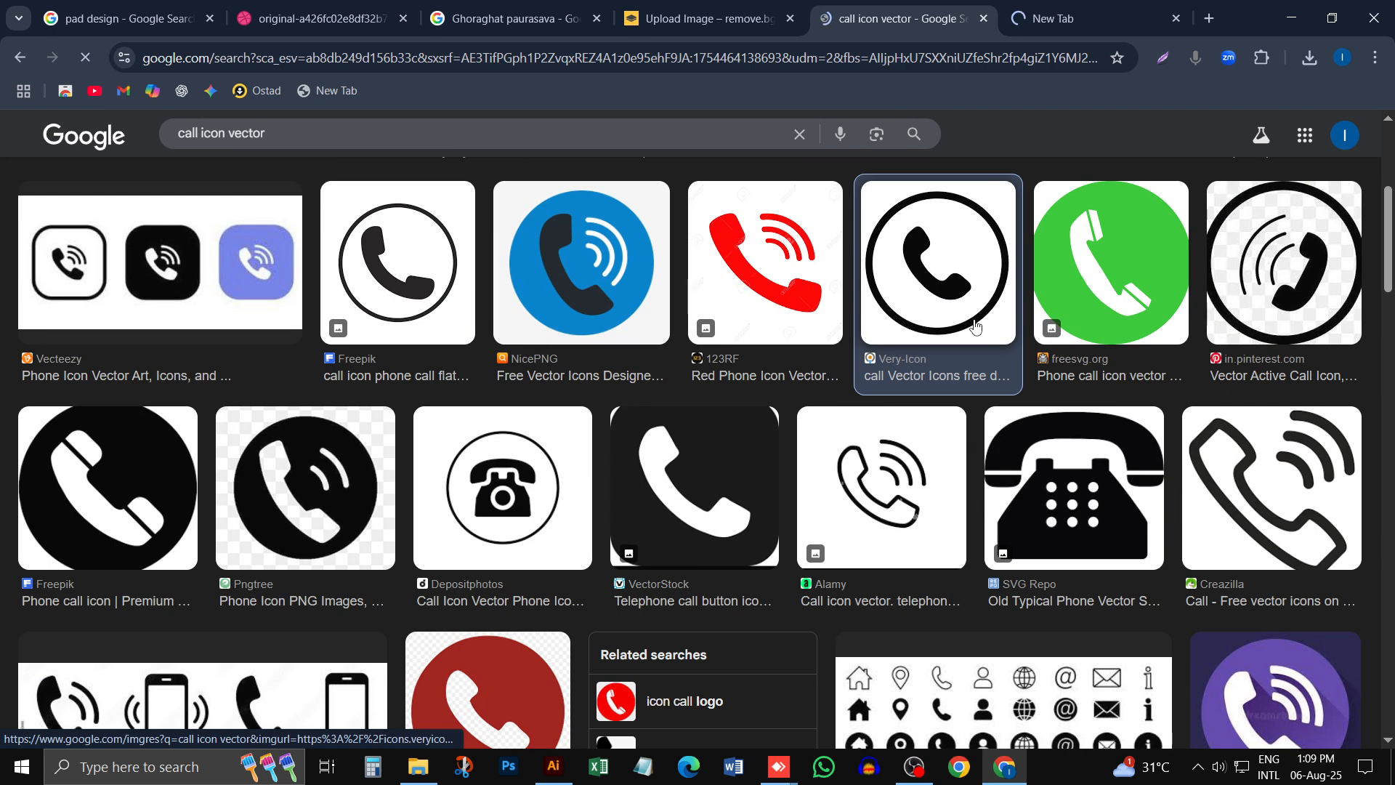
{"action": "left_click", "coordinate": [956, 217]}
- Try to bring the circled handset icon into the Illustrator document by copying and pasting it, and delete the pasted image
{"action": "right_click", "coordinate": [1119, 378]}
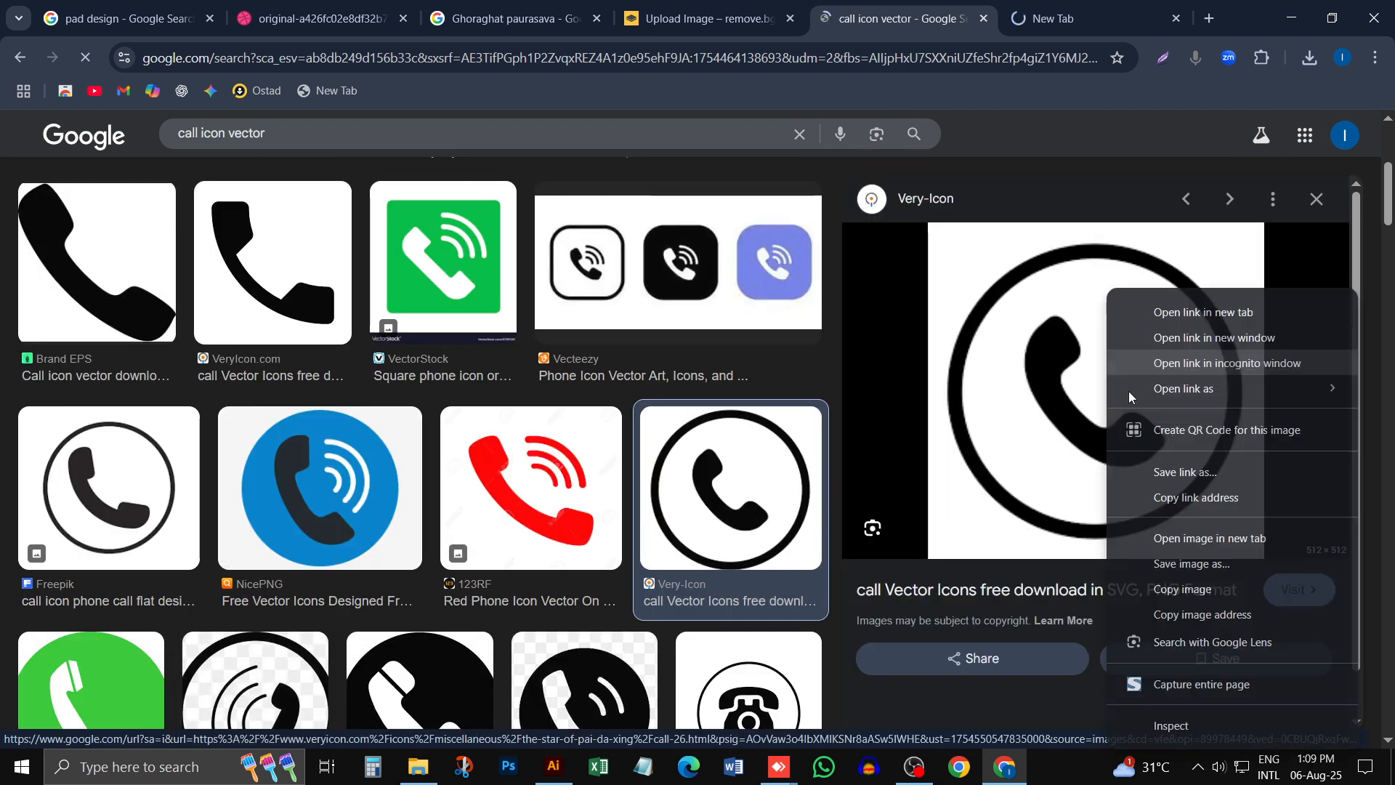
{"action": "left_click", "coordinate": [1168, 571]}
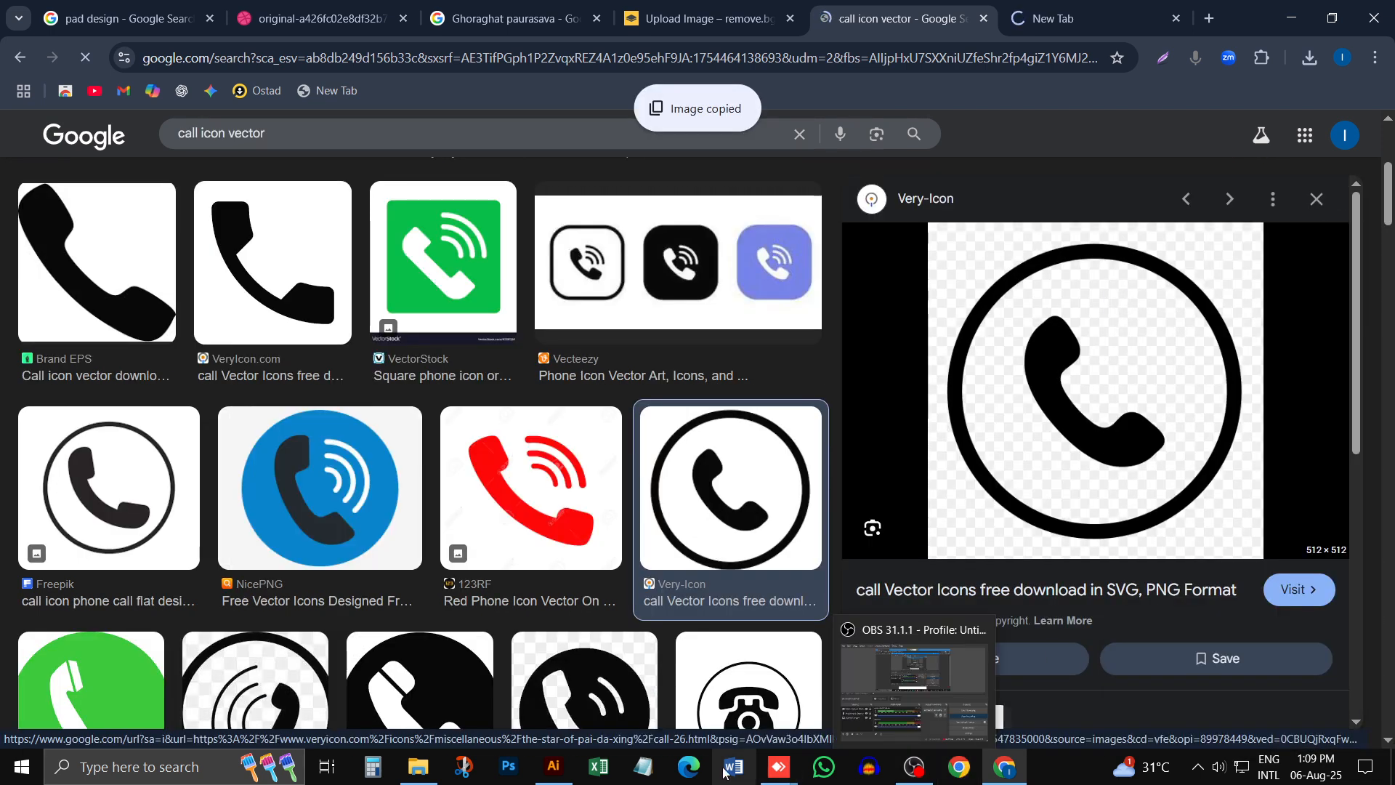
{"action": "left_click", "coordinate": [553, 769]}
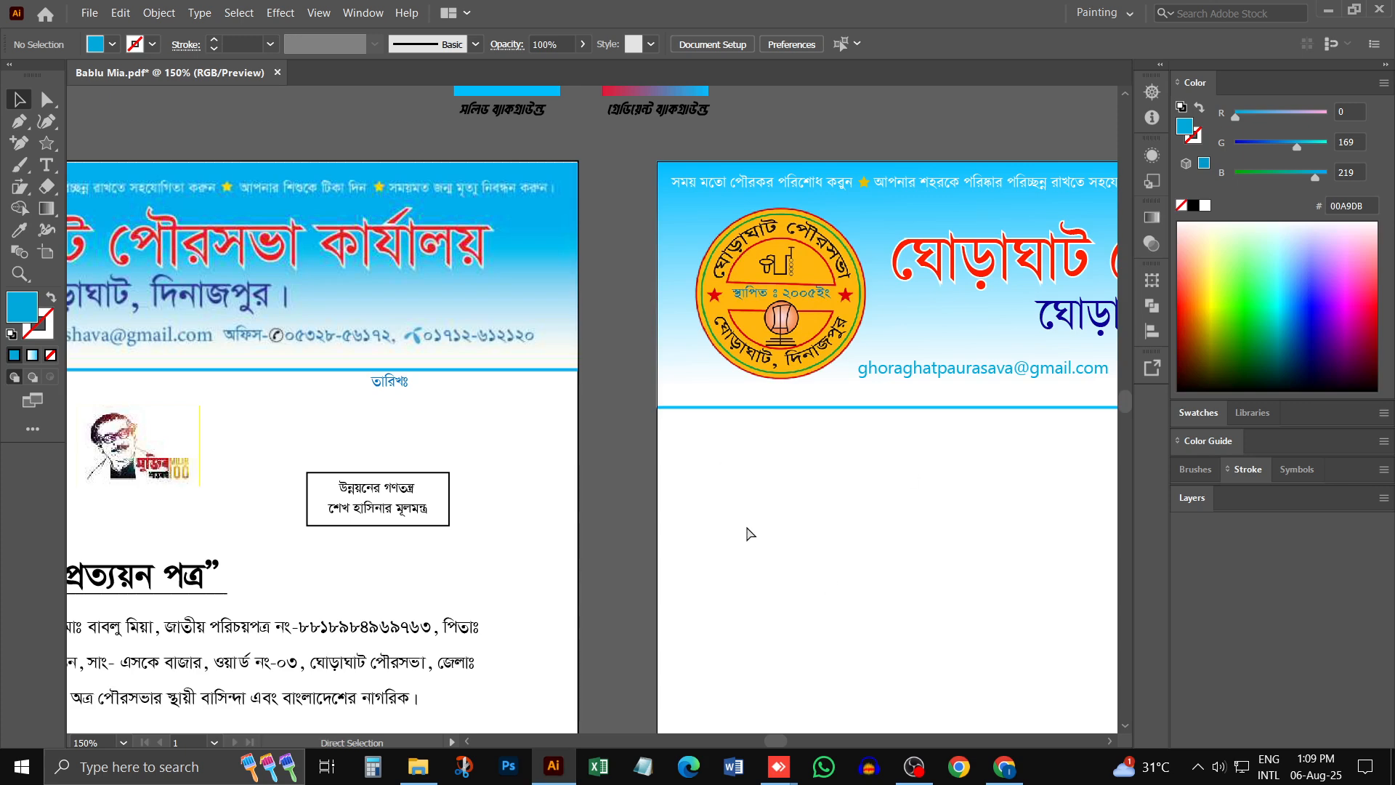
{"action": "key", "text": "ctrl+v"}
{"action": "left_click_drag", "start_coordinate": [709, 414], "coordinate": [752, 467]}
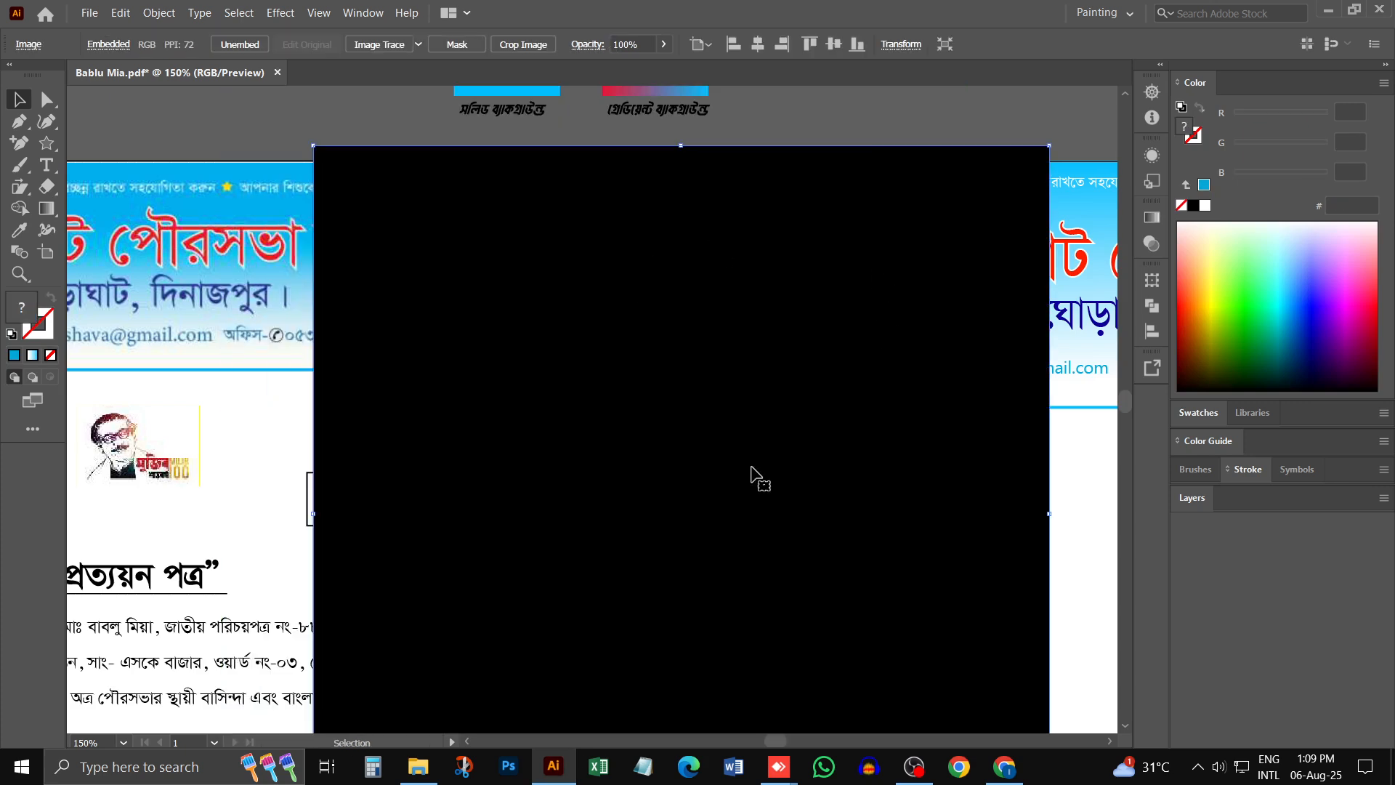
{"action": "key", "text": "Delete"}
- Switch back to Chrome and save the circled handset icon to the Desktop as the PNG file call-26
{"action": "left_click", "coordinate": [1006, 774]}
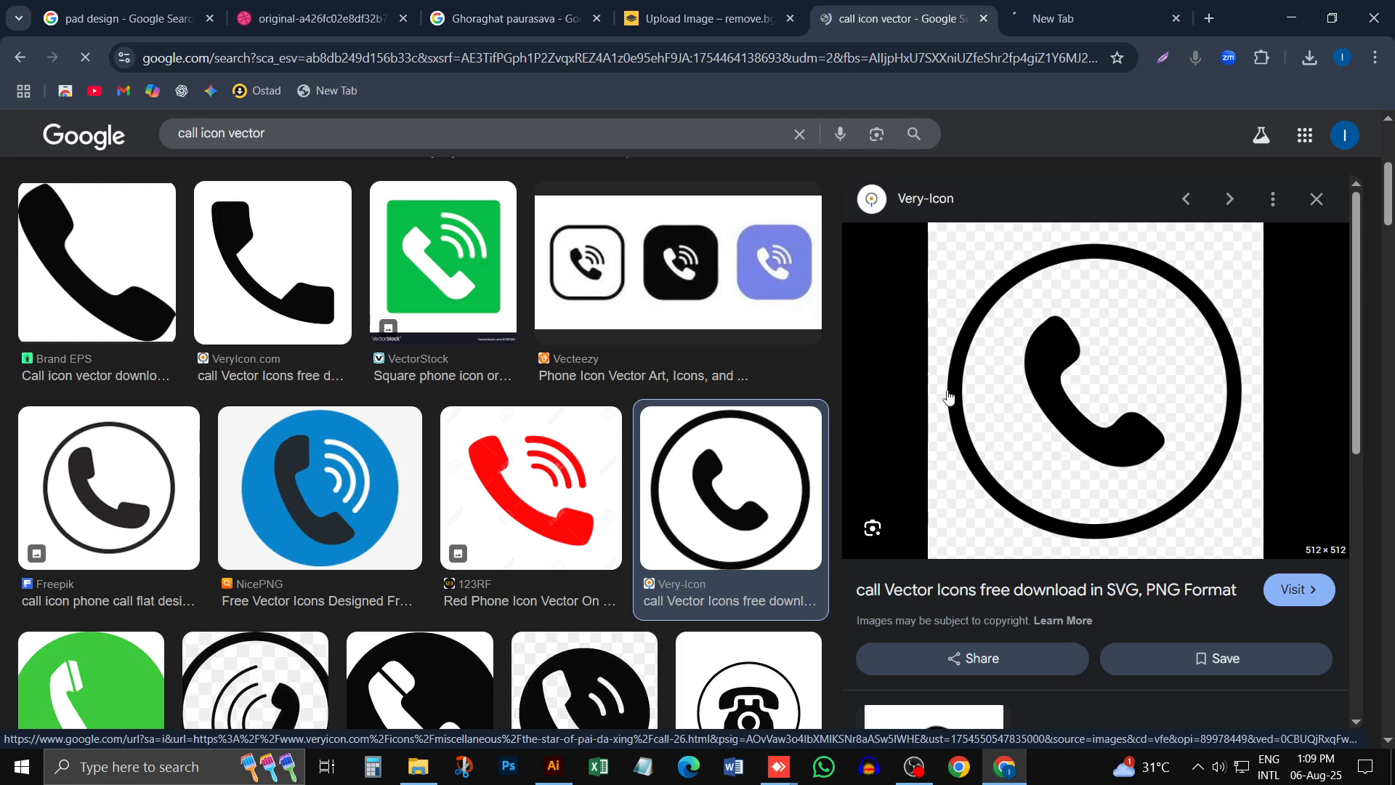
{"action": "scroll", "coordinate": [1221, 352], "scroll_direction": "down", "scroll_amount": 1}
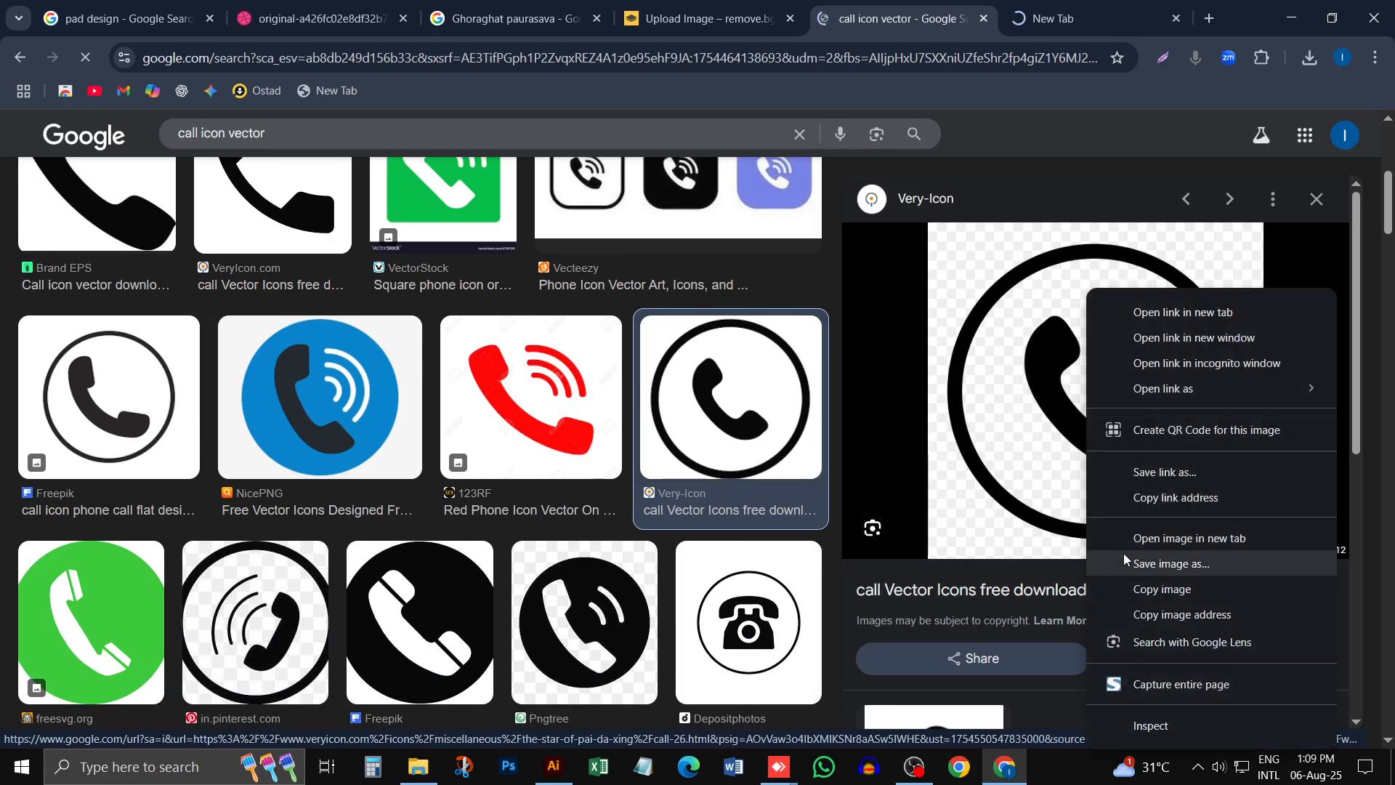
{"action": "left_click", "coordinate": [1162, 563]}
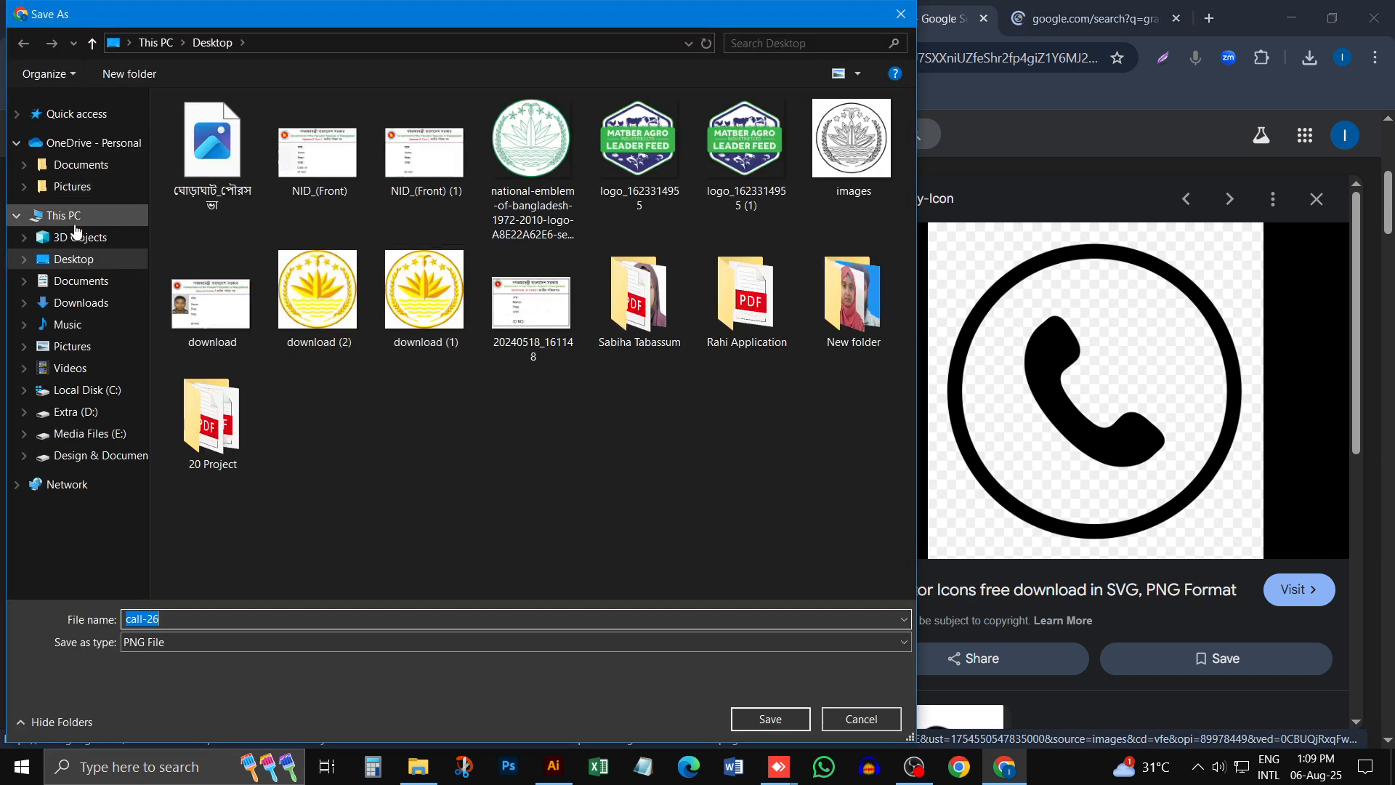
{"action": "left_click", "coordinate": [72, 259]}
{"action": "left_click", "coordinate": [769, 717]}
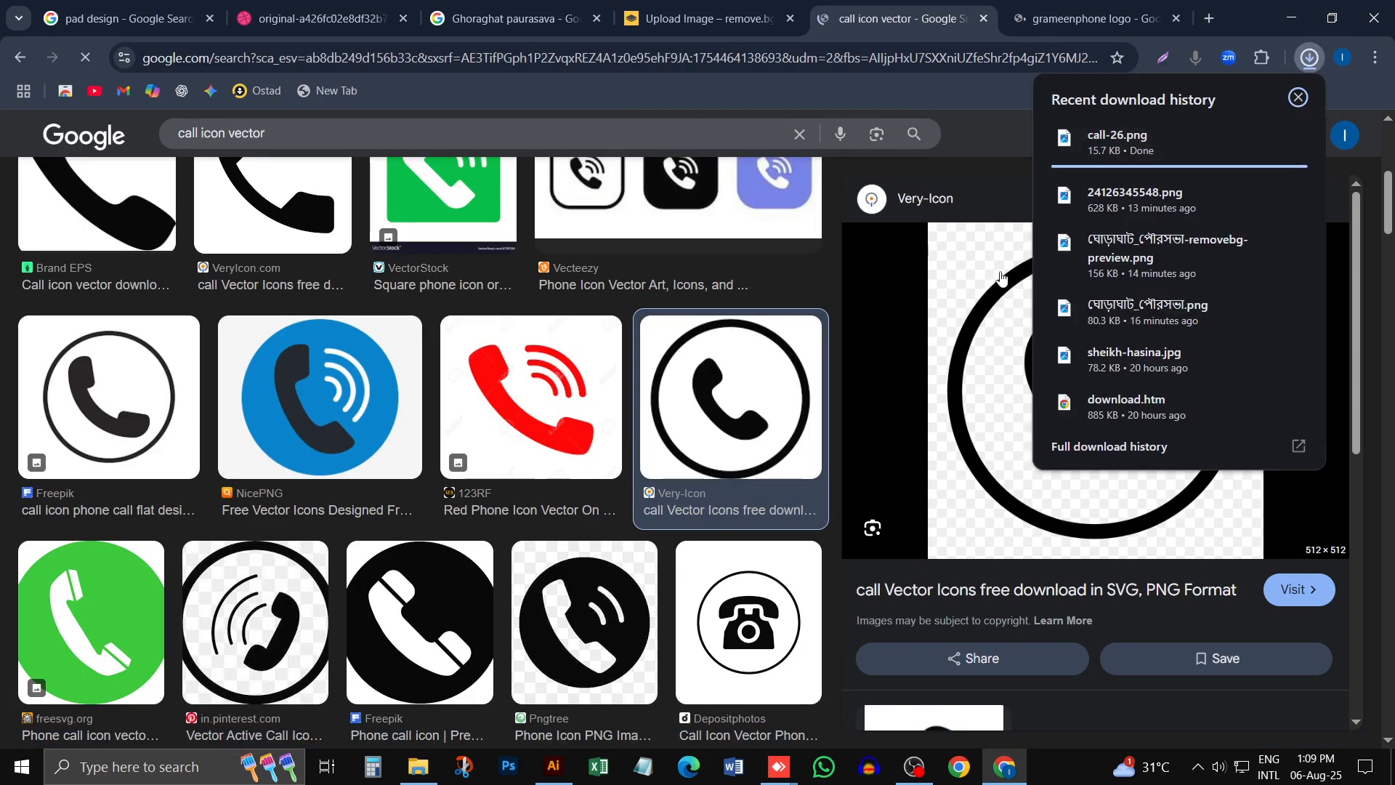
- Place the downloaded call-26.png in the Illustrator document, scaled to about 1.61 in wide, just below the new letterhead's blue line
{"action": "left_click_drag", "start_coordinate": [1180, 156], "coordinate": [829, 510]}
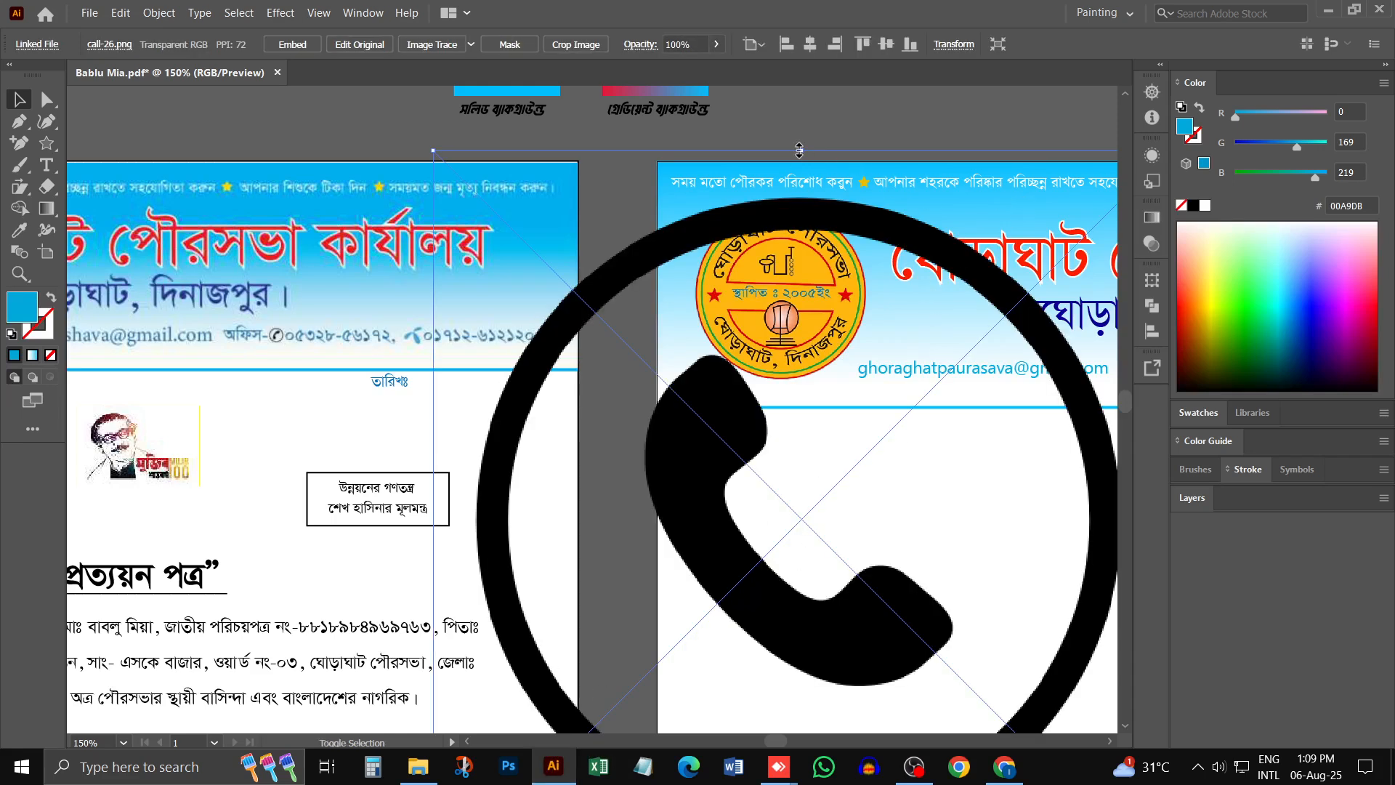
{"action": "left_click_drag", "start_coordinate": [799, 150], "coordinate": [802, 436]}
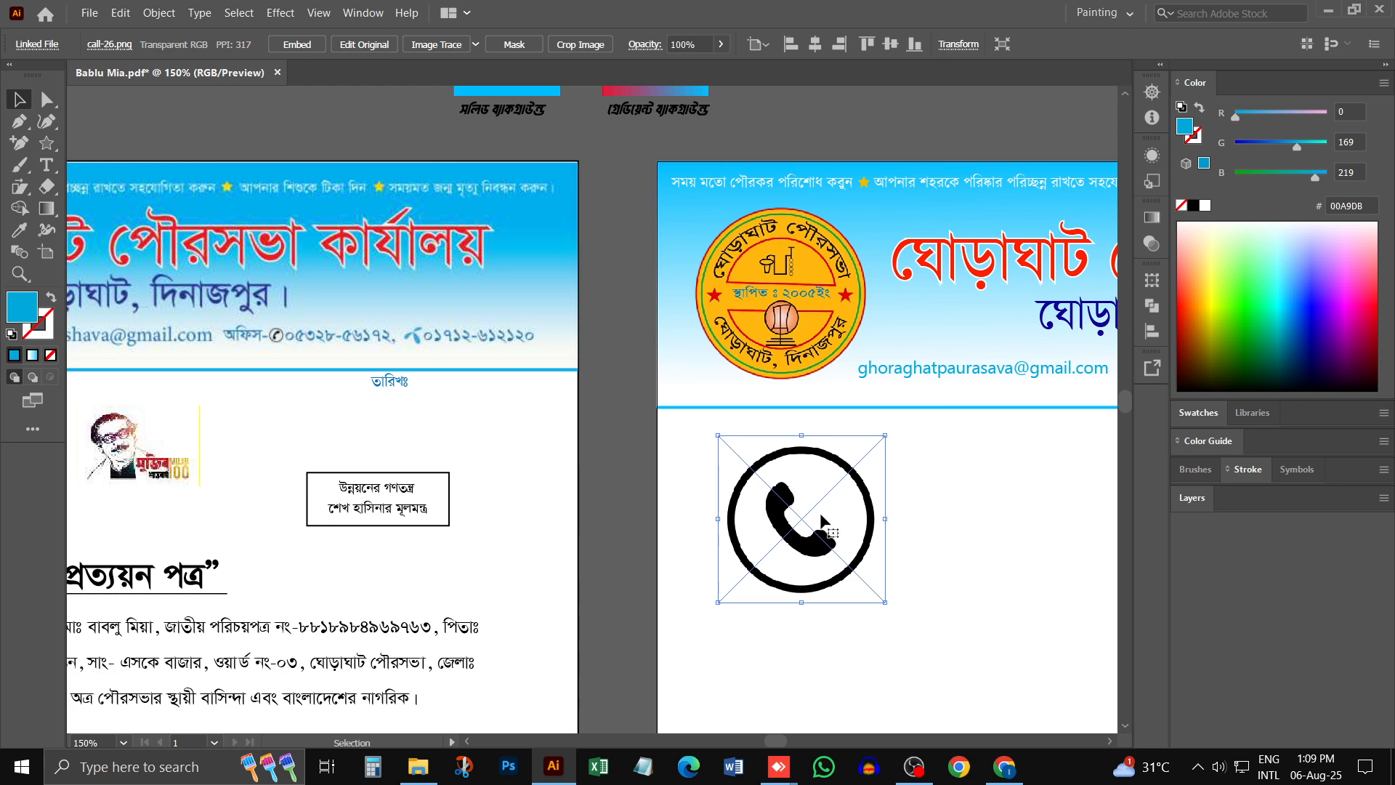
{"action": "mouse_move", "coordinate": [812, 513]}
{"action": "left_mouse_down"}
{"action": "mouse_move", "coordinate": [644, 502]}
{"action": "mouse_move", "coordinate": [819, 507]}
{"action": "left_mouse_up"}
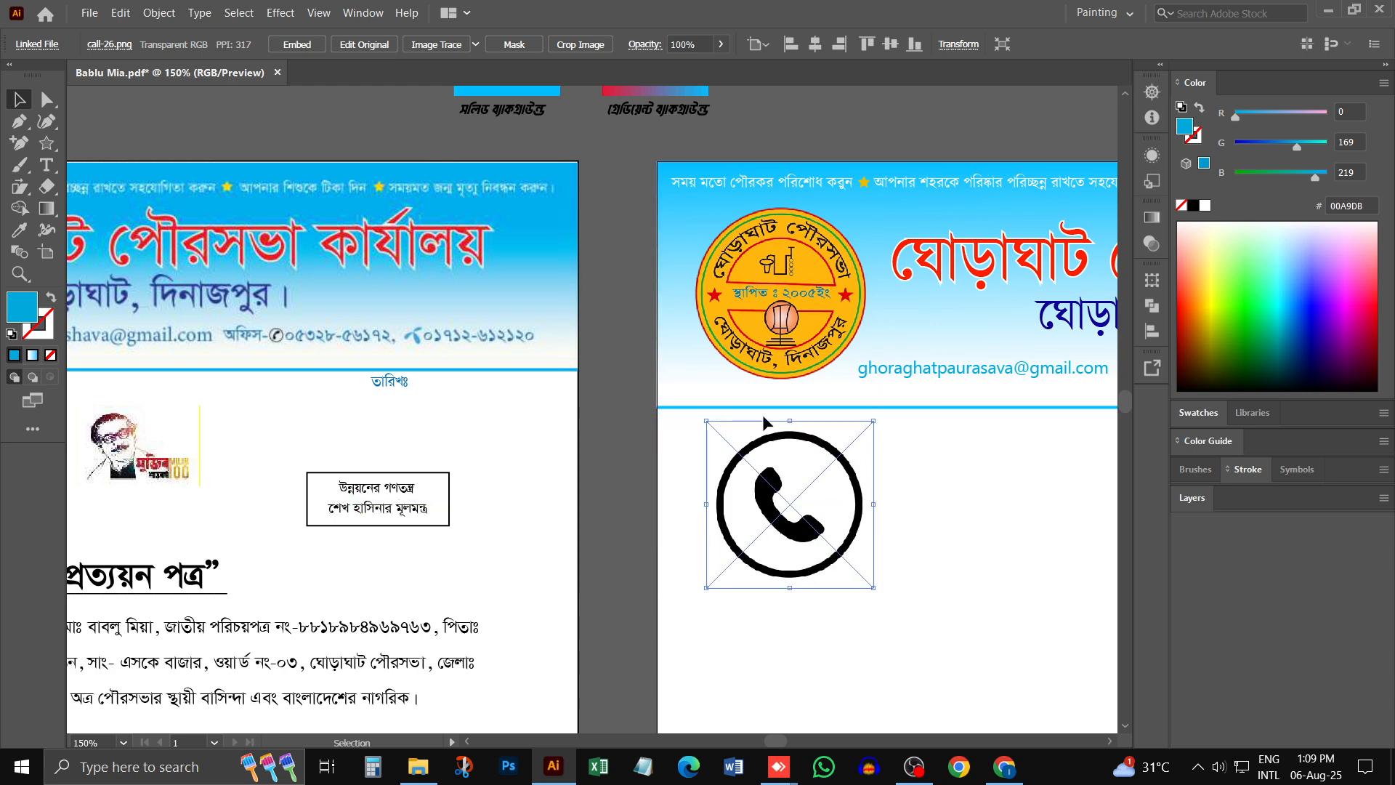
- Try an image trace of the call icon with the Silhouettes preset and inspect it up close
{"action": "left_click", "coordinate": [475, 44]}
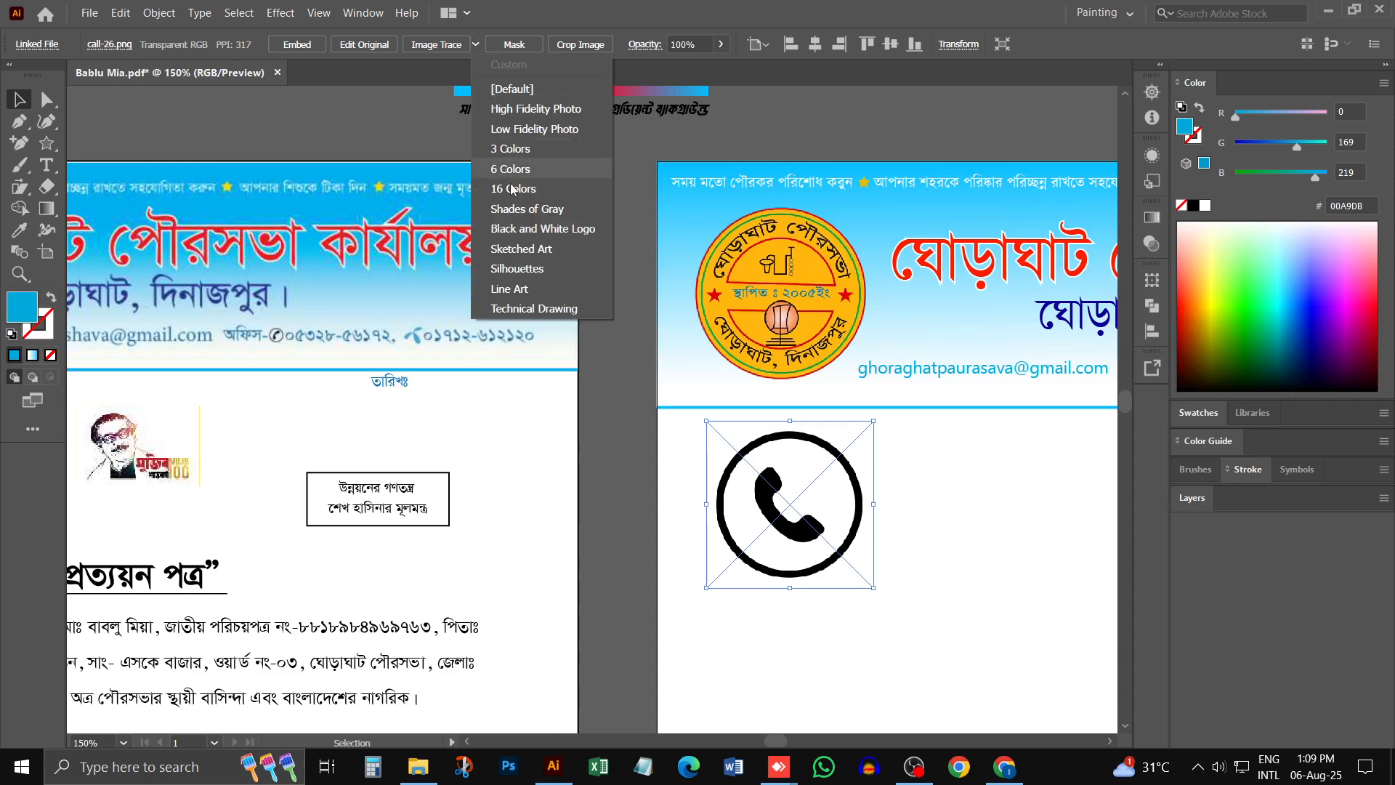
{"action": "left_click", "coordinate": [516, 269]}
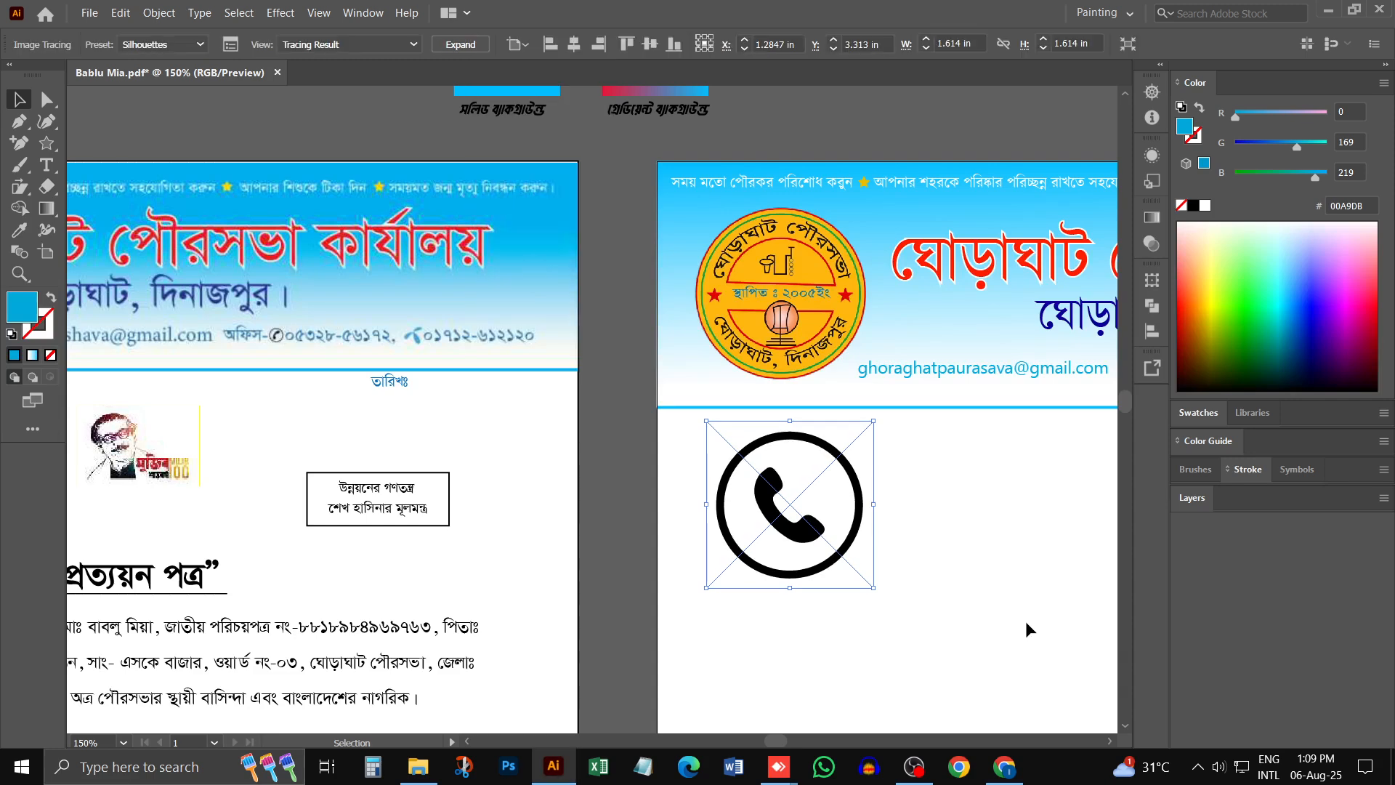
{"action": "left_click", "coordinate": [948, 519]}
{"action": "key", "text": "z"}
{"action": "left_click", "coordinate": [821, 502]}
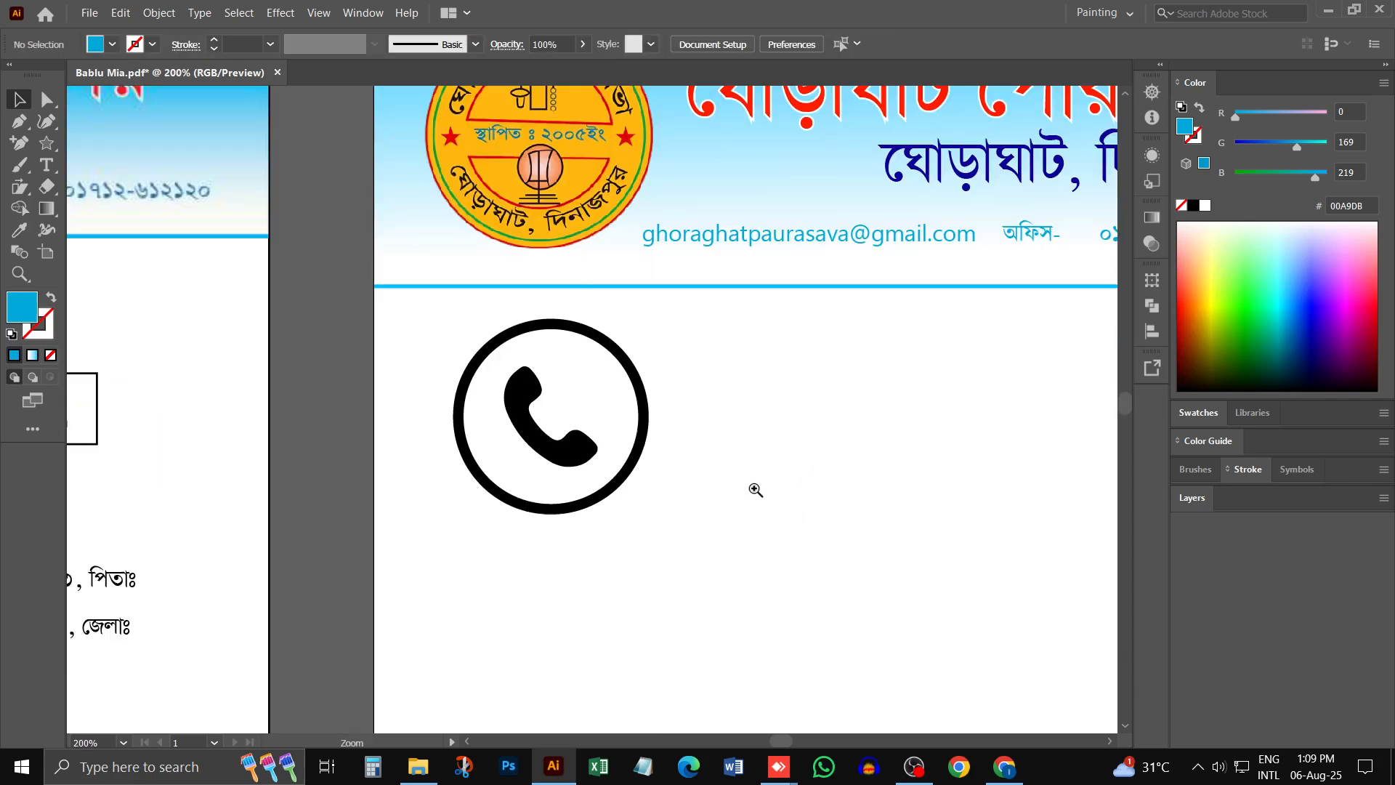
{"action": "left_click", "coordinate": [511, 356]}
{"action": "left_click", "coordinate": [511, 356]}
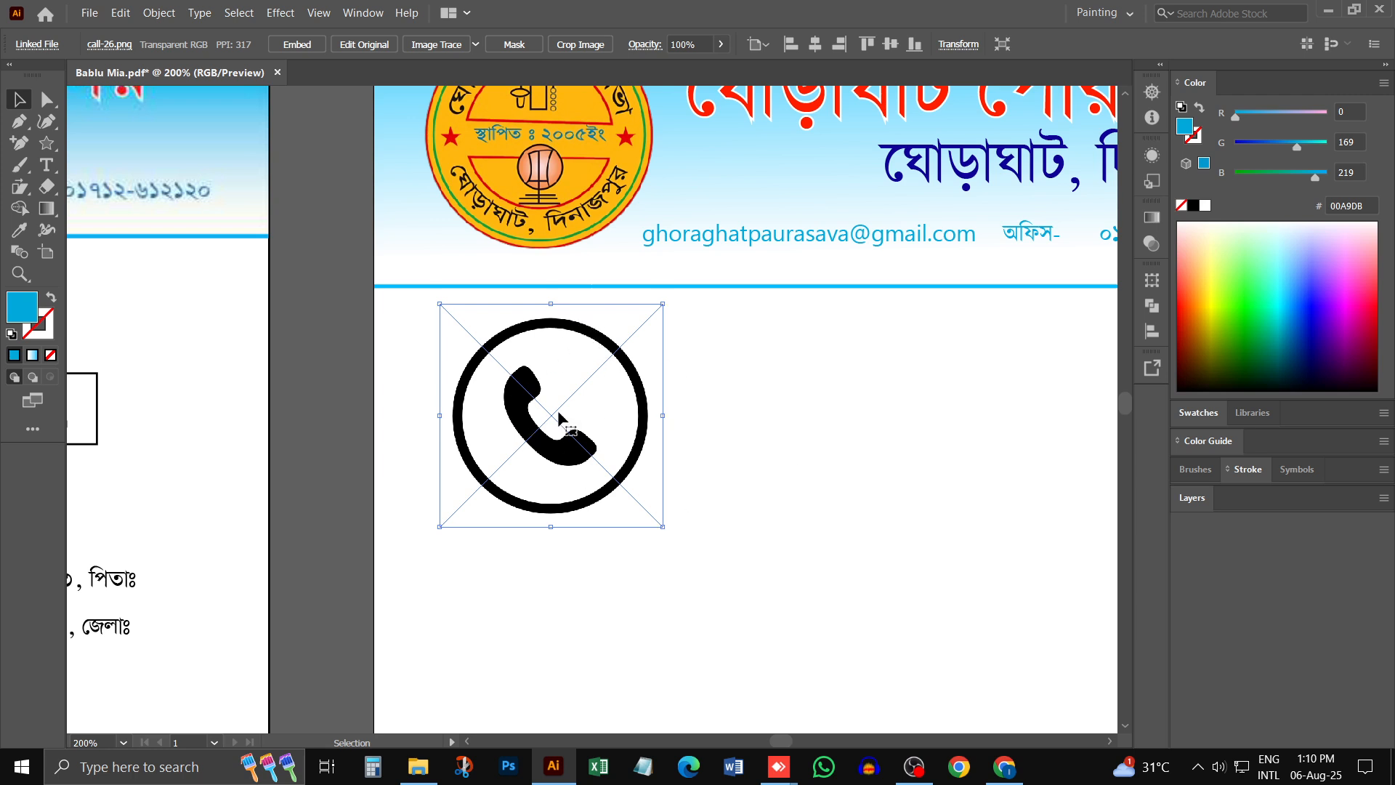
- Trace the call icon with the Silhouettes preset and expand the tracing into vector shapes
{"action": "left_click", "coordinate": [475, 44]}
{"action": "left_click", "coordinate": [517, 268]}
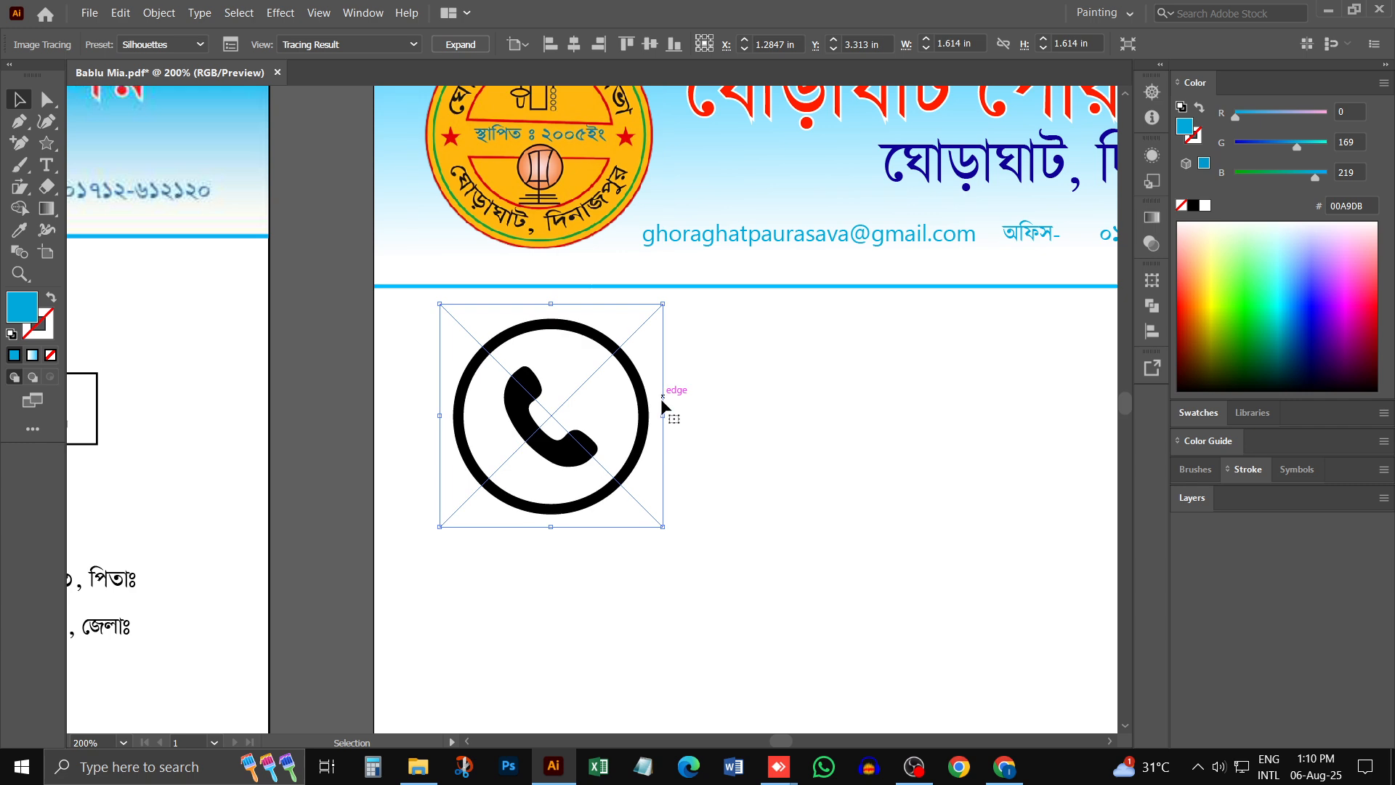
{"action": "left_click", "coordinate": [461, 44]}
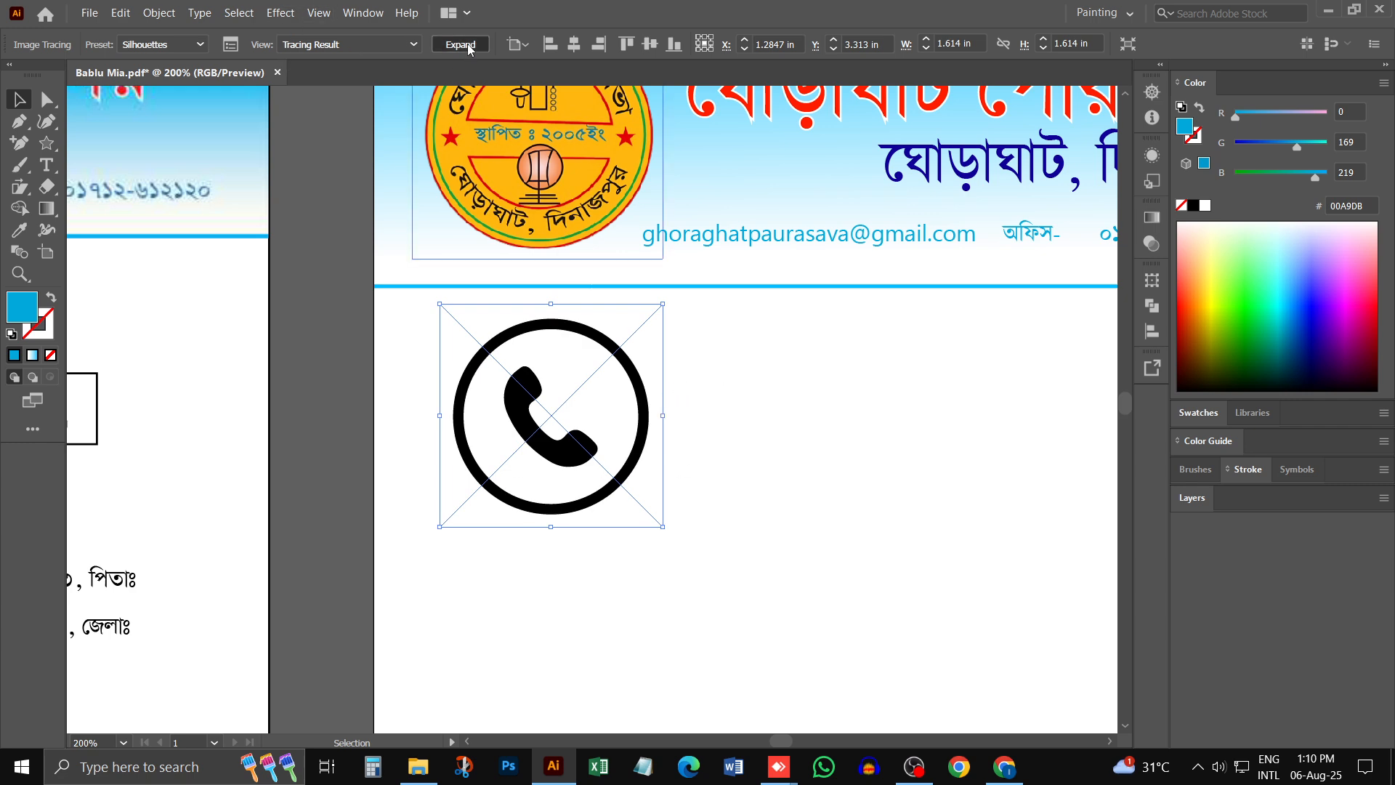
{"action": "left_click", "coordinate": [732, 382]}
- Scale the call icon down to the contact line's text height and position it between the অফিস- label and the first phone number
{"action": "key", "text": "ctrl+minus"}
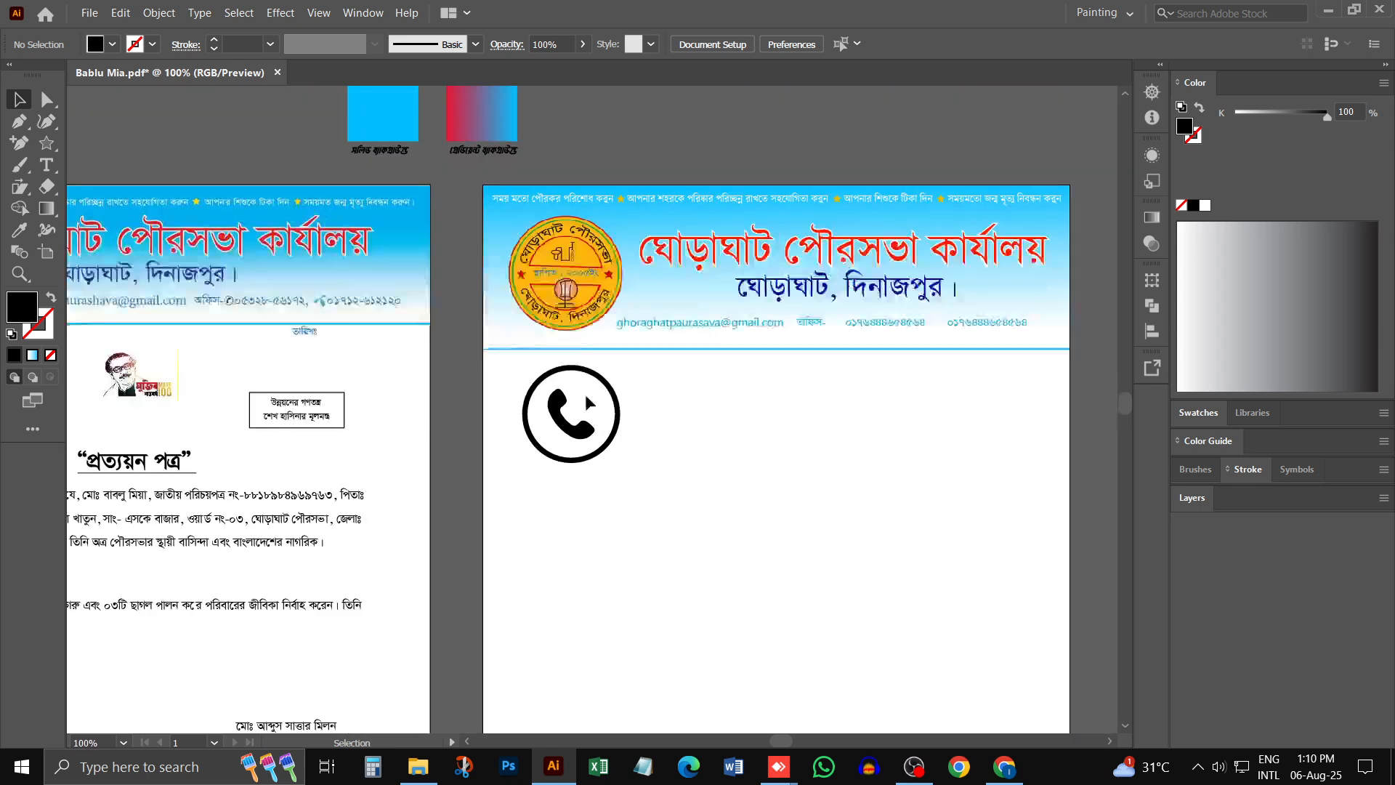
{"action": "left_click", "coordinate": [775, 397]}
{"action": "left_click_drag", "start_coordinate": [745, 357], "coordinate": [830, 328]}
{"action": "left_click", "coordinate": [835, 328], "text": "ctrl"}
{"action": "left_click", "coordinate": [837, 331], "text": "ctrl"}
{"action": "left_click", "coordinate": [573, 436], "text": "ctrl"}
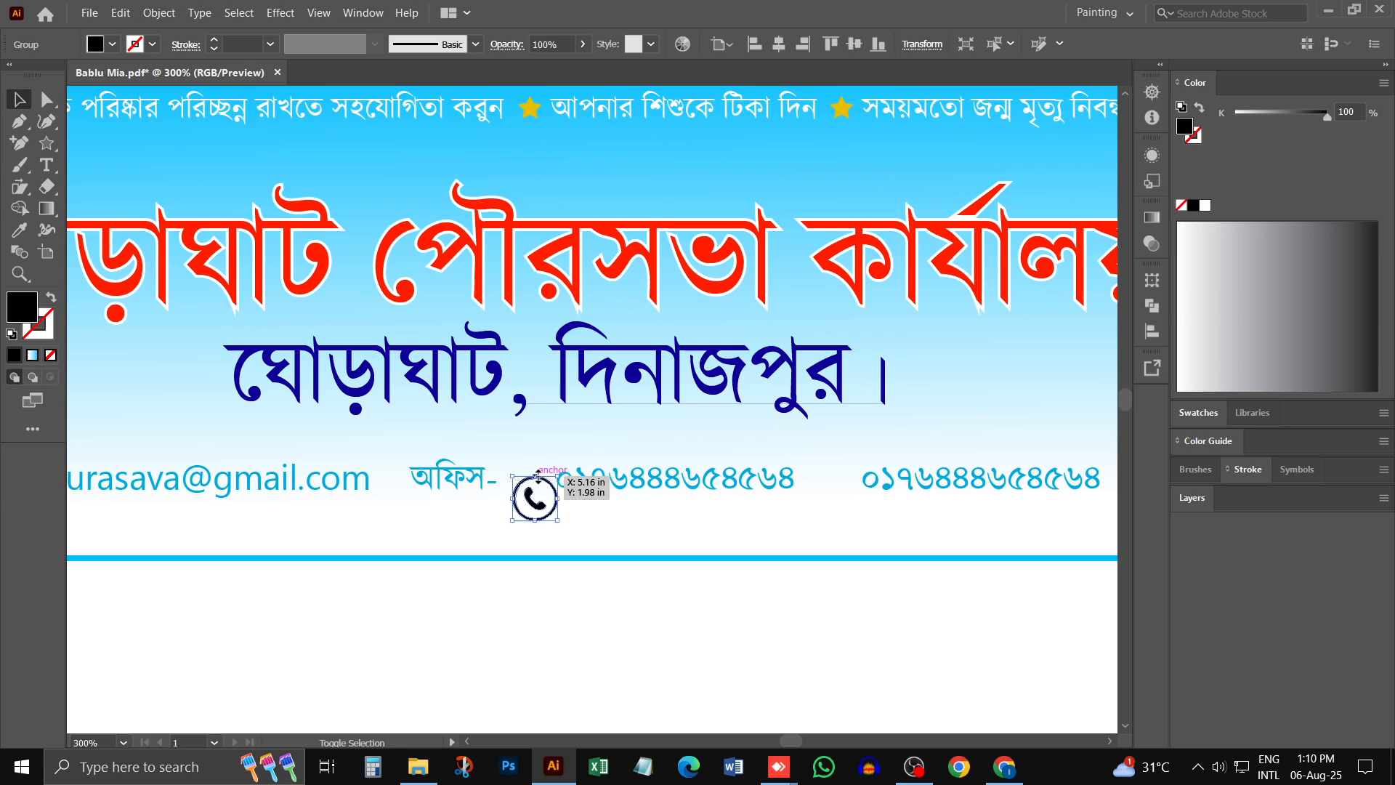
{"action": "mouse_move", "coordinate": [534, 497]}
{"action": "left_mouse_down"}
{"action": "mouse_move", "coordinate": [520, 458]}
{"action": "mouse_move", "coordinate": [522, 480]}
{"action": "left_mouse_up"}
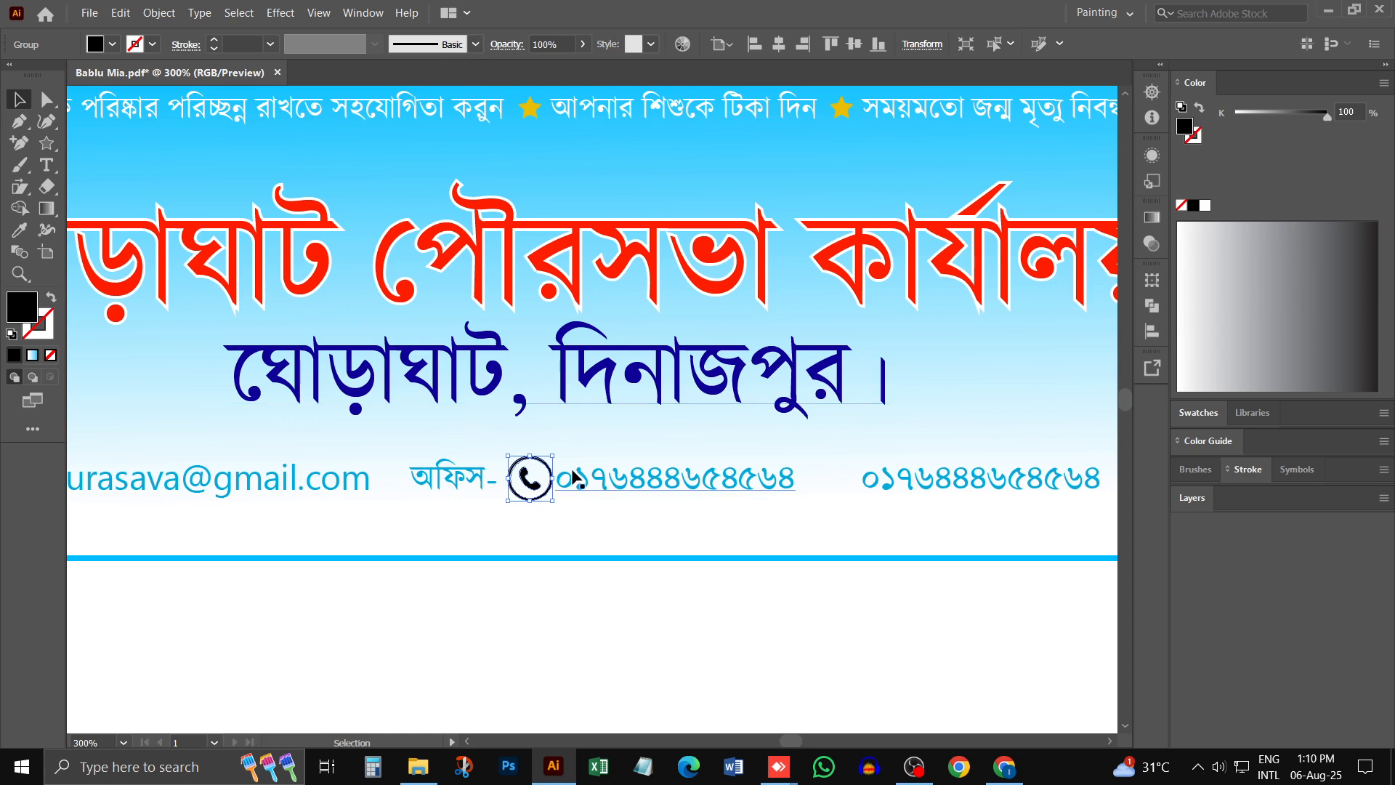
- Recolour the call icon light blue by sampling the e-mail address with the Eyedropper, and deselect it
{"action": "left_click", "coordinate": [19, 230]}
{"action": "left_click", "coordinate": [223, 474]}
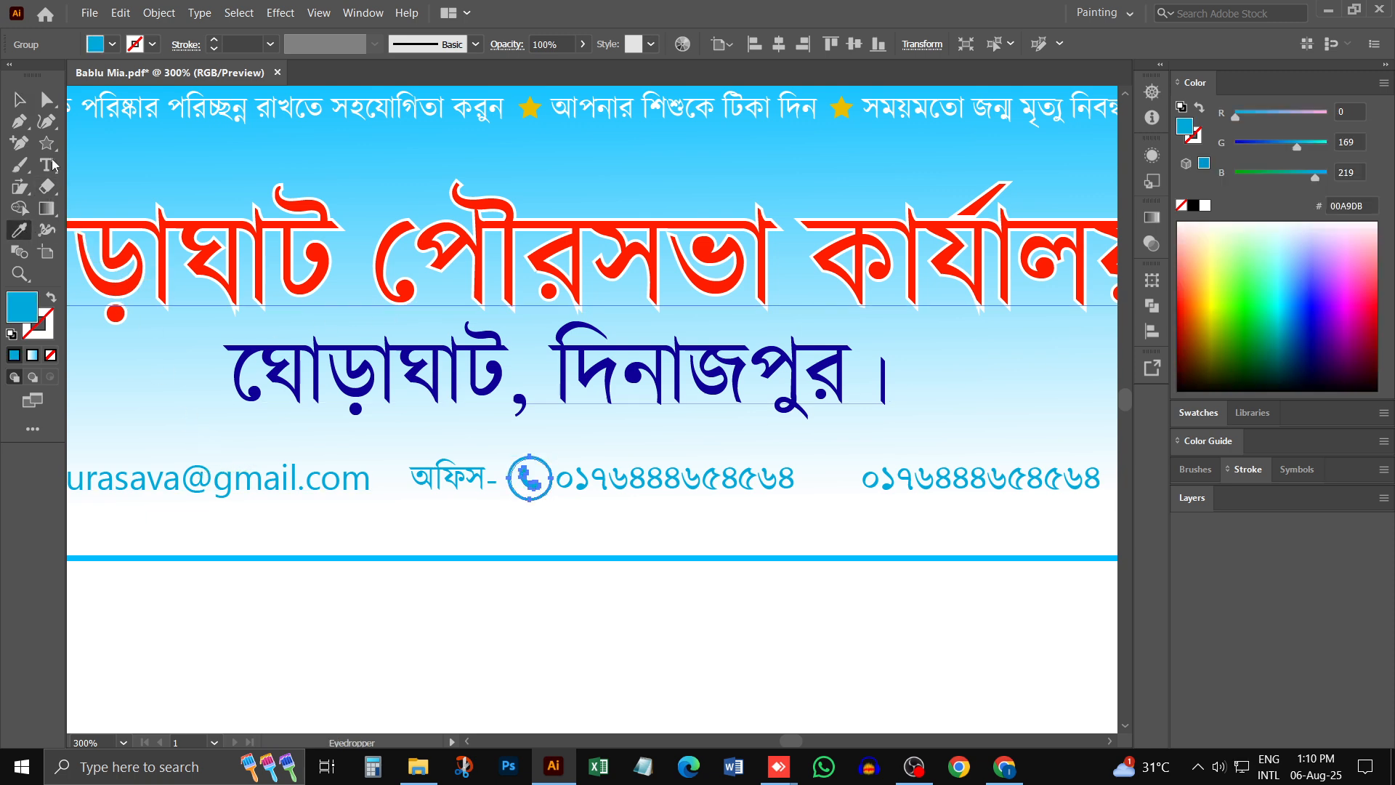
{"action": "key", "text": "v"}
{"action": "left_click", "coordinate": [865, 667]}
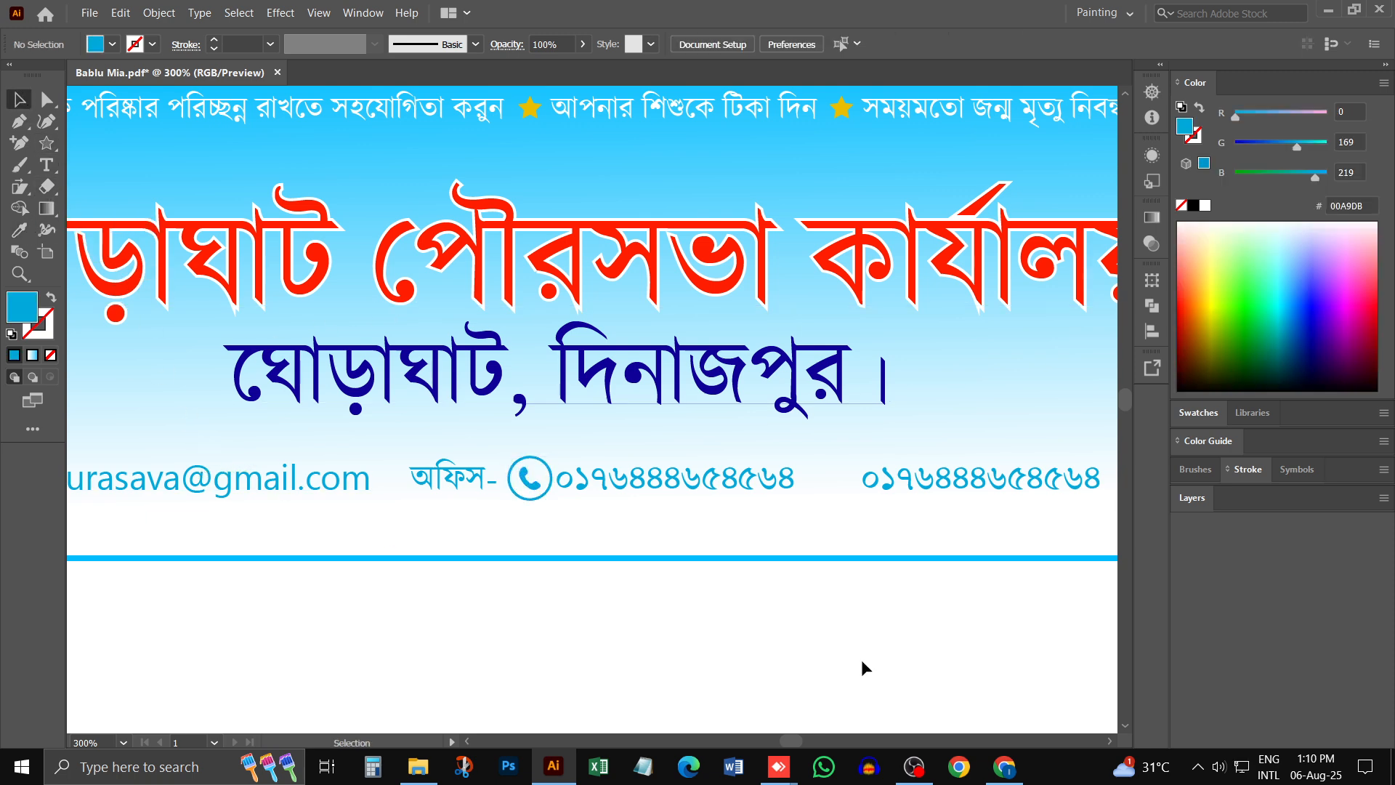
- Switch to Chrome and copy the flat blue Grameenphone symbol from Wikipedia in the grameenphone logo results
{"action": "left_click", "coordinate": [1004, 766]}
{"action": "left_click", "coordinate": [1169, 11]}
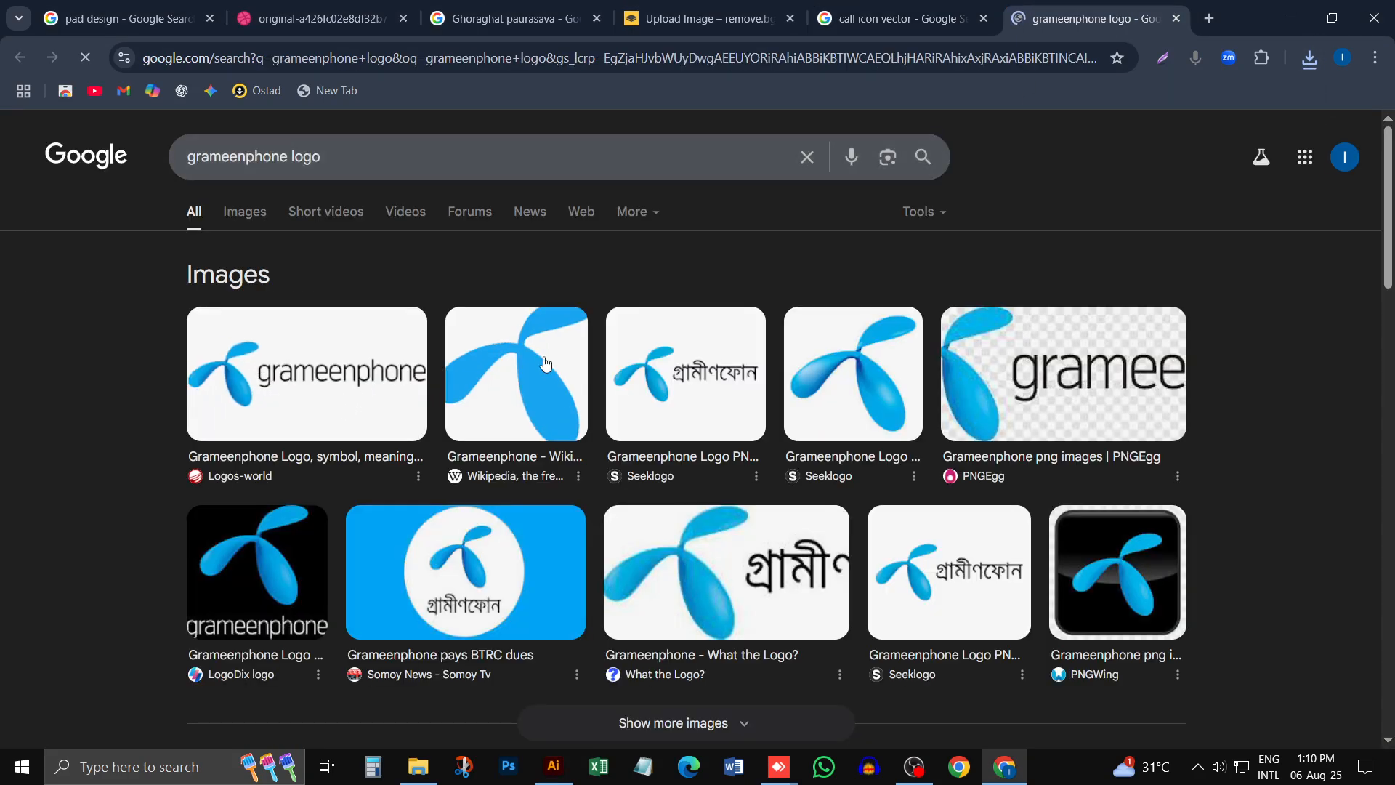
{"action": "right_click", "coordinate": [543, 367]}
{"action": "left_click", "coordinate": [621, 430]}
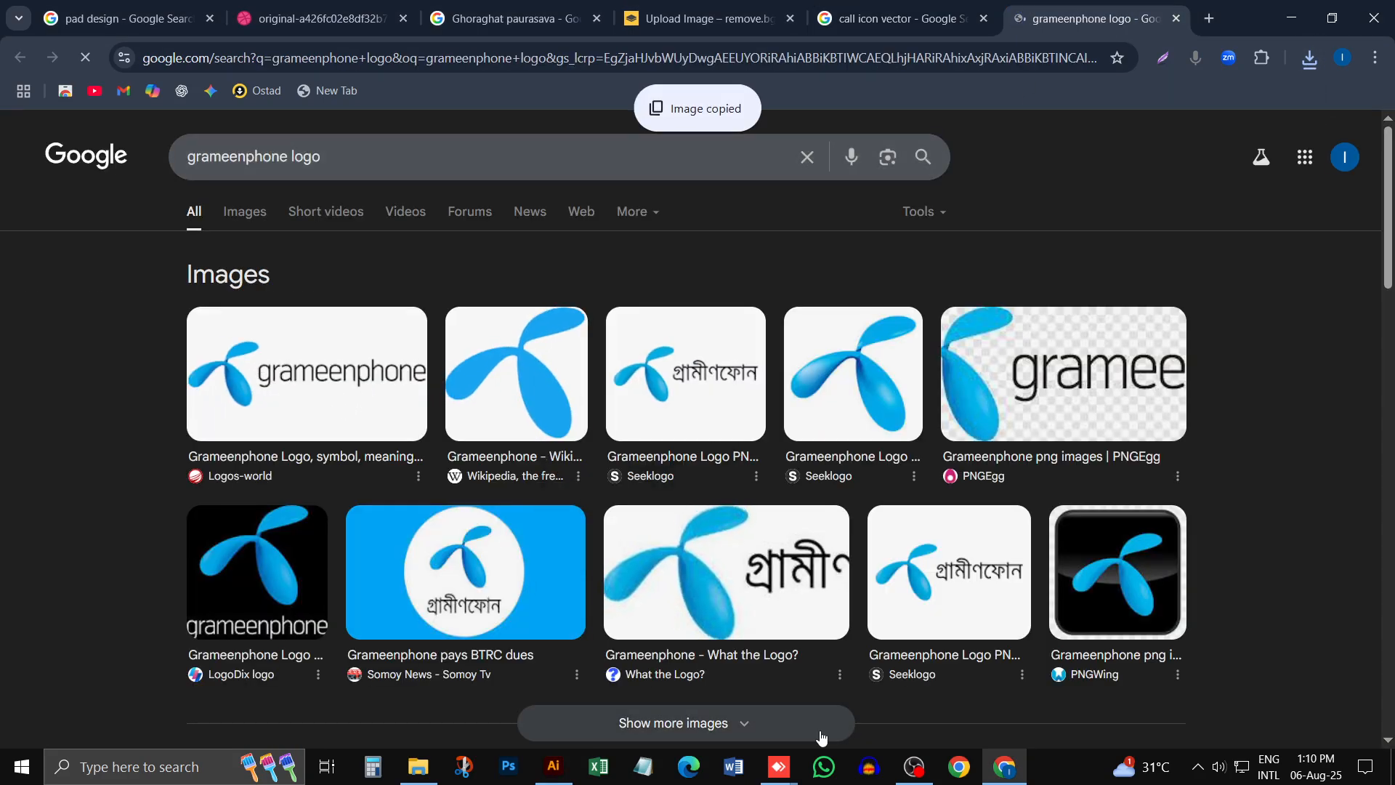
- Switch to Illustrator, paste the Grameenphone symbol into the letterhead and scale it down
{"action": "left_click", "coordinate": [554, 766]}
{"action": "key", "text": "ctrl+v"}
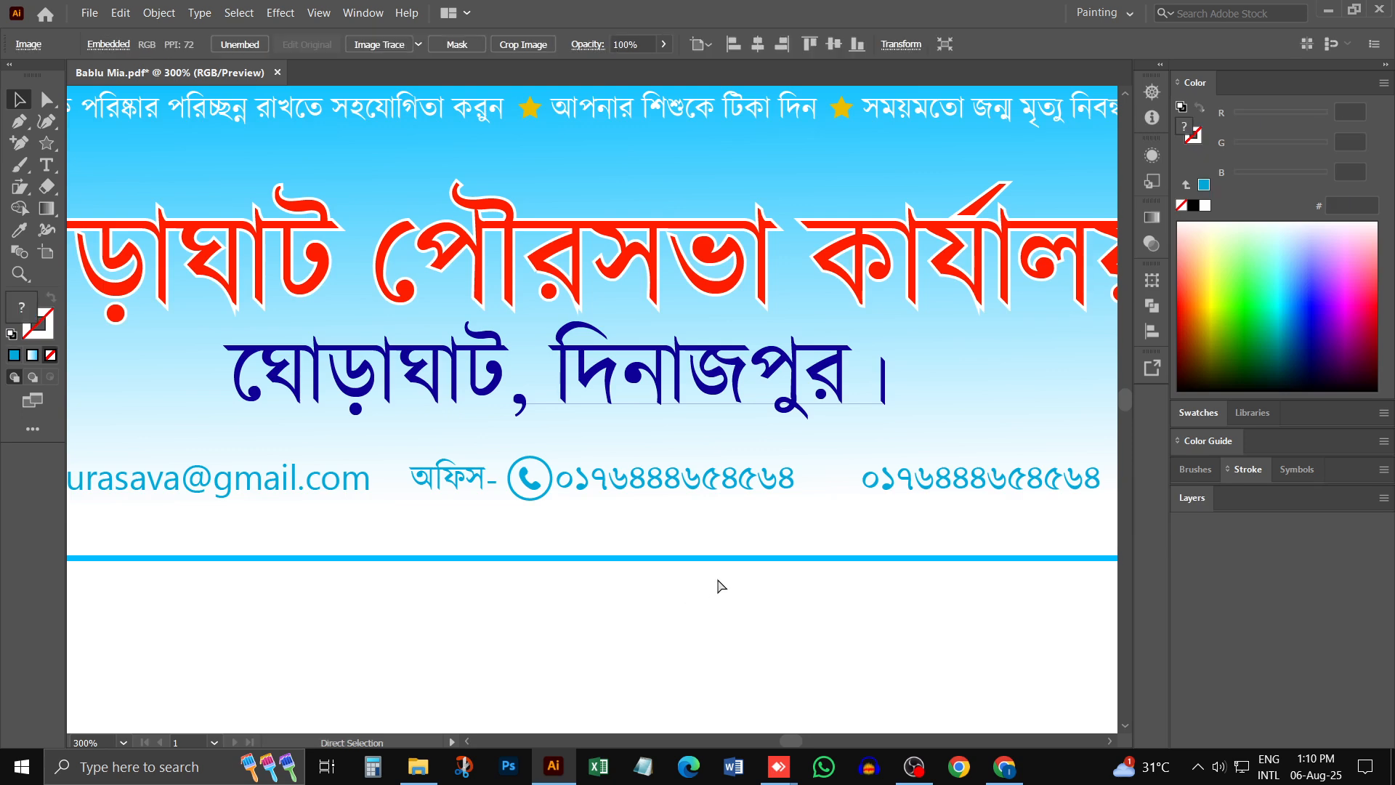
{"action": "left_click_drag", "start_coordinate": [820, 188], "coordinate": [764, 247]}
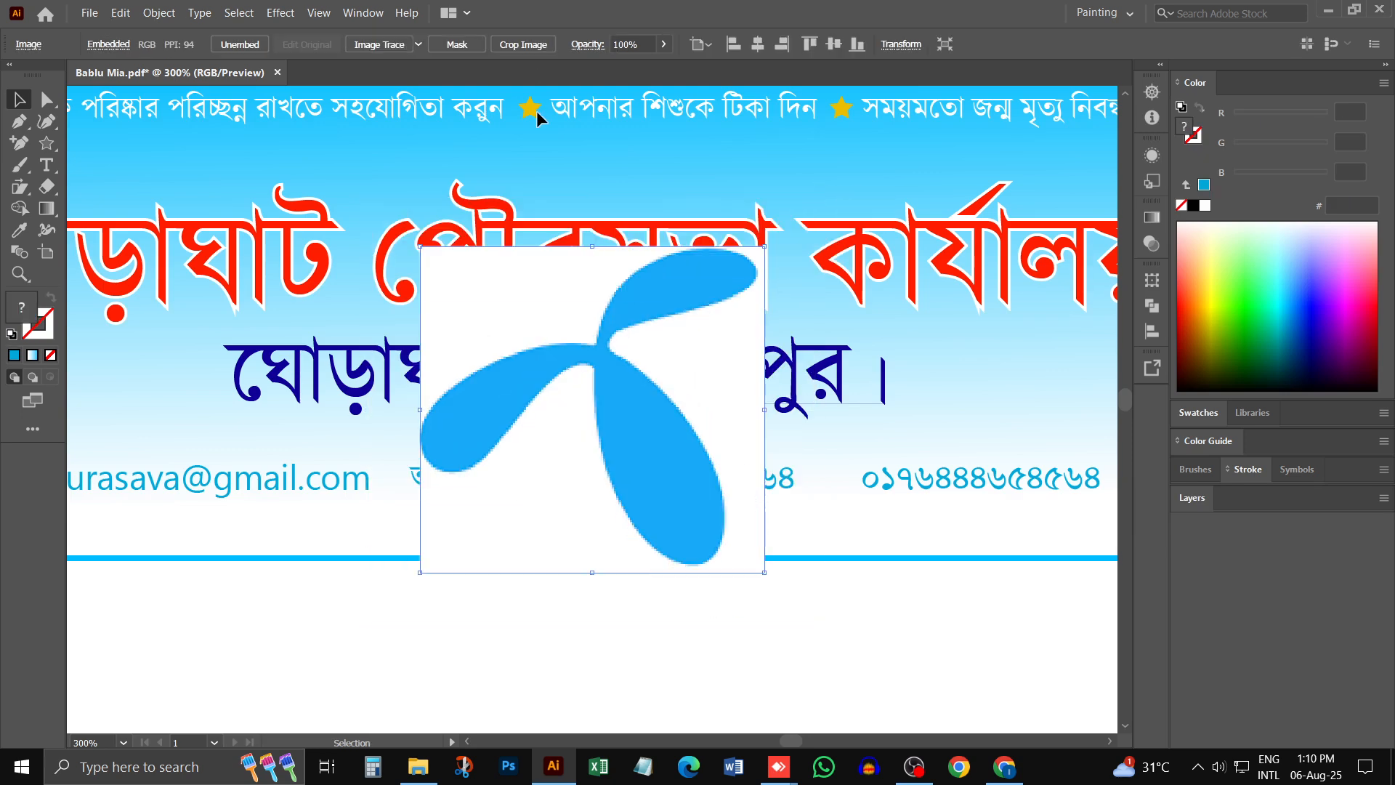
- Trace the pasted Grameenphone symbol with the Silhouettes preset and expand the result into editable paths
{"action": "left_click", "coordinate": [418, 45]}
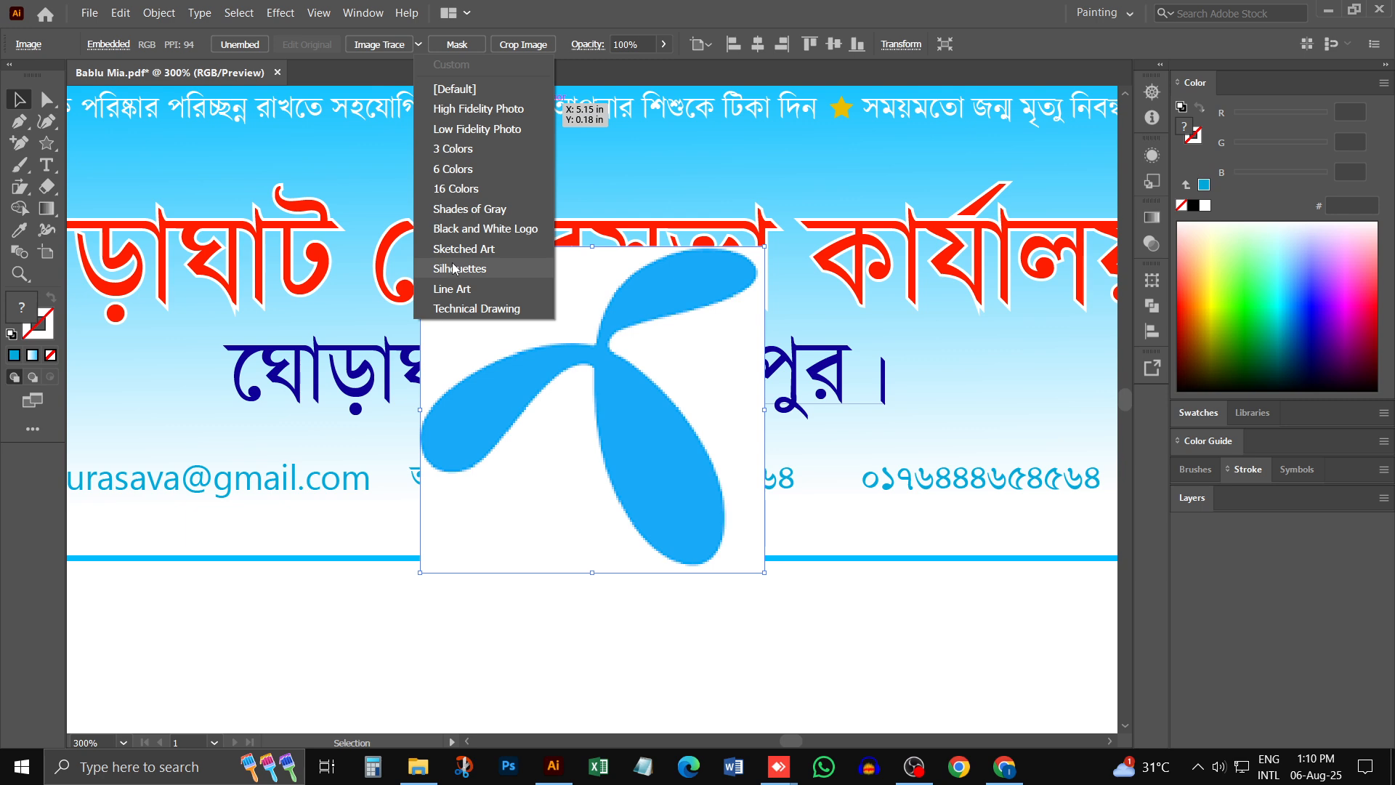
{"action": "left_click", "coordinate": [465, 277]}
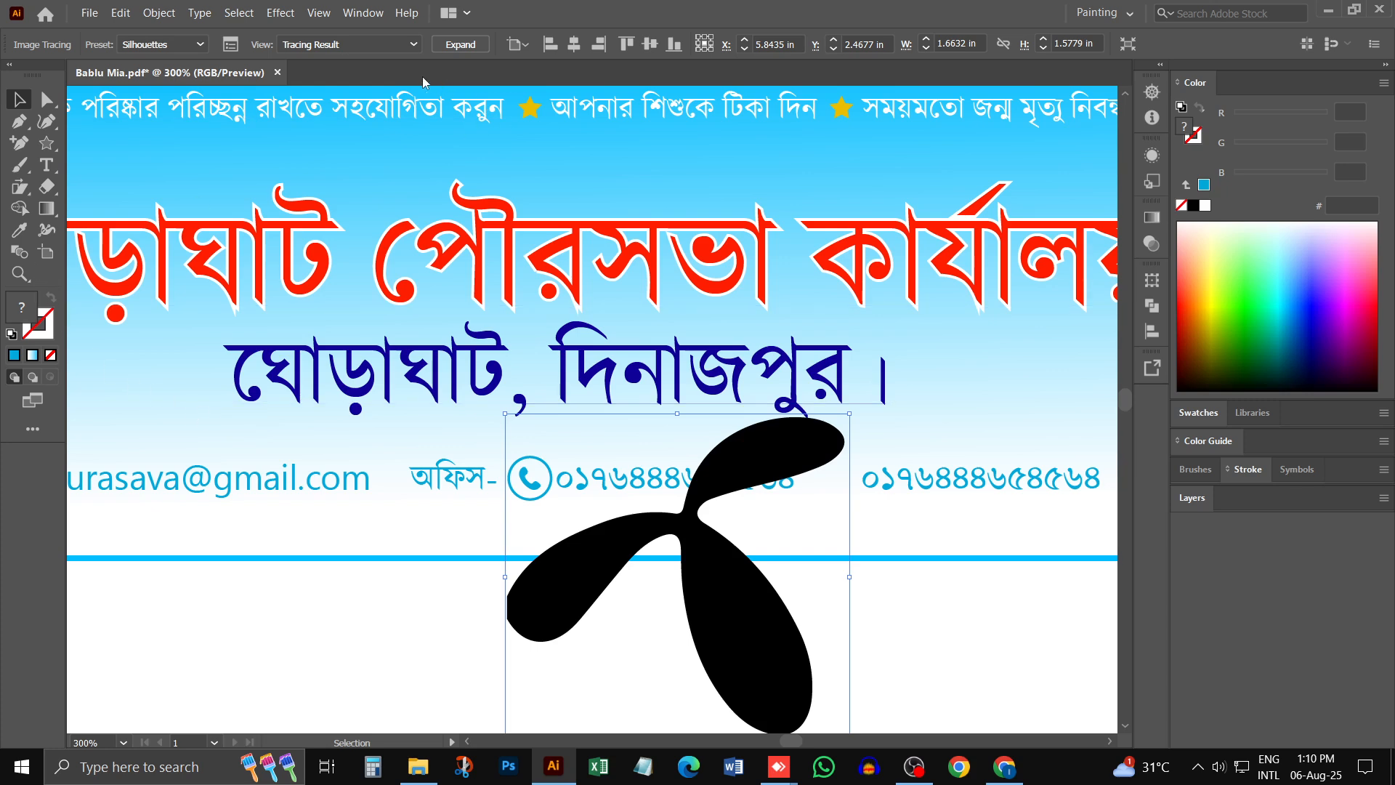
{"action": "left_click", "coordinate": [462, 45]}
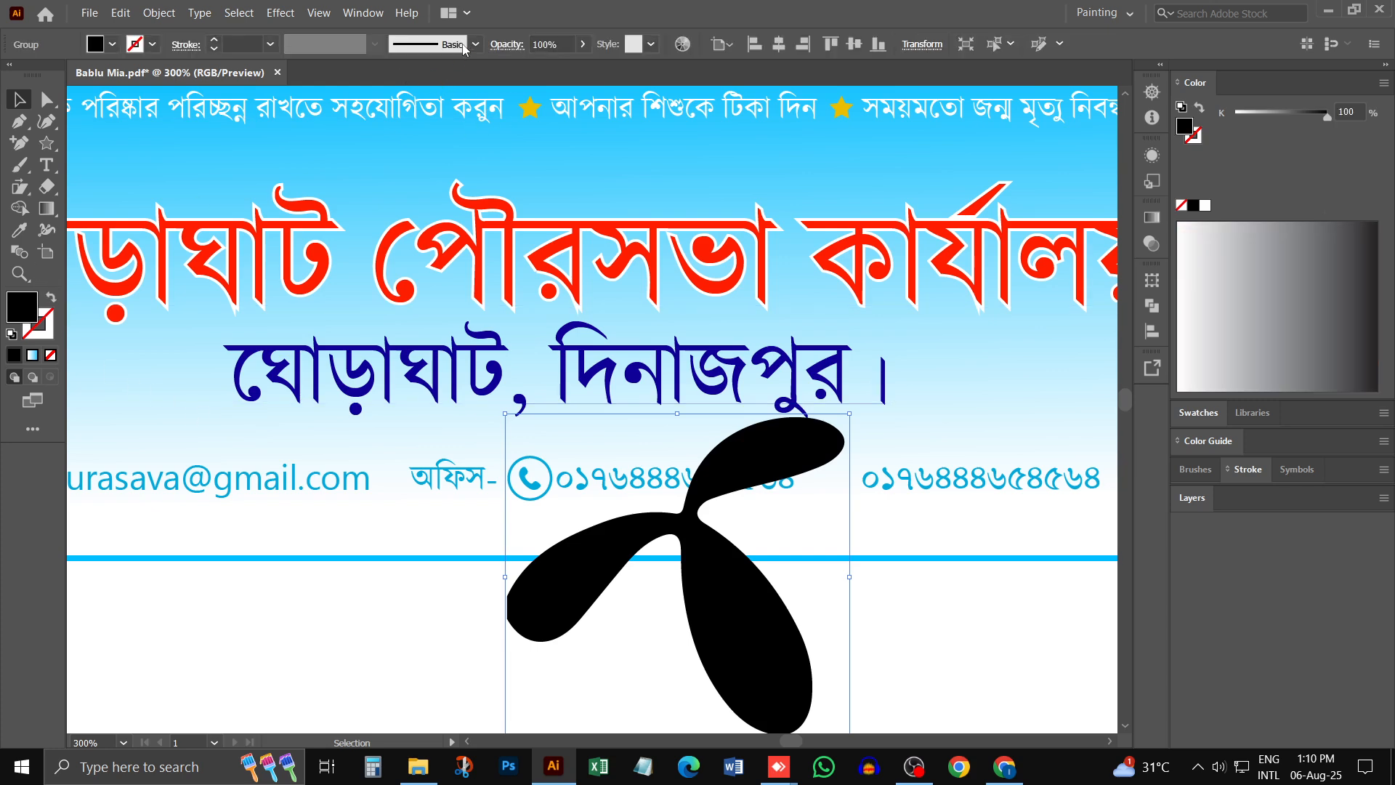
- Recolour the traced Grameenphone symbol light blue by sampling the অফিস- label with the Eyedropper
{"action": "left_click", "coordinate": [27, 234]}
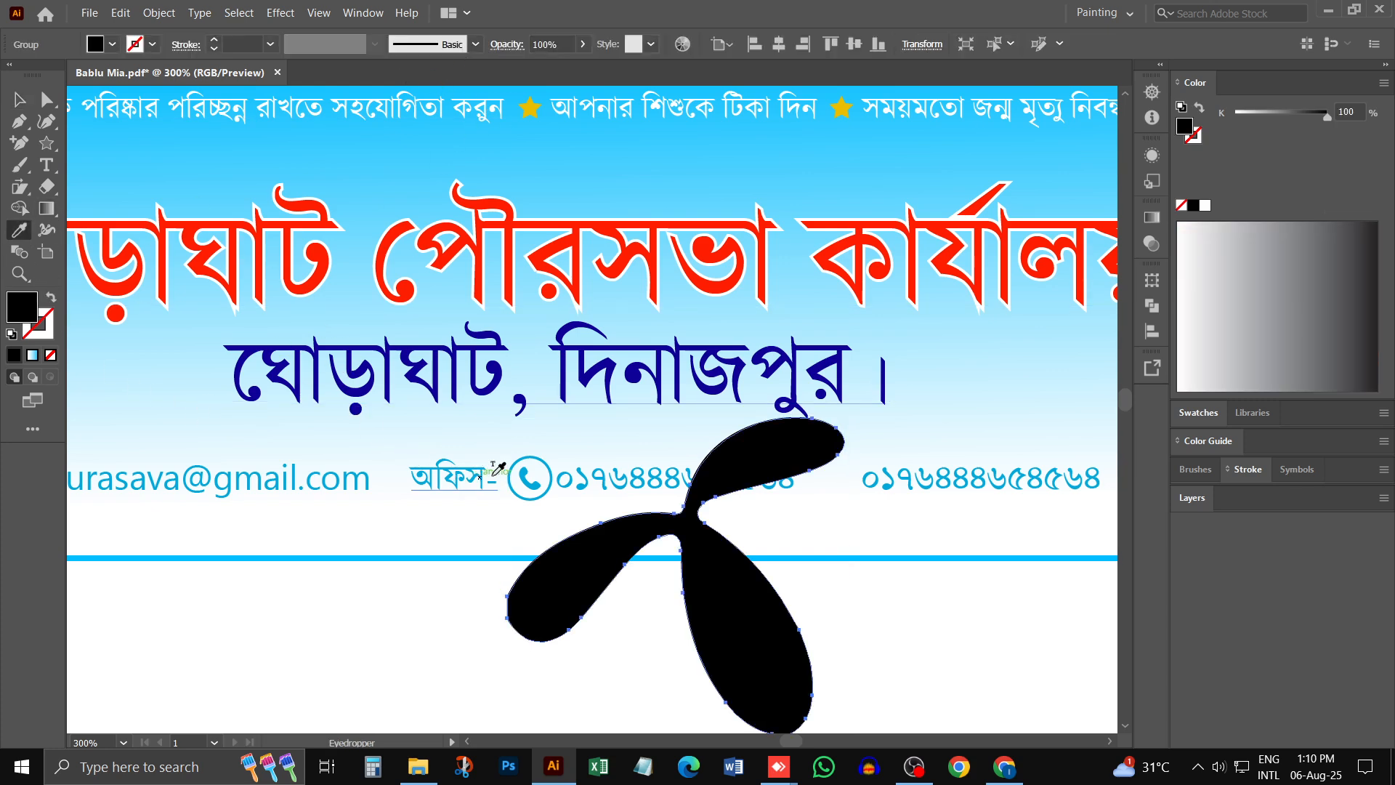
{"action": "left_click", "coordinate": [499, 467]}
{"action": "left_click", "coordinate": [20, 99]}
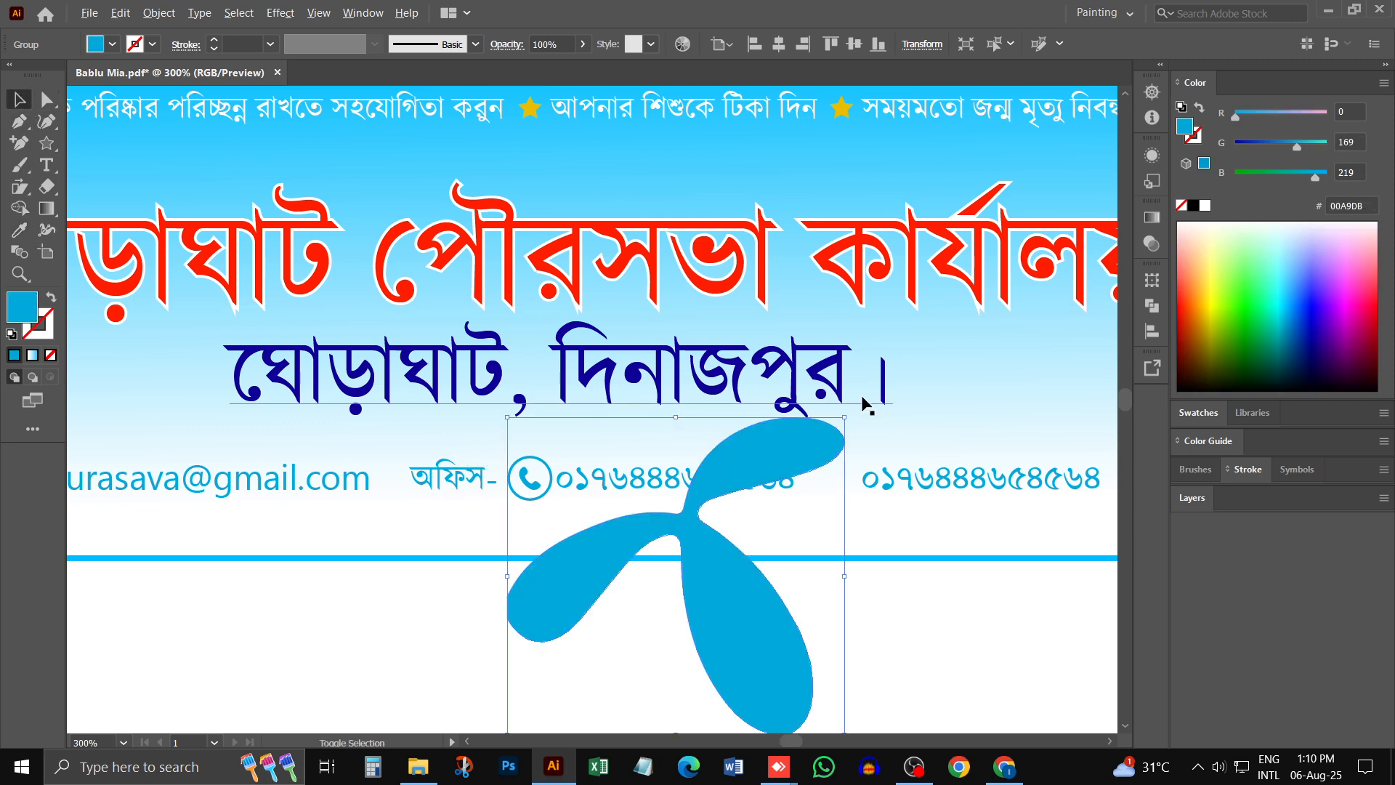
- Scale the Grameenphone symbol down to about the contact line's text height, place it between the two phone numbers and deselect it
{"action": "left_click_drag", "start_coordinate": [845, 416], "coordinate": [830, 434]}
{"action": "key", "text": "ctrl+z"}
{"action": "left_click", "coordinate": [782, 512]}
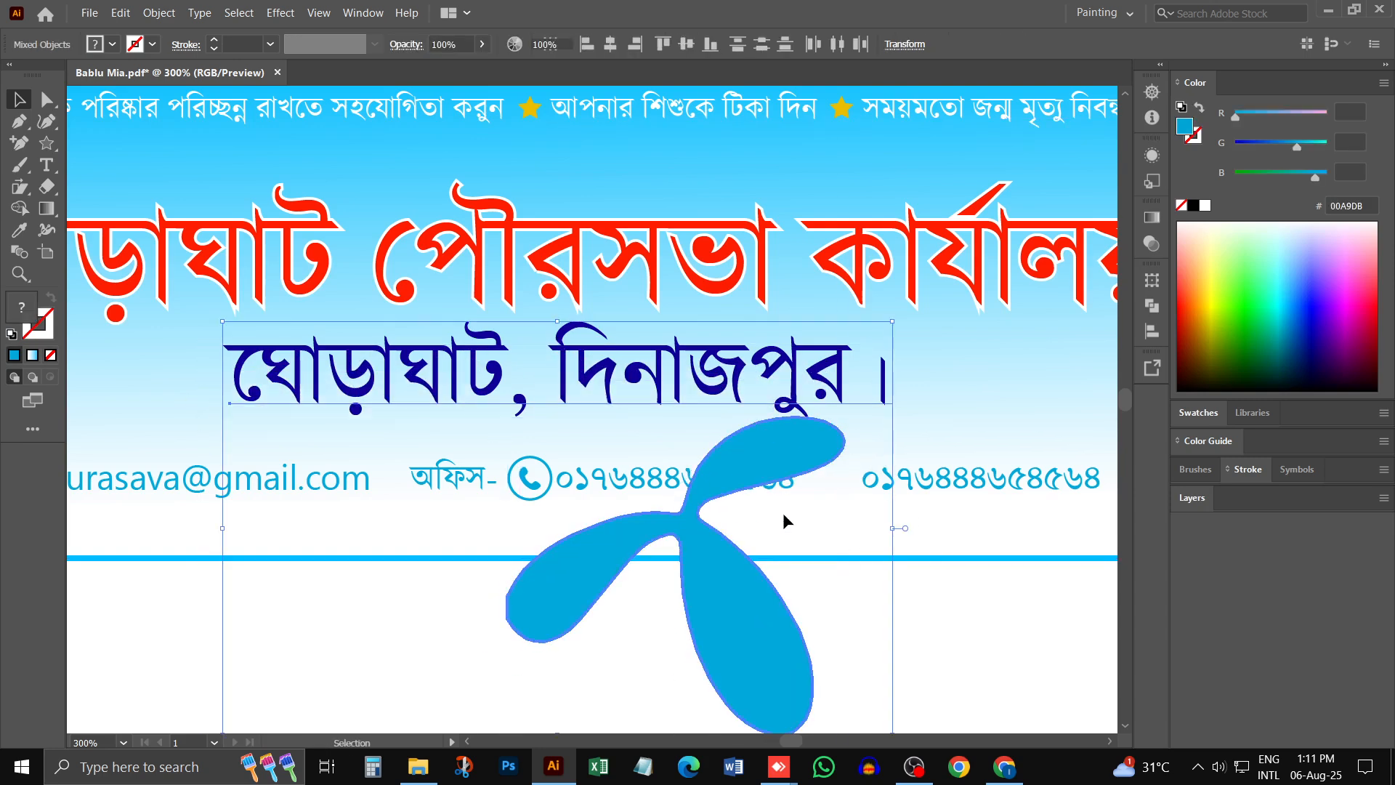
{"action": "left_click_drag", "start_coordinate": [841, 430], "coordinate": [733, 518]}
{"action": "left_click_drag", "start_coordinate": [701, 565], "coordinate": [854, 483]}
{"action": "left_click_drag", "start_coordinate": [881, 426], "coordinate": [832, 479]}
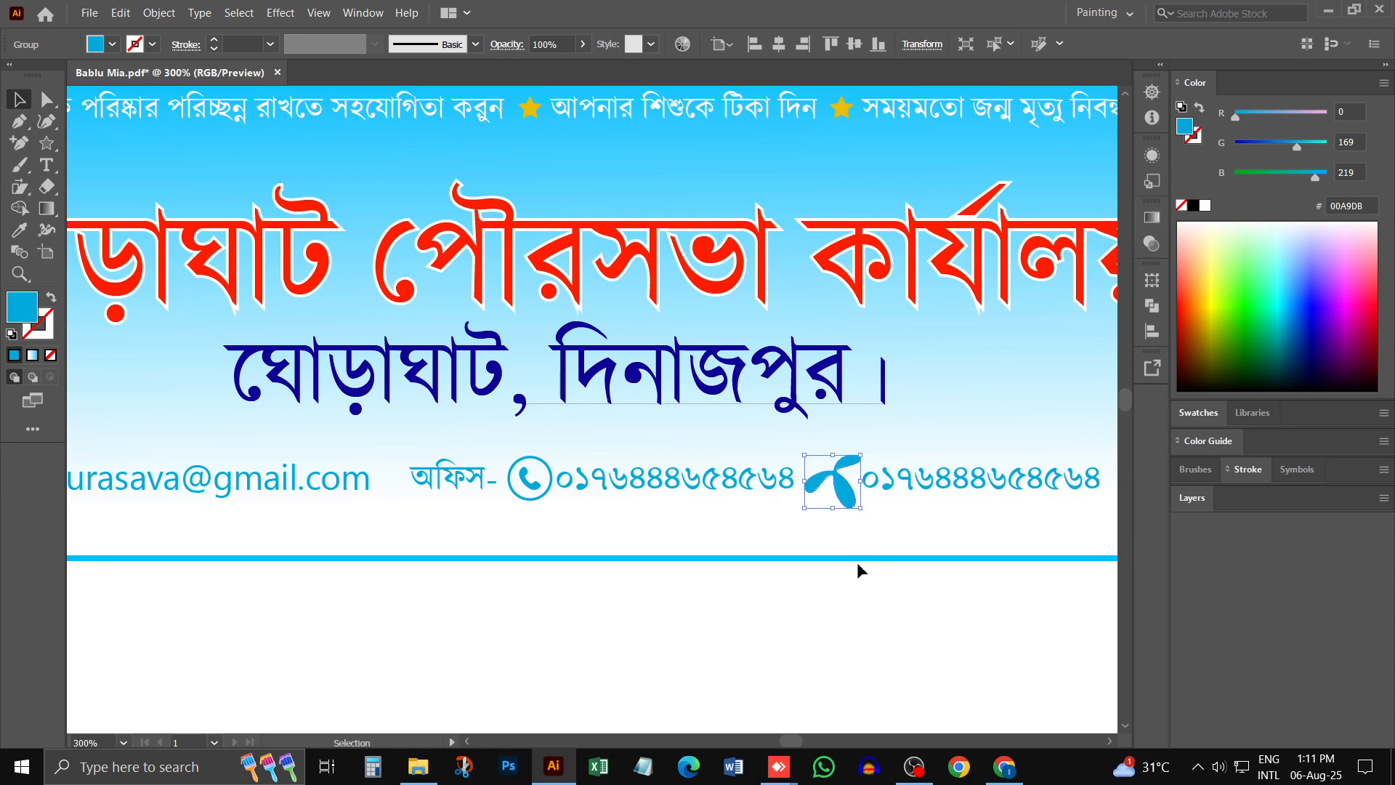
{"action": "left_click", "coordinate": [861, 584]}
- Move the red title ঘোড়াঘাট পৌরসভা কার্যালয় slightly up, away from the blue place line, and deselect it
{"action": "key", "text": "ctrl+minus"}
{"action": "key", "text": "ctrl+minus"}
{"action": "key", "text": "ctrl+minus"}
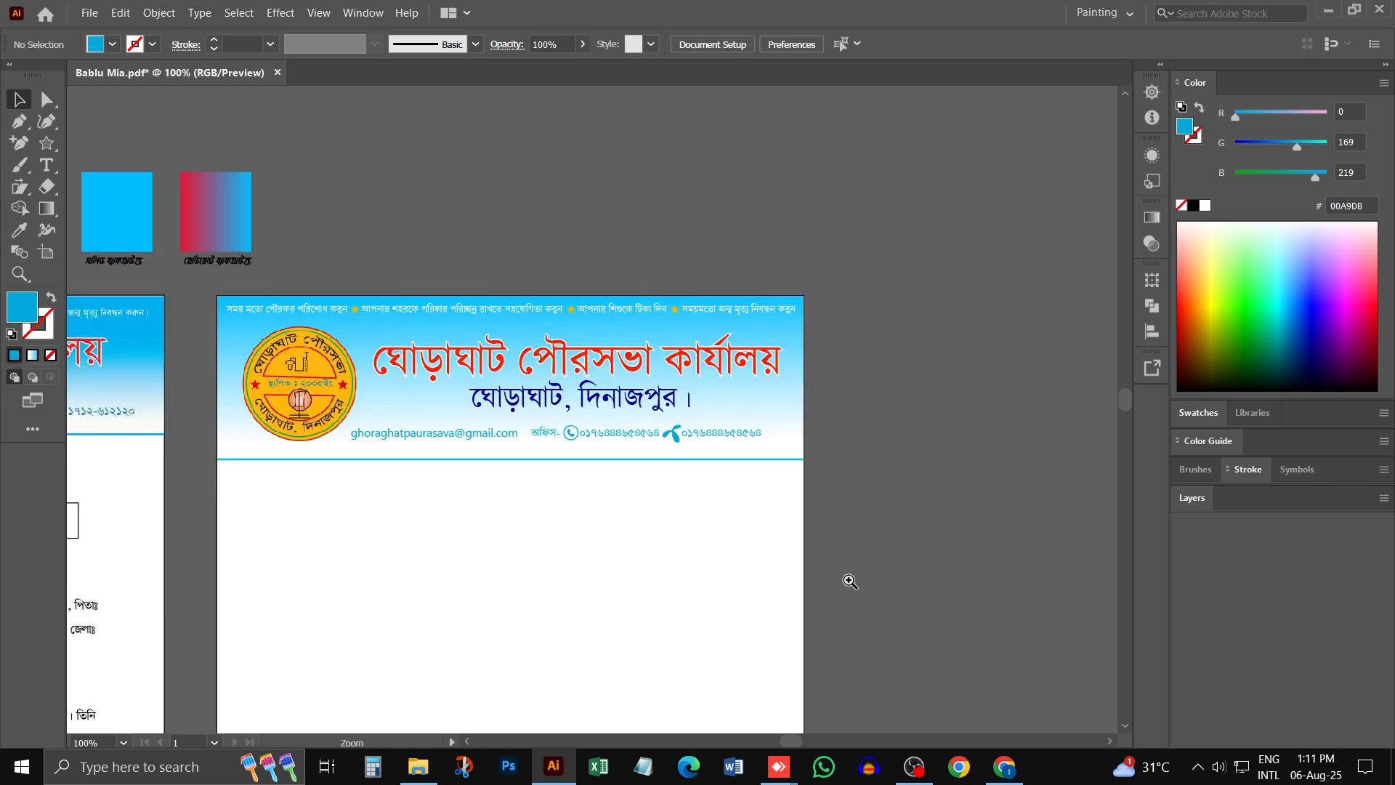
{"action": "left_click", "coordinate": [656, 501], "text": "ctrl"}
{"action": "left_click_drag", "start_coordinate": [454, 408], "coordinate": [638, 463]}
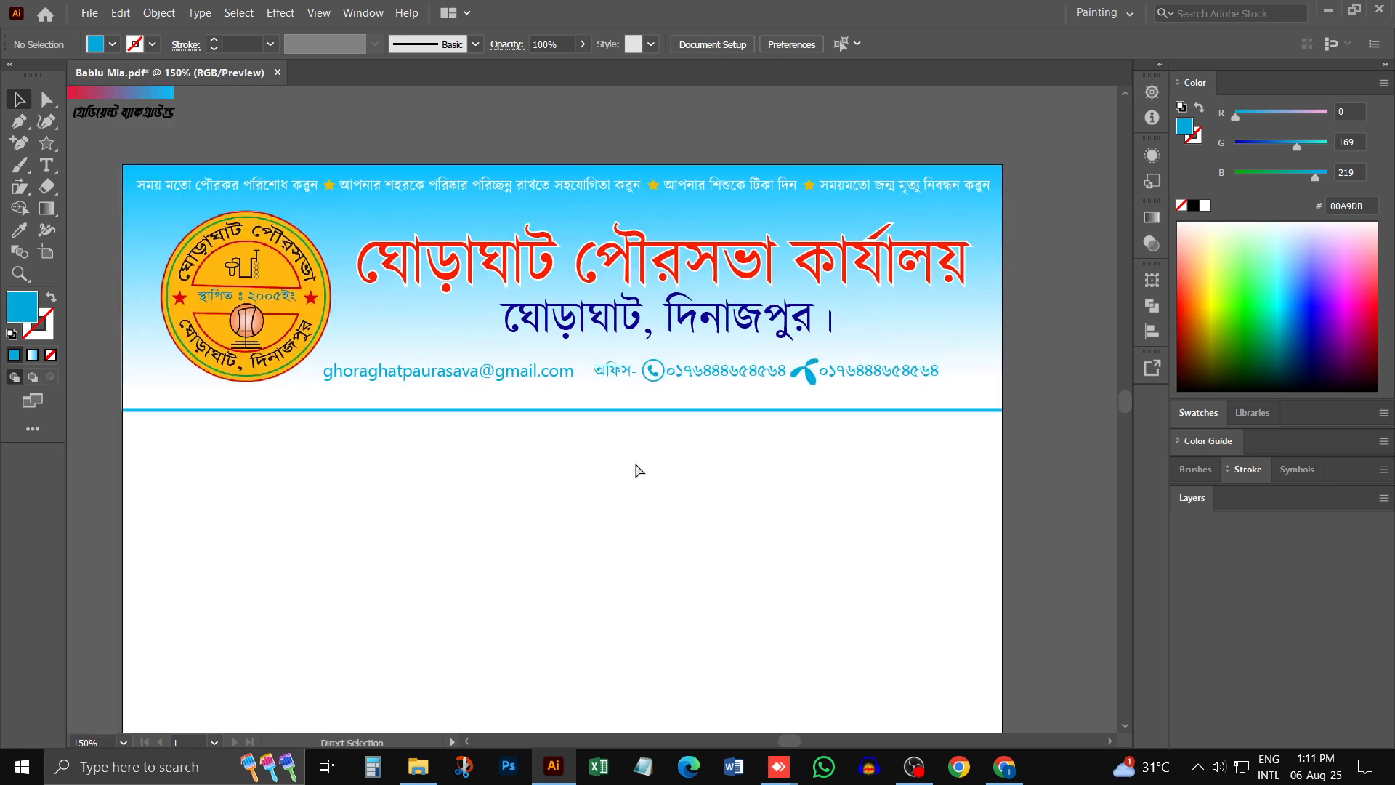
{"action": "key", "text": "ctrl+minus"}
{"action": "key", "text": "ctrl+minus"}
{"action": "left_click", "coordinate": [674, 349]}
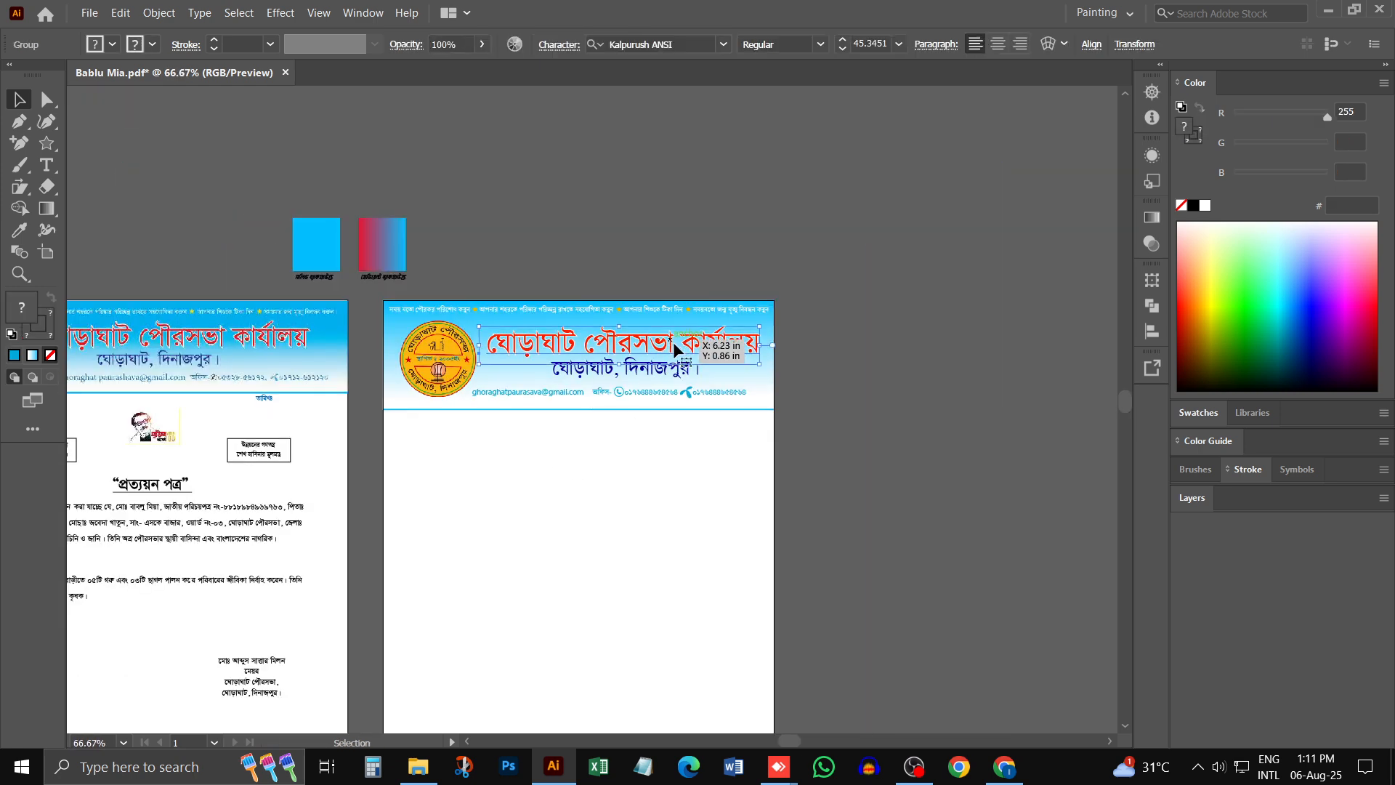
{"action": "left_click_drag", "start_coordinate": [674, 349], "coordinate": [674, 344]}
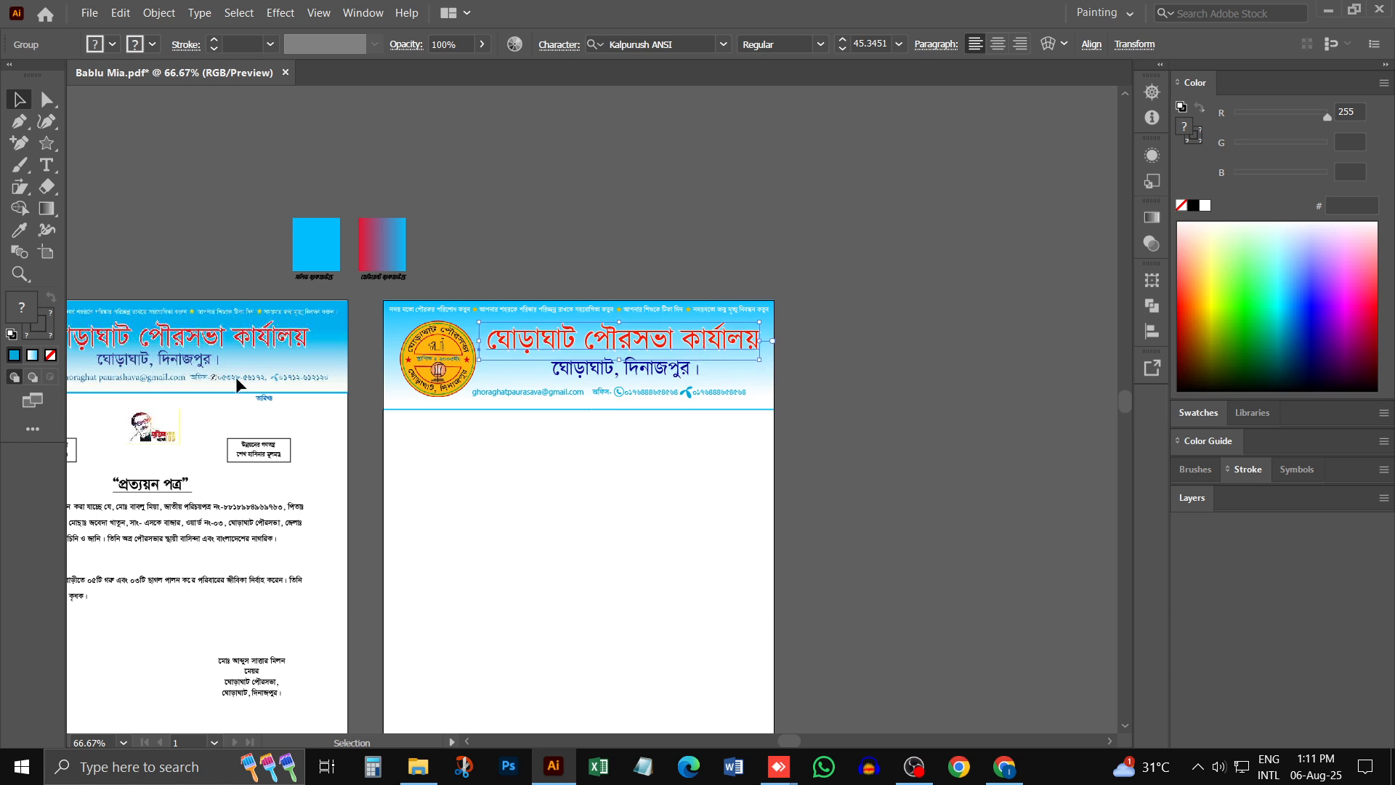
{"action": "scroll", "coordinate": [334, 422], "scroll_direction": "left", "scroll_amount": 10}
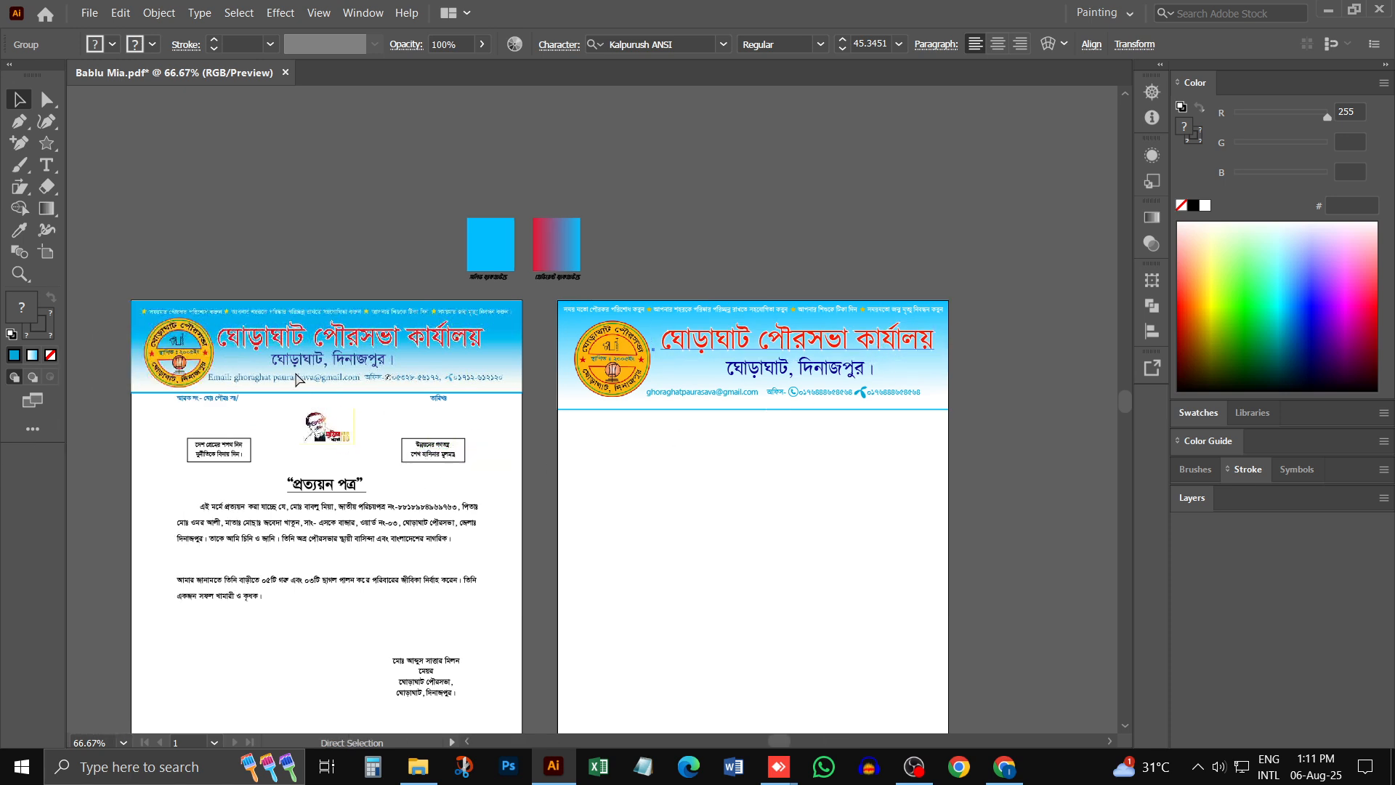
{"action": "left_click", "coordinate": [710, 492]}
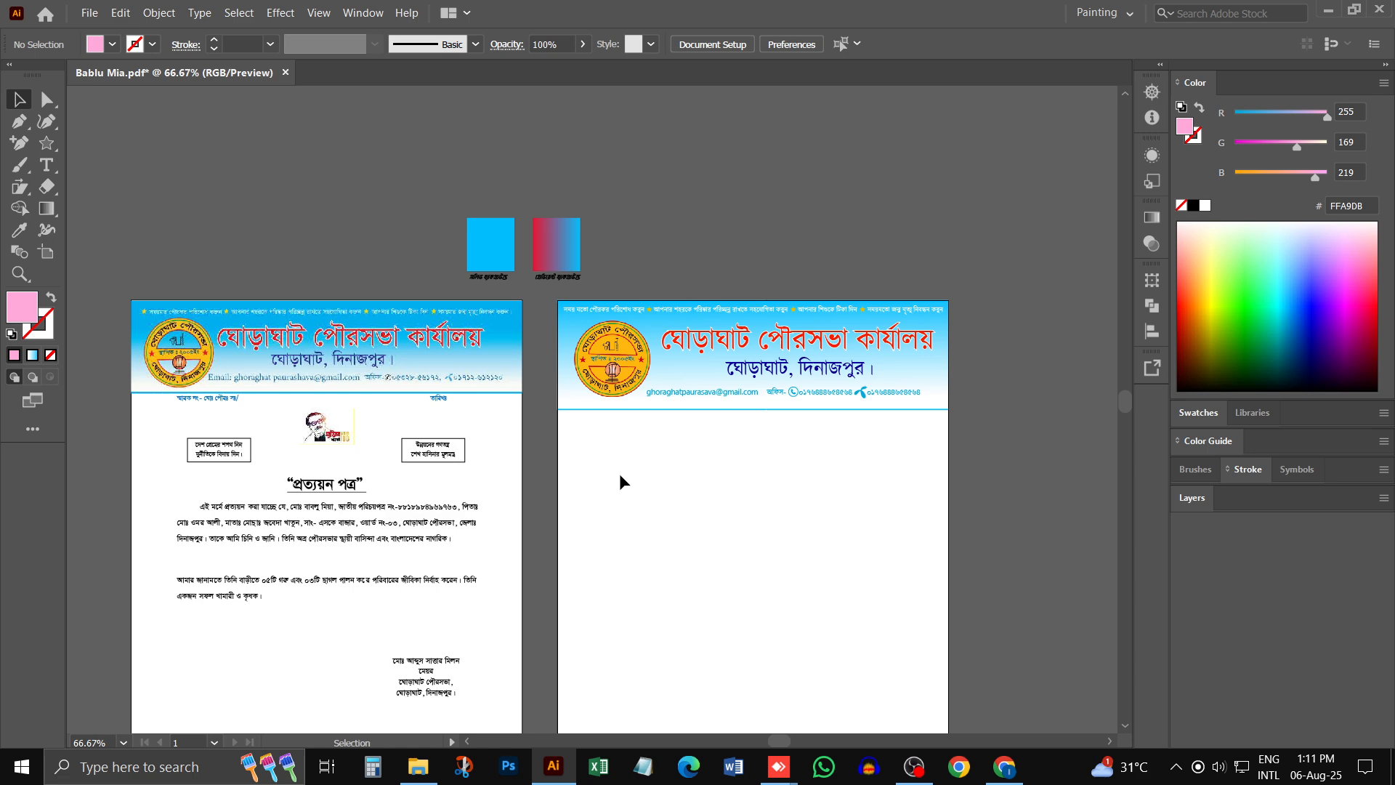
- Compare the recreated letterhead's header with the original certificate's header, checking the title, logo, slogans and contact line
{"action": "key", "text": "ctrl+space"}
{"action": "left_click_drag", "start_coordinate": [697, 451], "coordinate": [770, 376]}
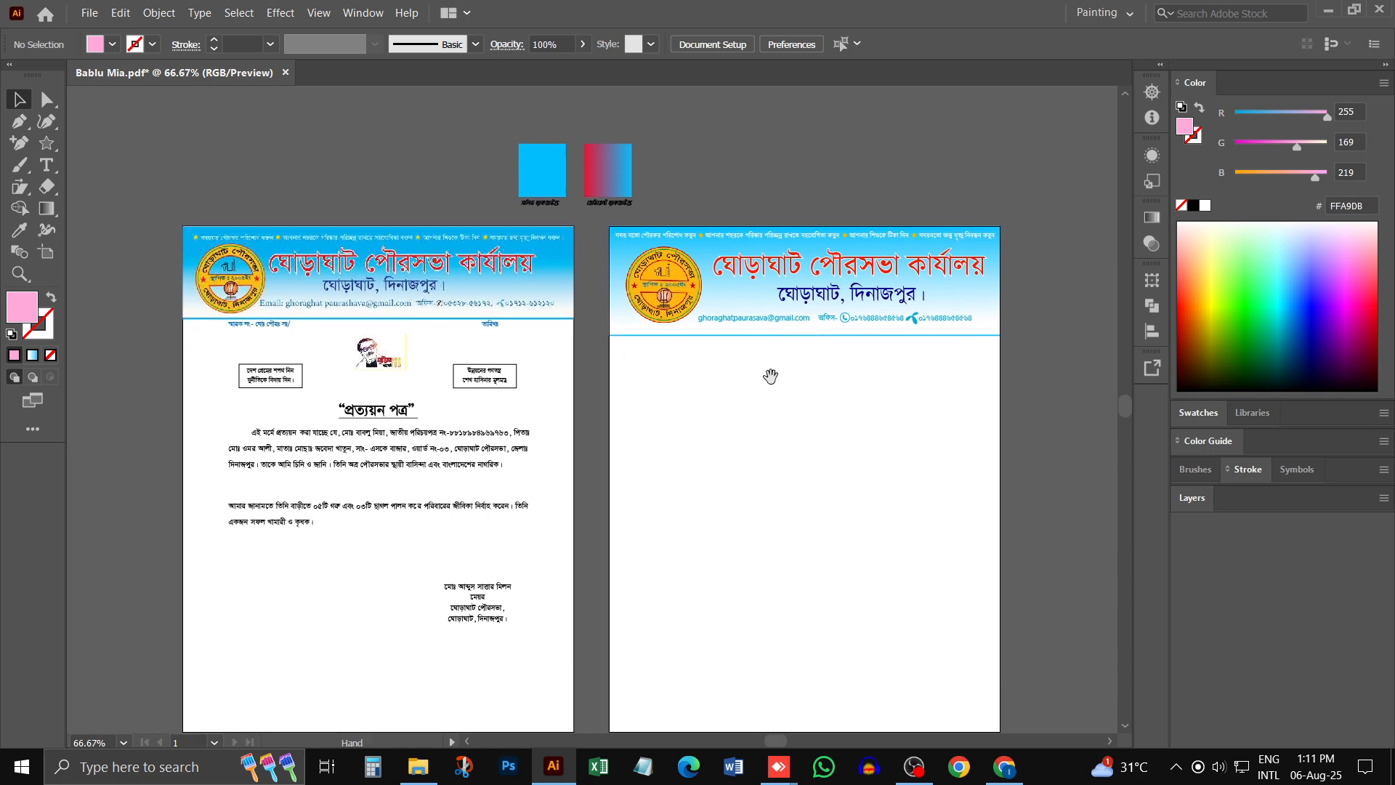
{"action": "left_click", "coordinate": [773, 299]}
{"action": "left_click", "coordinate": [336, 375]}
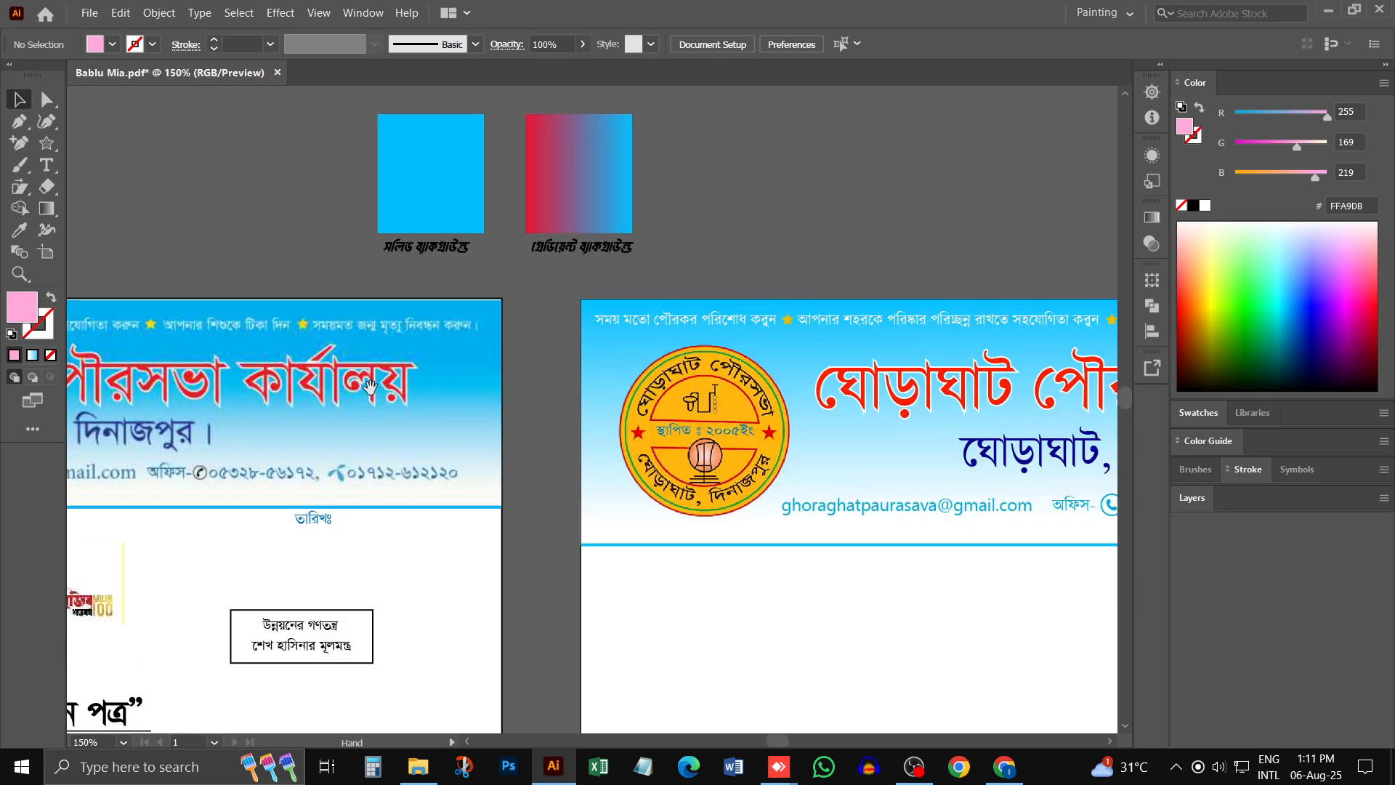
{"action": "left_click_drag", "start_coordinate": [370, 388], "coordinate": [524, 350]}
{"action": "left_click_drag", "start_coordinate": [790, 367], "coordinate": [407, 332]}
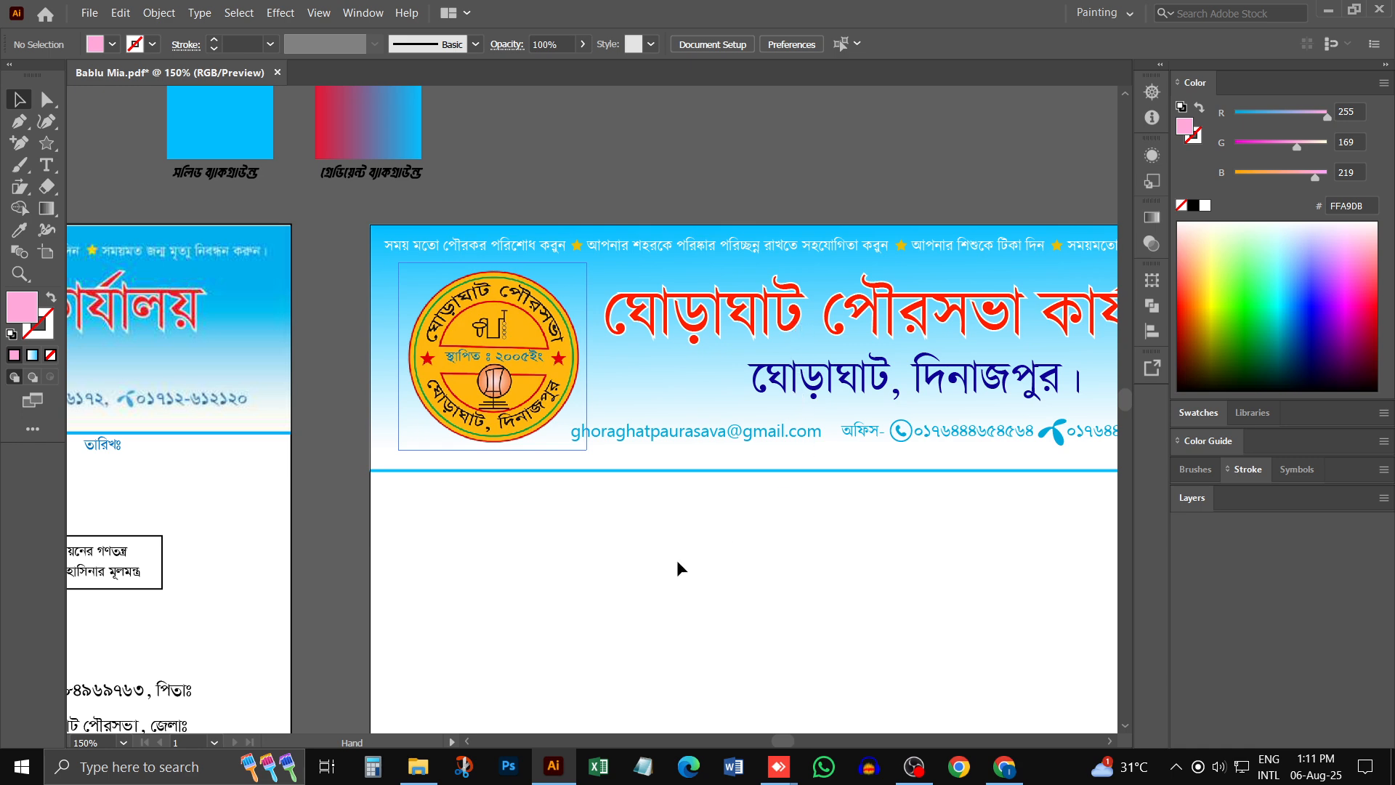
{"action": "key", "text": "ctrl+minus"}
{"action": "key", "text": "ctrl+minus"}
{"action": "key", "text": "ctrl+minus"}
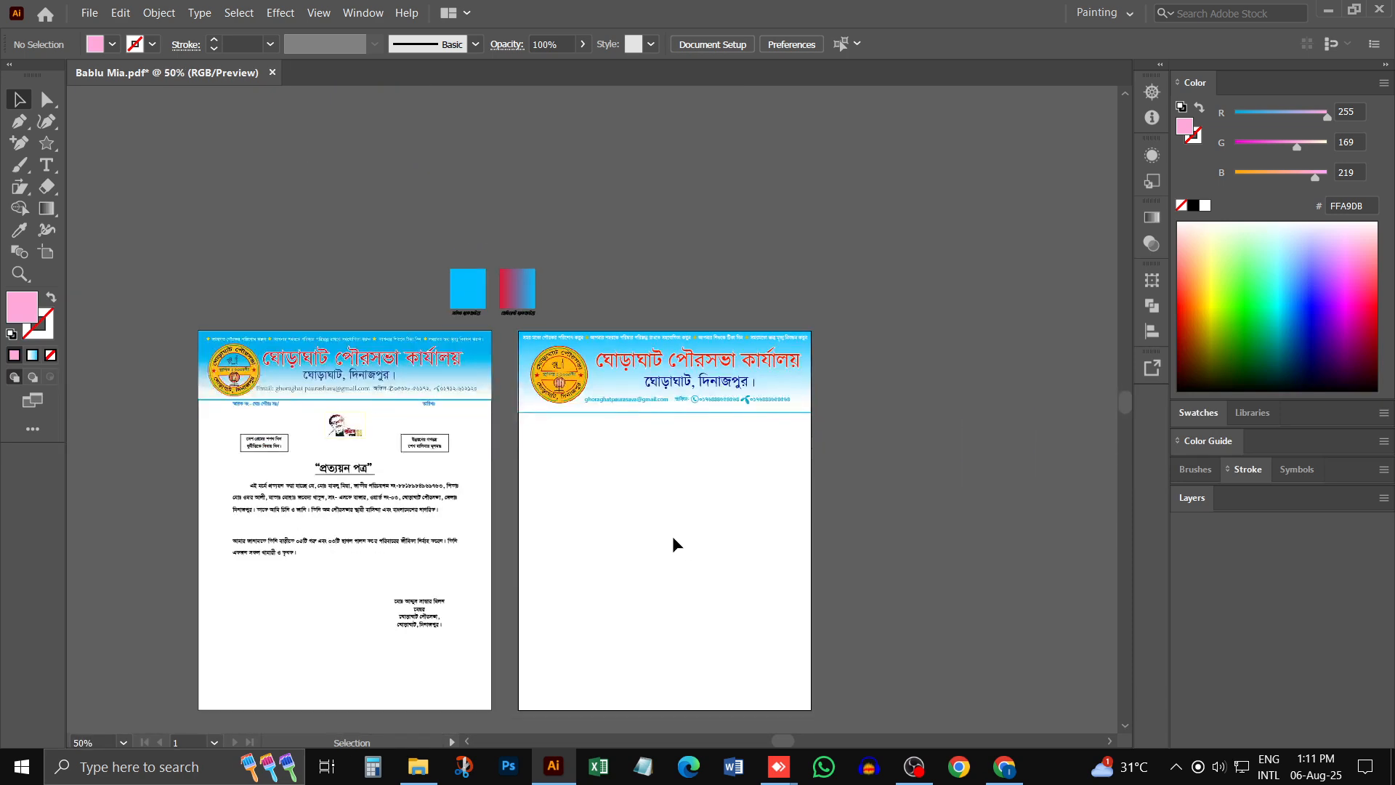
{"action": "key", "text": "ctrl+plus"}
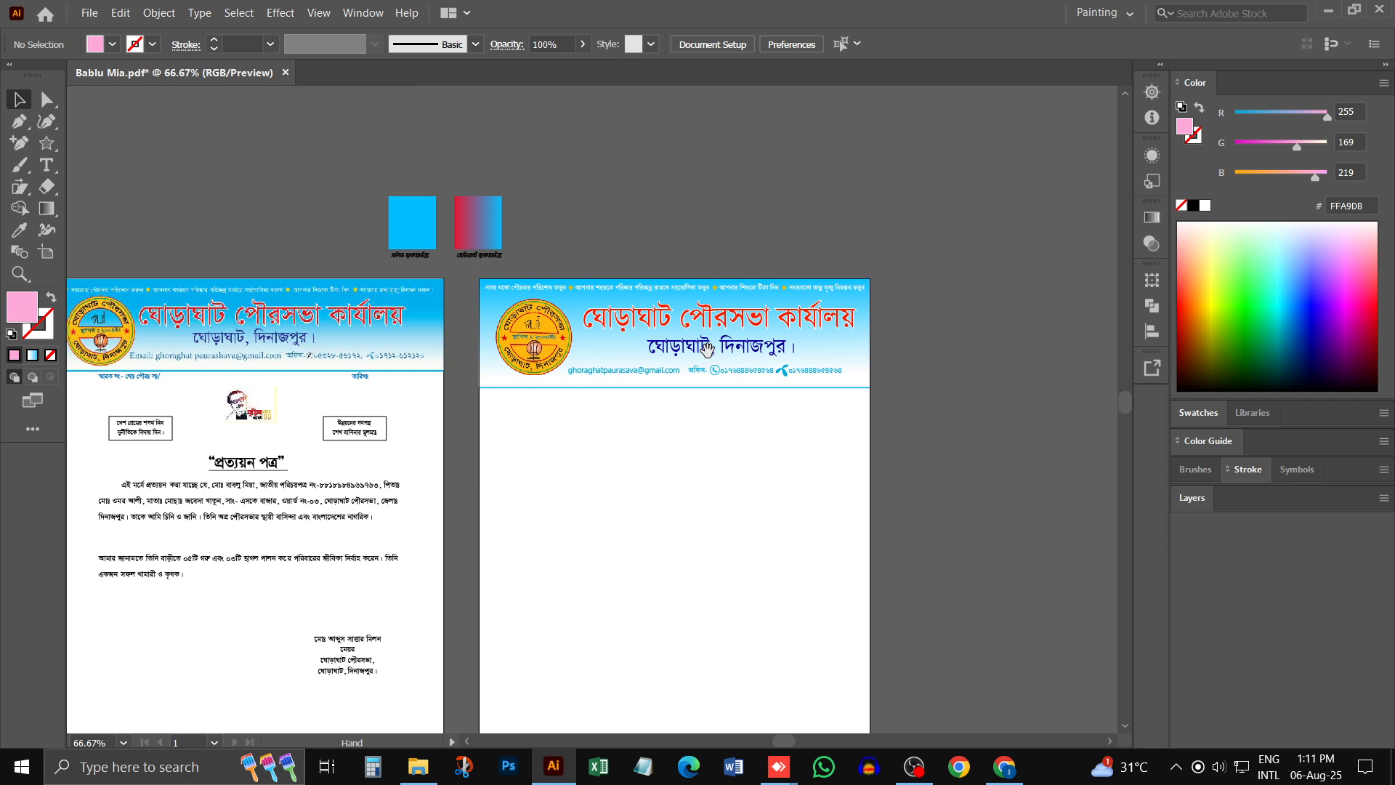
- Export the letterhead artboard with Save for Web as a 2000 px wide JPEG on the Desktop
{"action": "left_click", "coordinate": [89, 14]}
{"action": "mouse_move", "coordinate": [160, 311]}
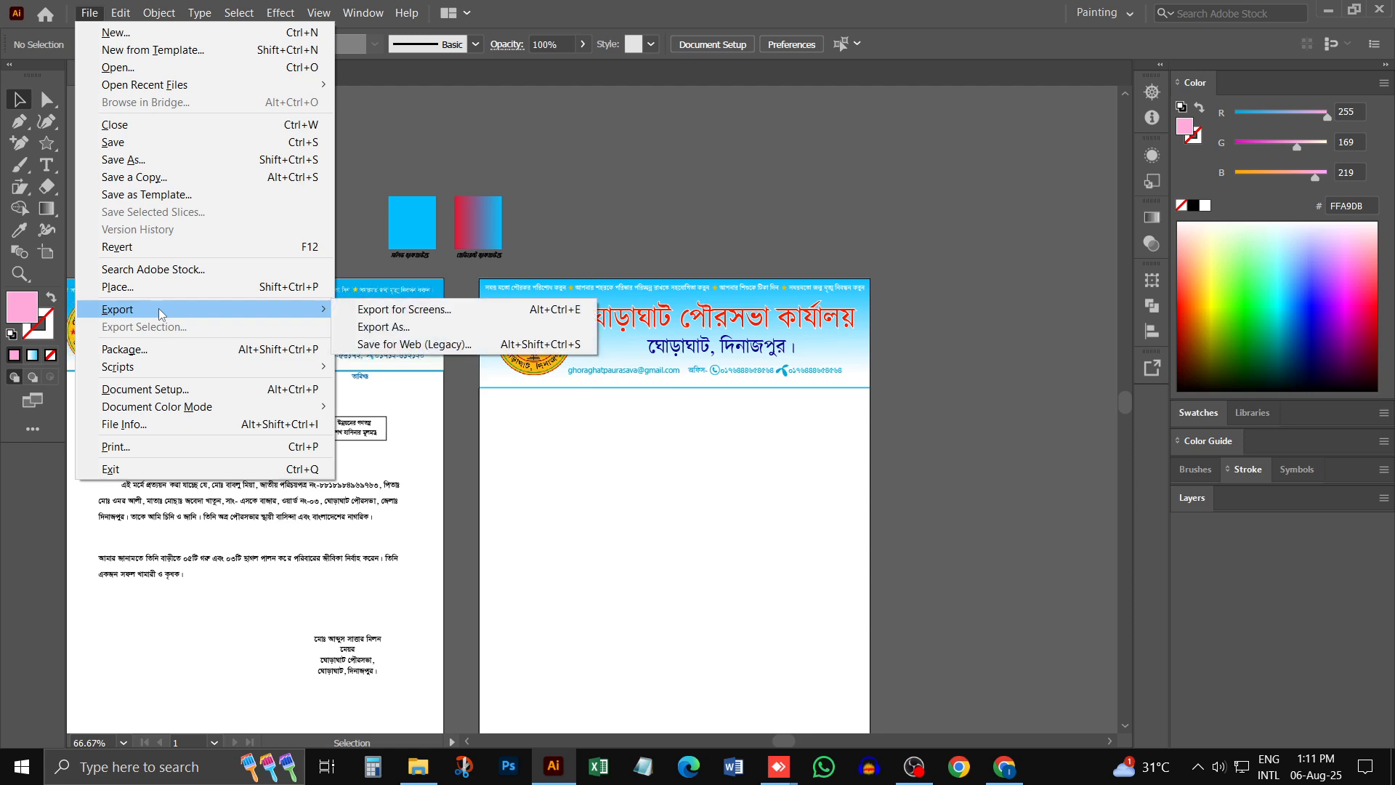
{"action": "left_click", "coordinate": [461, 346]}
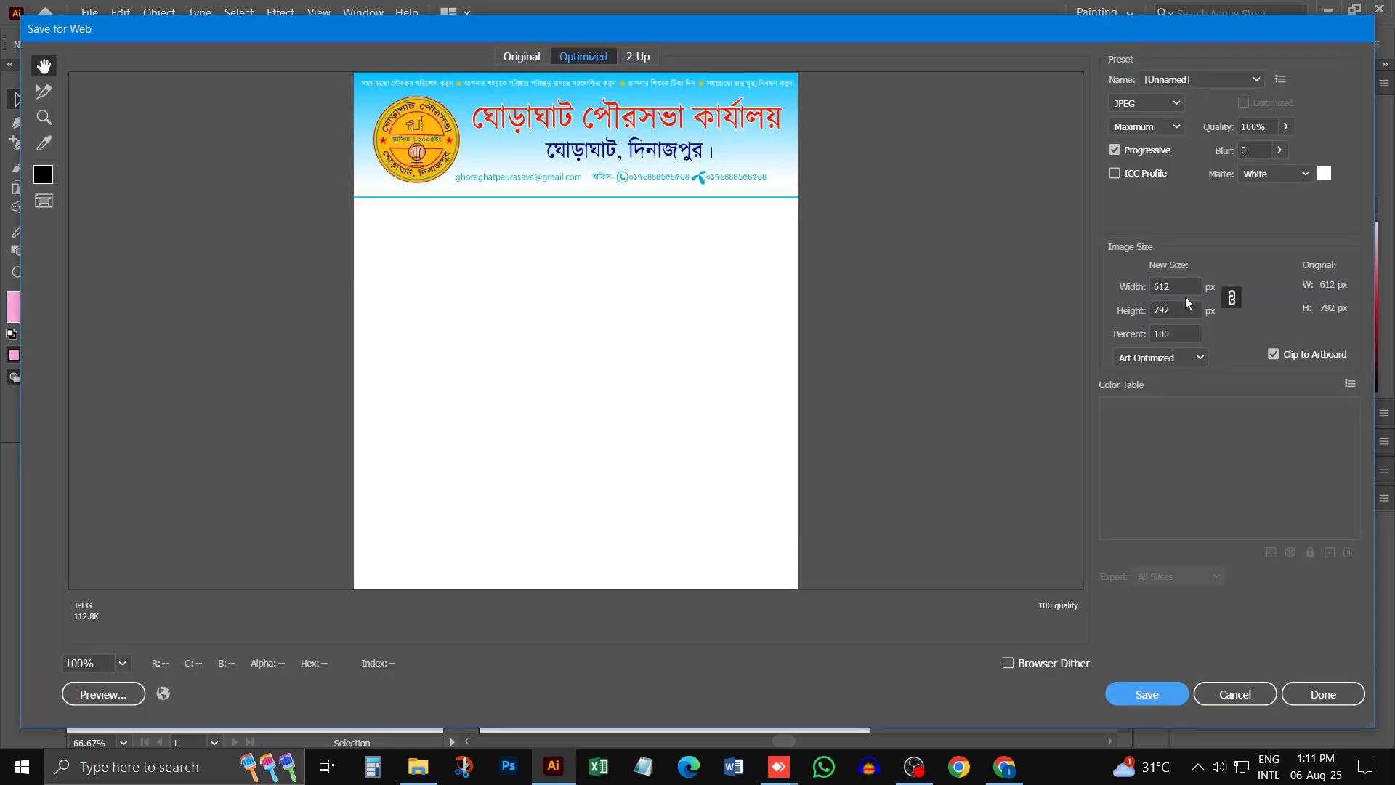
{"action": "left_click", "coordinate": [1166, 285]}
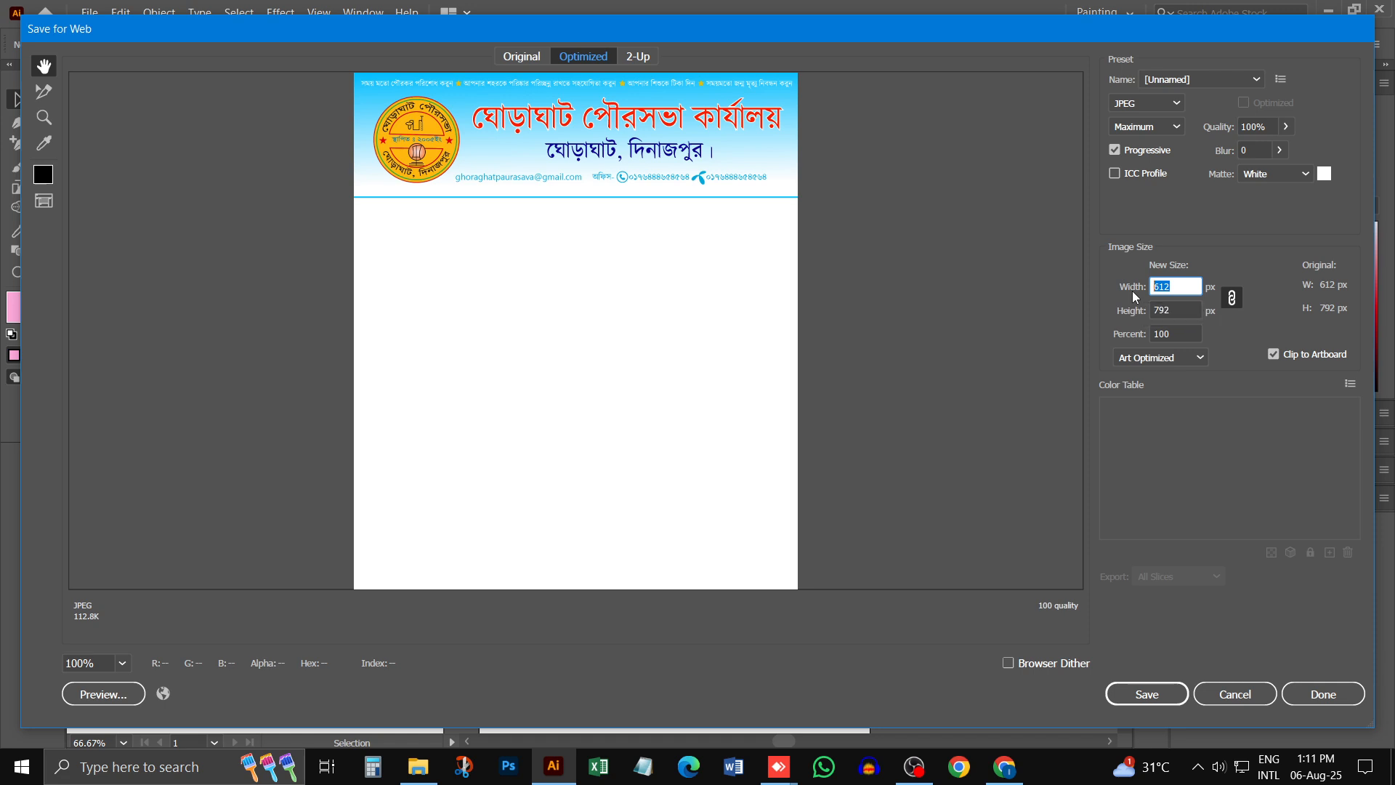
{"action": "type", "text": "2000"}
{"action": "left_click", "coordinate": [1166, 307]}
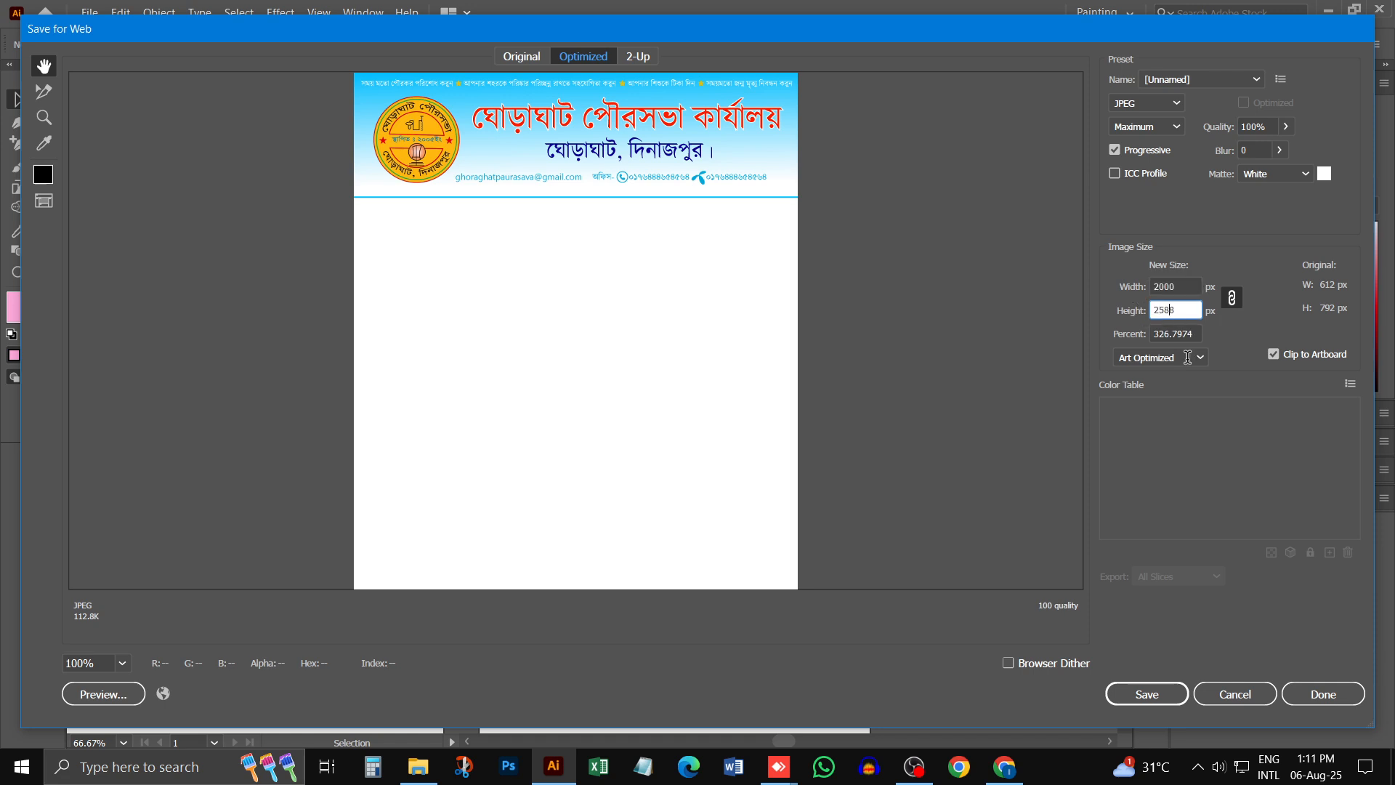
{"action": "left_click", "coordinate": [1137, 695]}
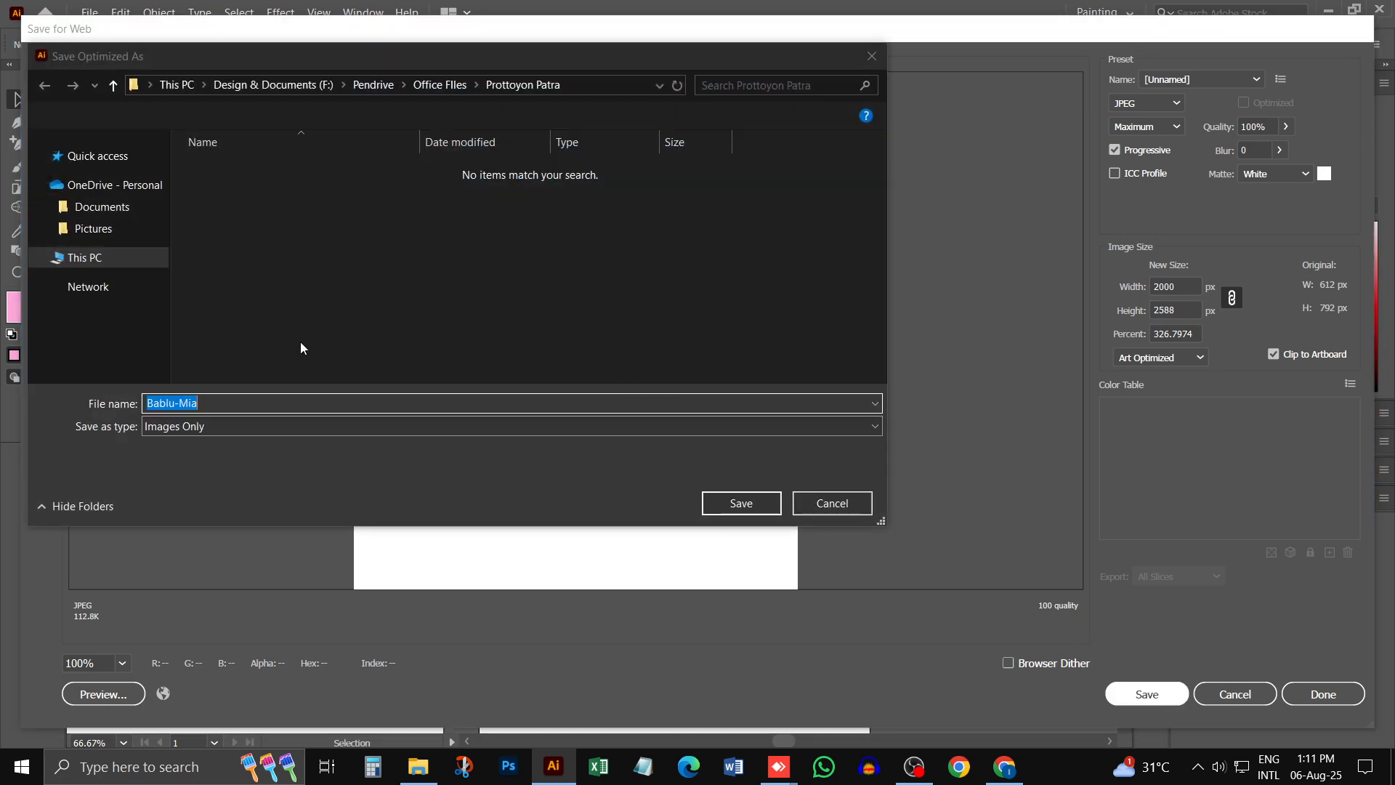
{"action": "left_click", "coordinate": [146, 164]}
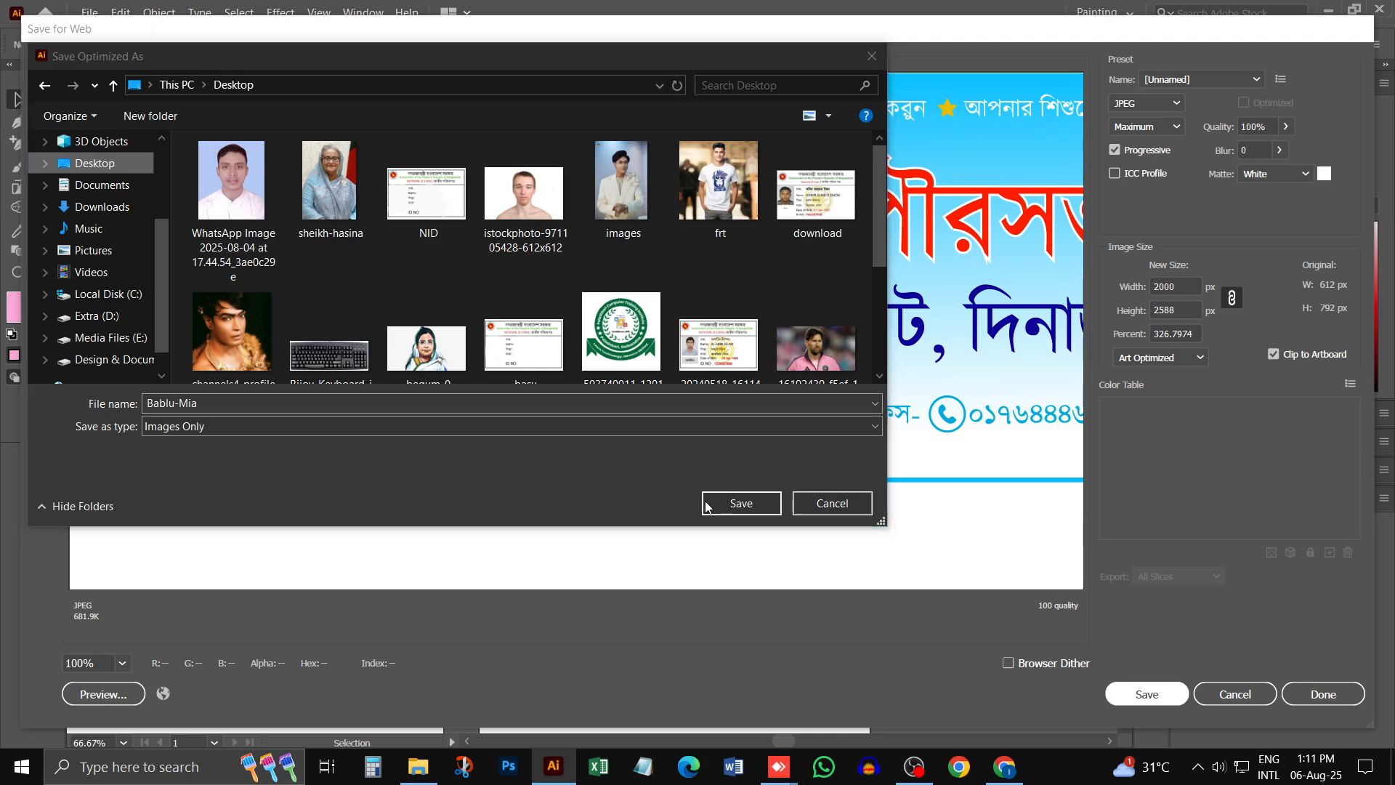
{"action": "left_click", "coordinate": [741, 503]}
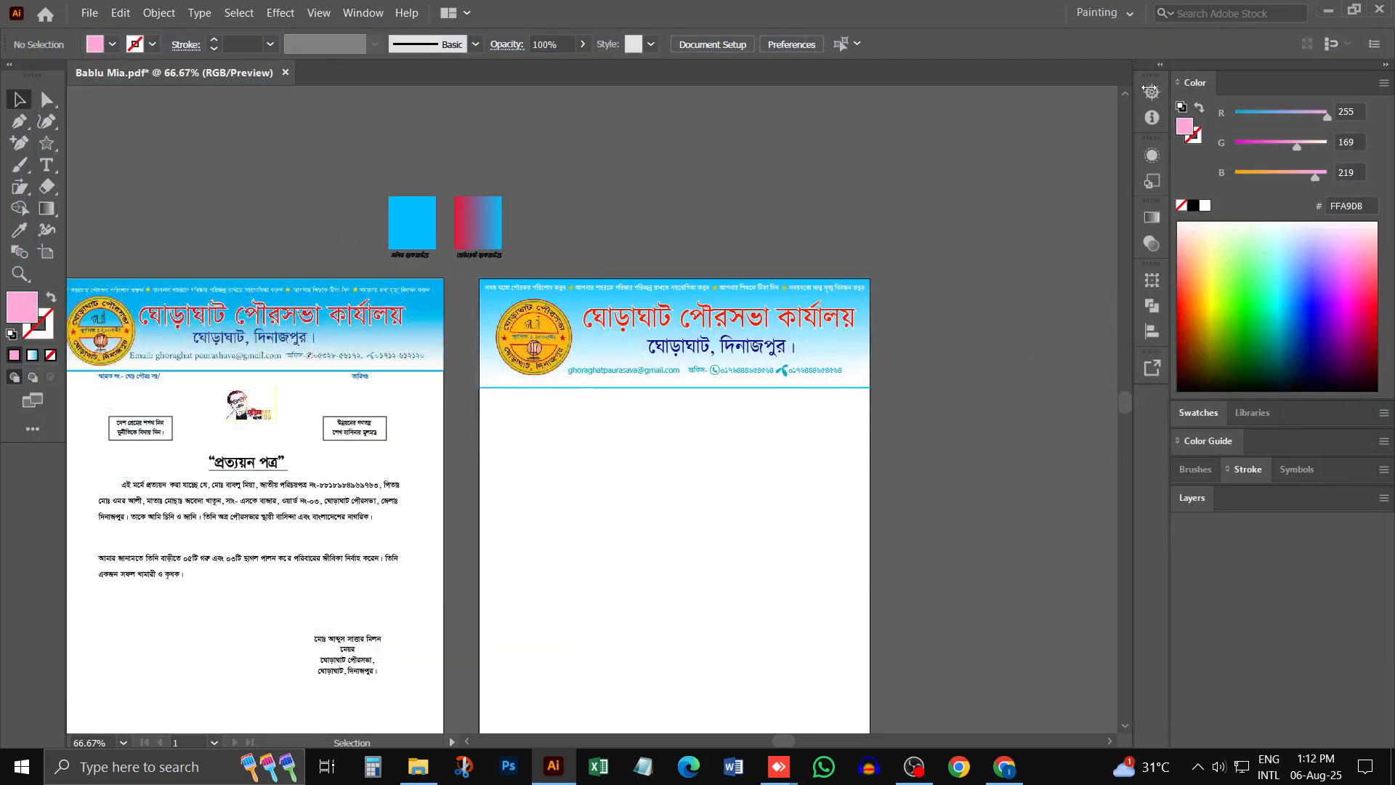
{"action": "scroll", "coordinate": [498, 343], "scroll_direction": "left", "scroll_amount": 6}
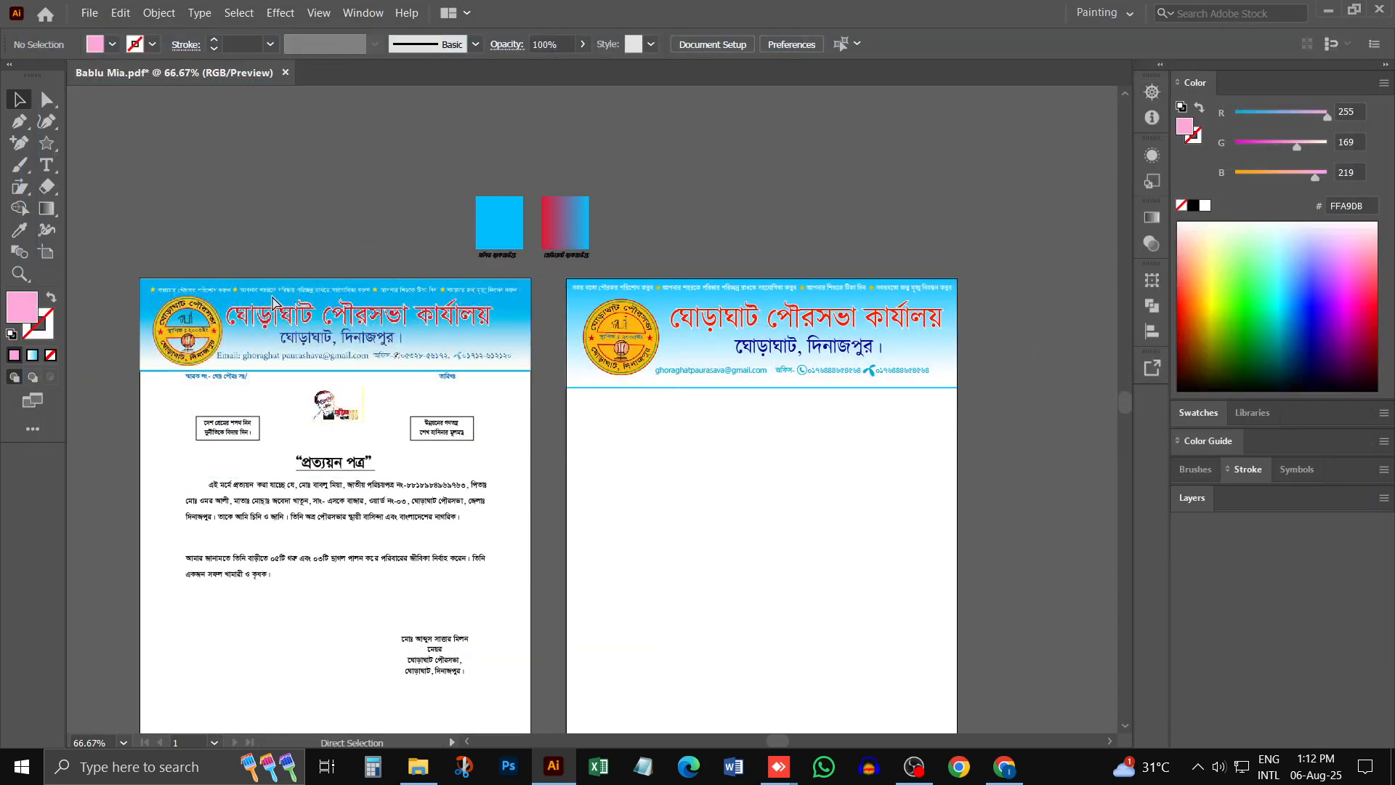
{"action": "scroll", "coordinate": [498, 343], "scroll_direction": "down", "scroll_amount": 4}
{"action": "scroll", "coordinate": [499, 349], "scroll_direction": "down", "scroll_amount": 2}
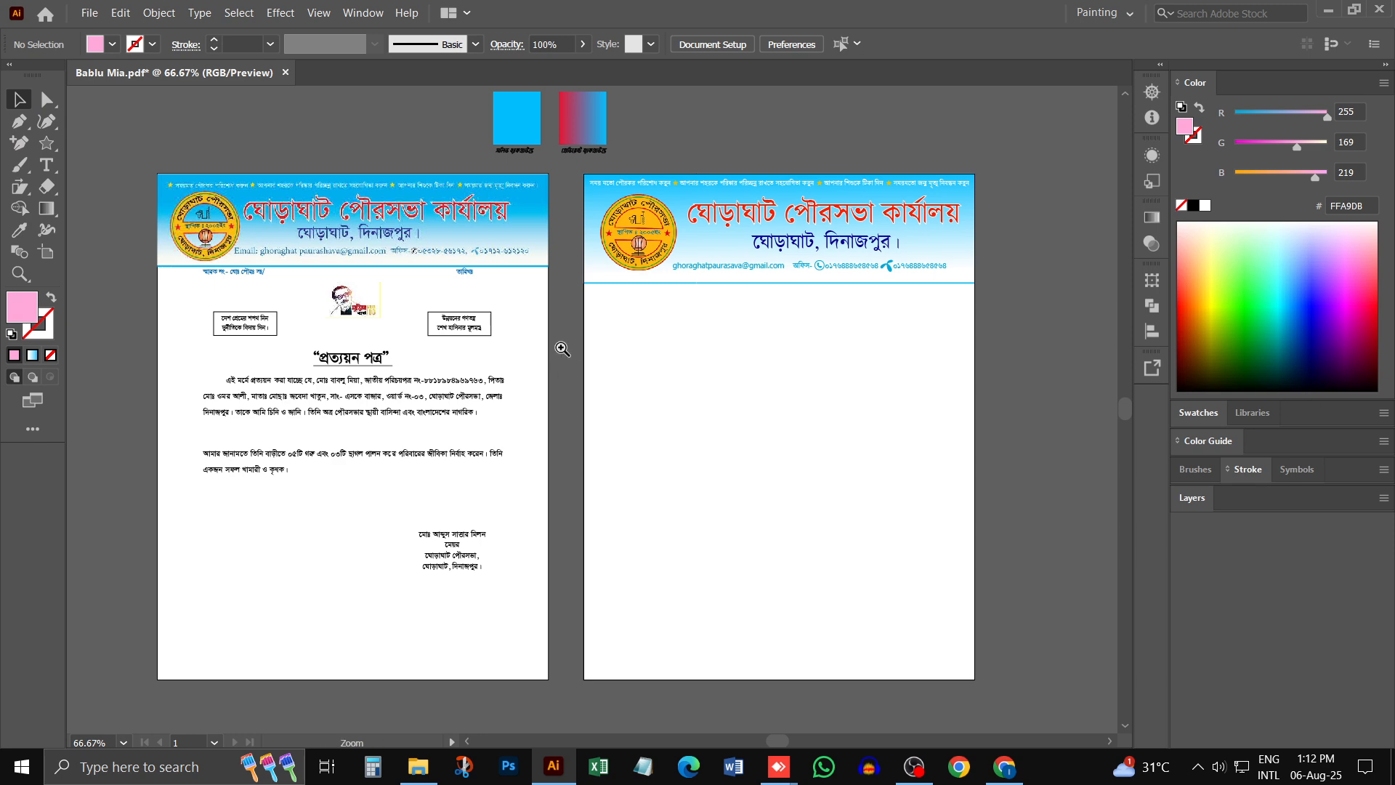
{"action": "left_click", "coordinate": [89, 13]}
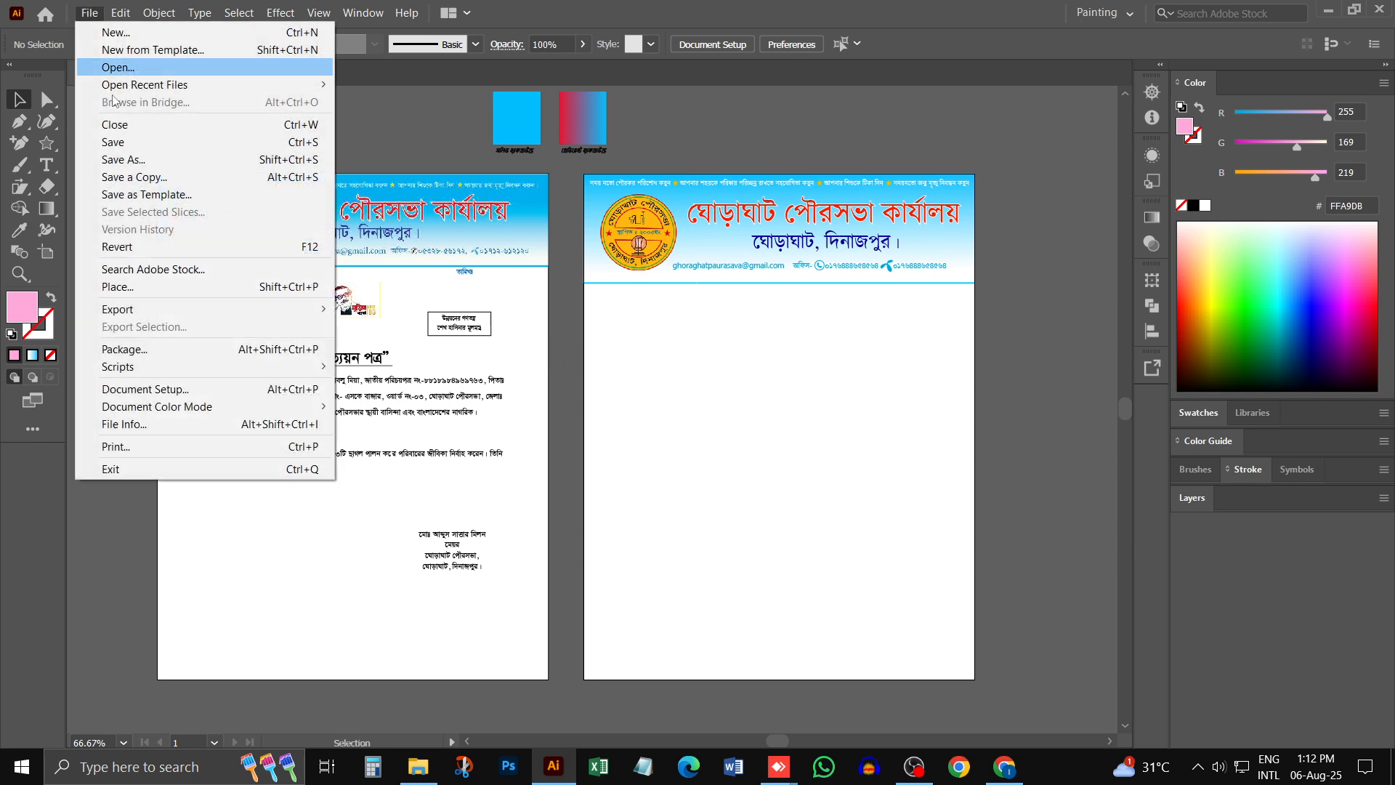
{"action": "left_click", "coordinate": [141, 160]}
{"action": "left_click", "coordinate": [851, 10]}
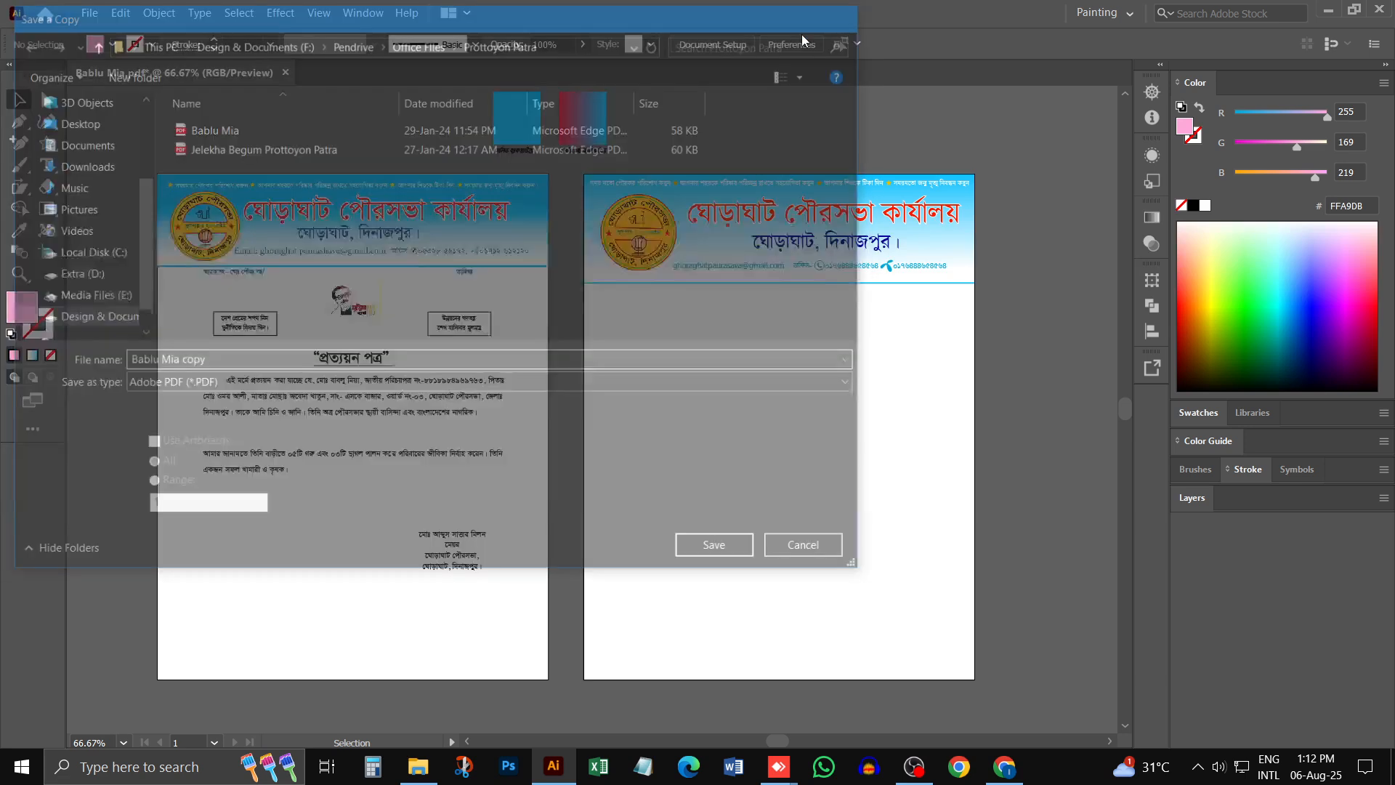
- Save the document under the name Pad Design as an Adobe PDF on the Desktop
{"action": "left_click", "coordinate": [89, 13]}
{"action": "left_click", "coordinate": [146, 158]}
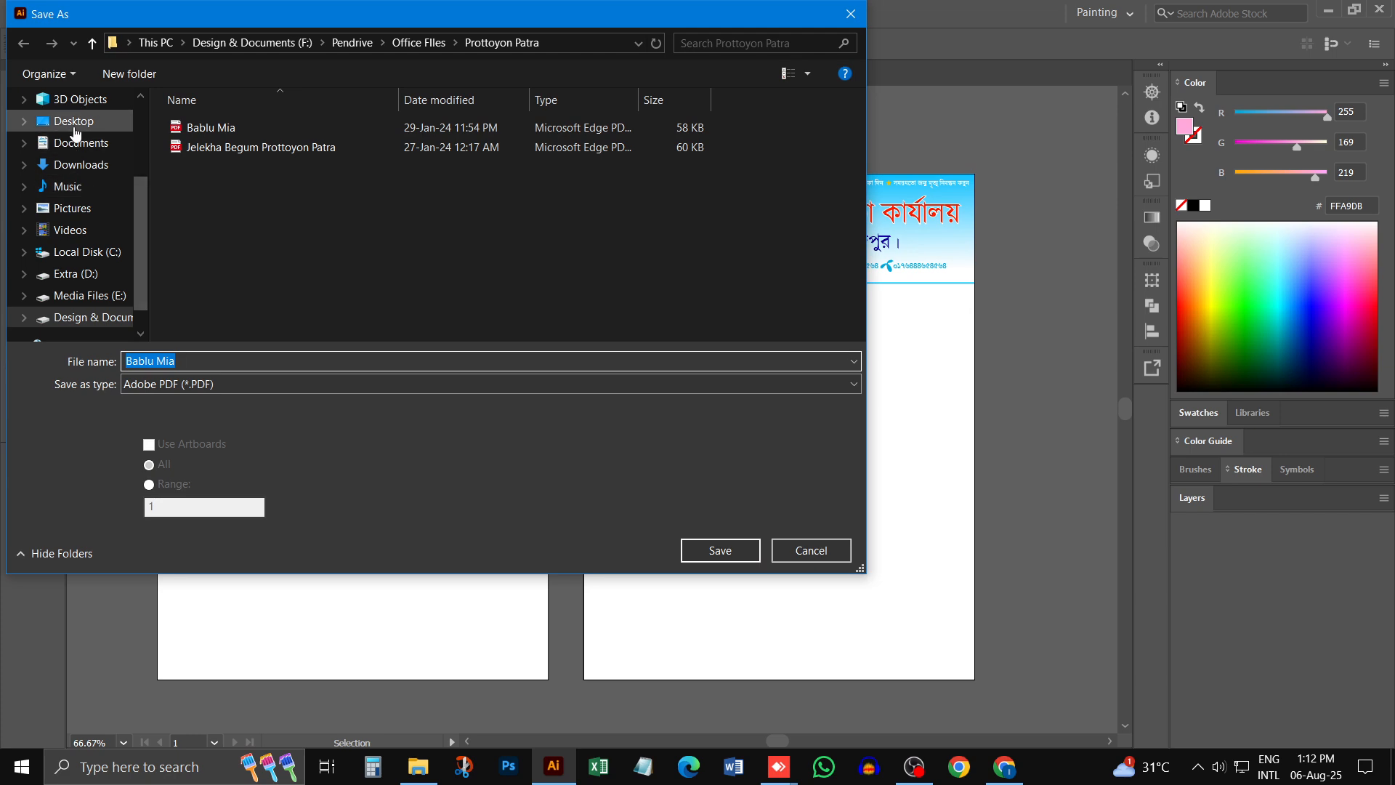
{"action": "left_click", "coordinate": [74, 128]}
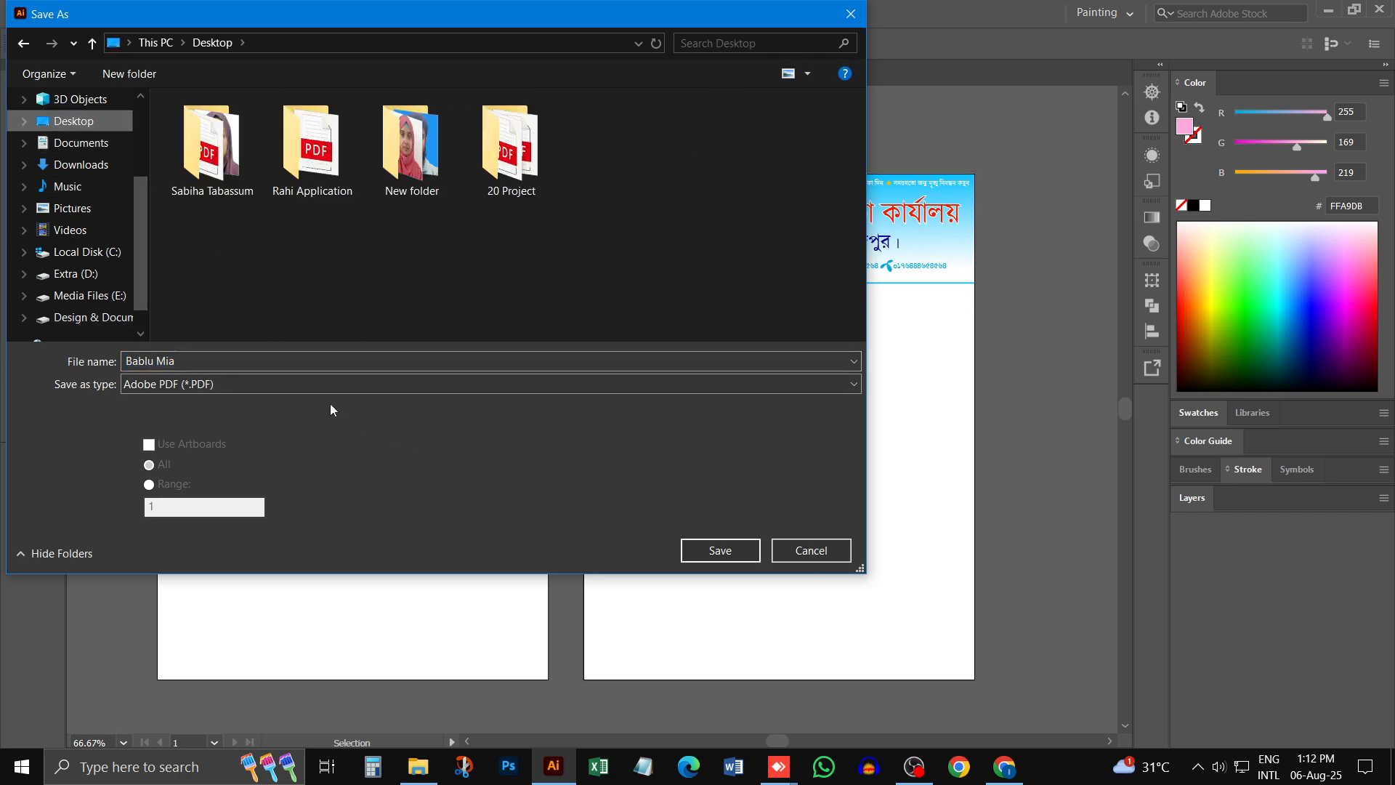
{"action": "left_click", "coordinate": [305, 357]}
{"action": "type", "text": "Pad"}
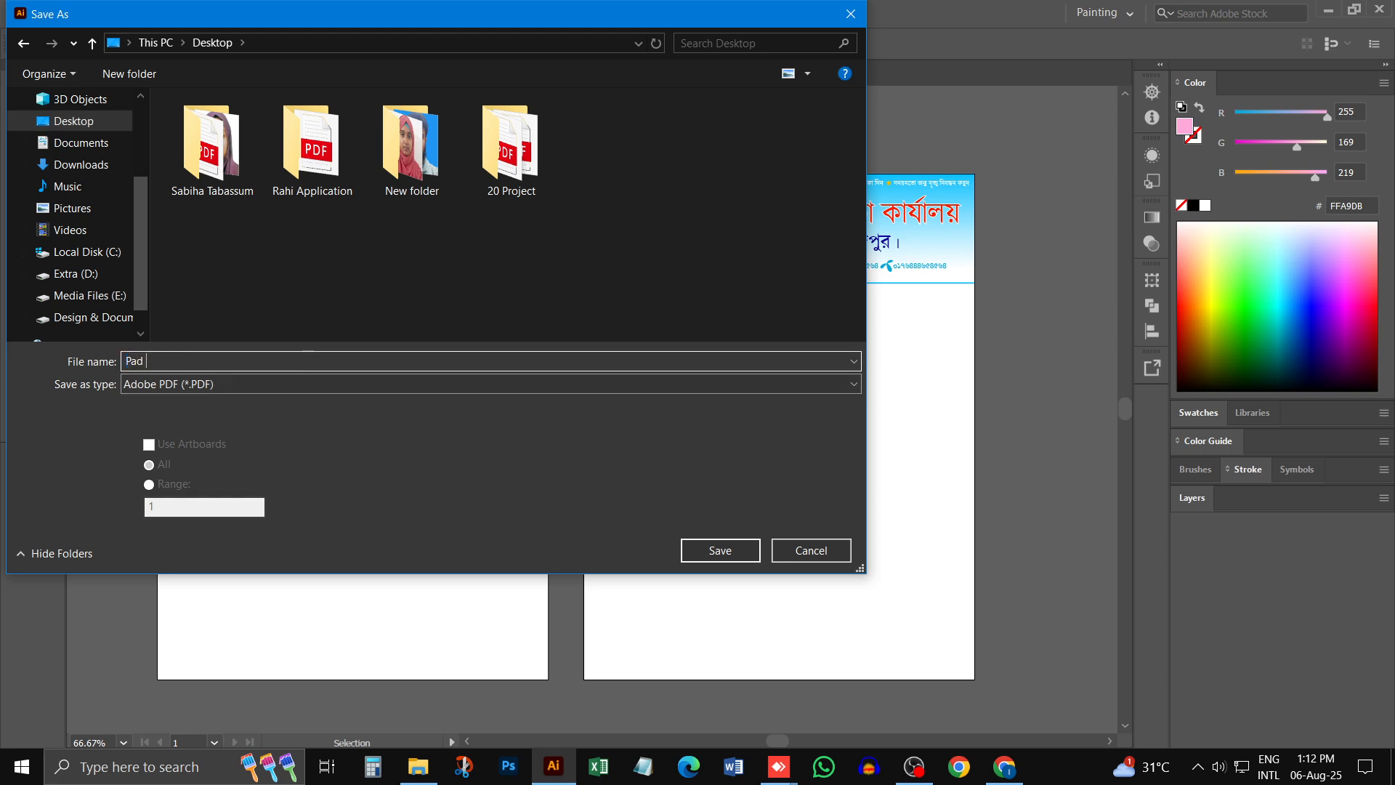
{"action": "type", "text": " Design"}
{"action": "key", "text": "Return"}
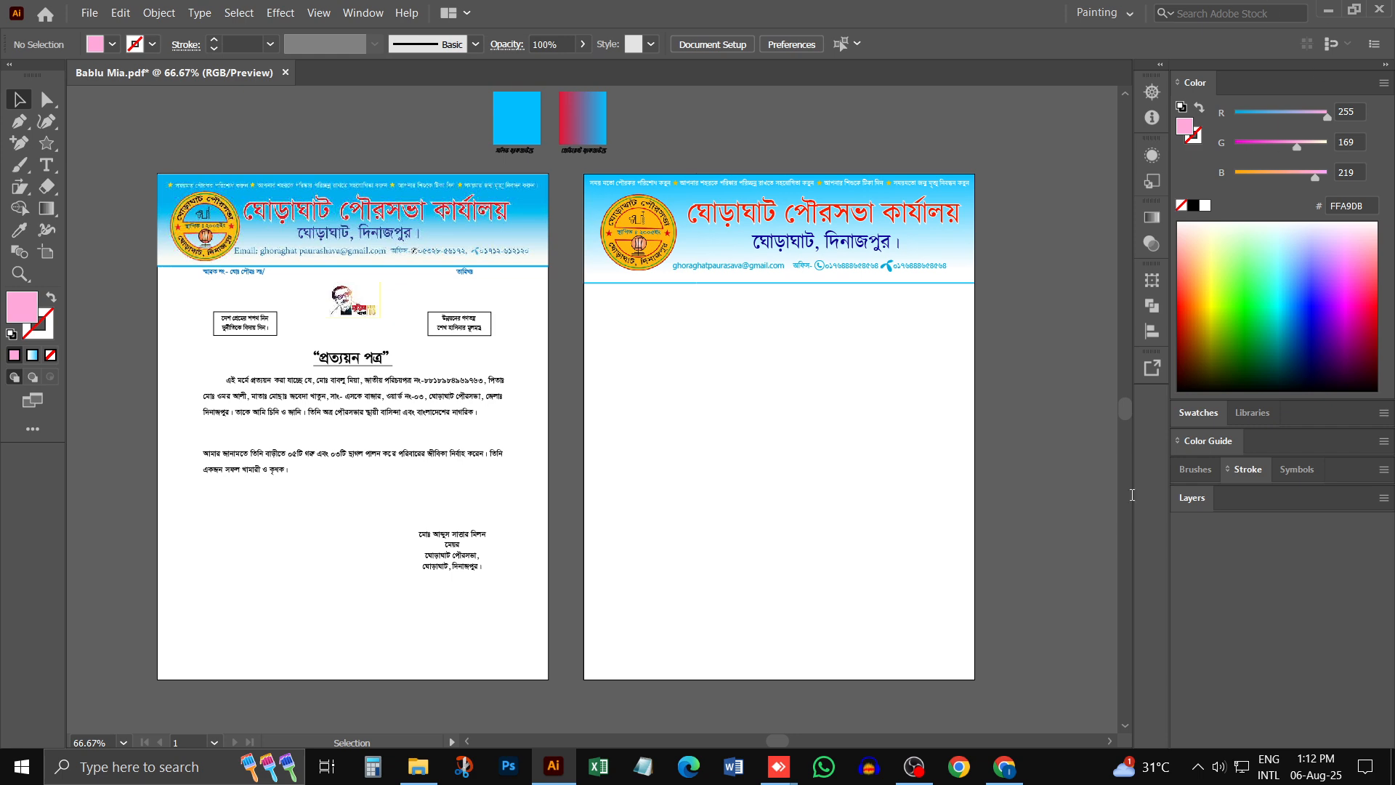